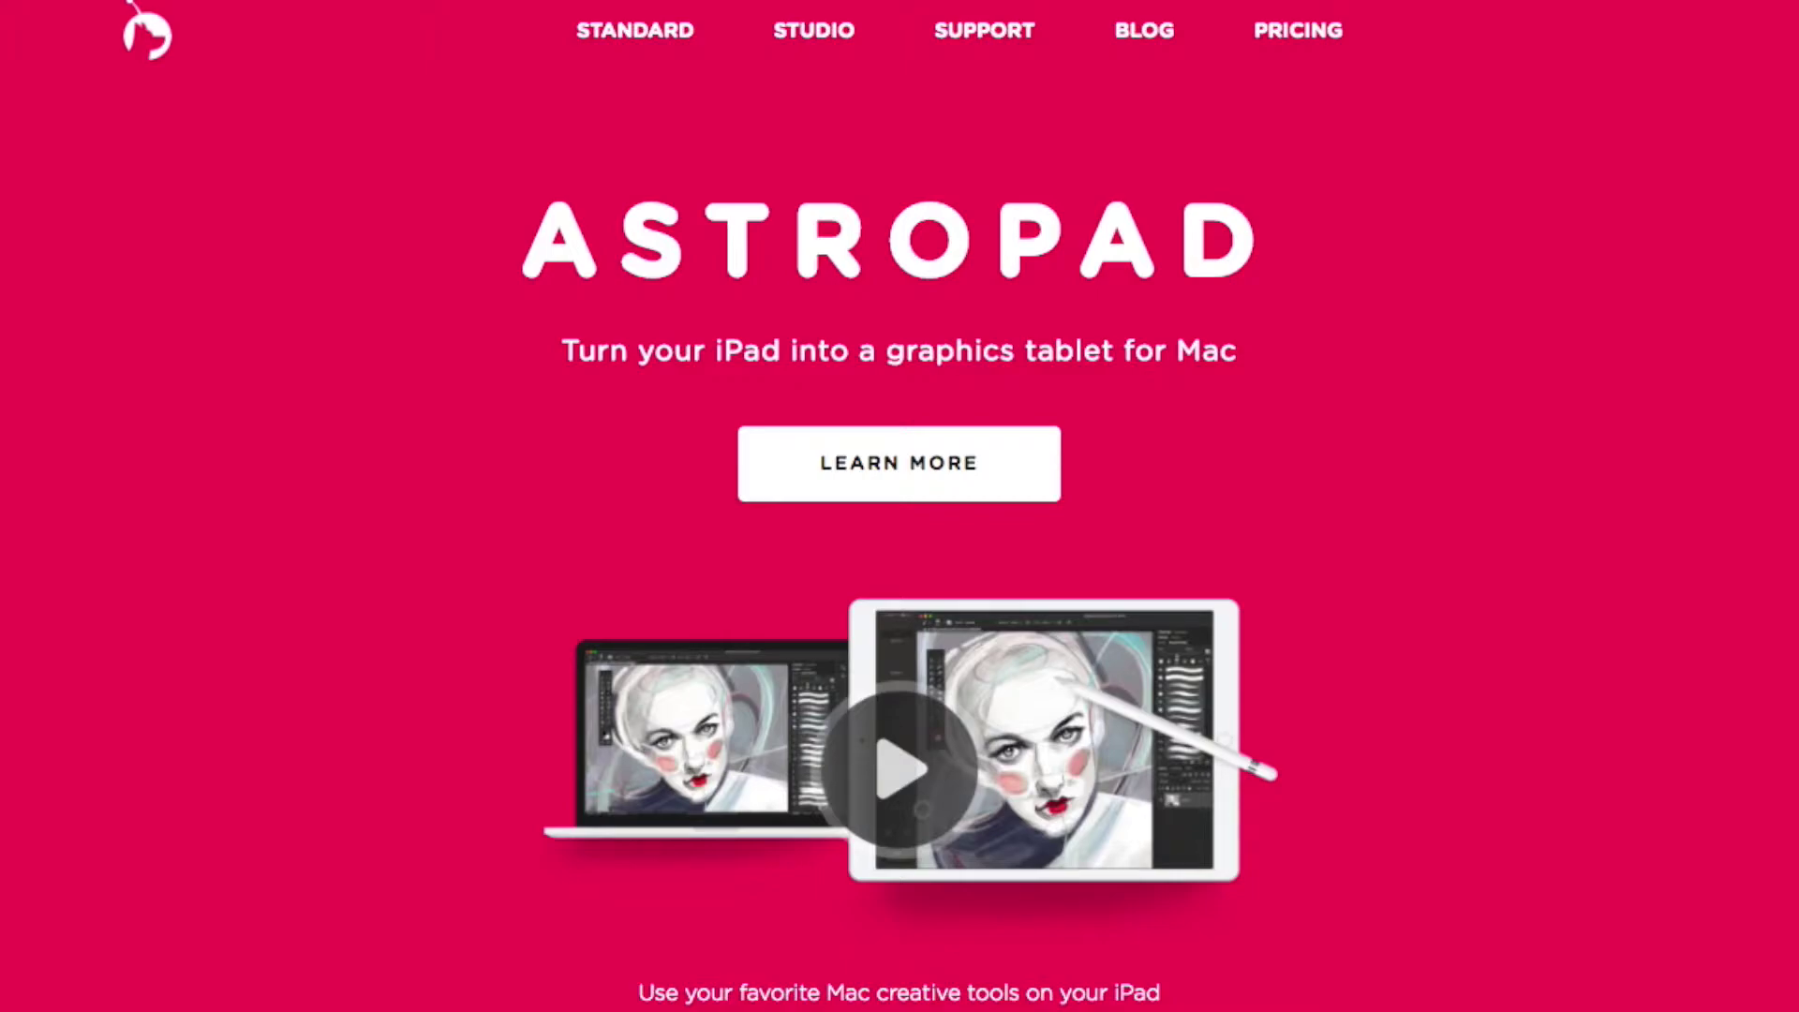
Look through the Astropad home page, comparing the Standard and Studio editions, their prices and the artist testimonial.
scroll(900, 562, down, 6)
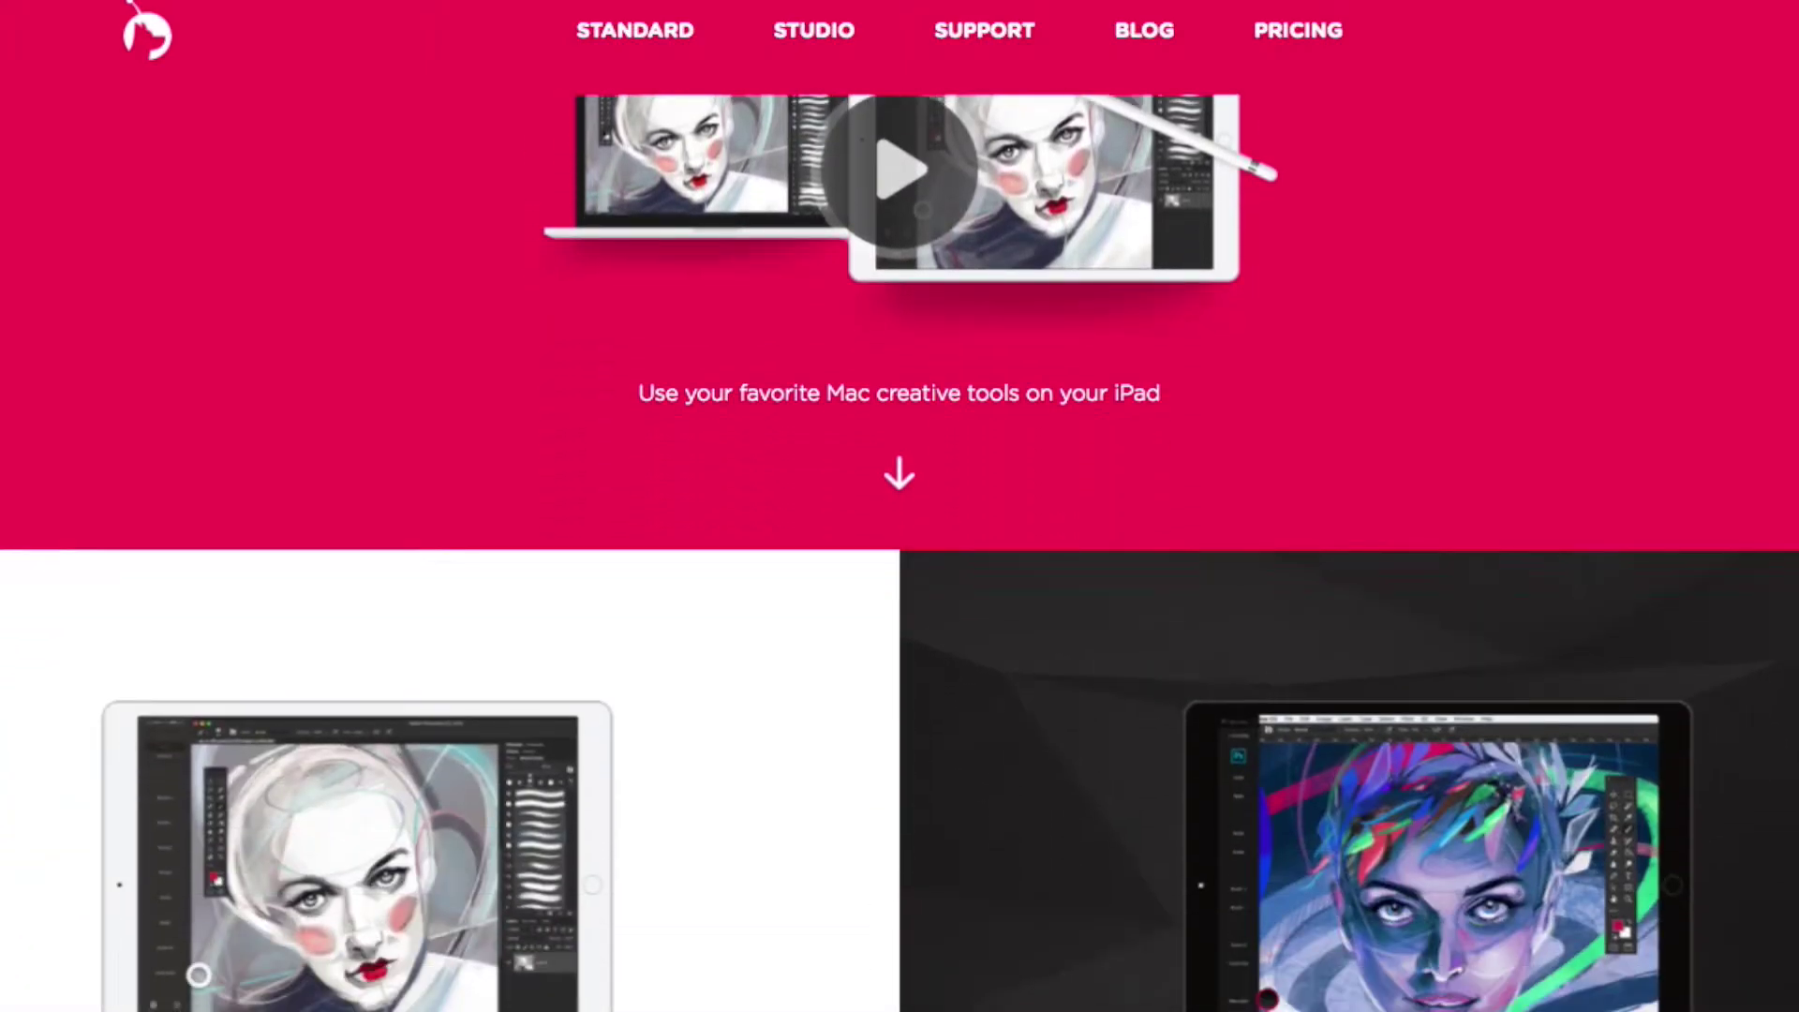
scroll(899, 562, down, 6)
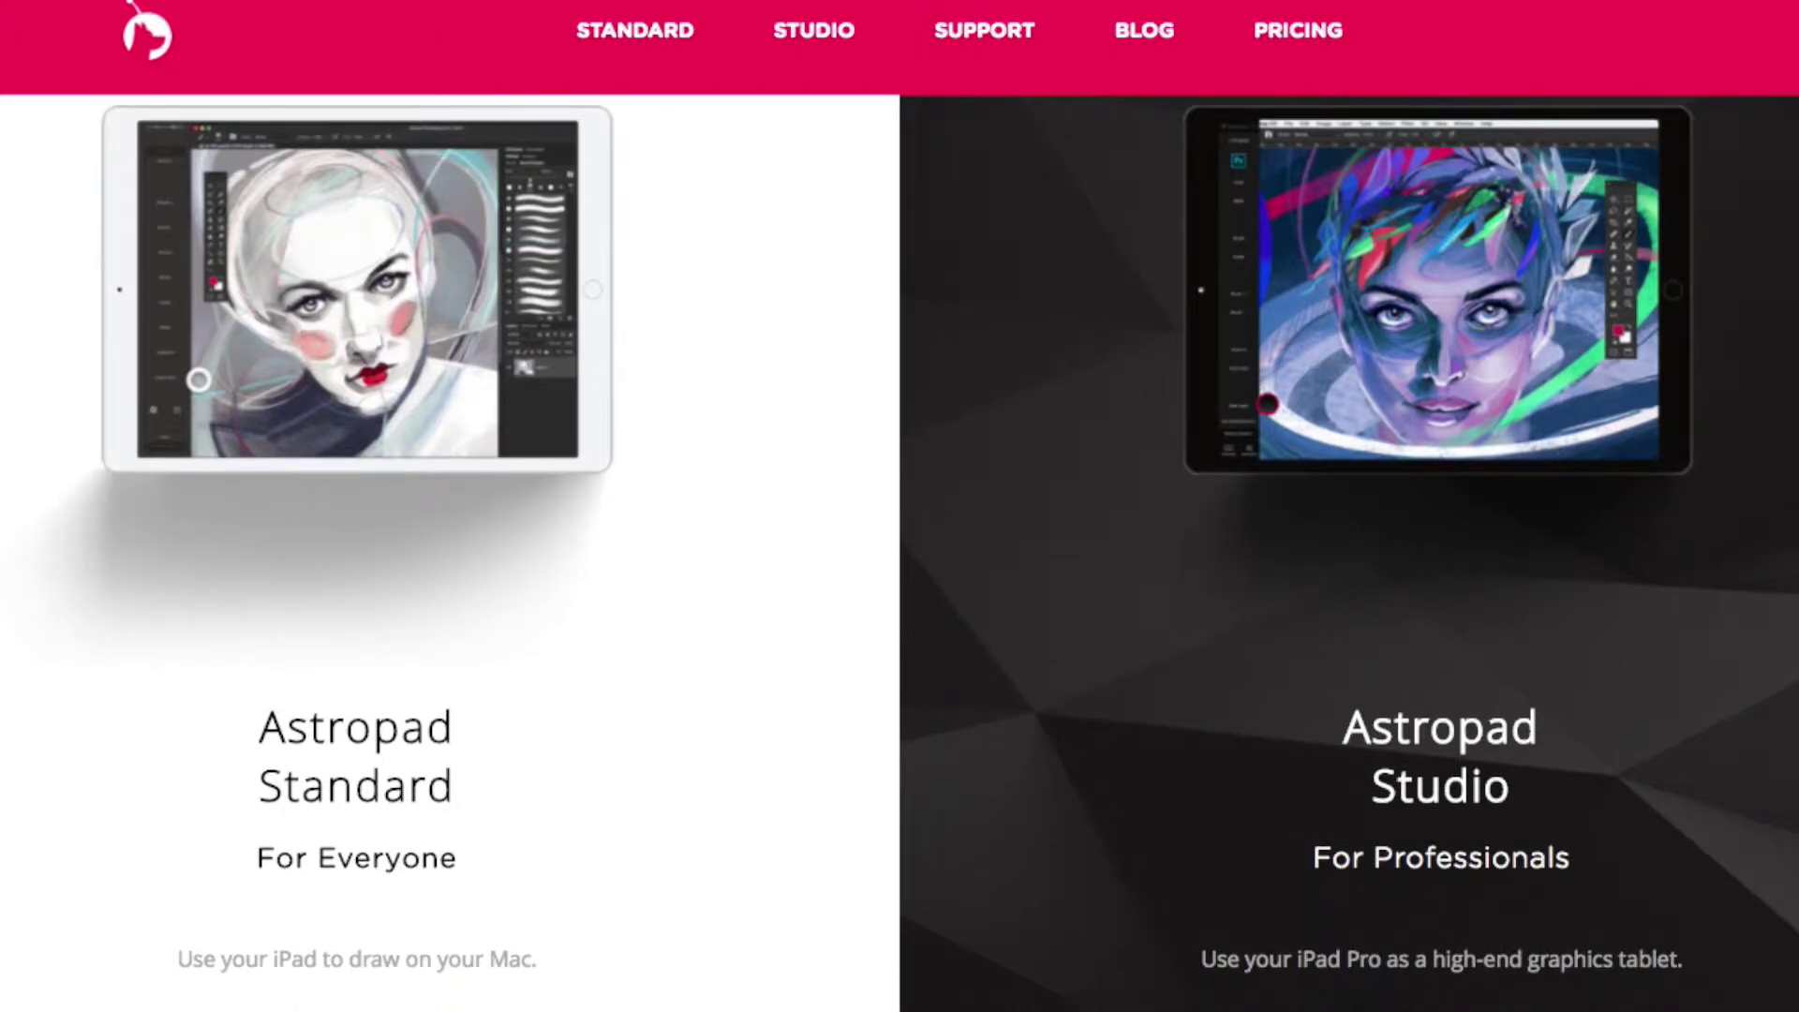
scroll(900, 562, down, 3)
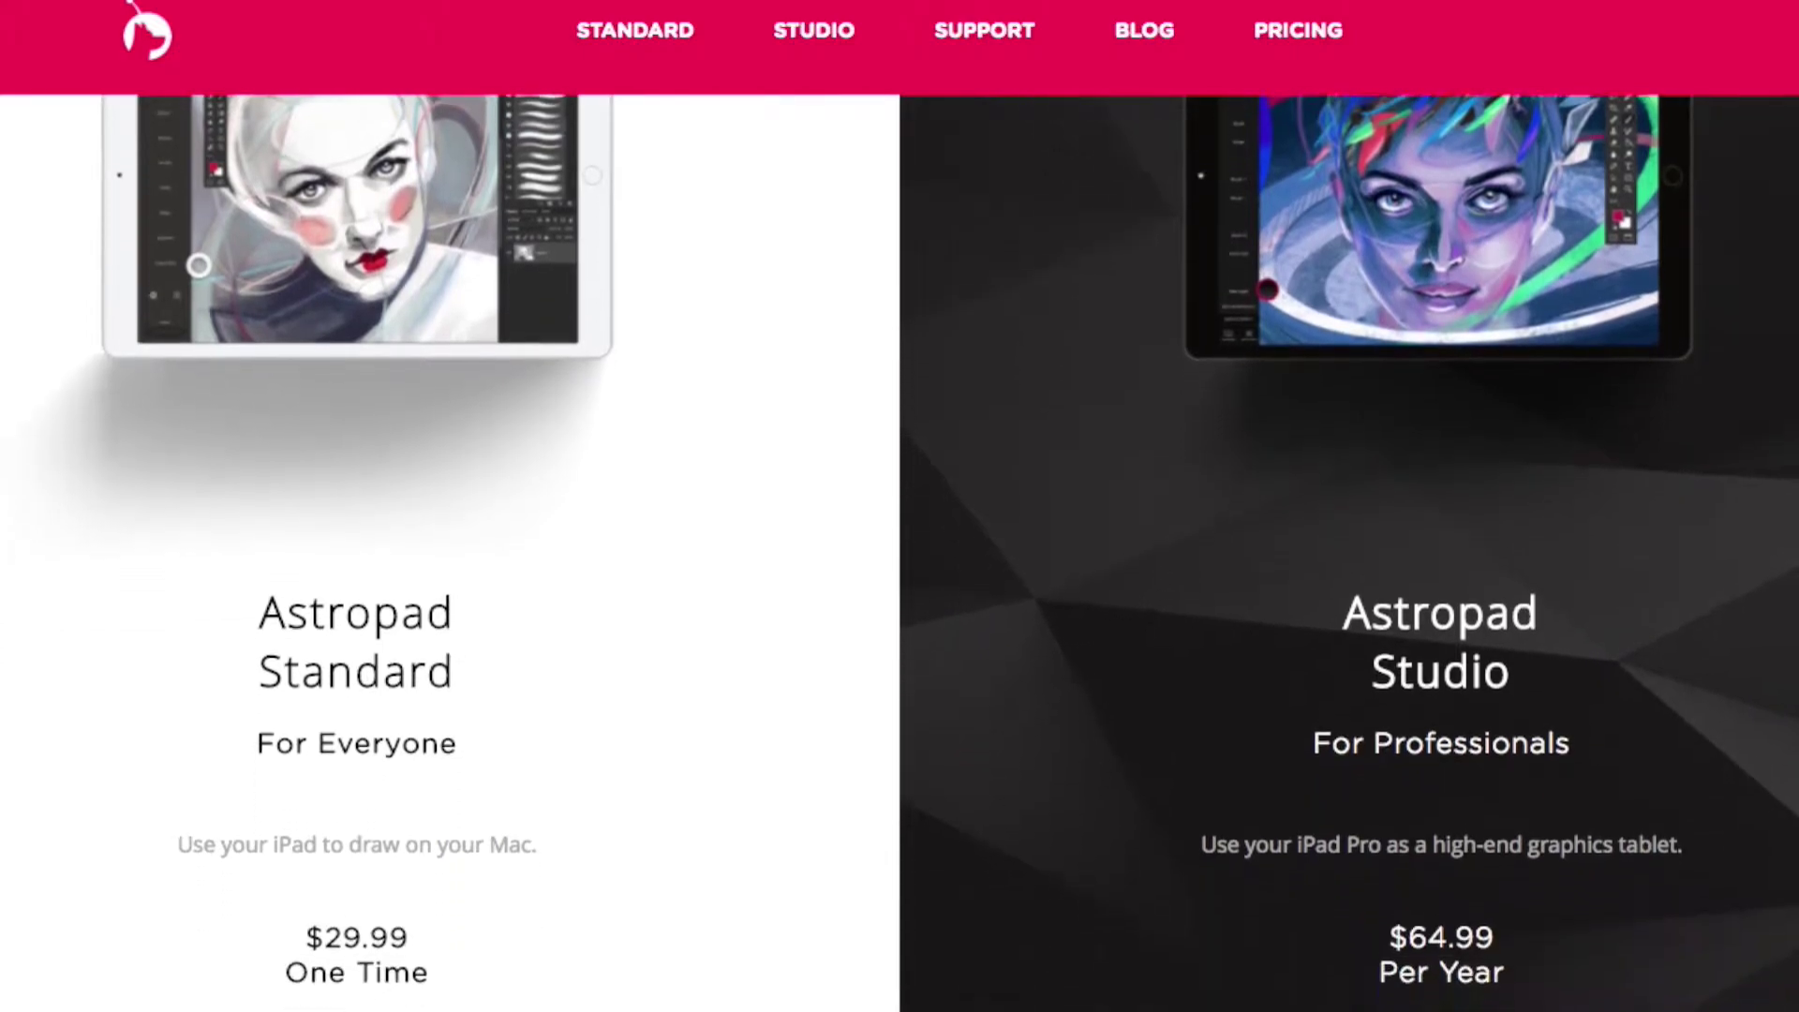
scroll(899, 562, down, 2)
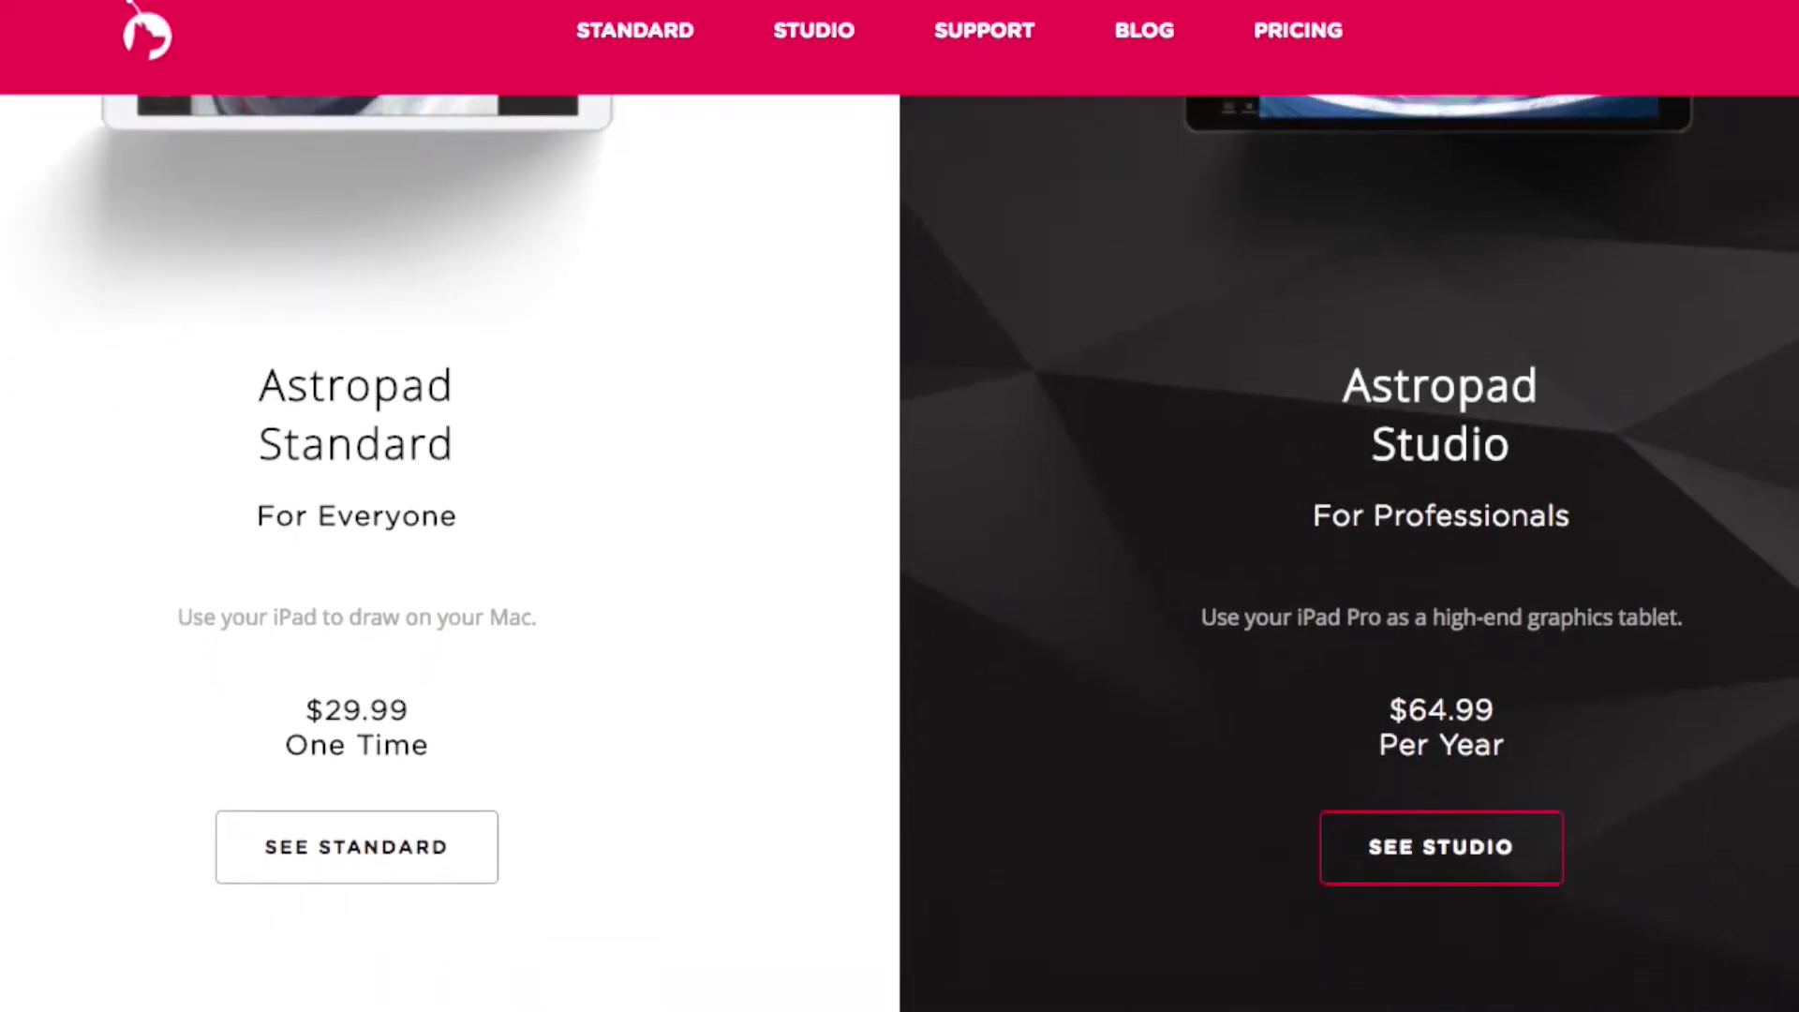
scroll(900, 562, down, 5)
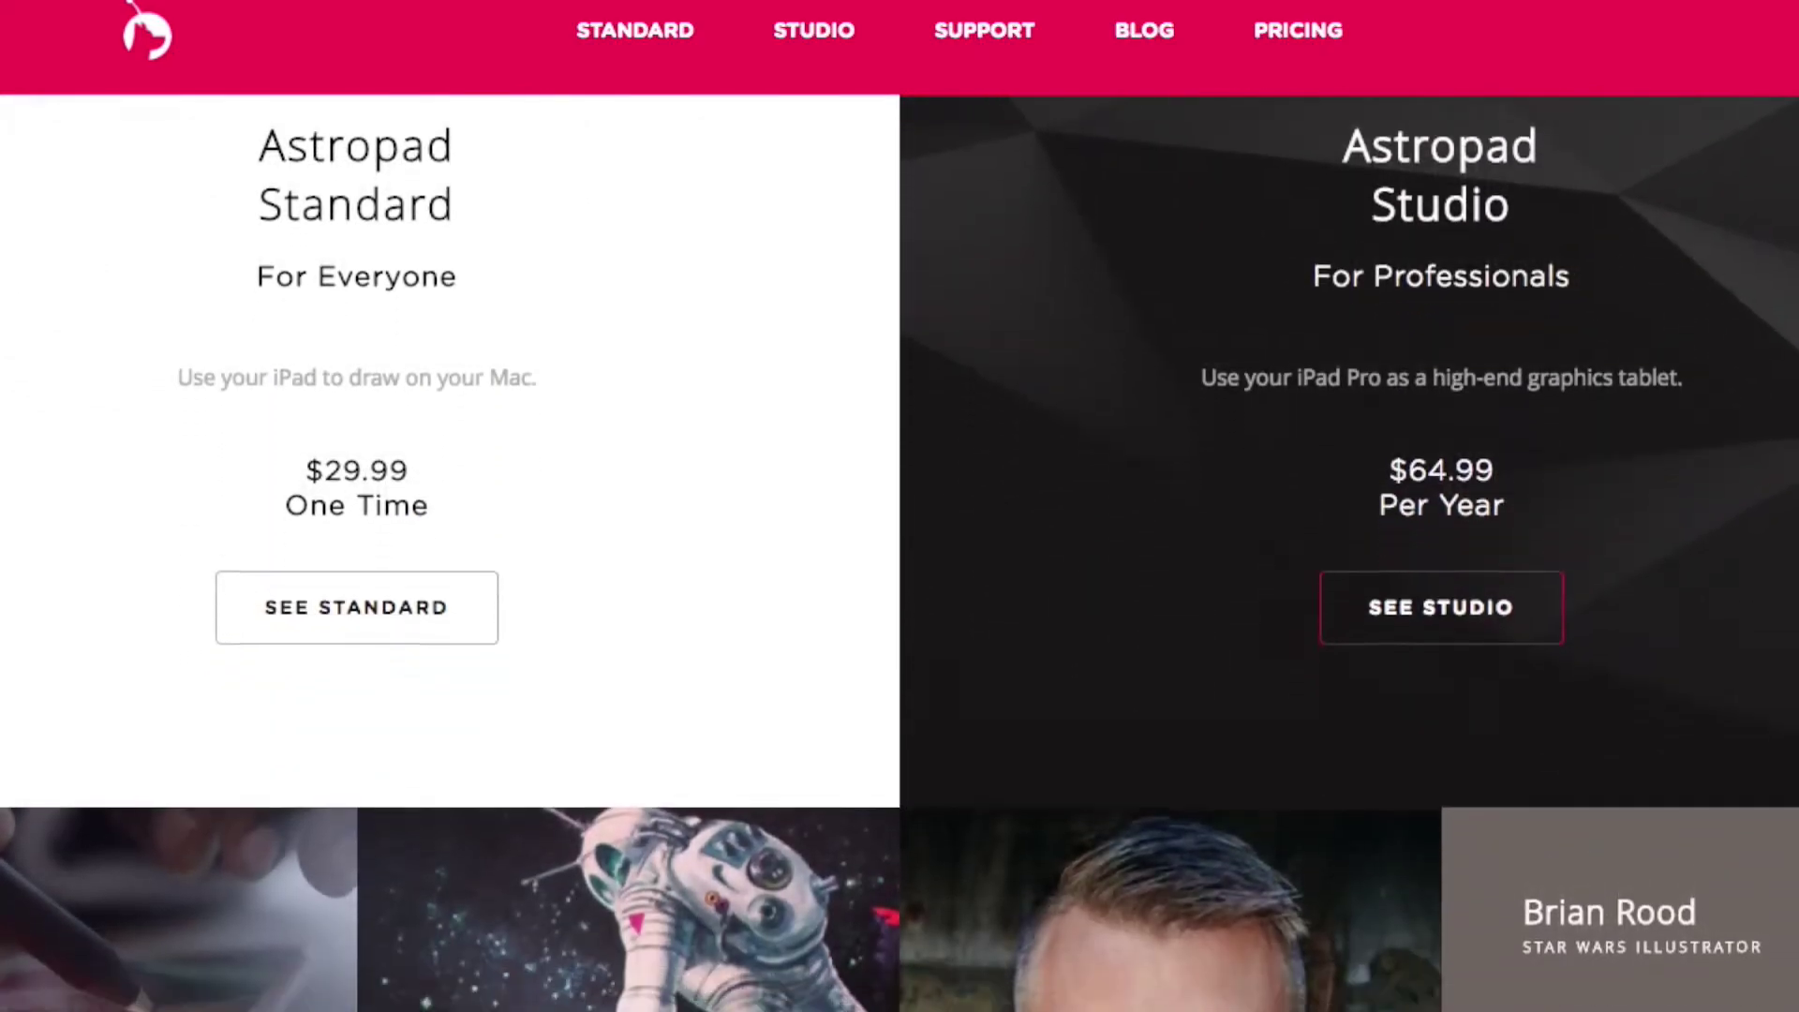
scroll(899, 563, down, 3)
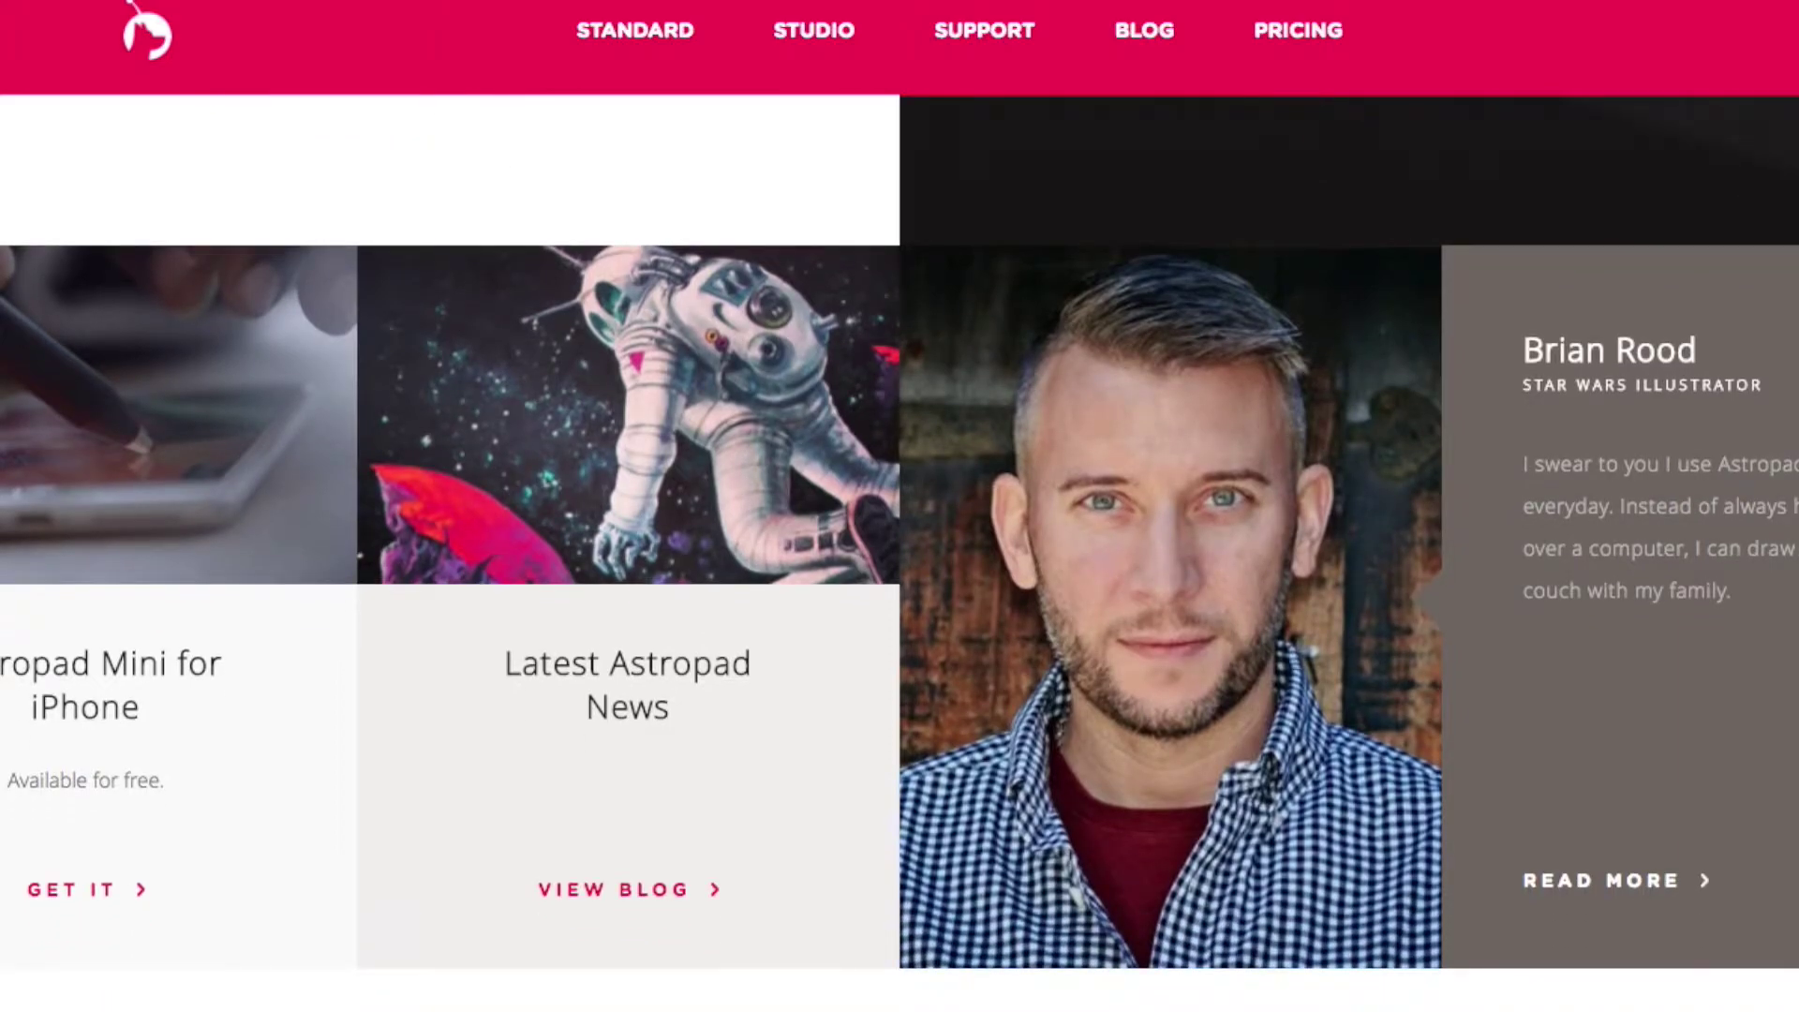
scroll(900, 562, down, 1)
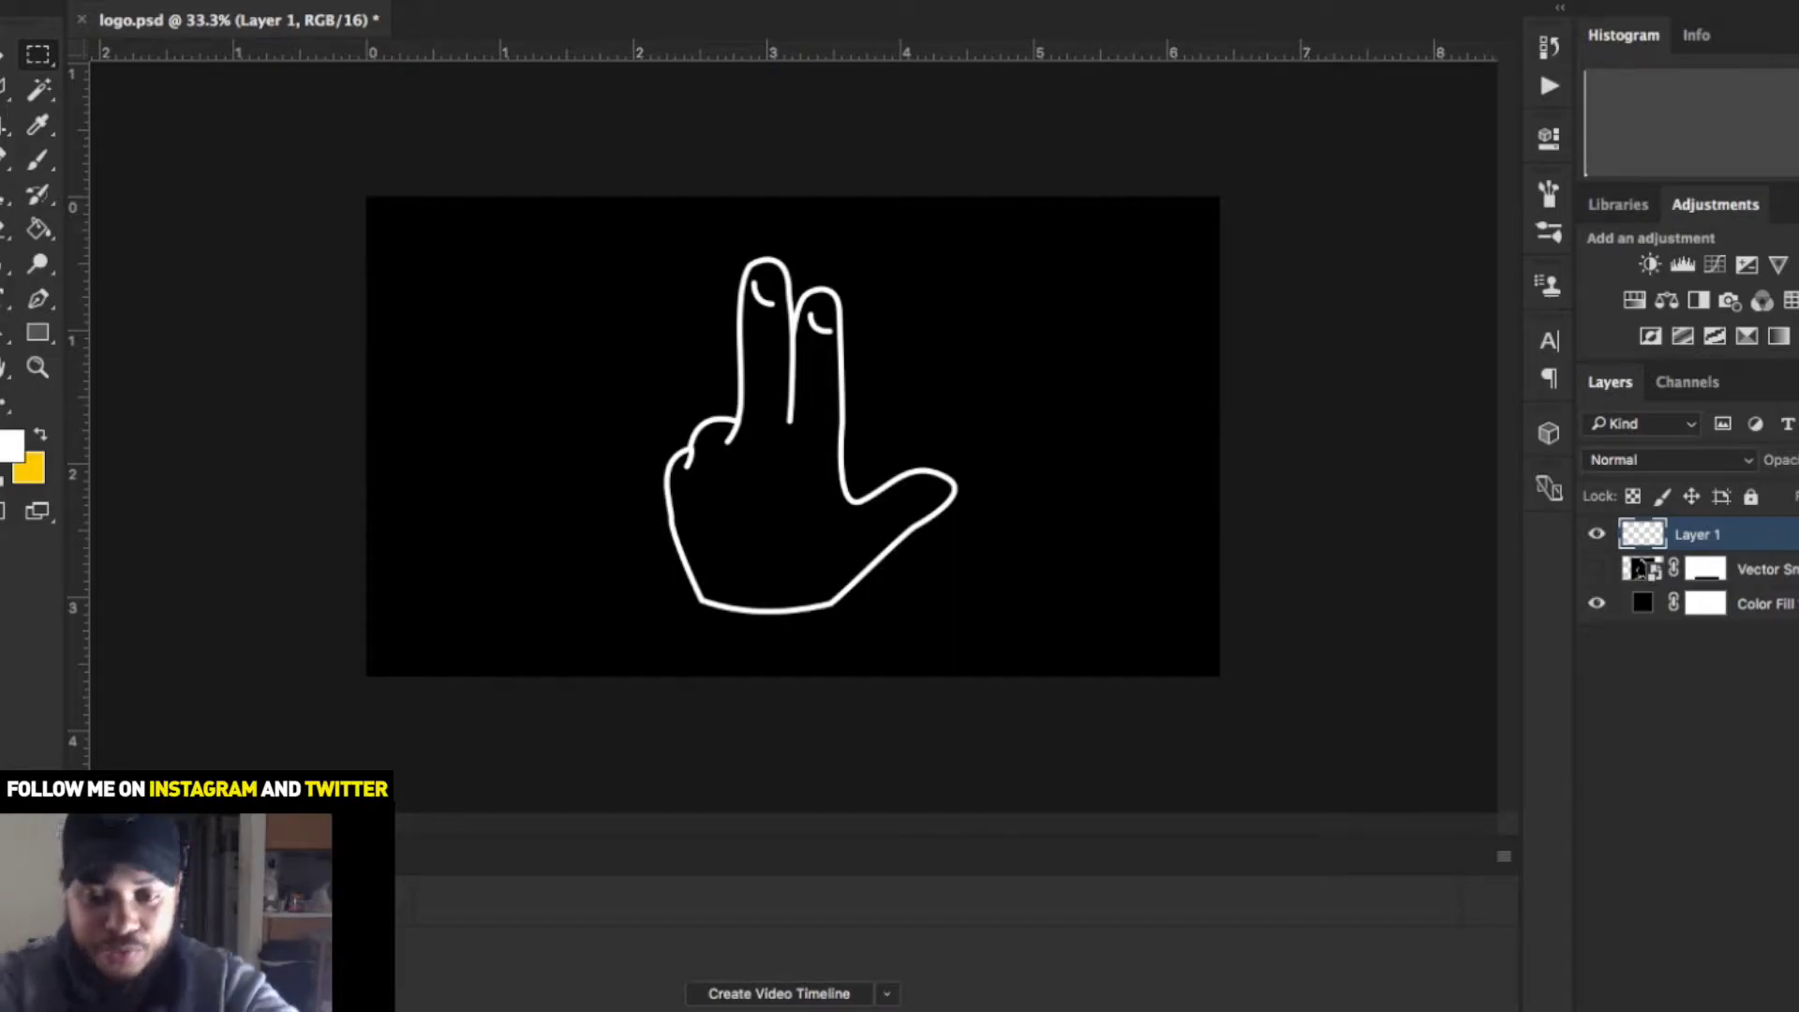
Duplicate the hand drawing layer and move the copy straight down so its fingertips sit over the original hand's knuckles.
key(super+plus)
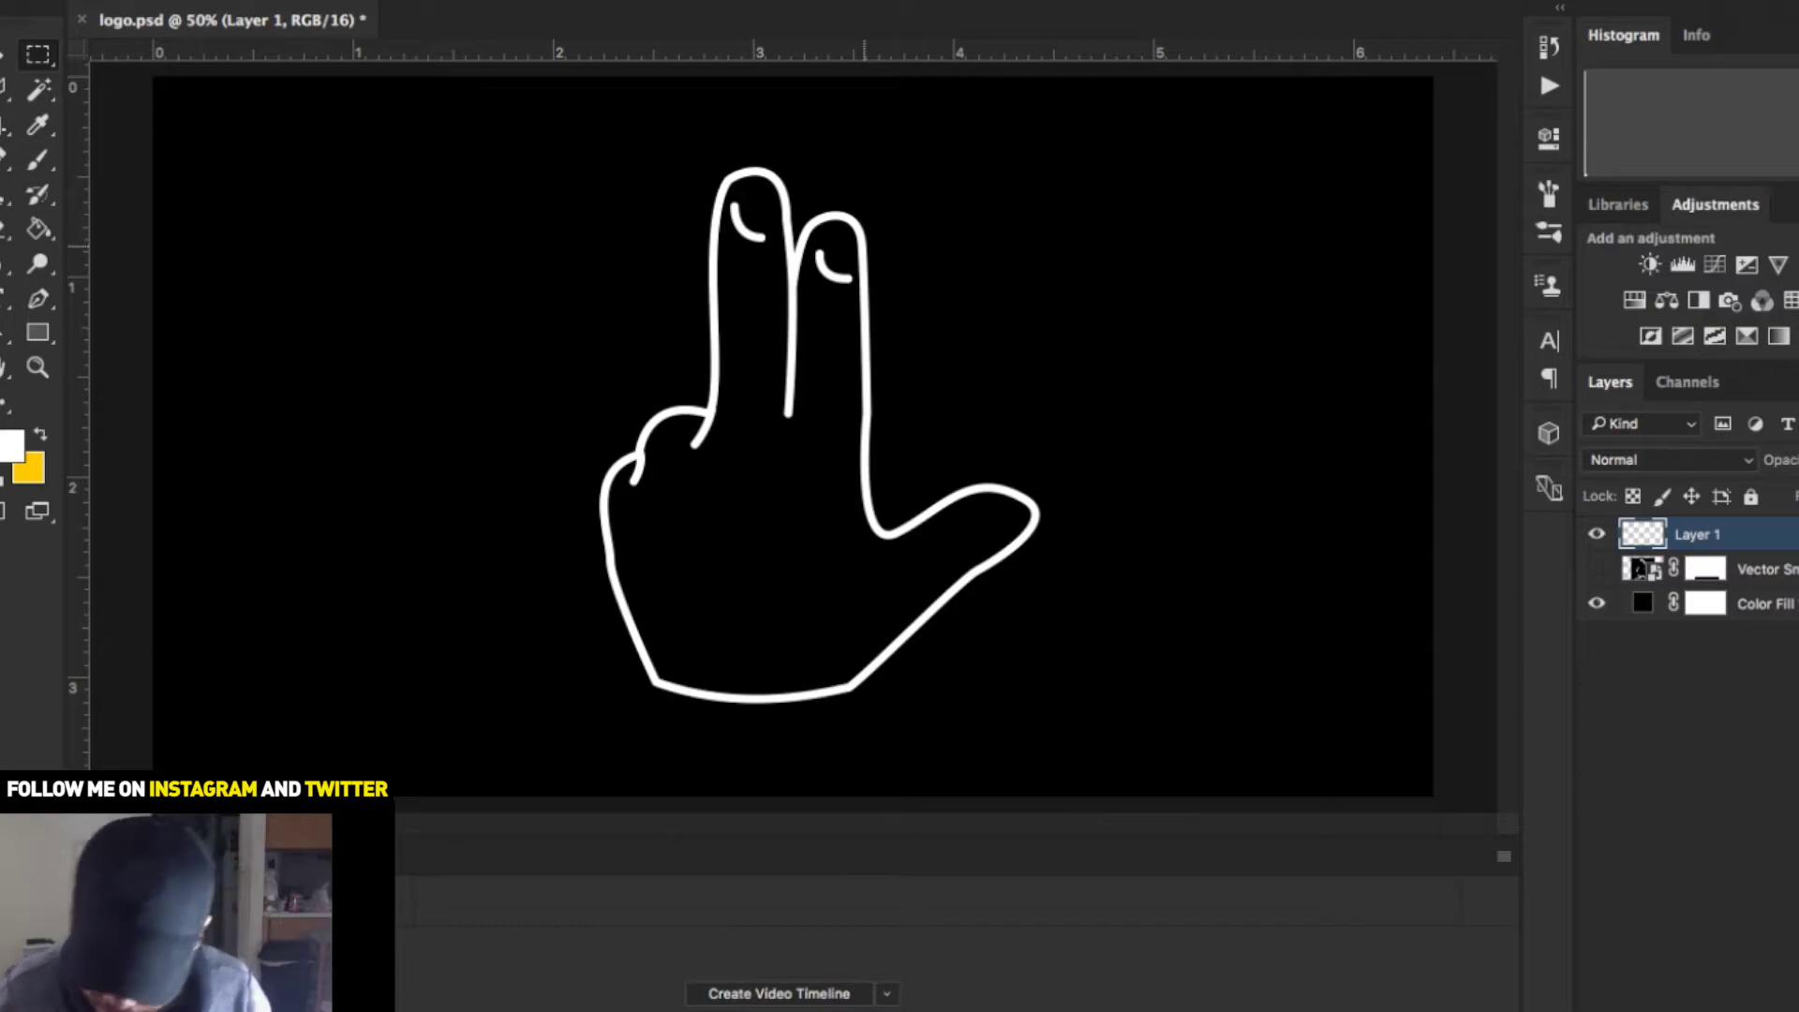
key(super+j)
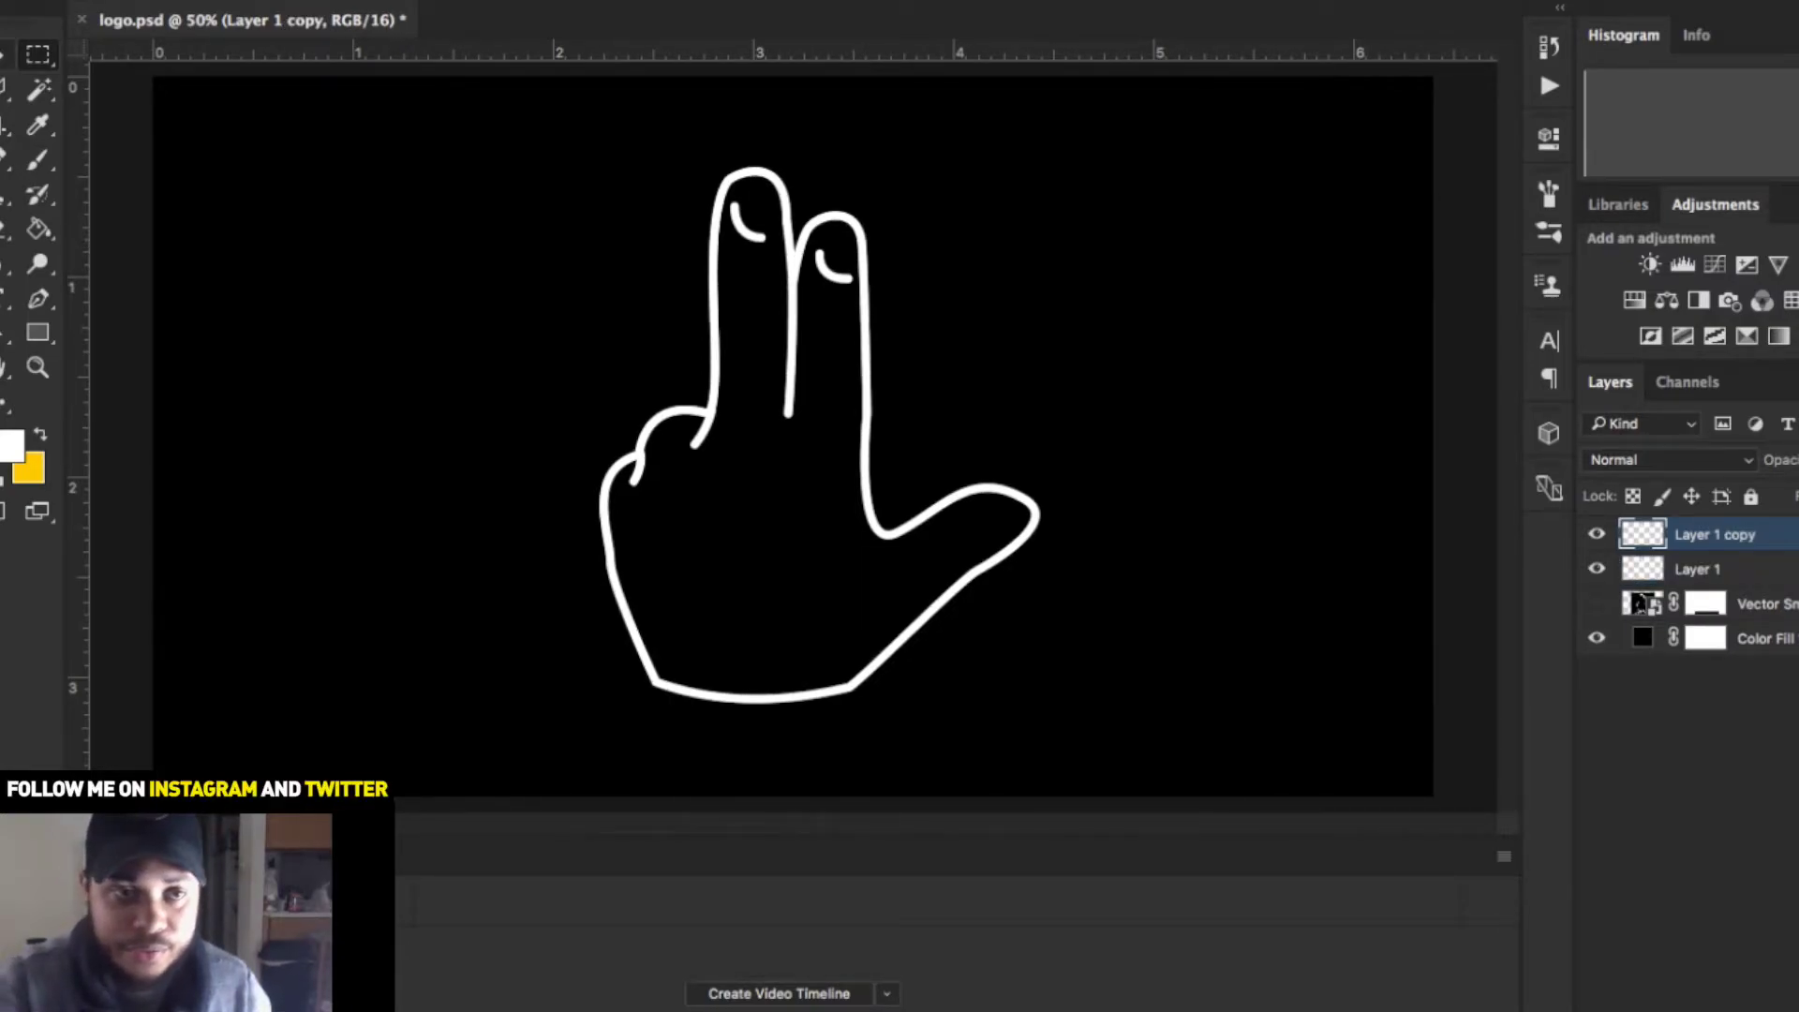
key(v)
drag(848, 274, 836, 356)
drag(836, 503, 849, 628)
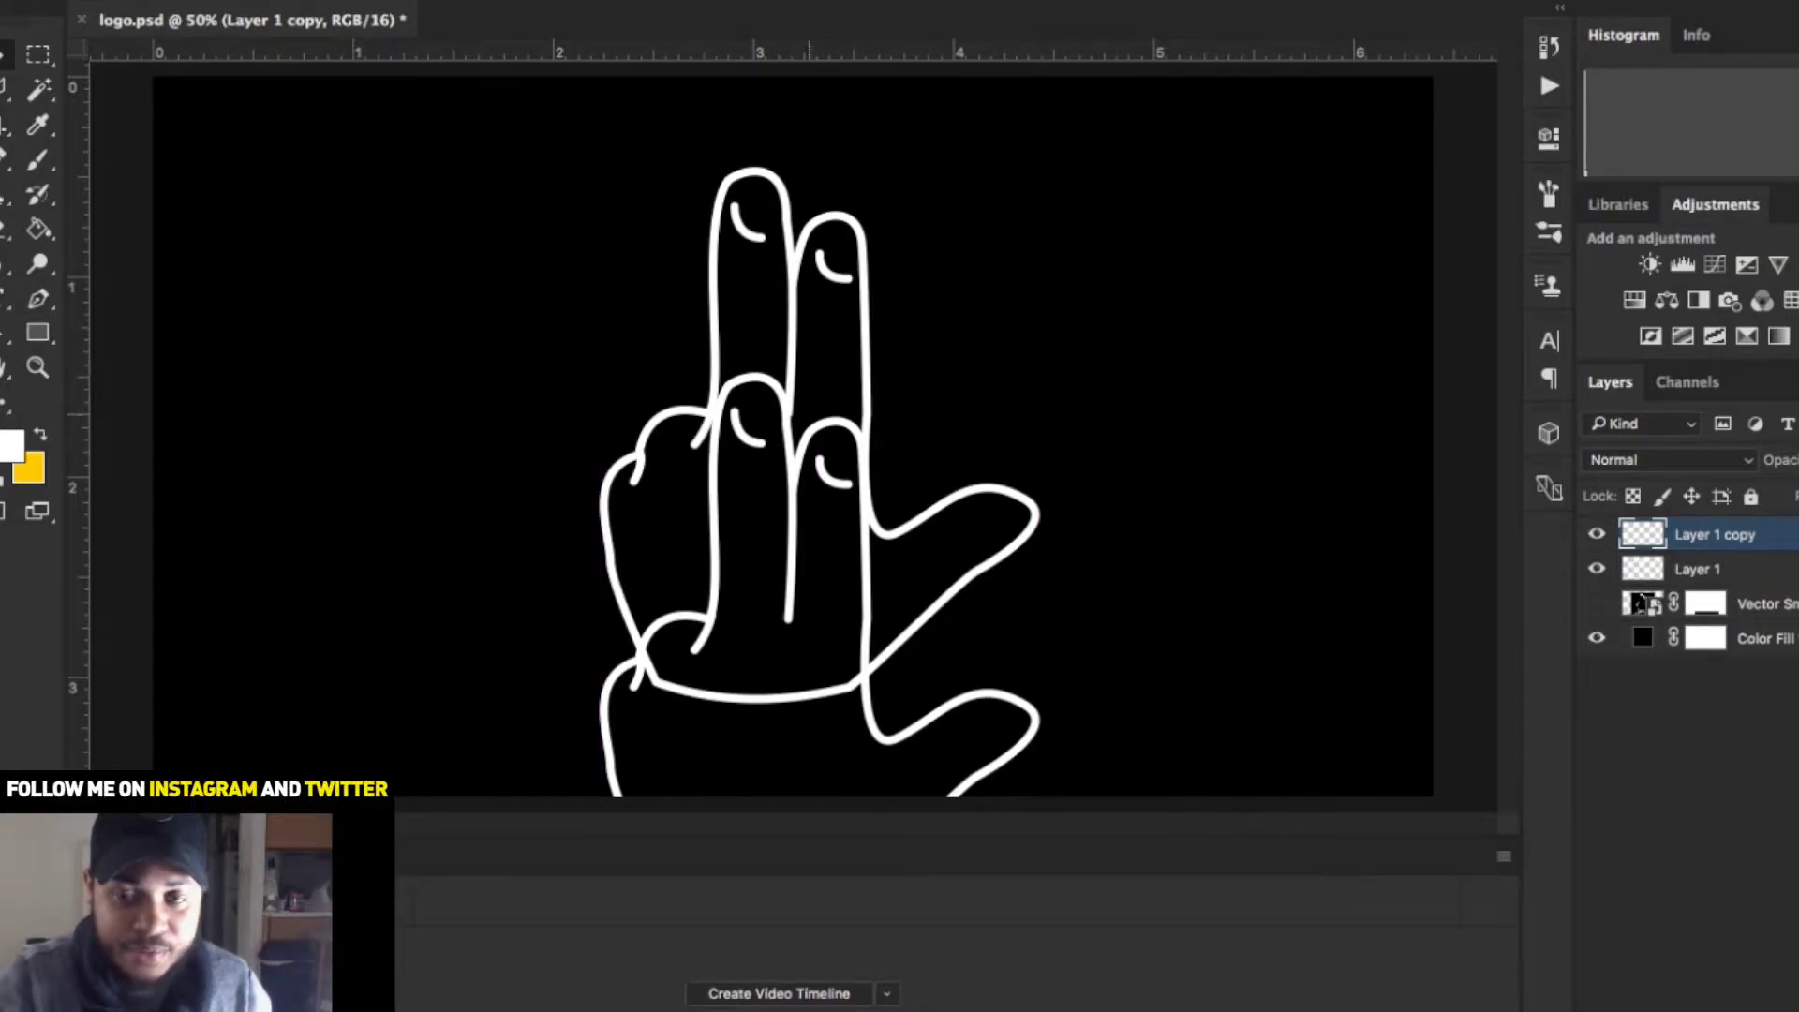
Hide the two raised fingers on Layer 1 with a mask made from an elliptical selection, and nudge the copied hand slightly up.
key(alt+bracketleft)
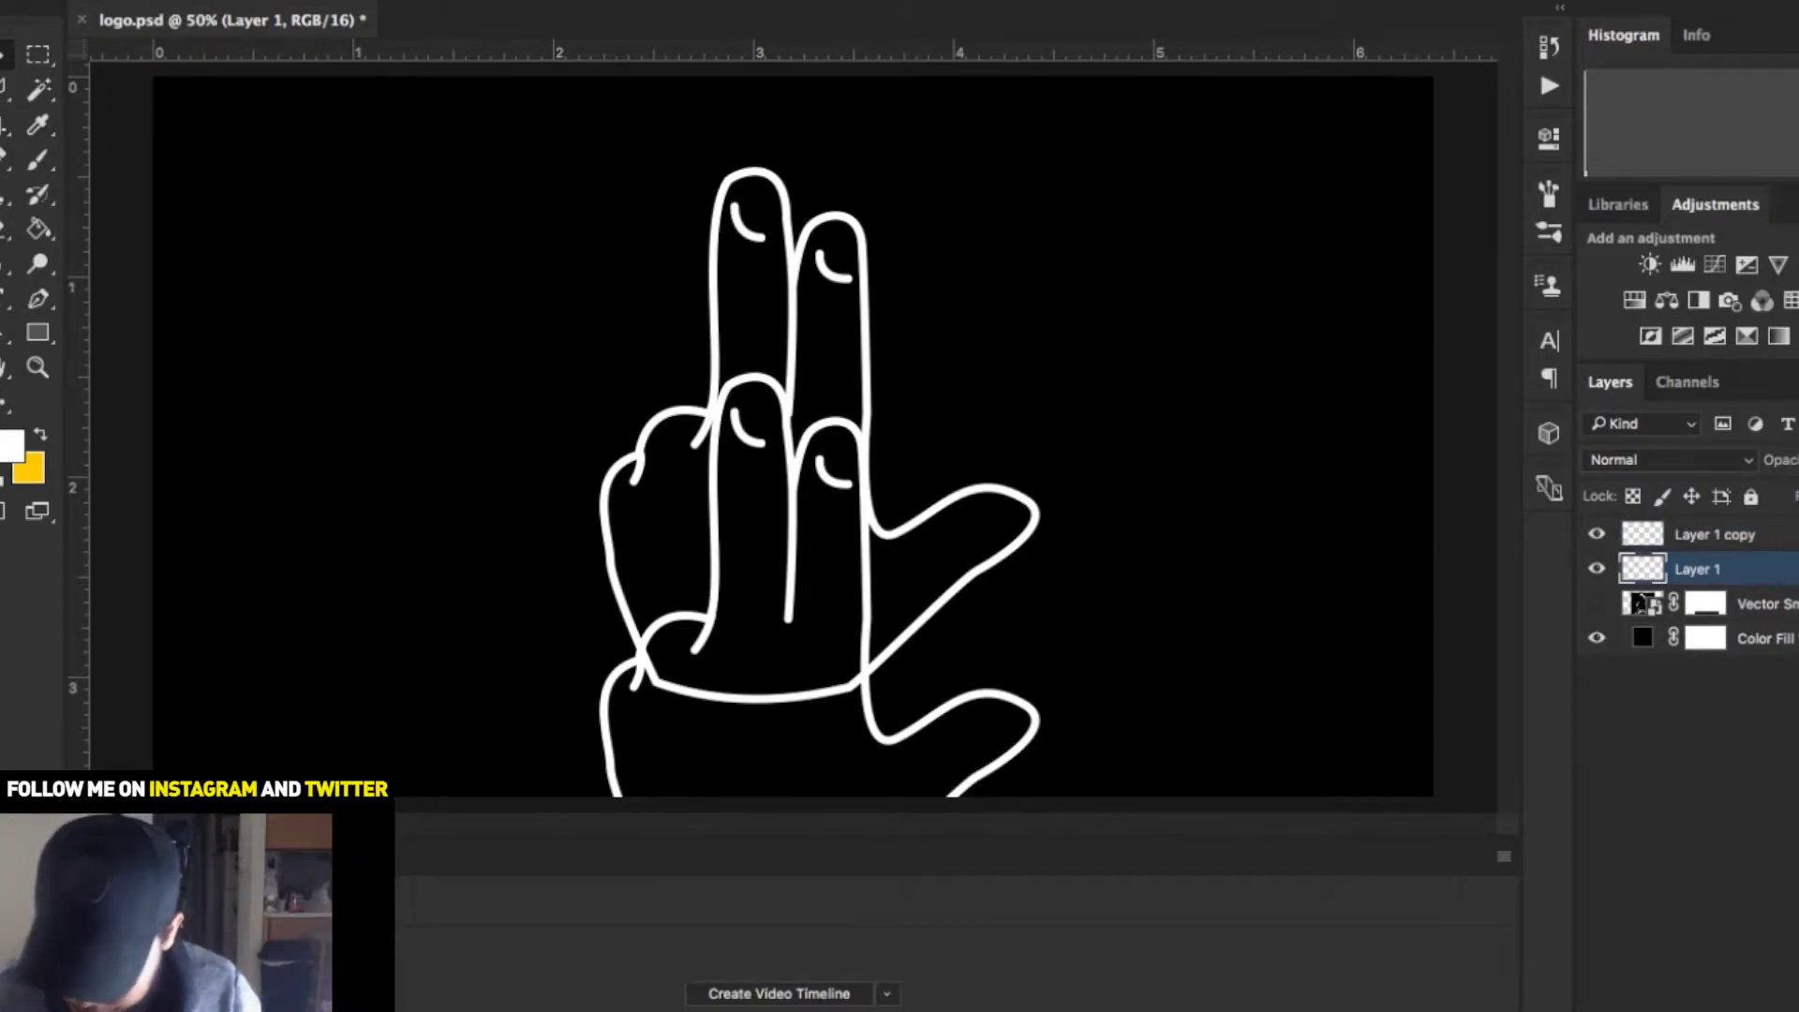
key(Tab)
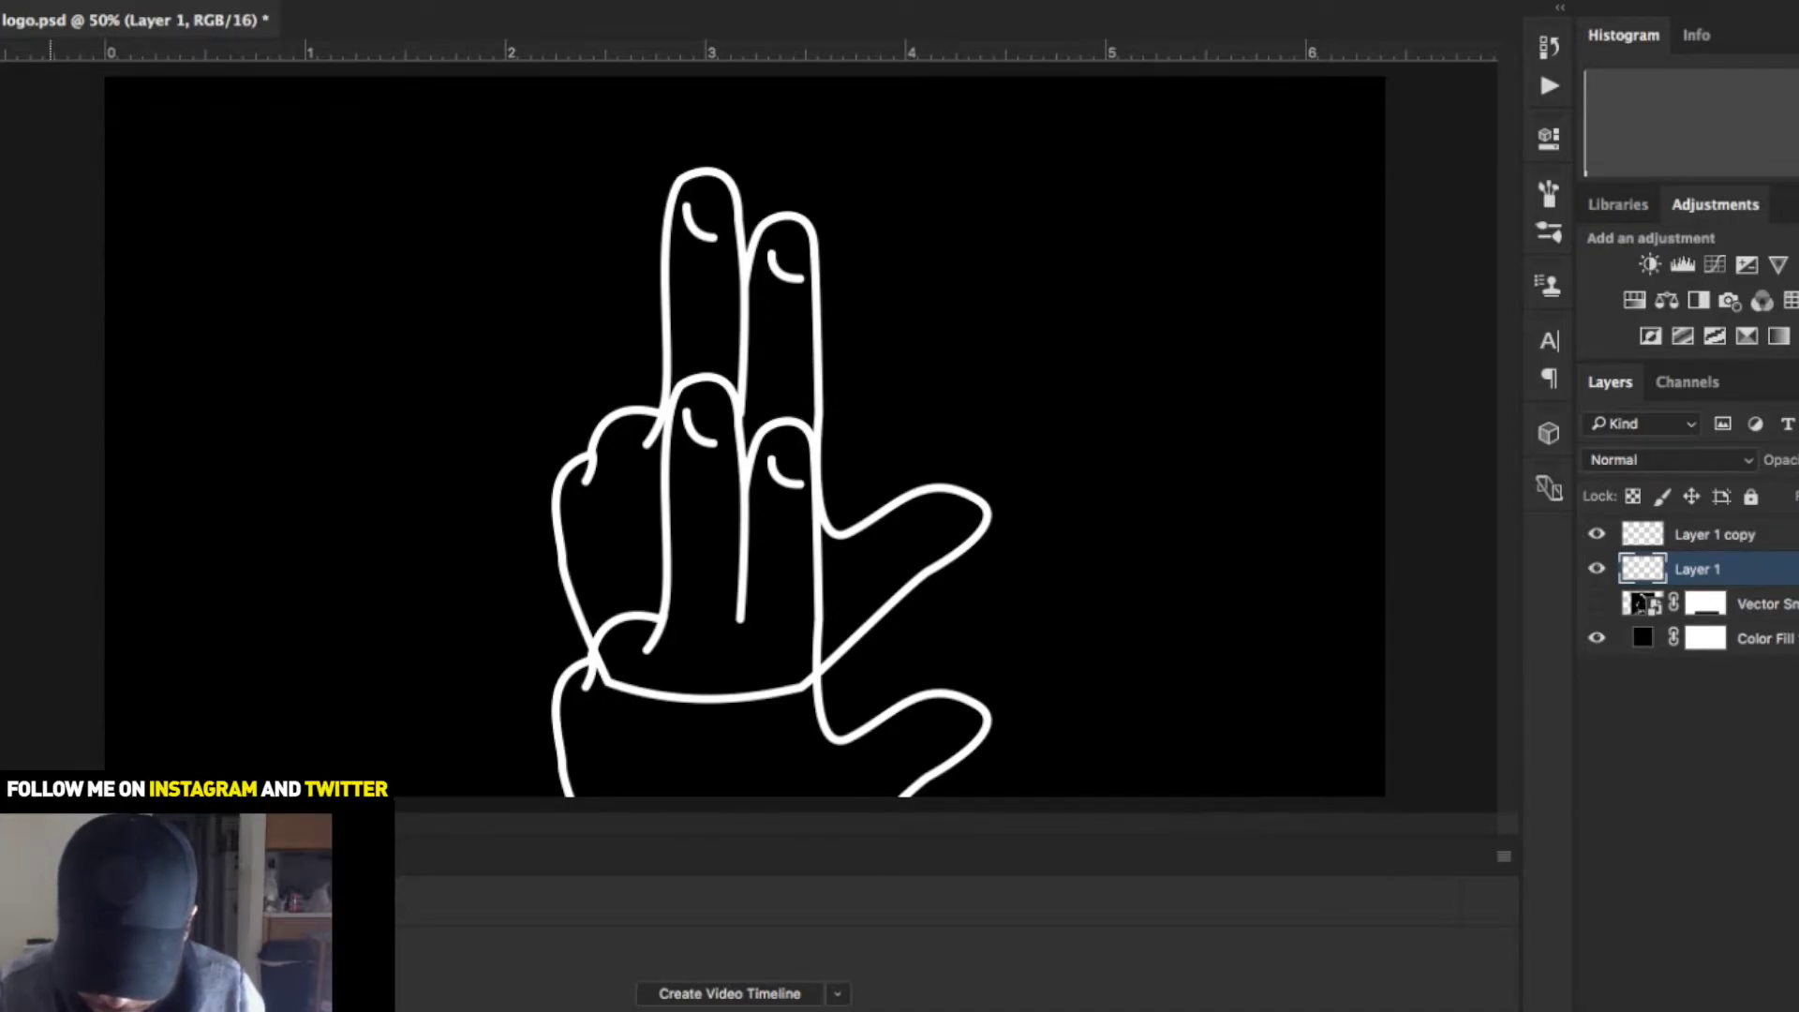
drag(626, 129, 869, 455)
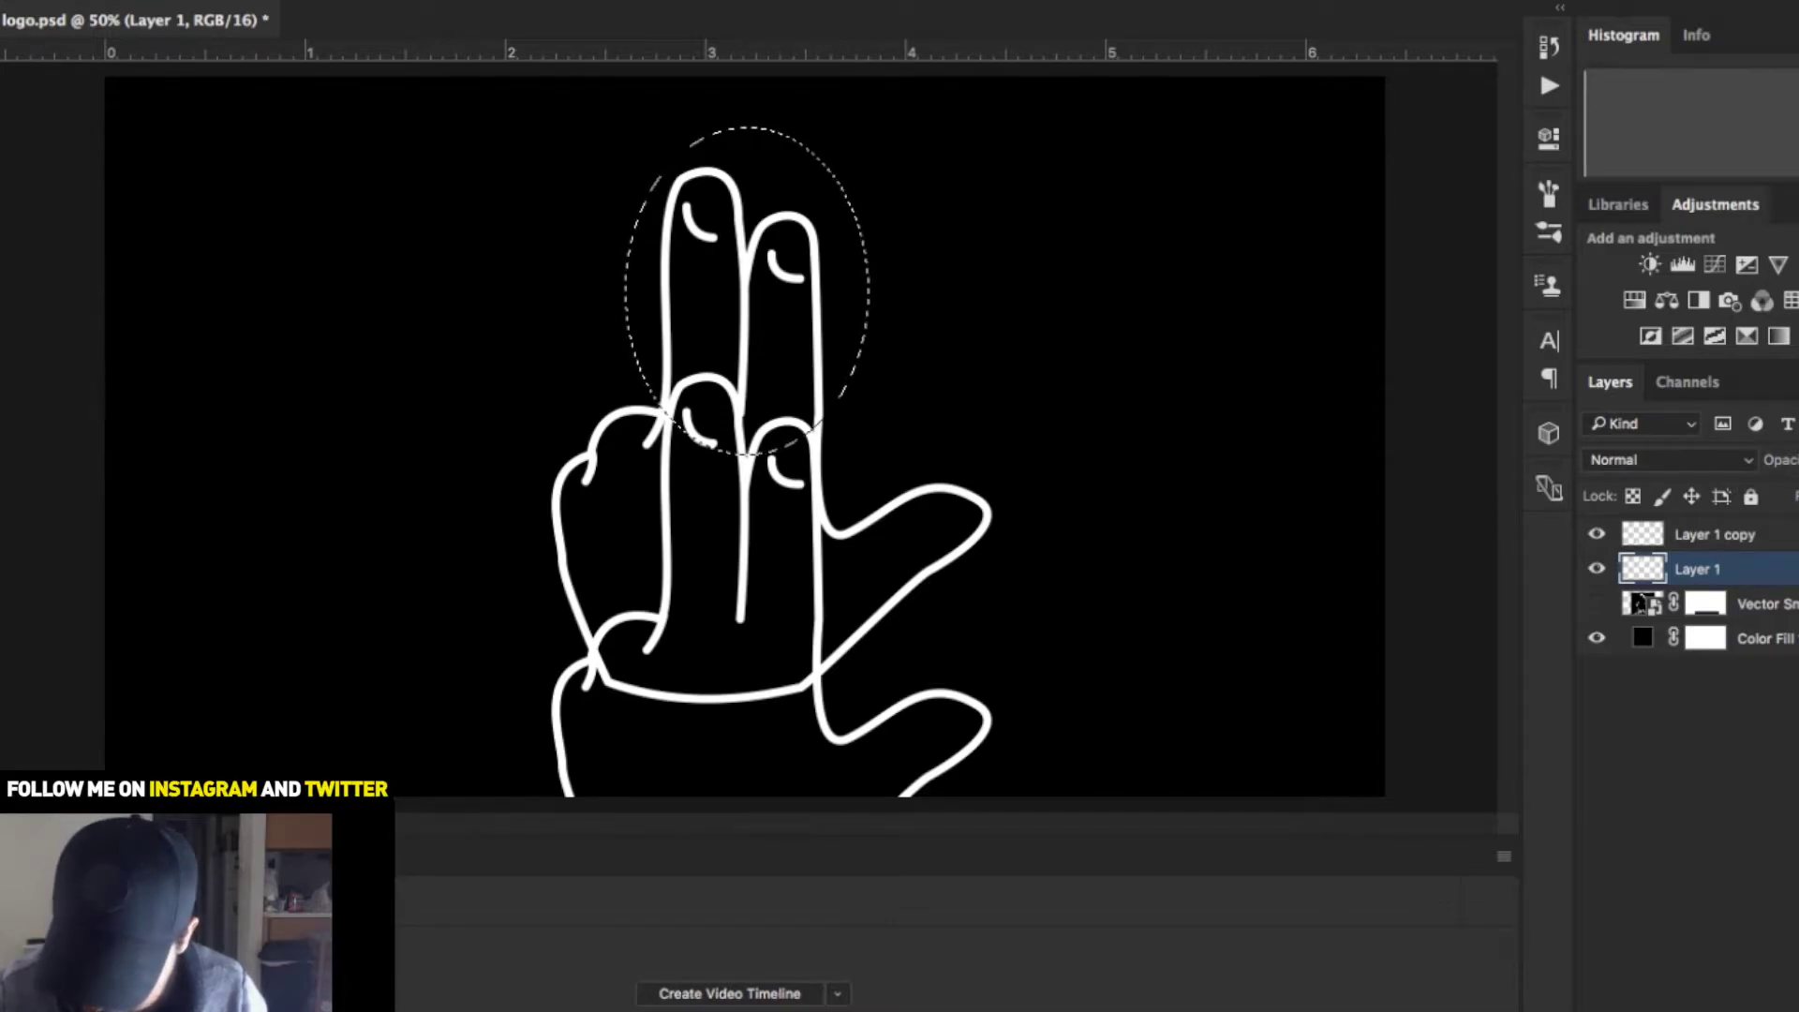
key(super+shift+m)
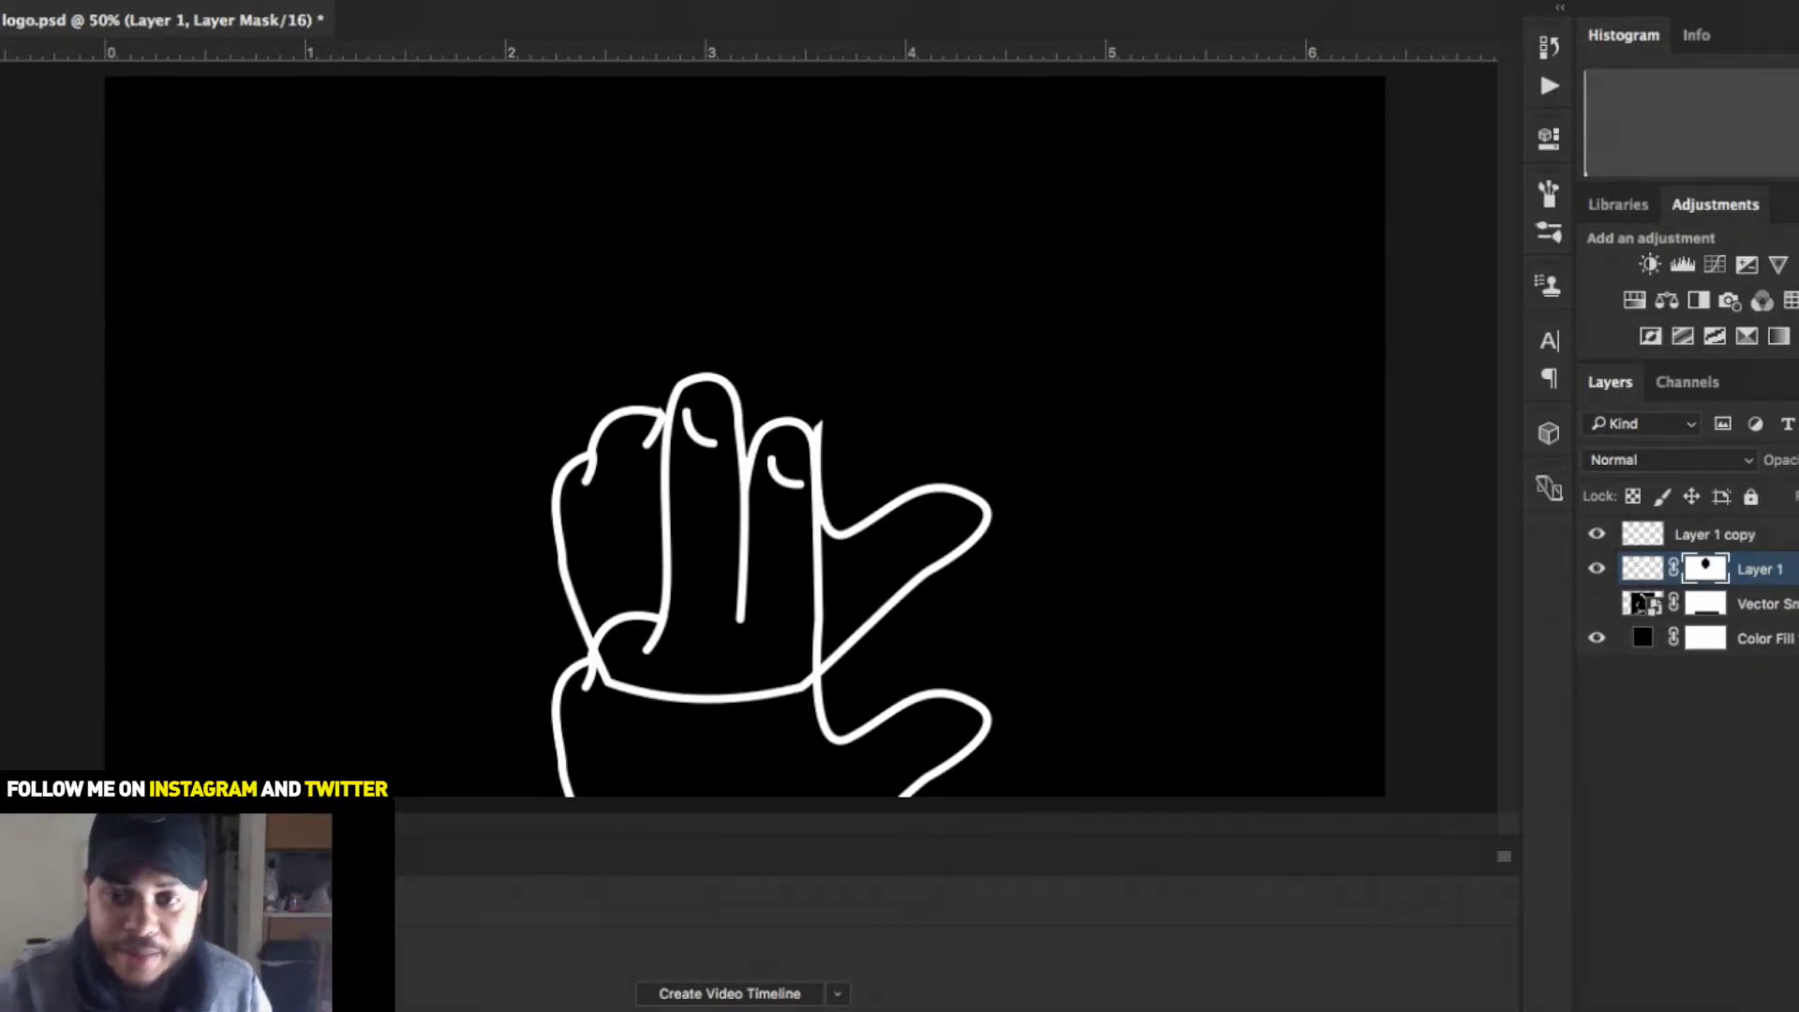
click(1713, 534)
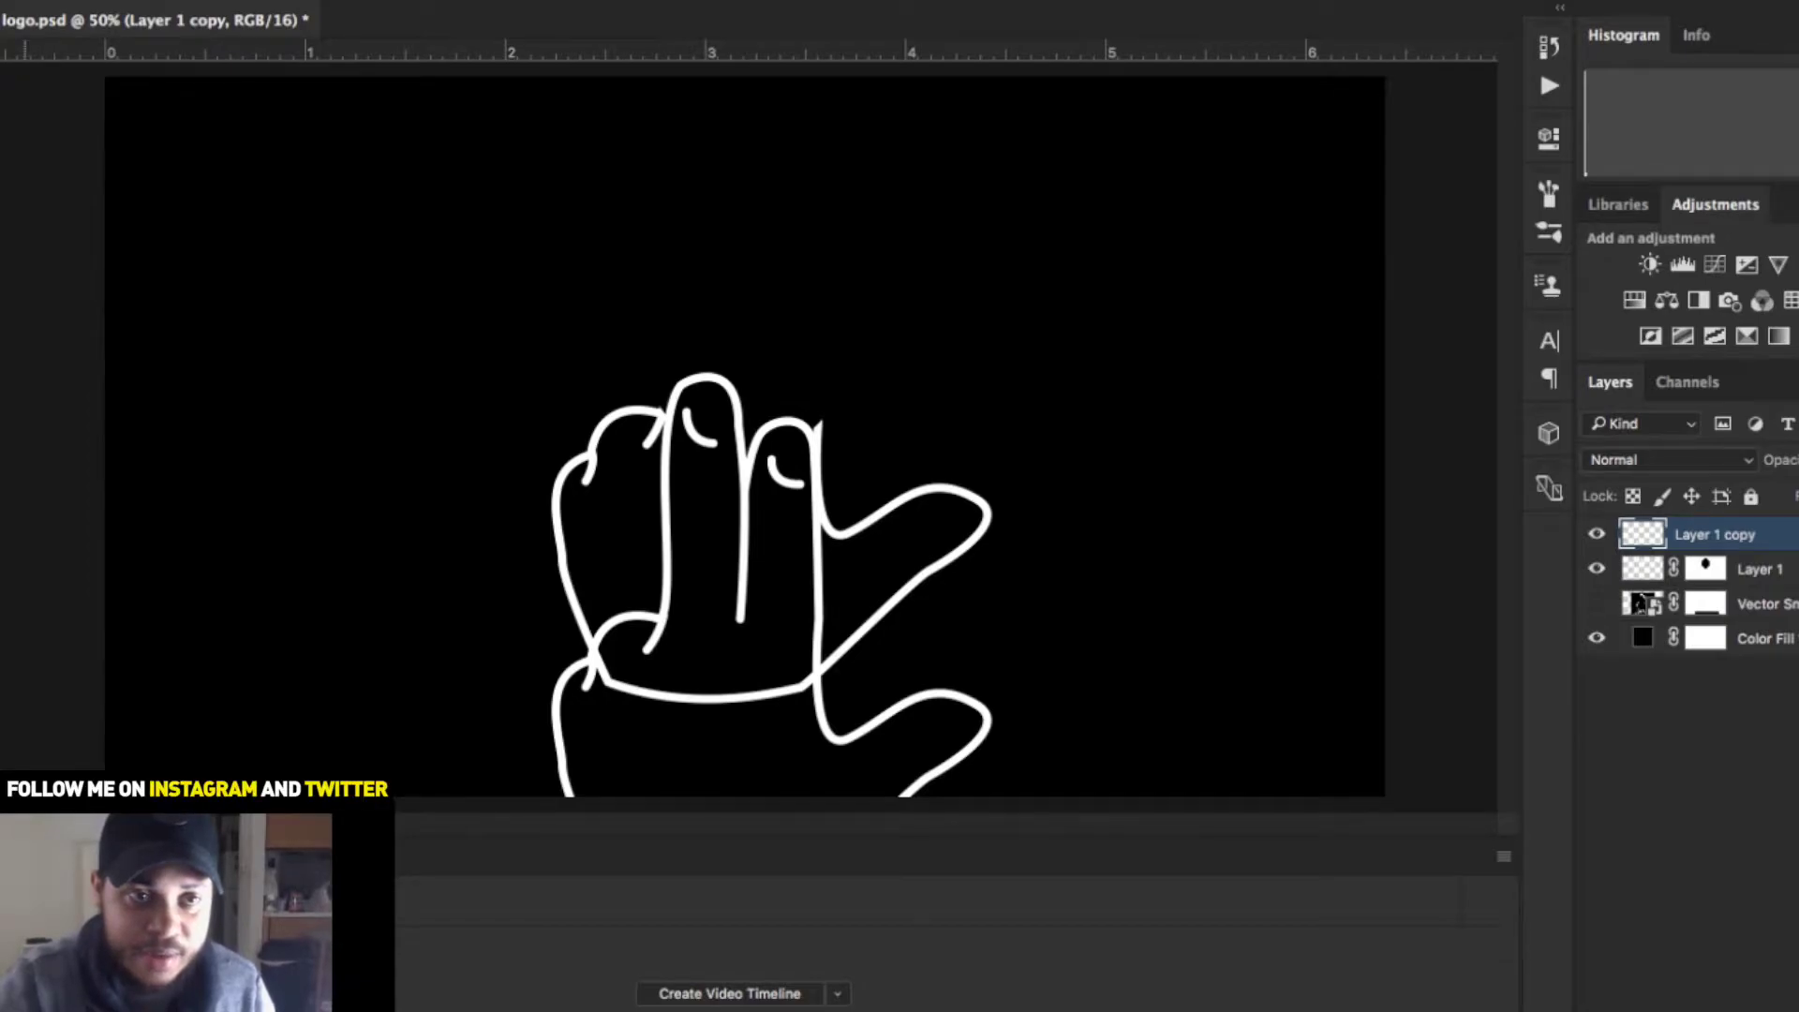
drag(738, 553, 735, 540)
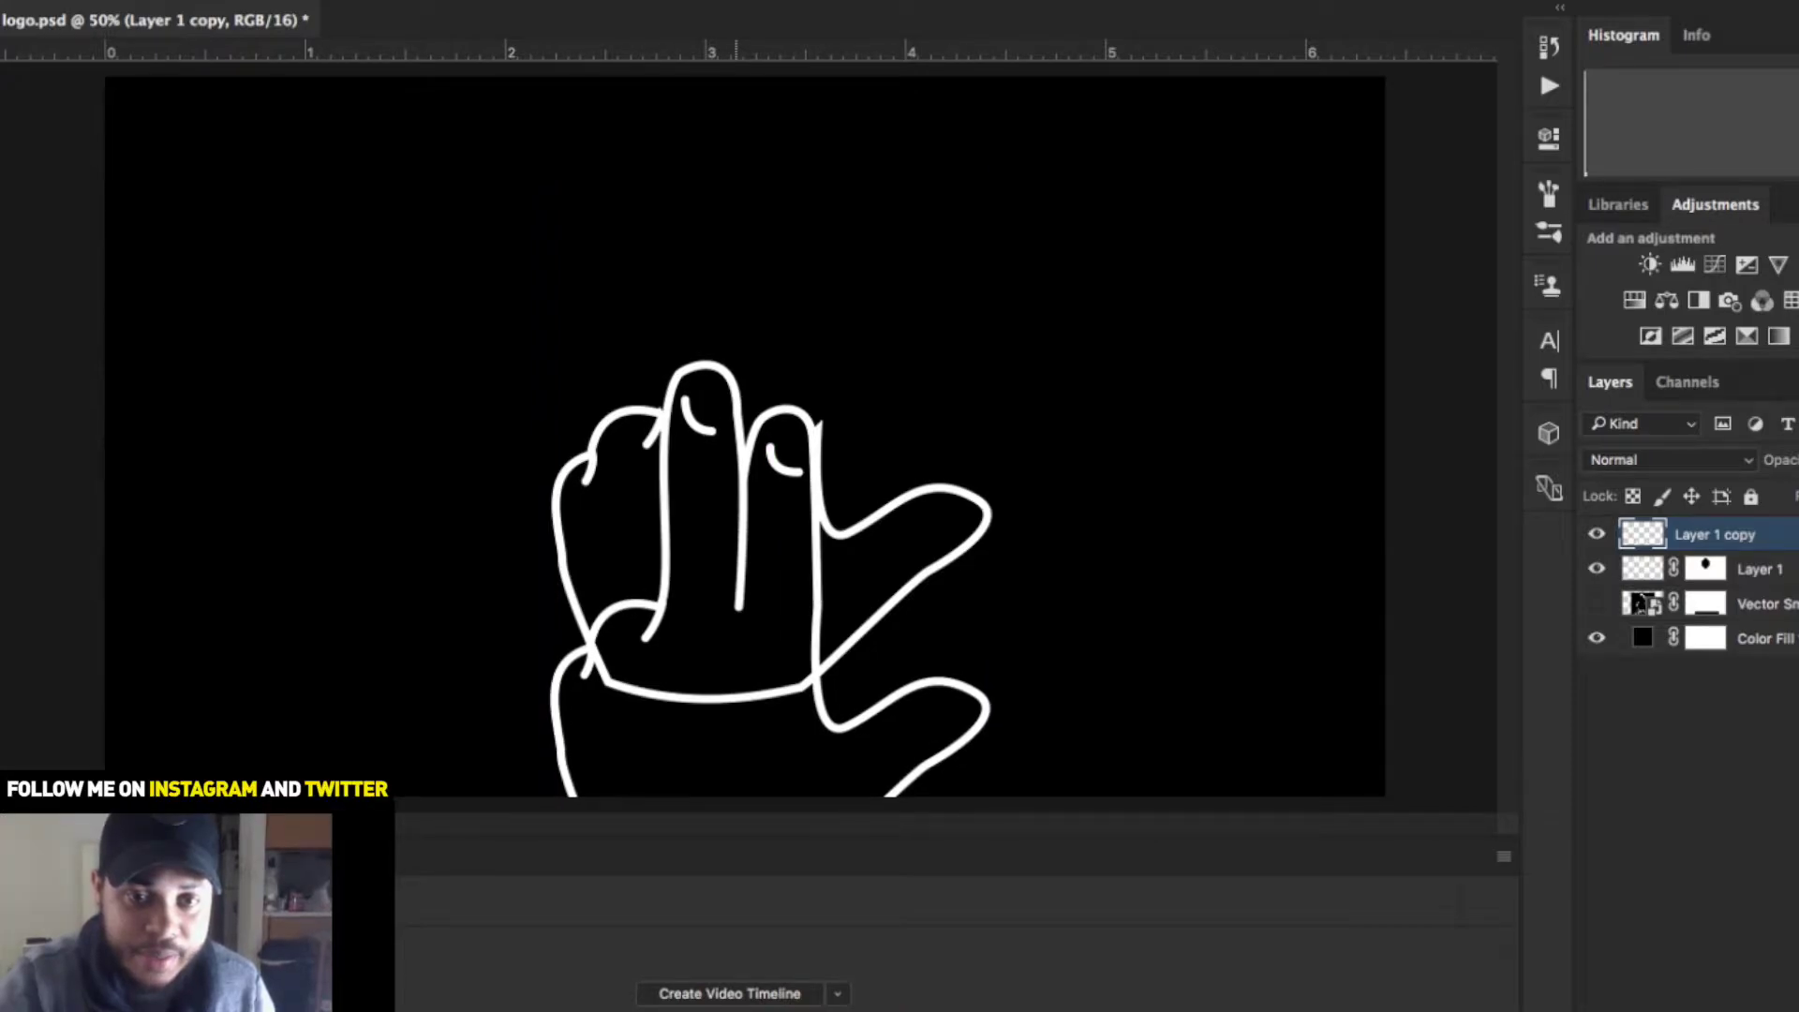
click(1705, 568)
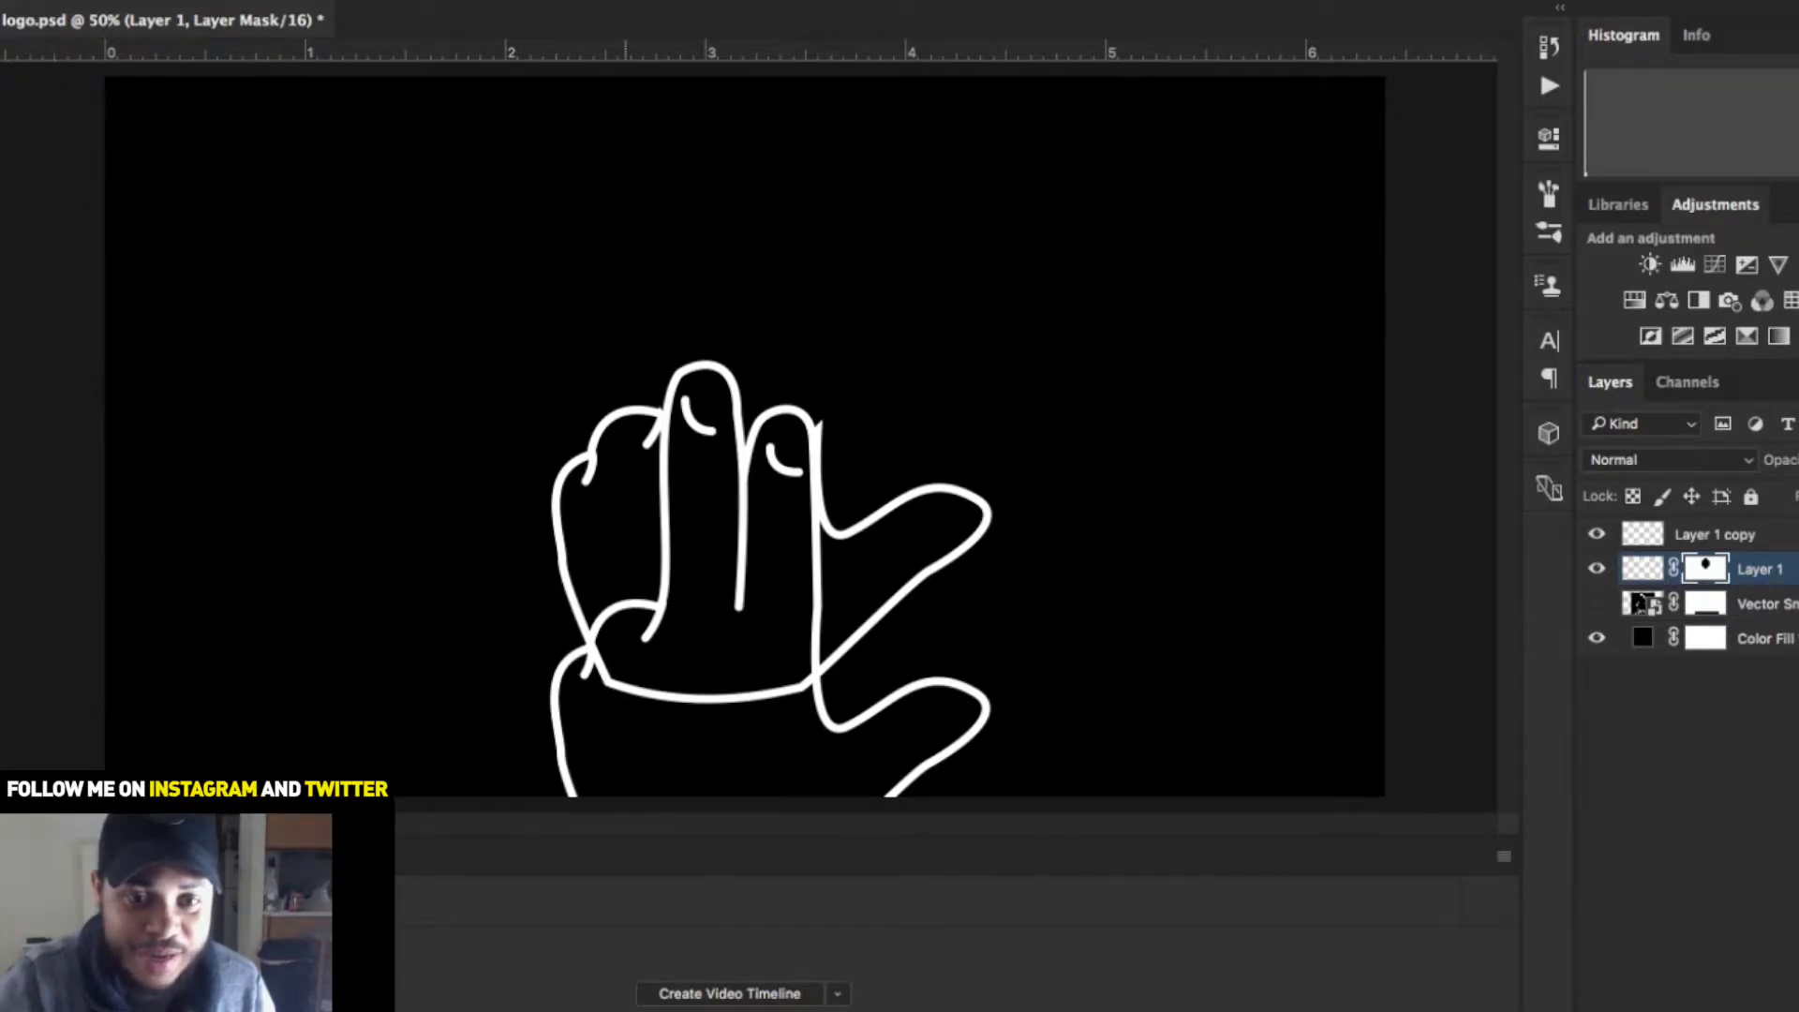
click(653, 429)
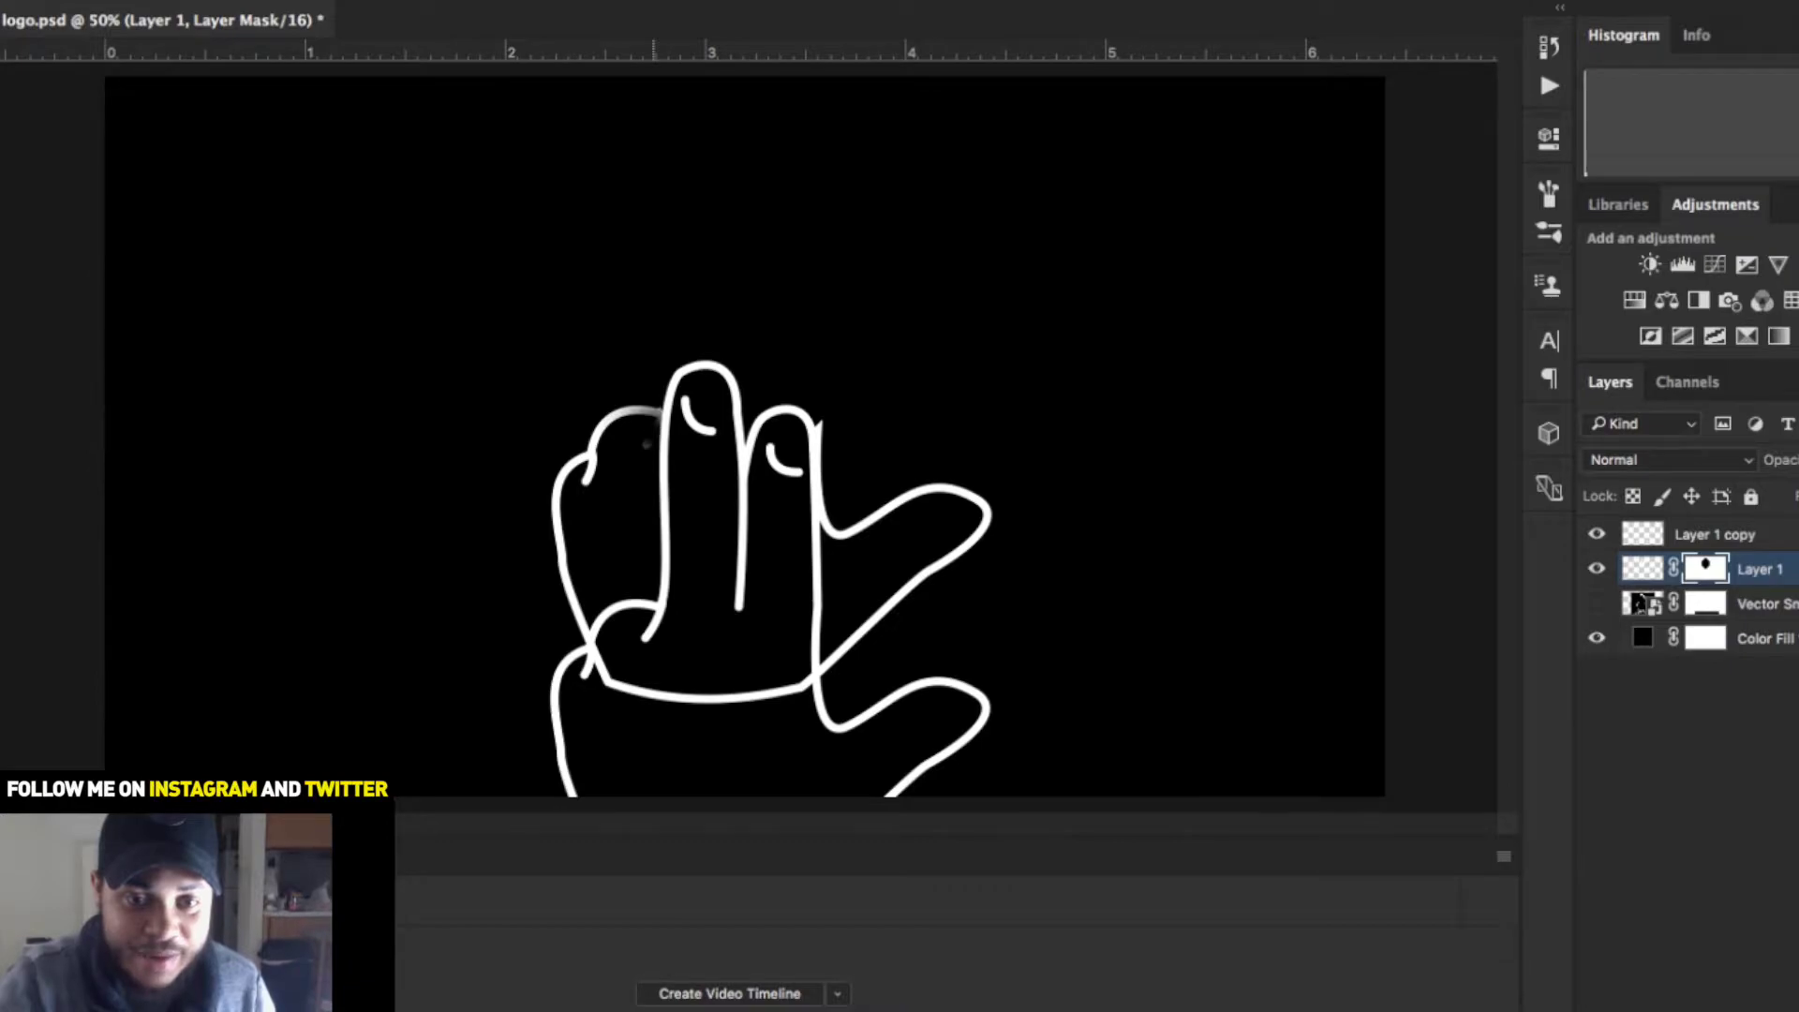
key(super+z)
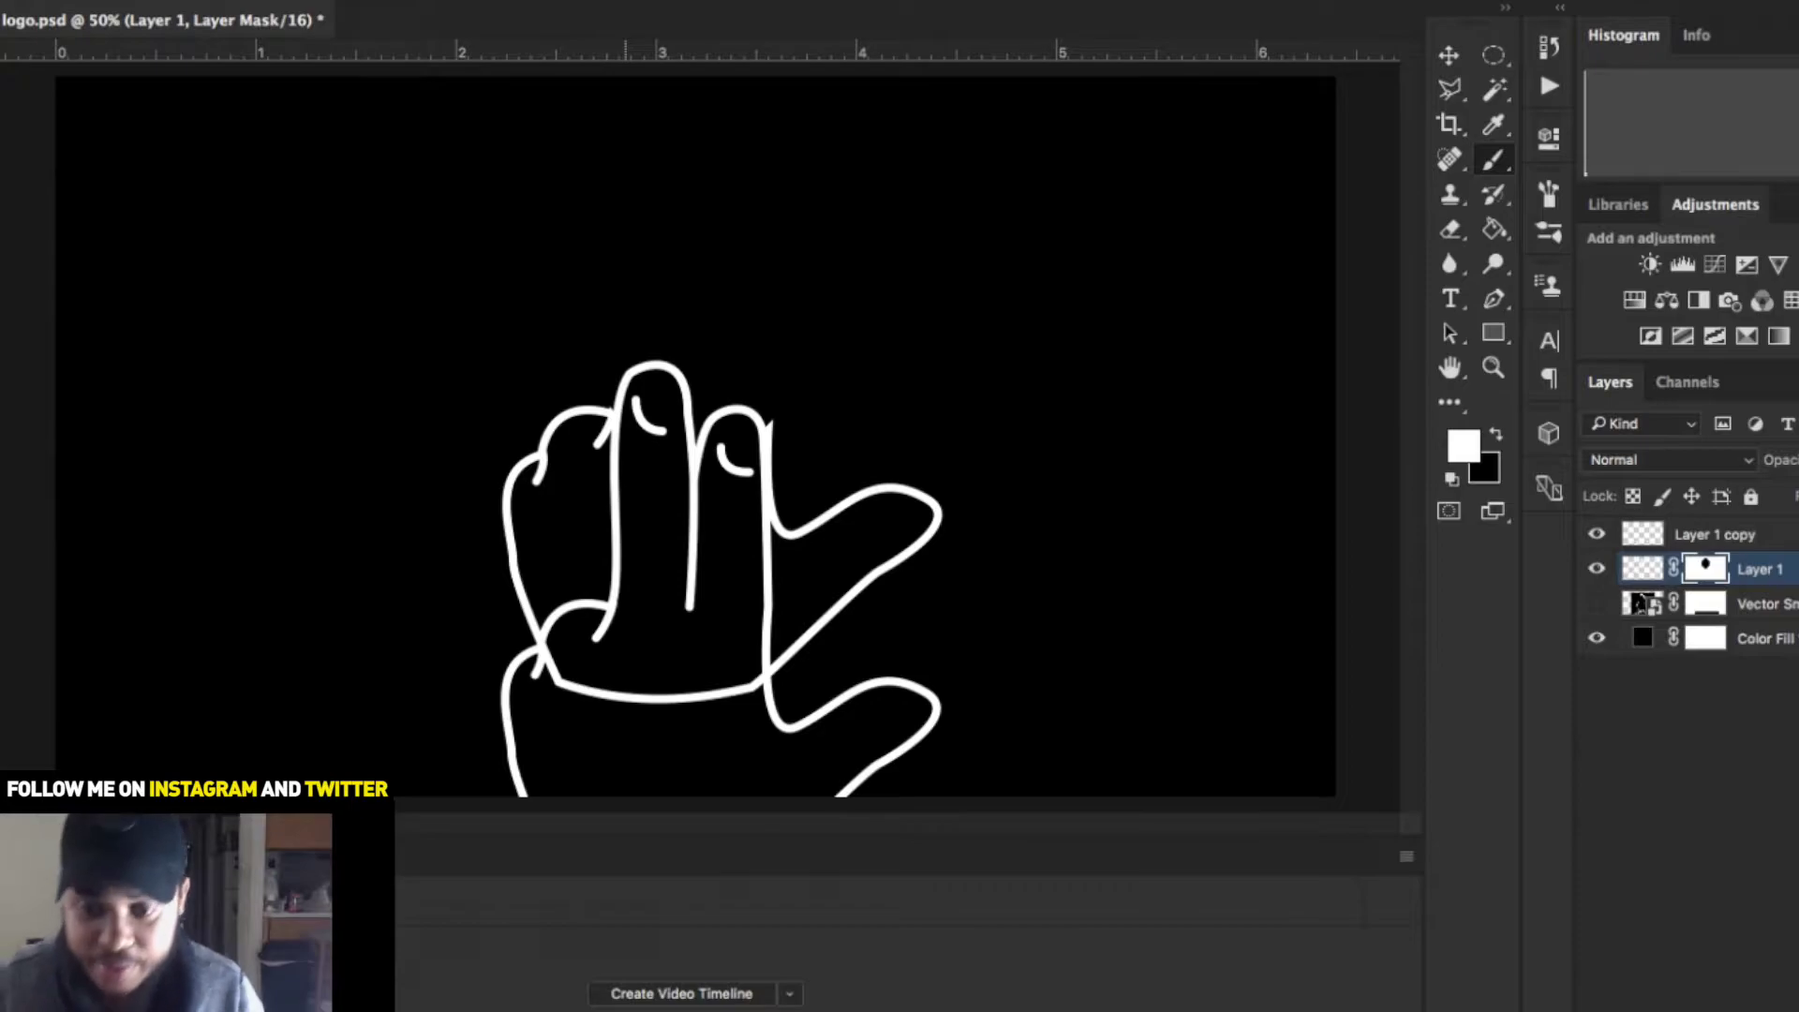
Add a white layer mask to the copied hand layer, Layer 1 copy.
key(super+plus)
key(super+plus)
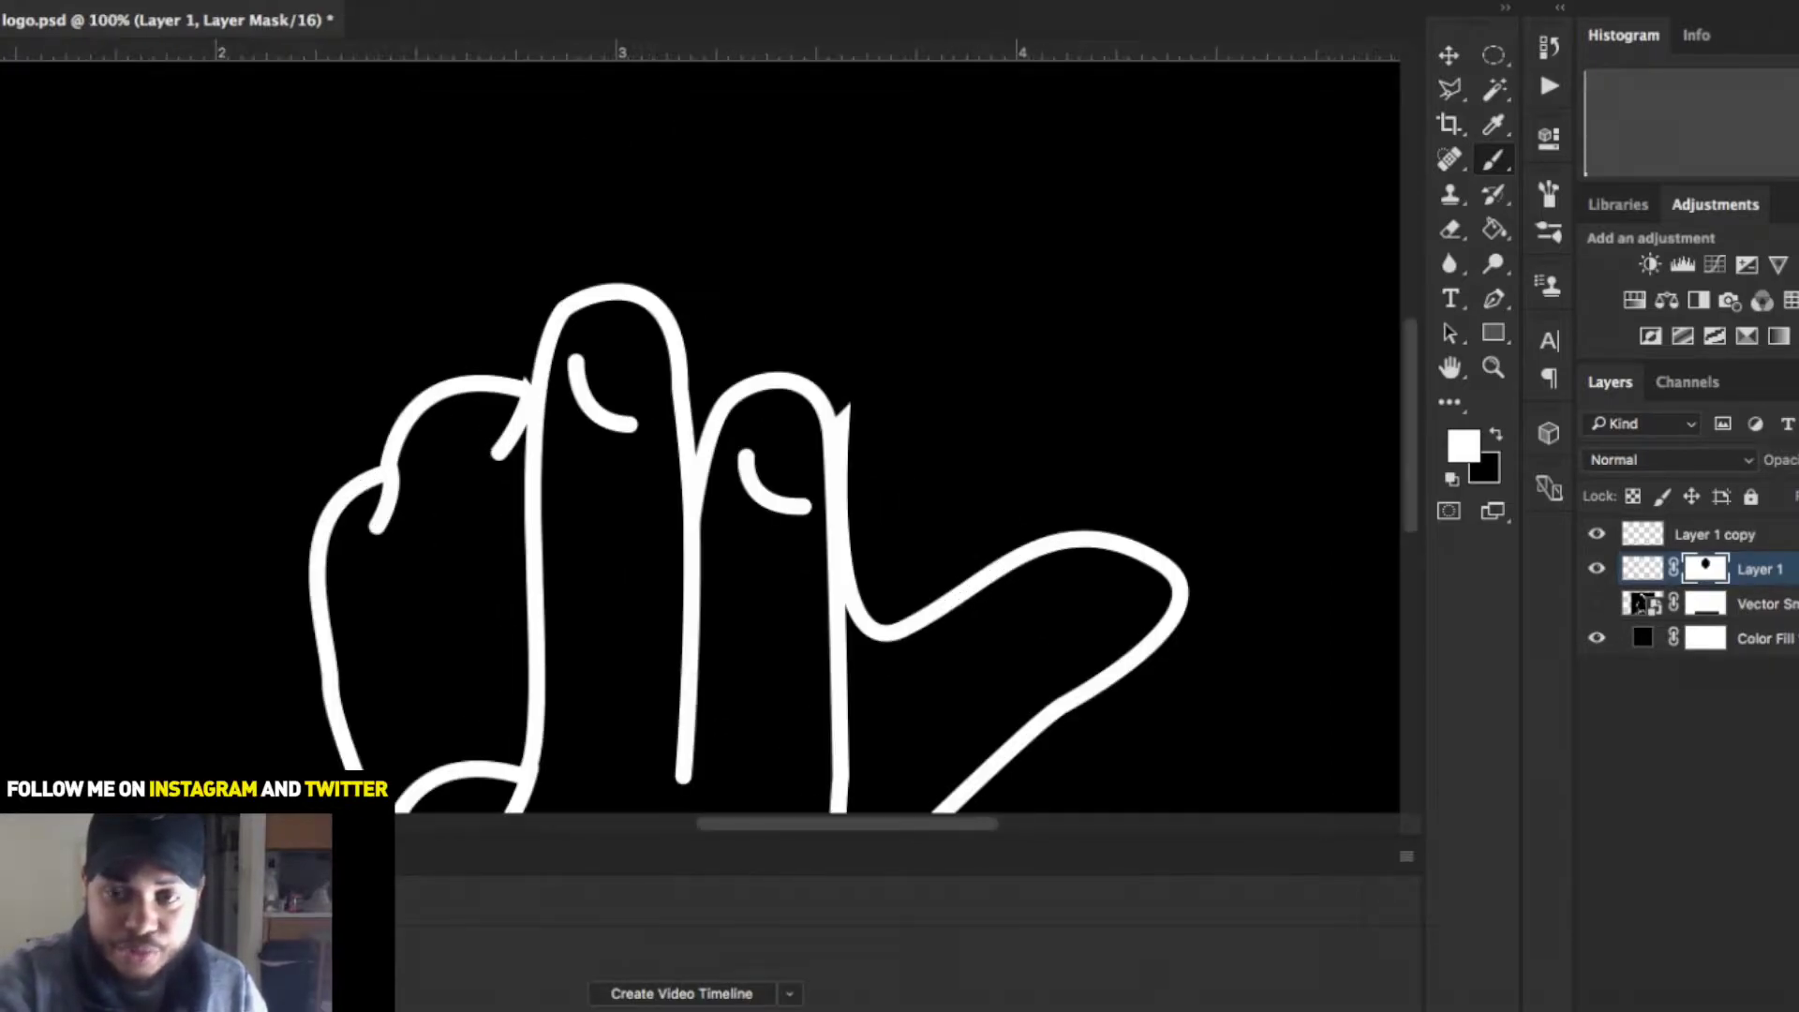
key(super+plus)
key(v)
key(alt+bracketright)
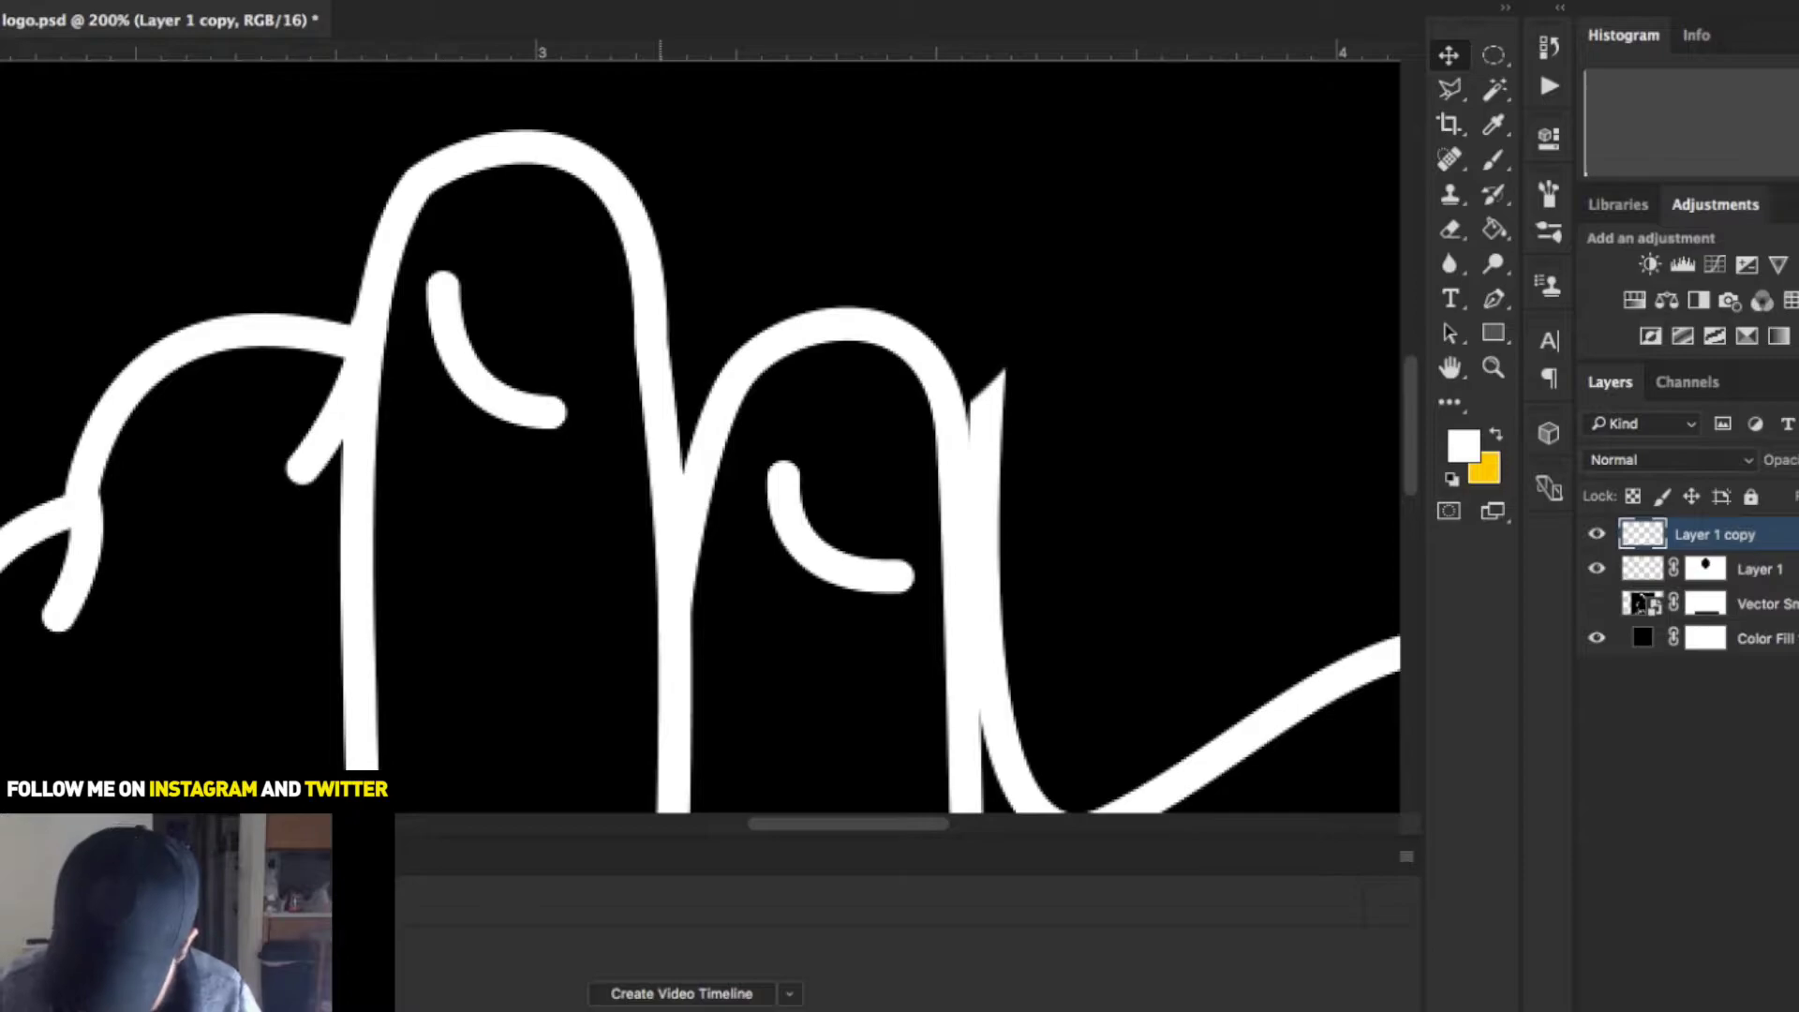
key(ctrl+shift+m)
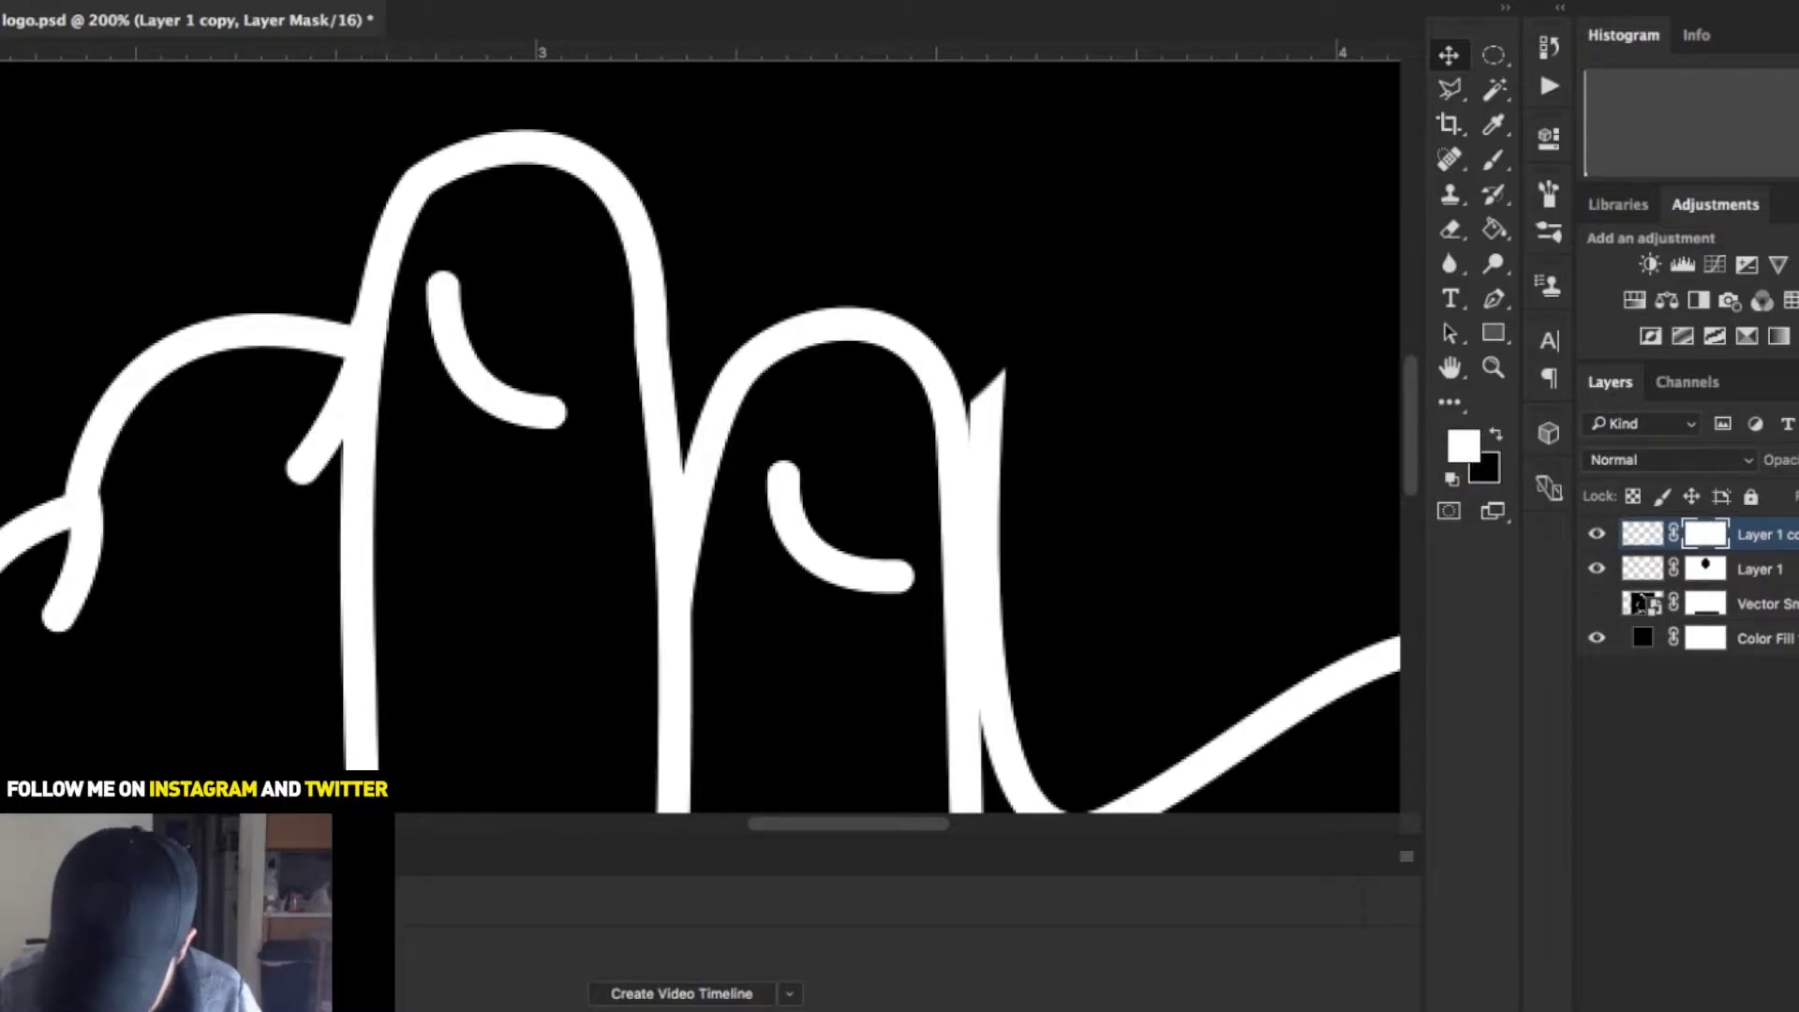
Brush black on the Layer 1 copy mask to hide the copied hand's finger sides, palm and thumb, keeping only the shortened fingertips.
key(b)
key(x)
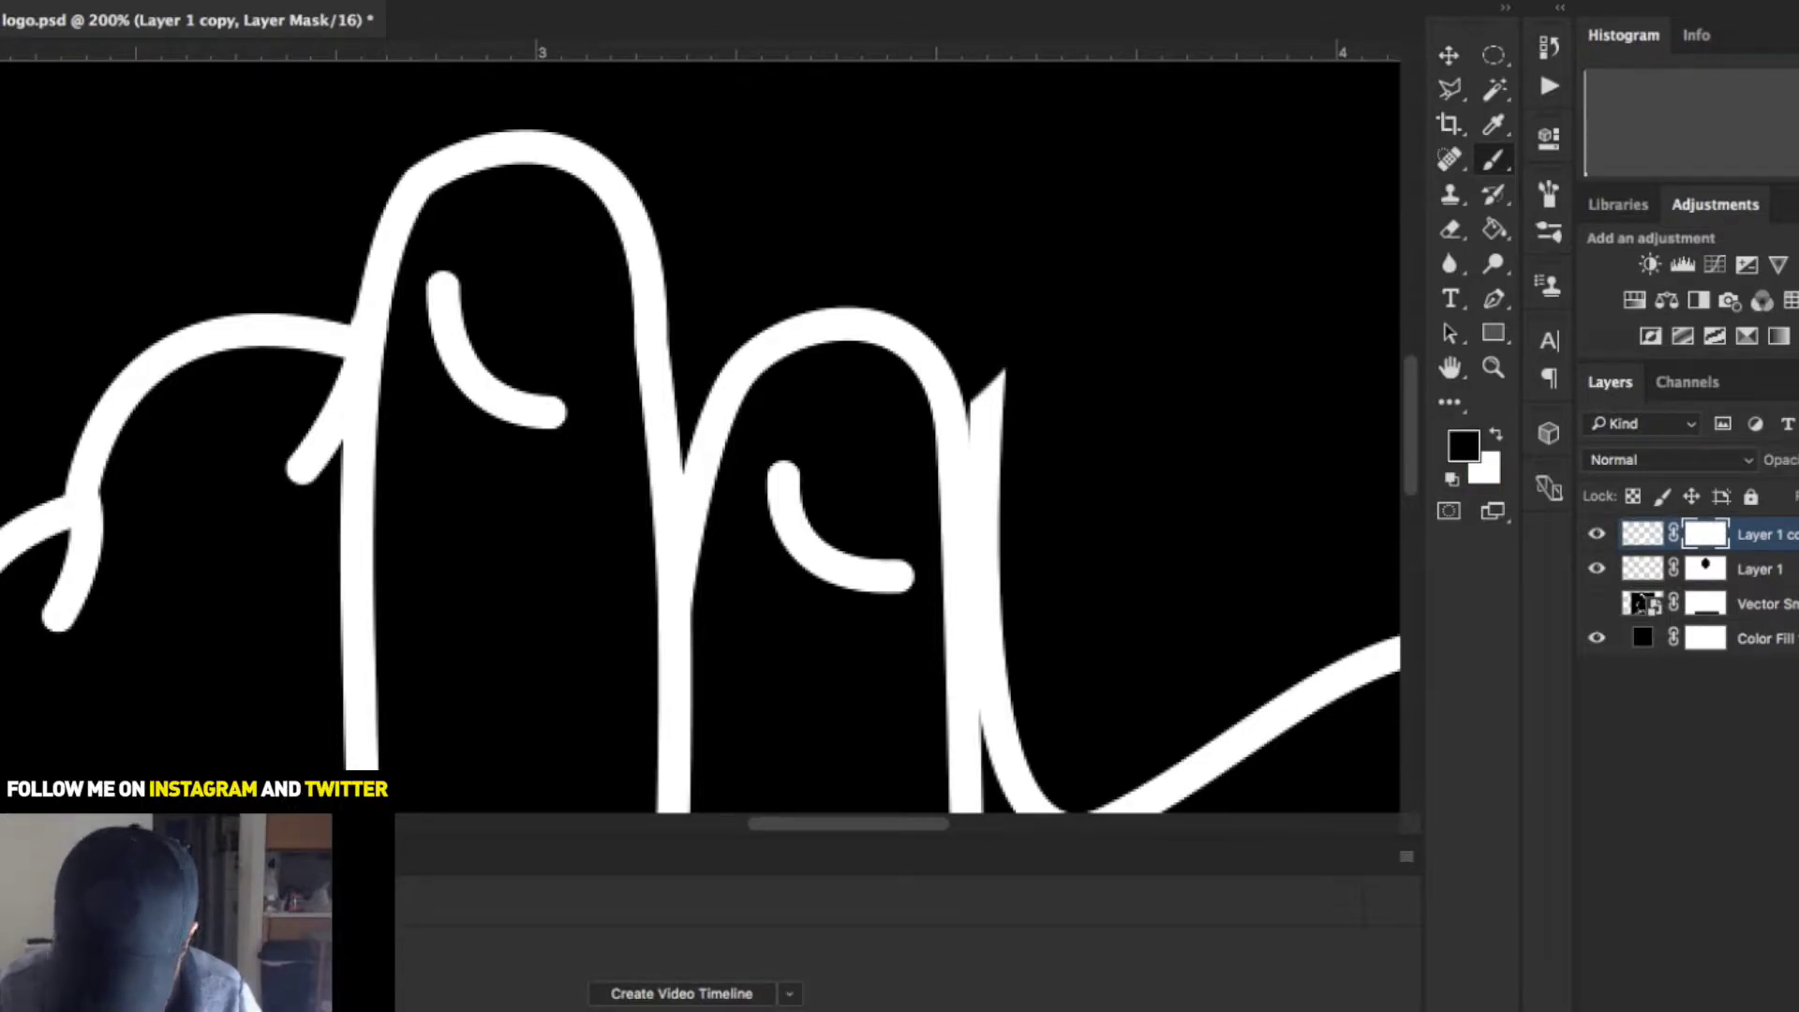
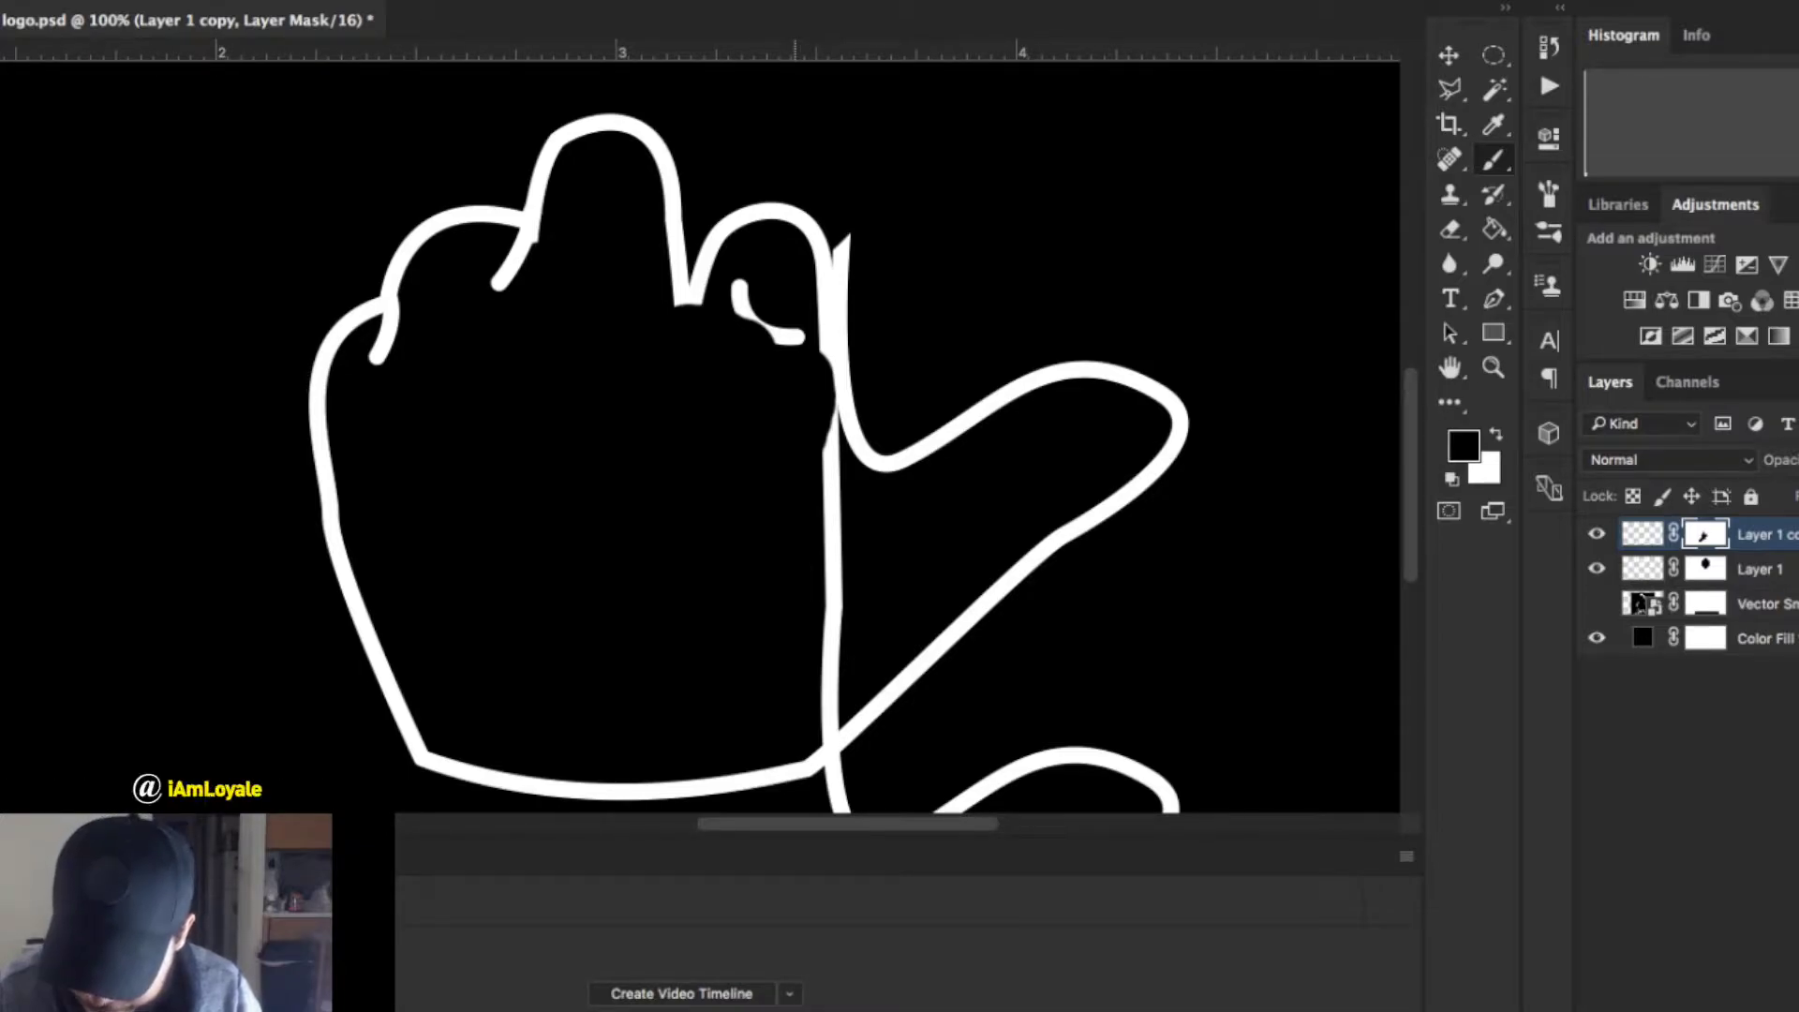
mouse_move(832, 525)
mouse_down()
mouse_move(832, 656)
mouse_move(834, 403)
mouse_move(835, 792)
mouse_move(871, 804)
mouse_up()
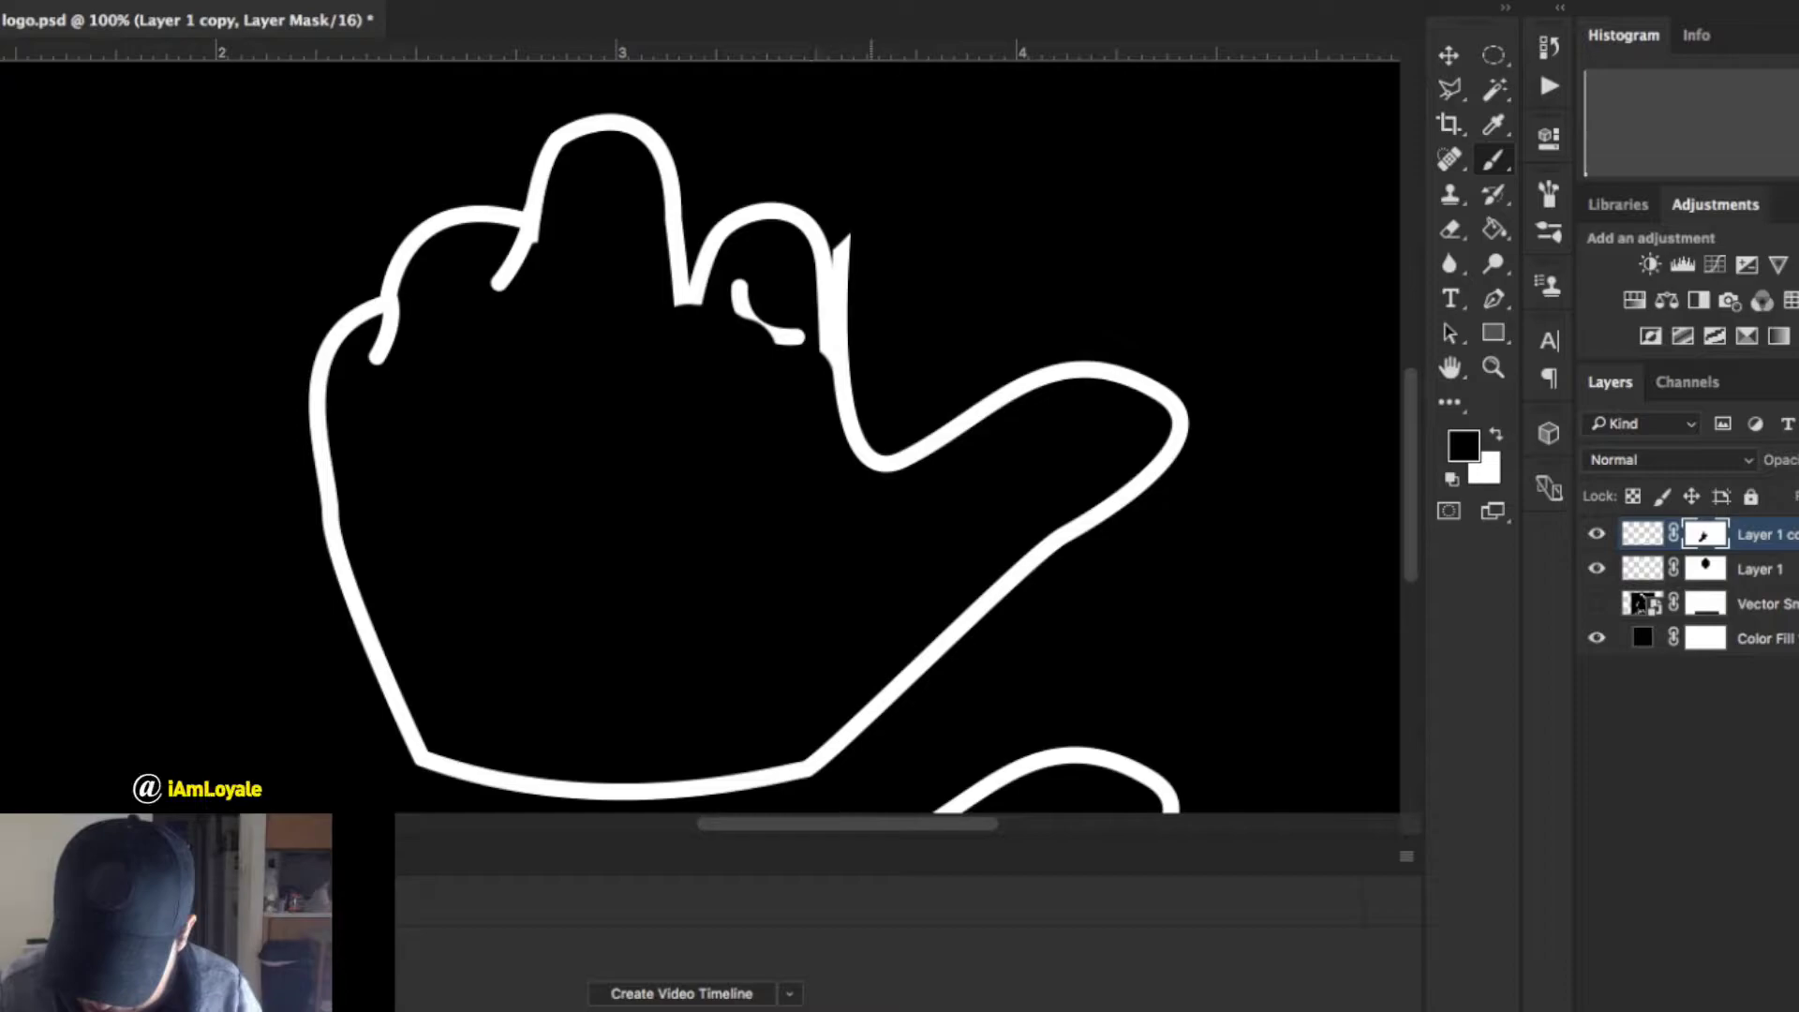
scroll(702, 431, down, 10)
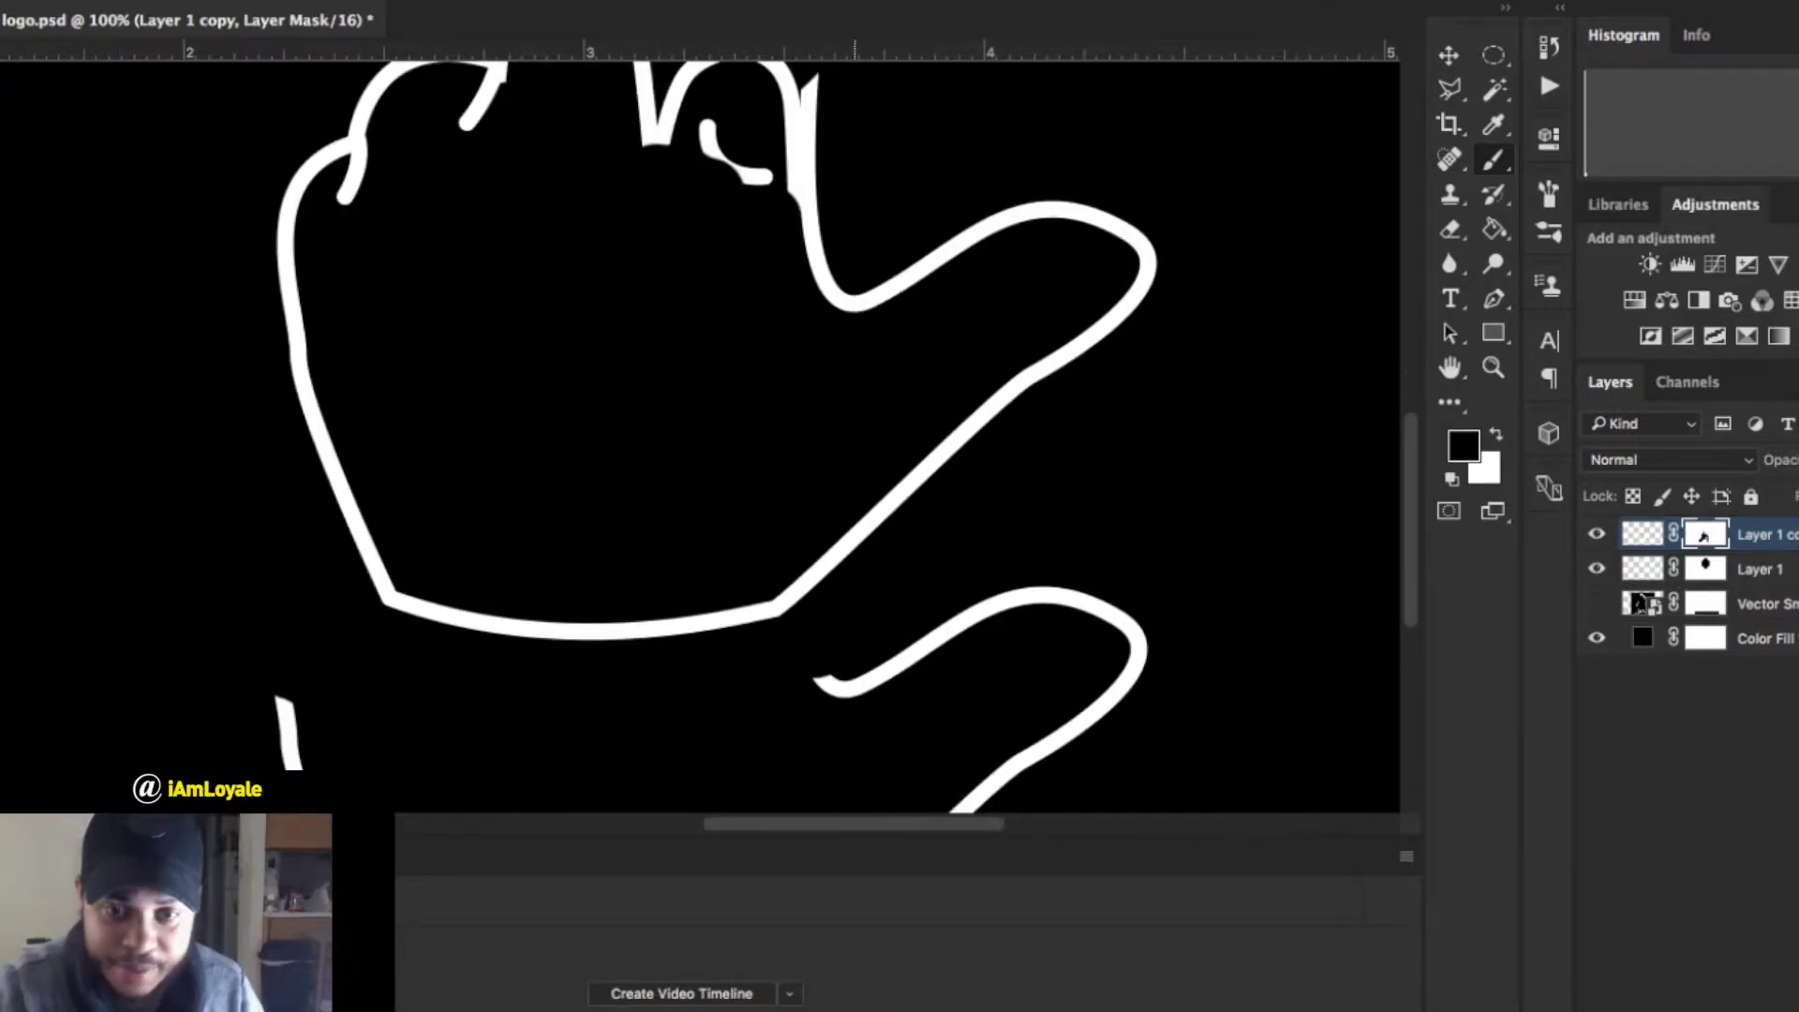
mouse_move(796, 350)
mouse_down()
mouse_move(923, 286)
mouse_move(1054, 272)
mouse_move(1110, 314)
mouse_move(951, 465)
mouse_up()
drag(1082, 366, 811, 478)
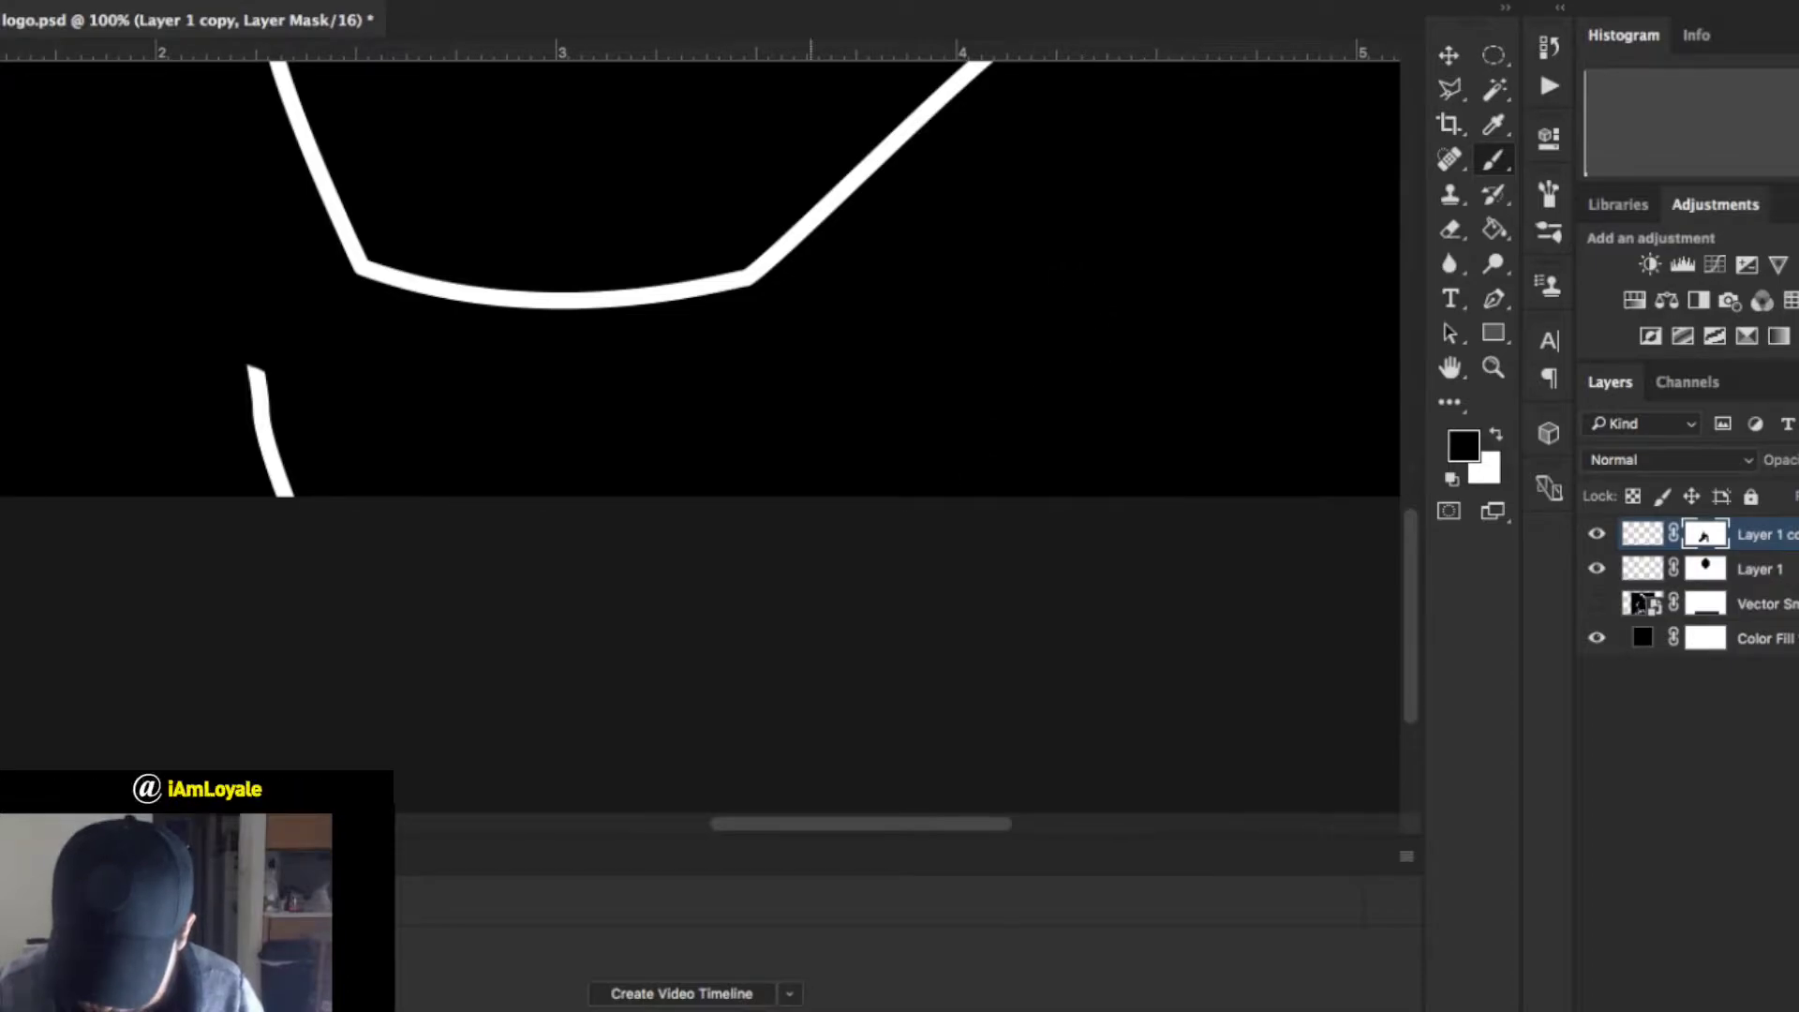
drag(281, 492, 255, 367)
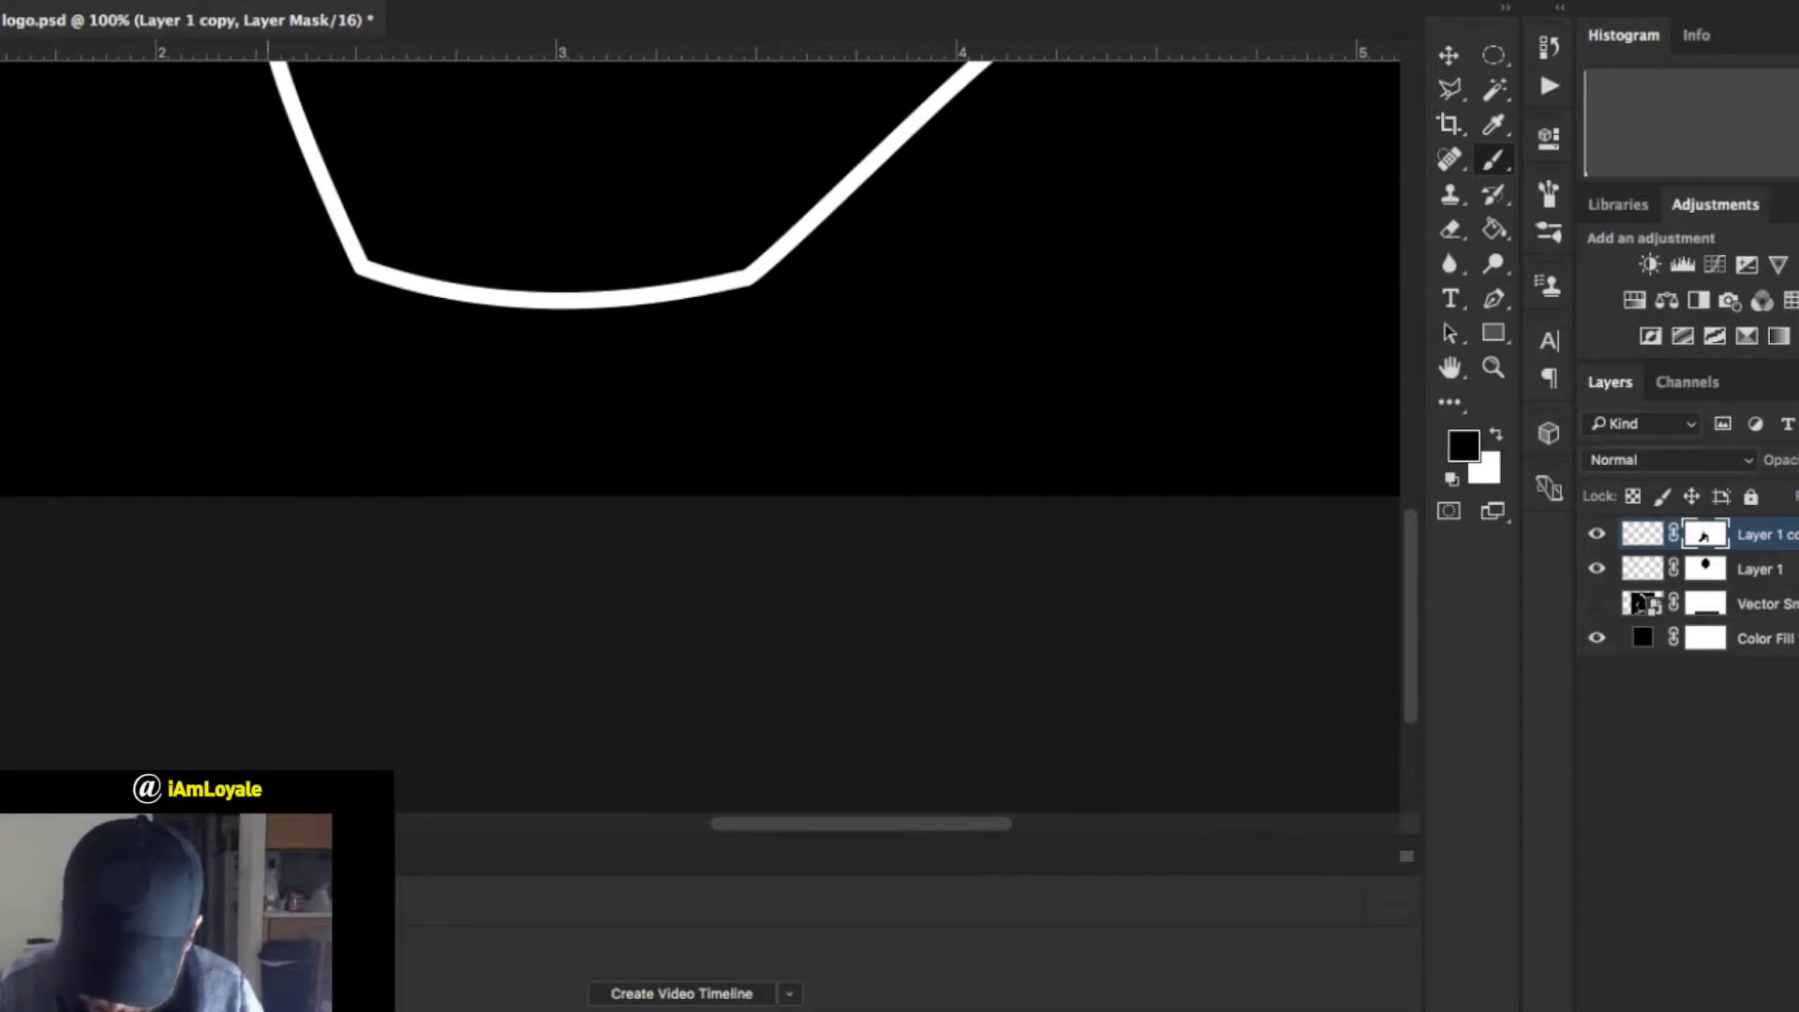
scroll(703, 422, up, 10)
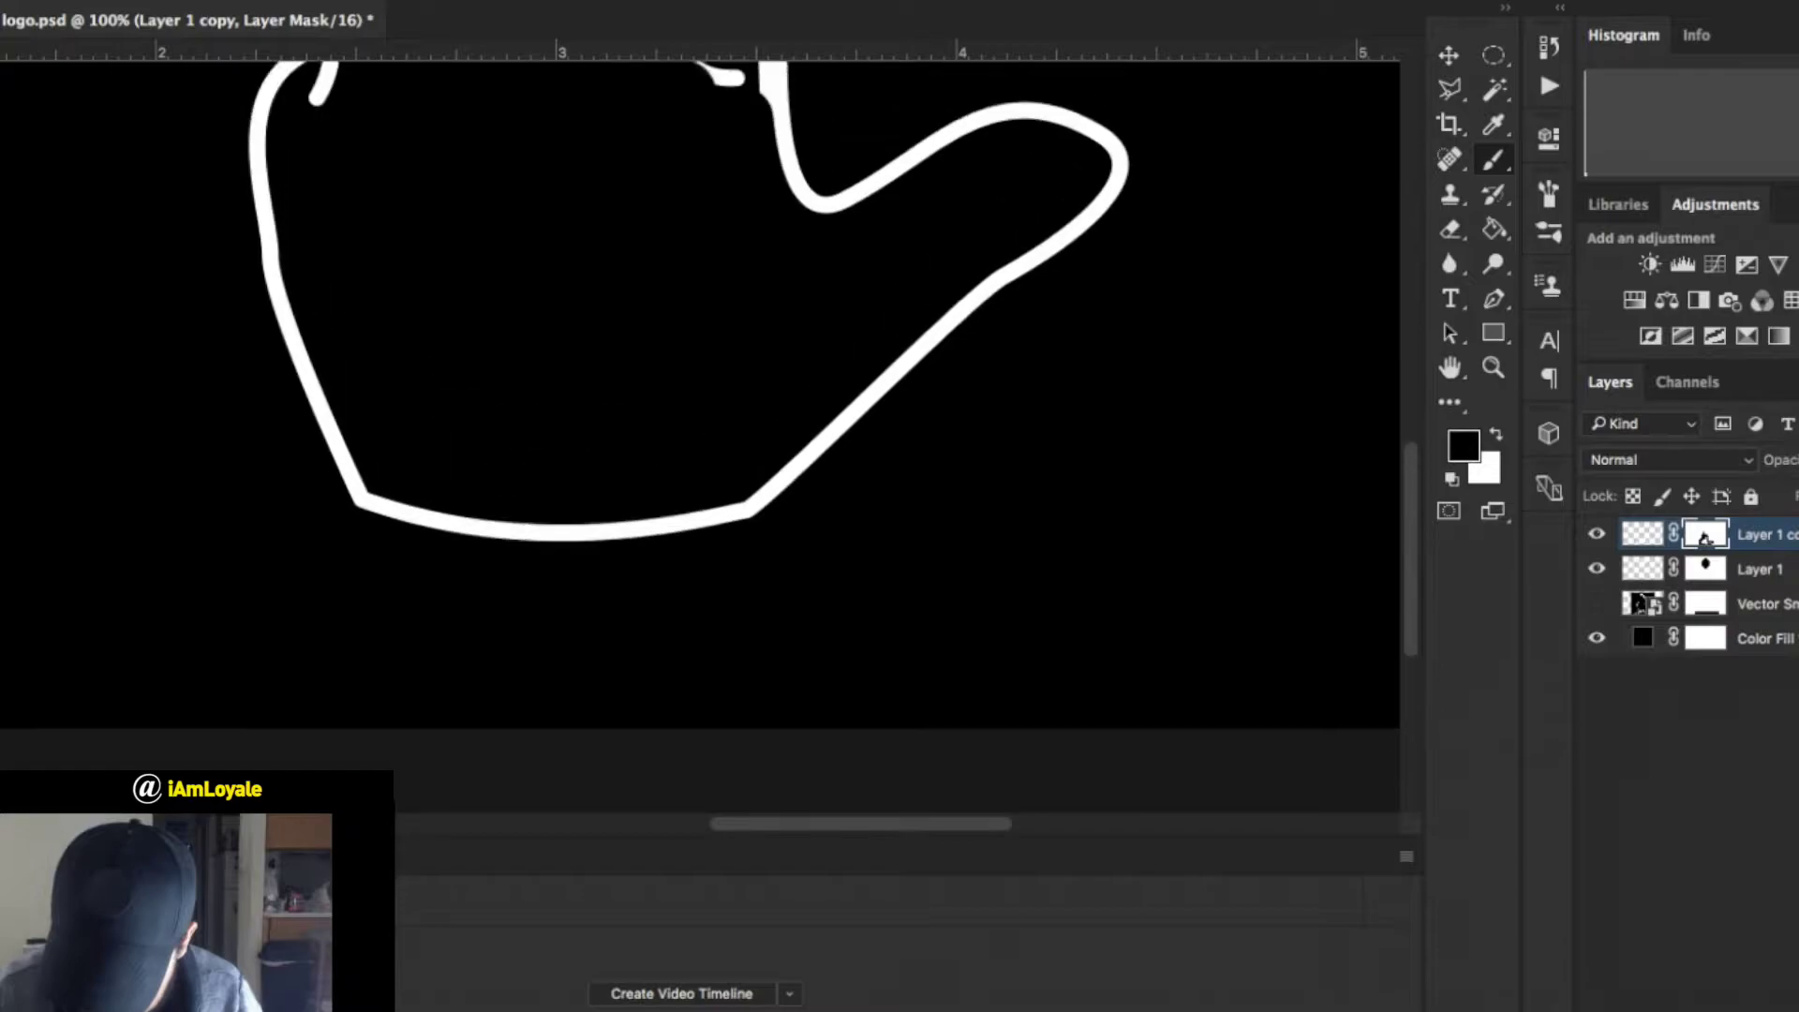
scroll(700, 436, down, 5)
scroll(700, 437, up, 4)
scroll(700, 437, down, 1)
scroll(703, 422, down, 3)
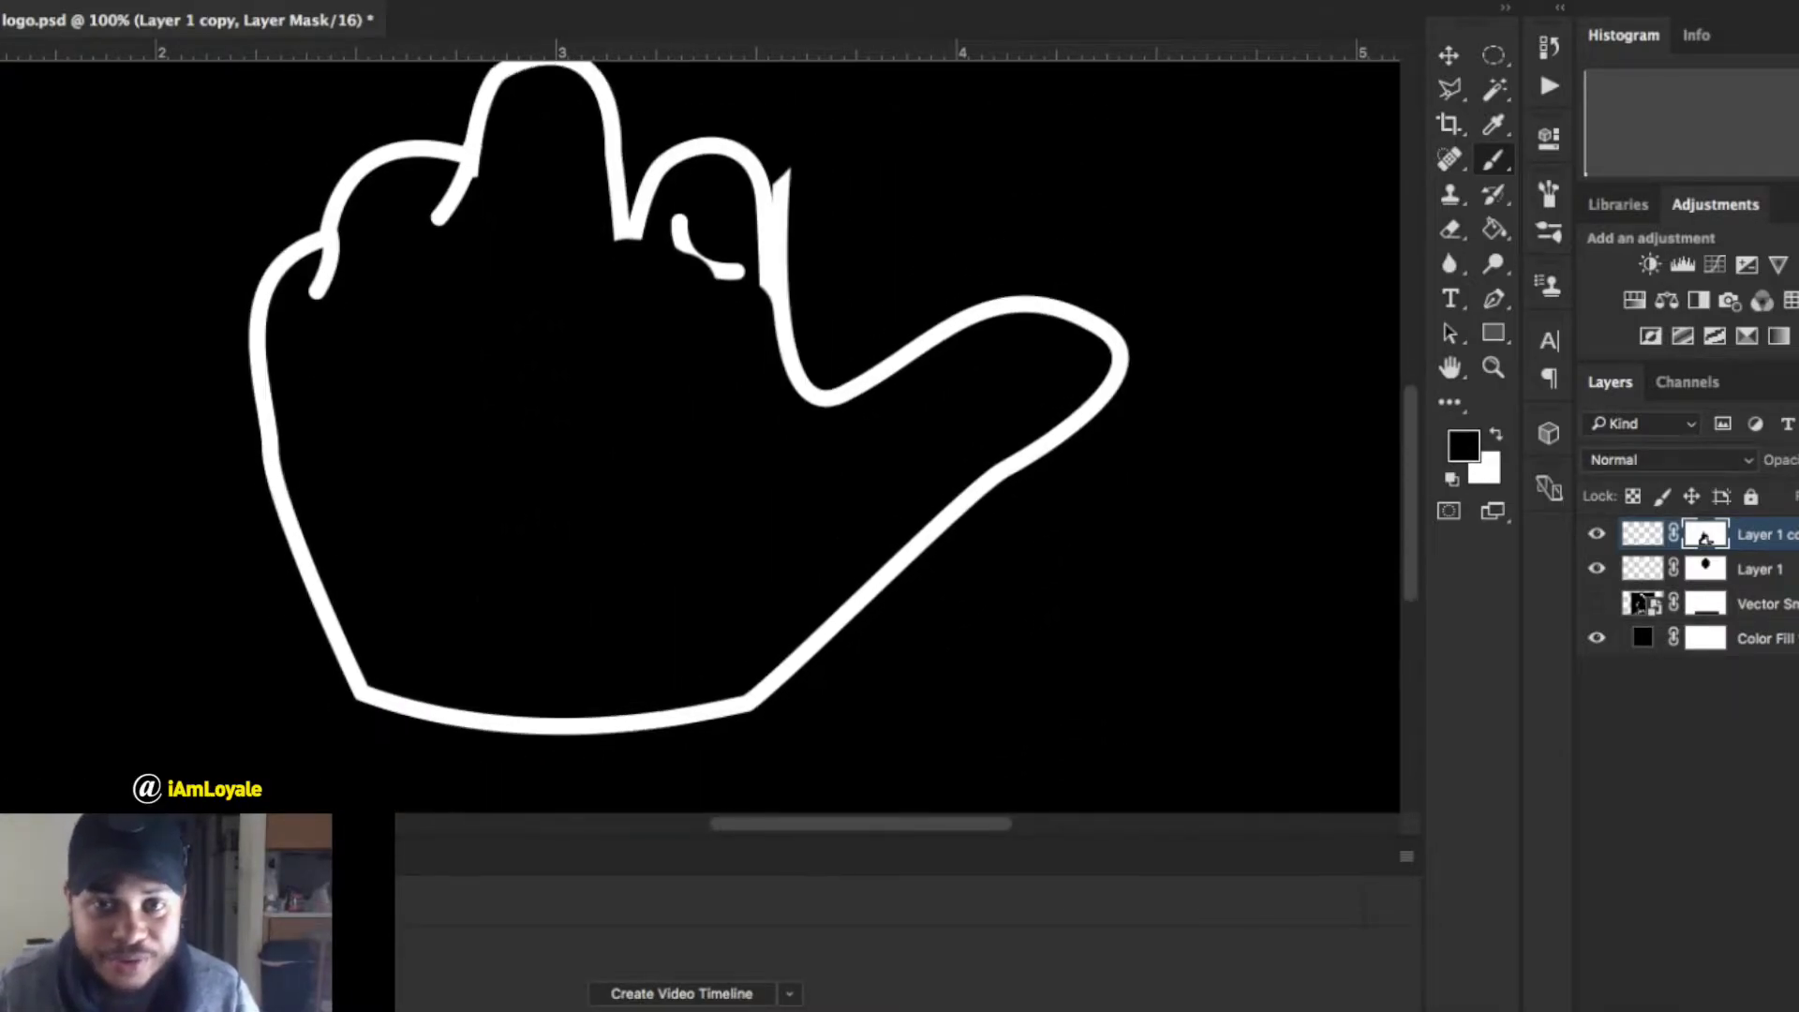
scroll(702, 422, down, 3)
scroll(700, 436, down, 3)
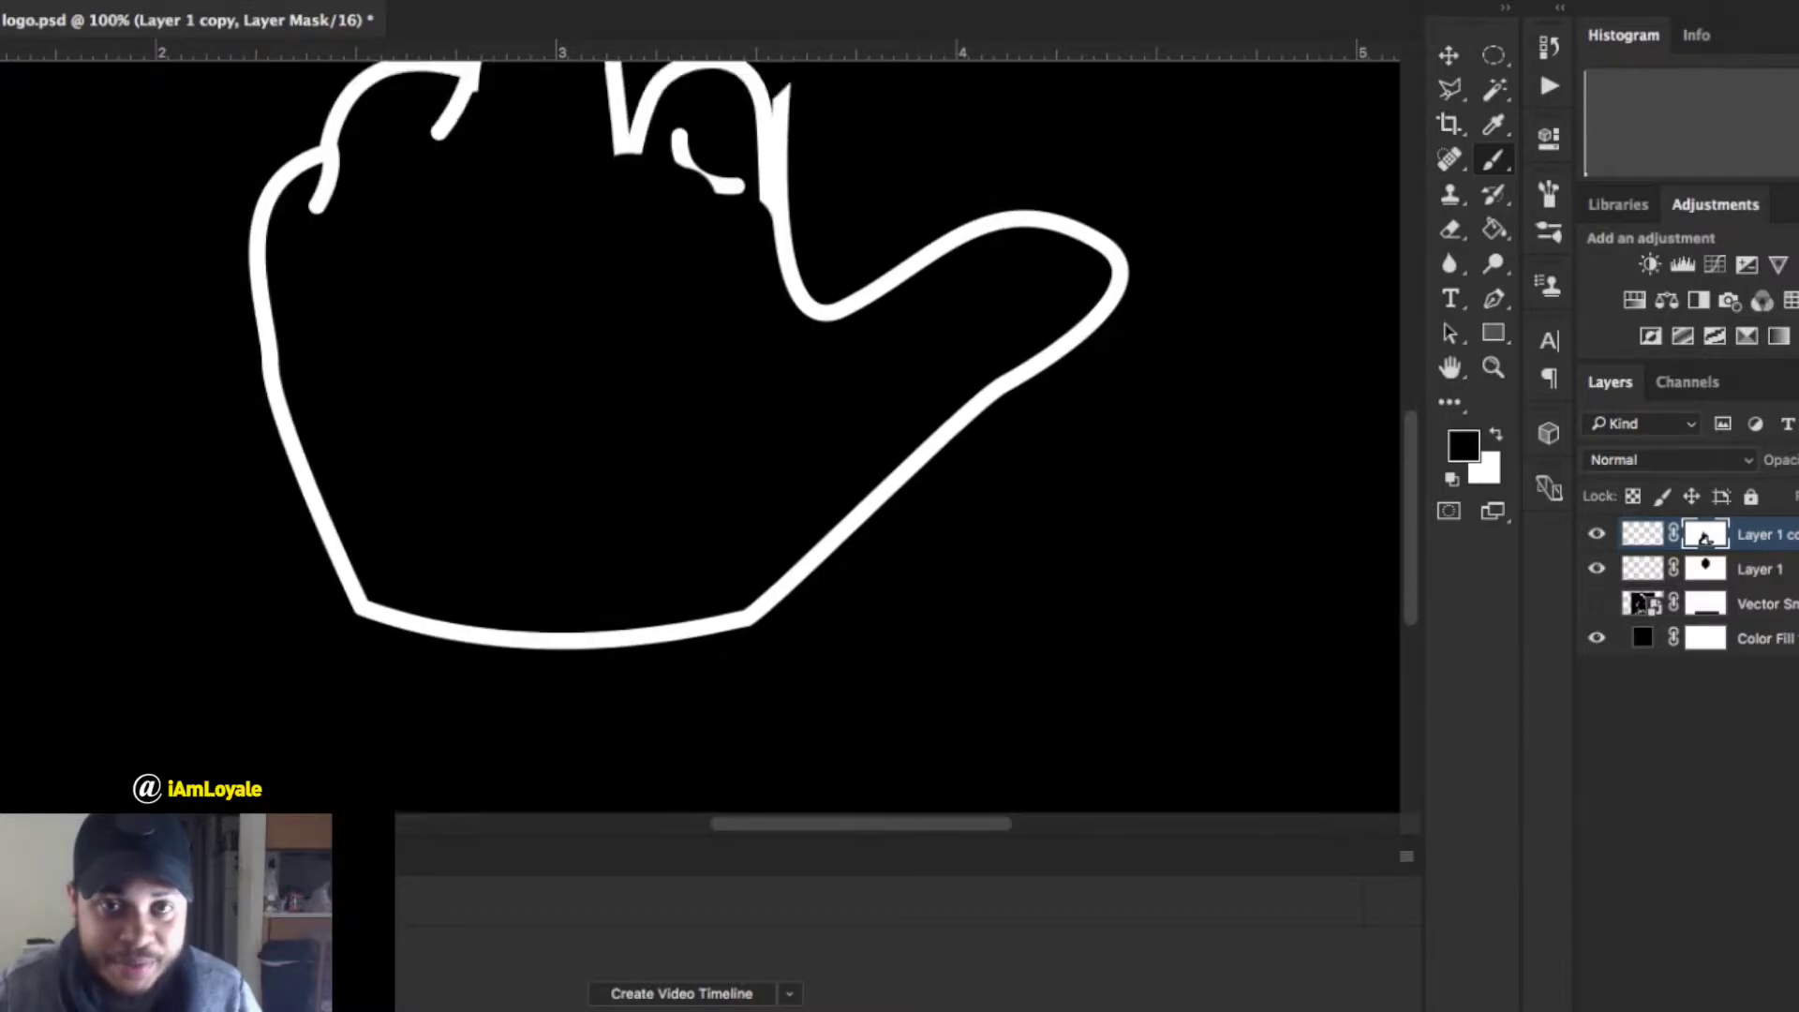
scroll(700, 436, up, 4)
scroll(703, 422, up, 3)
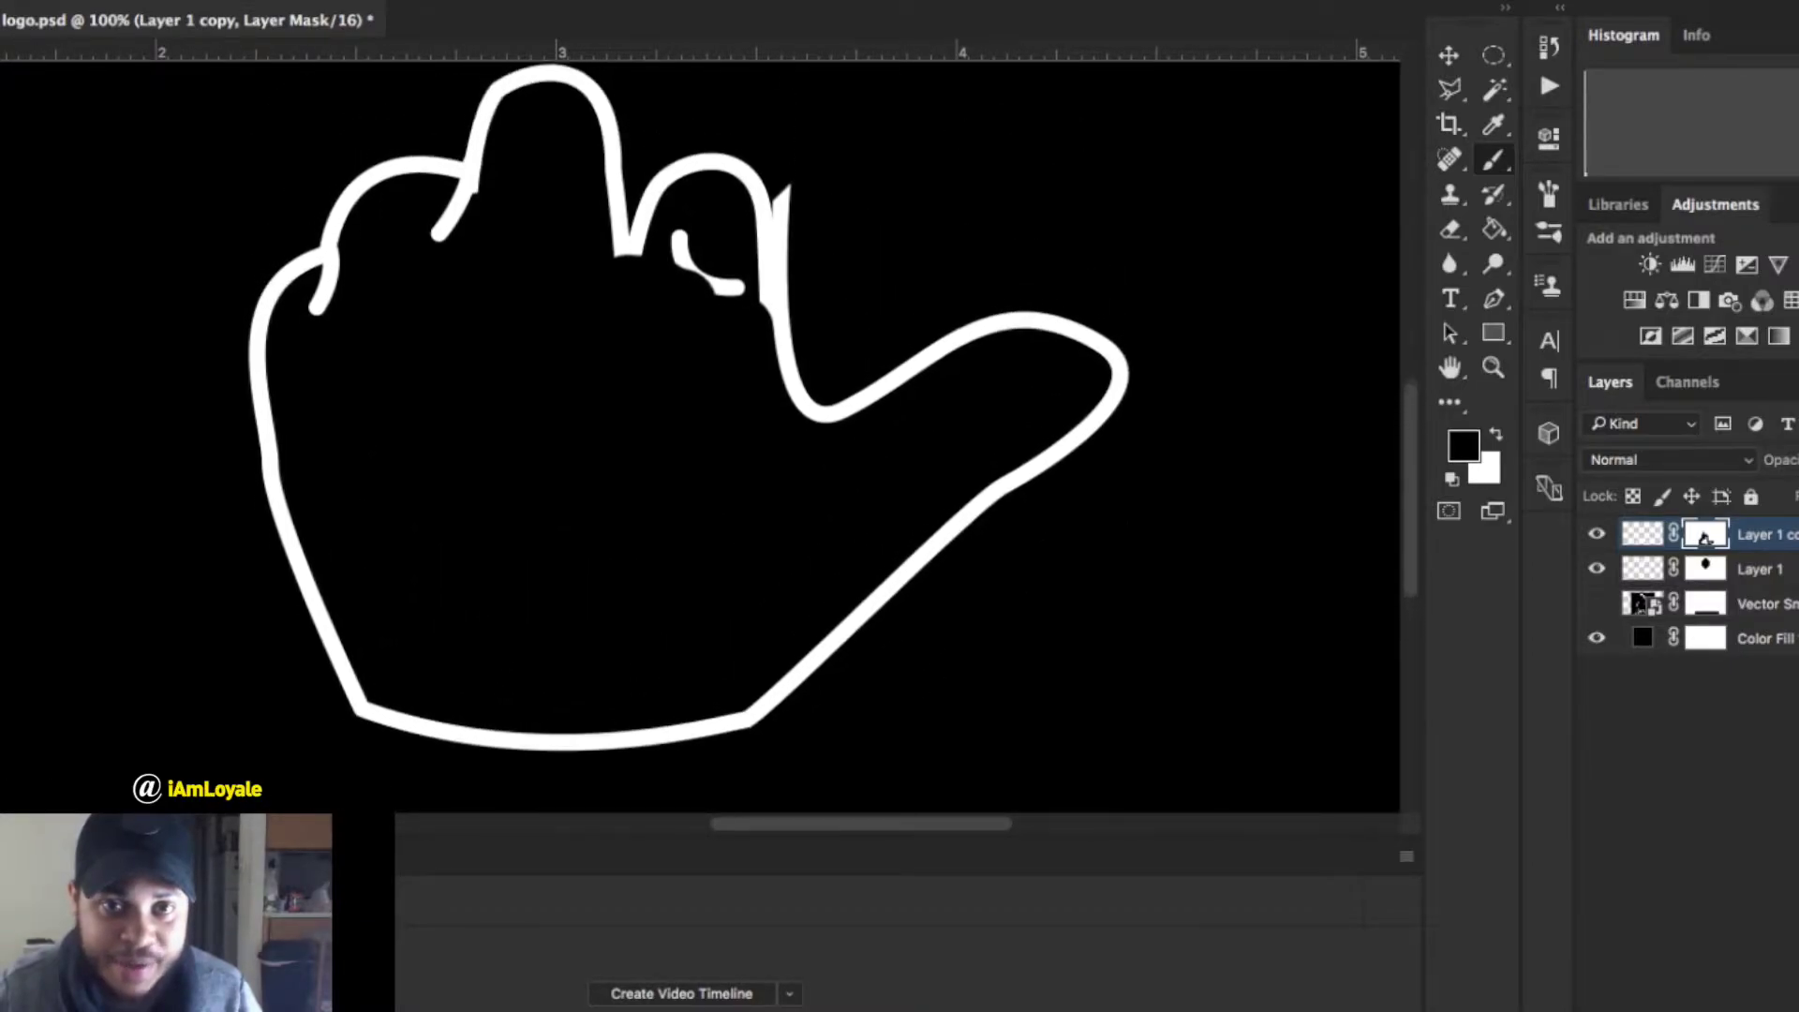
scroll(703, 421, up, 1)
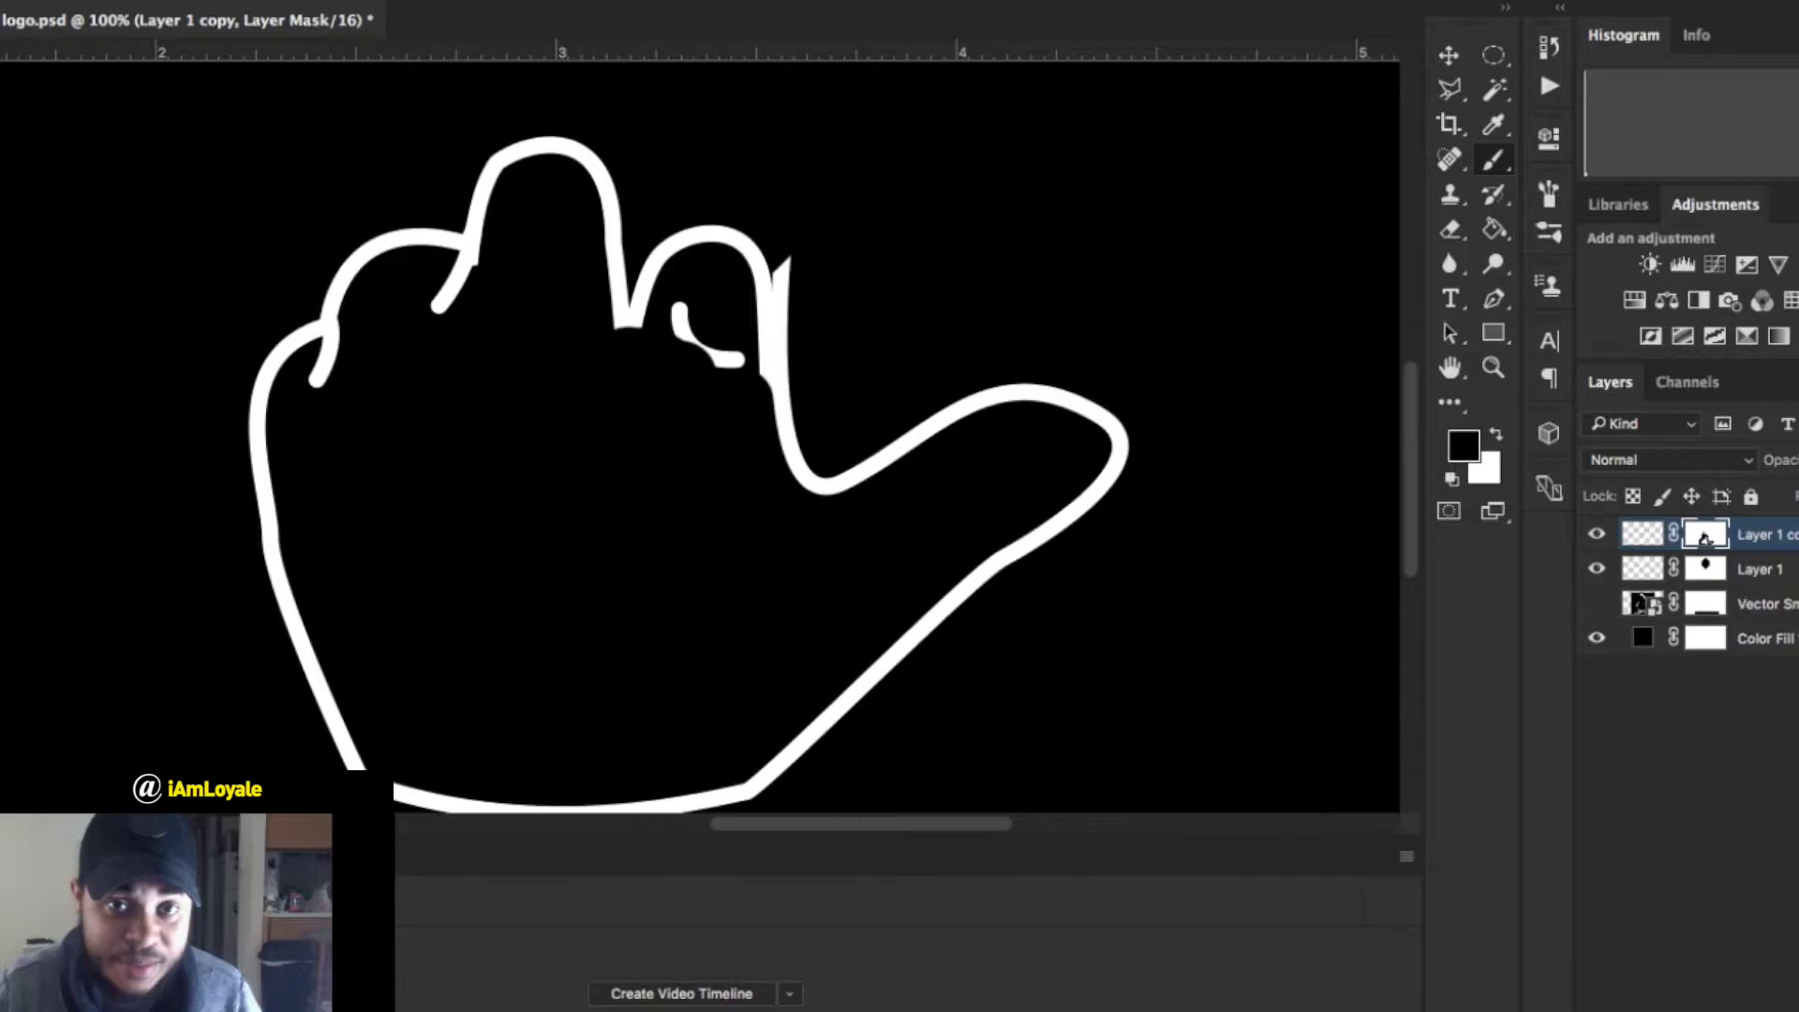
scroll(703, 422, down, 1)
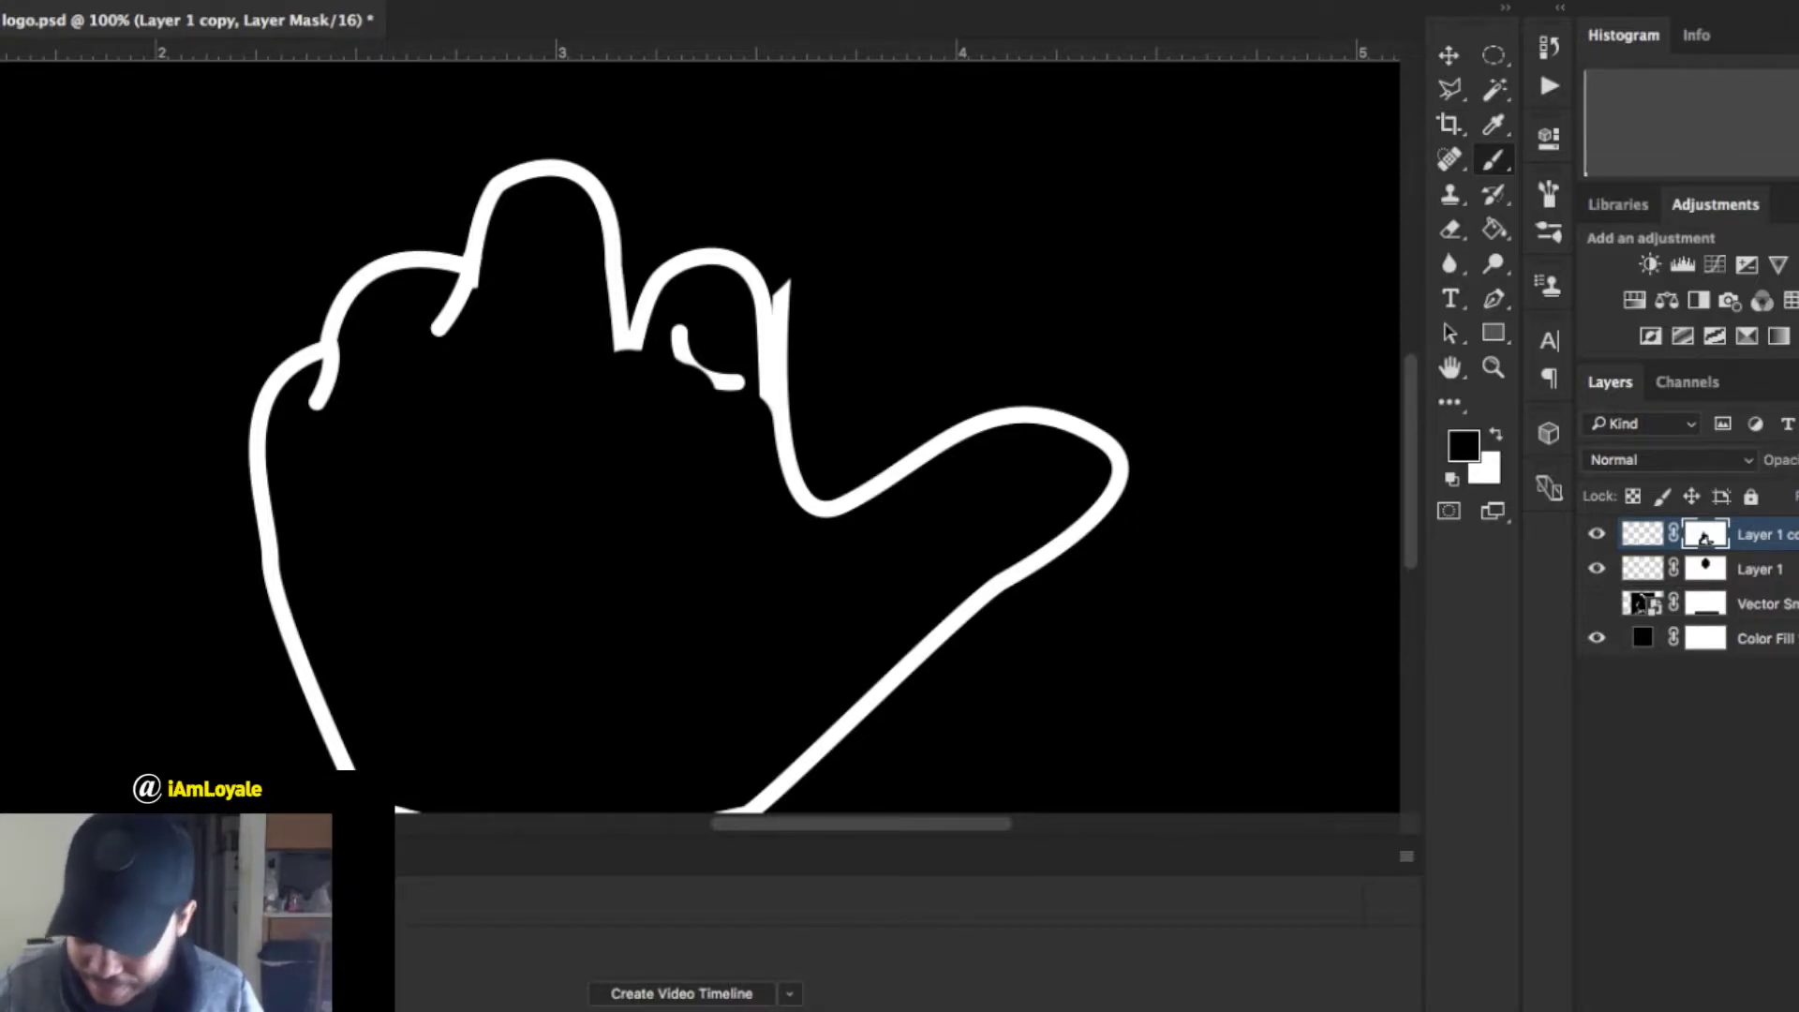
scroll(699, 437, up, 3)
scroll(699, 437, down, 1)
scroll(699, 437, up, 5)
scroll(699, 437, down, 8)
scroll(702, 431, up, 3)
scroll(699, 436, down, 2)
scroll(699, 437, up, 1)
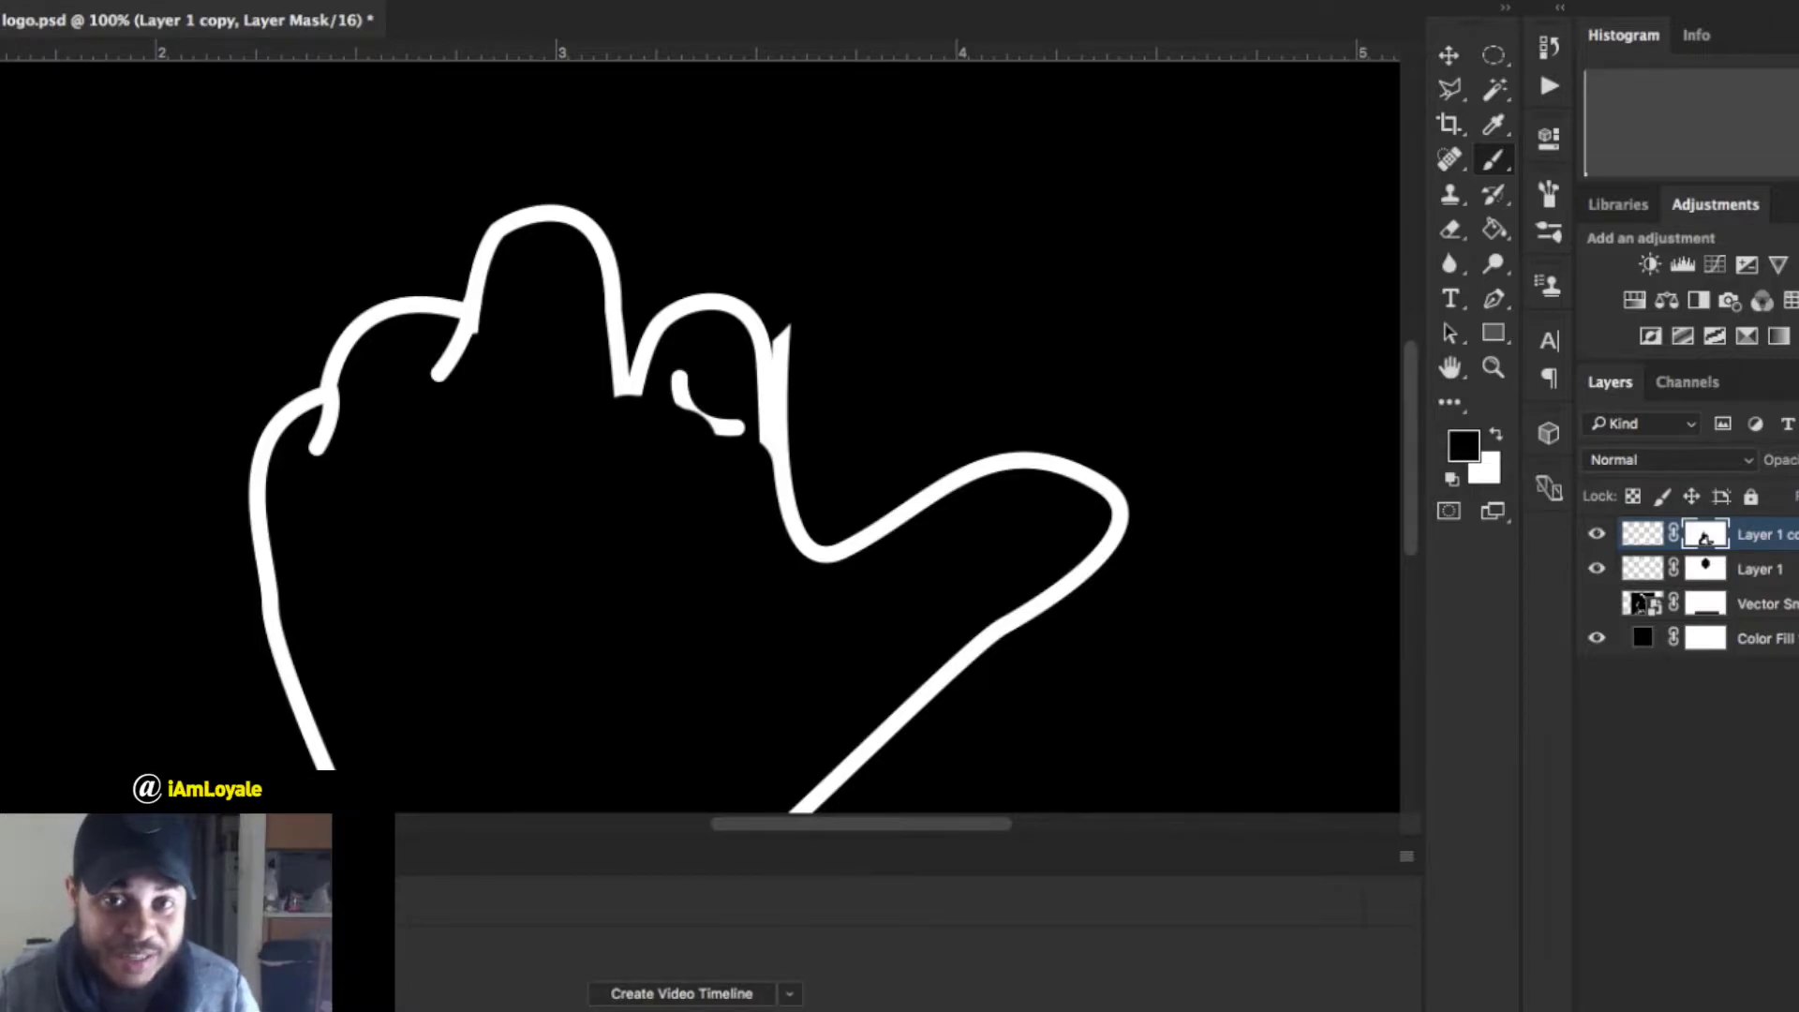
Paint black on the Layer 1 copy mask to hide the shorter fingertip and the nail lines inside it.
scroll(703, 431, up, 1)
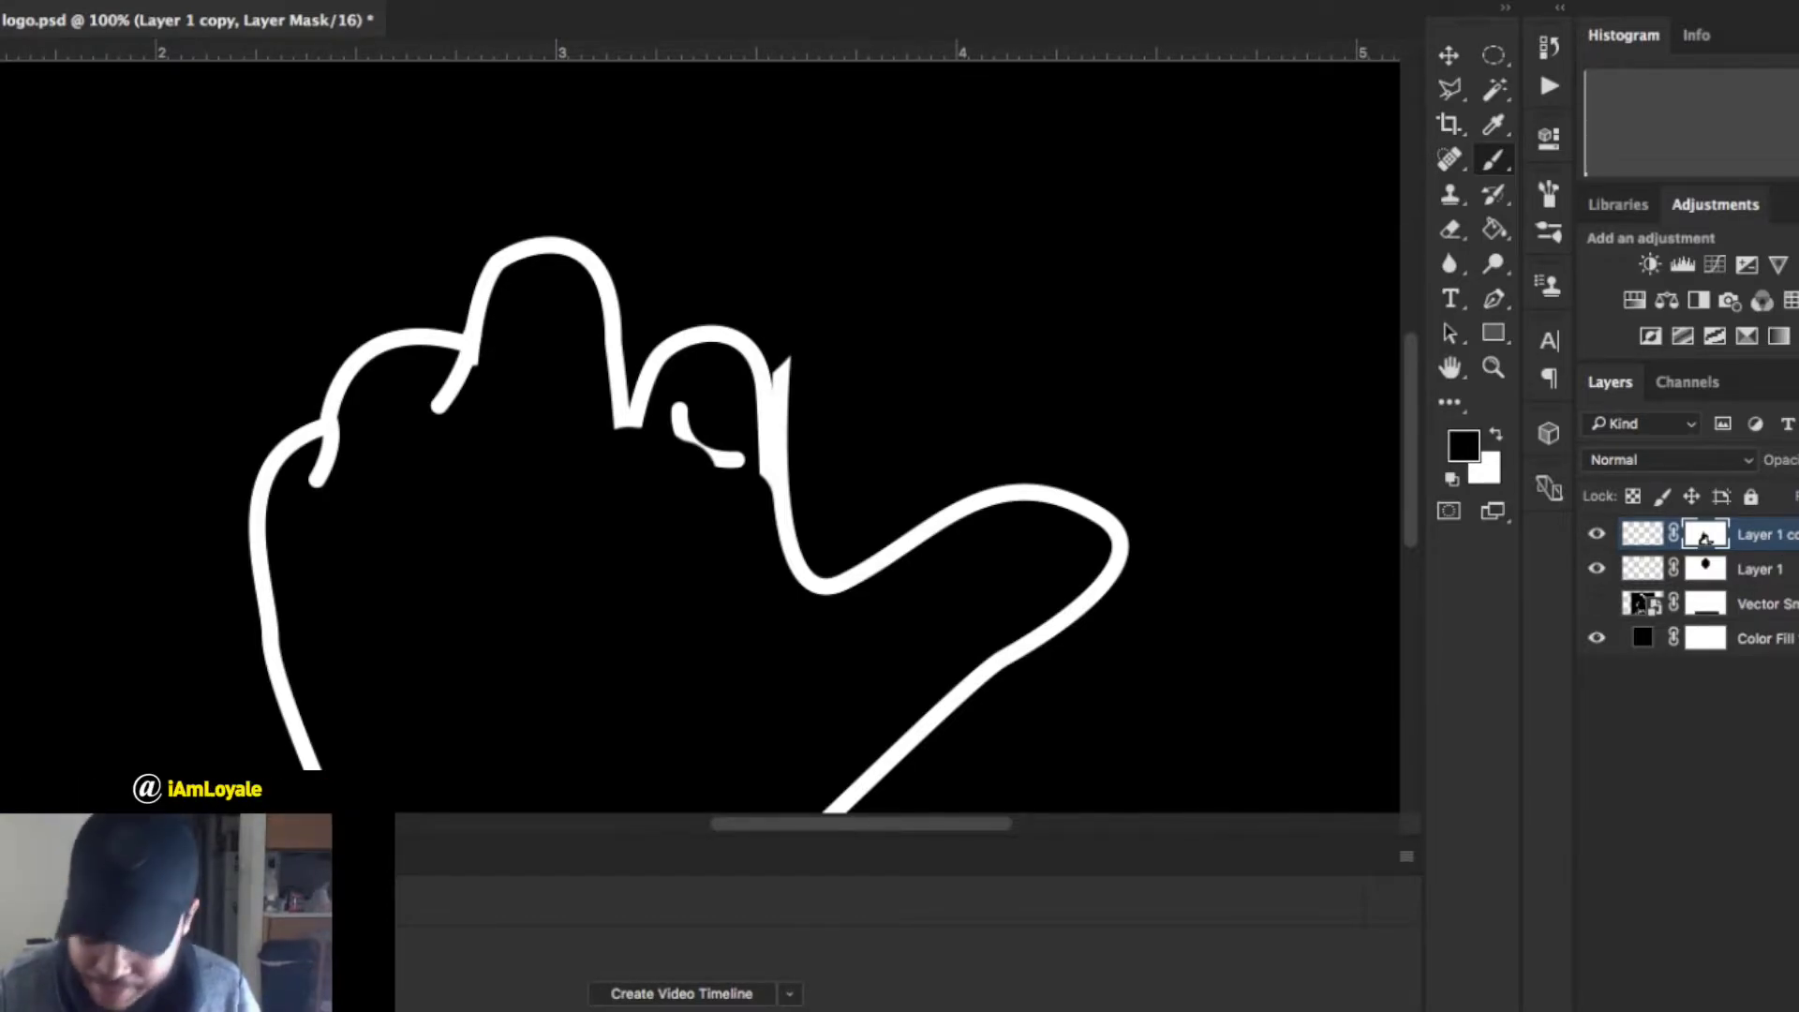
scroll(702, 525, up, 5)
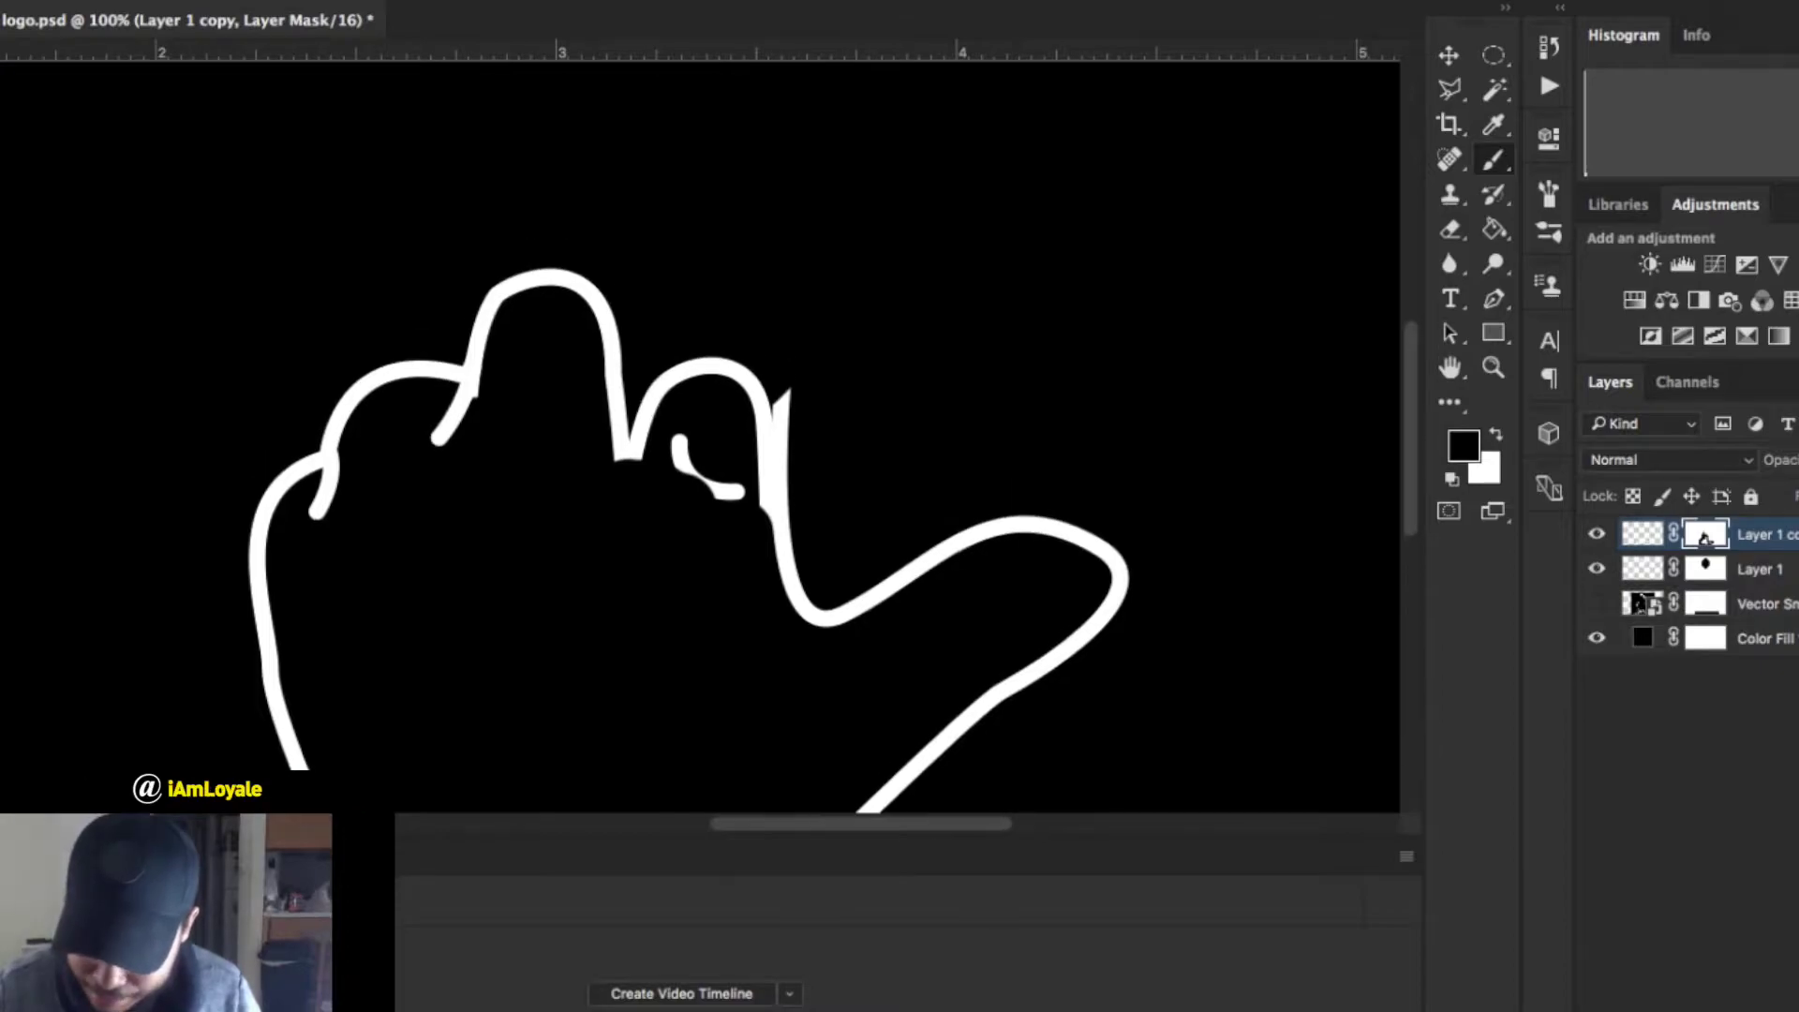
scroll(703, 525, down, 5)
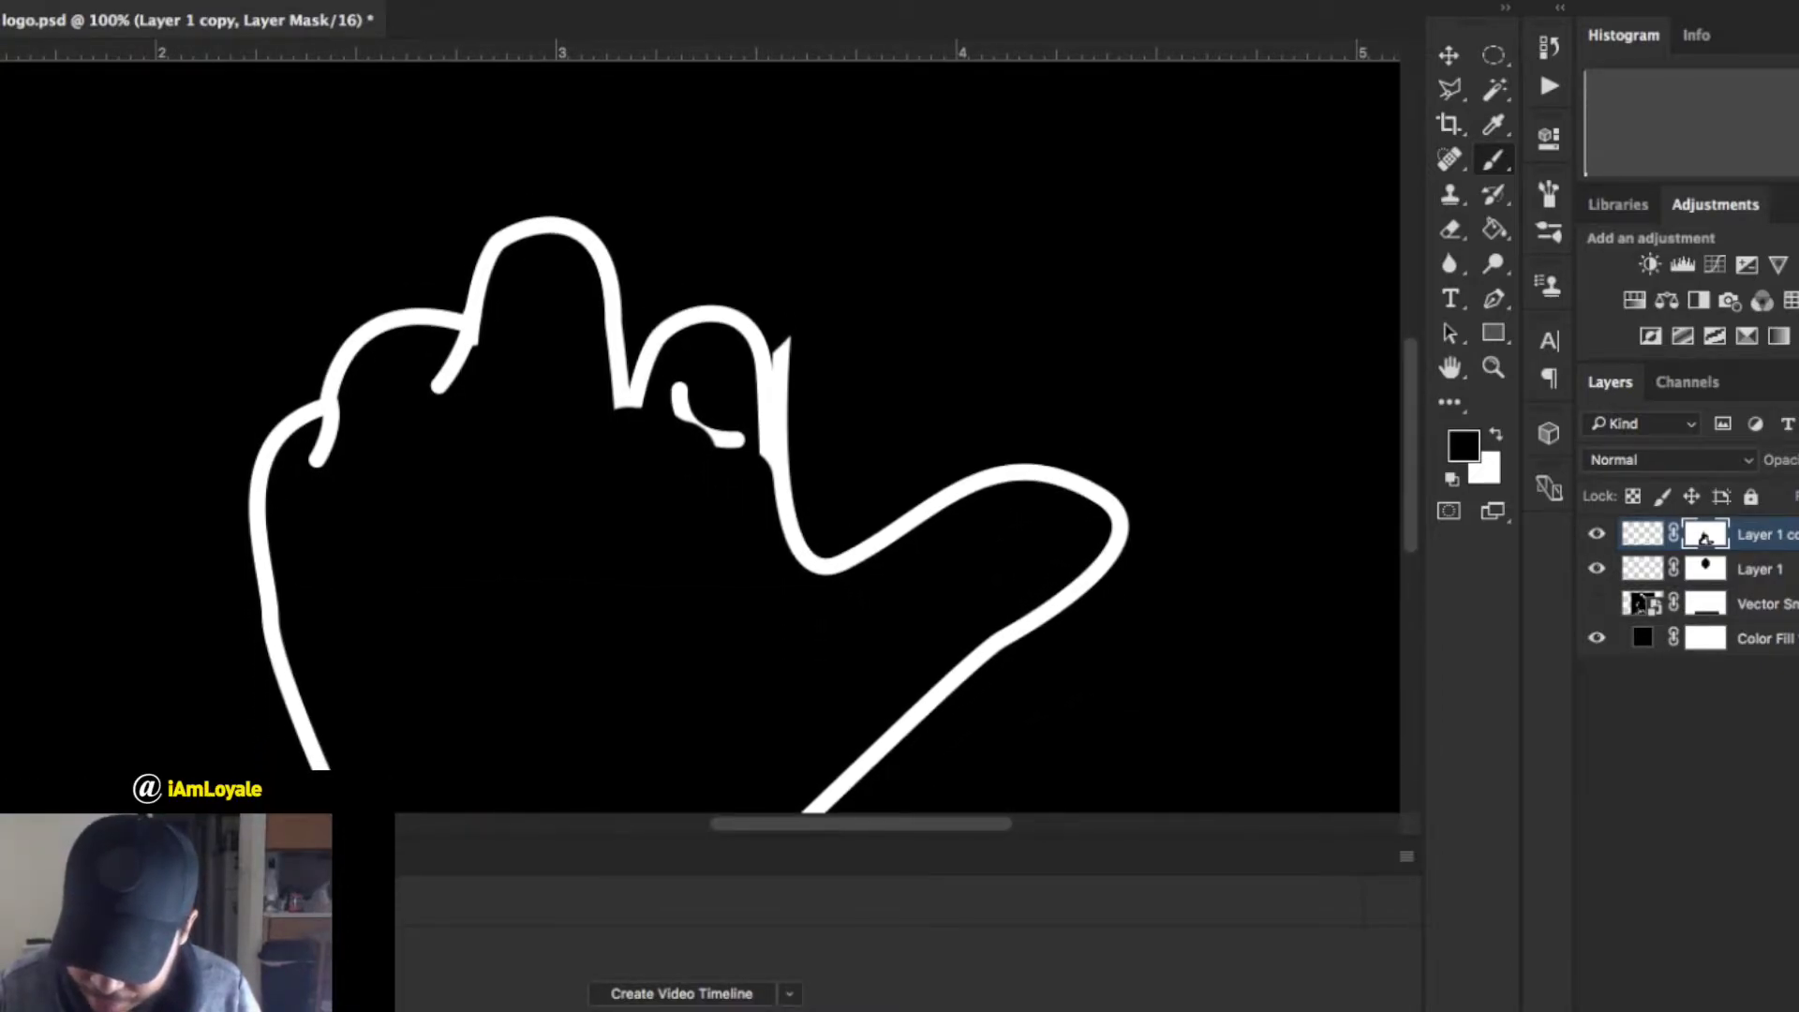
key(super+2)
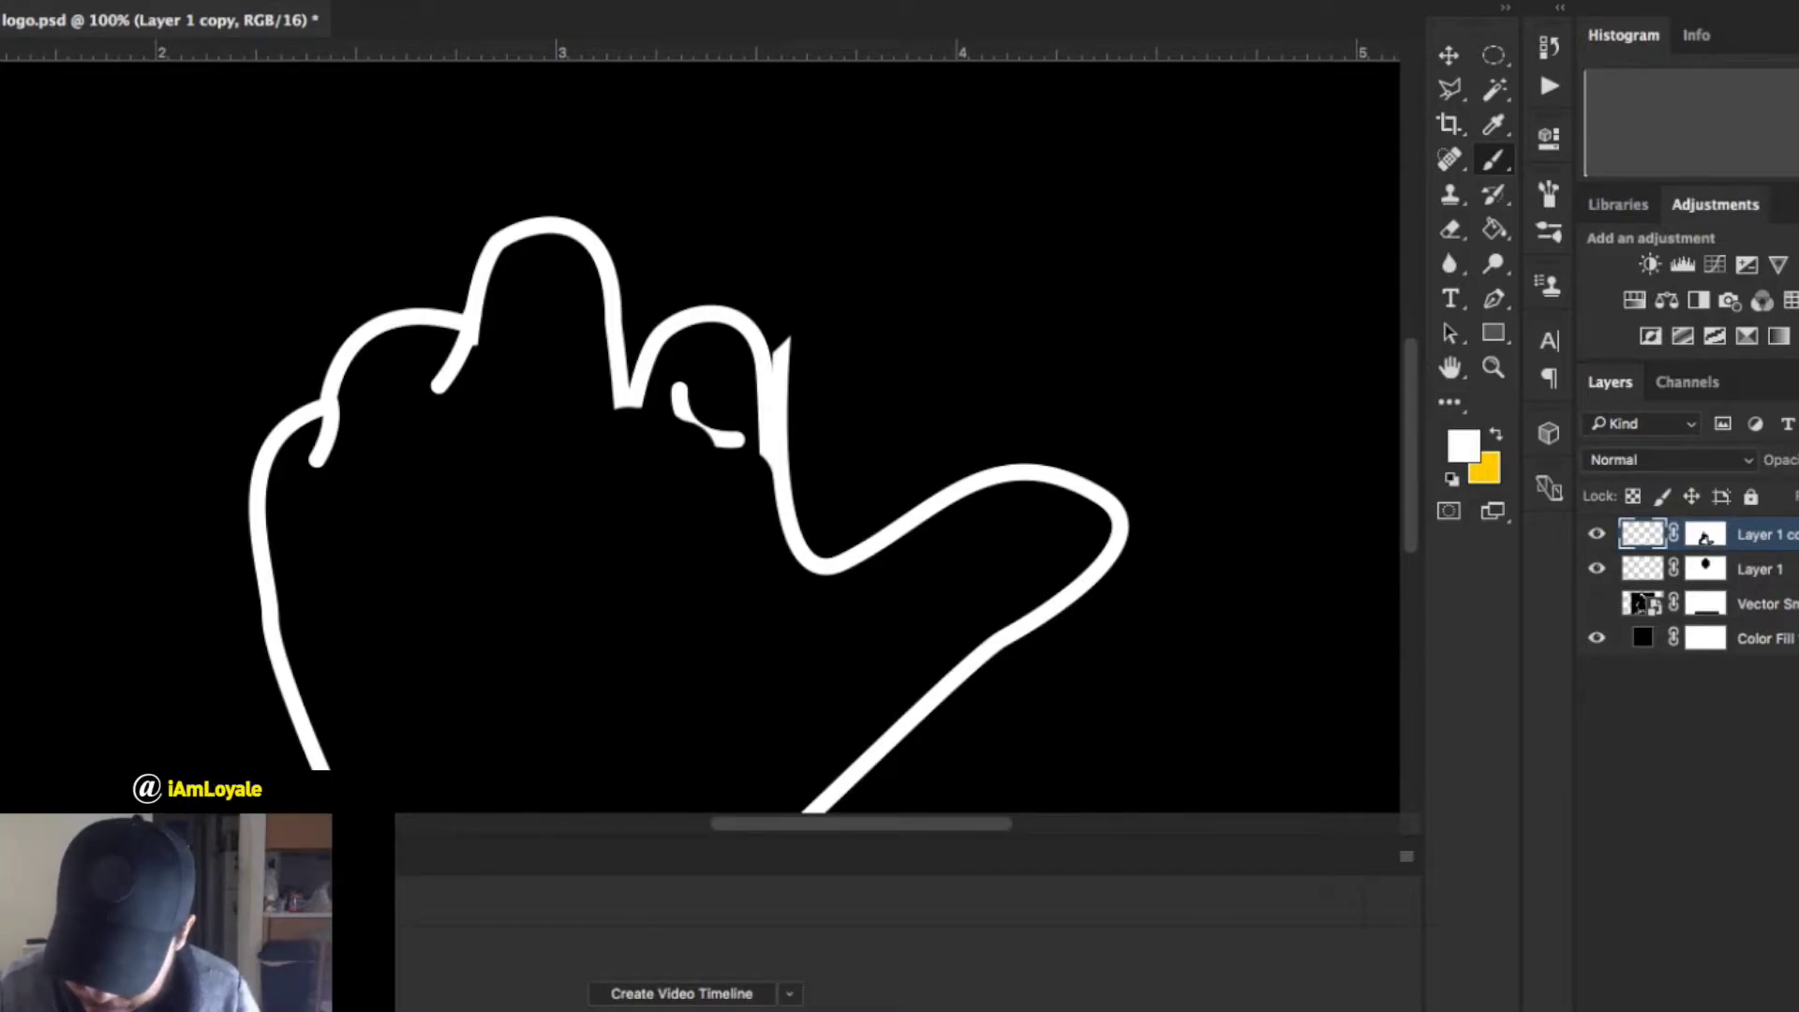
key(super+backslash)
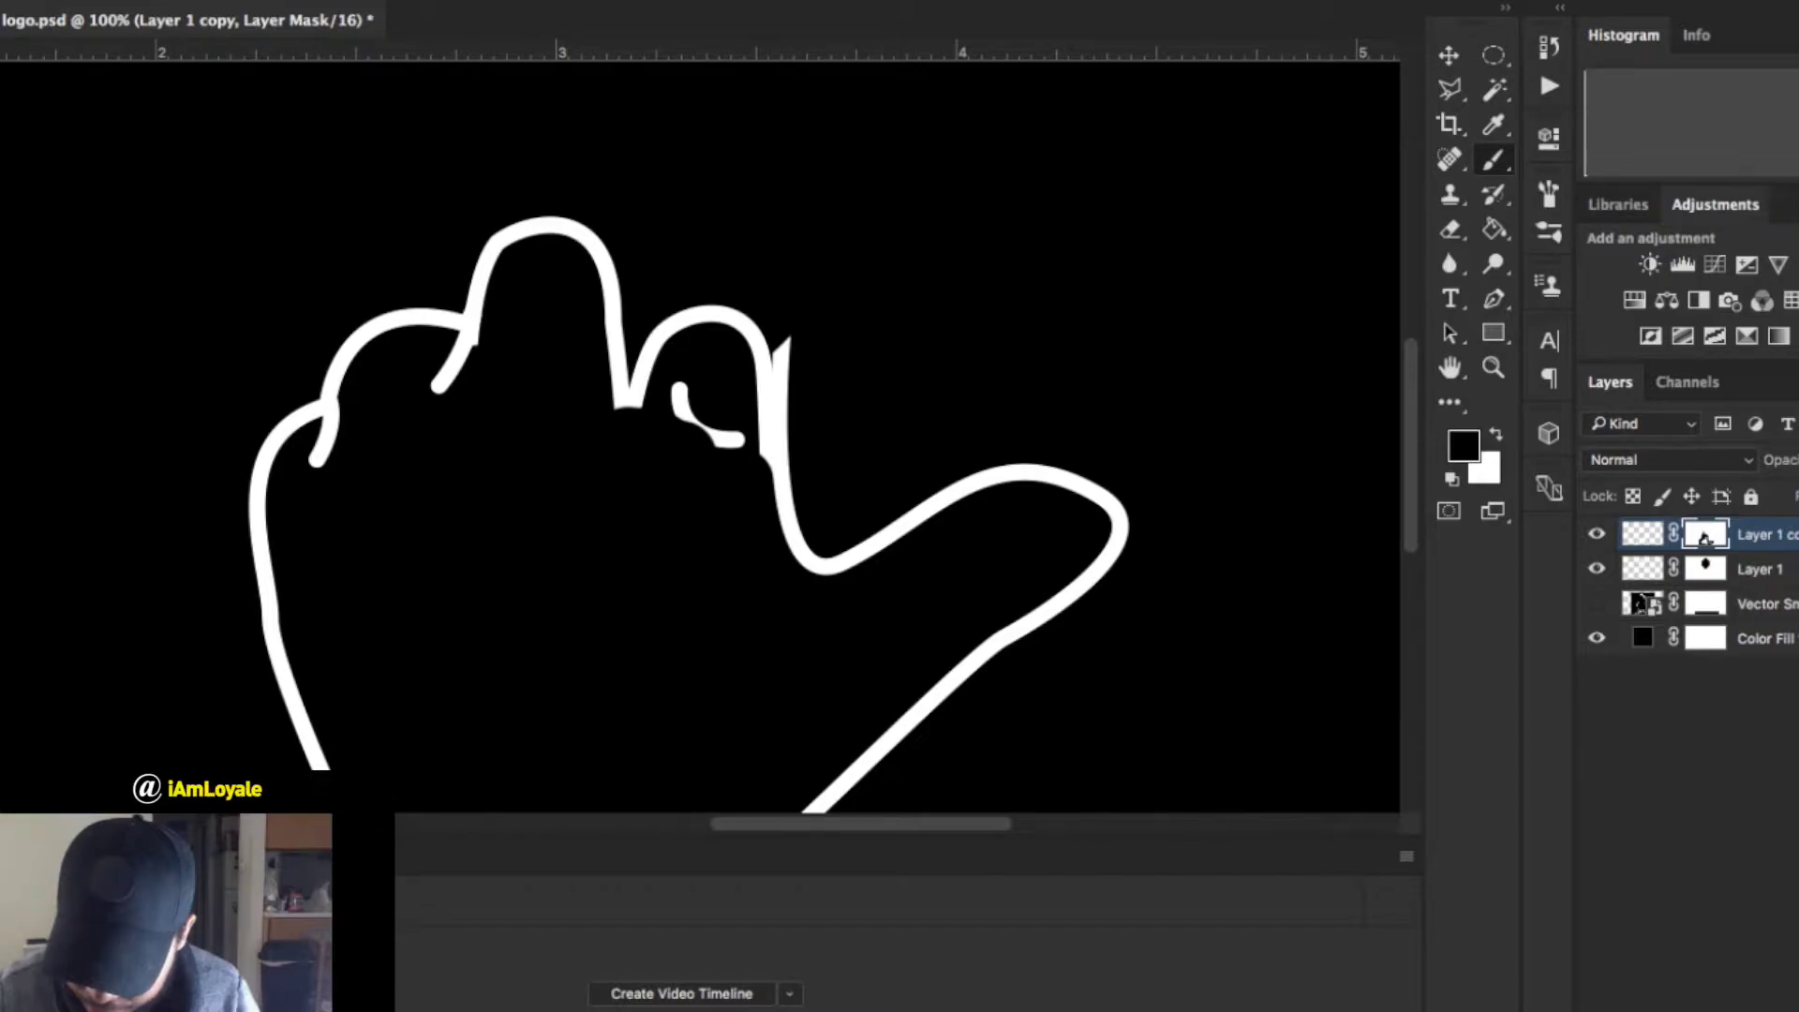
mouse_move(682, 405)
mouse_down()
mouse_move(631, 353)
mouse_move(686, 410)
mouse_move(757, 377)
mouse_move(725, 431)
mouse_up()
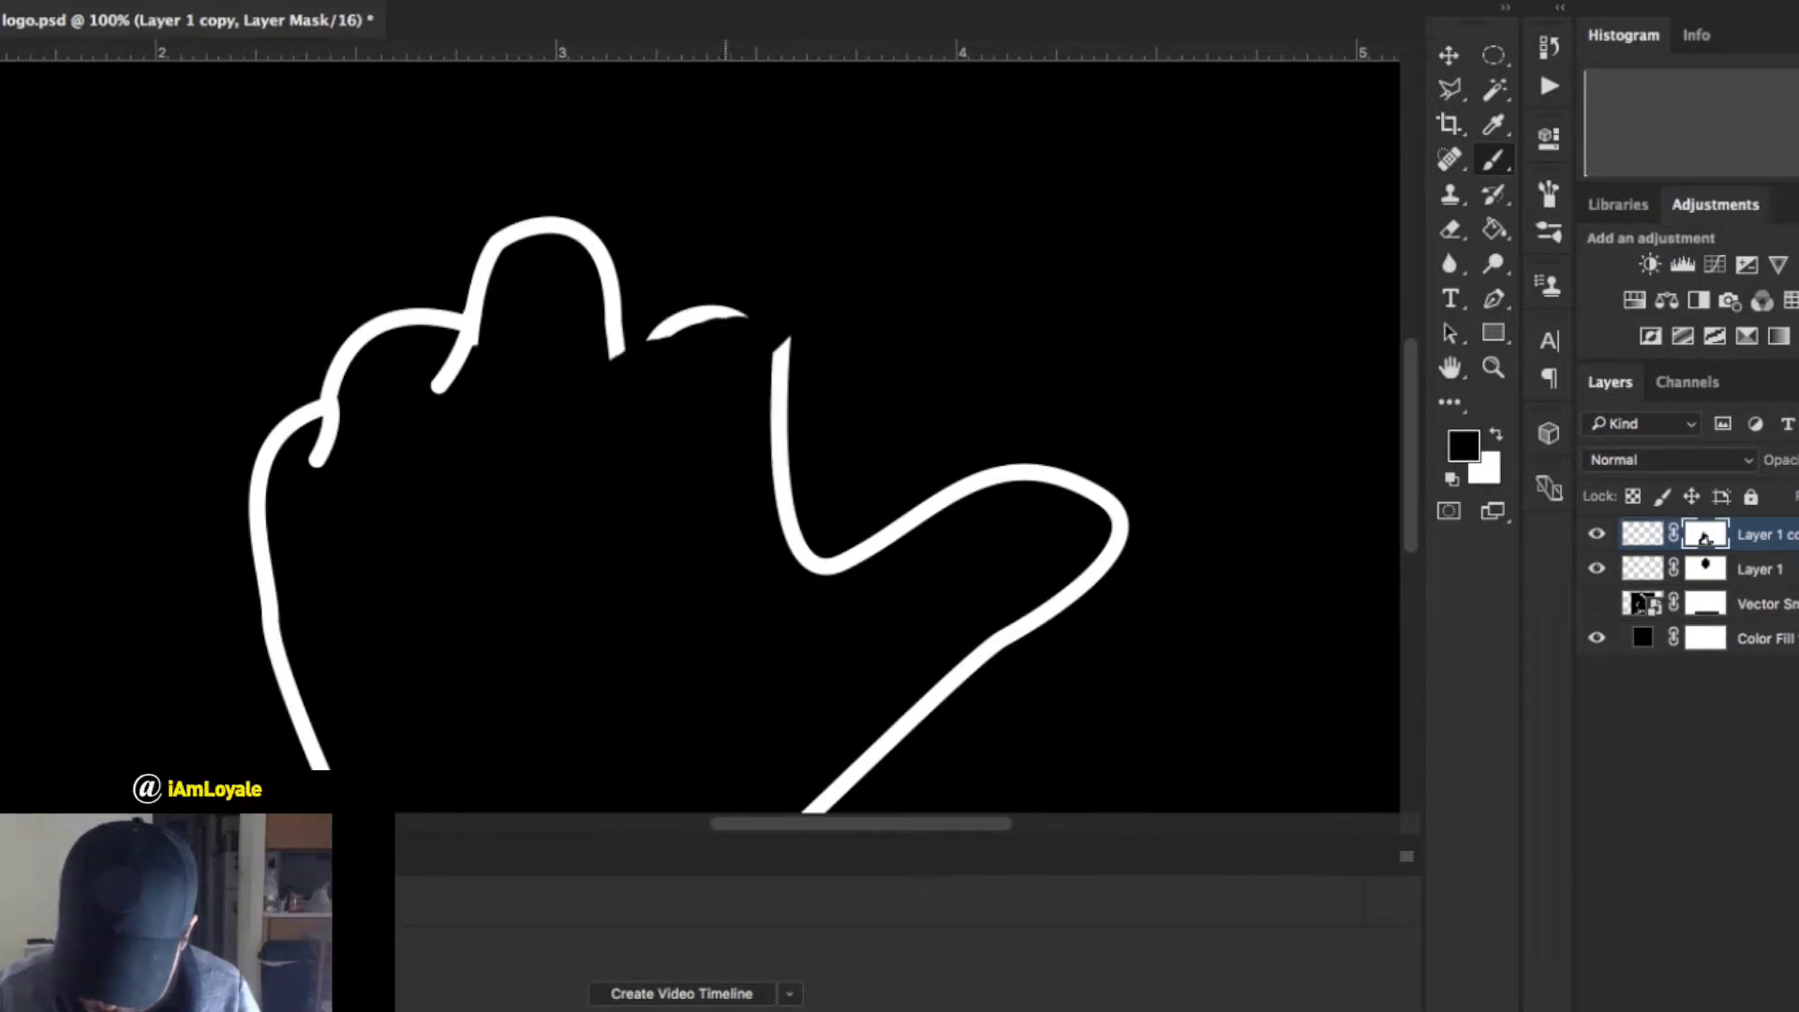
drag(745, 315, 647, 337)
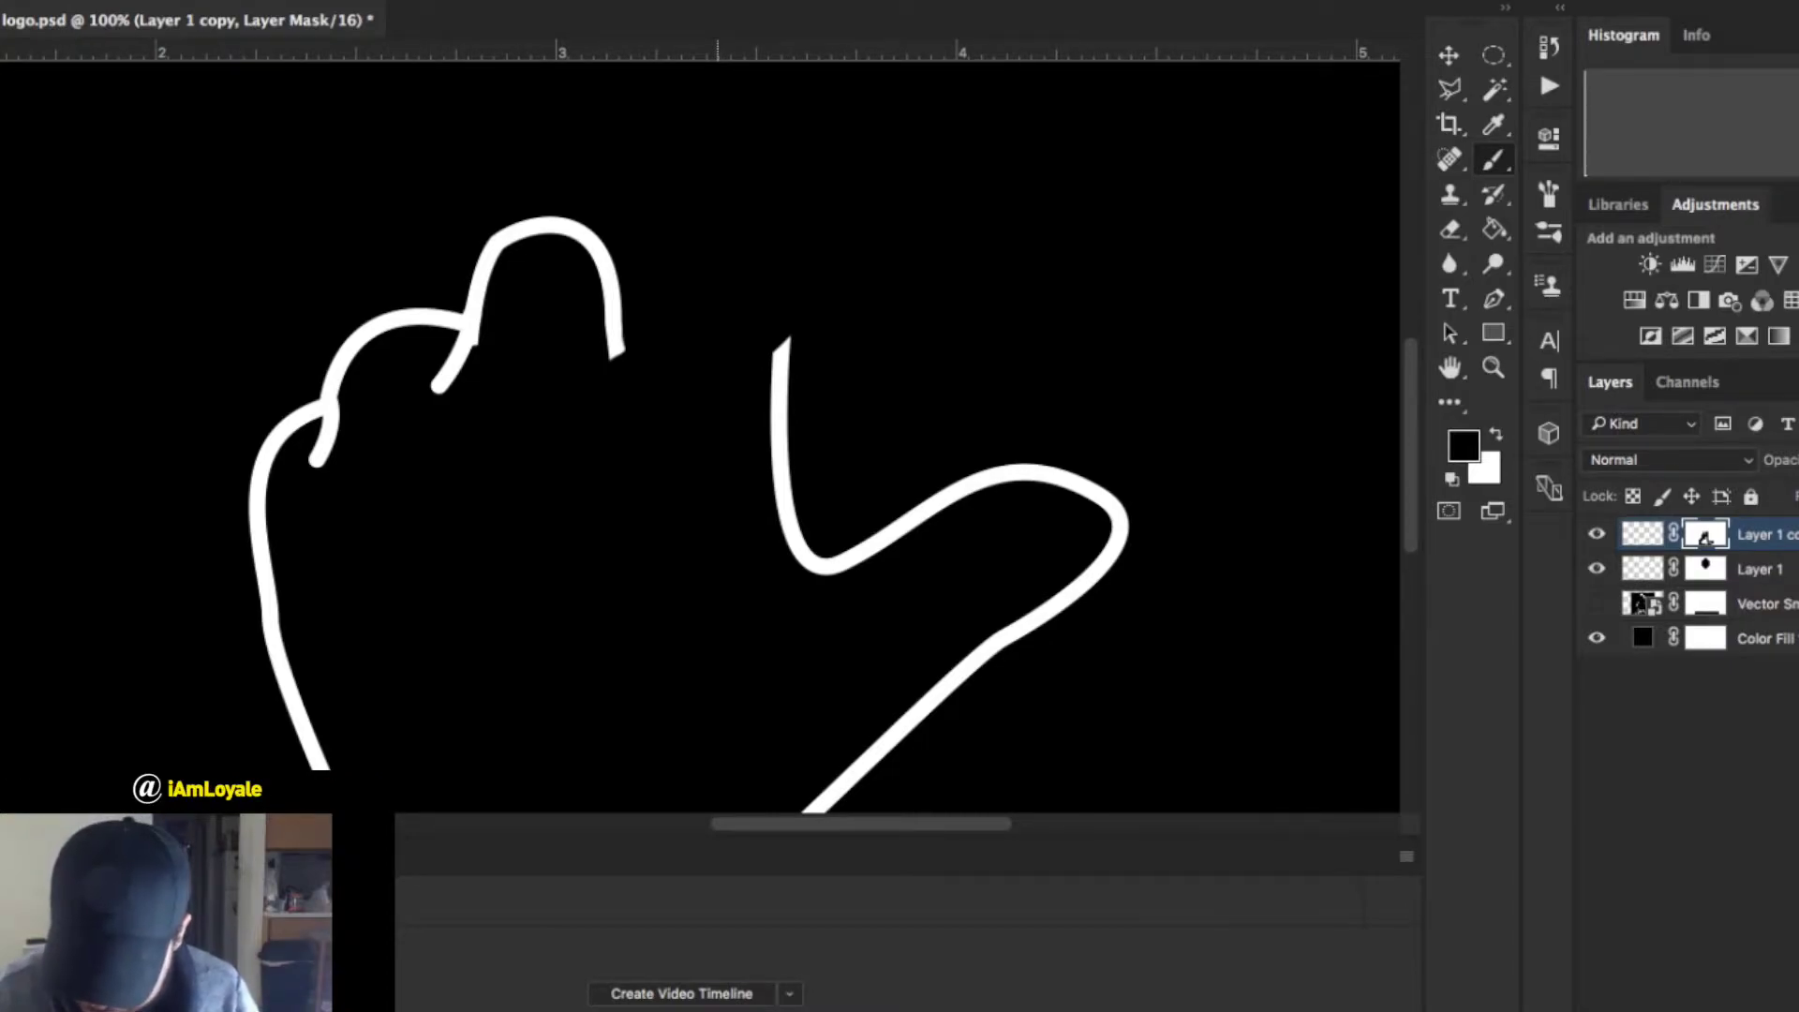
Duplicate the Layer 1 copy layer that holds the one remaining shortened fingertip.
key(z)
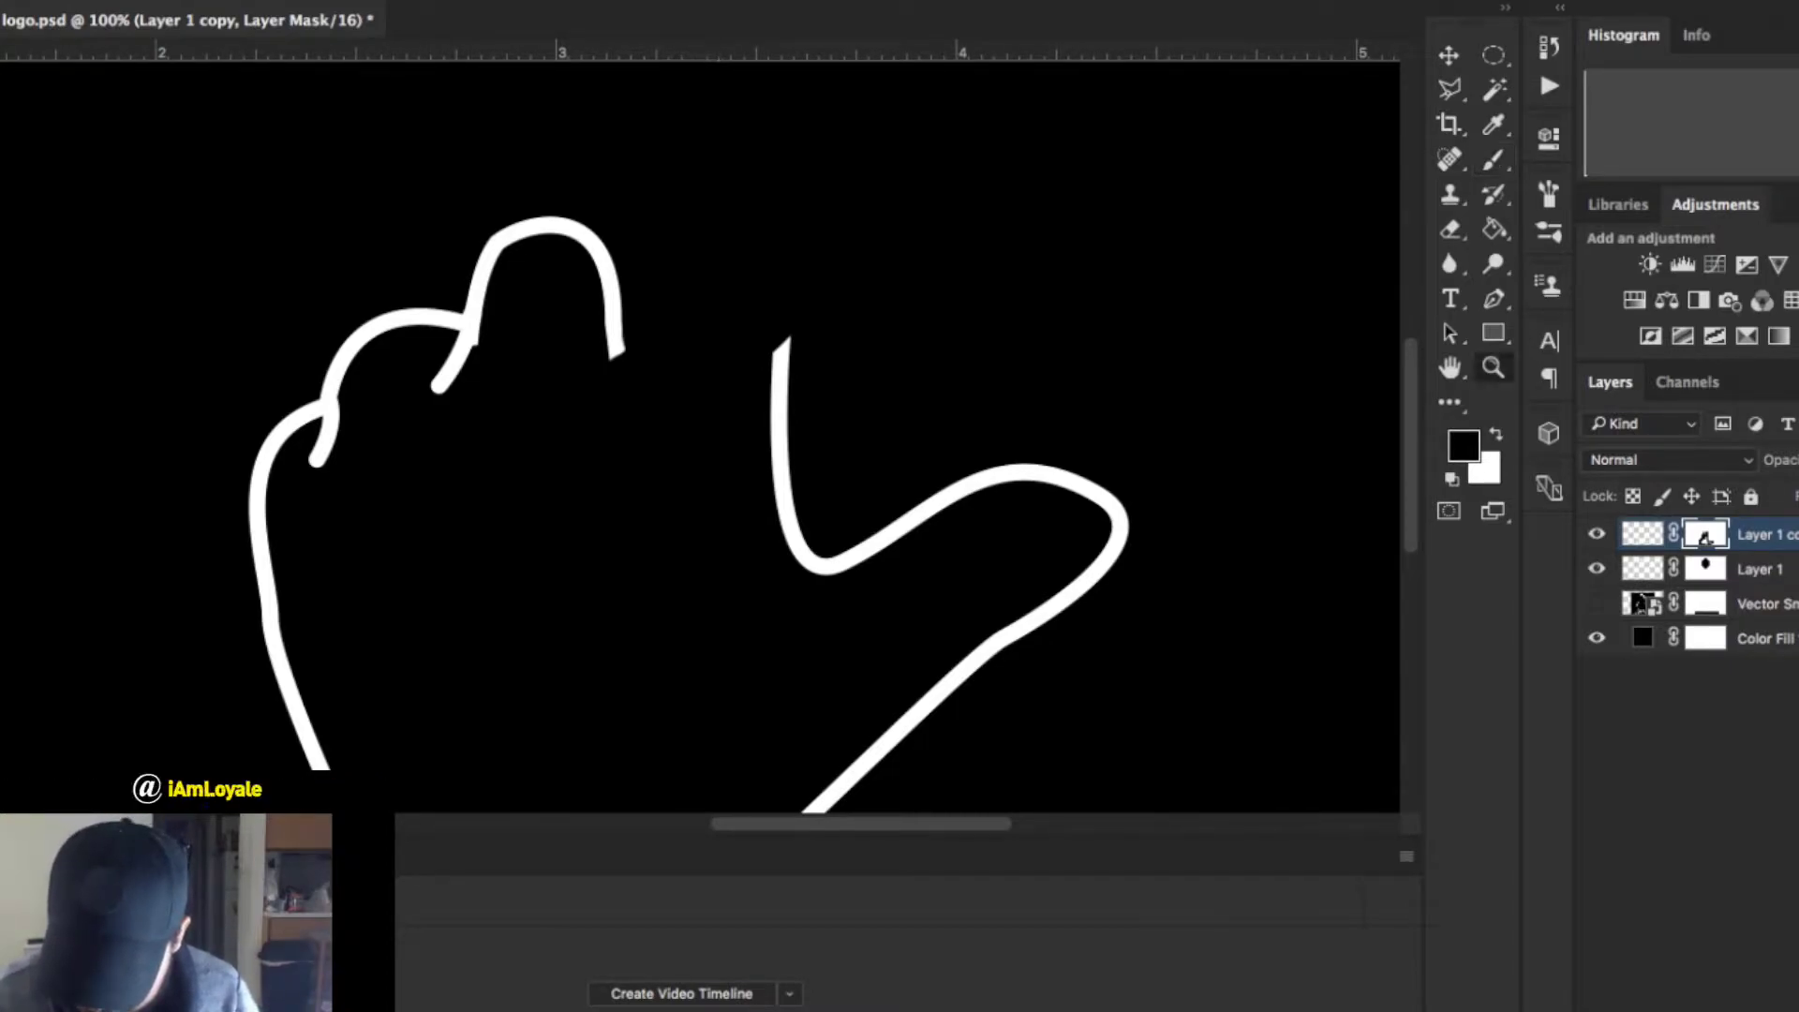
click(487, 405)
click(493, 234)
key(b)
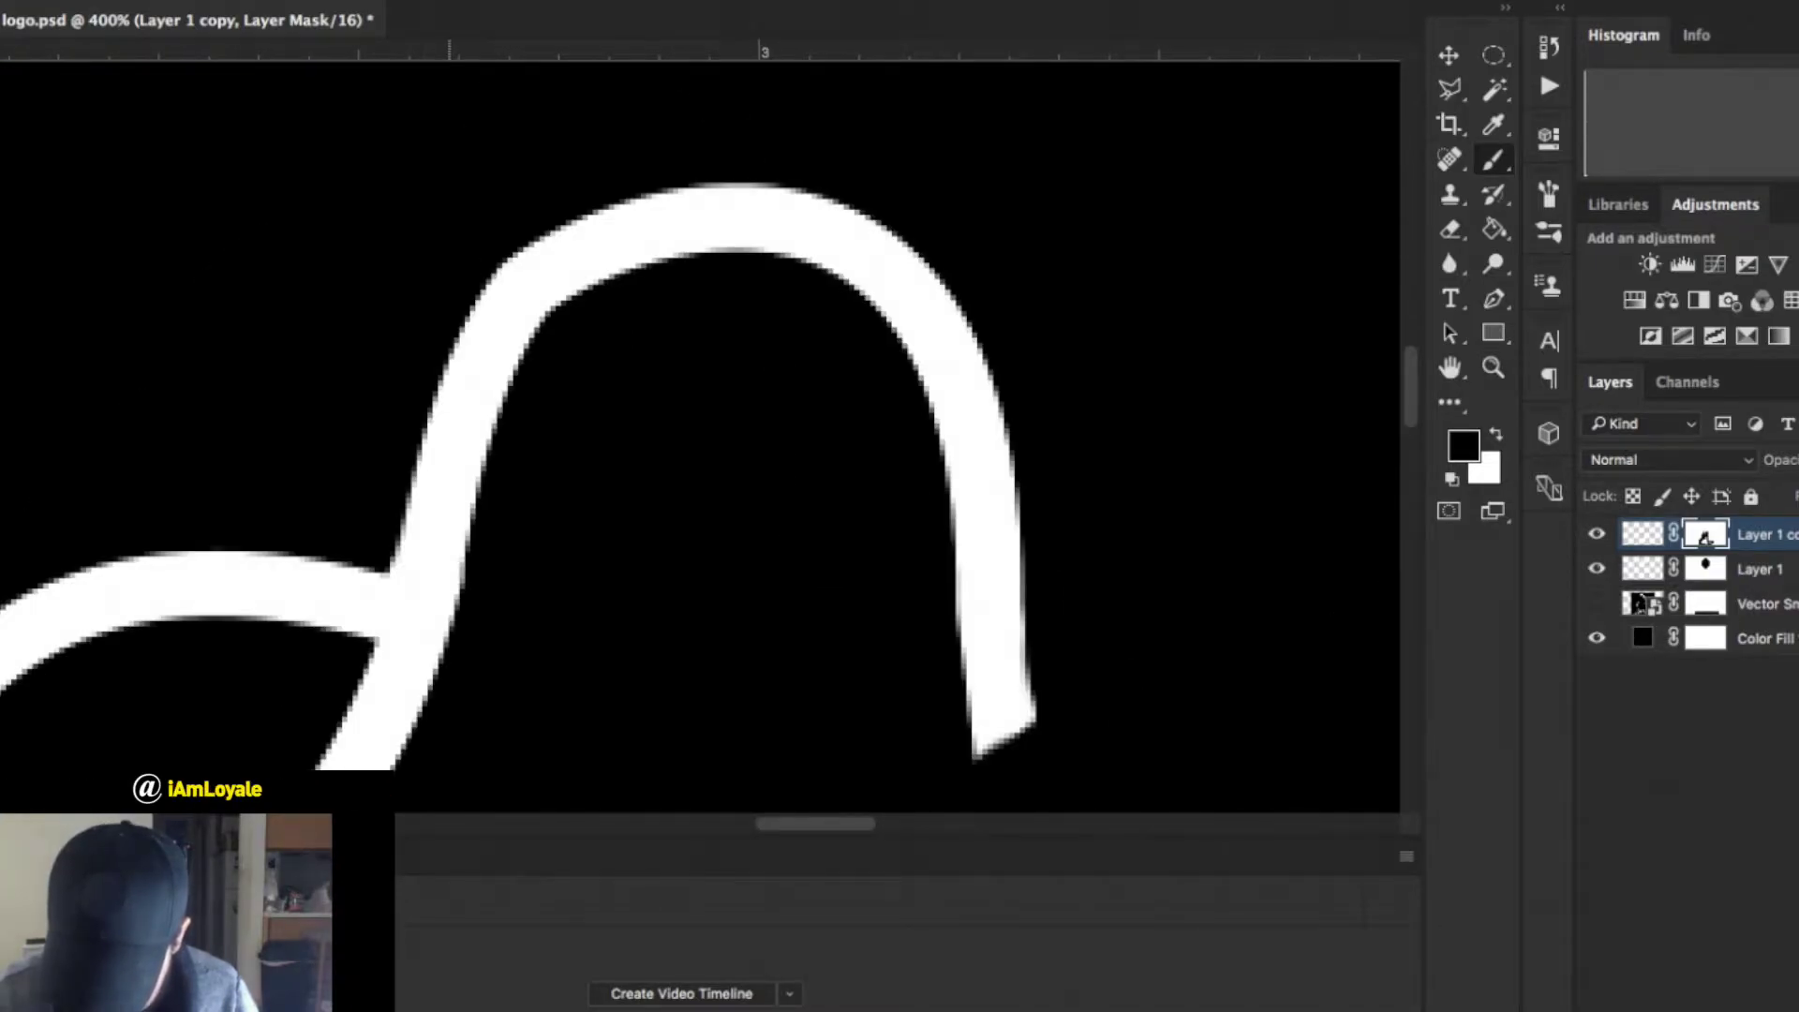
key(super+2)
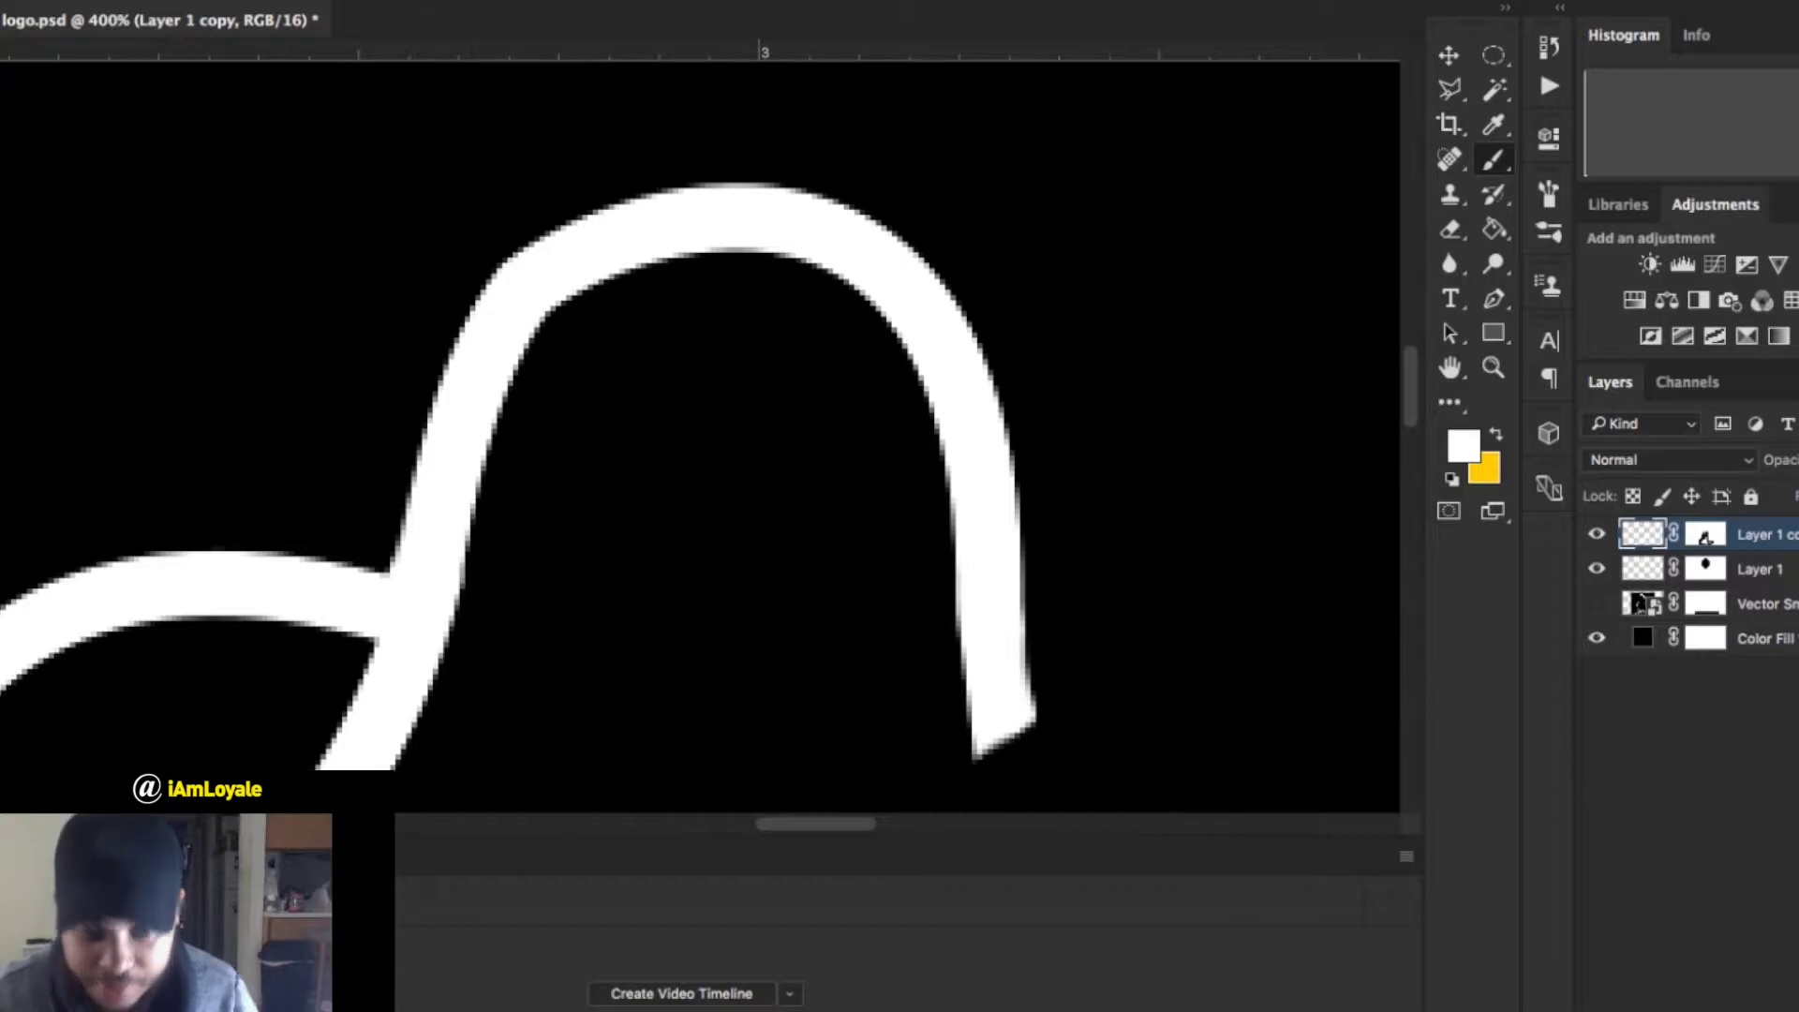
key(ctrl+j)
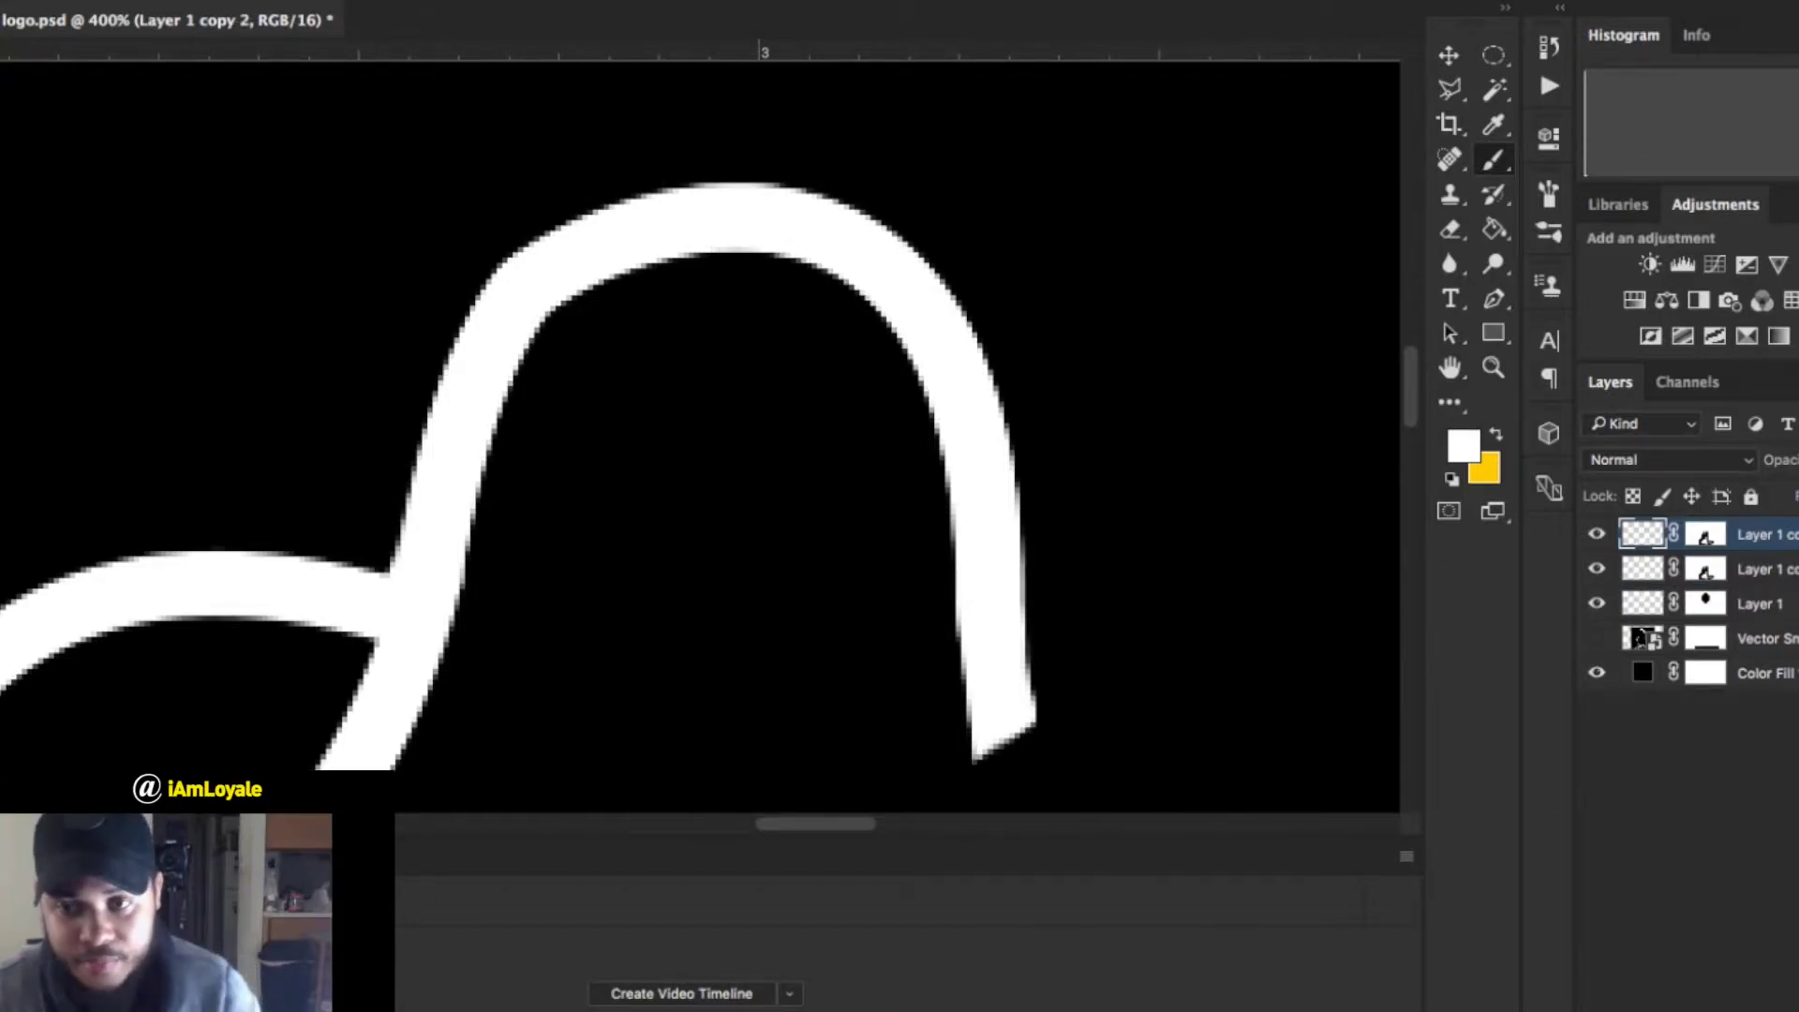
Move the duplicated fingertip right and slightly down to form the second finger, and group both fingertip layers as Group 1.
key(v)
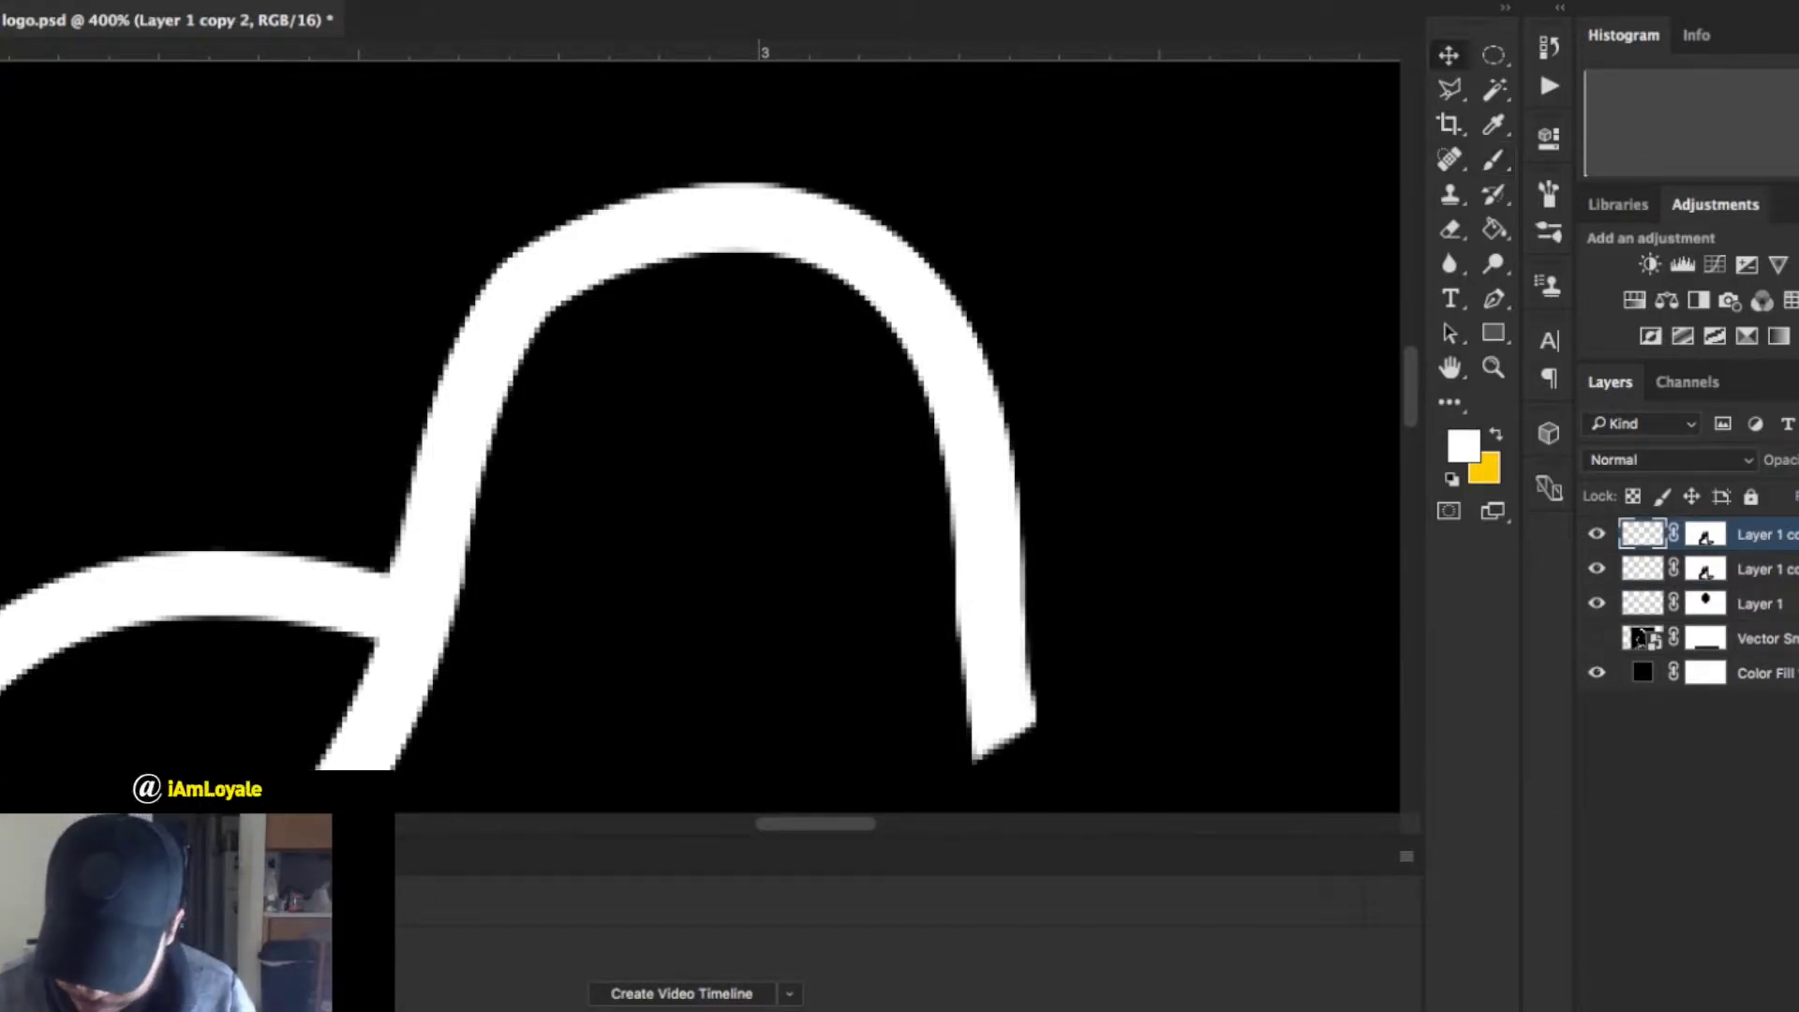
key(super+minus)
key(super+minus)
key(super+minus)
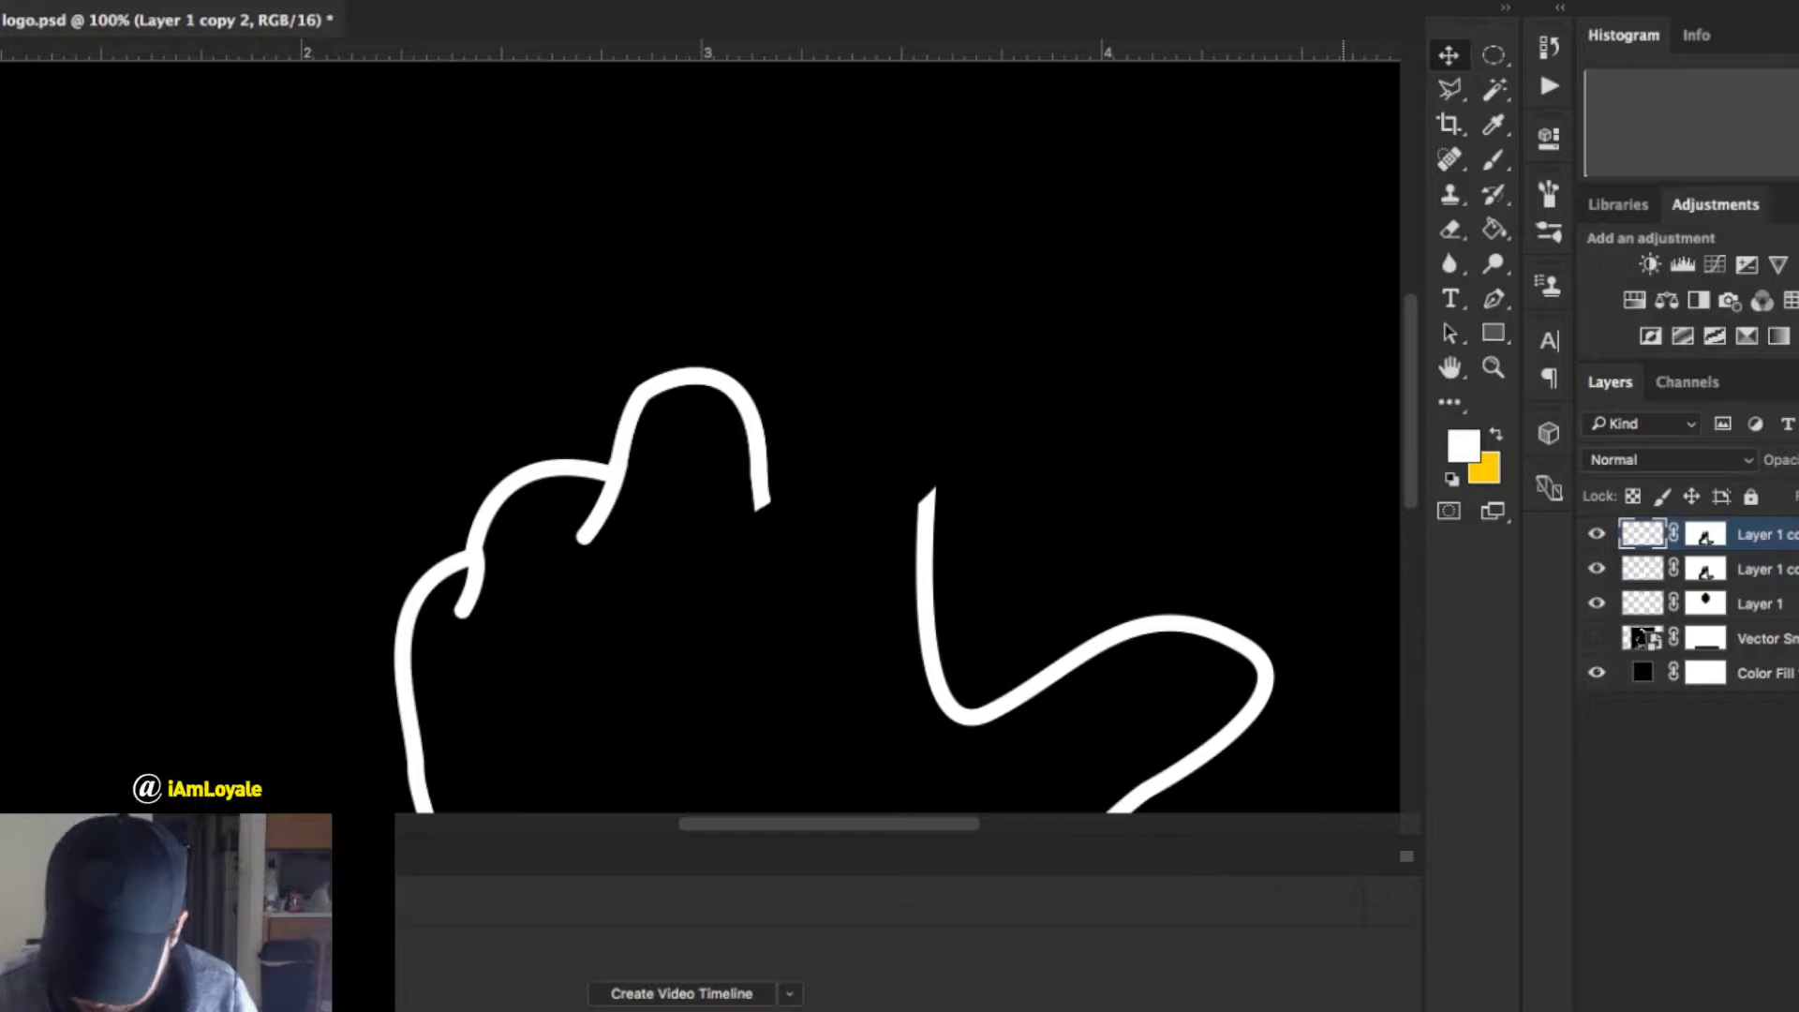
mouse_move(733, 440)
mouse_down()
mouse_move(860, 441)
mouse_move(913, 454)
mouse_move(909, 476)
mouse_up()
scroll(834, 492, down, 5)
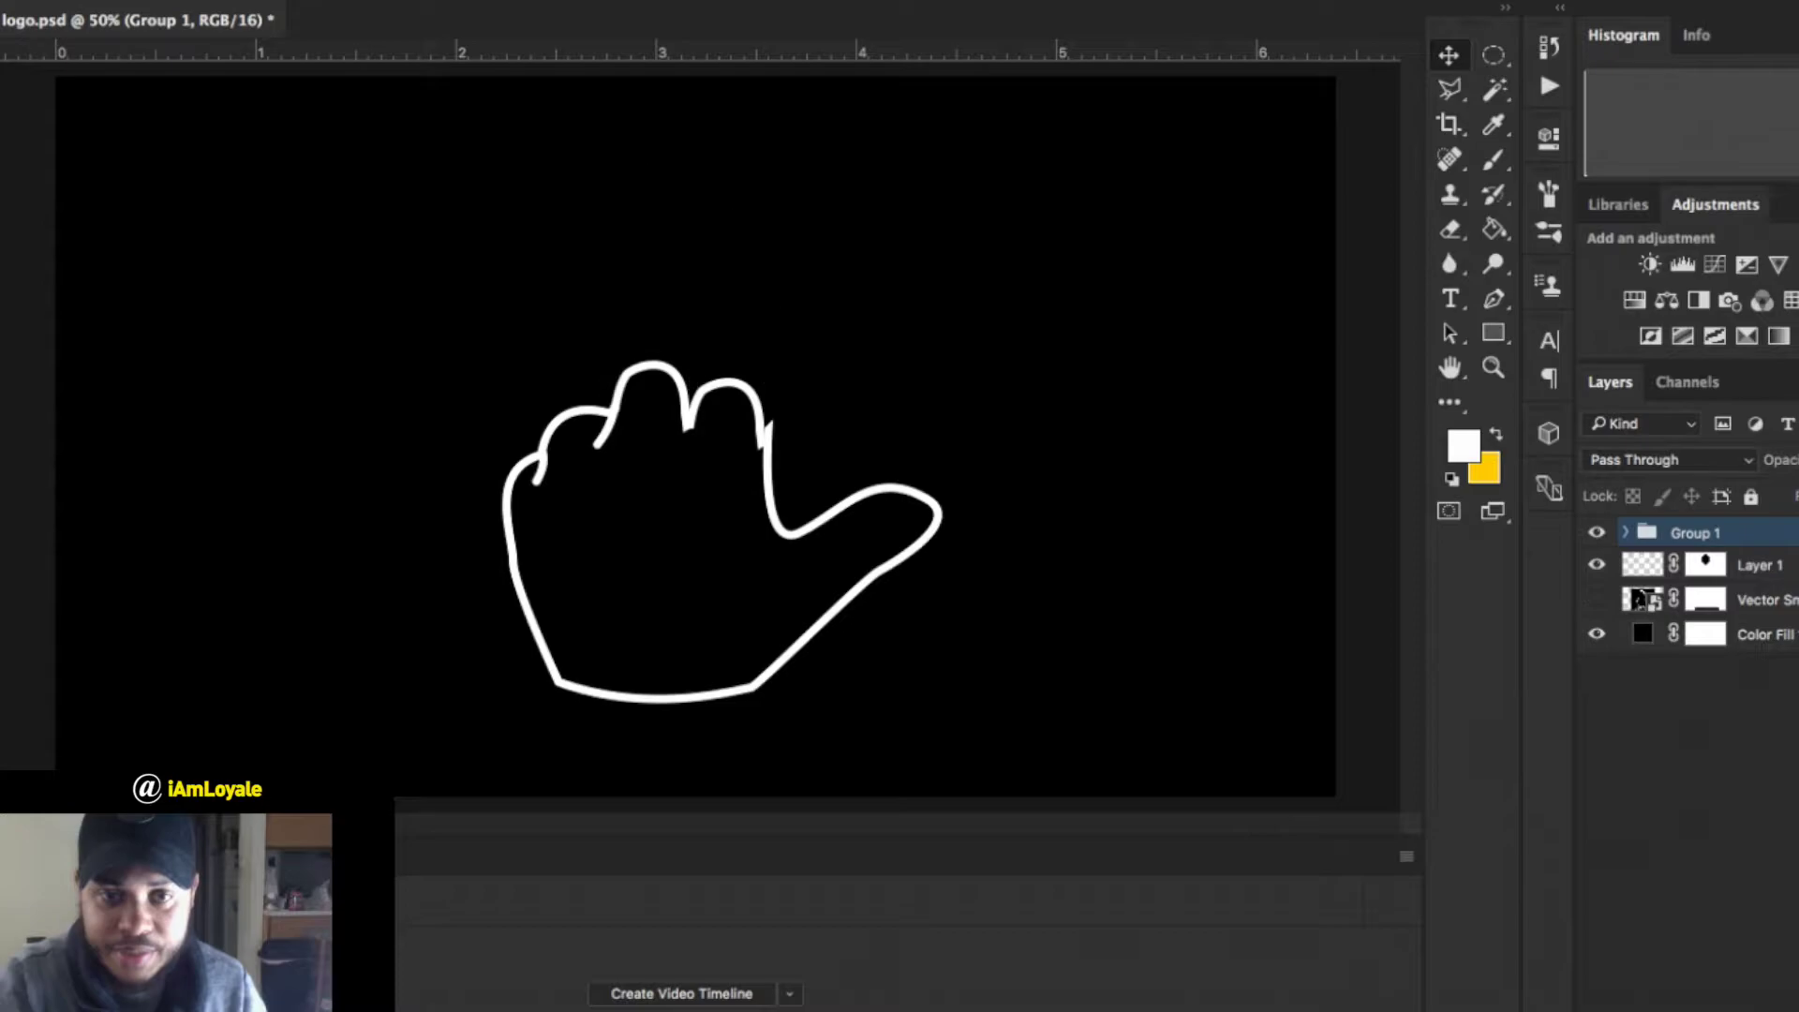
Compare the original hand with the shortened one by toggling the visibility of the vector smart object, Layer 1 and Group 1.
click(1597, 599)
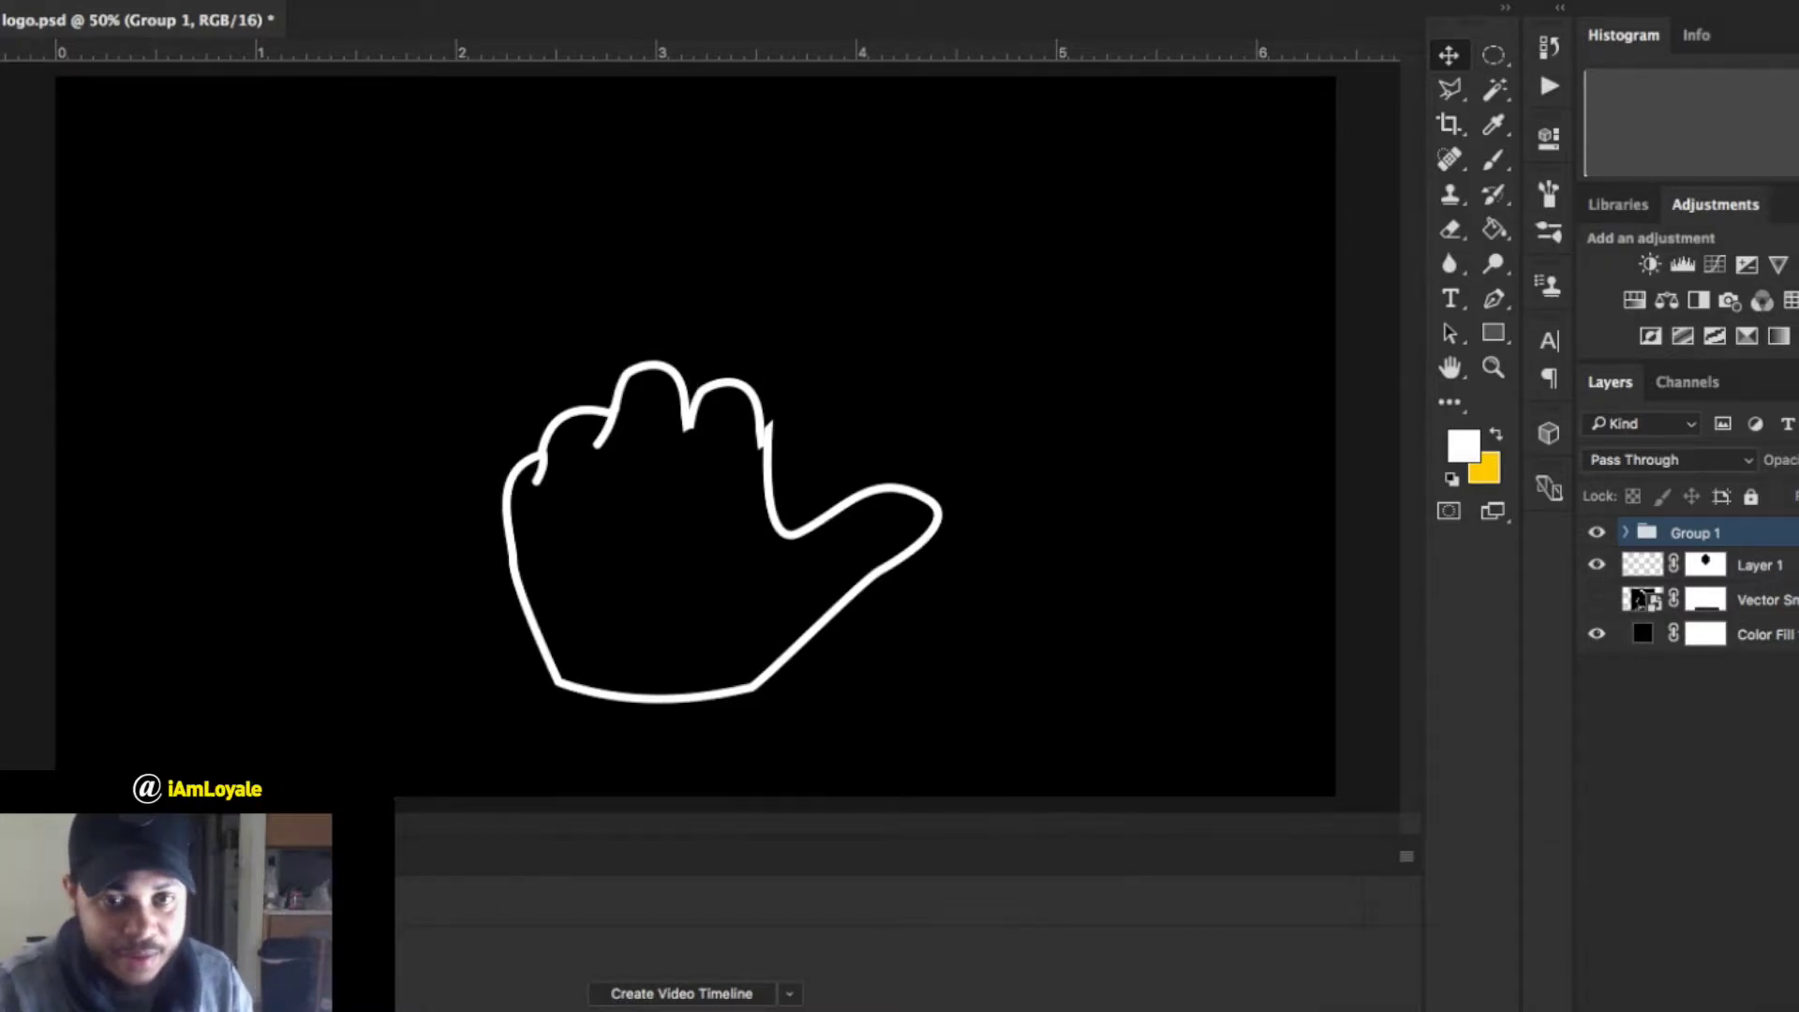
click(1597, 599)
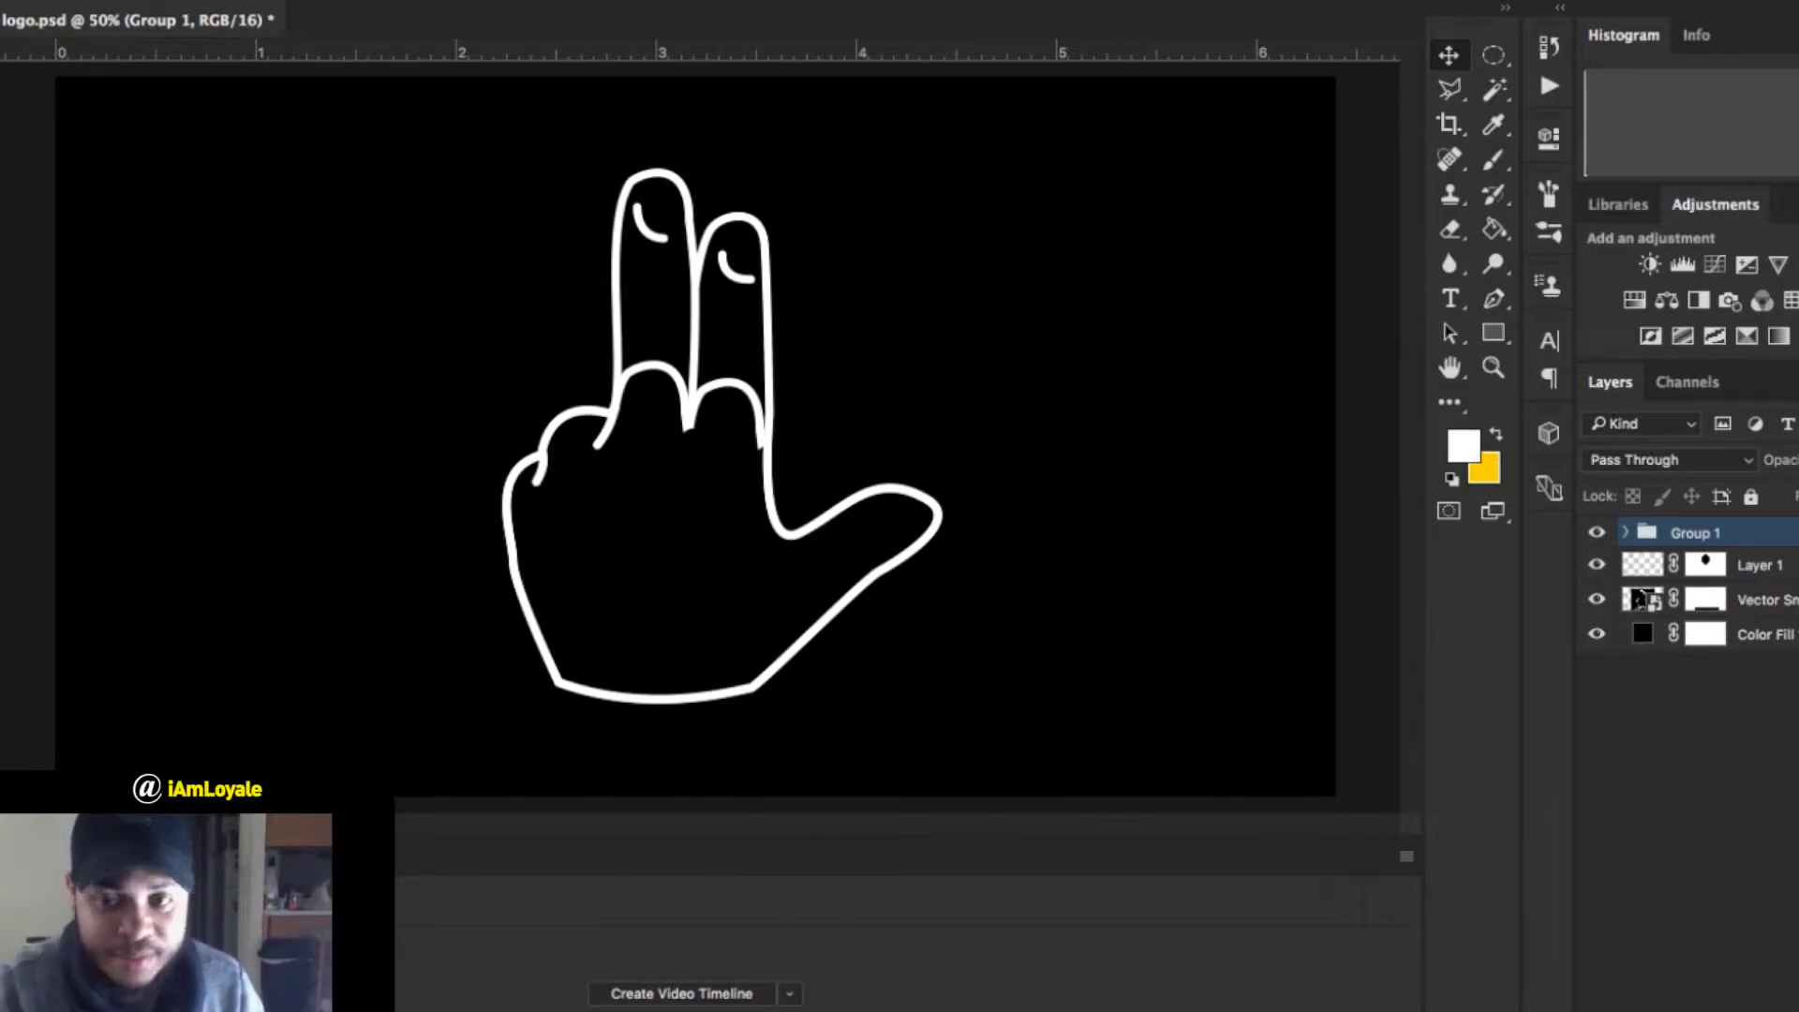
click(1596, 564)
click(1597, 599)
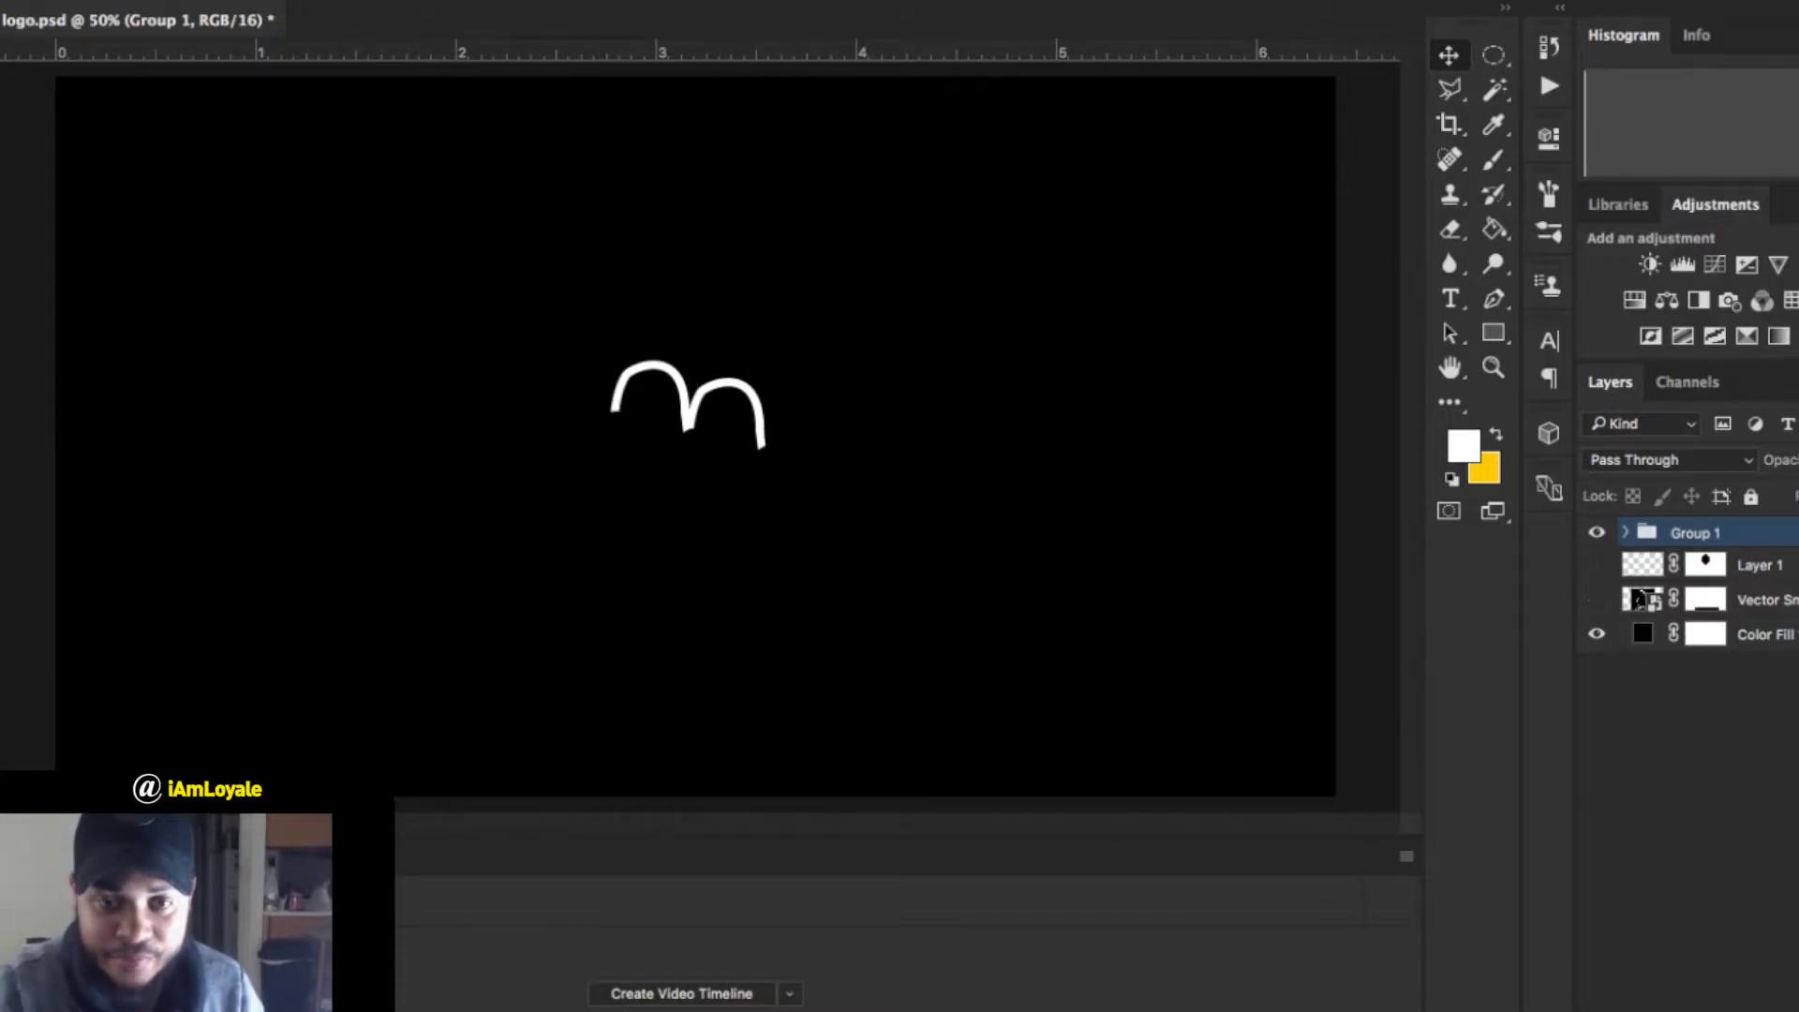
click(1597, 598)
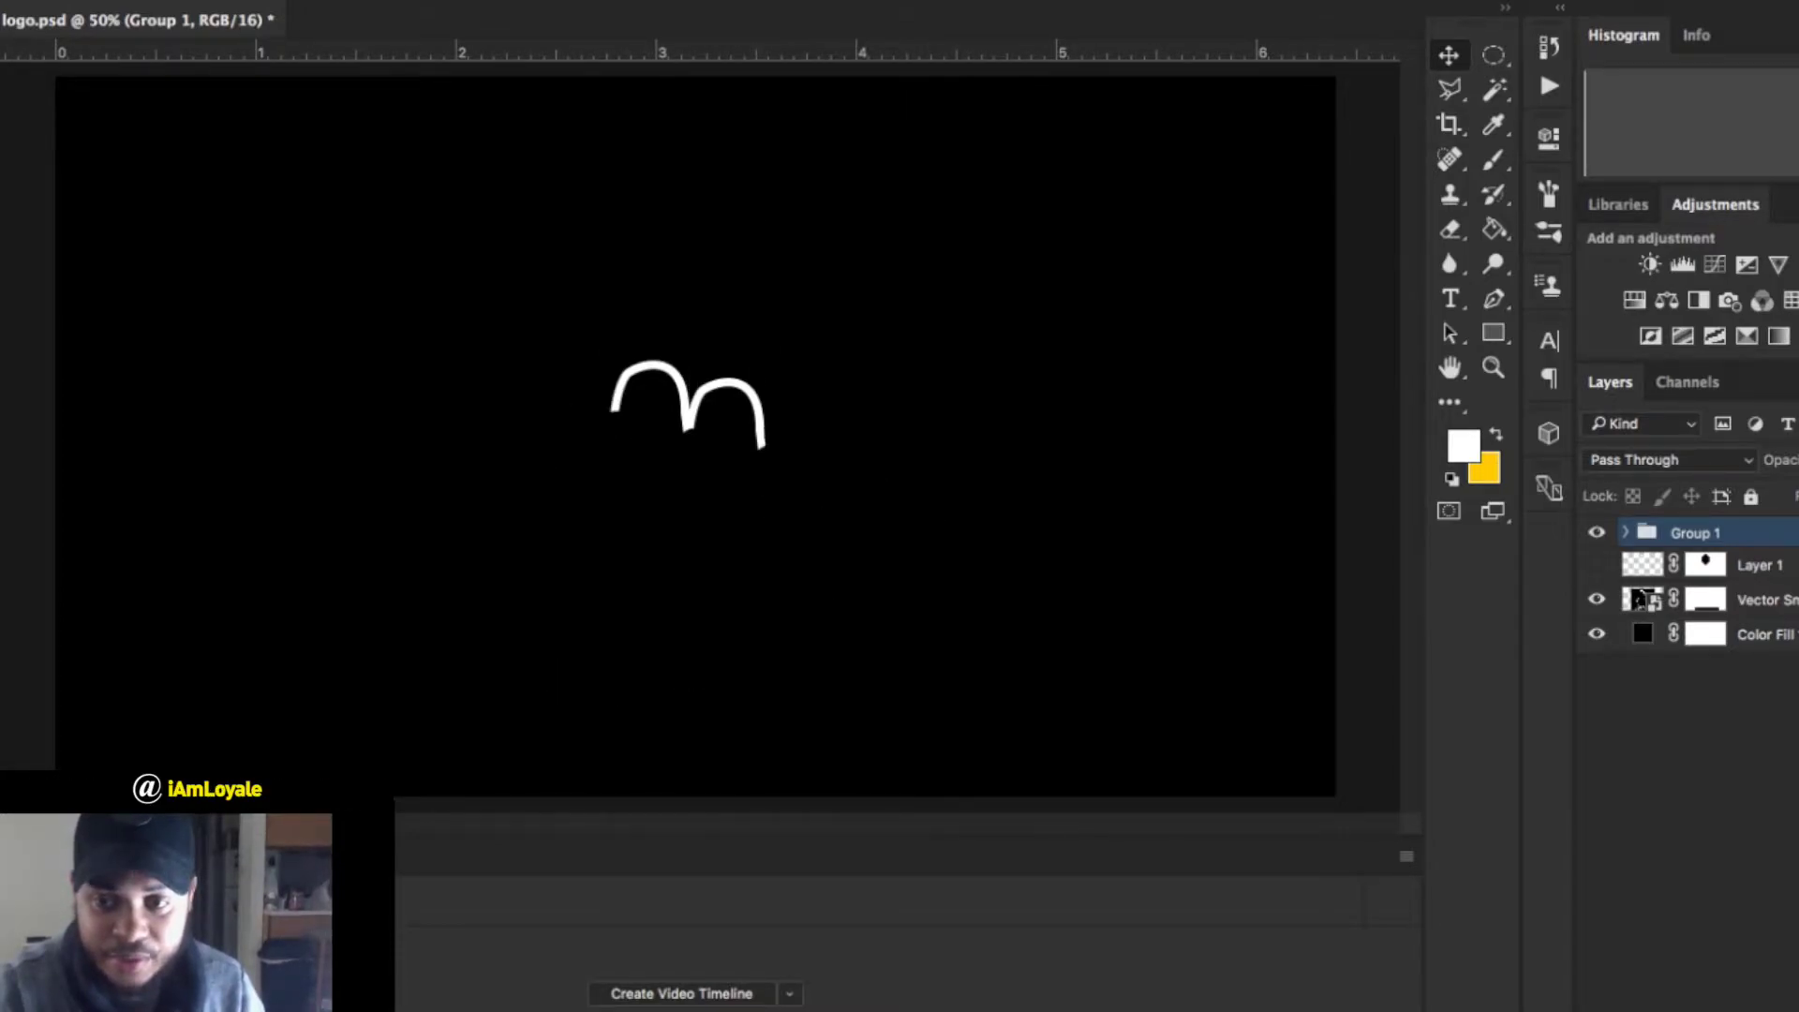
click(1596, 532)
click(1596, 532)
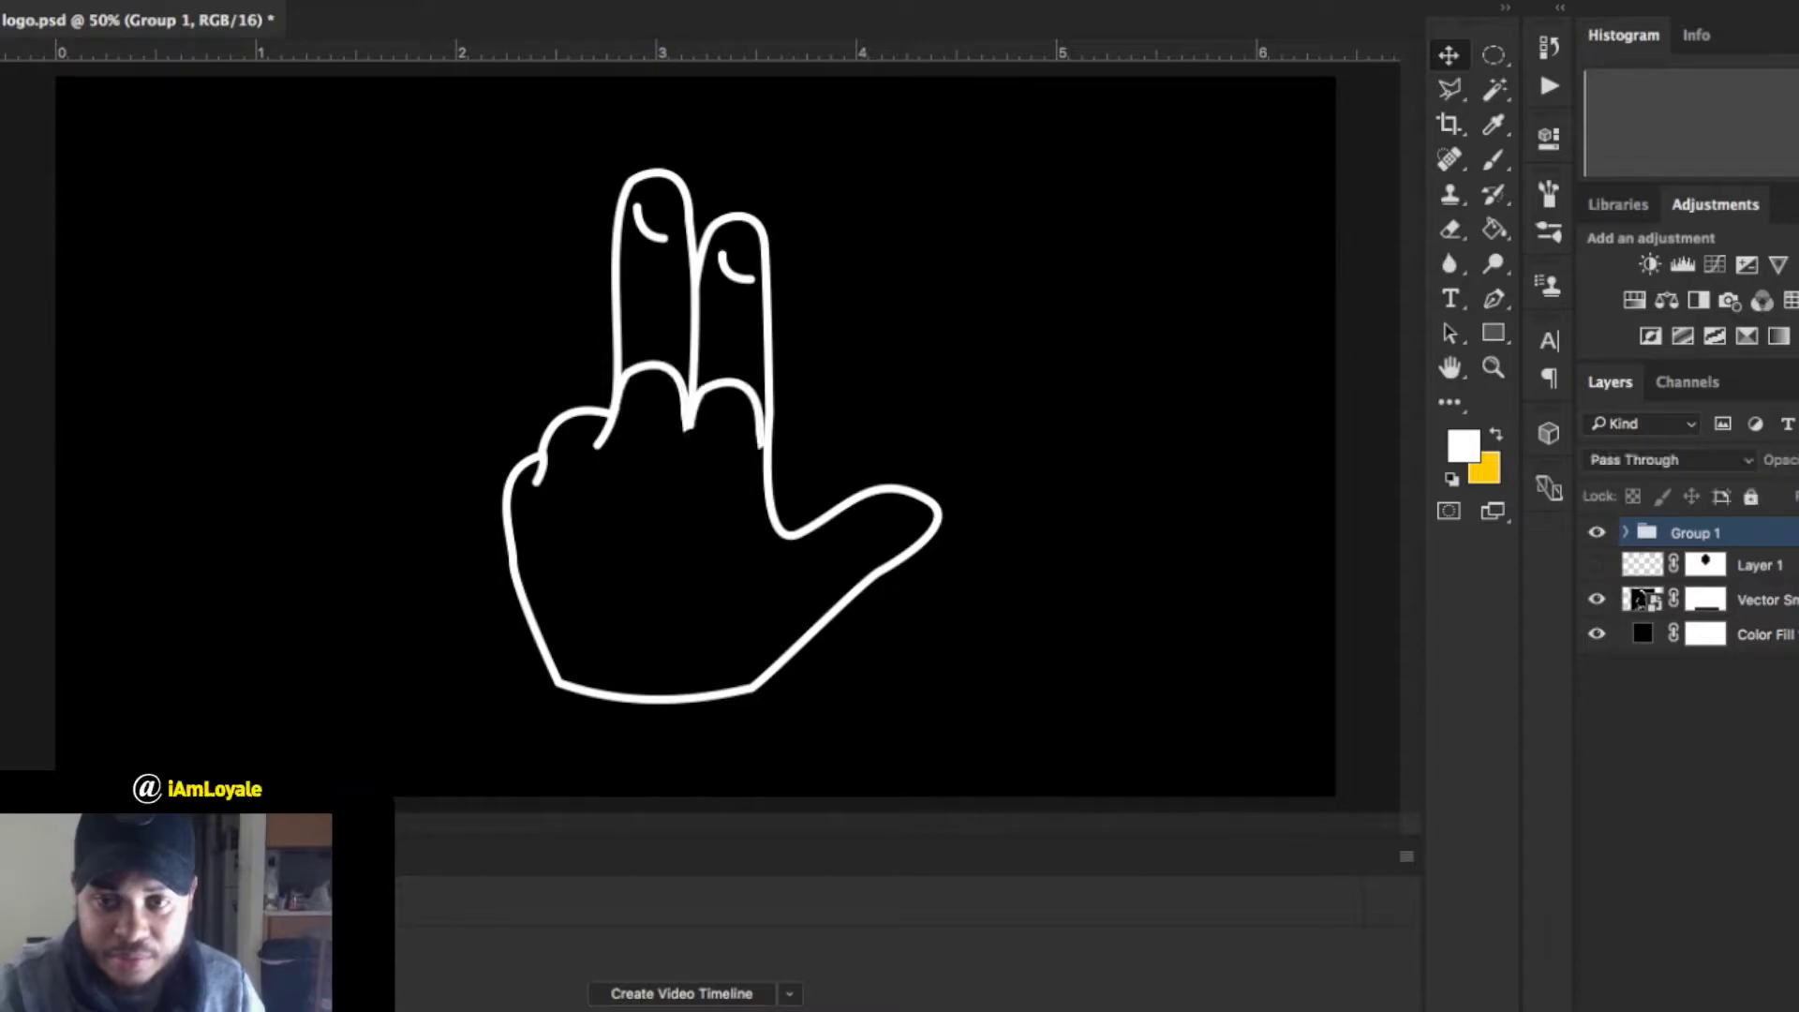
click(1596, 564)
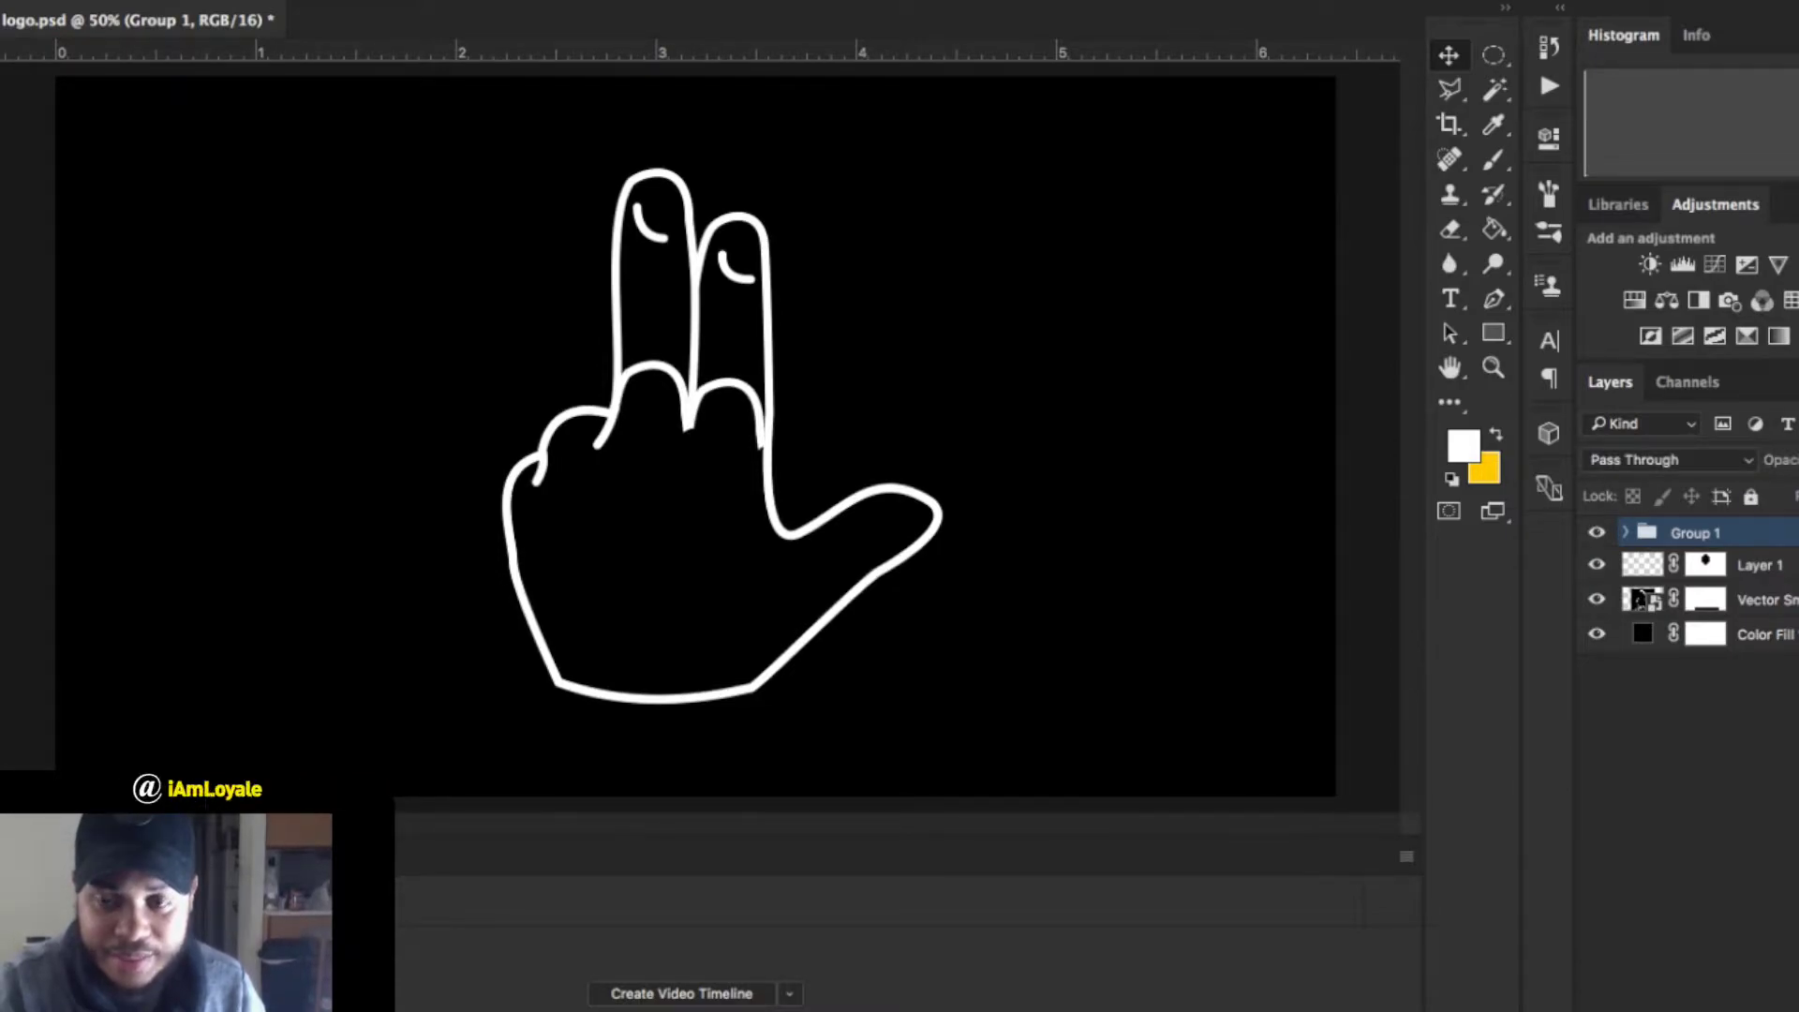
click(1597, 599)
Widen Layer 1 copy 2 in Group 1 on both sides with Free Transform so the second fingertip meets the hand's outline.
click(1624, 532)
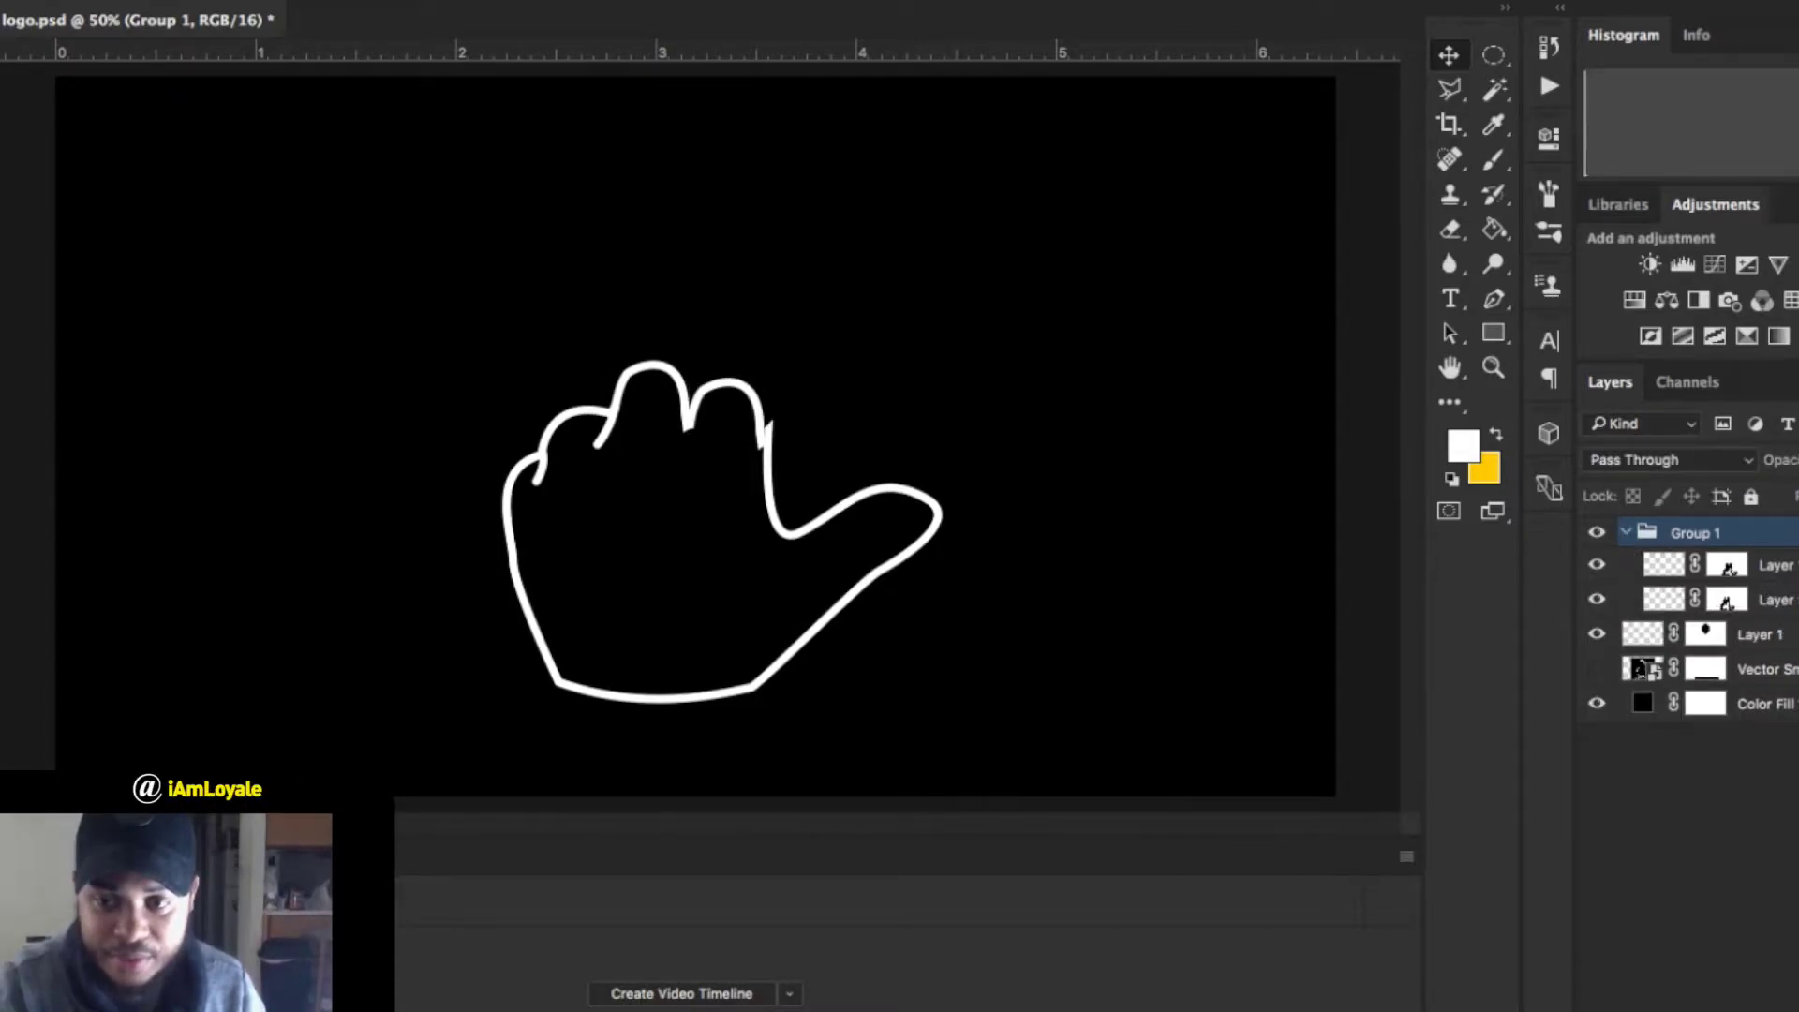
click(1596, 598)
click(1597, 599)
click(1596, 564)
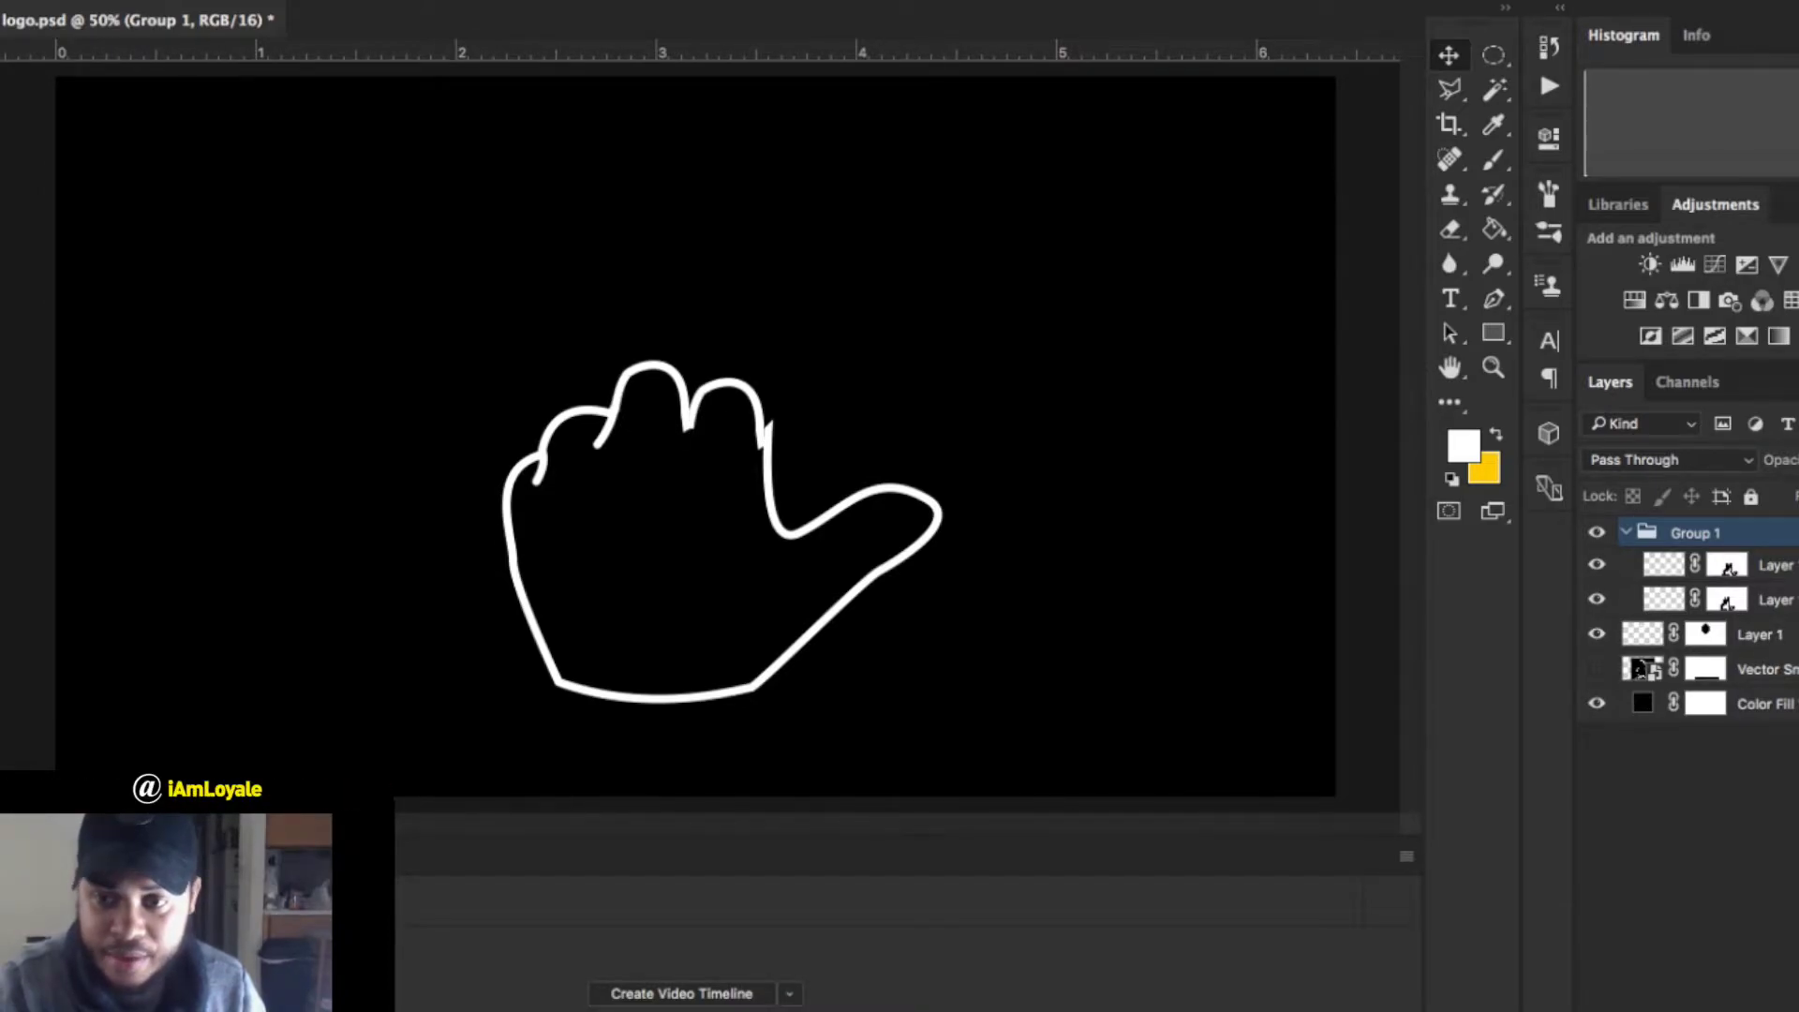
click(1773, 564)
key(super+t)
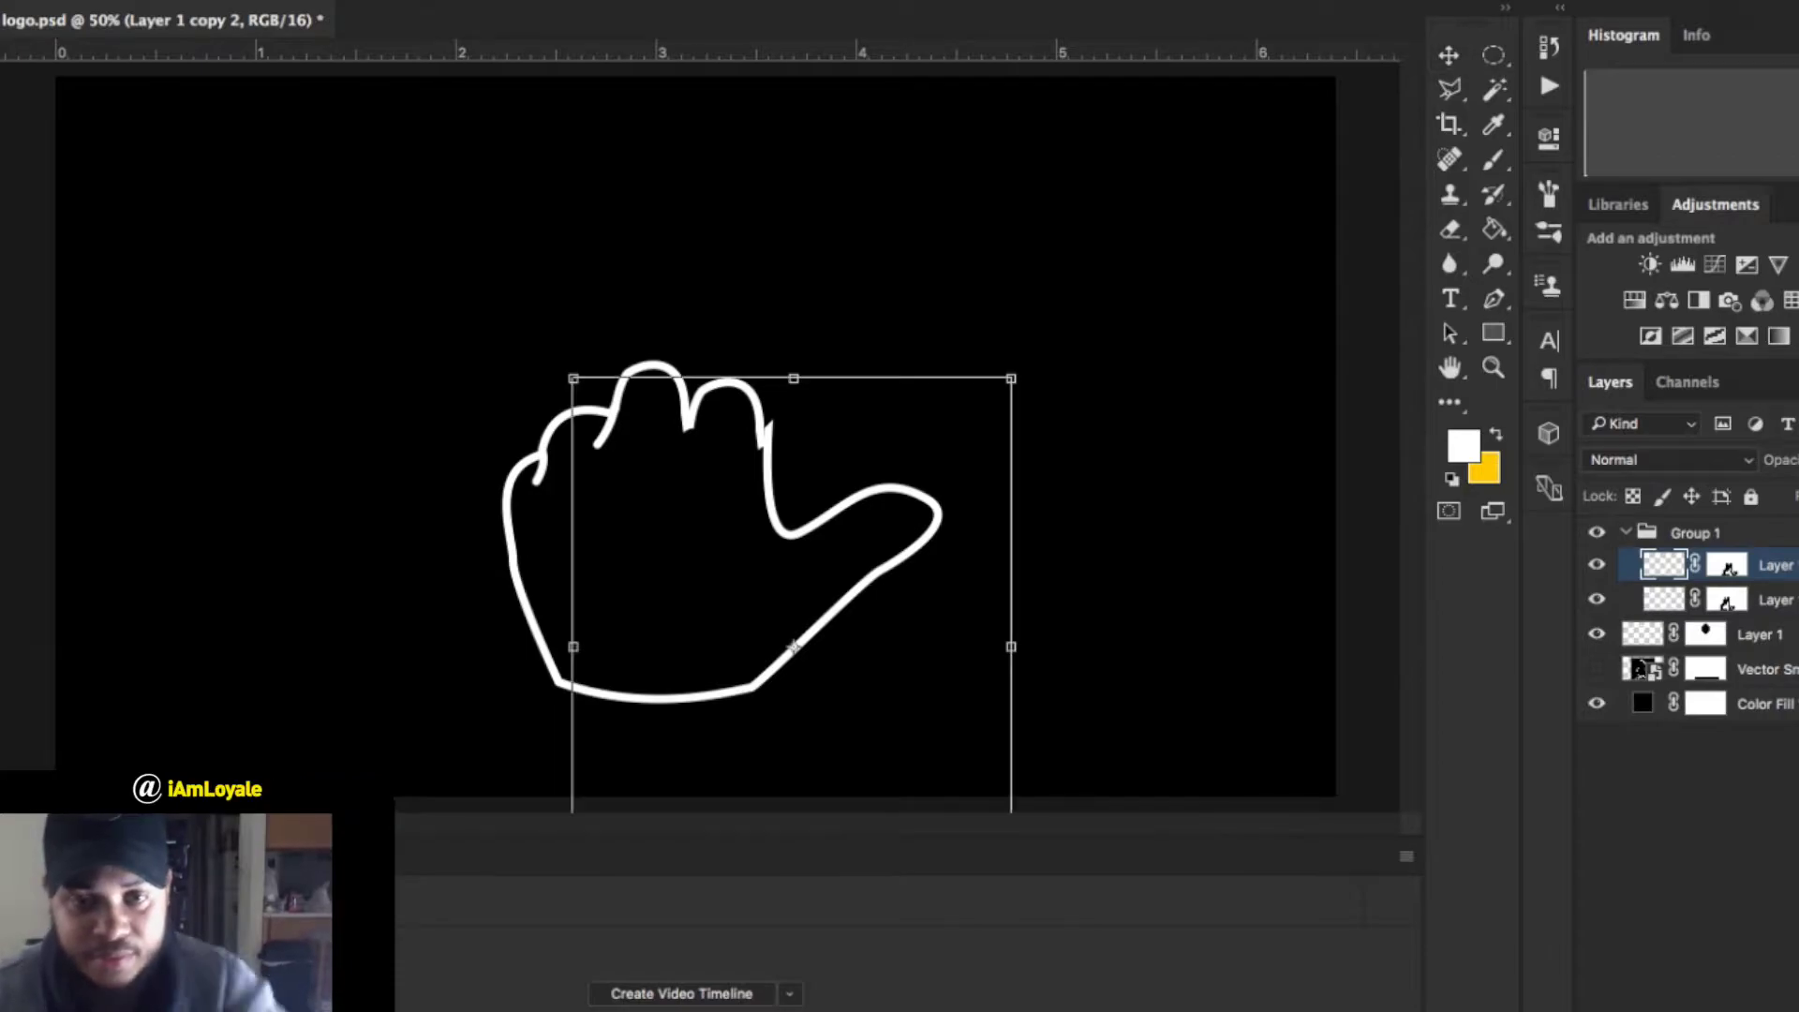
drag(1011, 646, 1027, 647)
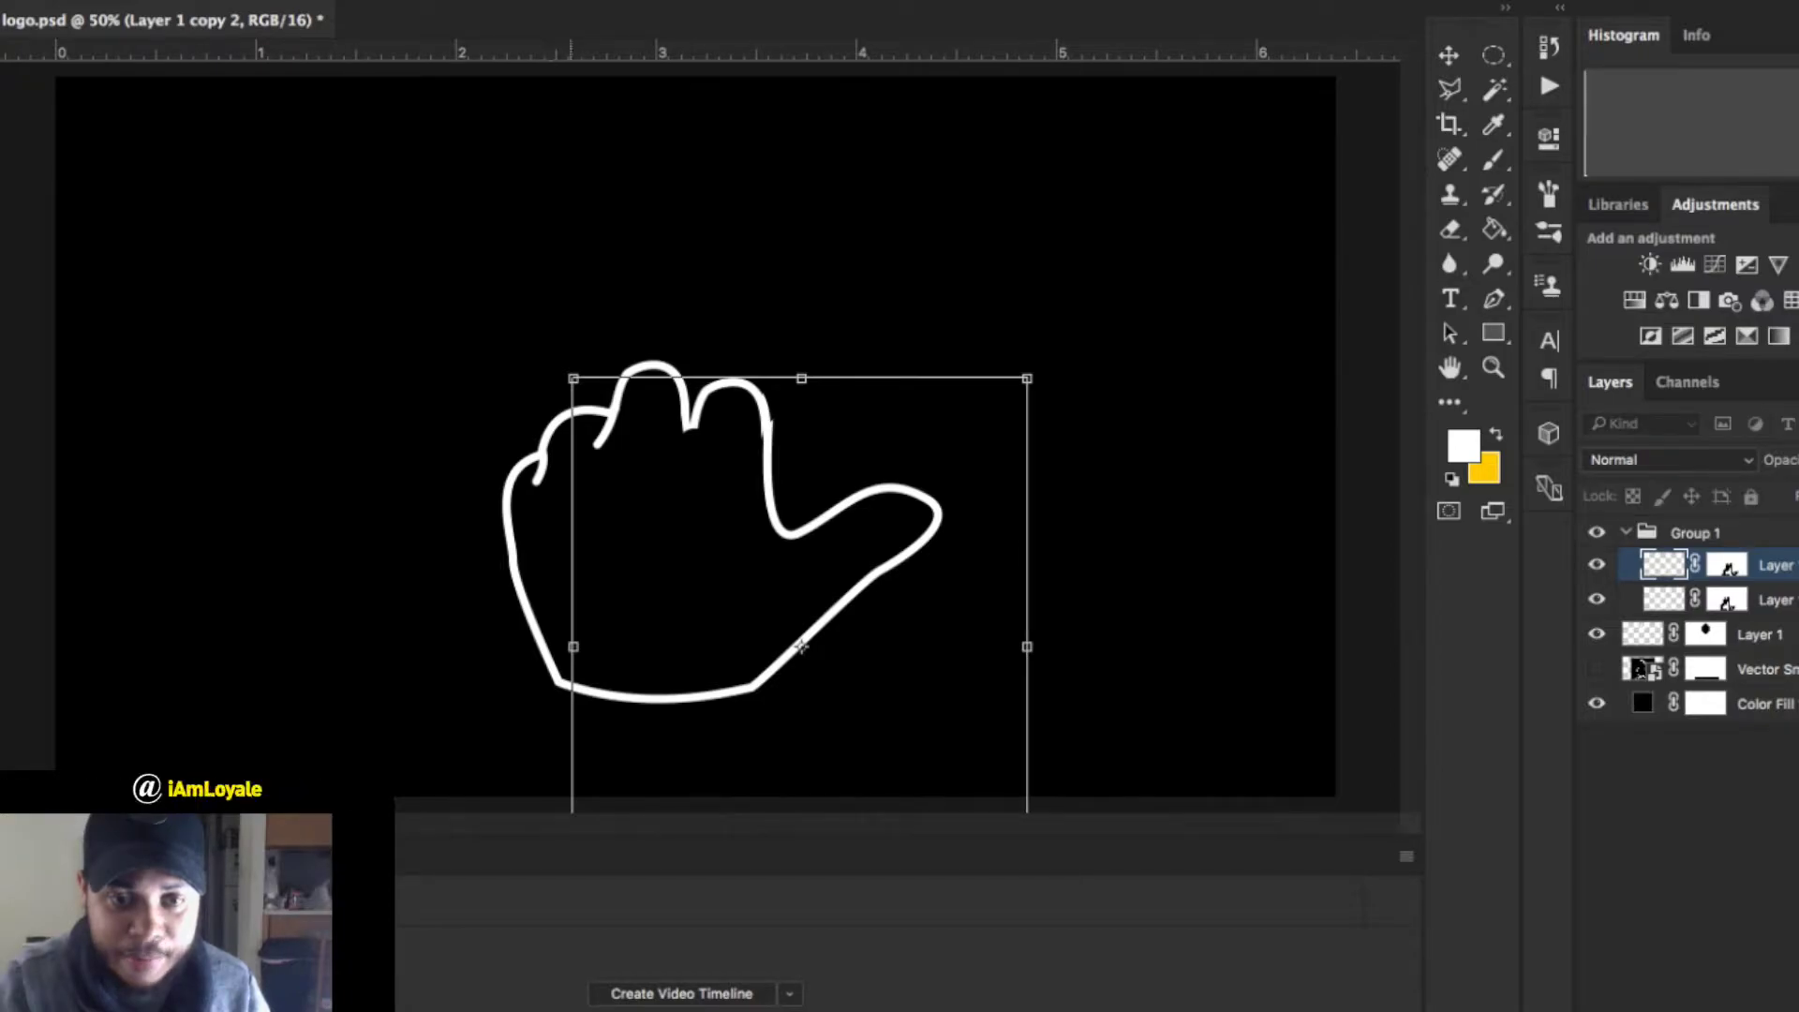
drag(574, 647, 562, 647)
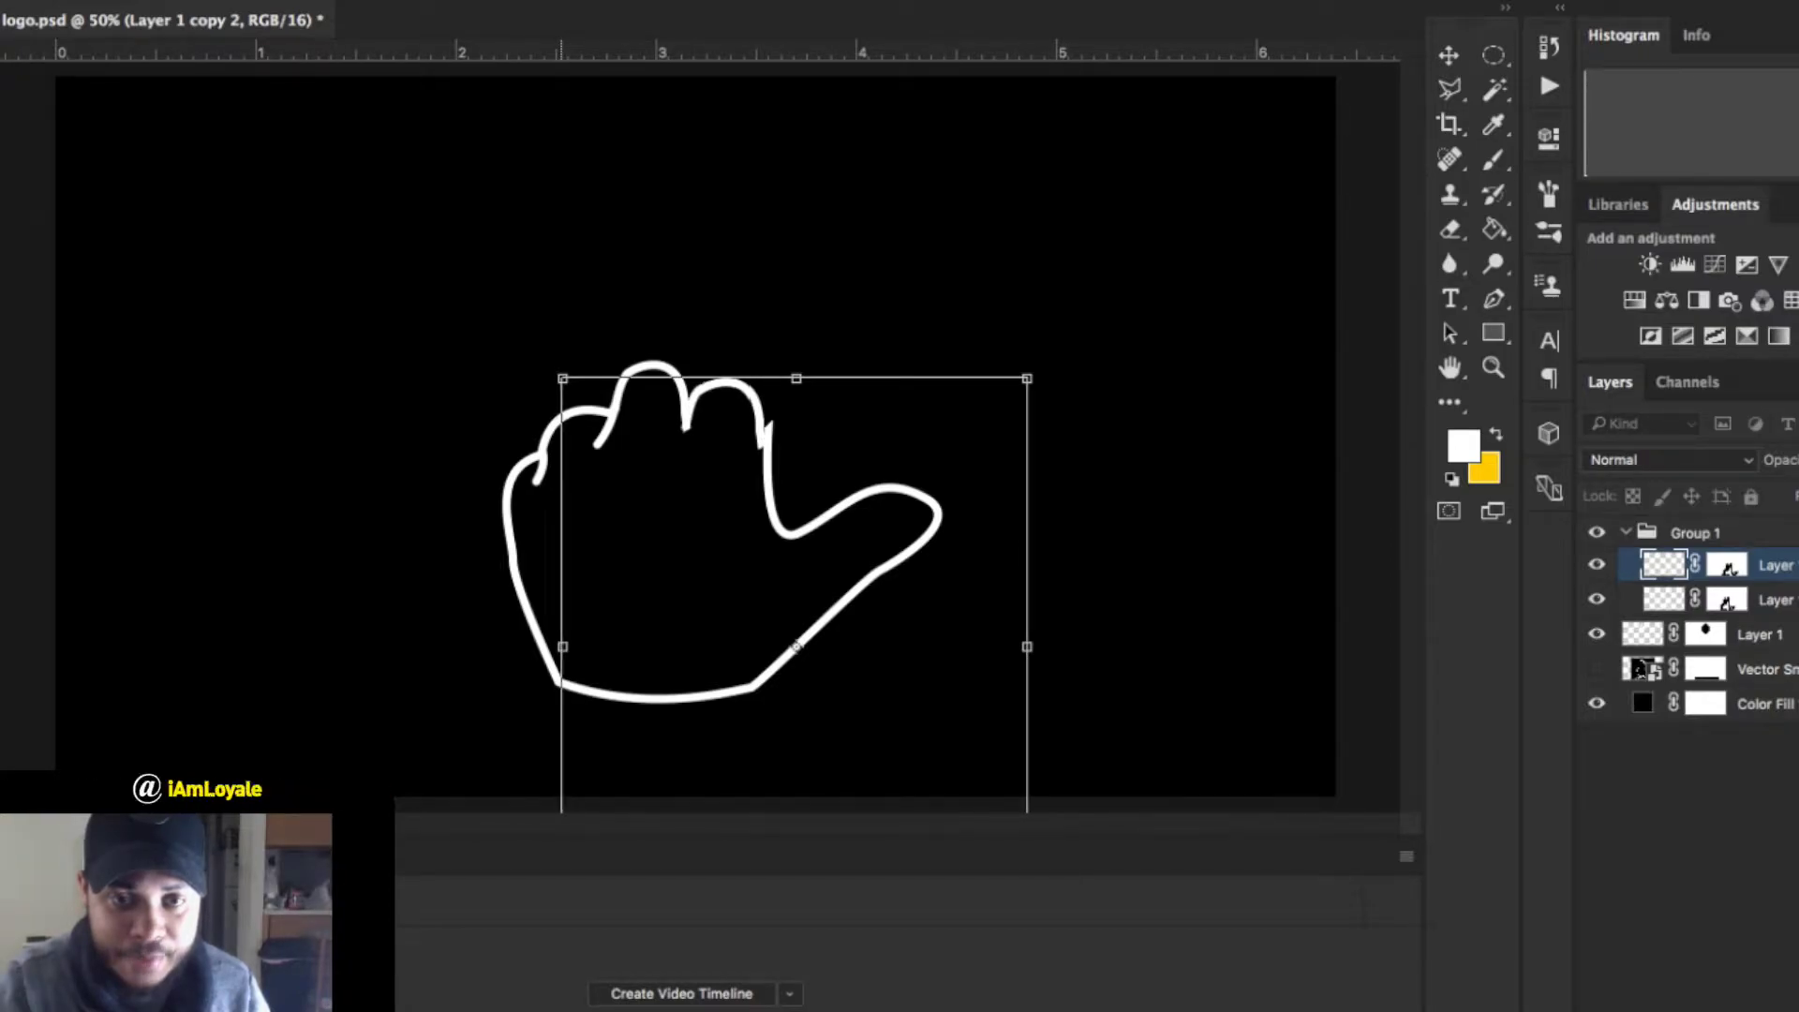
drag(1031, 646, 1039, 647)
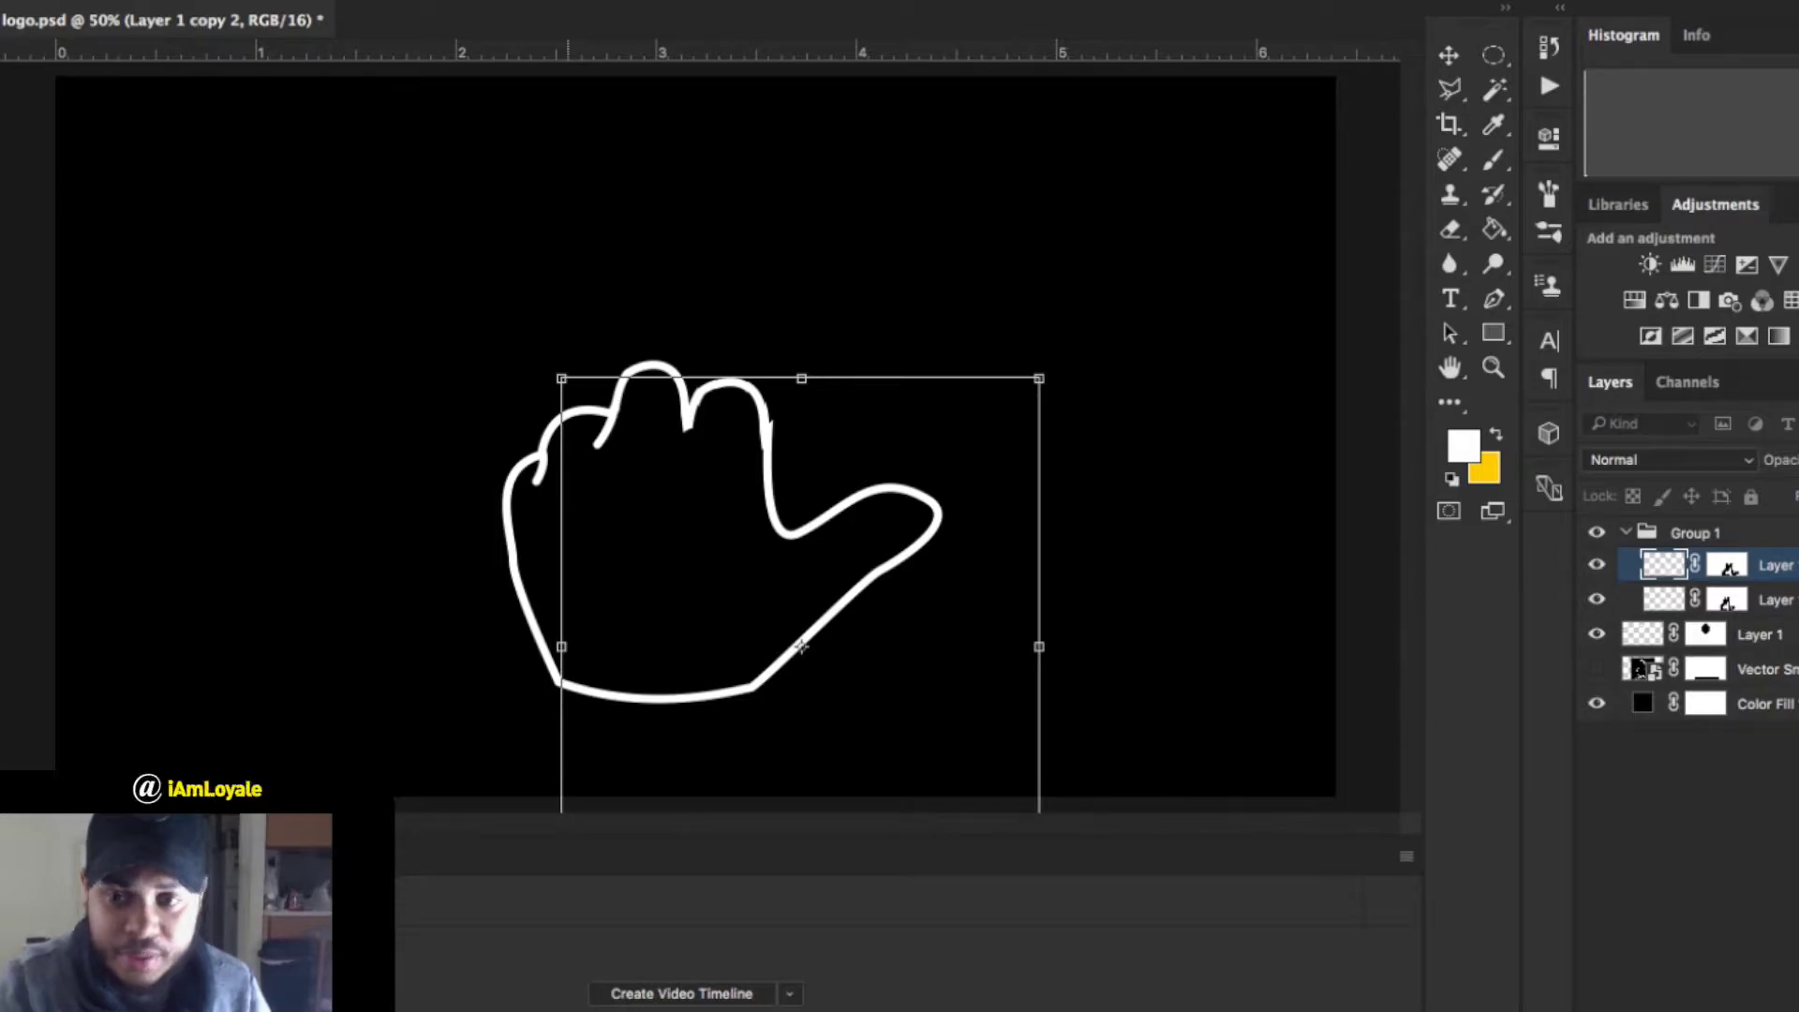
key(Return)
Brush black on the Layer 1 mask to remove the leftover spike where the second fingertip joins the hand's thumb-side outline.
click(1727, 600)
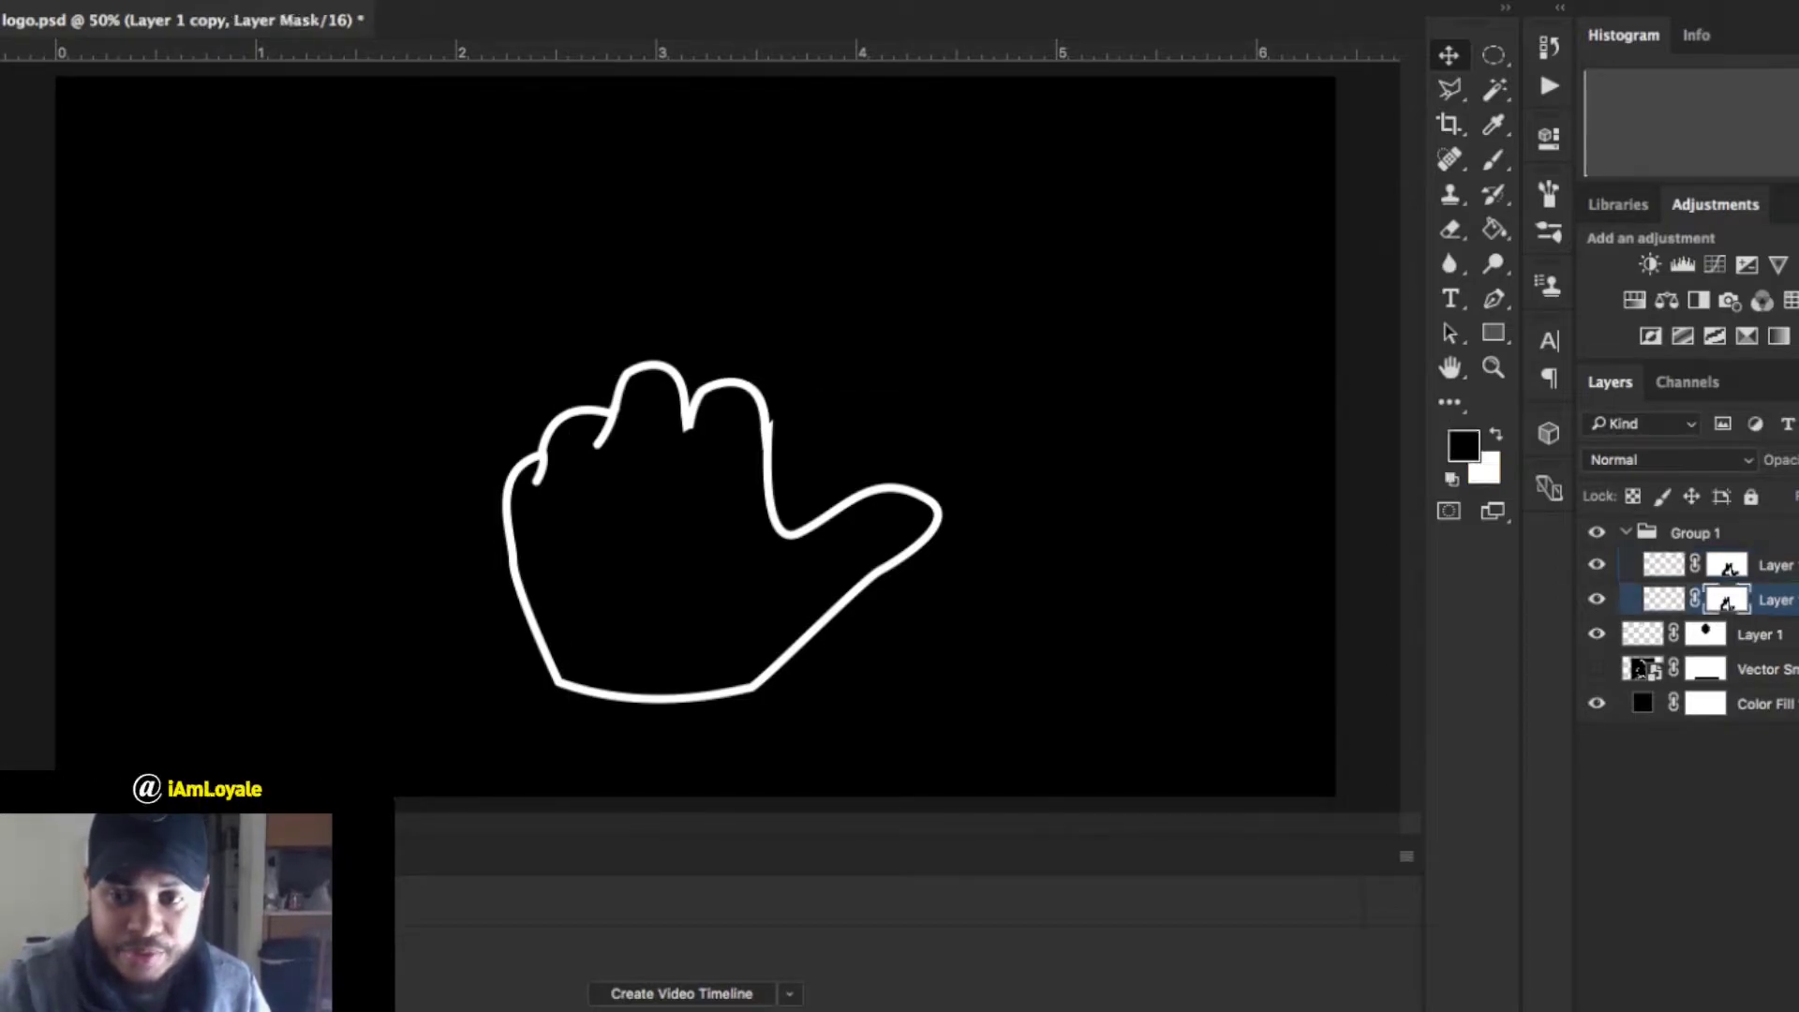
key(ctrl+plus)
key(ctrl+plus)
key(ctrl+plus)
key(ctrl+plus)
key(ctrl+plus)
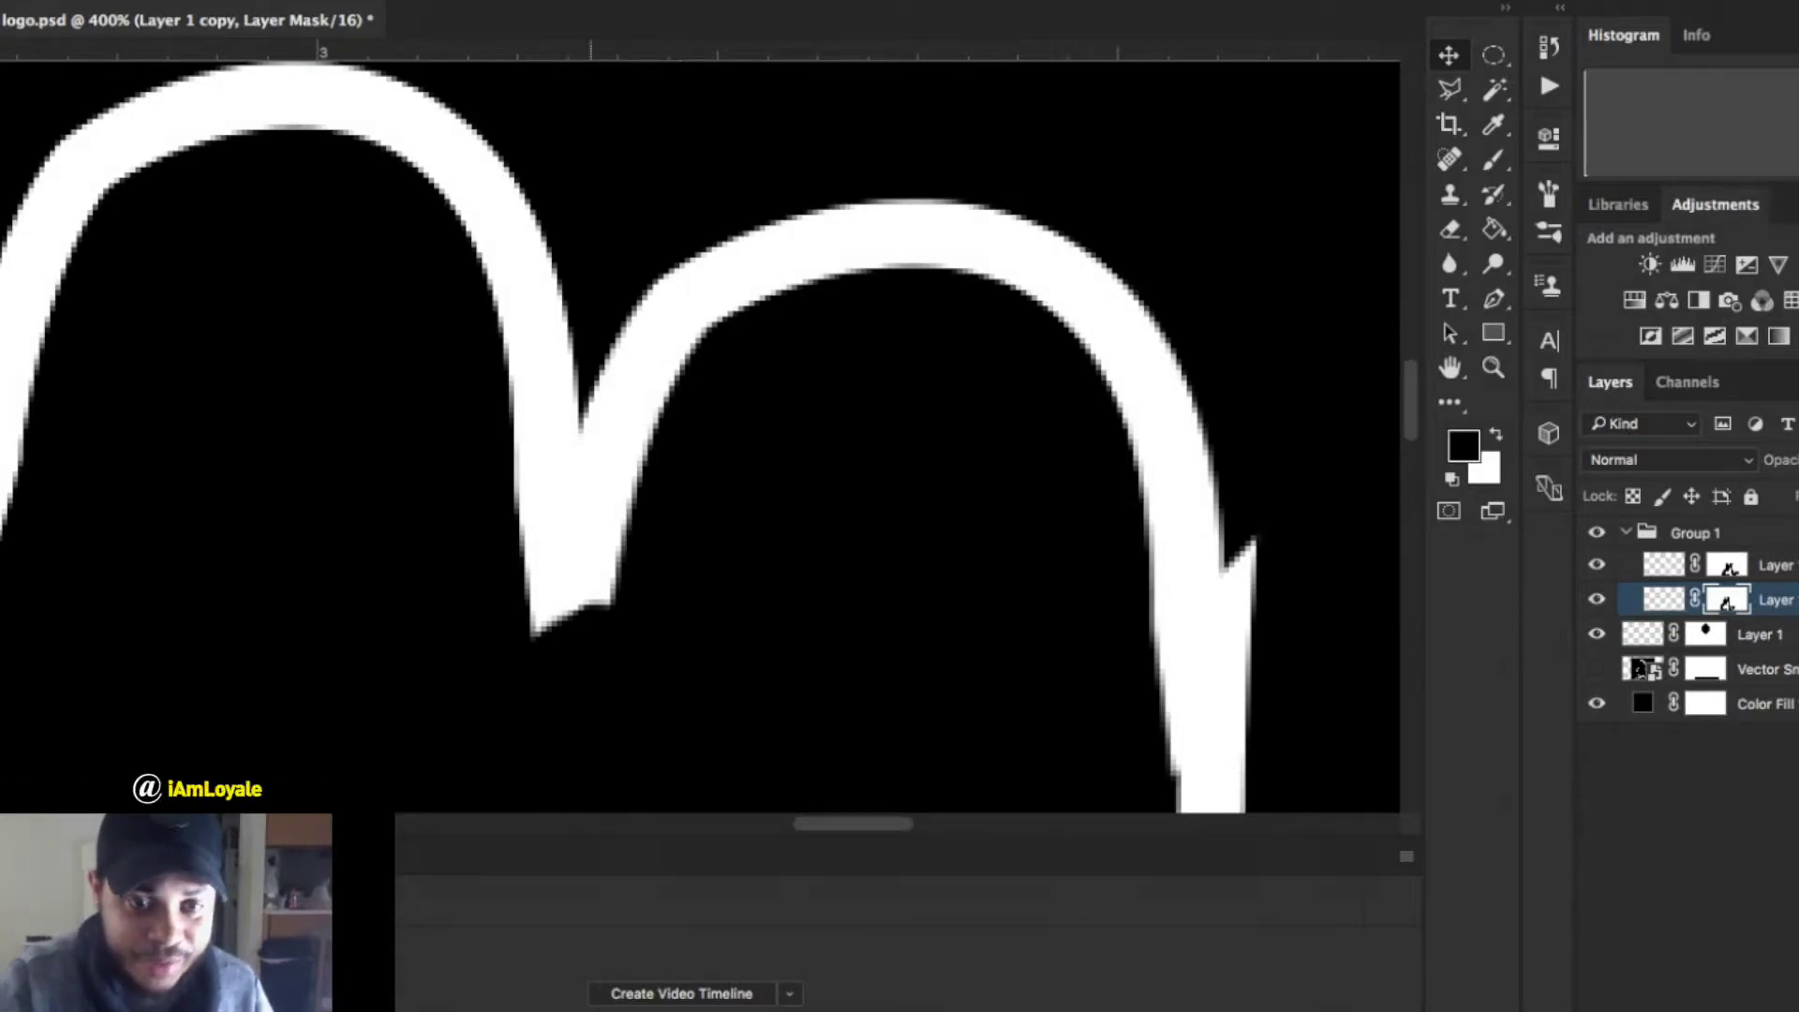
scroll(700, 436, down, 3)
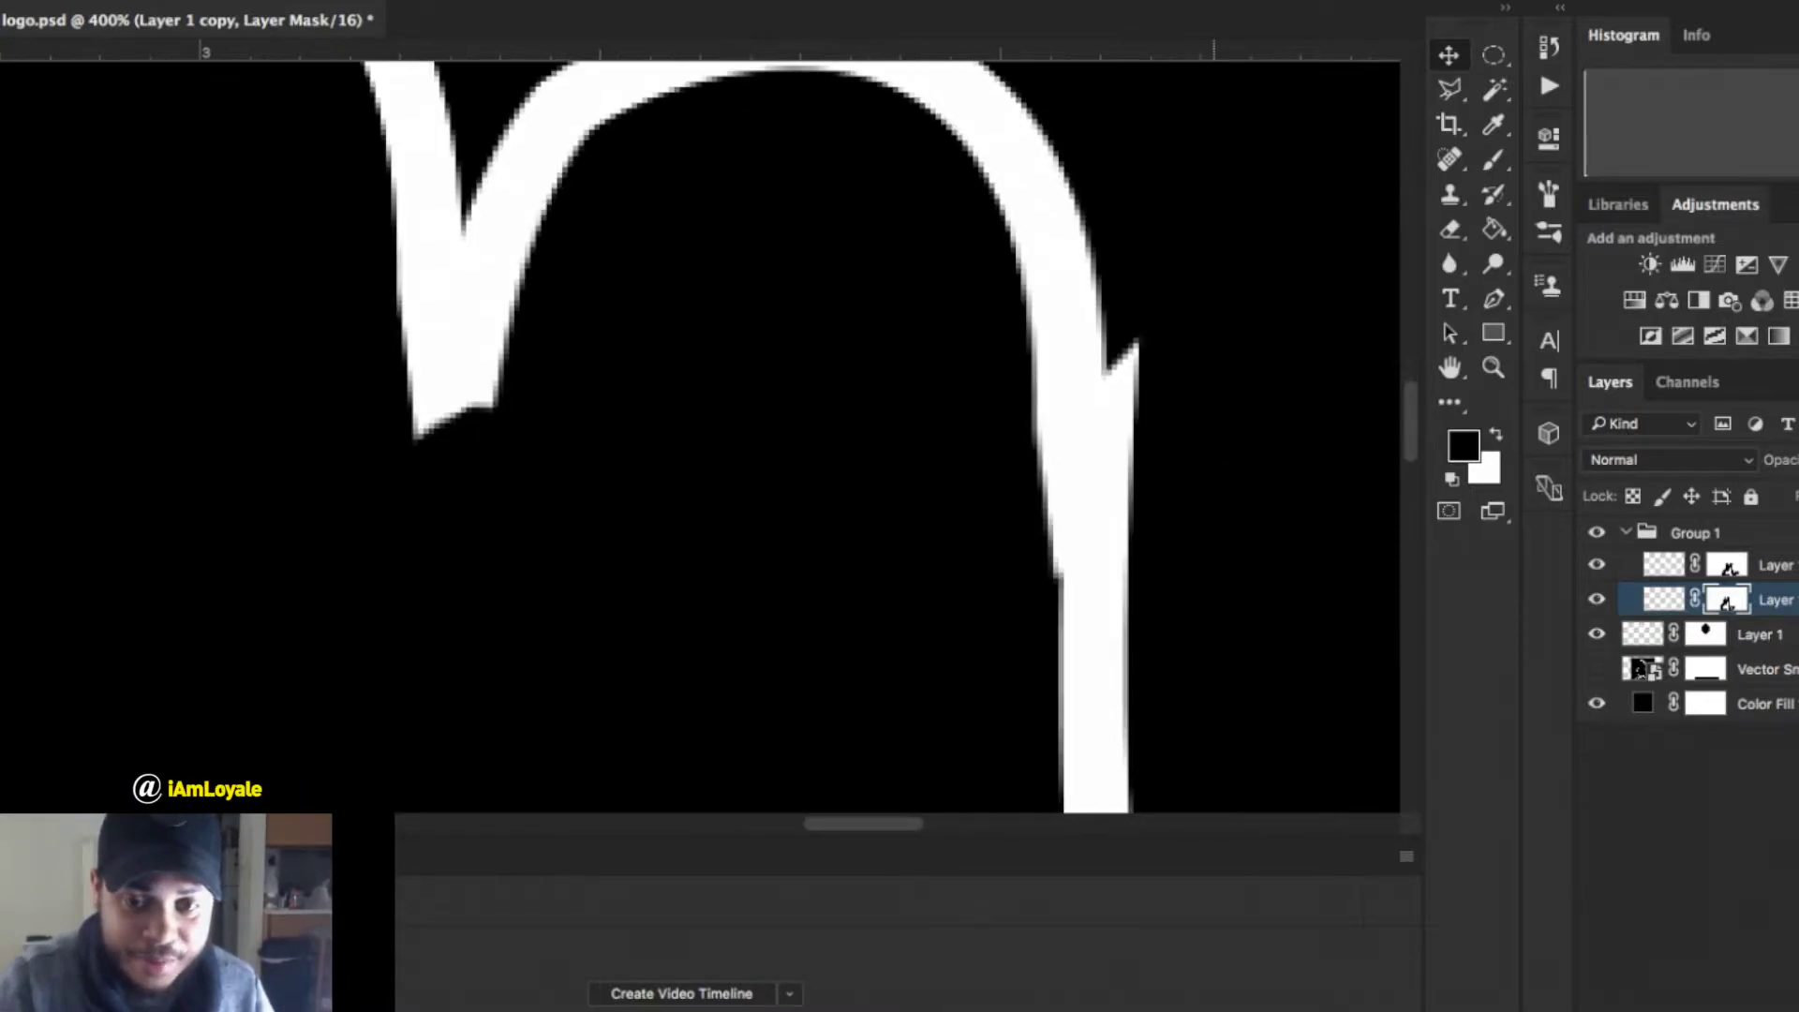
scroll(700, 436, up, 4)
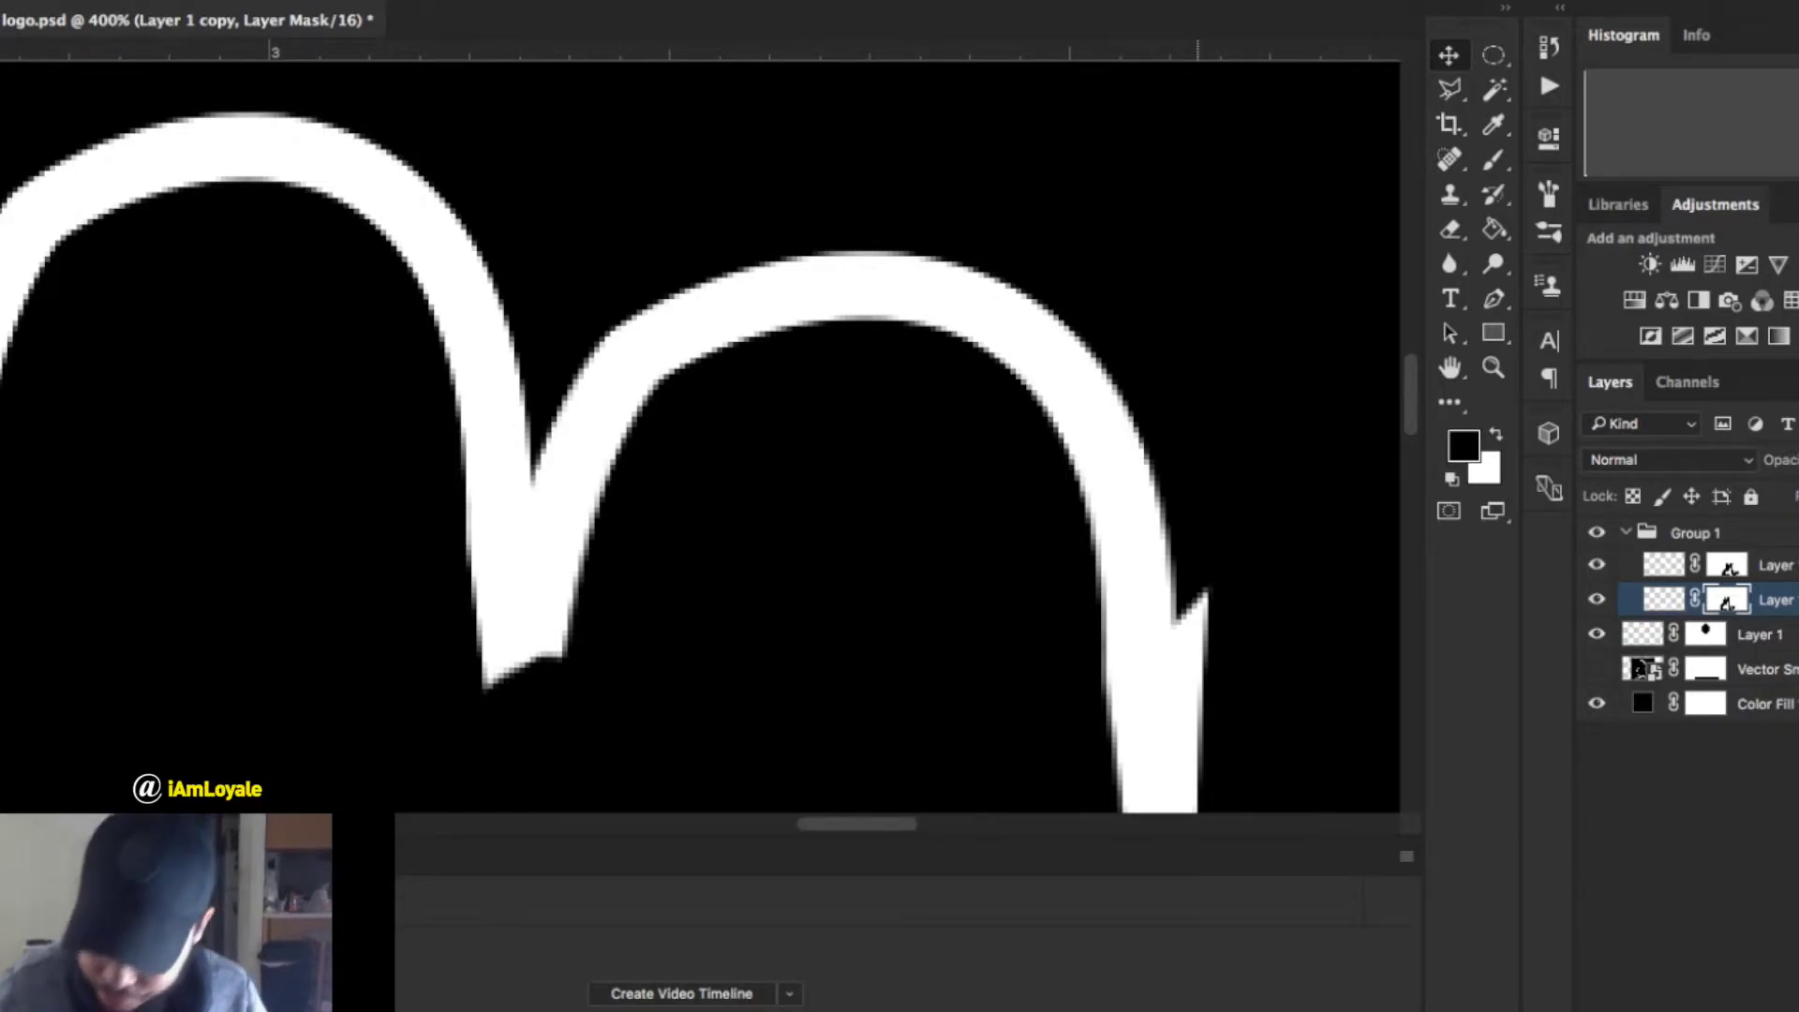
click(1705, 633)
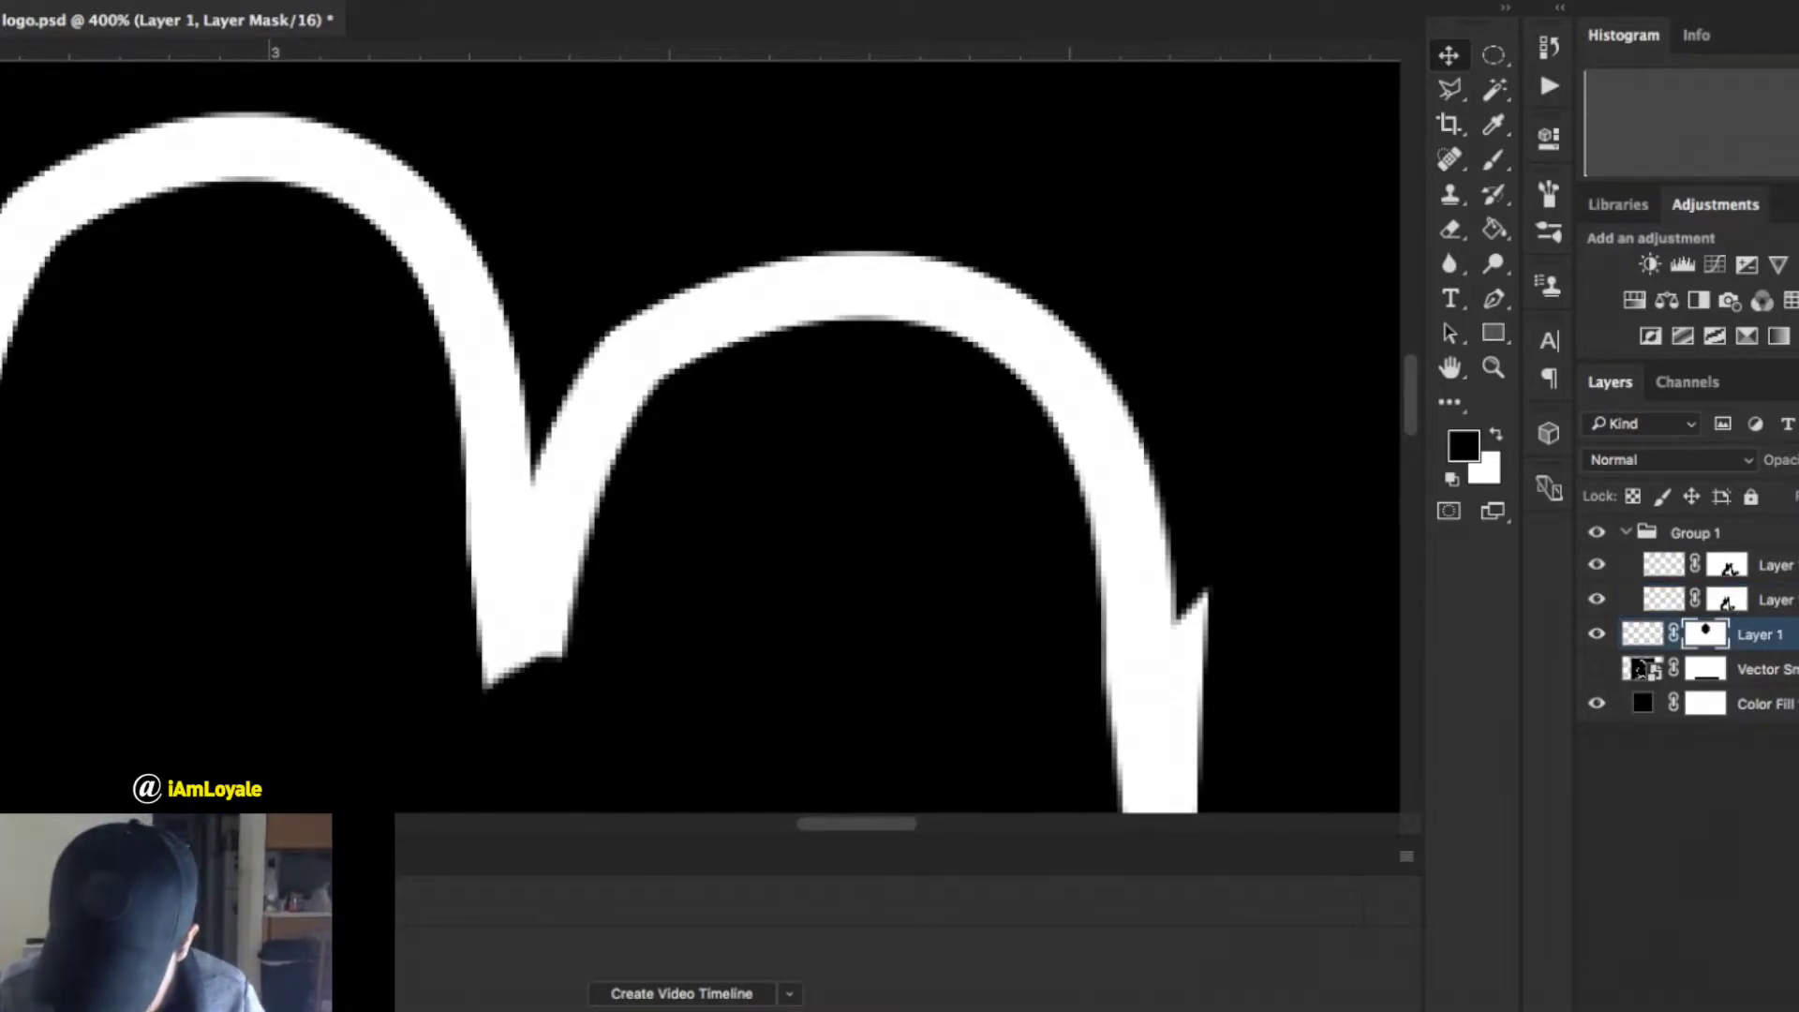
key(b)
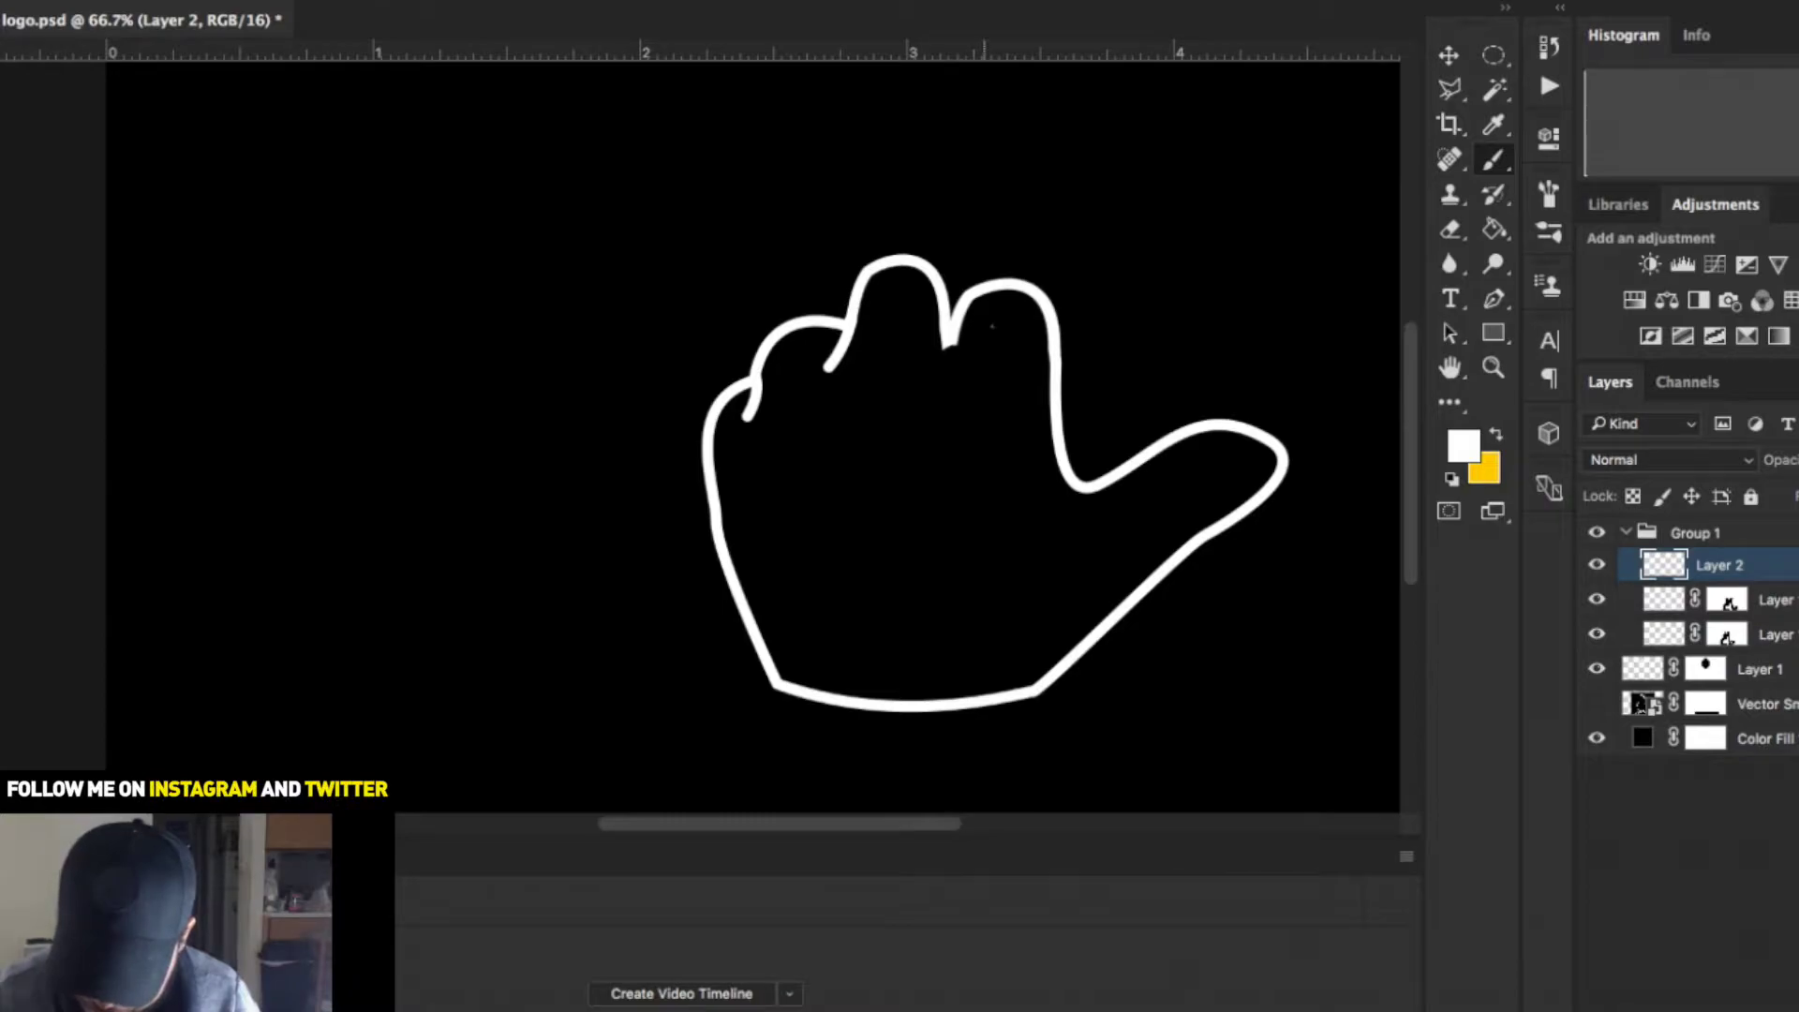
On a new layer in Group 1, circle the three line ends between the fingers and label the largest circle "straight" with an arrow.
mouse_move(992, 326)
mouse_down()
mouse_move(916, 367)
mouse_move(998, 365)
mouse_move(983, 321)
mouse_up()
mouse_move(854, 359)
mouse_down()
mouse_move(845, 377)
mouse_move(798, 367)
mouse_move(858, 359)
mouse_move(768, 401)
mouse_up()
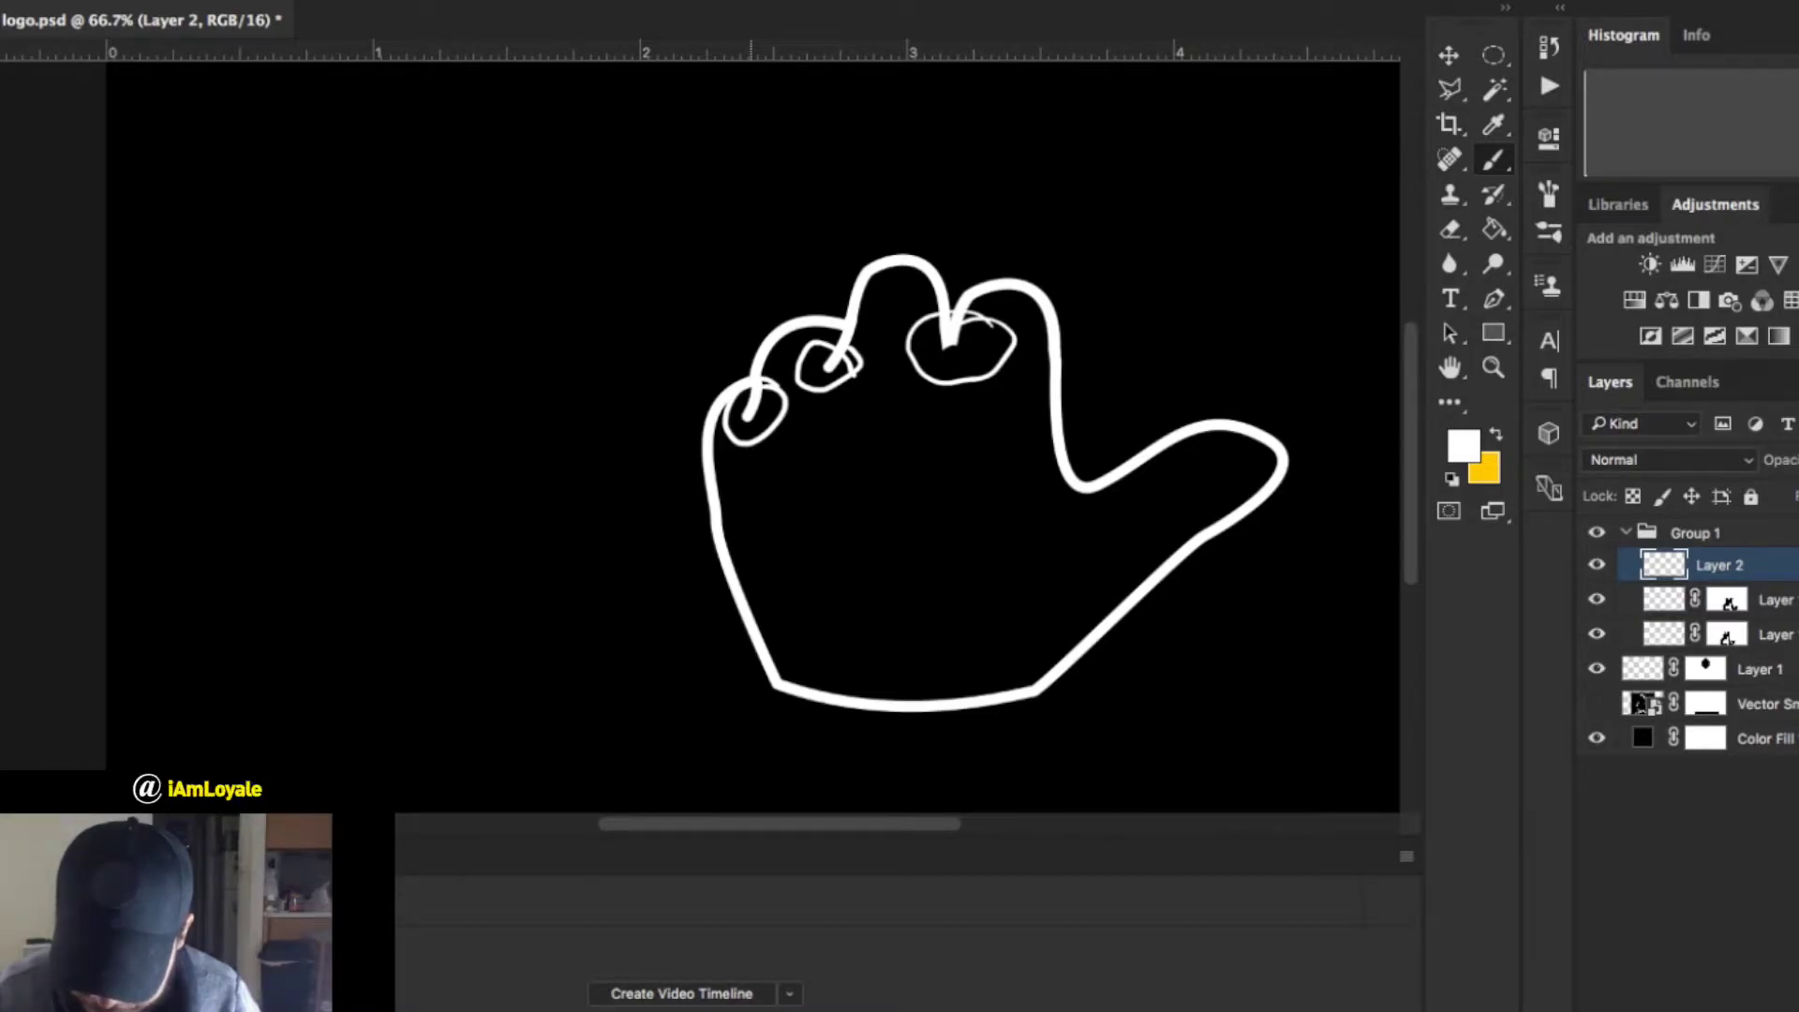
mouse_move(937, 430)
mouse_down()
mouse_move(972, 440)
mouse_move(959, 493)
mouse_move(924, 527)
mouse_move(930, 562)
mouse_up()
mouse_move(974, 514)
mouse_down()
mouse_move(970, 573)
mouse_move(989, 528)
mouse_up()
mouse_move(1007, 506)
mouse_down()
mouse_move(998, 566)
mouse_move(1019, 527)
mouse_move(1068, 547)
mouse_move(1113, 539)
mouse_up()
drag(1134, 473, 1132, 539)
drag(1095, 511, 1179, 484)
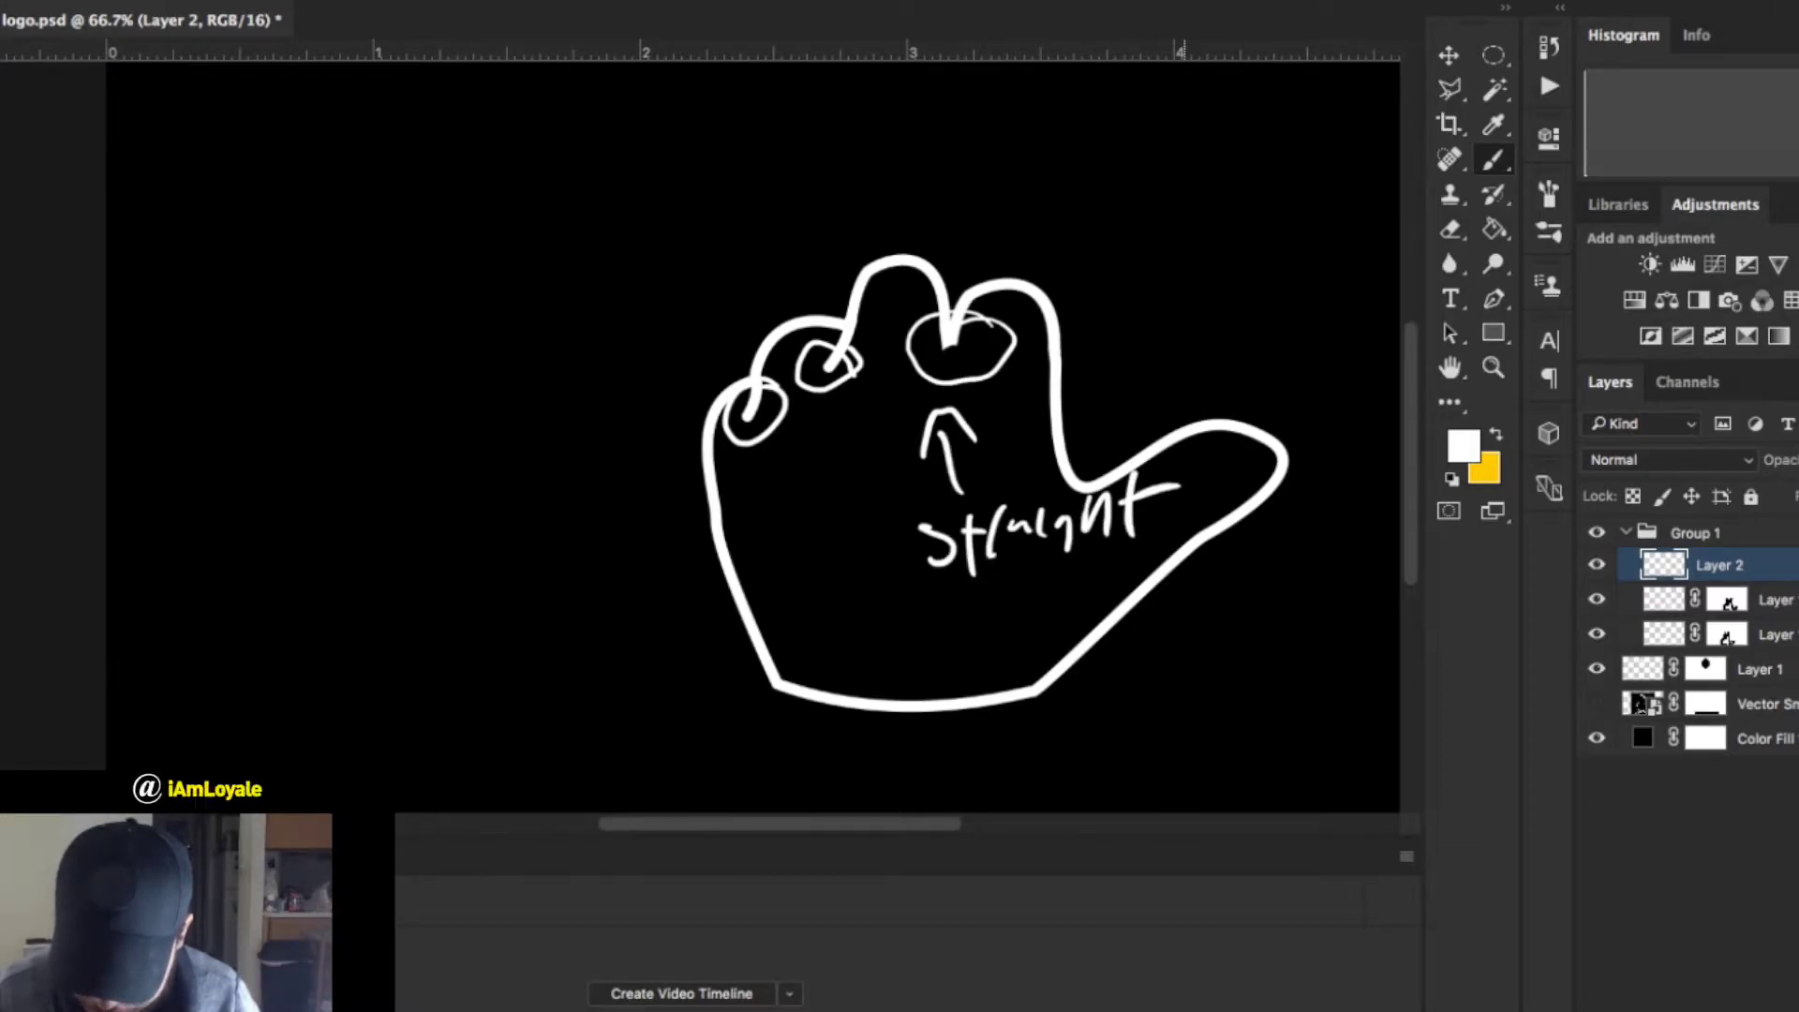
Draw an arrow above the two smaller circles and write "rounded" over the fingers.
drag(724, 373, 768, 352)
mouse_move(656, 176)
mouse_down()
mouse_move(657, 230)
mouse_move(701, 192)
mouse_up()
drag(710, 190, 888, 167)
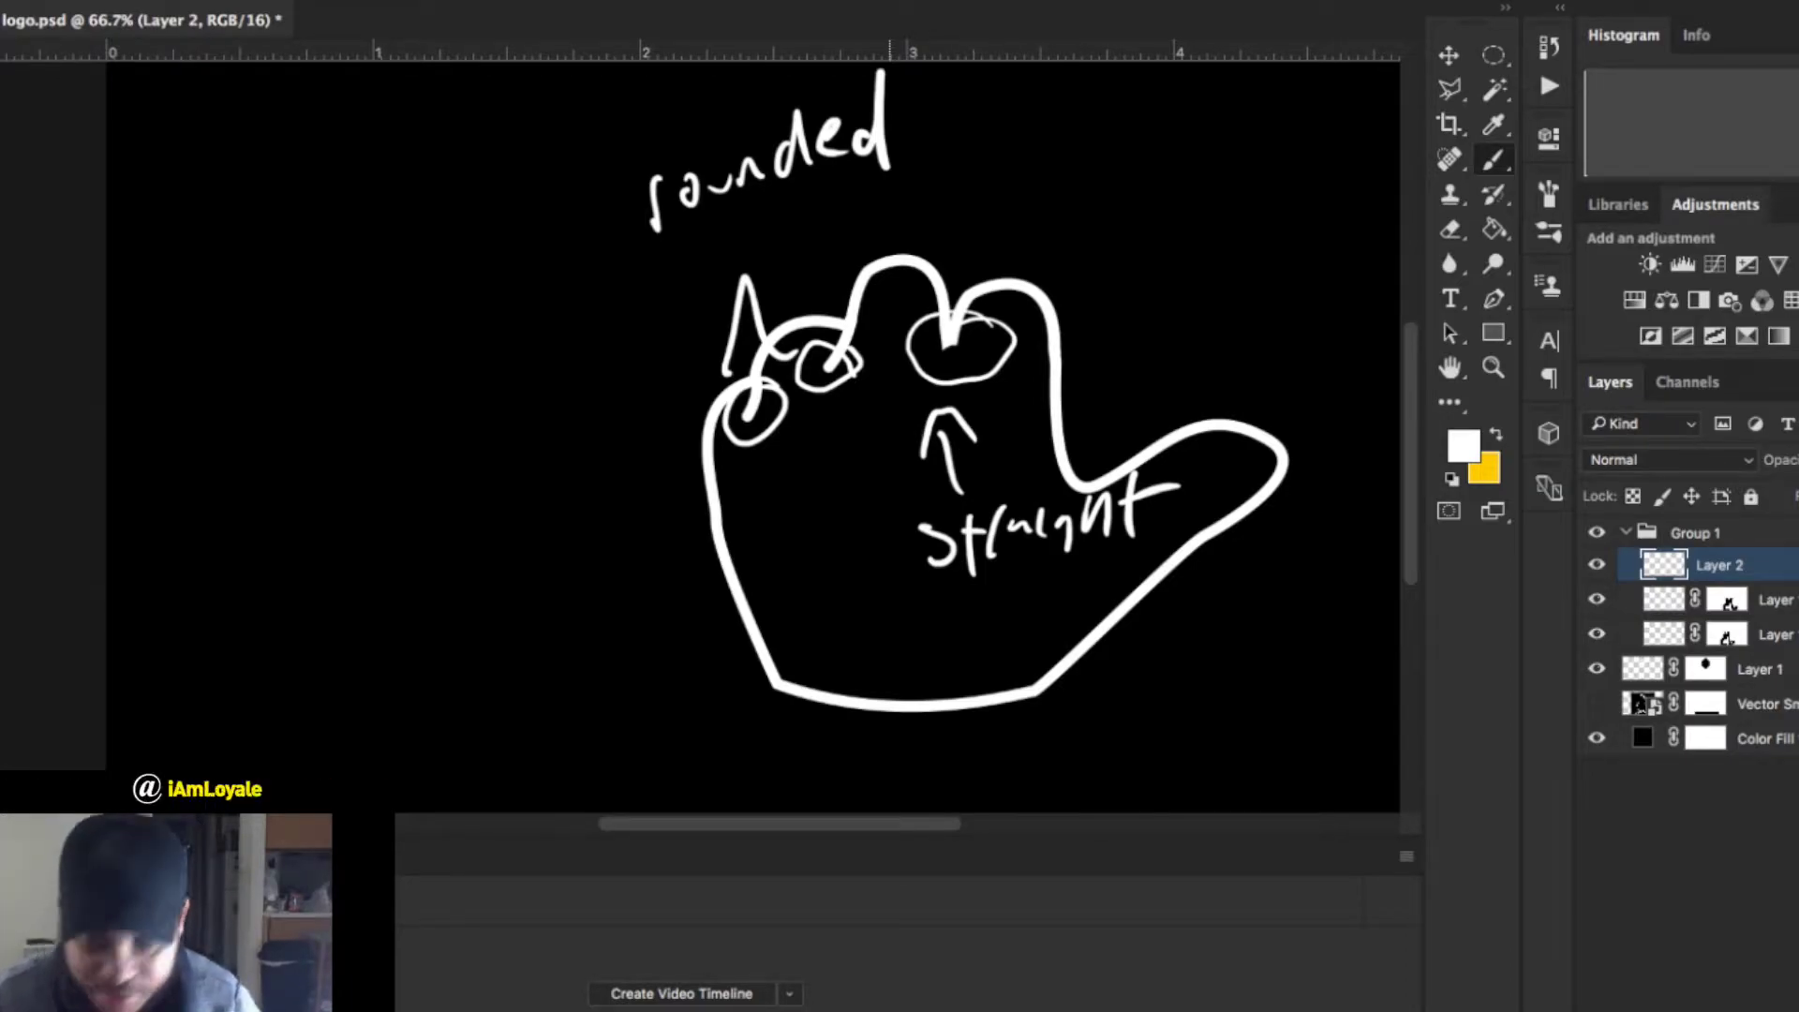
Add a new layer above Layer 1 copy 2 in Group 1 and hide the annotations on Layer 2.
click(1774, 600)
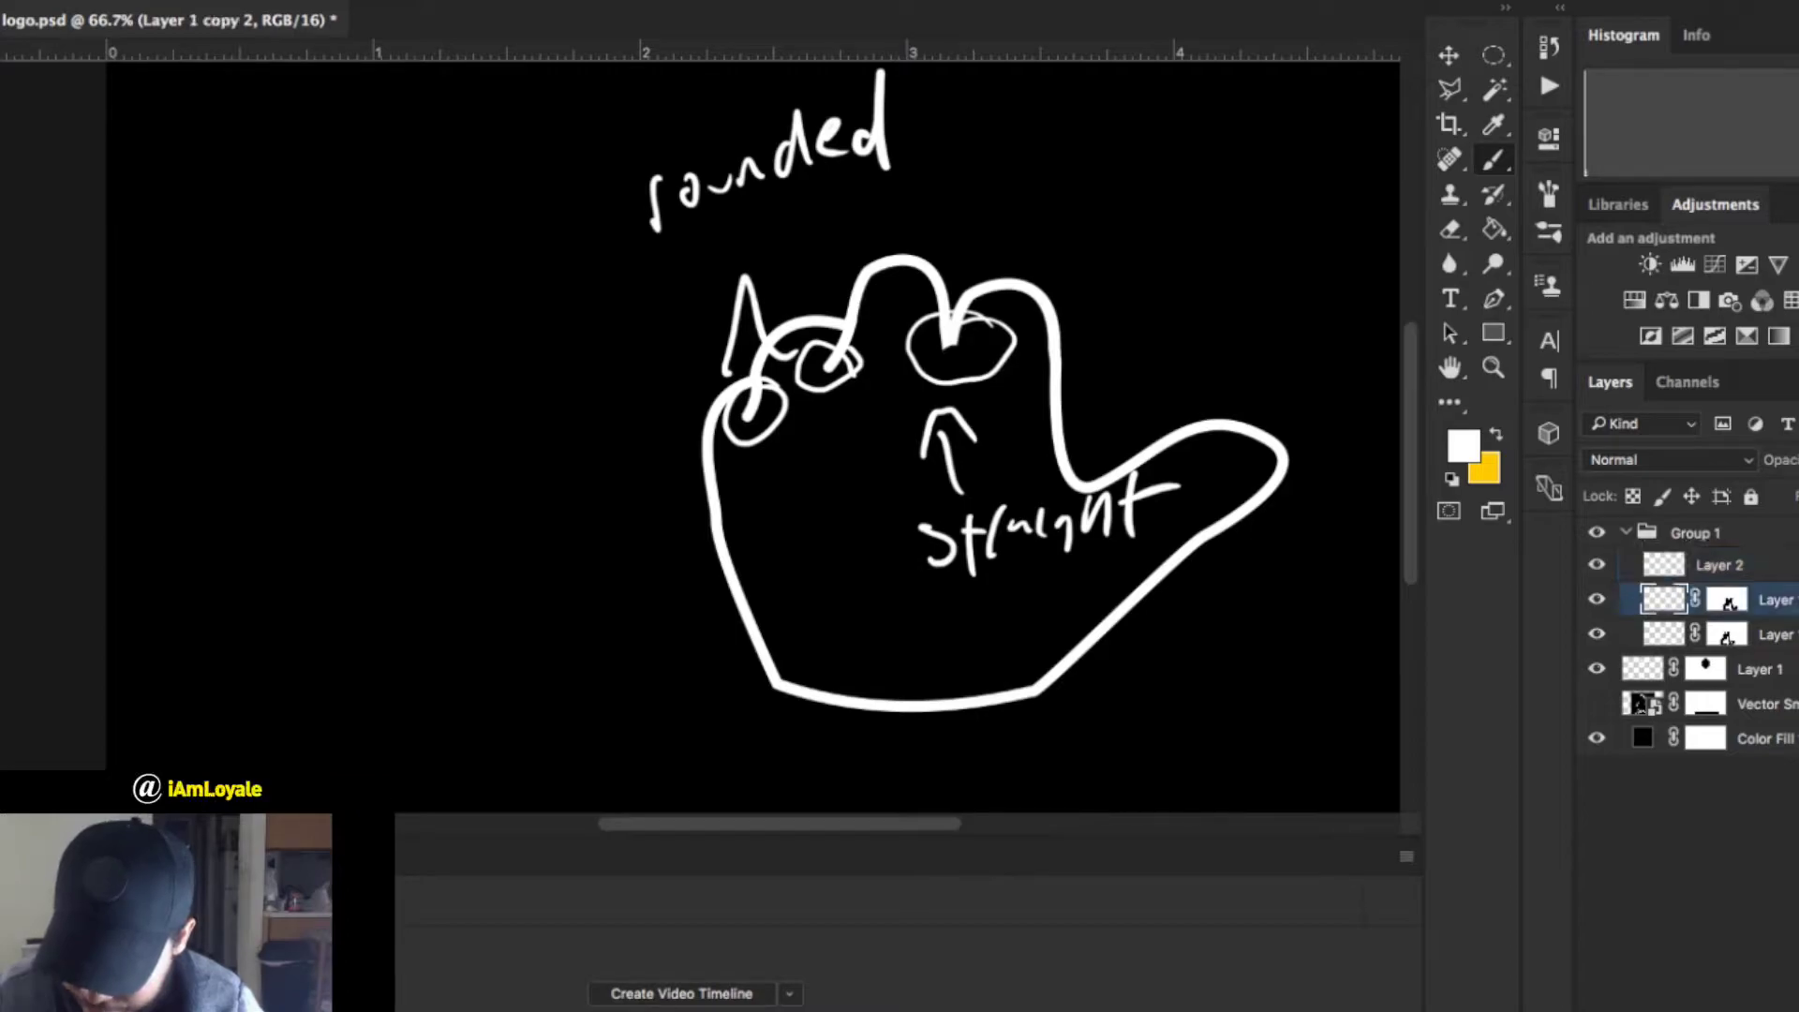
key(alt+shift+super+n)
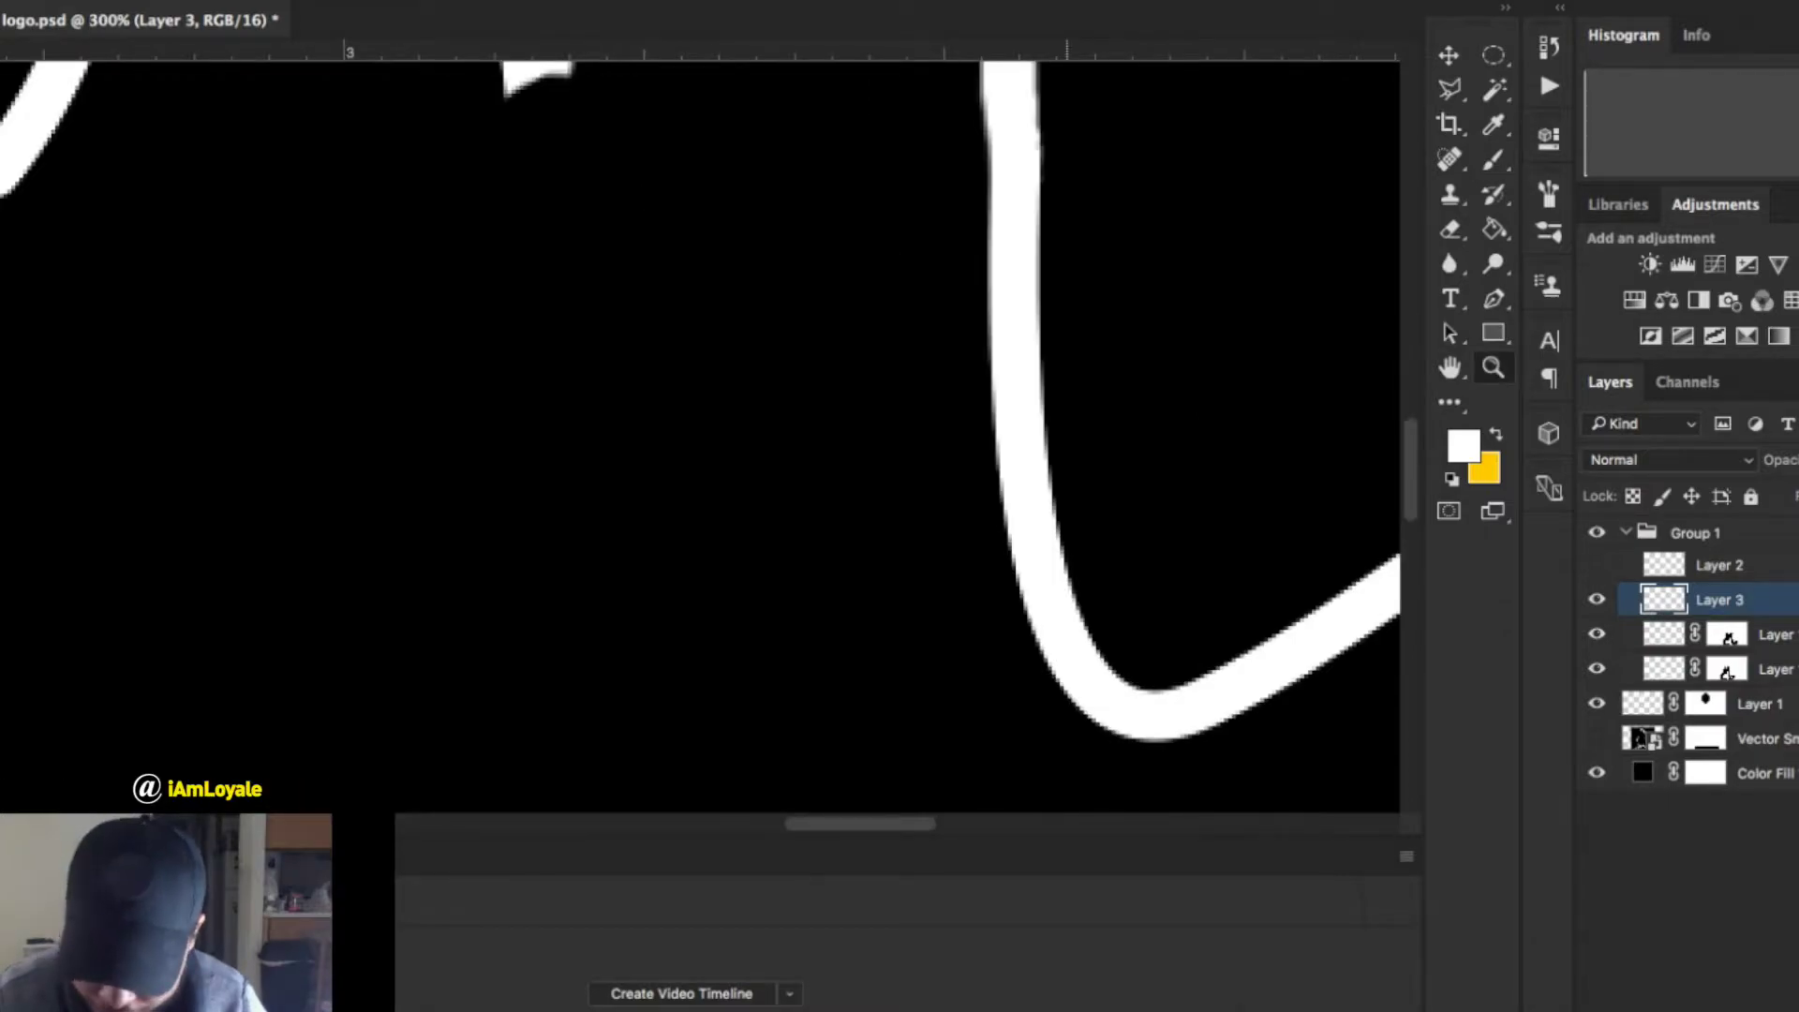
scroll(700, 437, up, 5)
scroll(700, 436, up, 1)
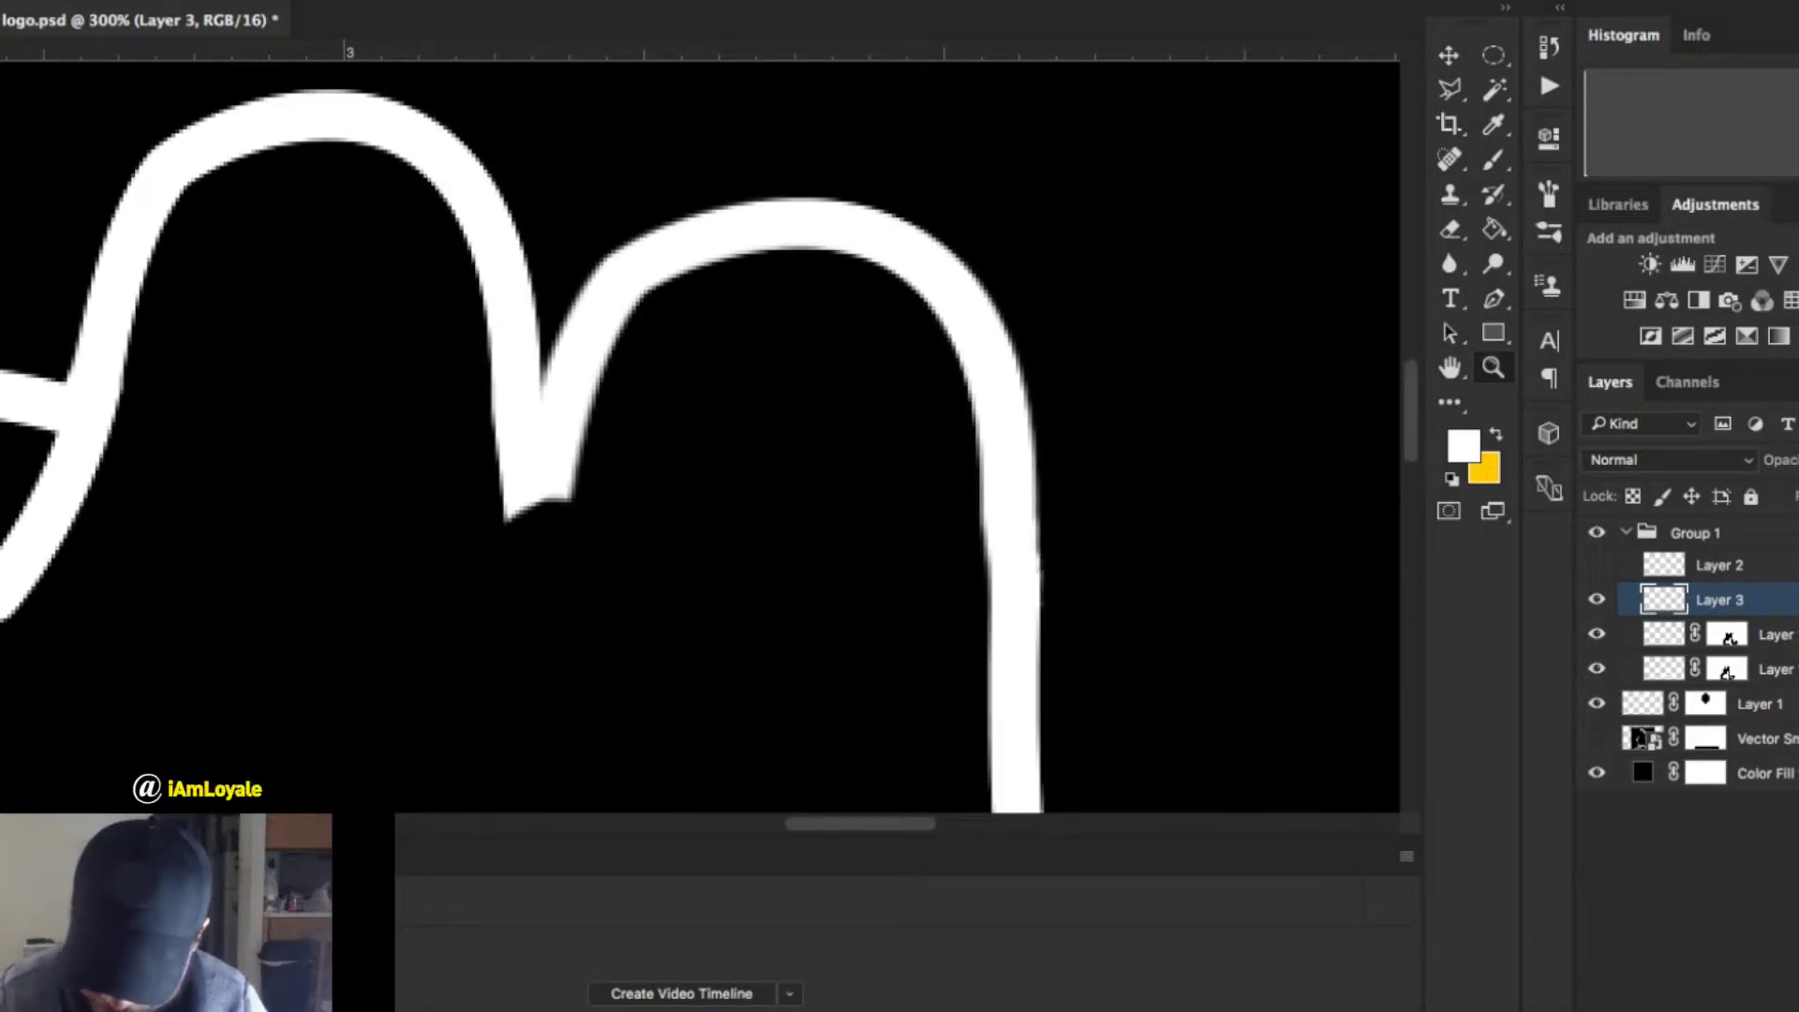
scroll(700, 431, left, 10)
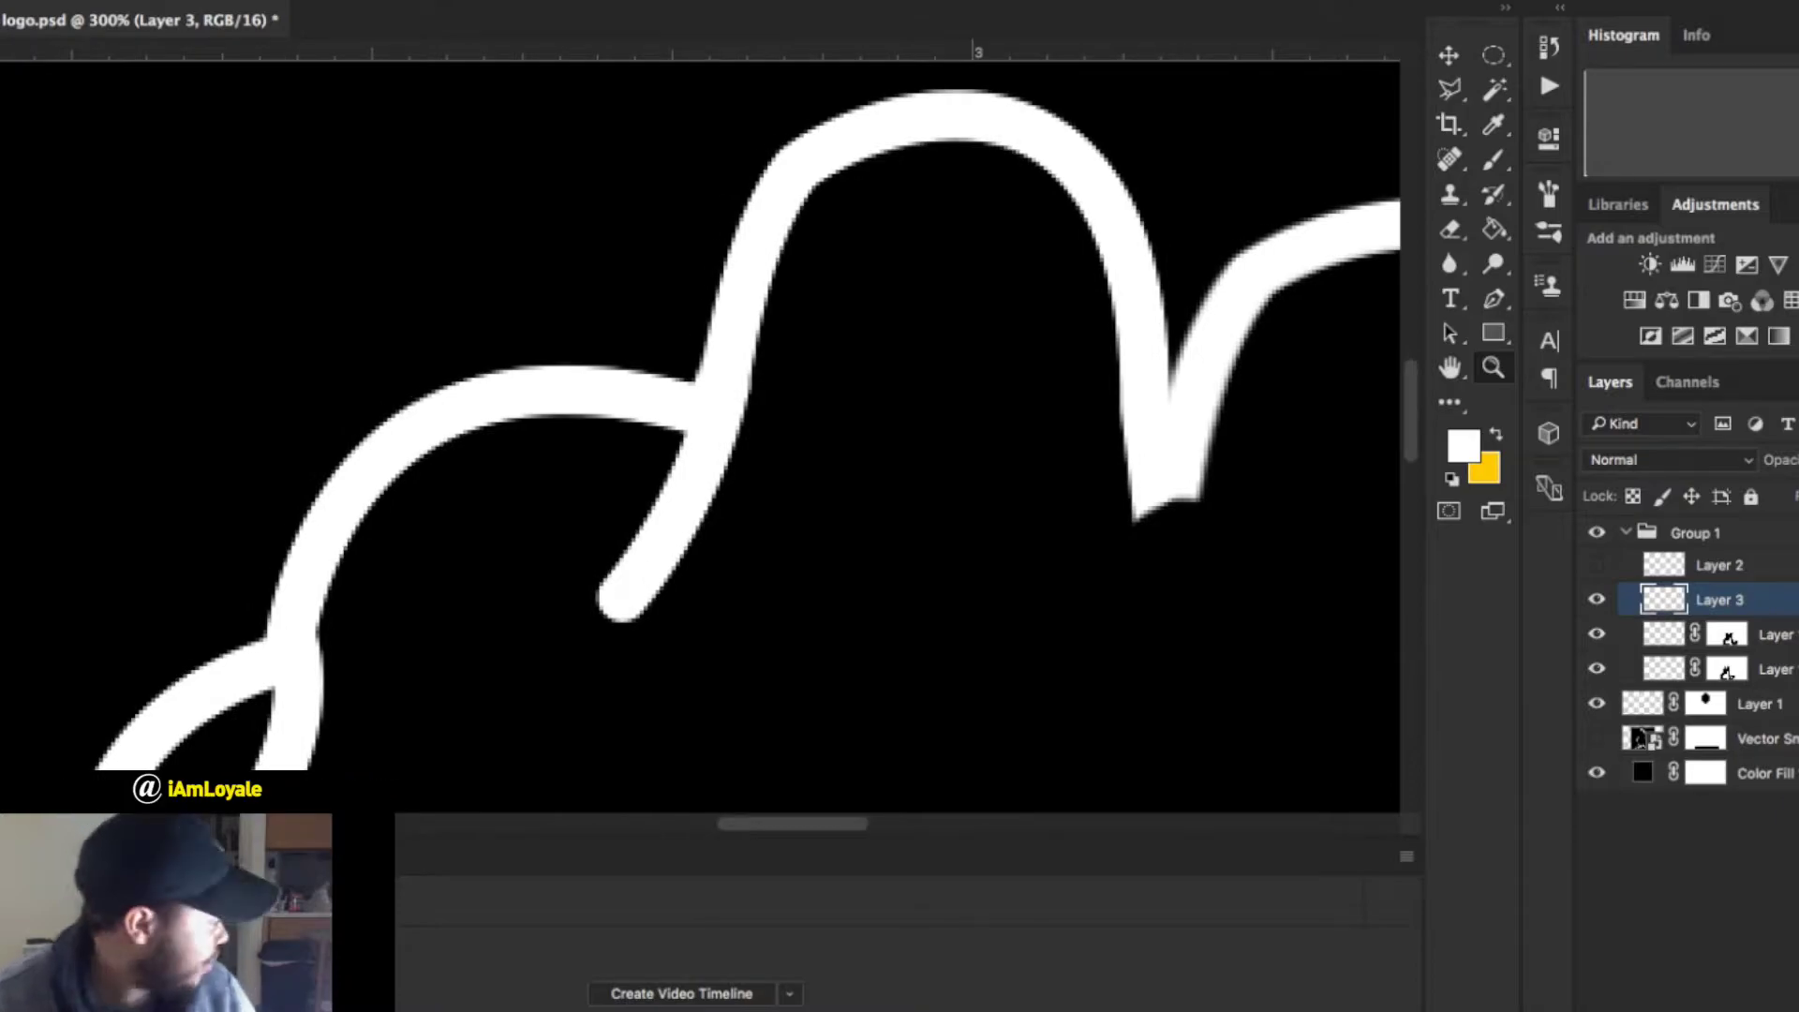
scroll(701, 431, right, 6)
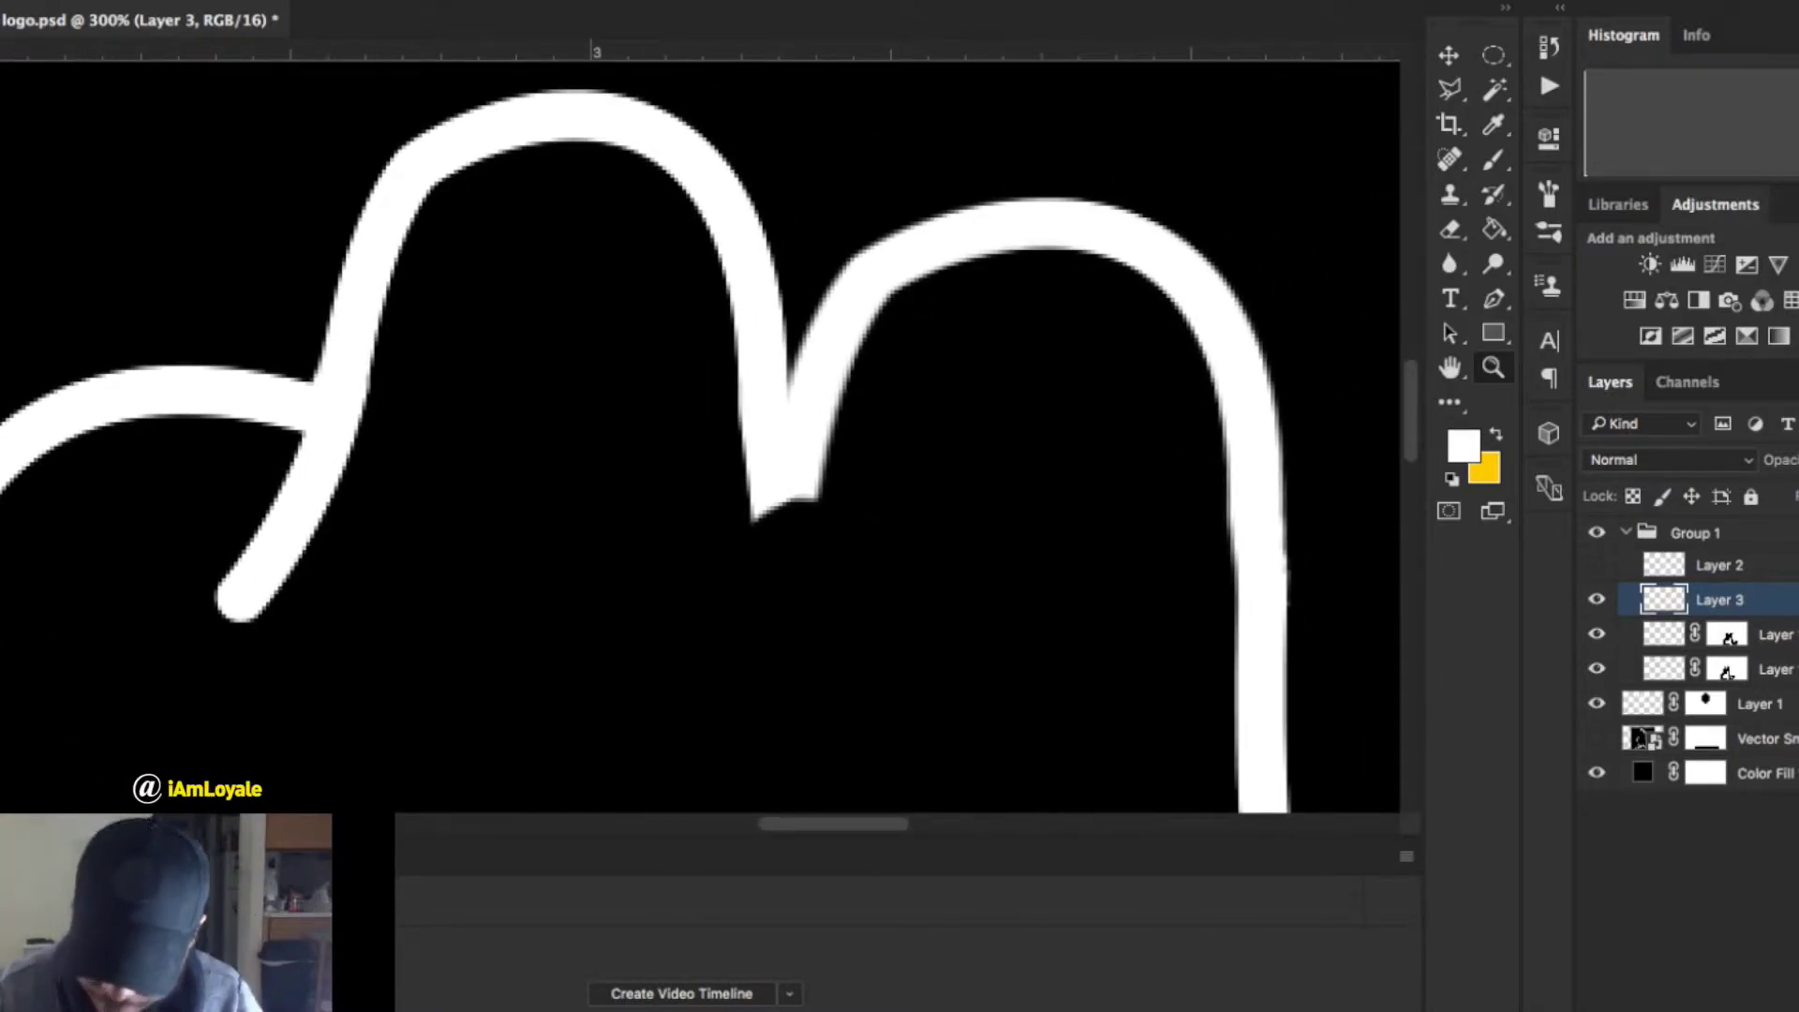
Brush white on Layer 3 to round off the jagged line end between the two shortened fingers.
key(b)
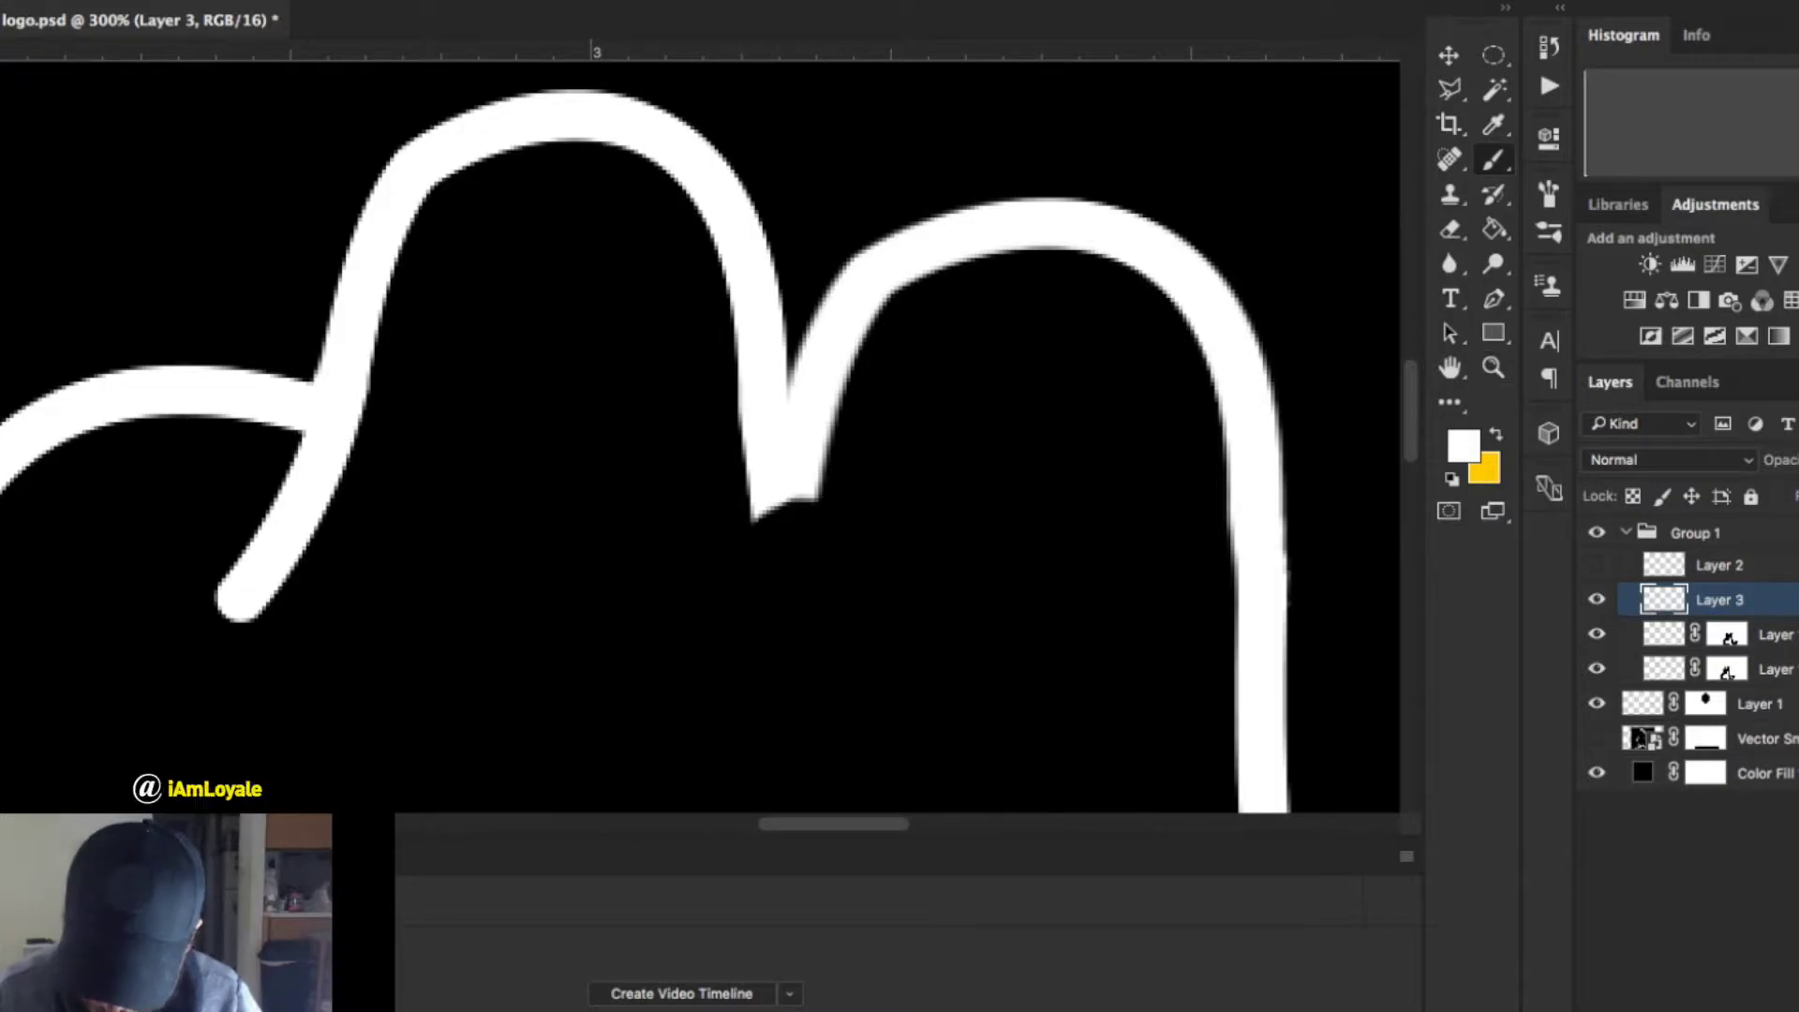
drag(766, 511, 780, 513)
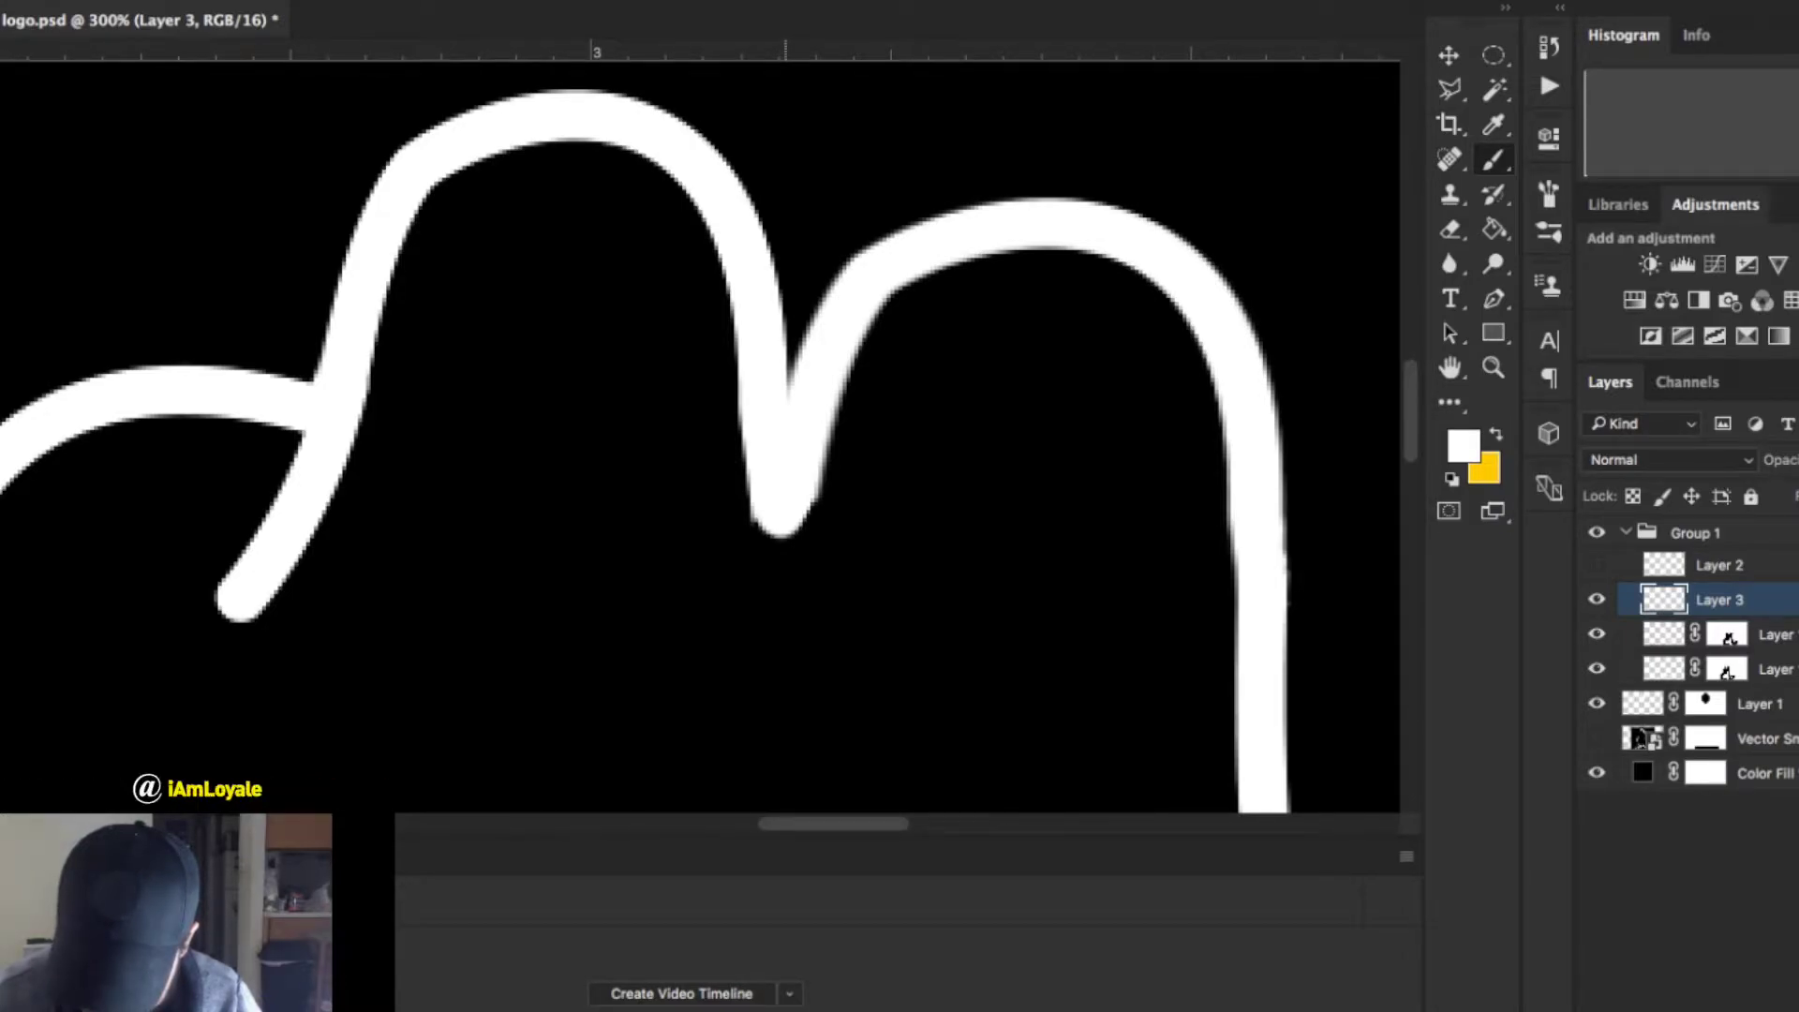
key(ctrl+z)
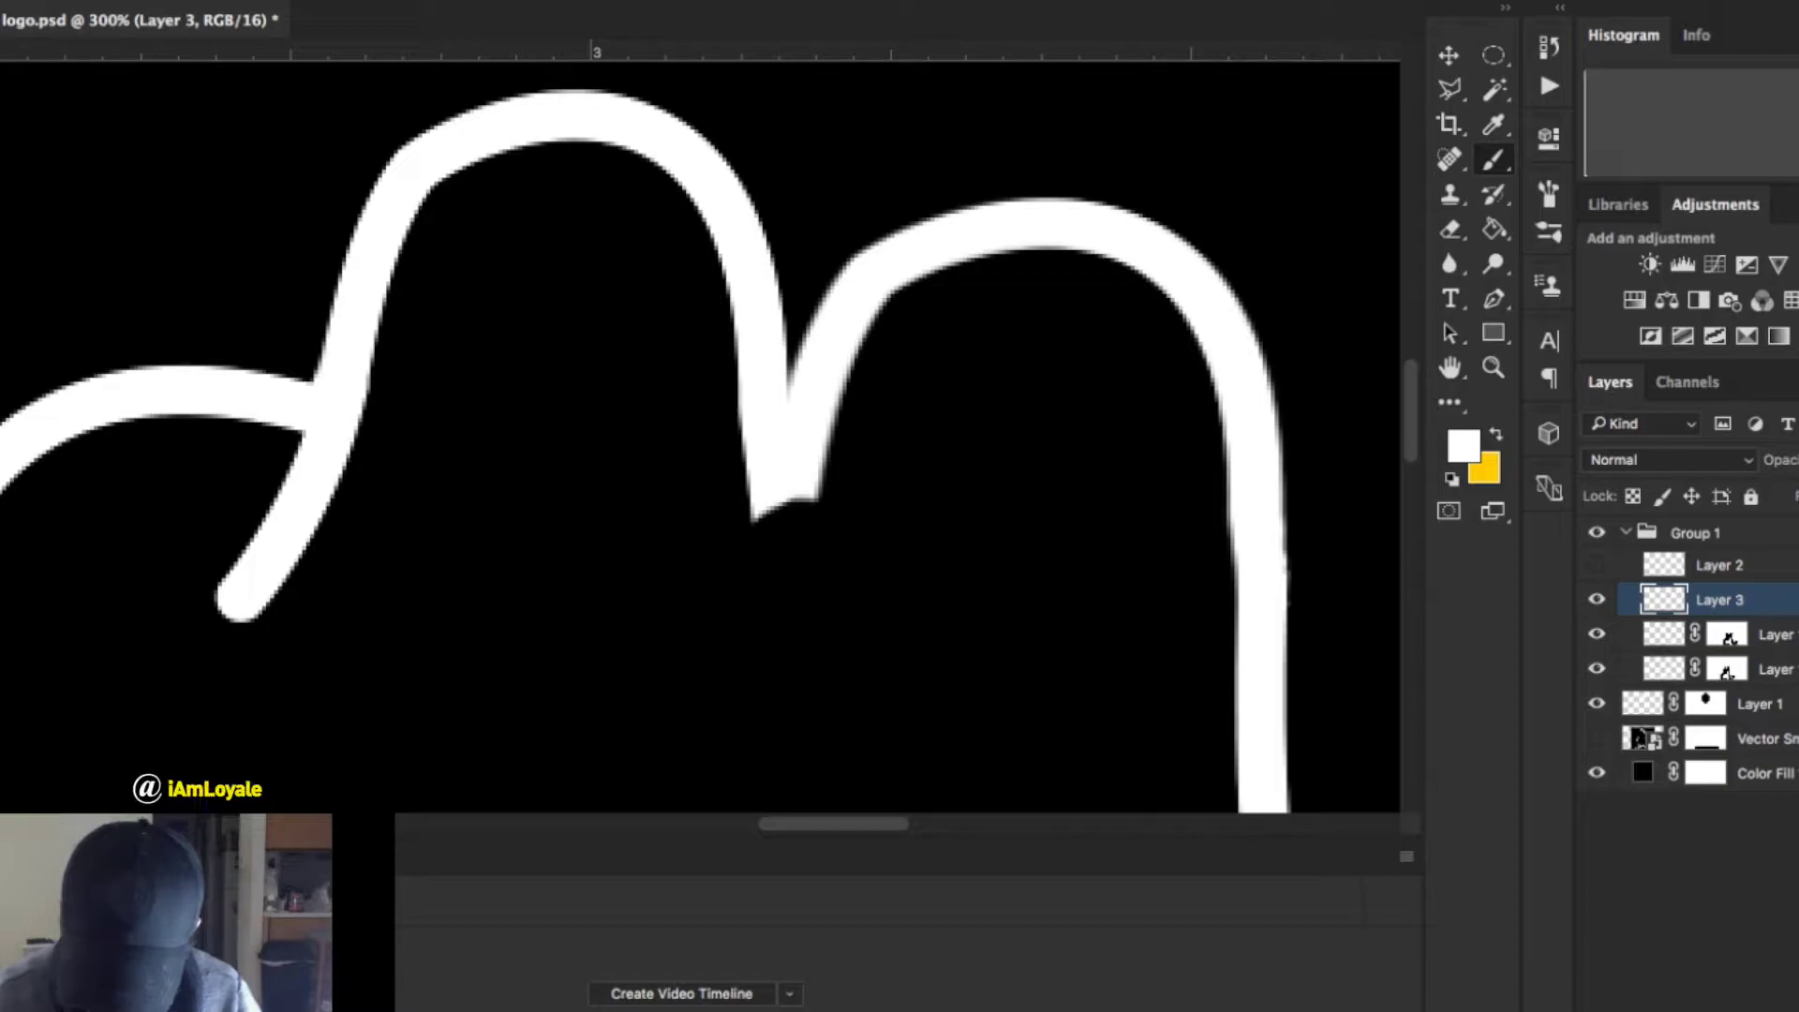
drag(778, 511, 787, 496)
click(790, 503)
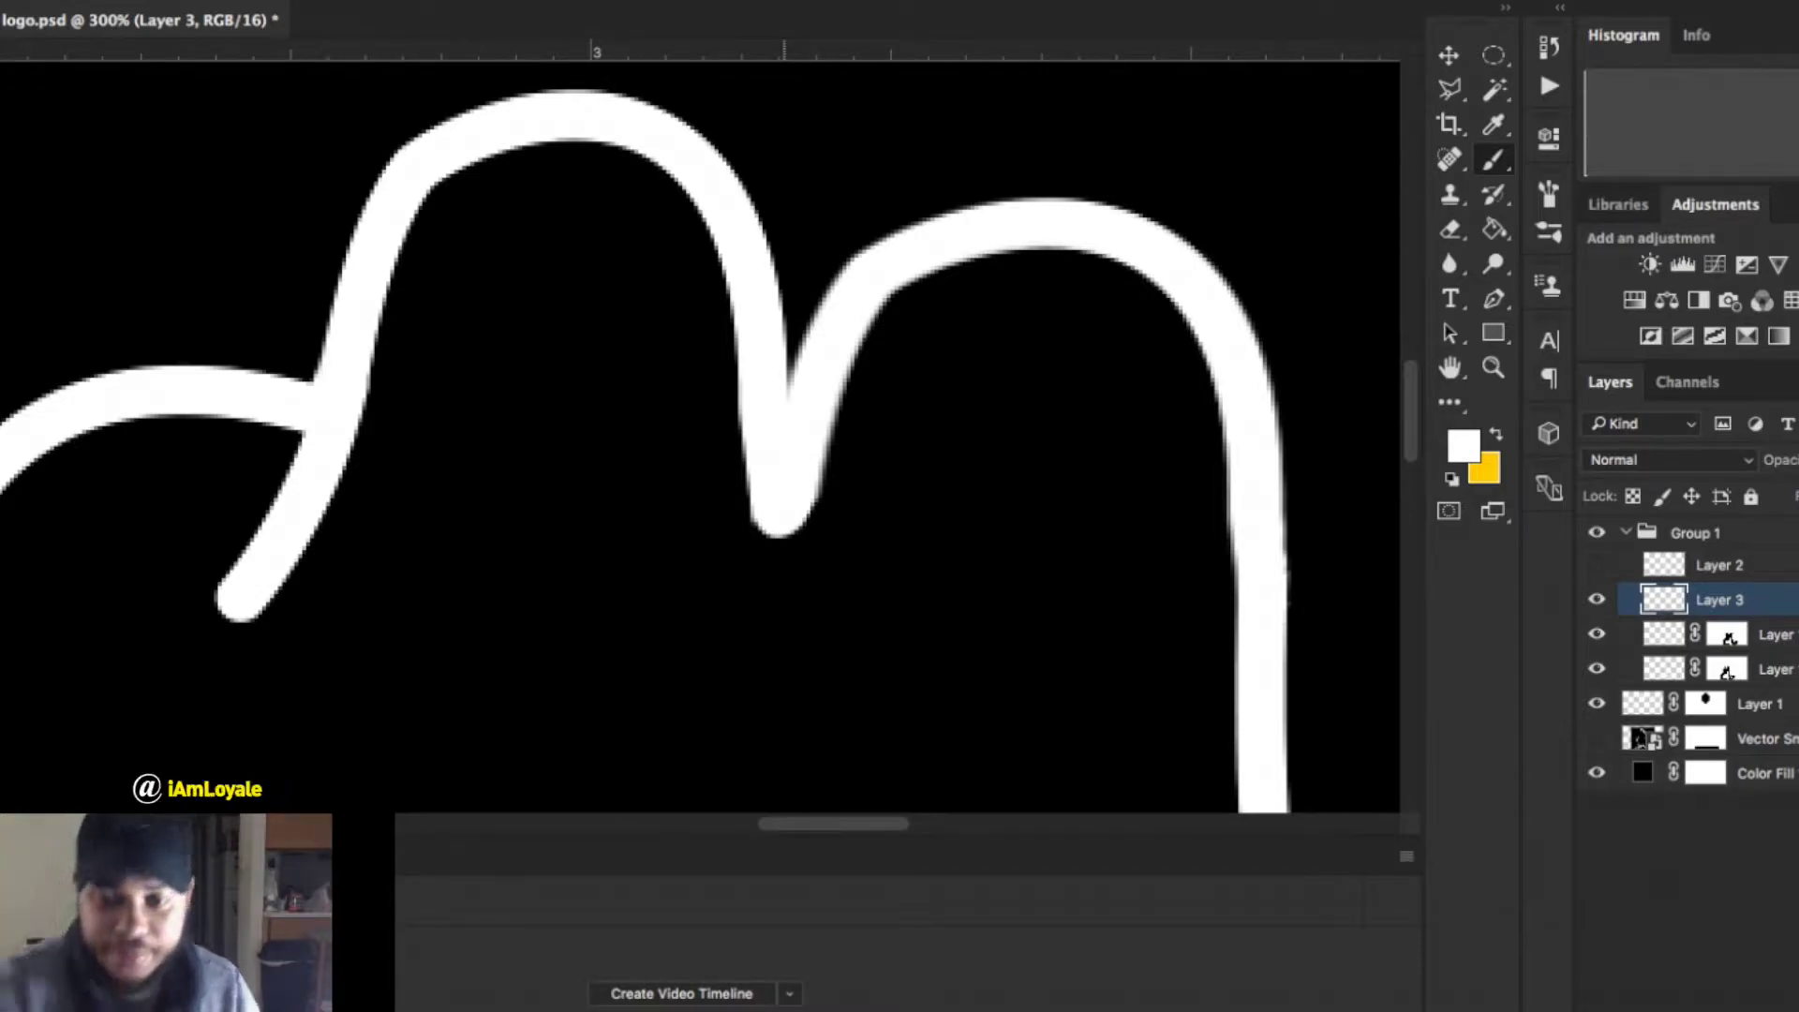
Group Group 1 with Layer 1, then show the combined group in place of the original Vector Smart Object hand.
key(super+minus)
key(super+minus)
key(super+minus)
key(super+minus)
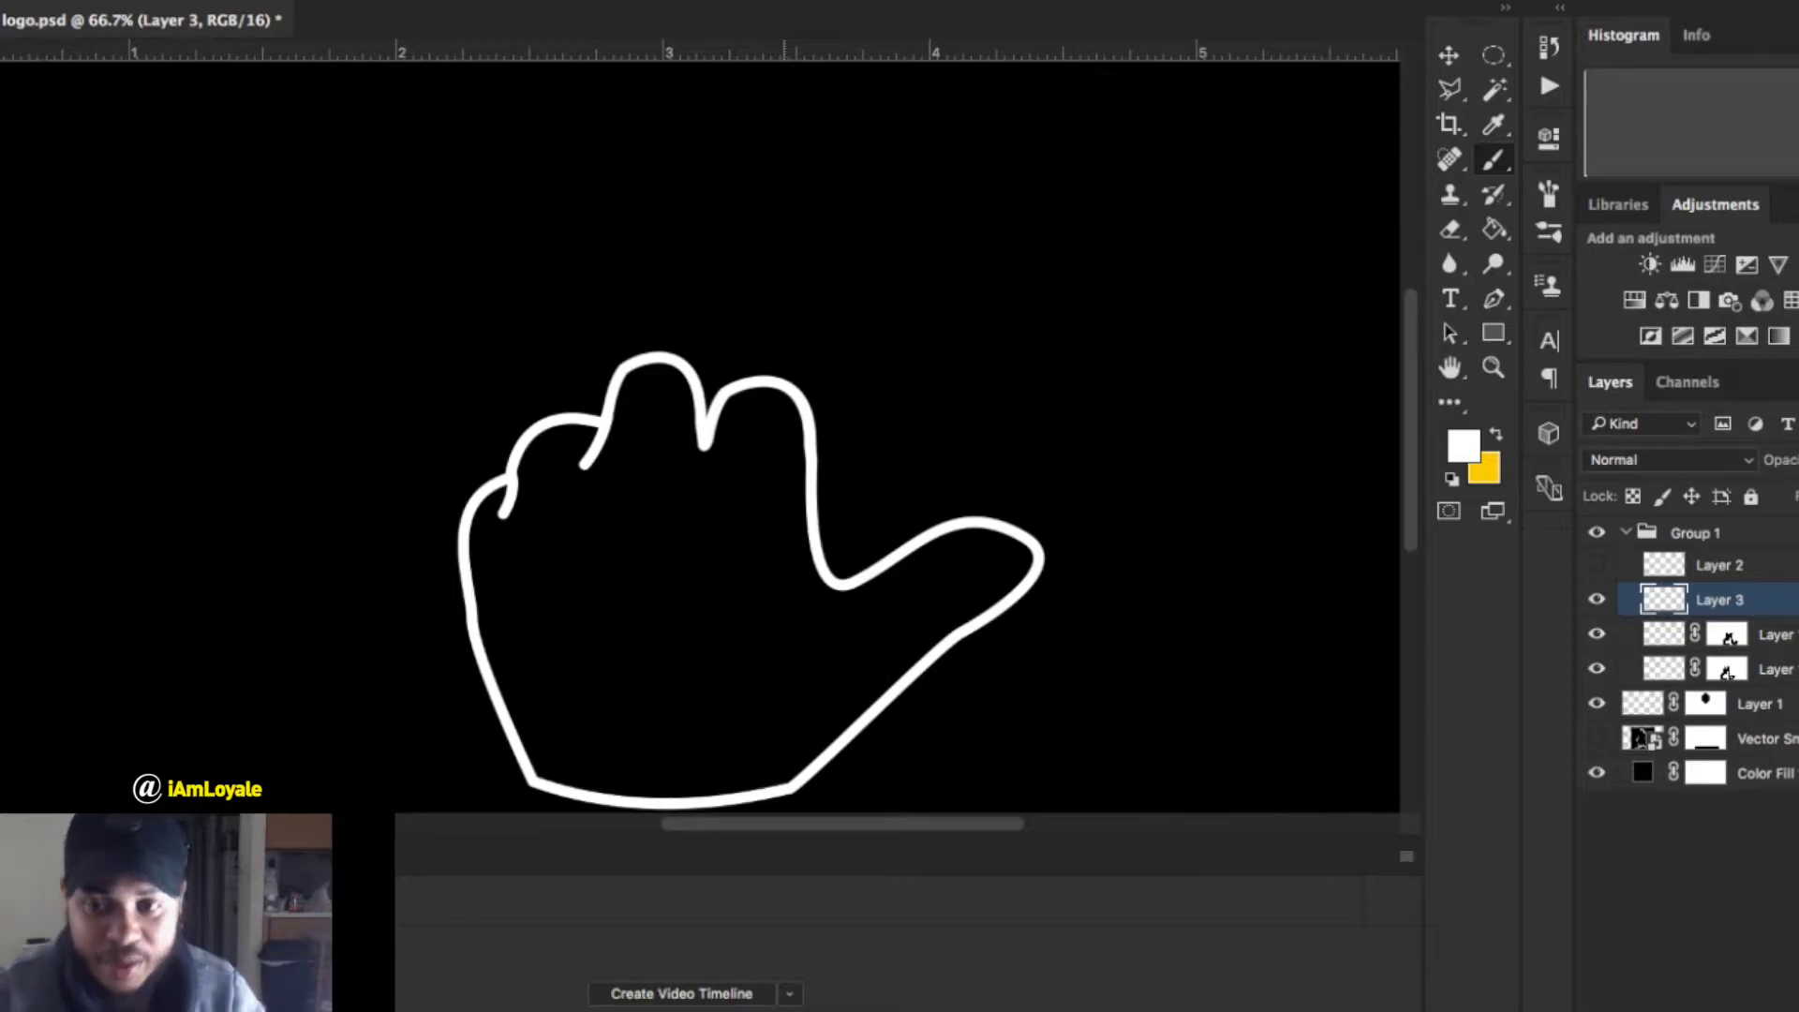
click(1774, 669)
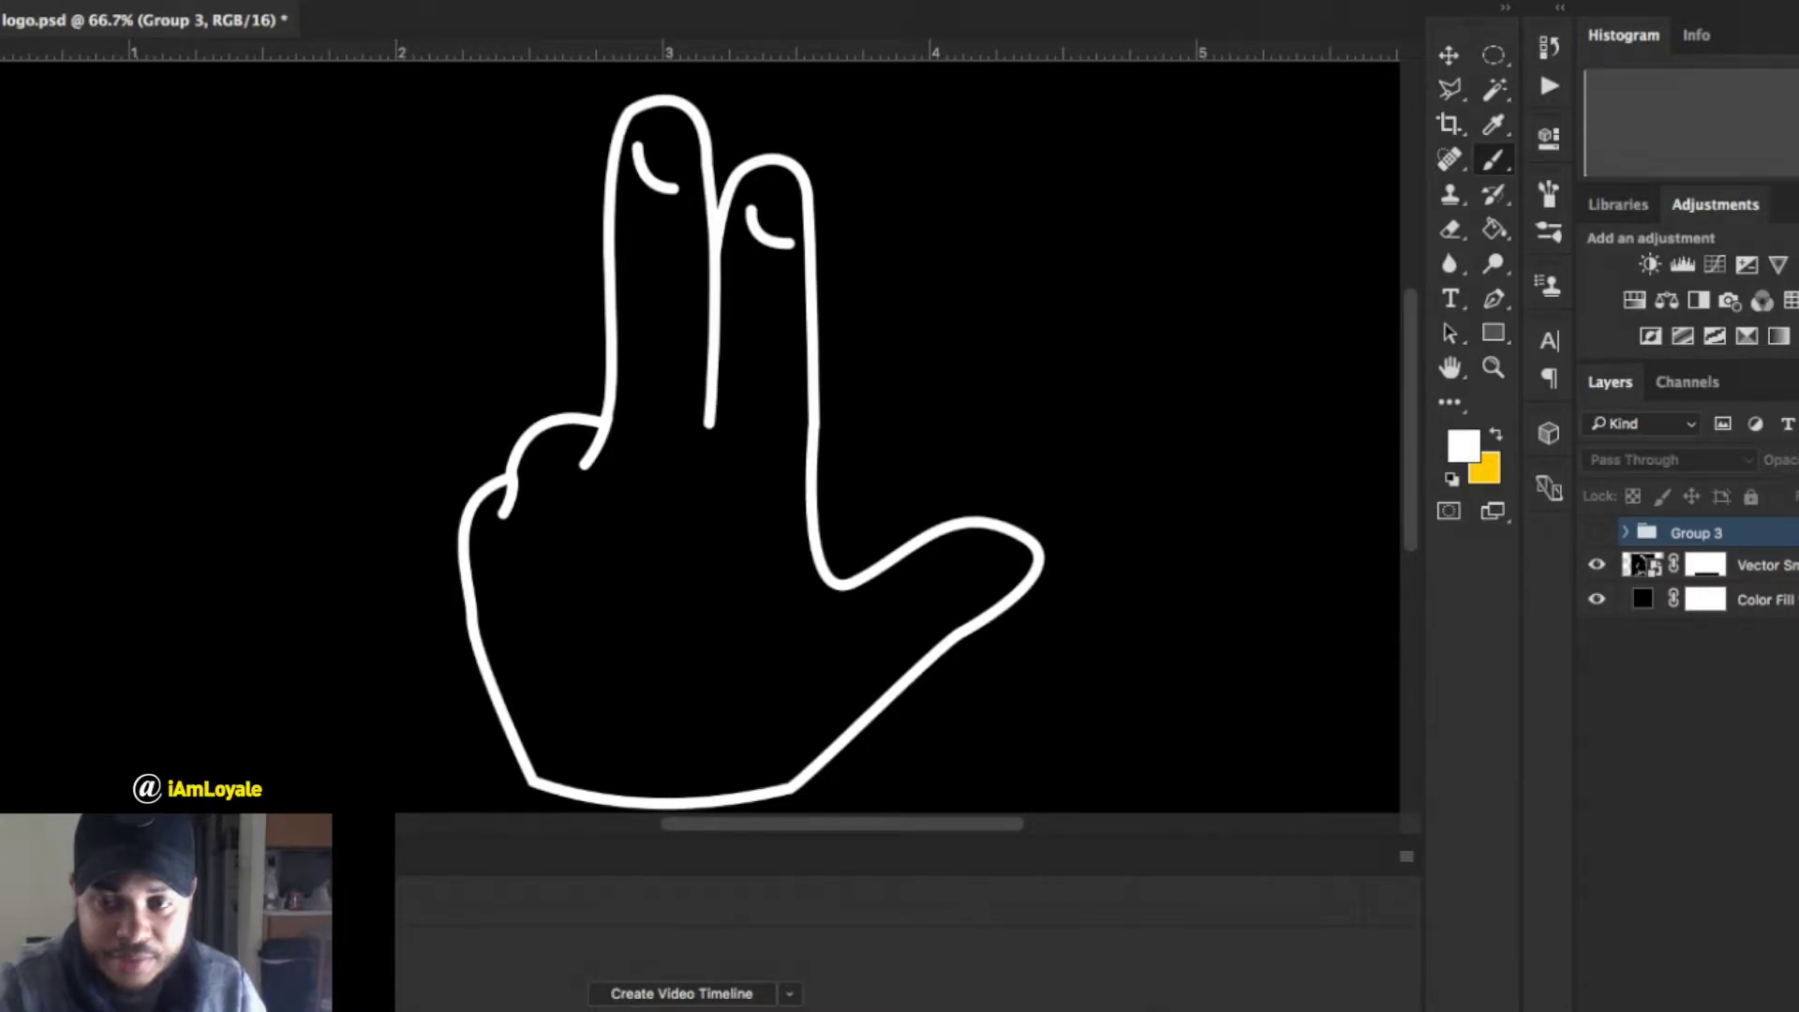
click(1595, 532)
click(1596, 564)
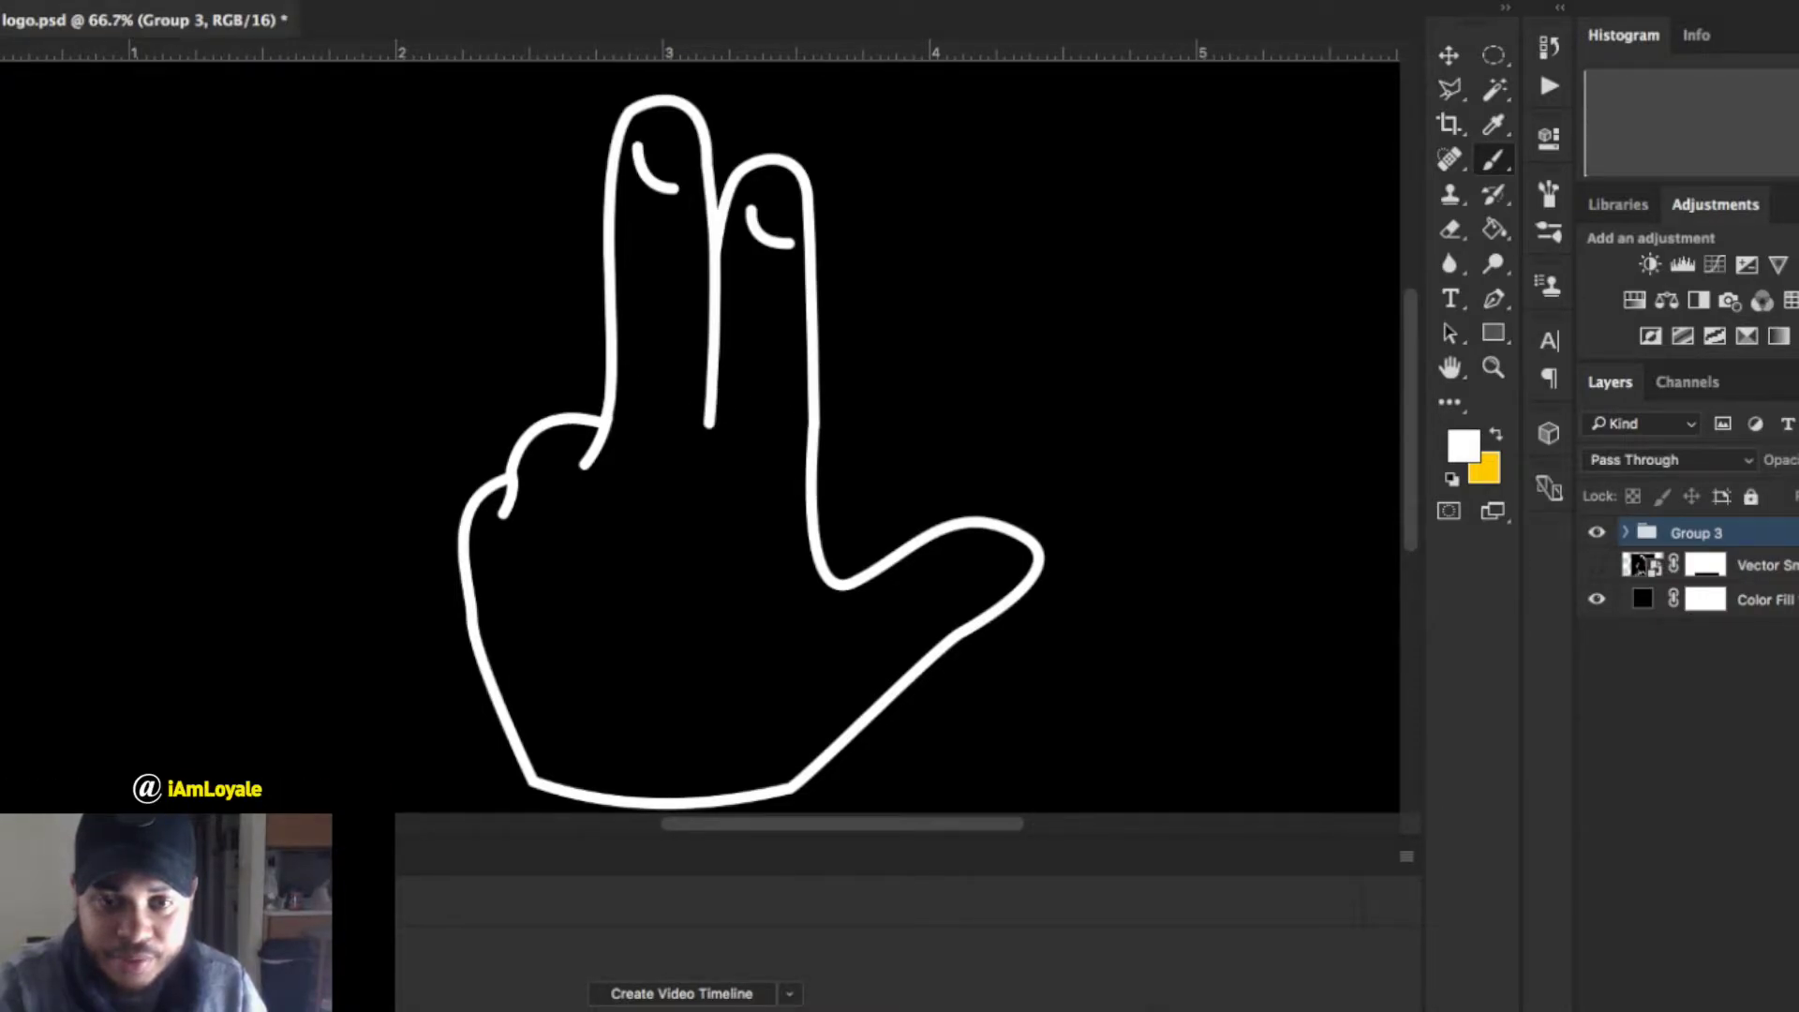
click(1597, 564)
click(1597, 564)
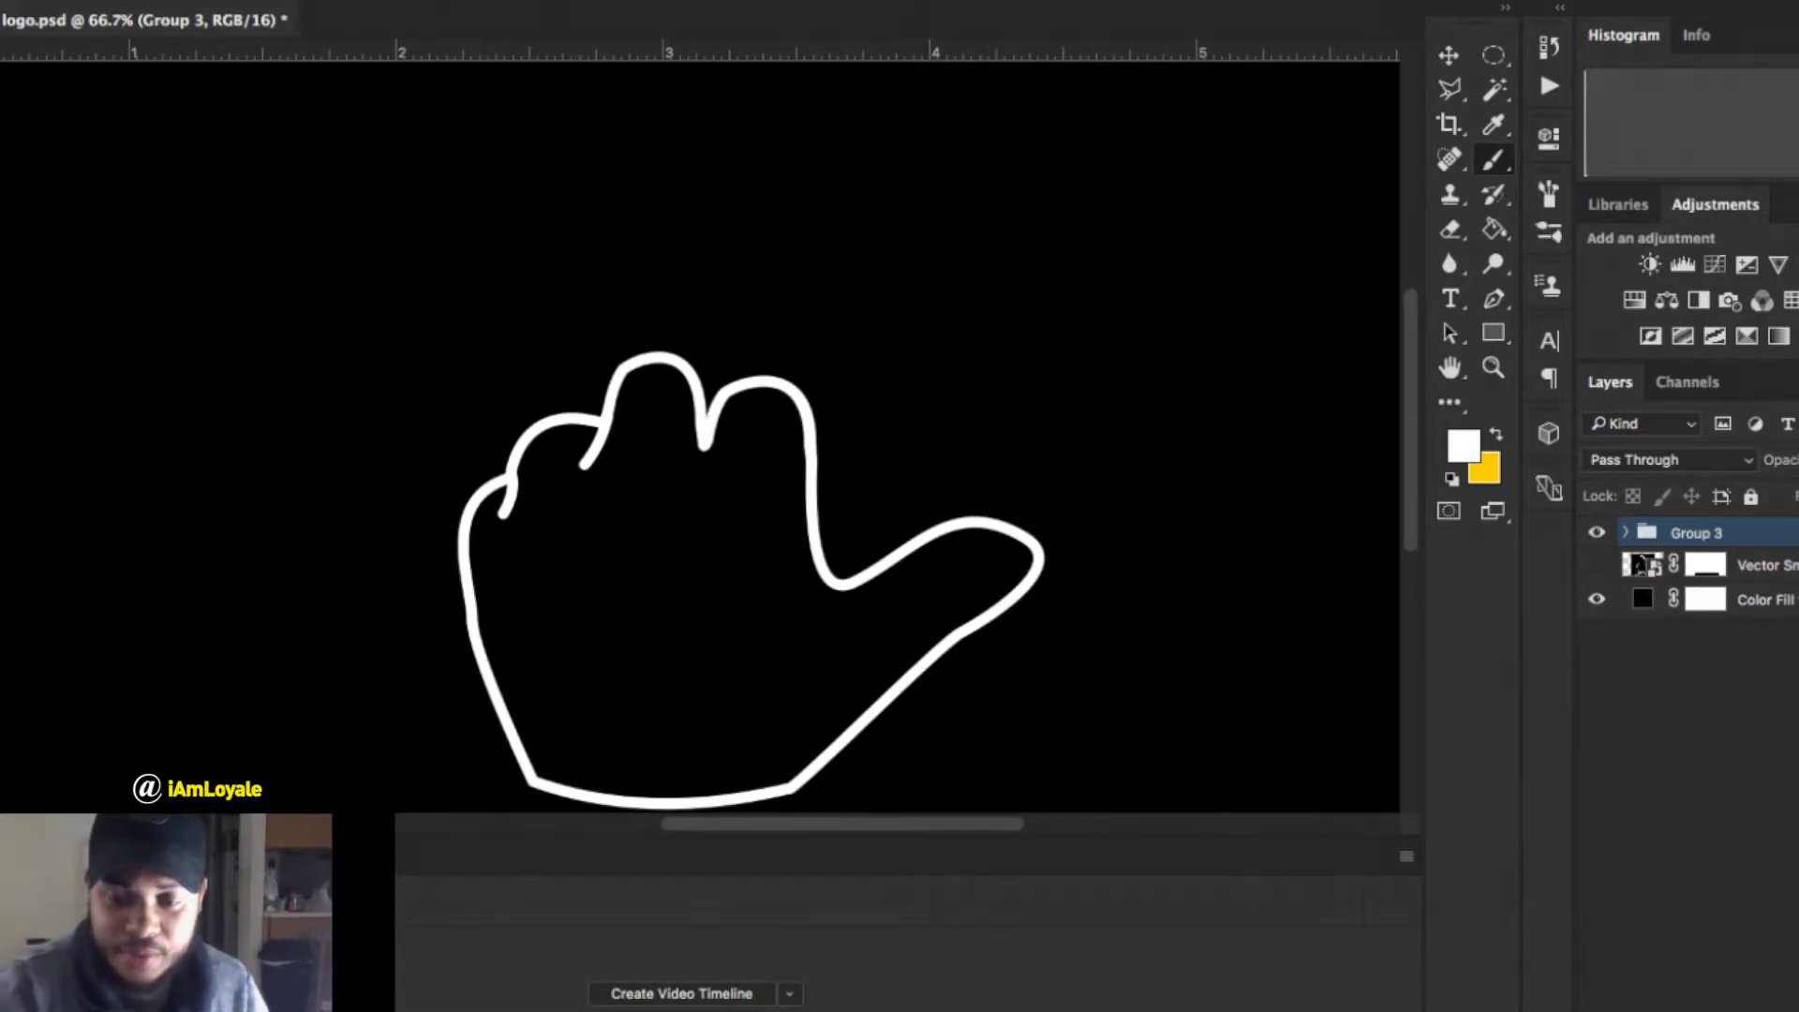
Move the shortened hand to the canvas's left side and show the original two-finger hand on the right side.
key(super+minus)
key(super+minus)
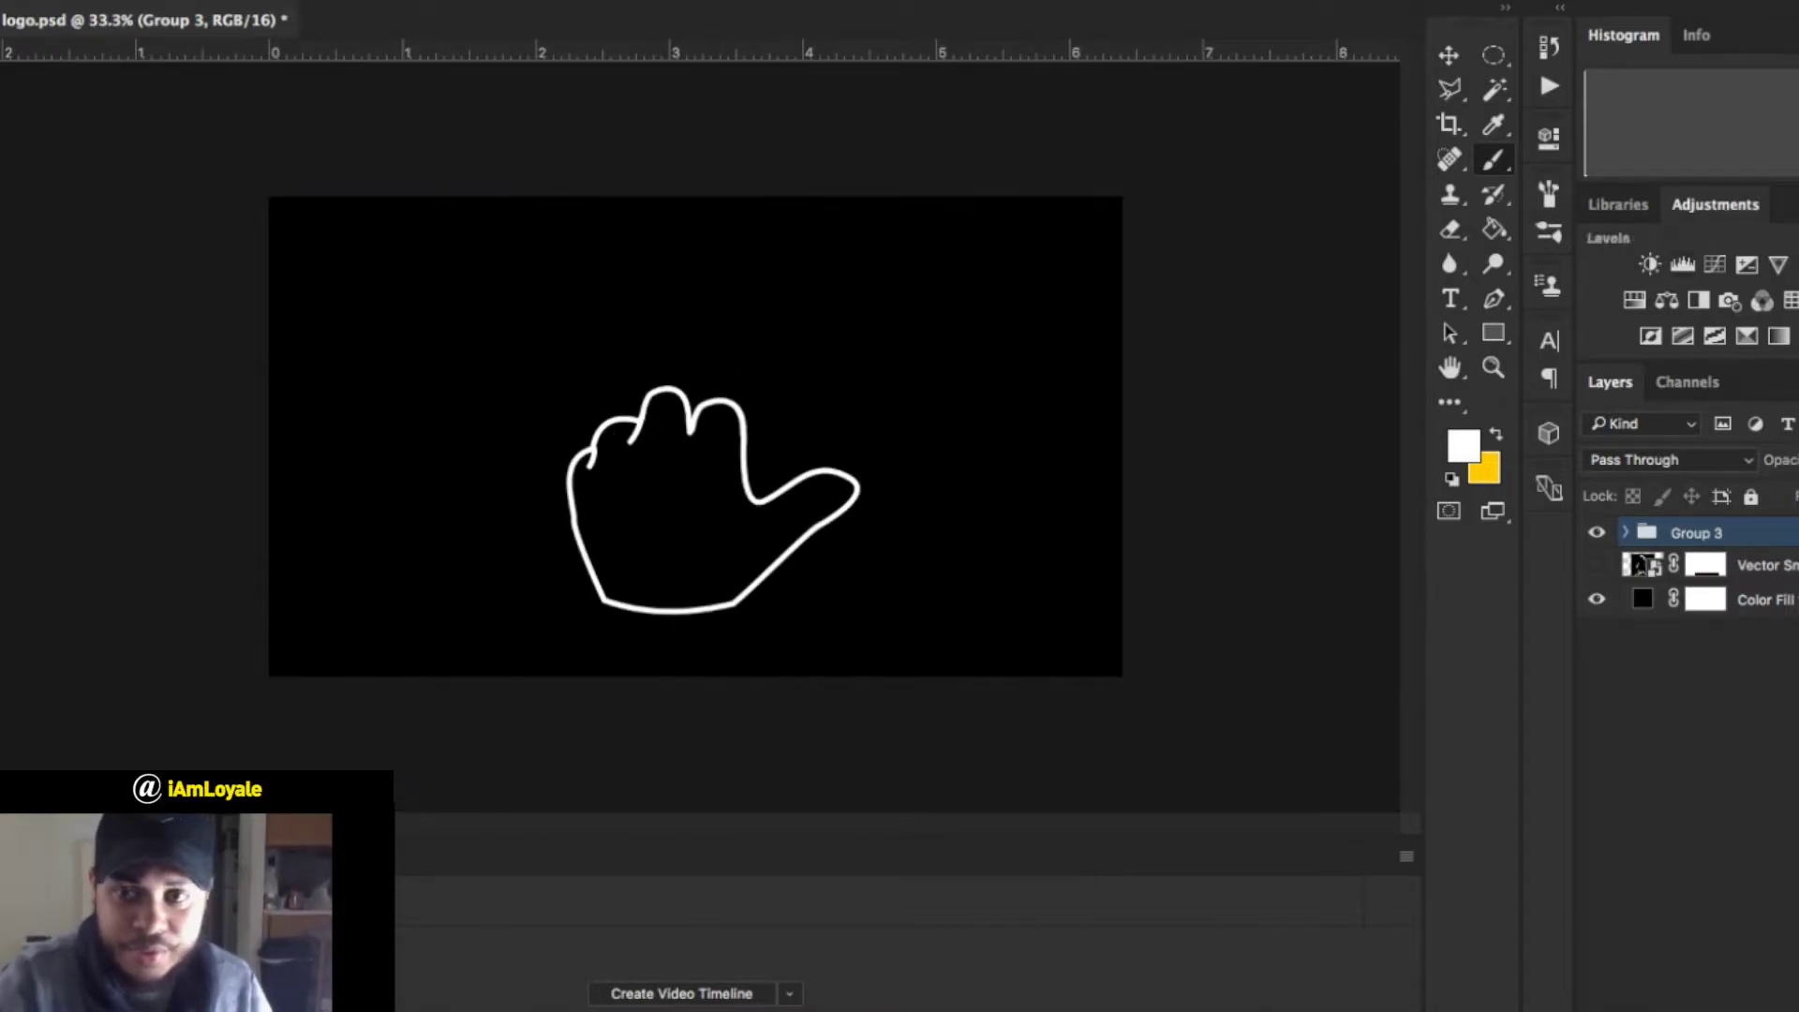
key(v)
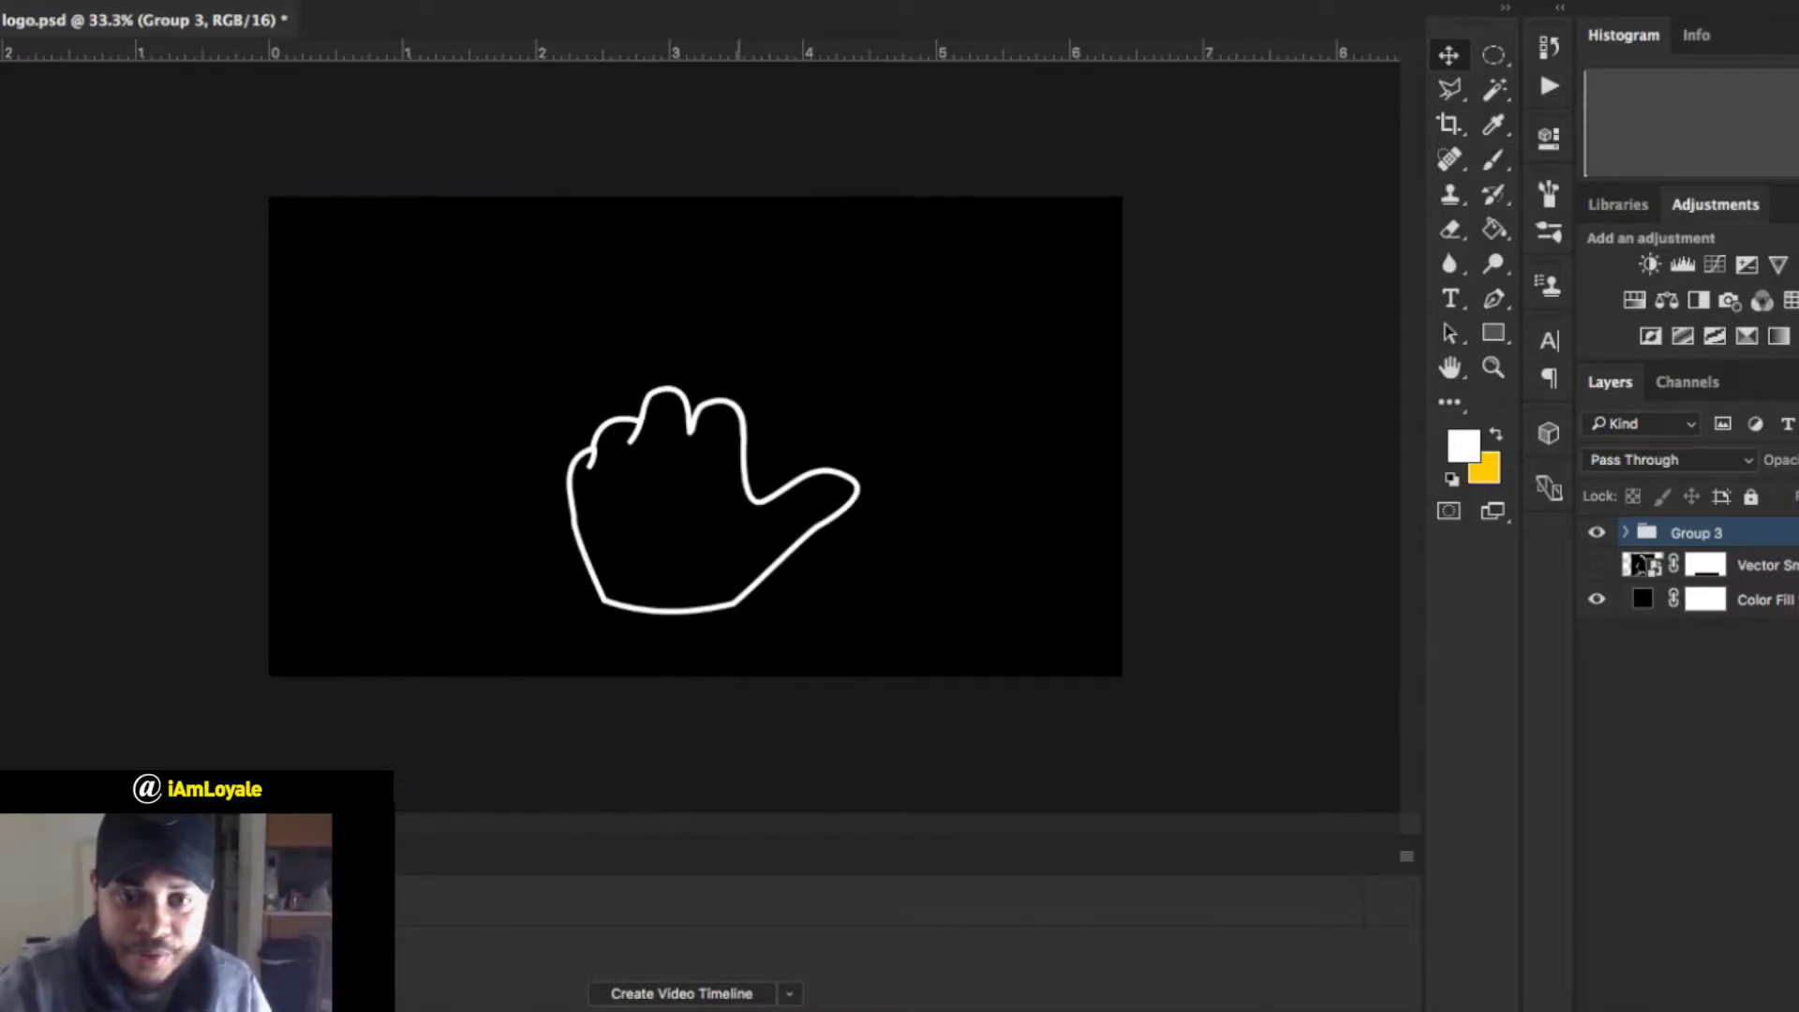
drag(729, 469, 453, 468)
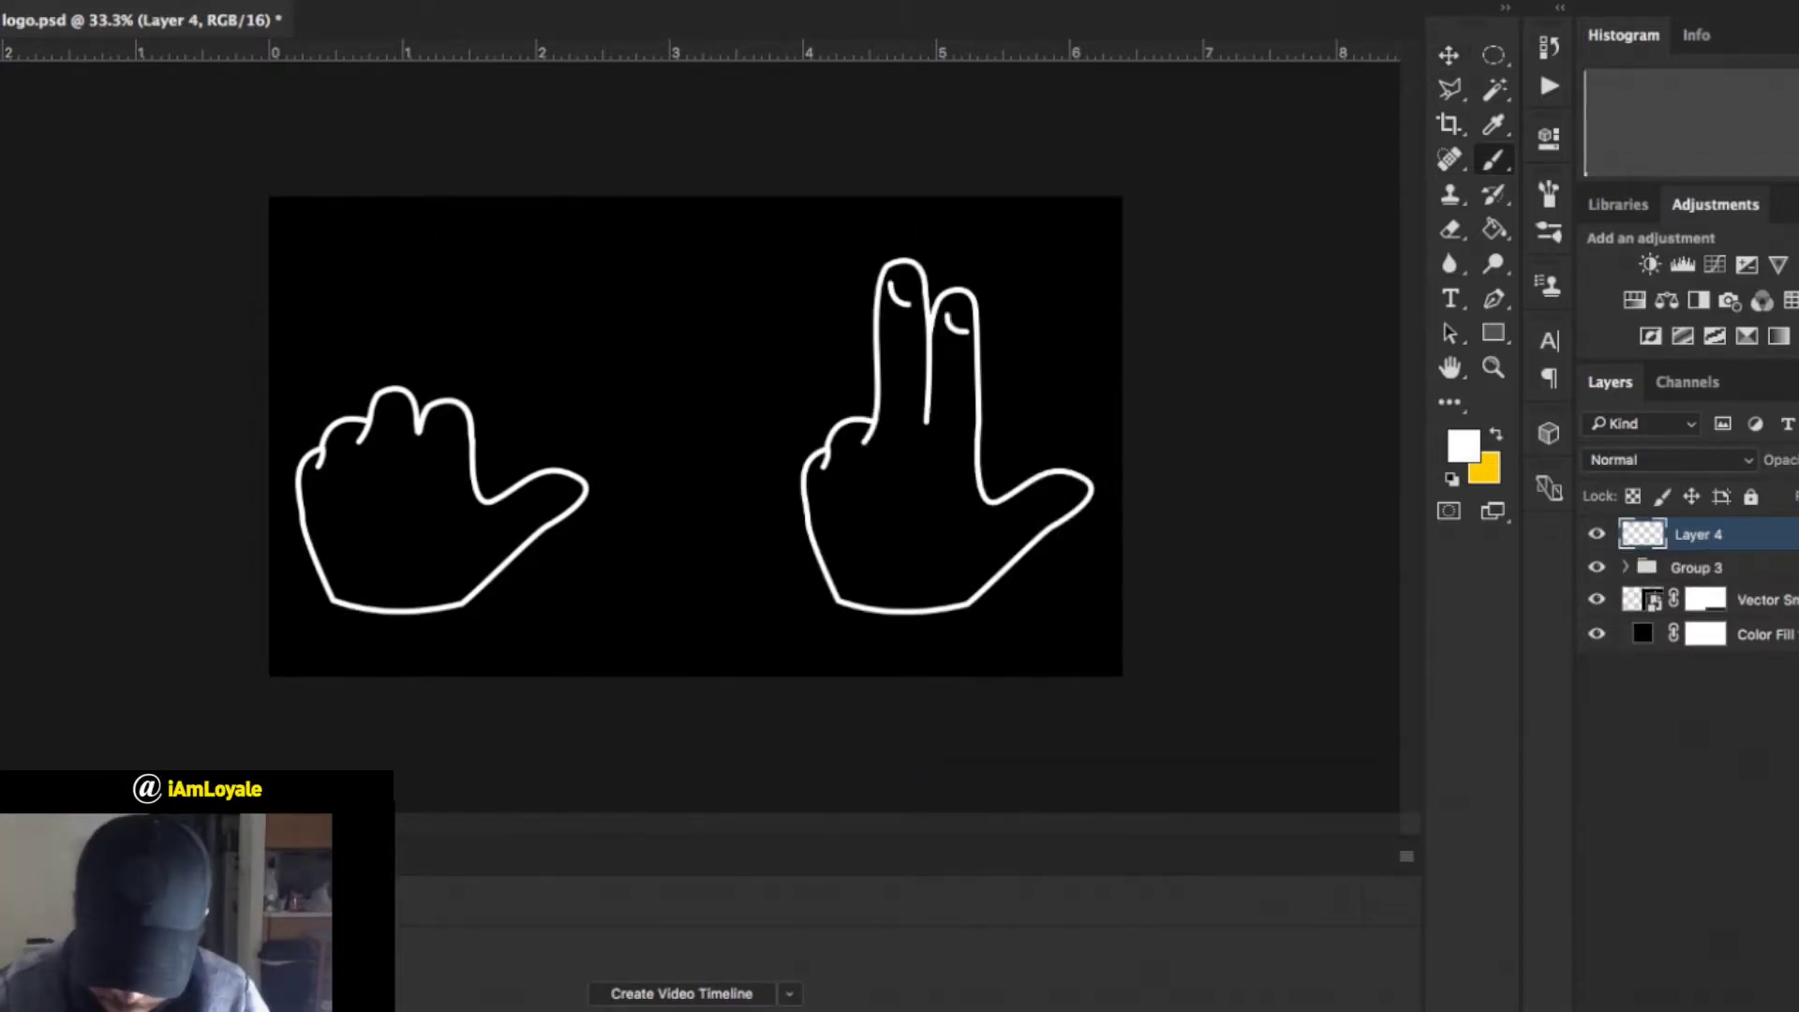
Circle the shortened hand's thumb in white on a new layer at the top of the stack, then hide that layer.
mouse_move(576, 429)
mouse_down()
mouse_move(562, 598)
mouse_move(605, 448)
mouse_move(583, 438)
mouse_up()
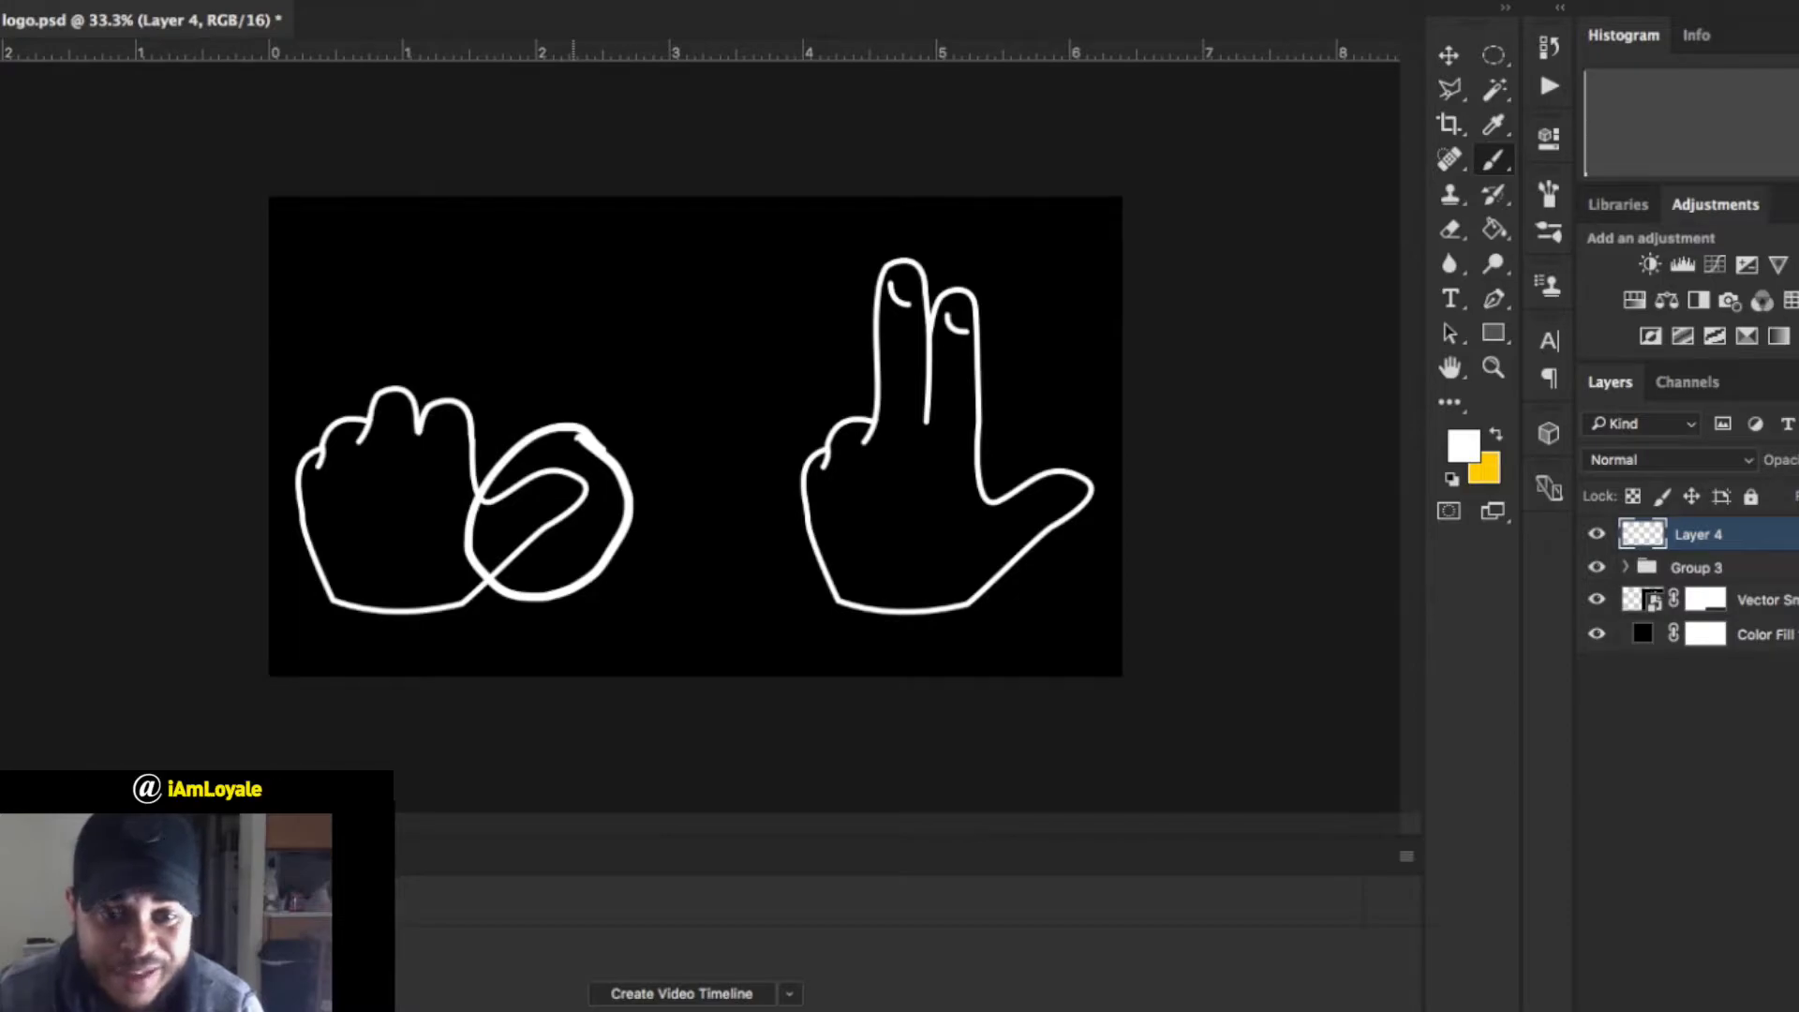
click(1596, 534)
click(1596, 534)
click(1596, 533)
key(ctrl+comma)
key(ctrl+comma)
key(ctrl+comma)
key(ctrl+comma)
key(ctrl+comma)
key(ctrl+comma)
key(ctrl+comma)
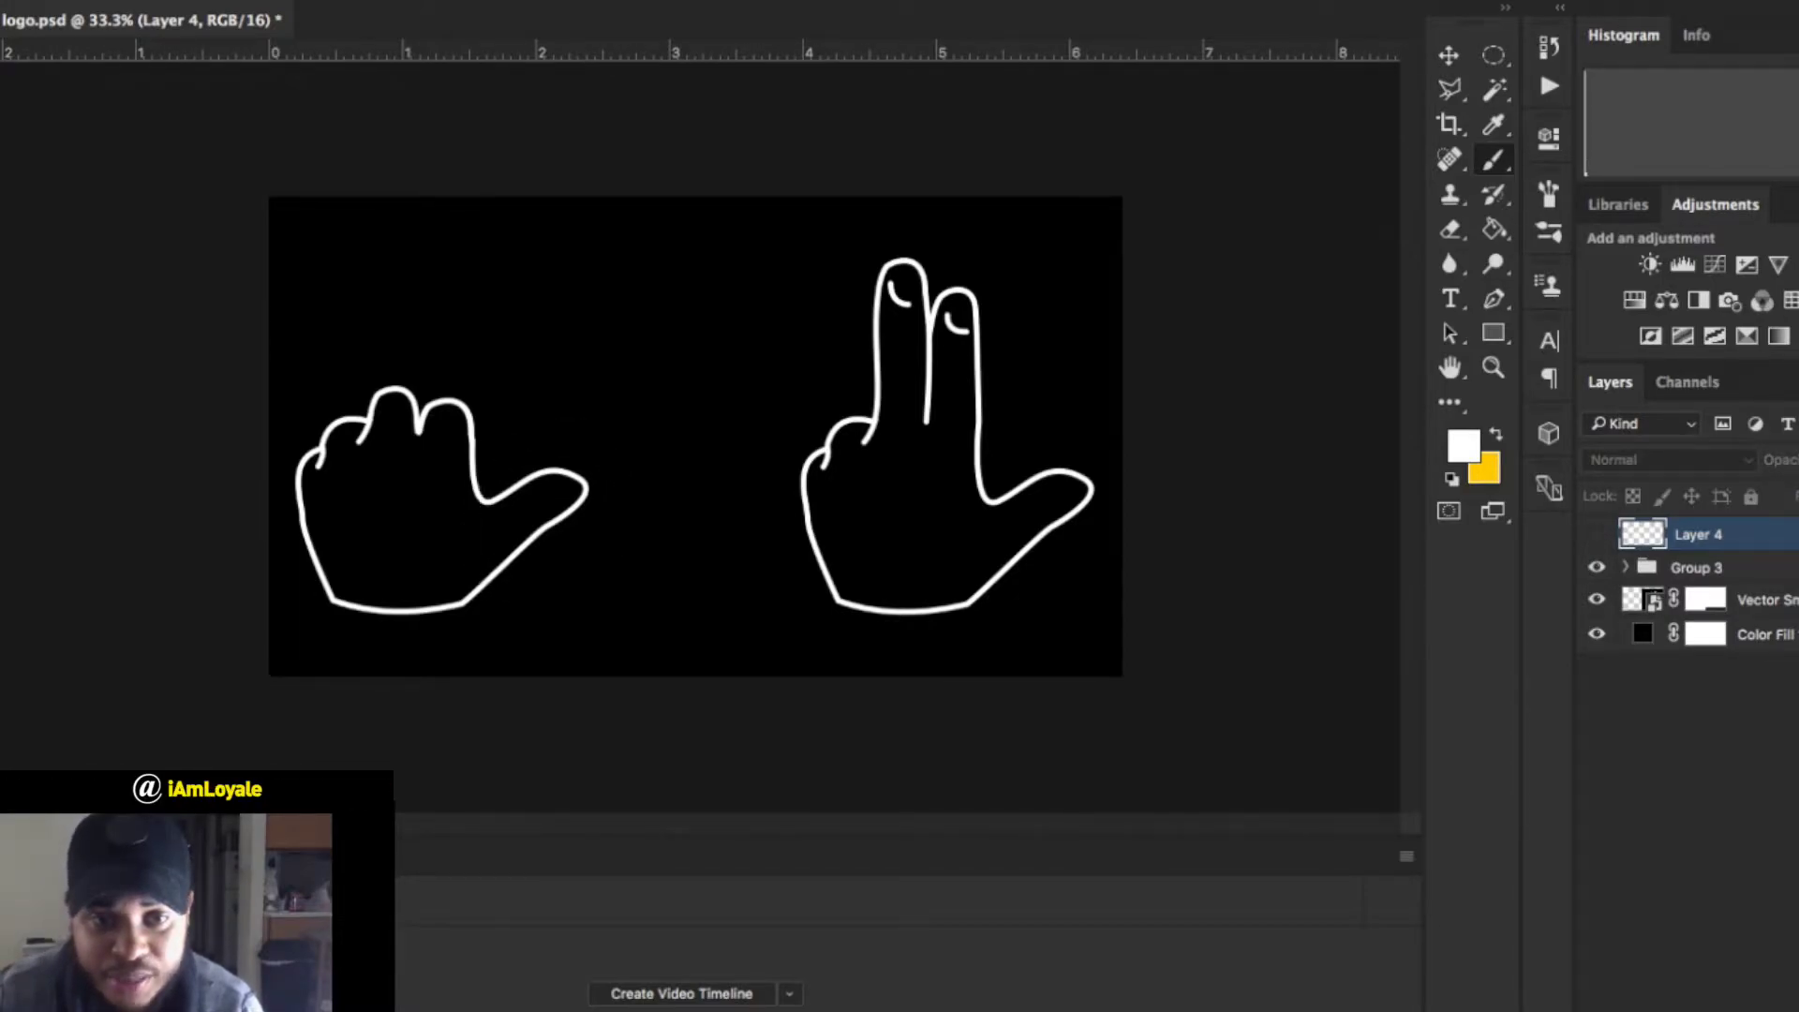
key(ctrl+comma)
key(ctrl+comma)
key(ctrl+comma)
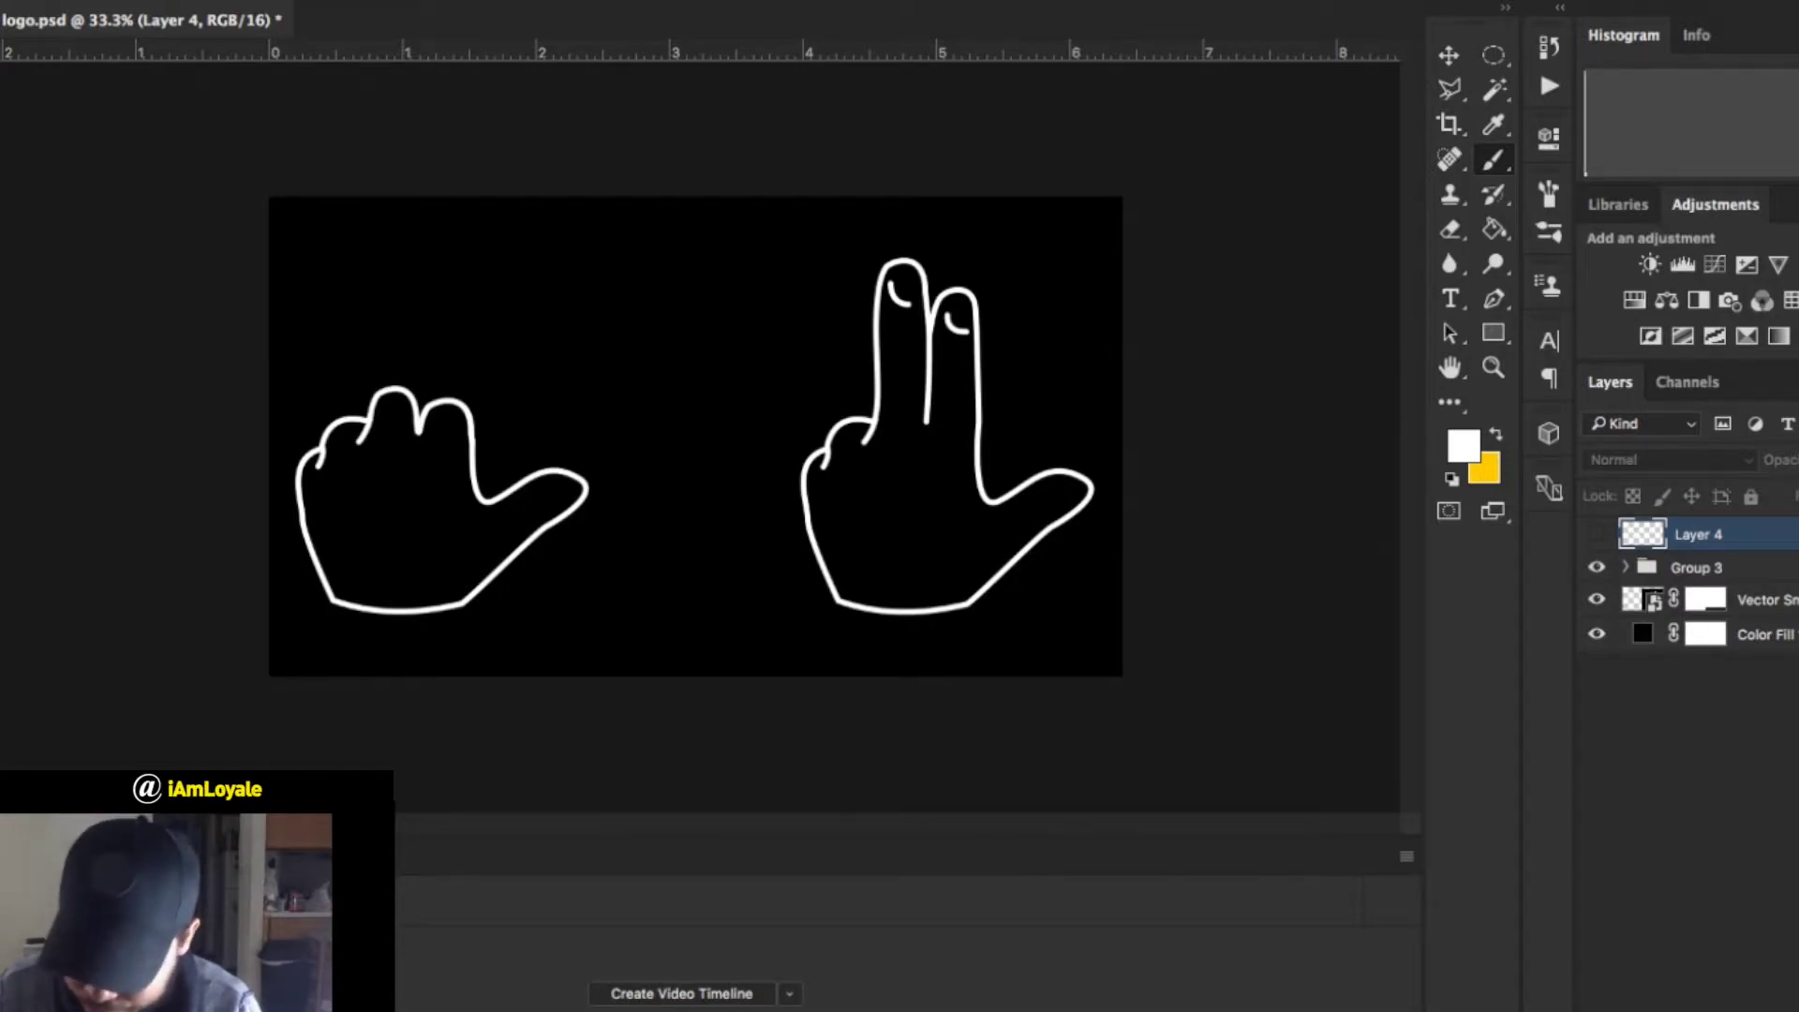
Duplicate Group 3, hide the original group, and place the copied hand just left of the two-finger hand.
click(1724, 567)
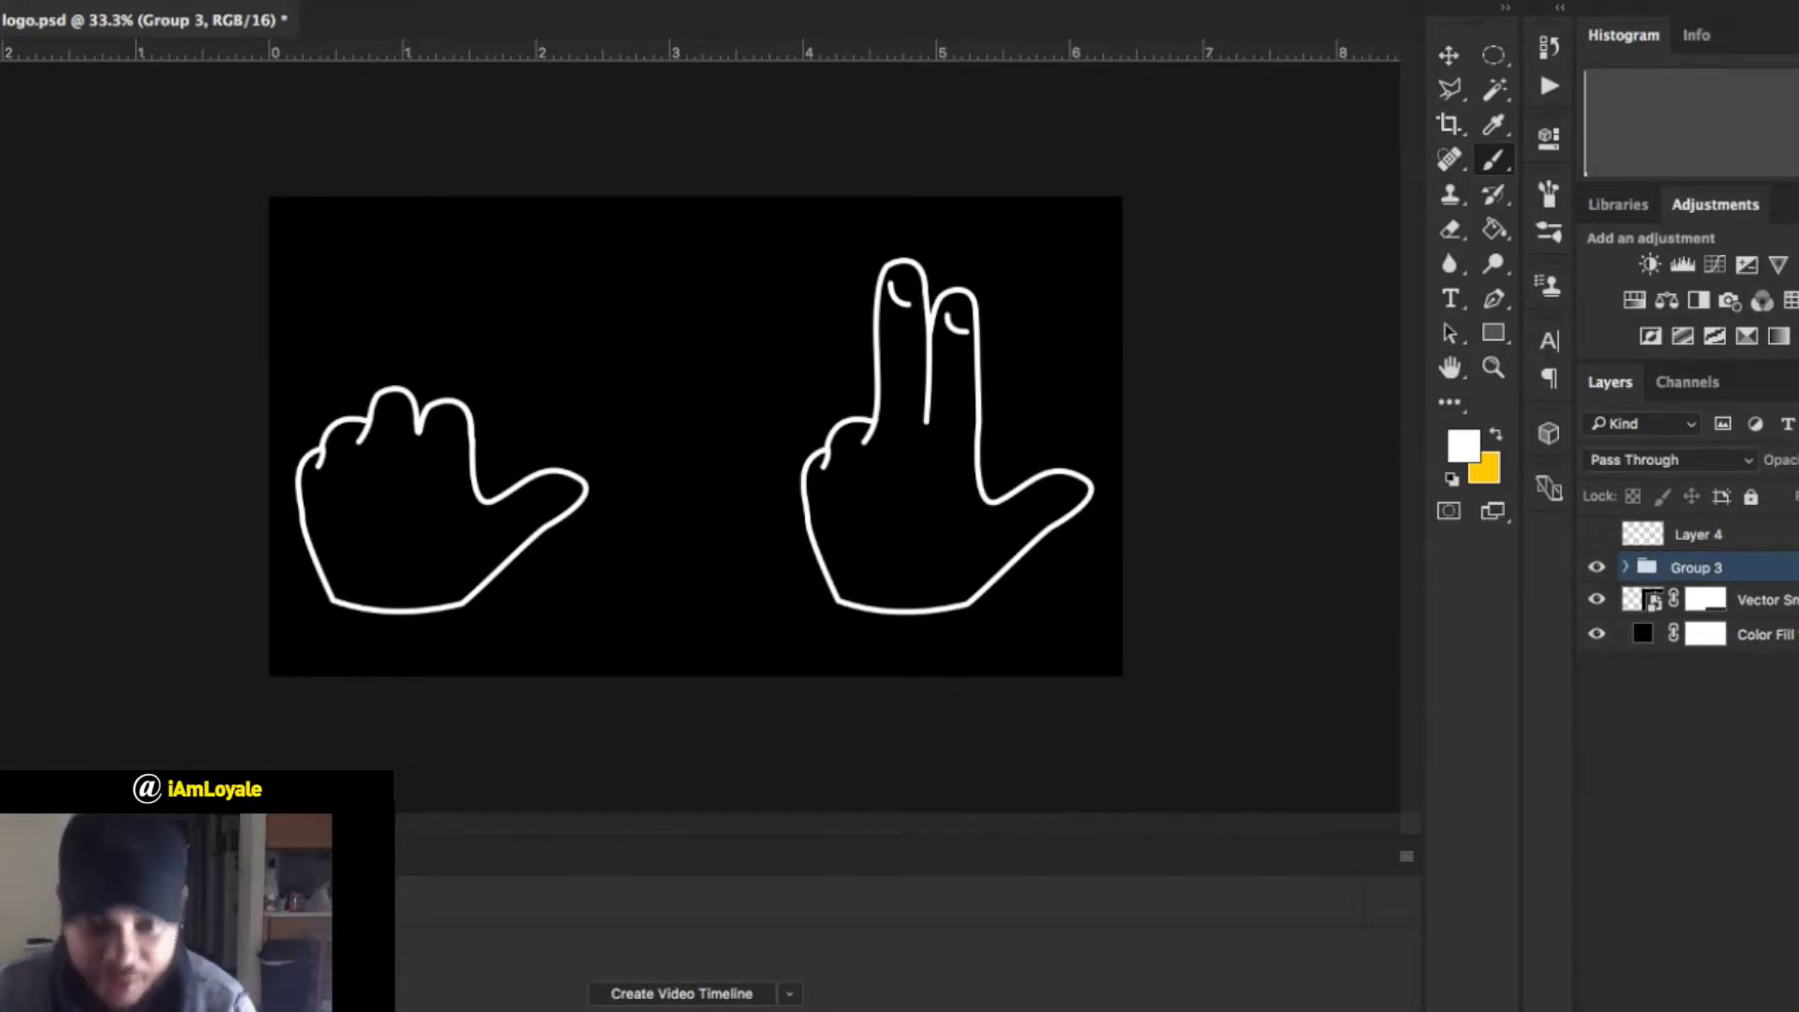
key(super+j)
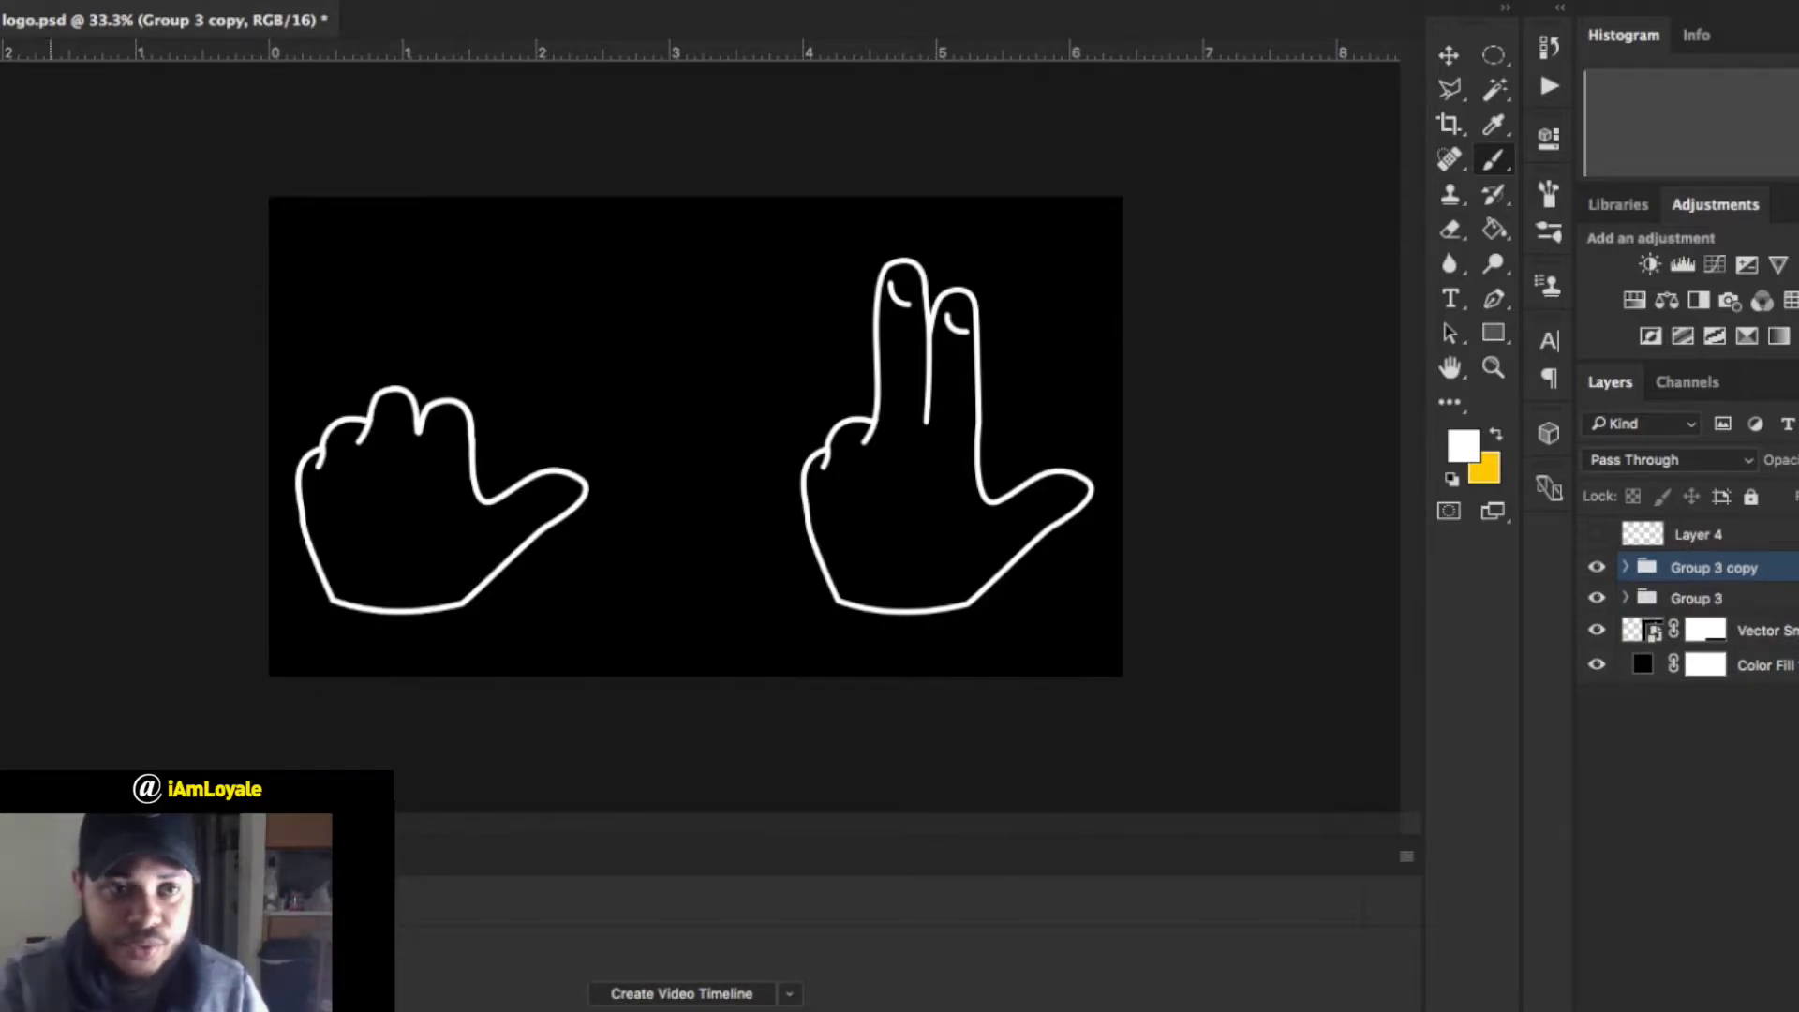
key(v)
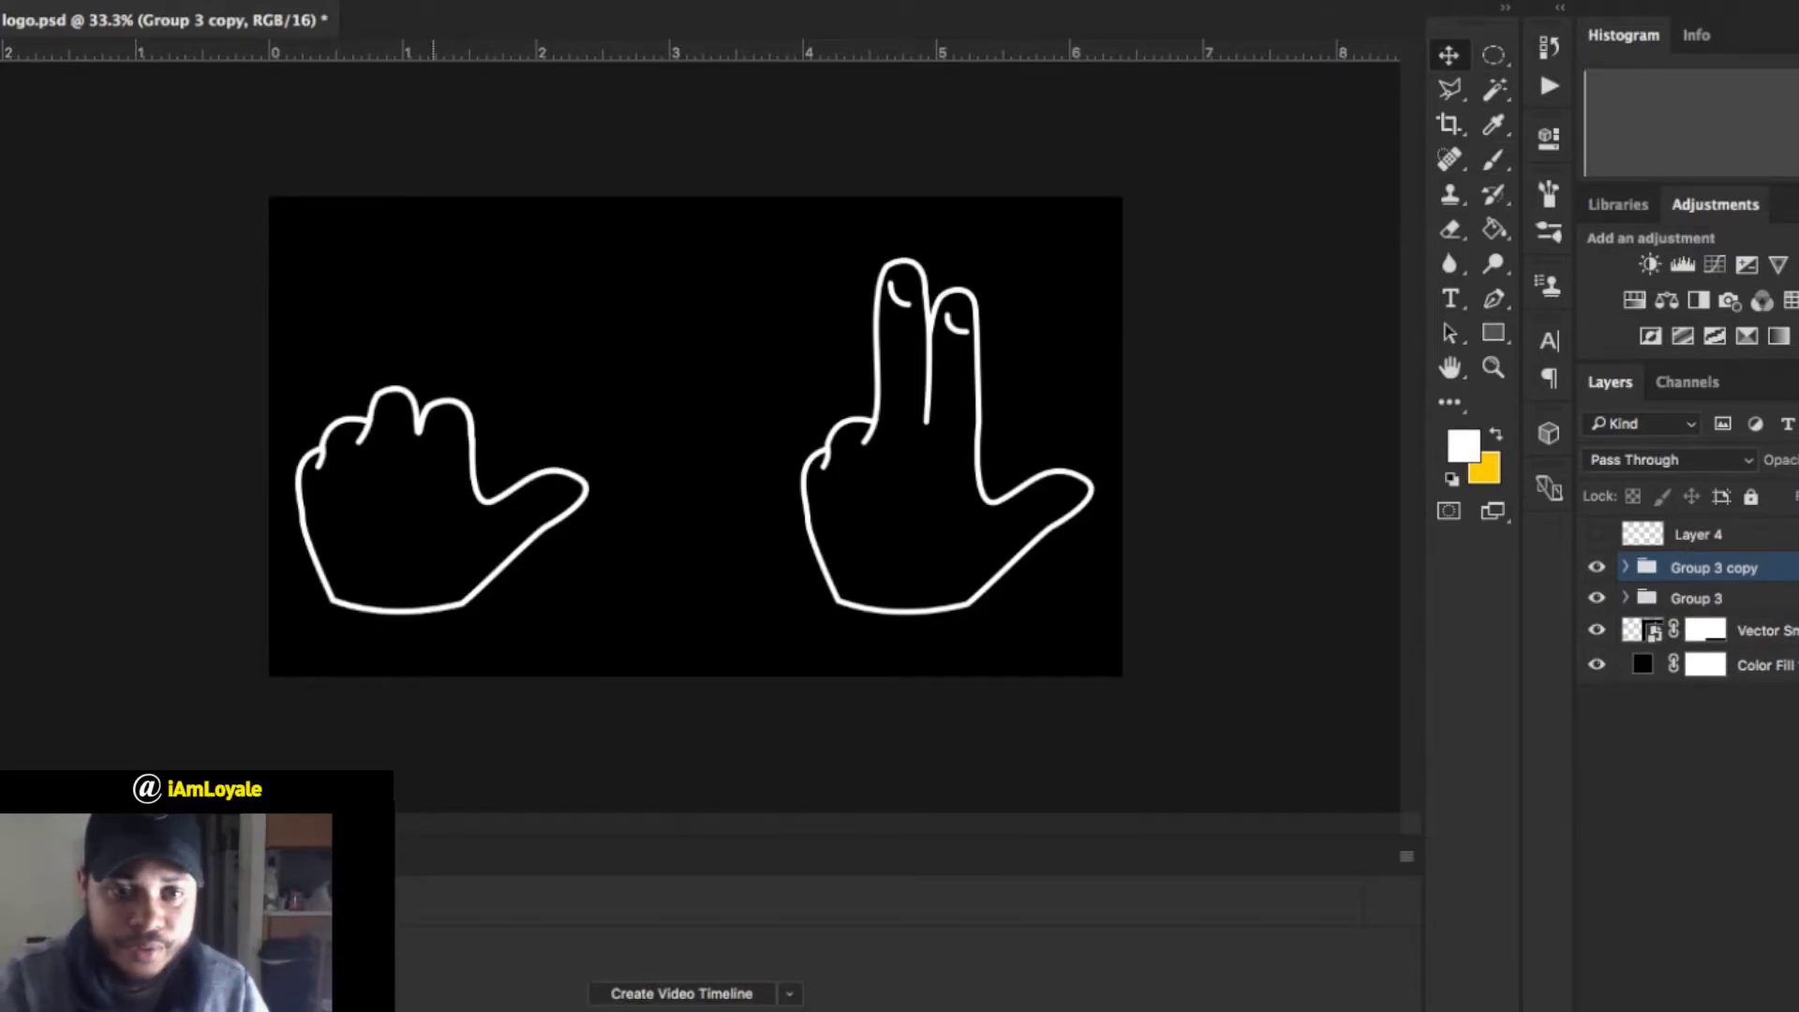
drag(460, 469, 770, 469)
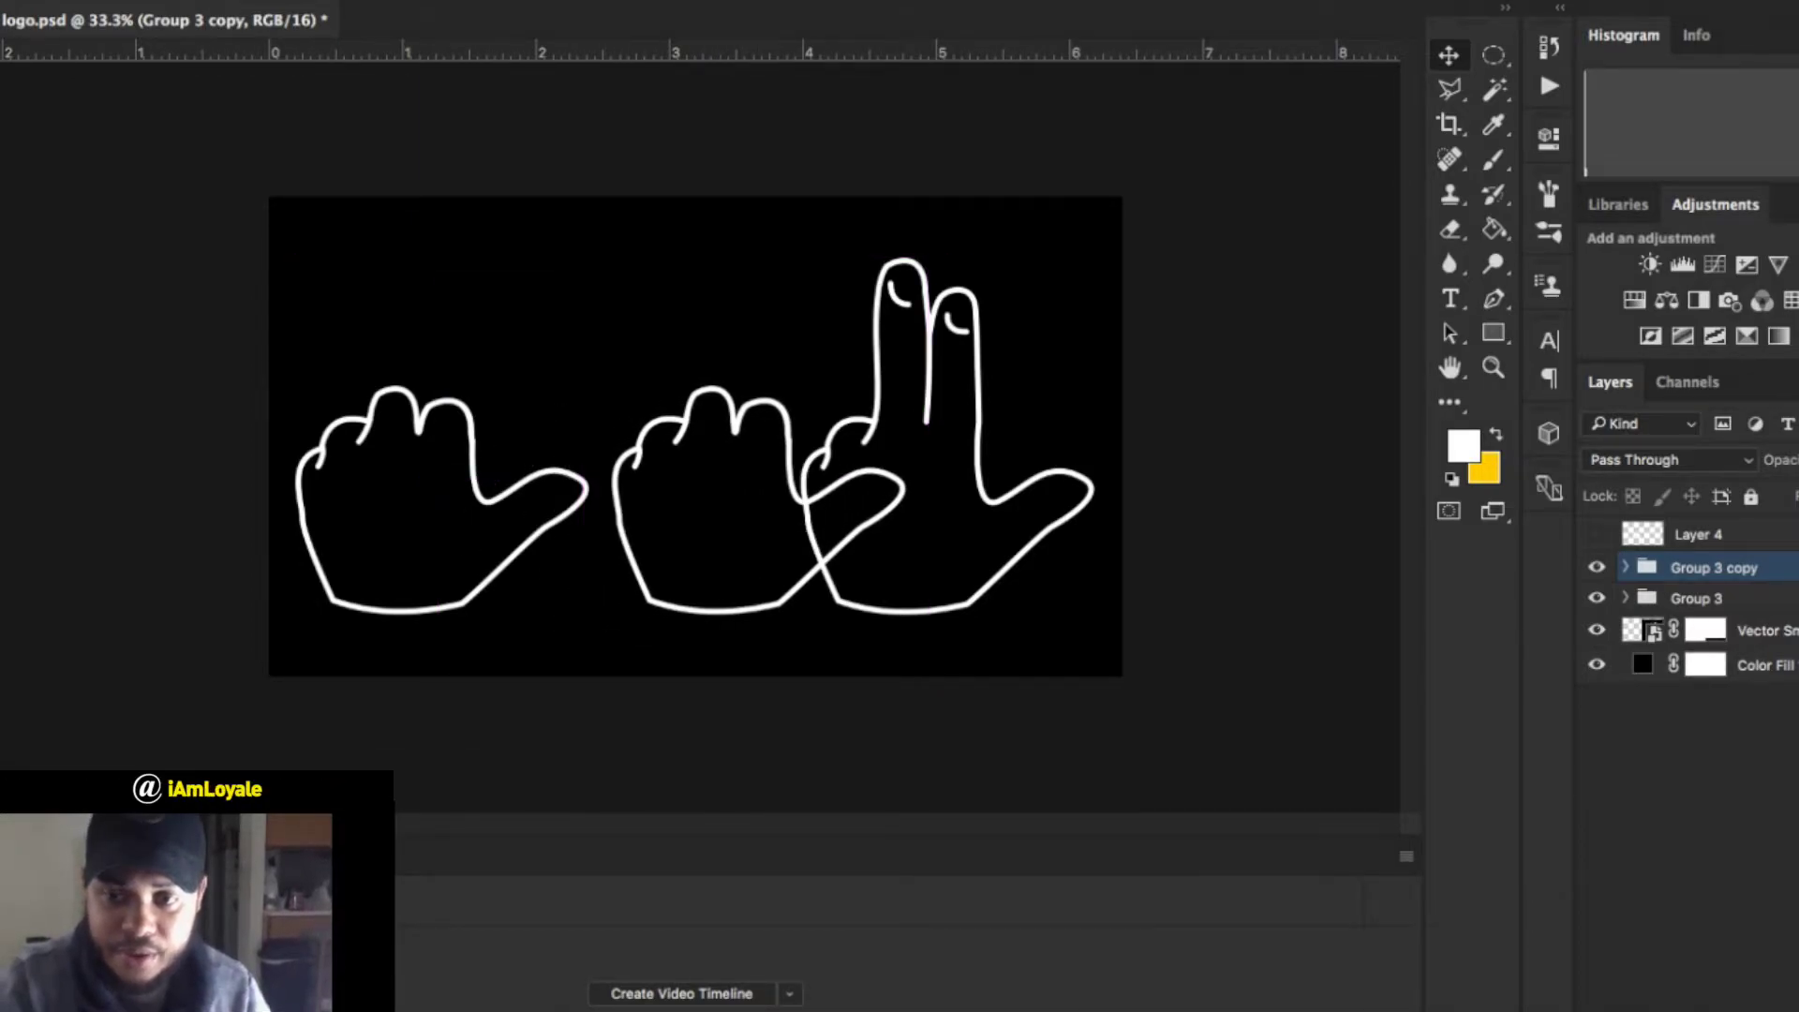
click(1596, 598)
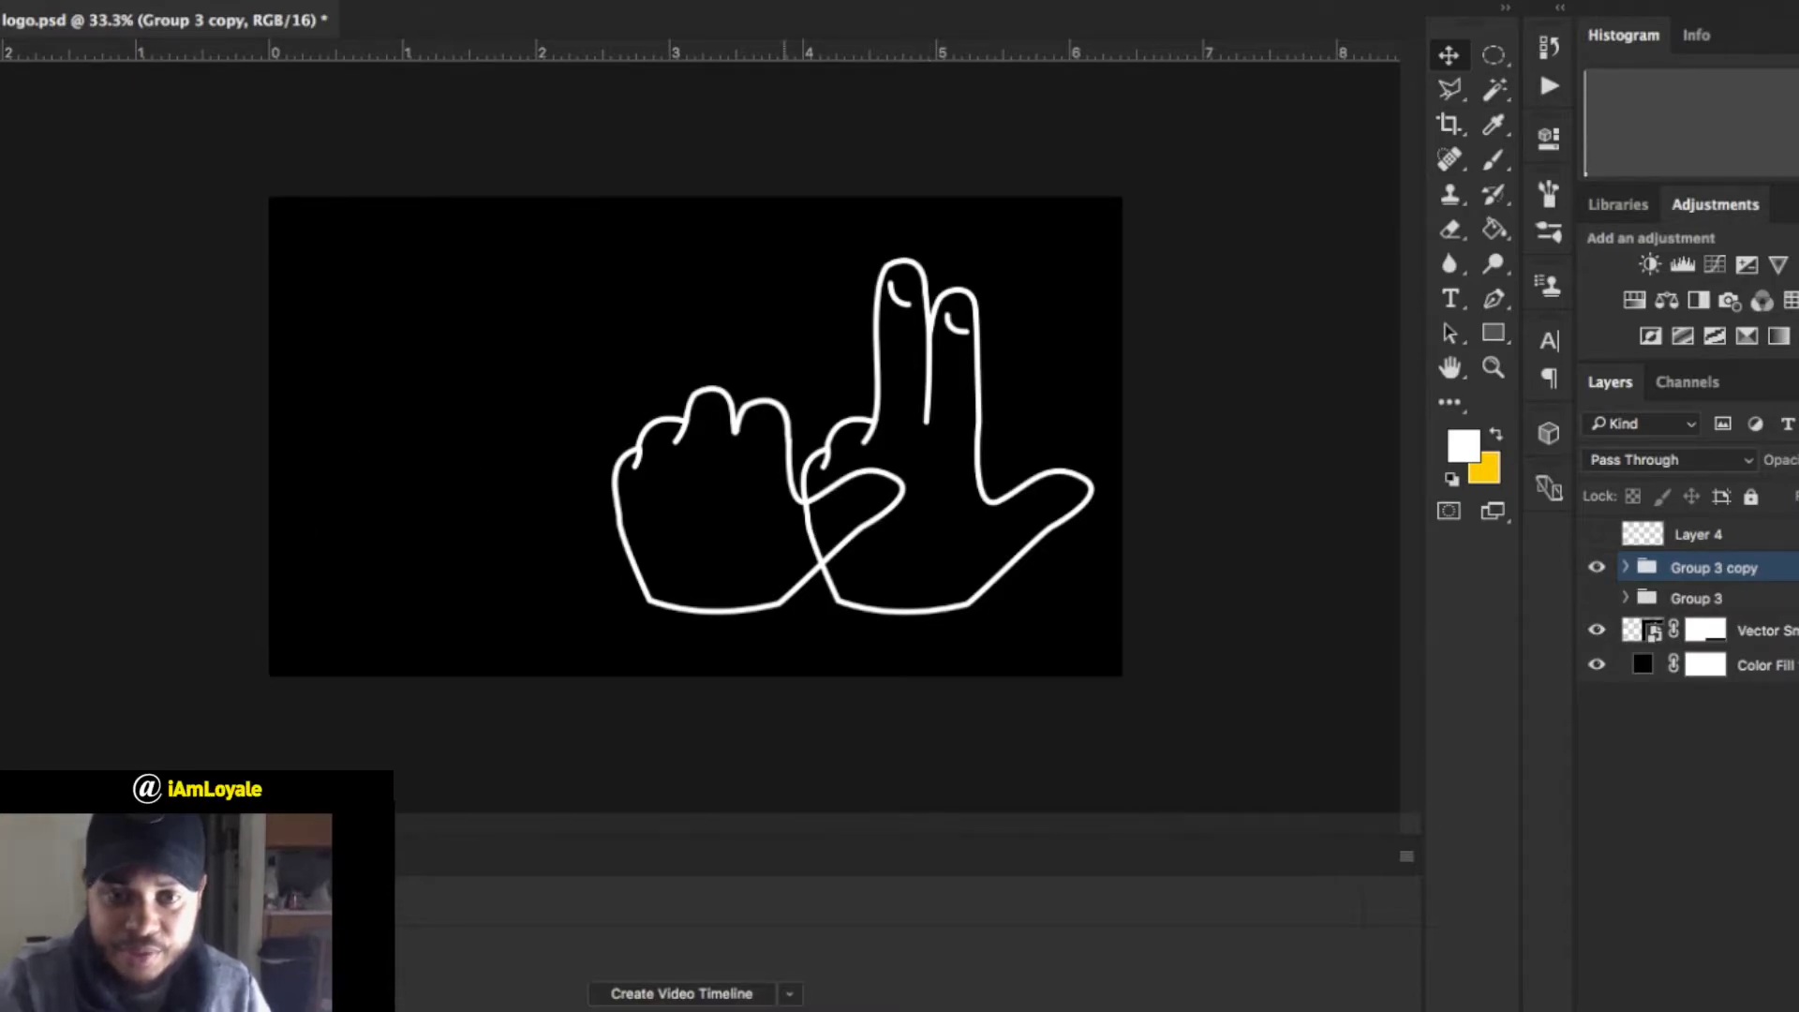
drag(750, 487, 586, 488)
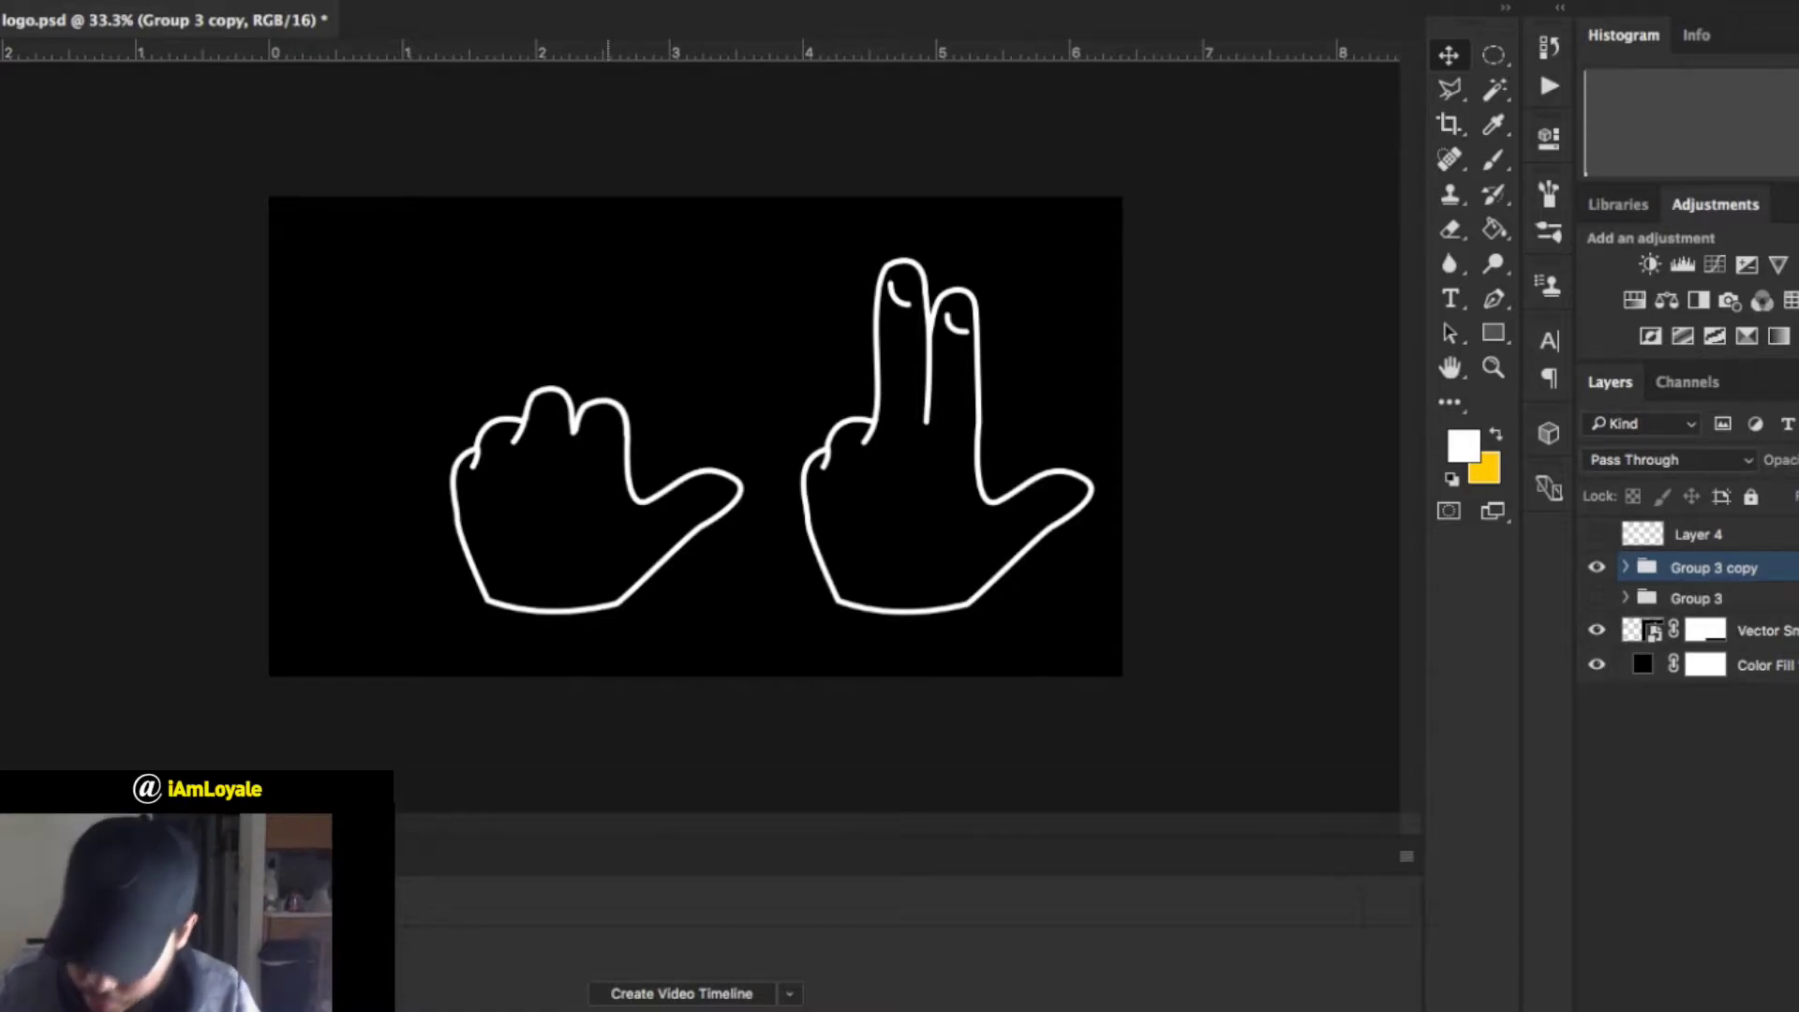
Expand the nested groups in Group 3 copy and duplicate Layer 1 copy 2, the masked fingertip layer inside Group 1.
click(1625, 567)
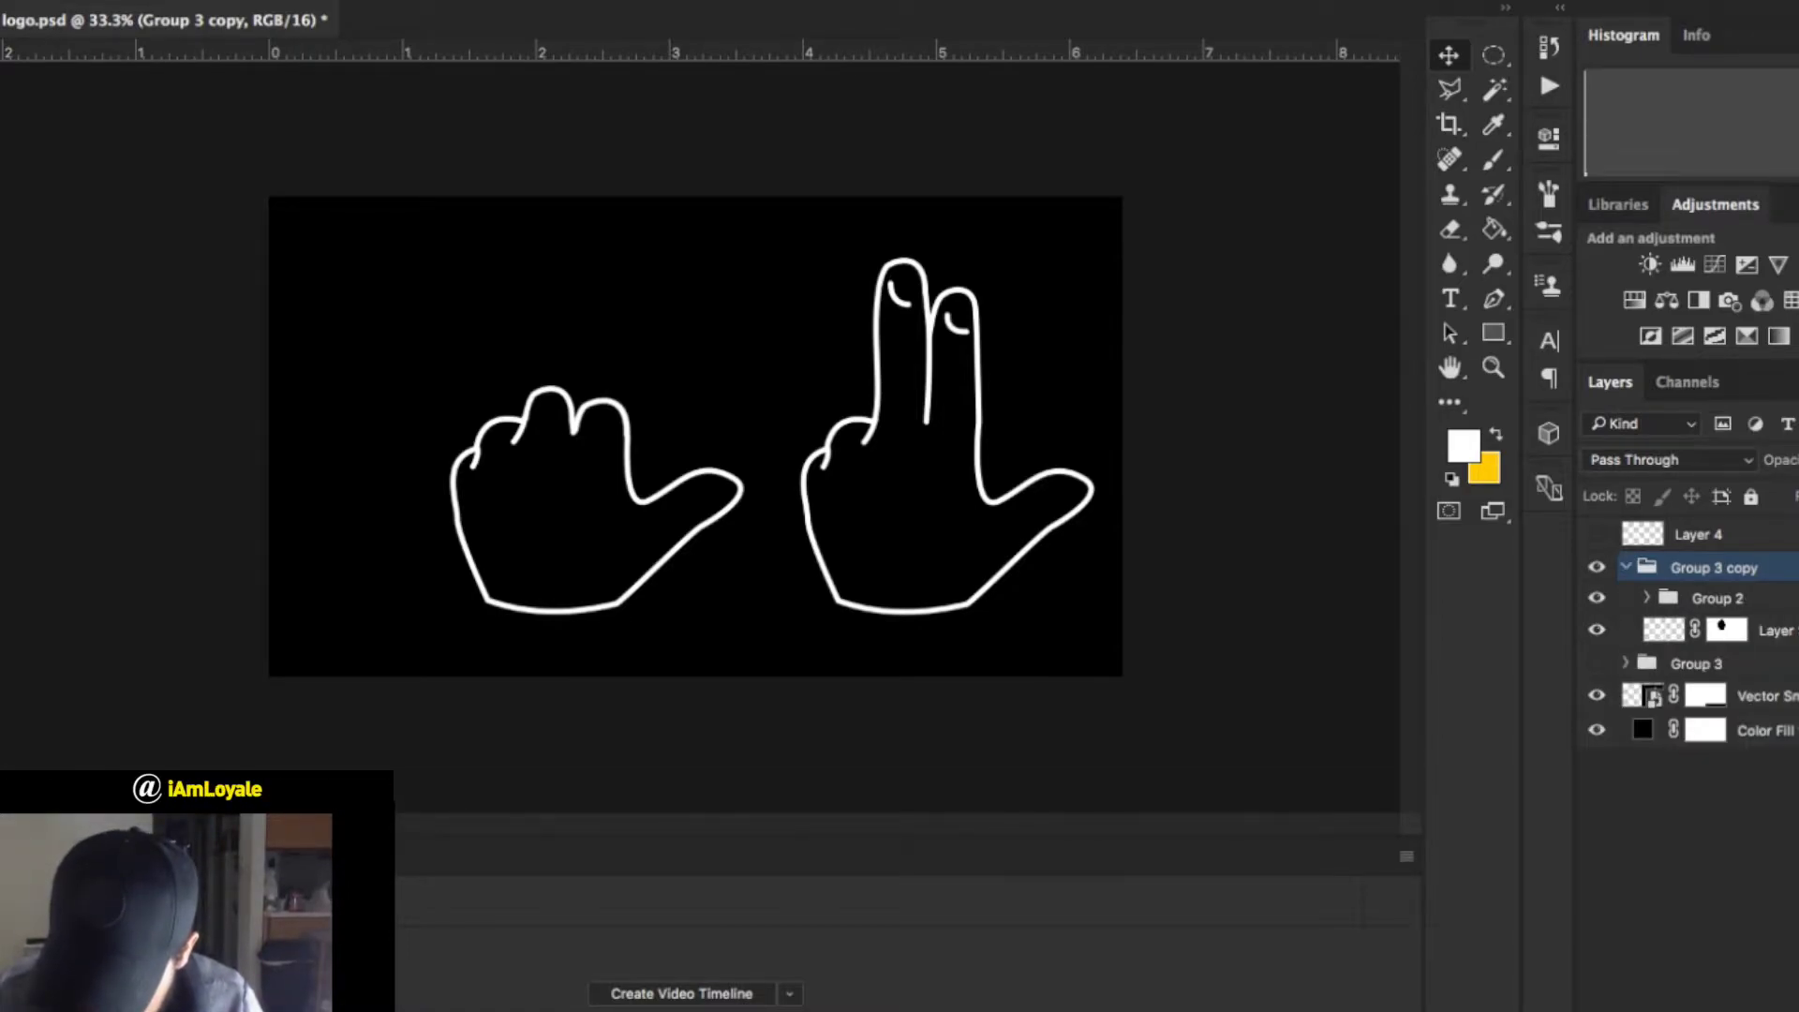
click(1716, 598)
click(1646, 598)
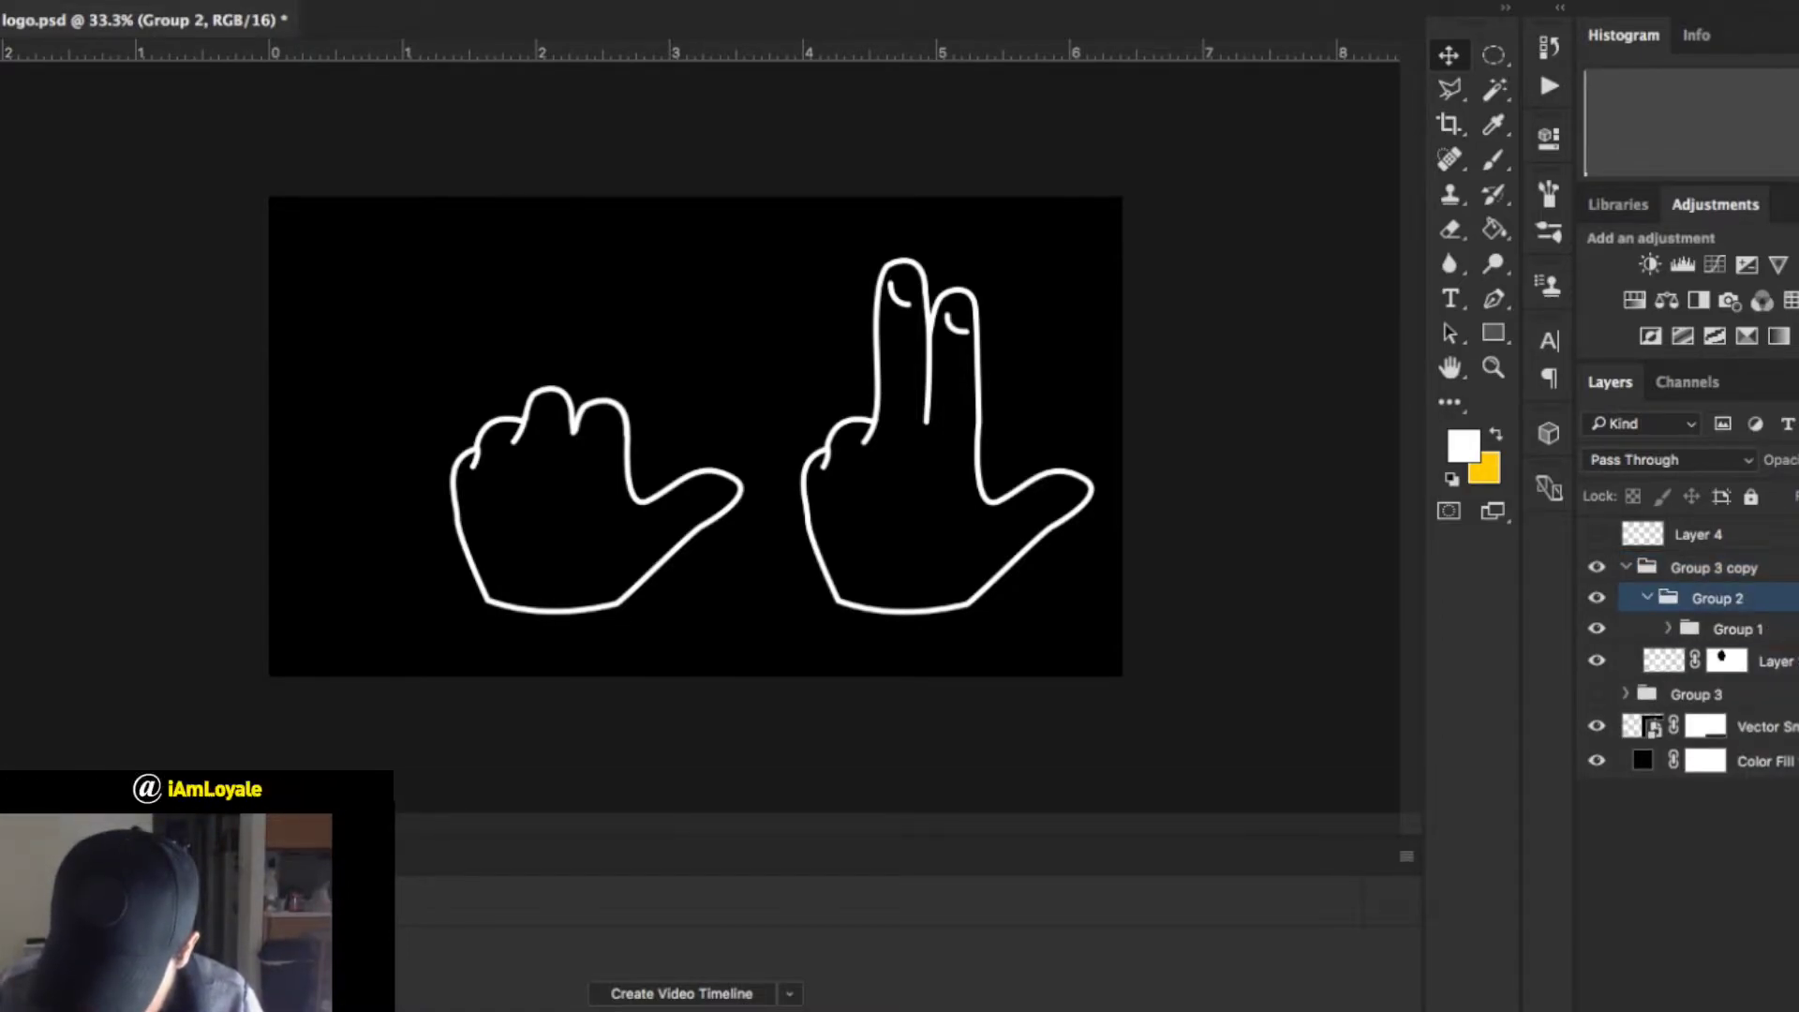
click(1668, 628)
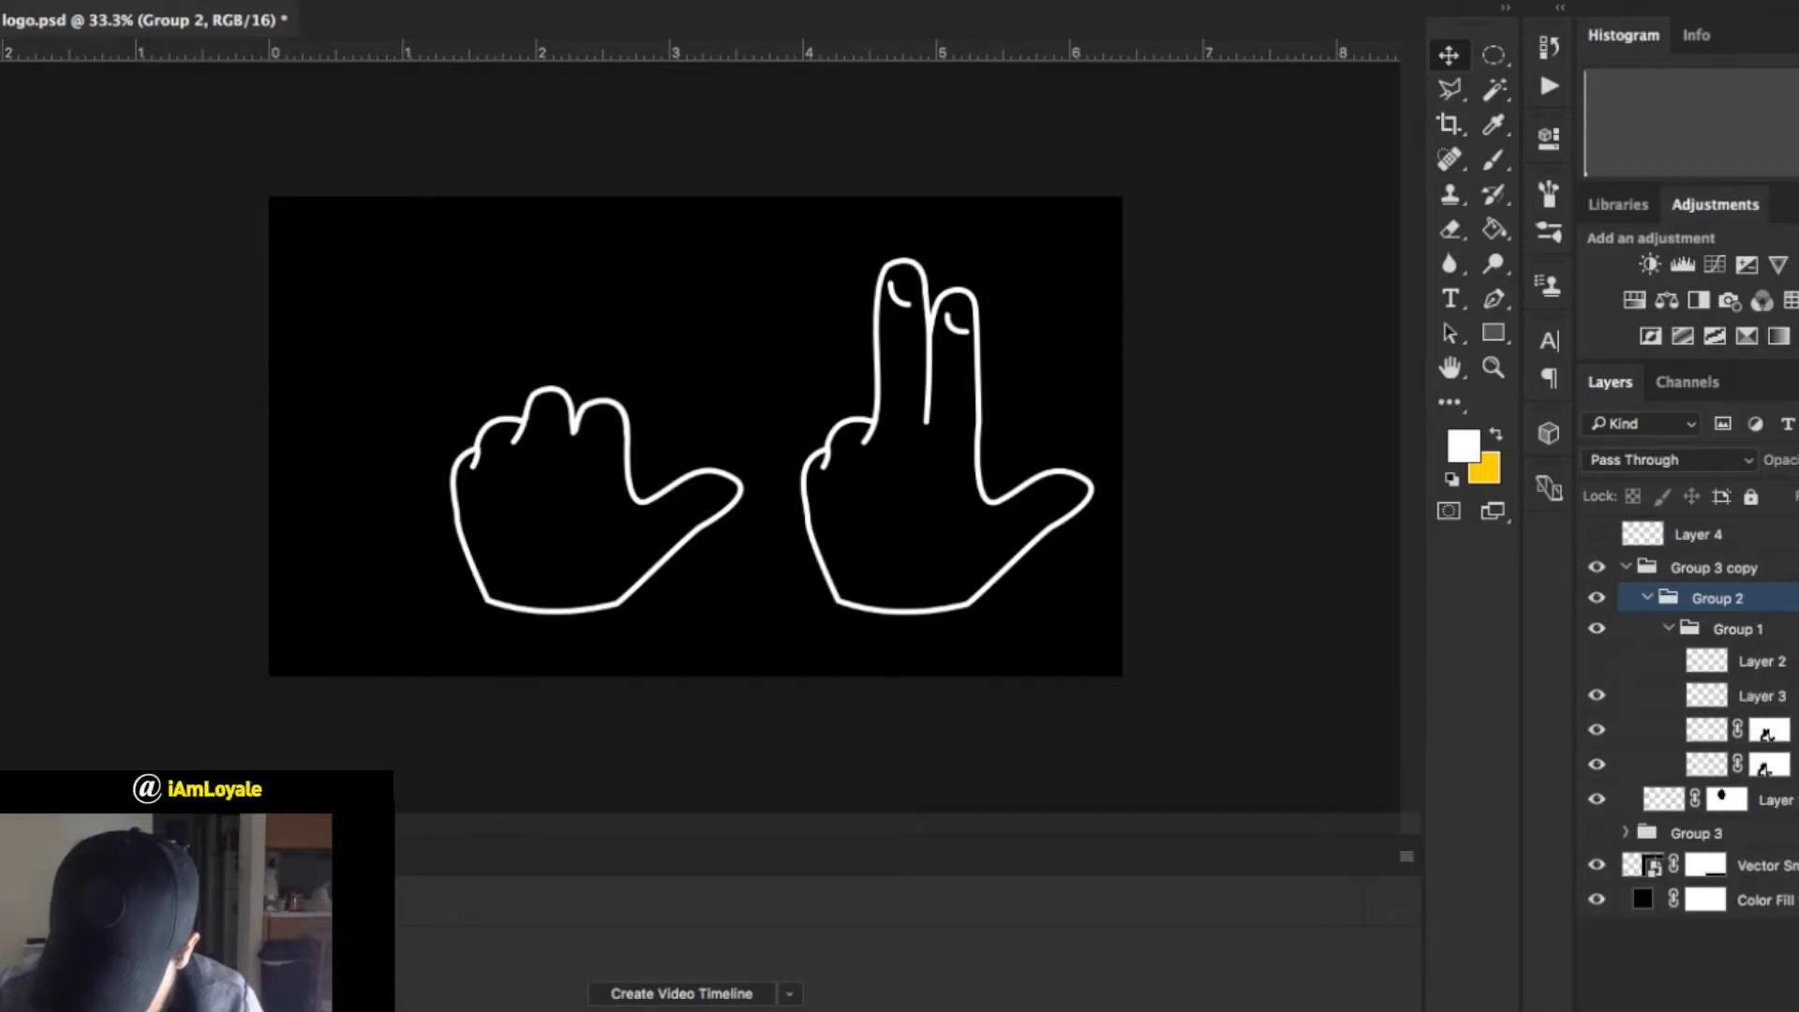
click(1706, 729)
click(1597, 729)
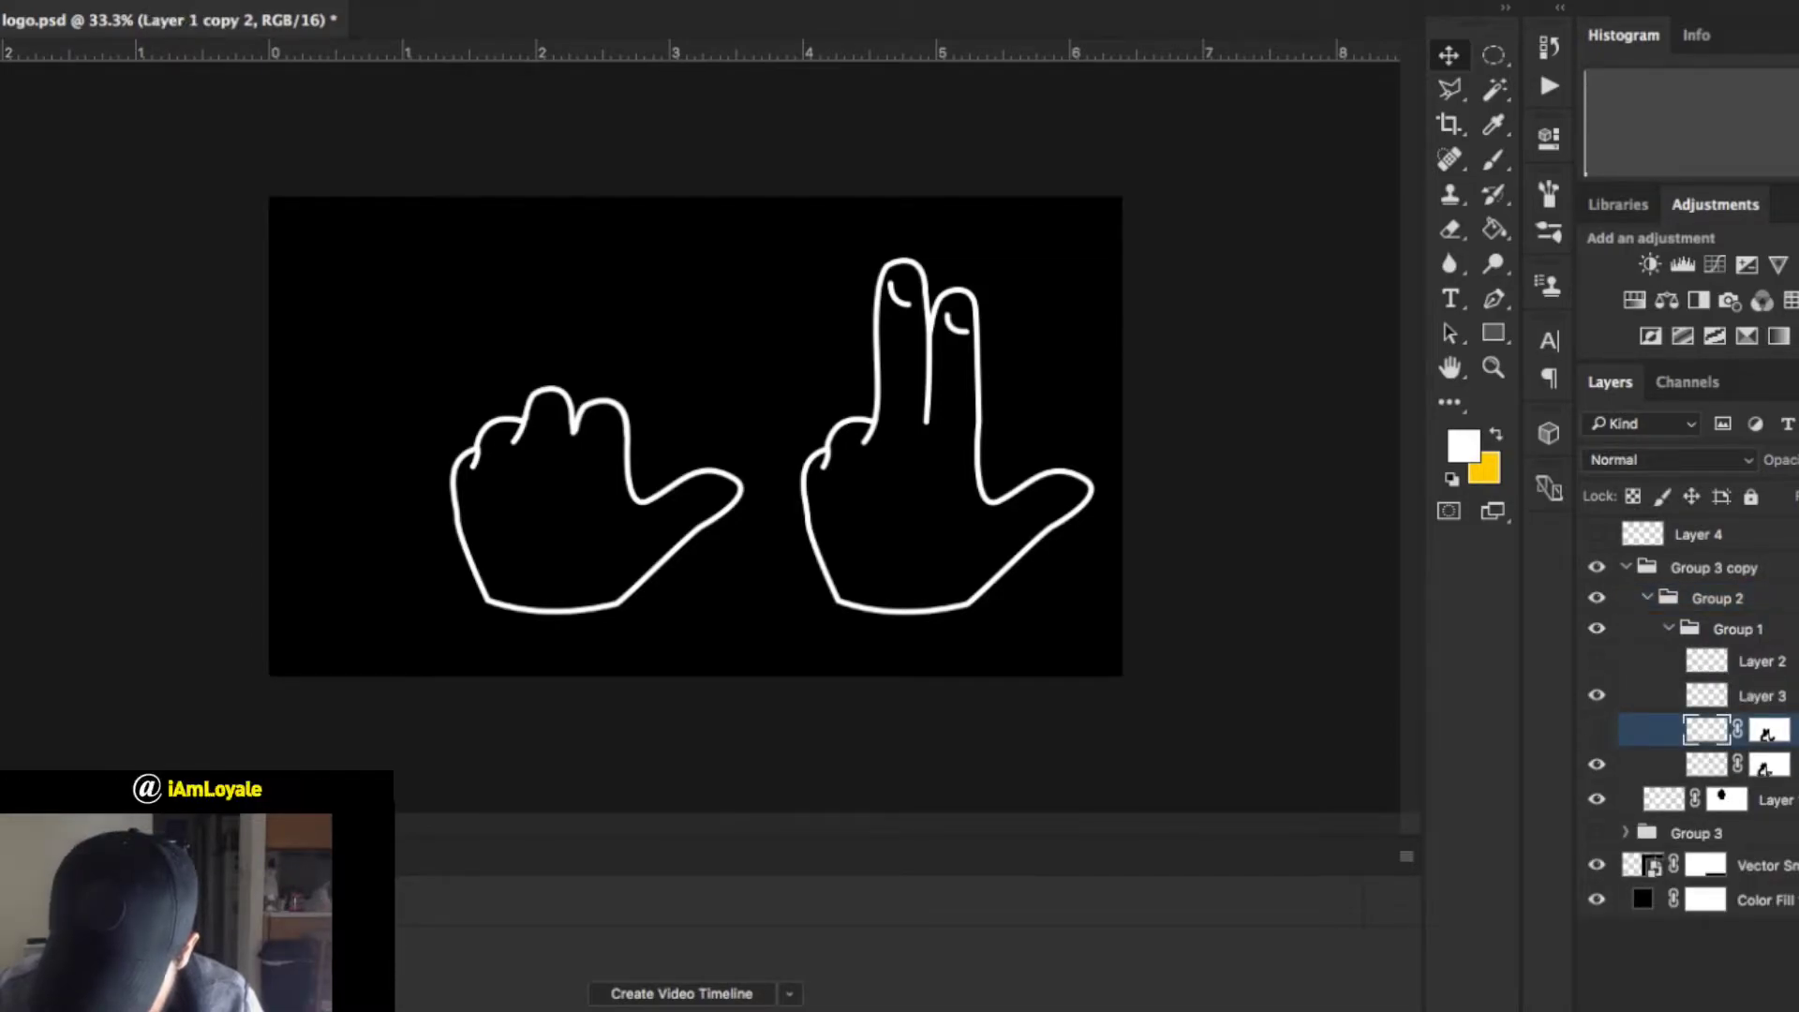
click(1597, 728)
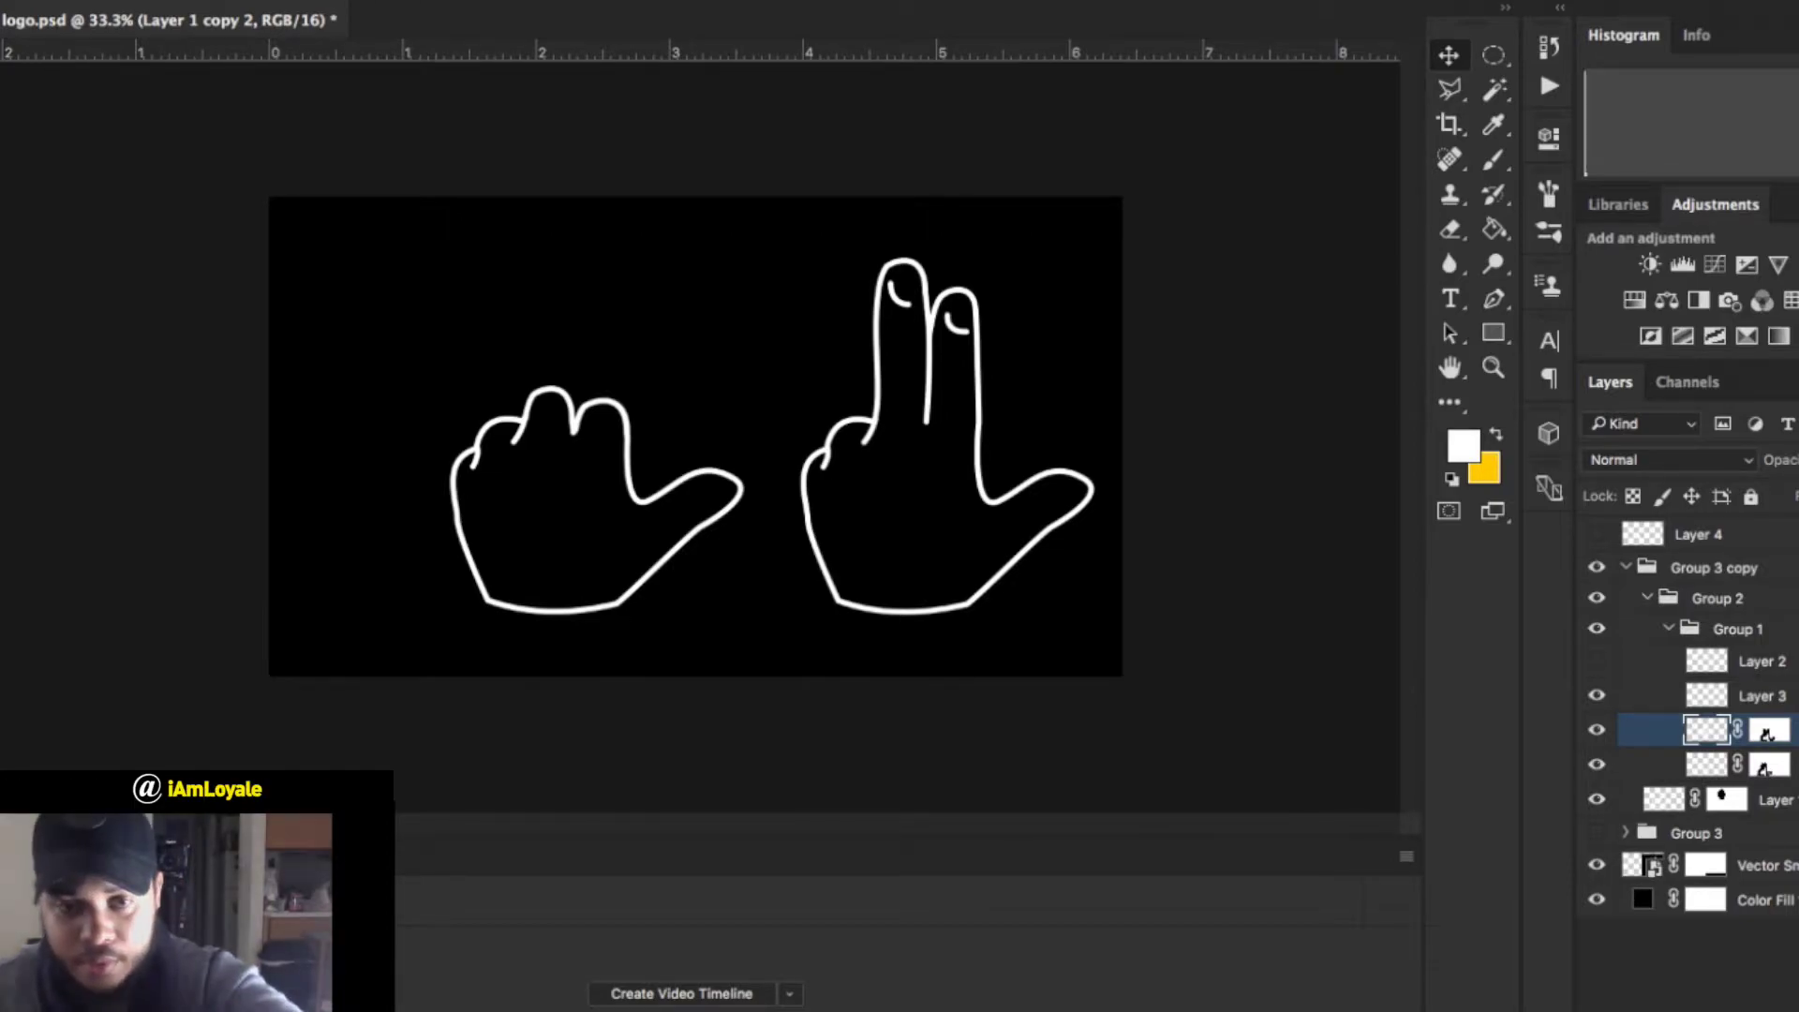
key(super+j)
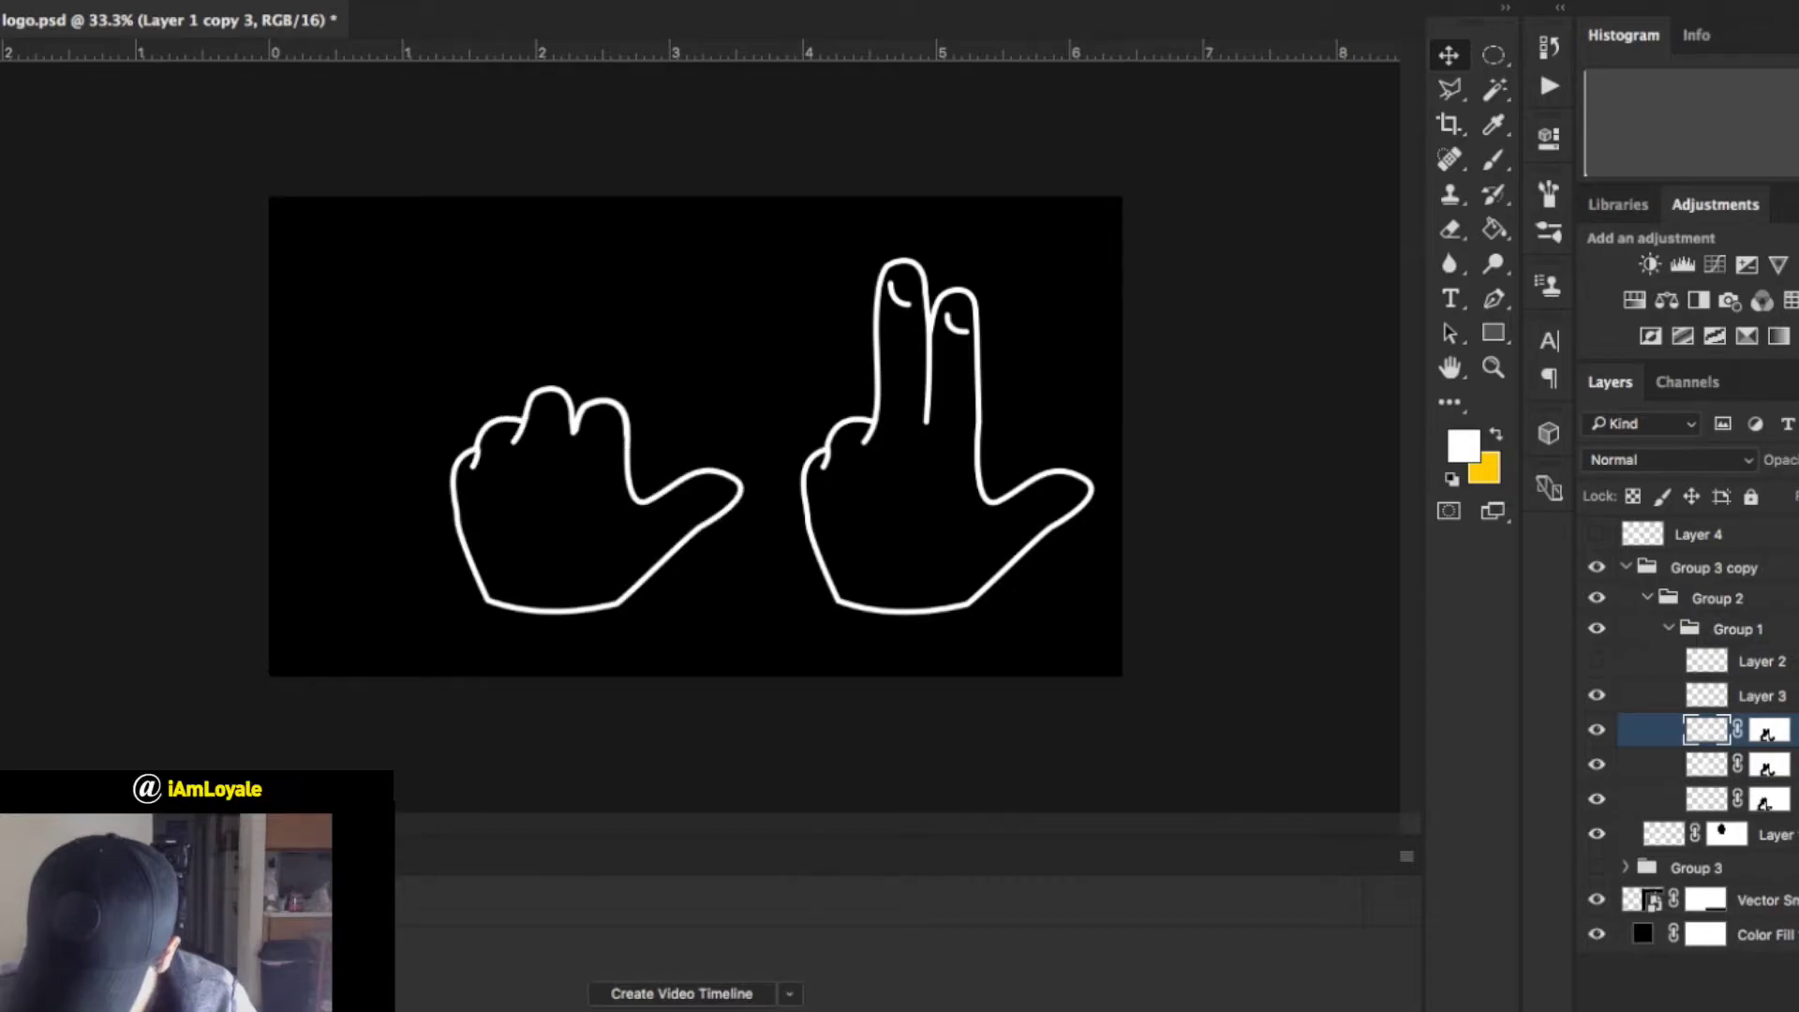
Paint black on the Layer 1 mask in Group 3 copy to hide the shortened hand's thumb.
click(1726, 834)
key(d)
key(b)
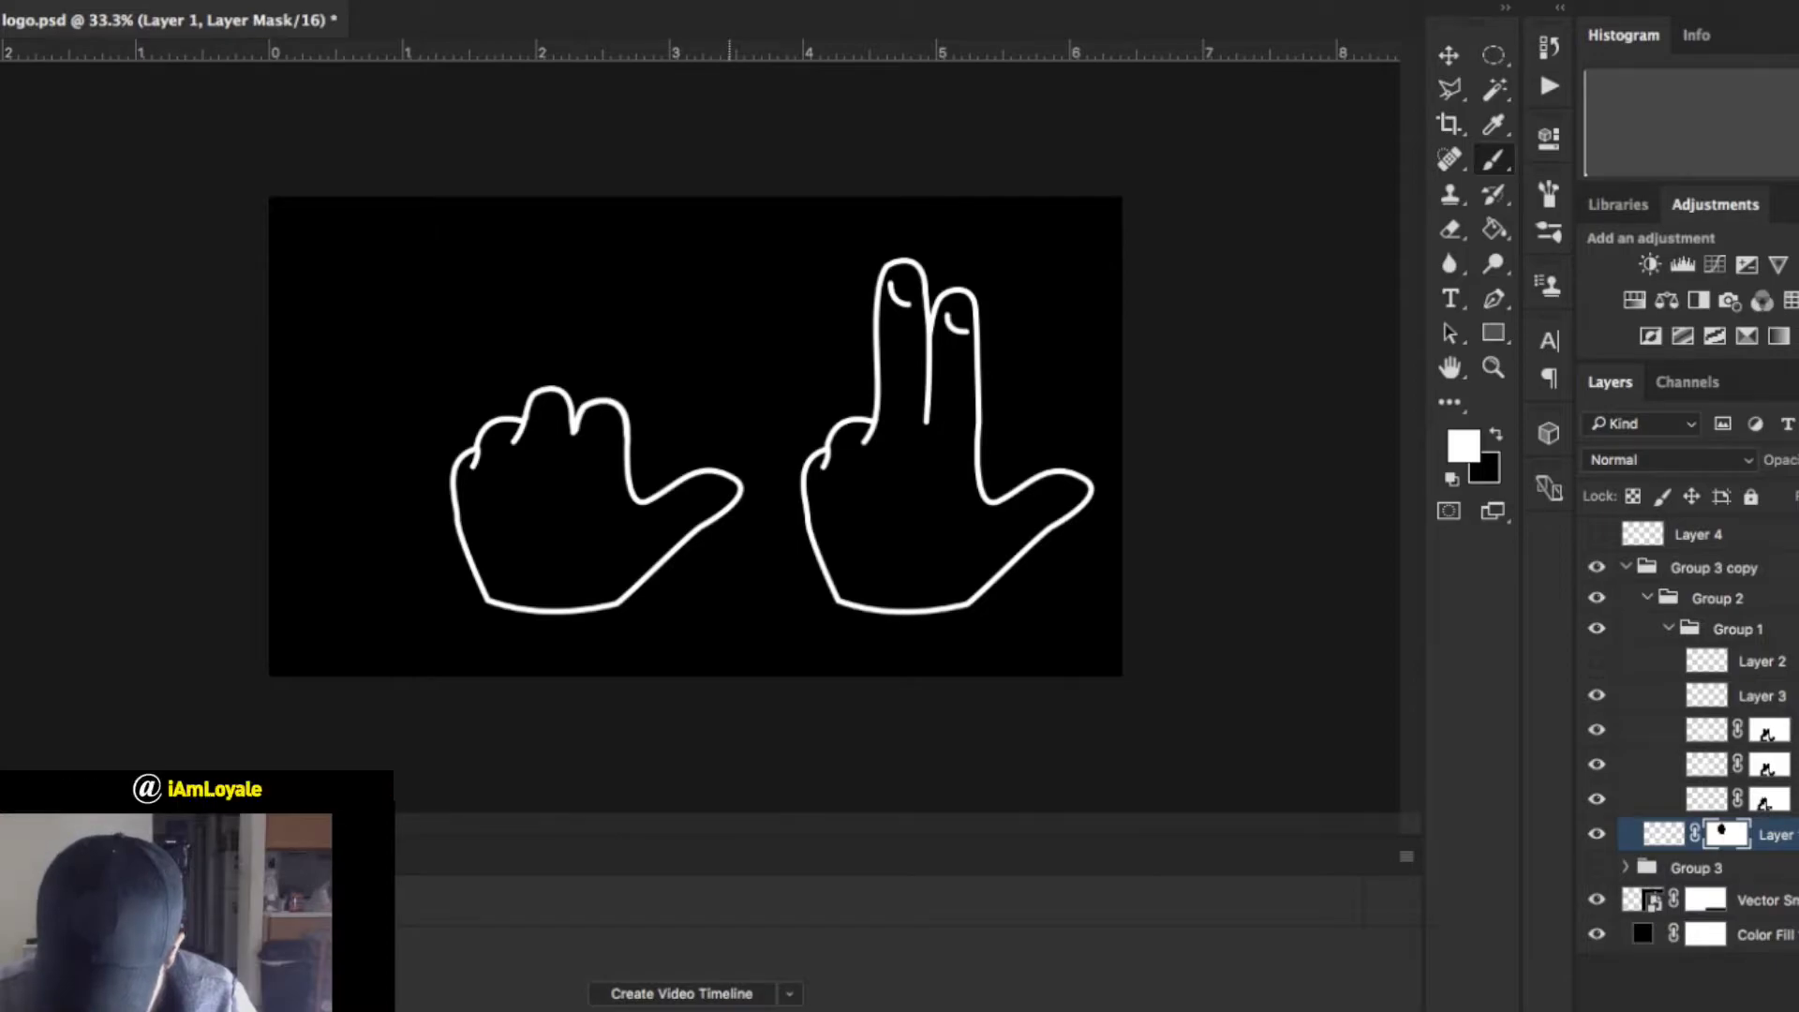
key(x)
mouse_move(740, 482)
mouse_down()
mouse_move(698, 534)
mouse_move(670, 487)
mouse_move(670, 553)
mouse_up()
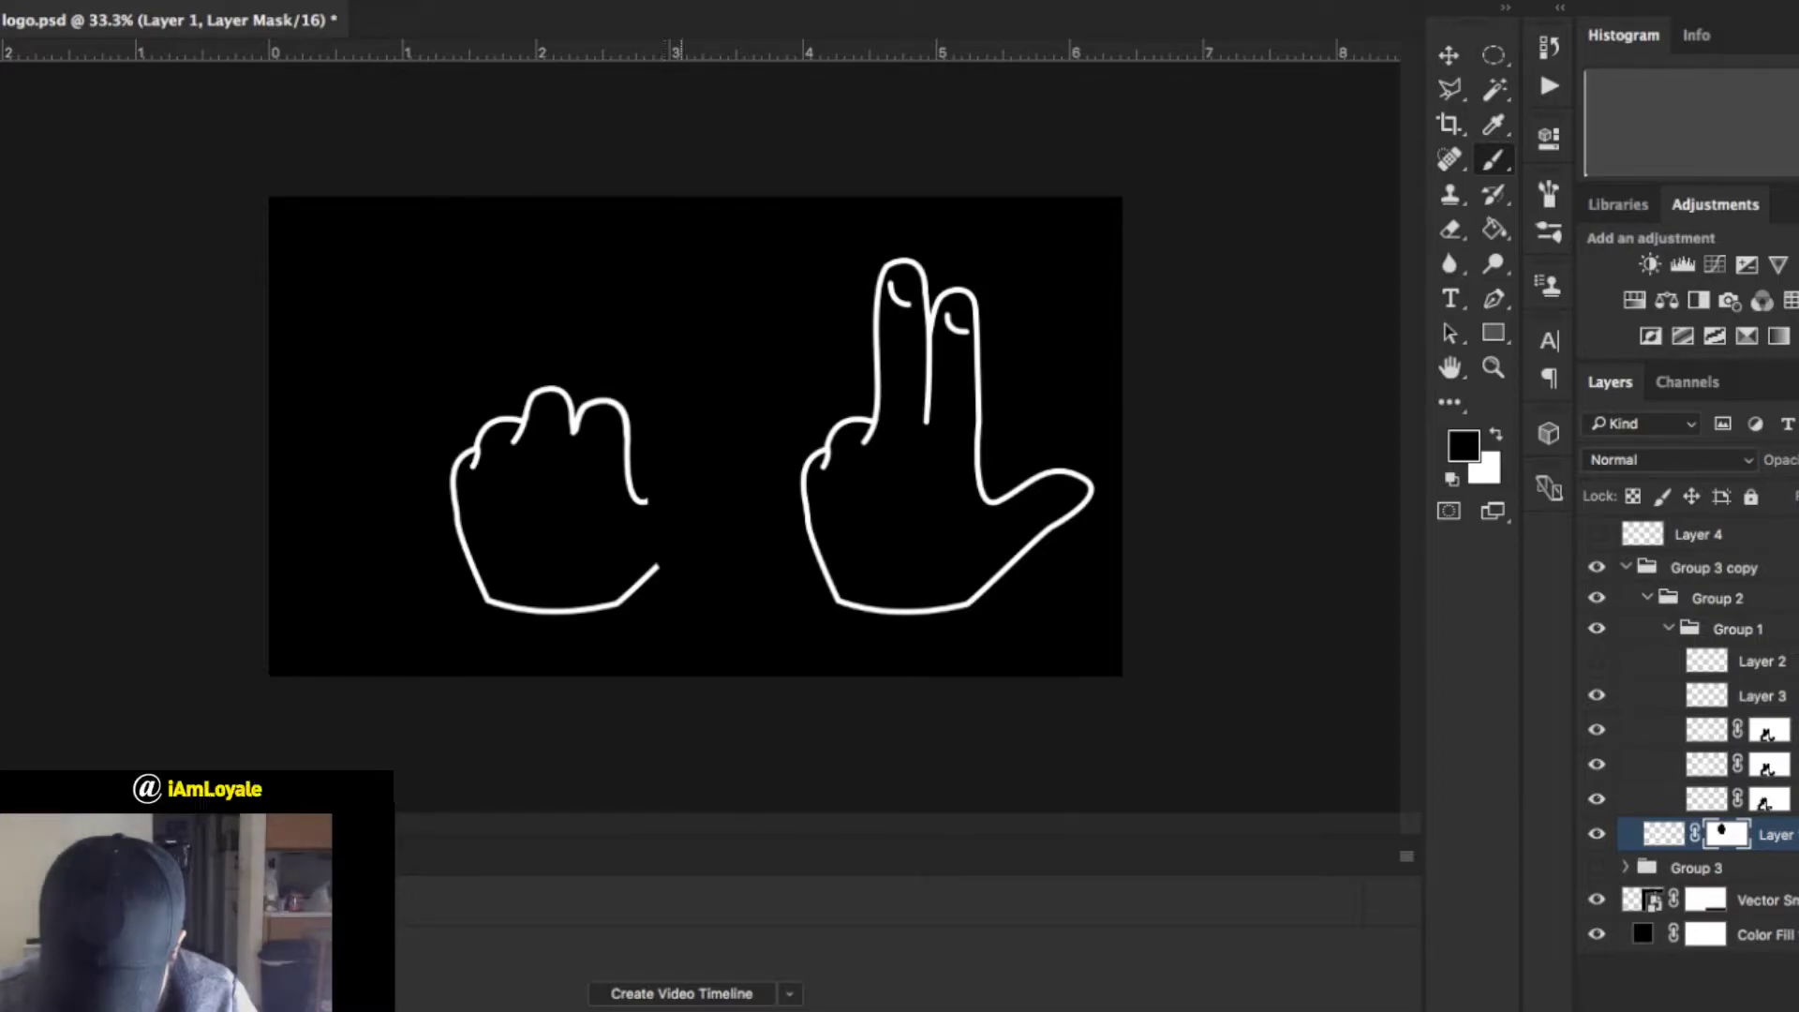
Move the duplicated fingertip layer, Layer 1 copy 3, into the shortened hand's thumb gap and rotate it clockwise so the tip points outward.
click(1706, 729)
click(1597, 729)
click(1596, 729)
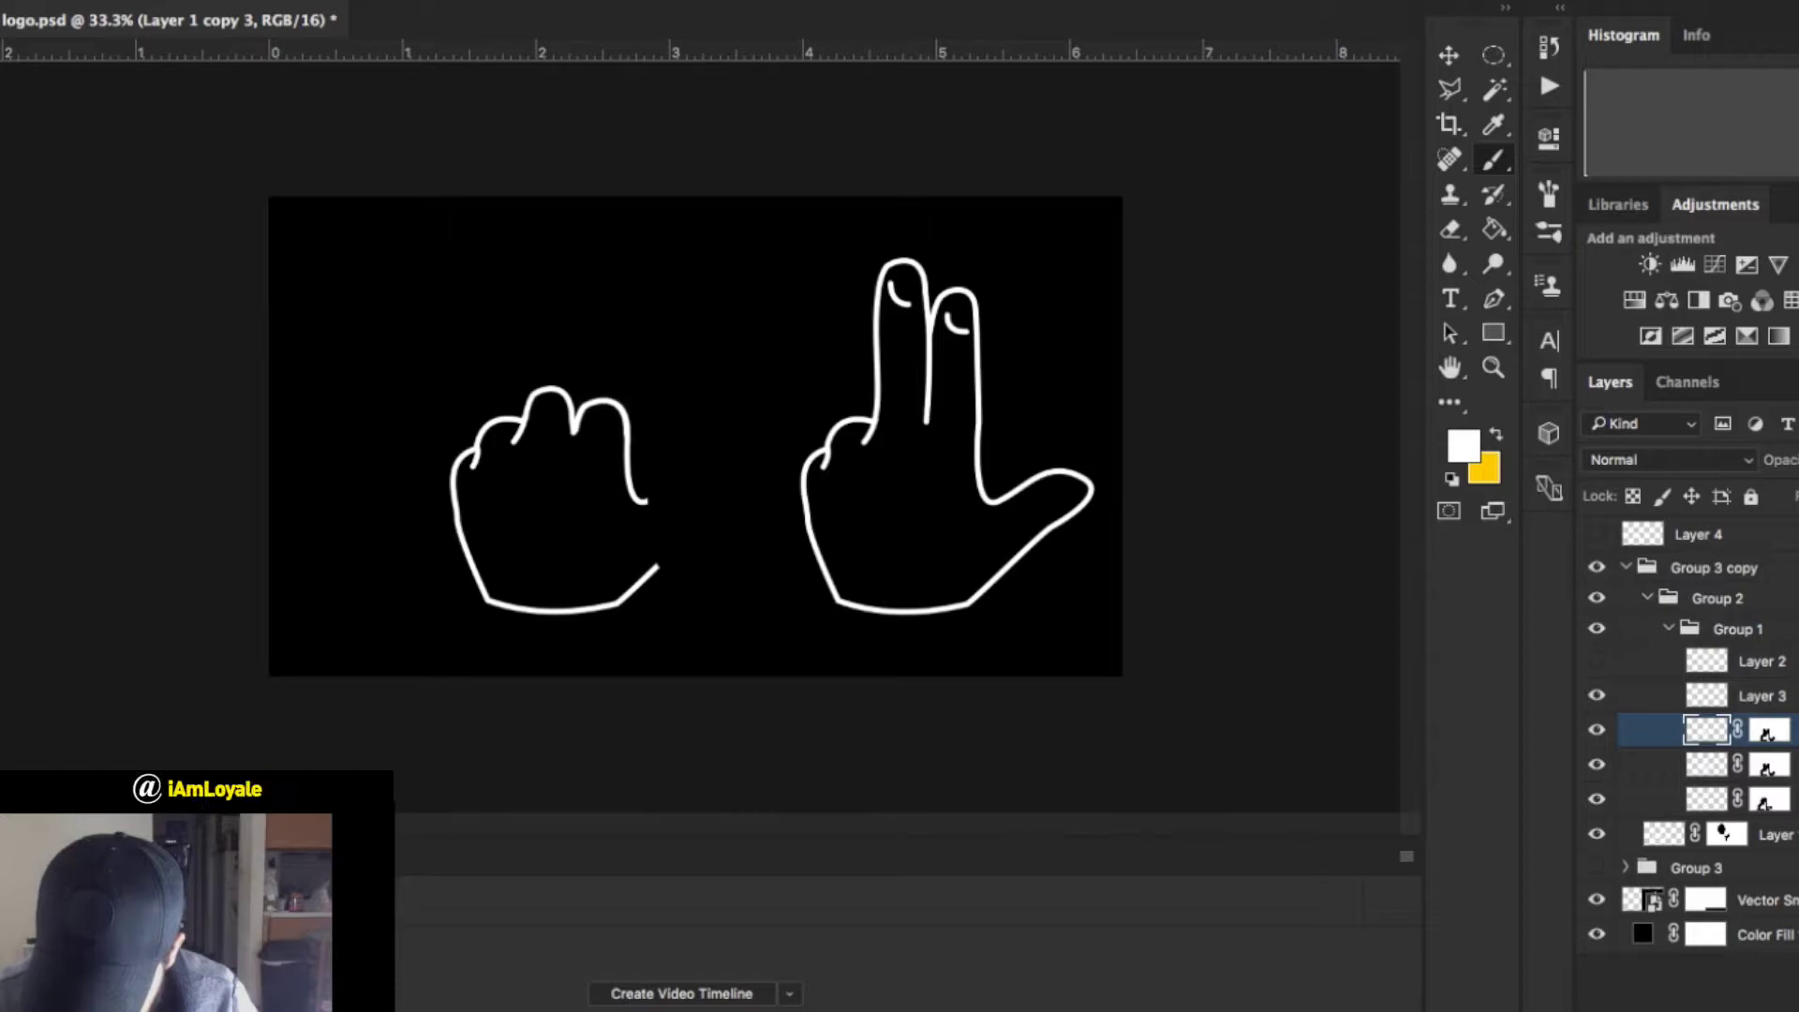
key(v)
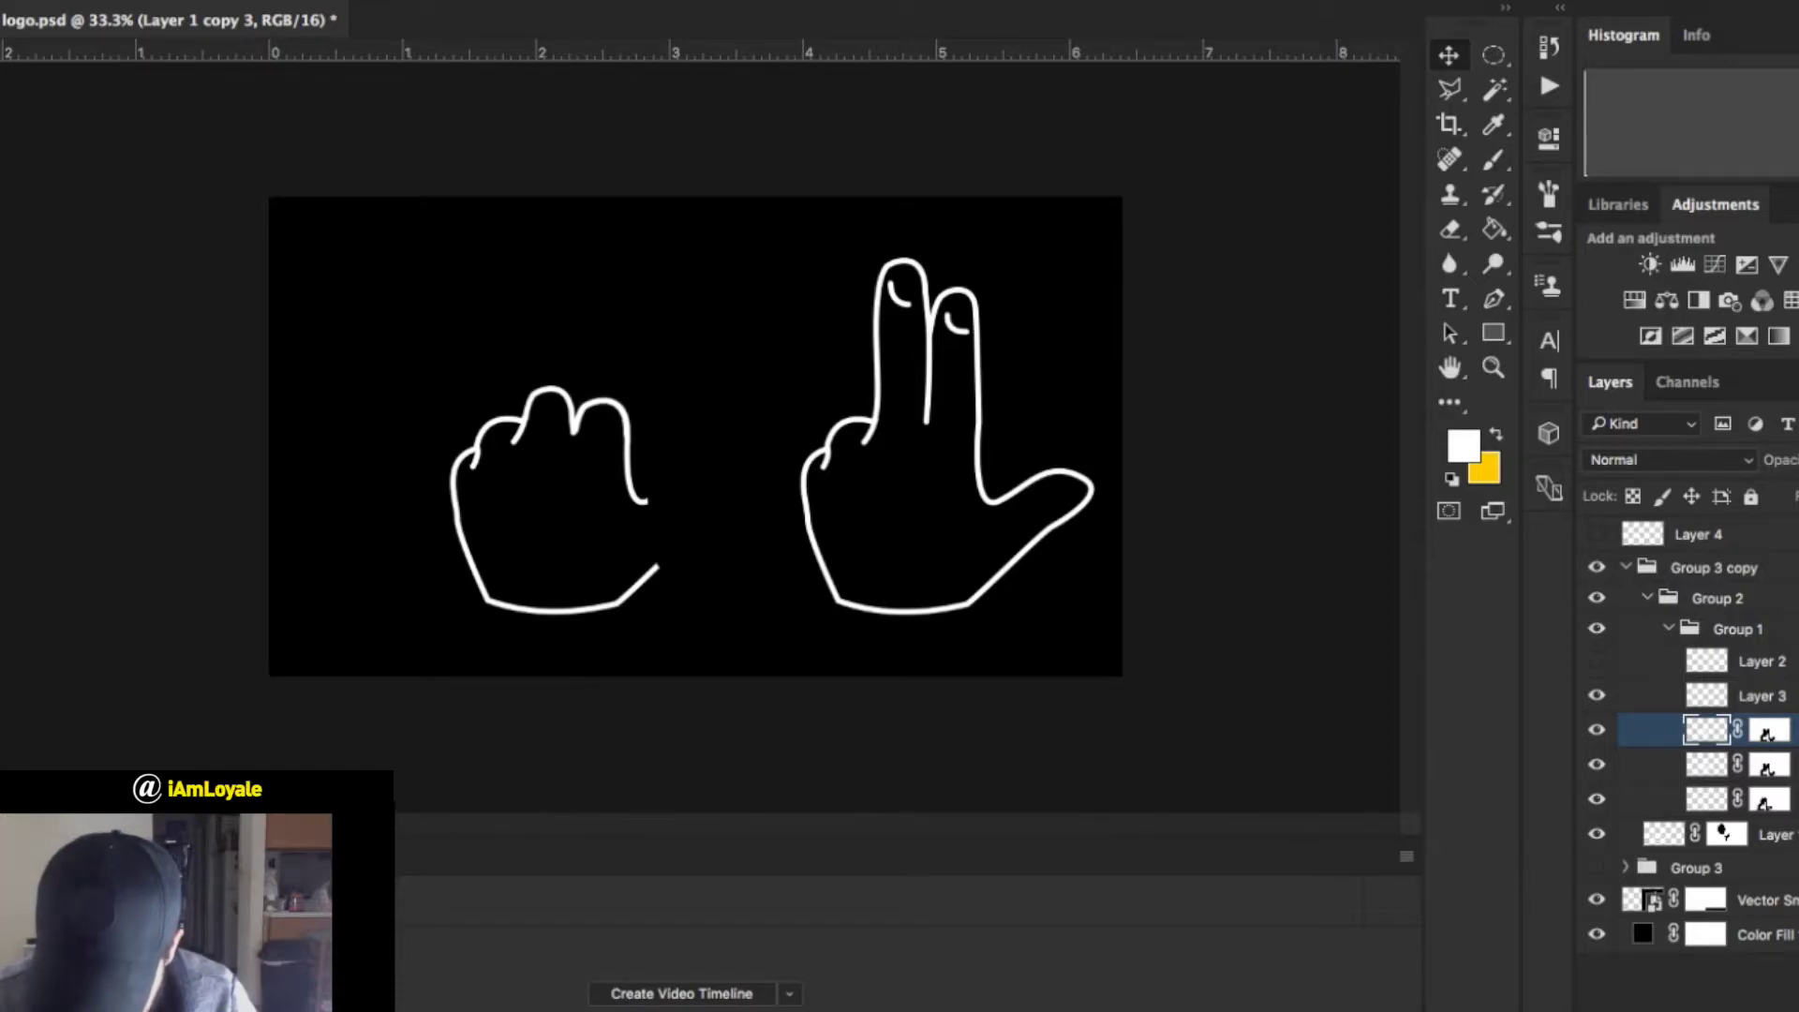
drag(620, 431, 690, 531)
key(ctrl+t)
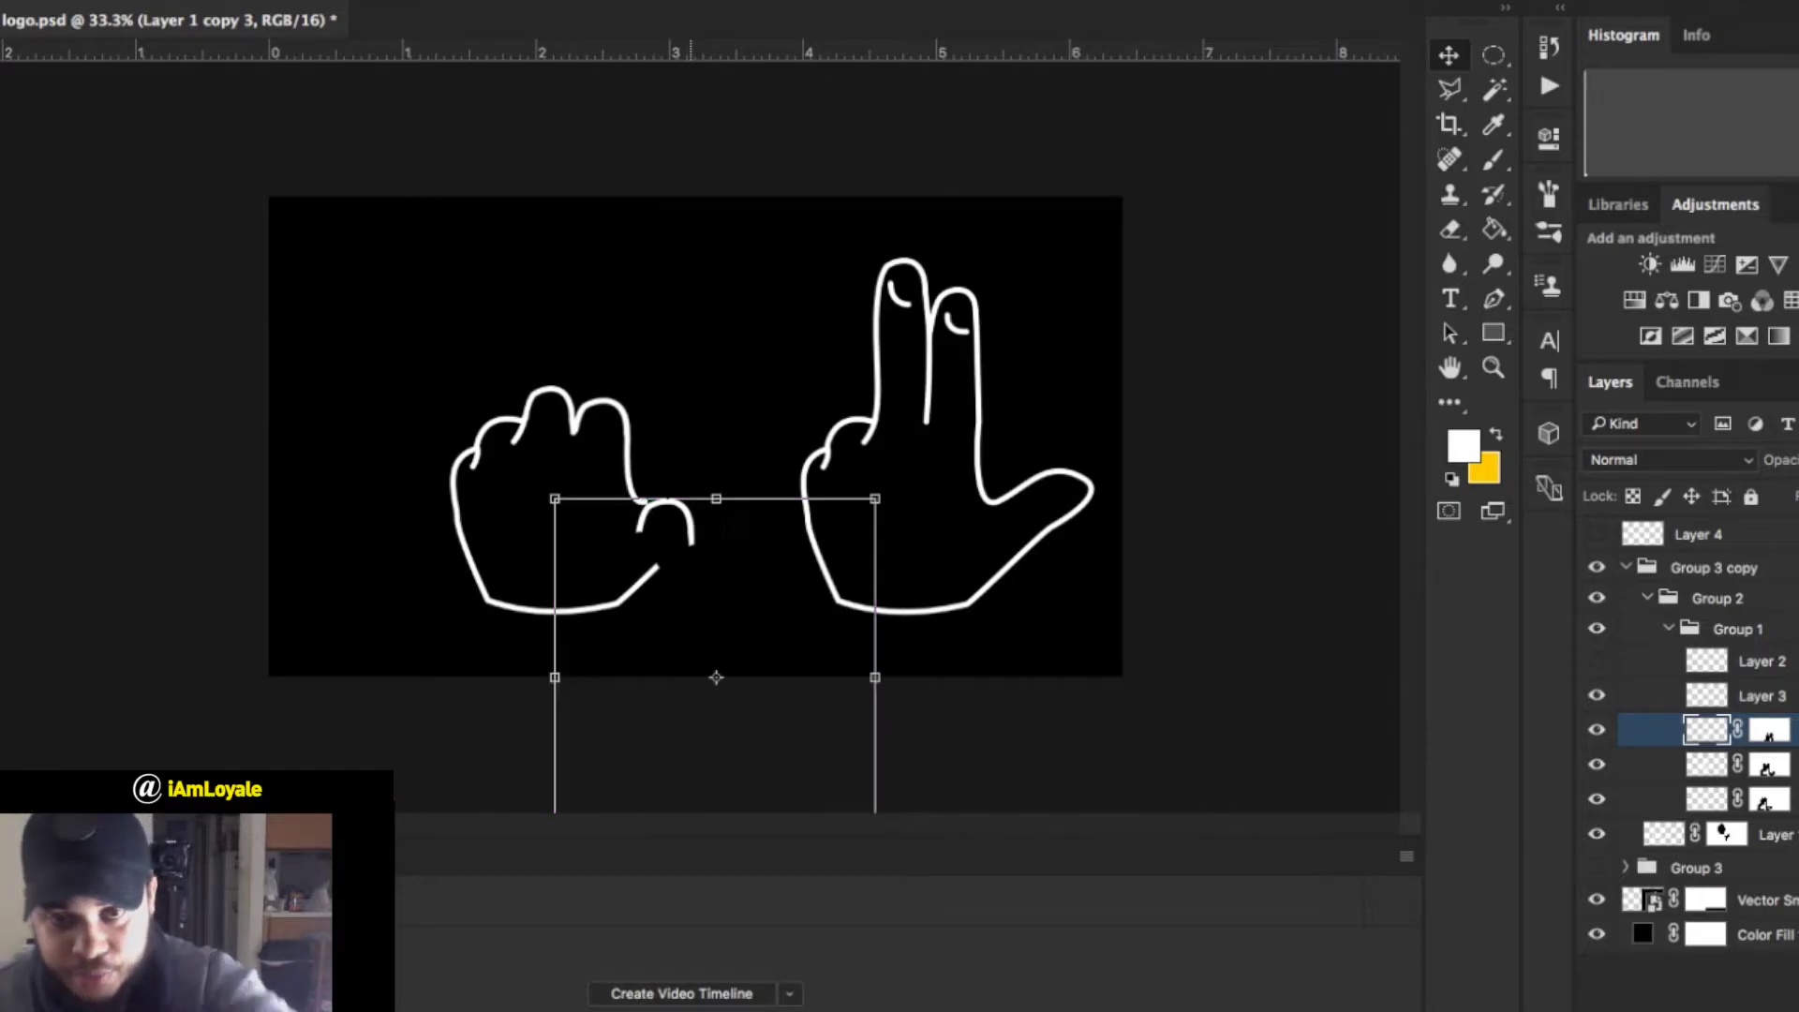
drag(895, 534, 931, 698)
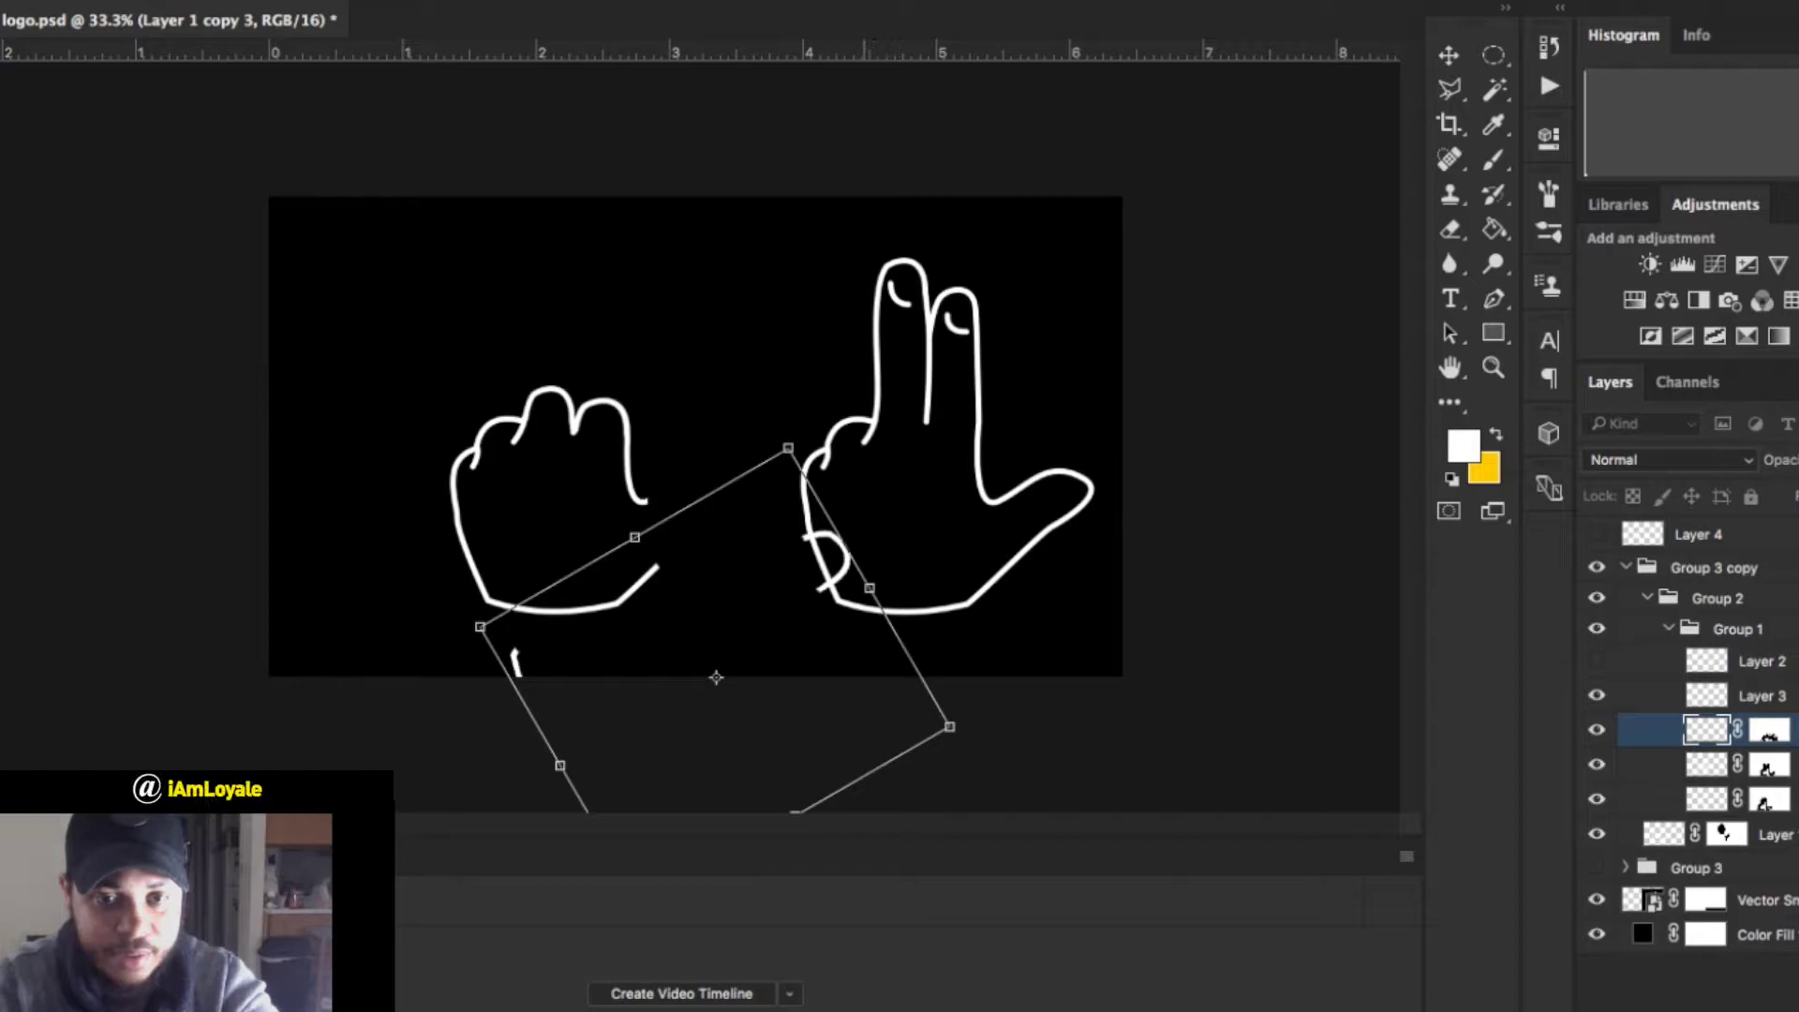
drag(836, 609, 685, 578)
drag(564, 646, 547, 643)
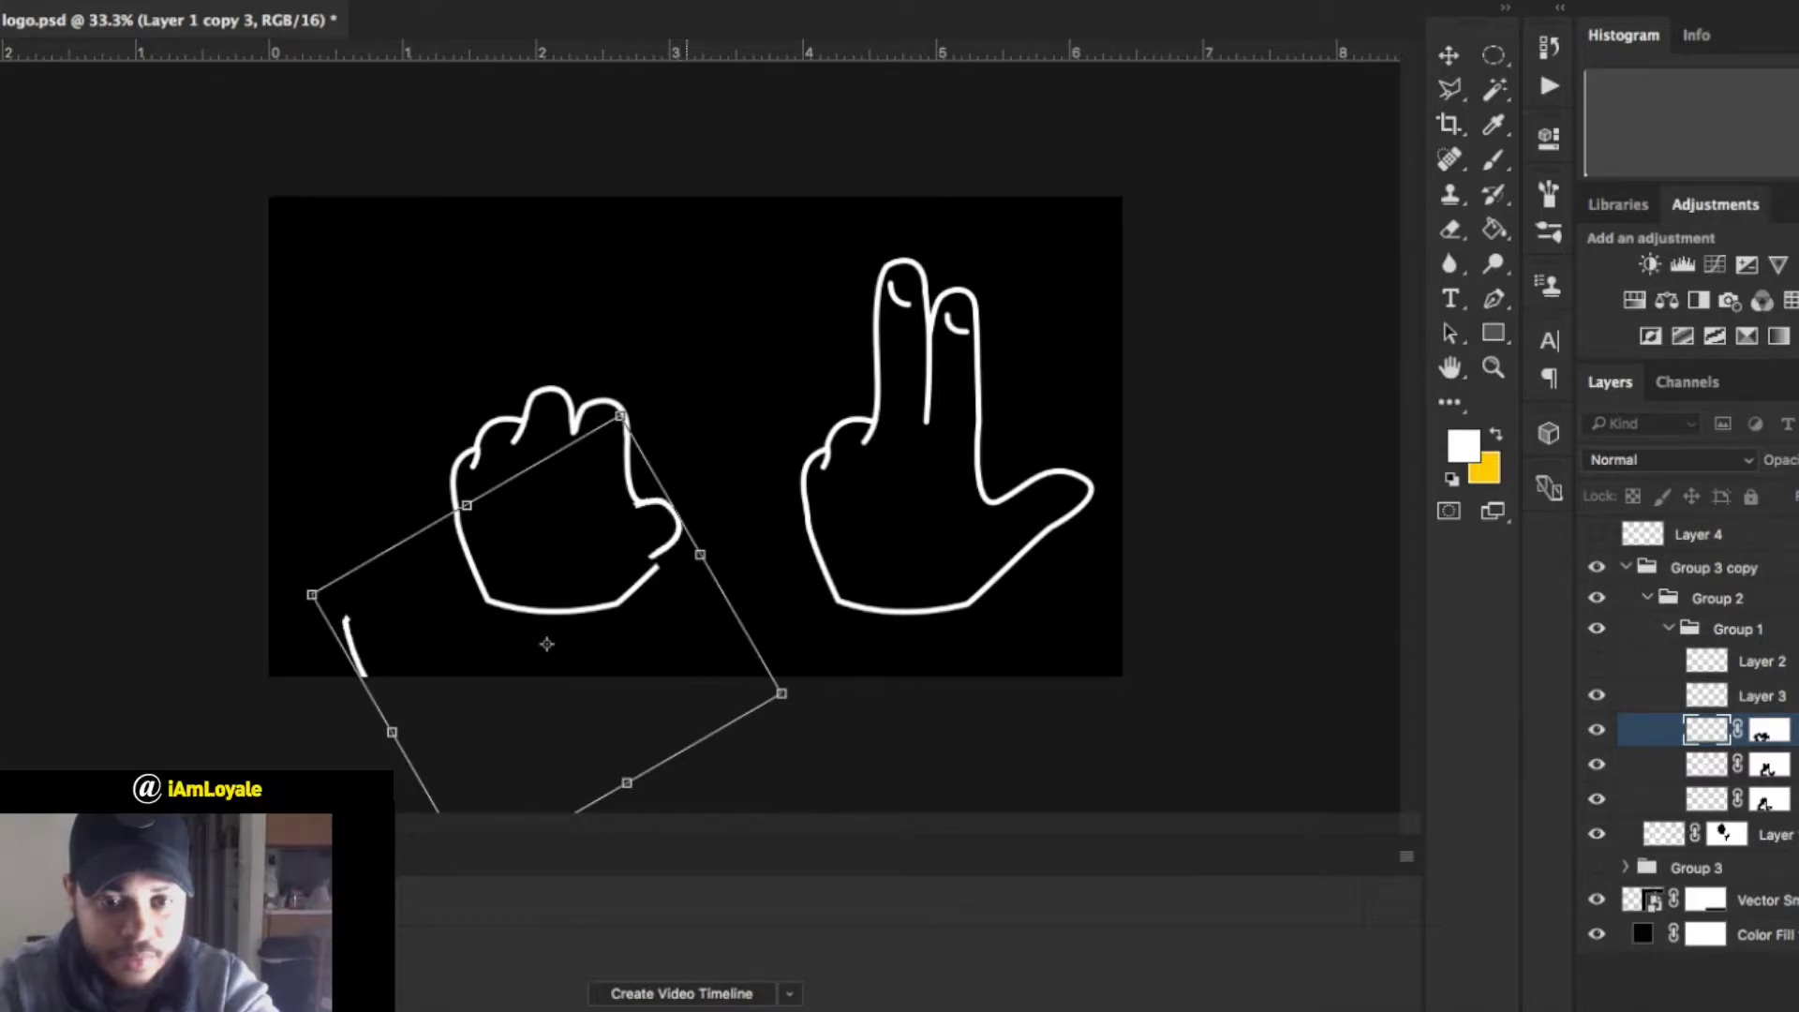
Enlarge and reposition the rotated fingertip until its ends meet the finger line and lower palm outline, and apply the transform.
drag(621, 415, 629, 395)
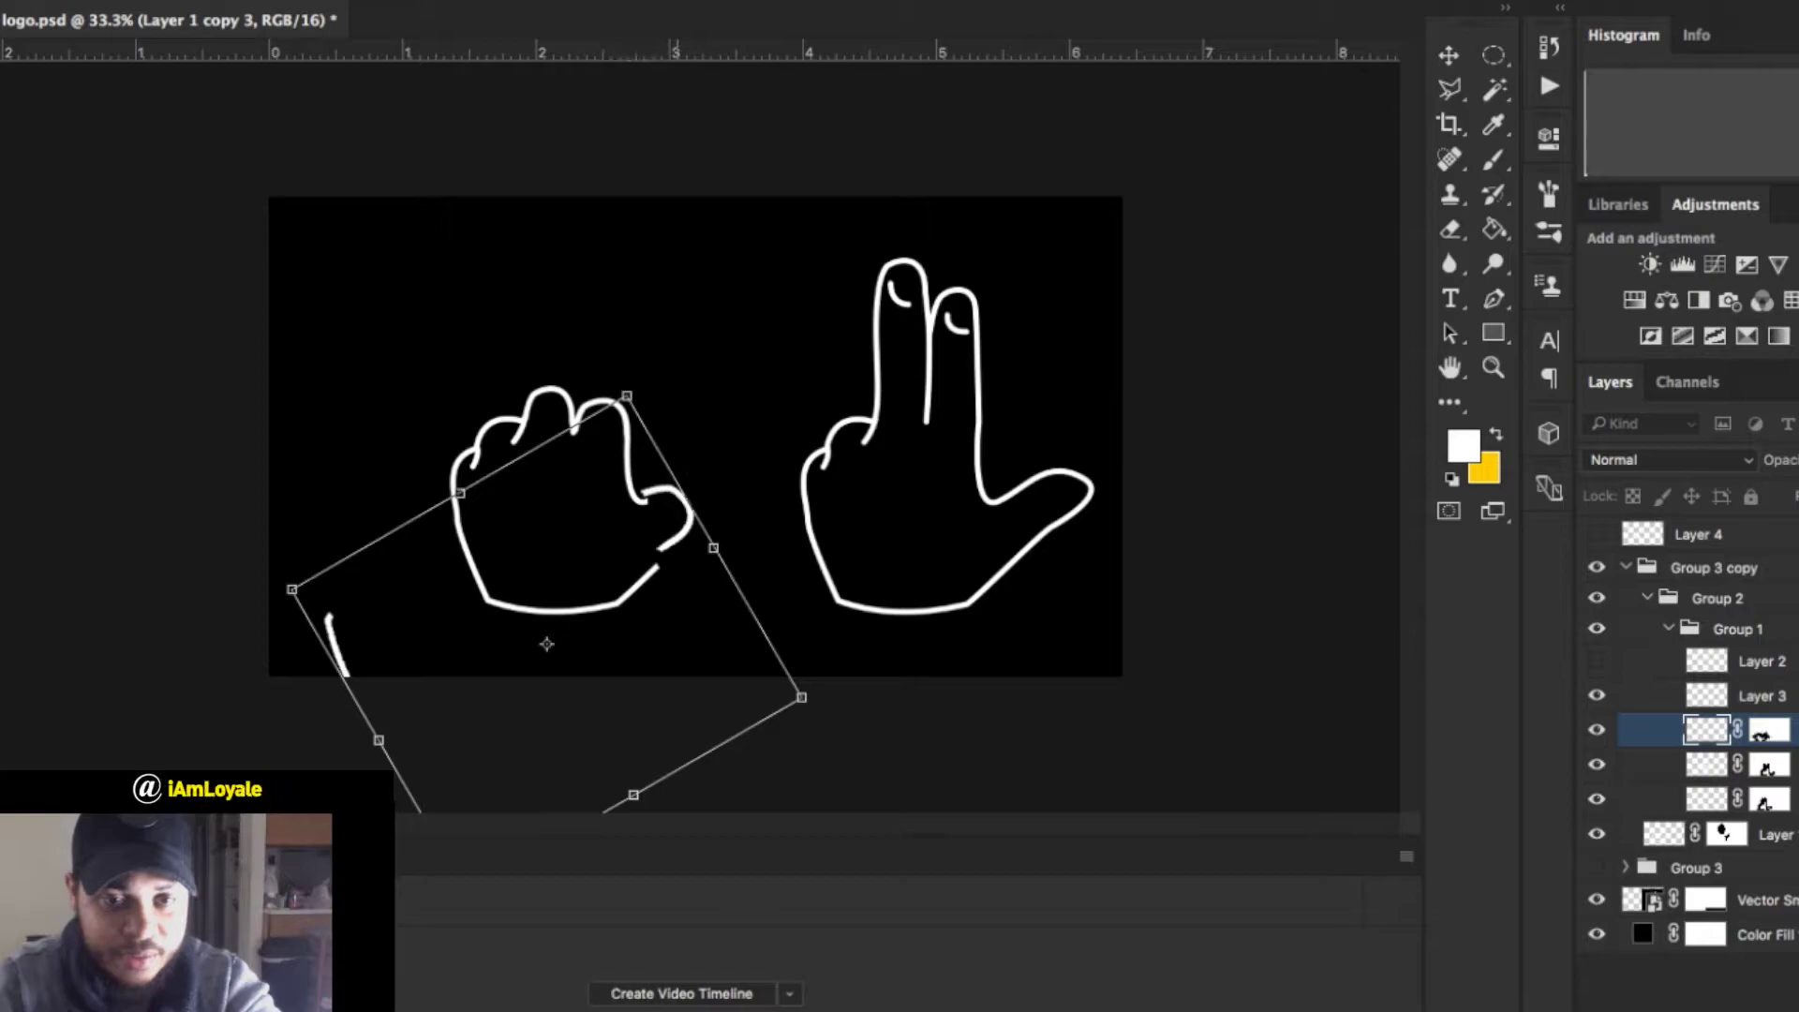
mouse_move(688, 581)
mouse_down()
mouse_move(686, 606)
mouse_move(680, 583)
mouse_up()
drag(530, 646, 531, 659)
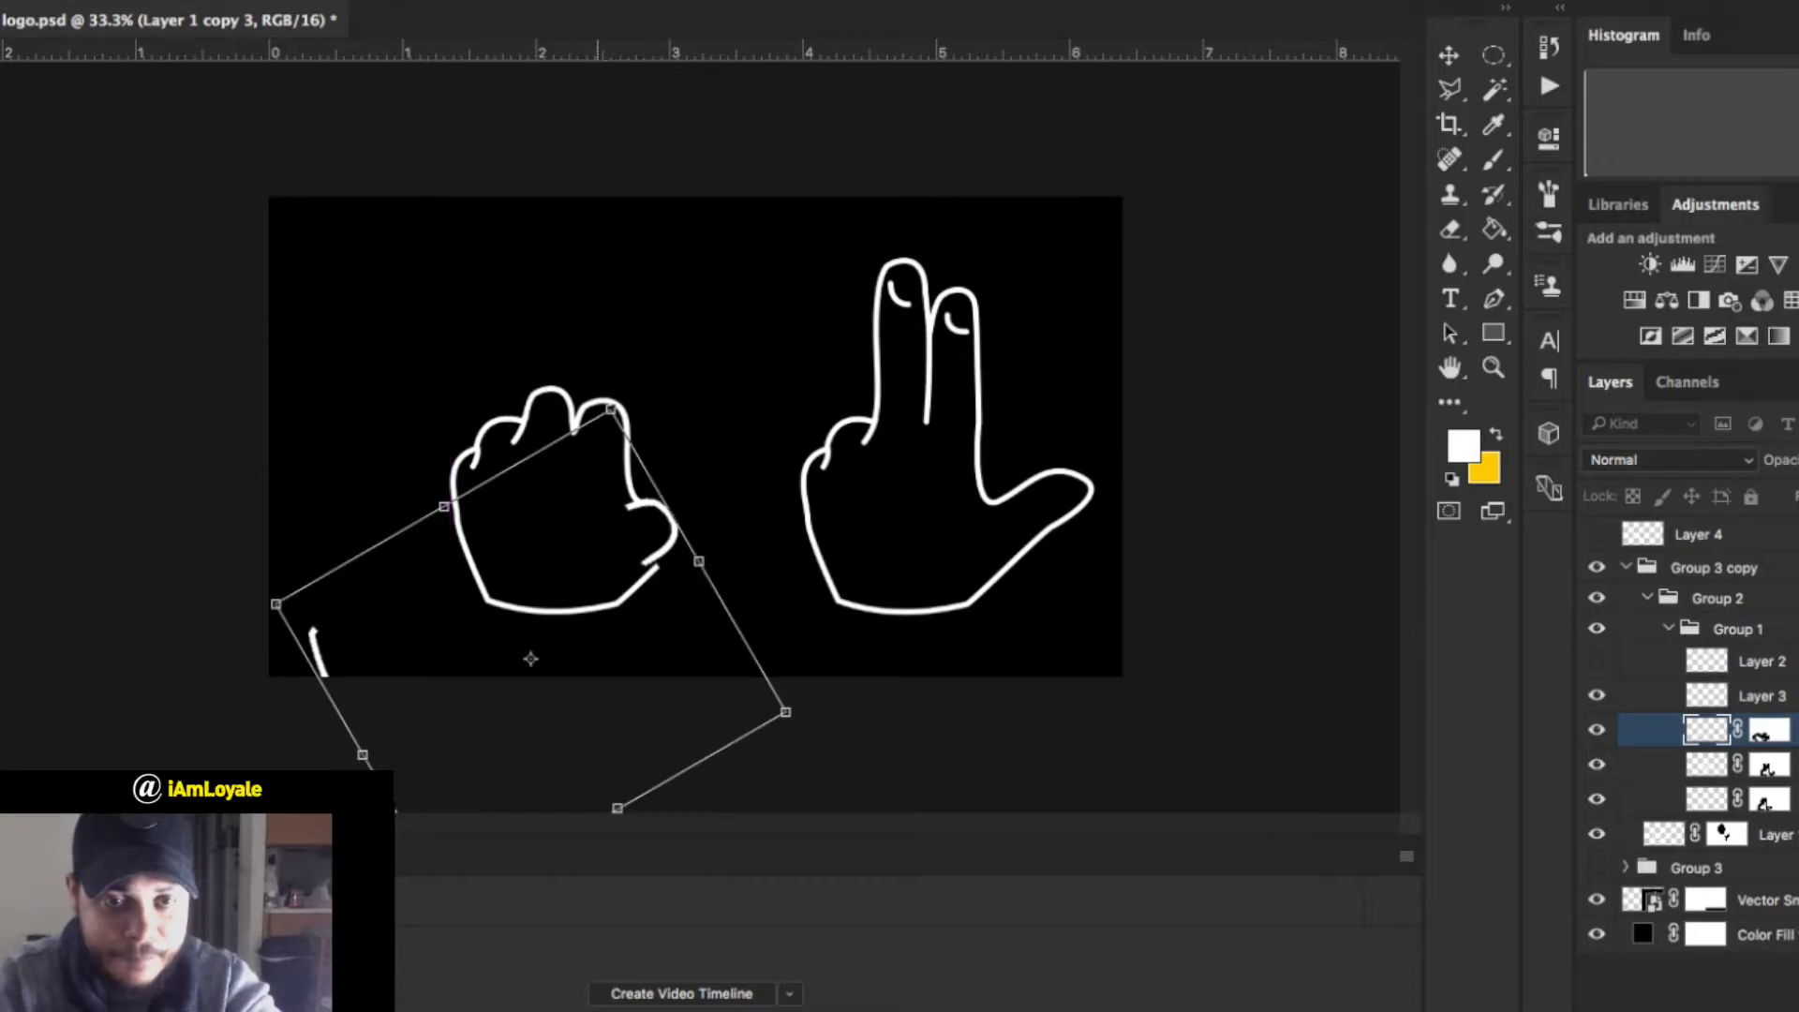
drag(611, 409, 618, 382)
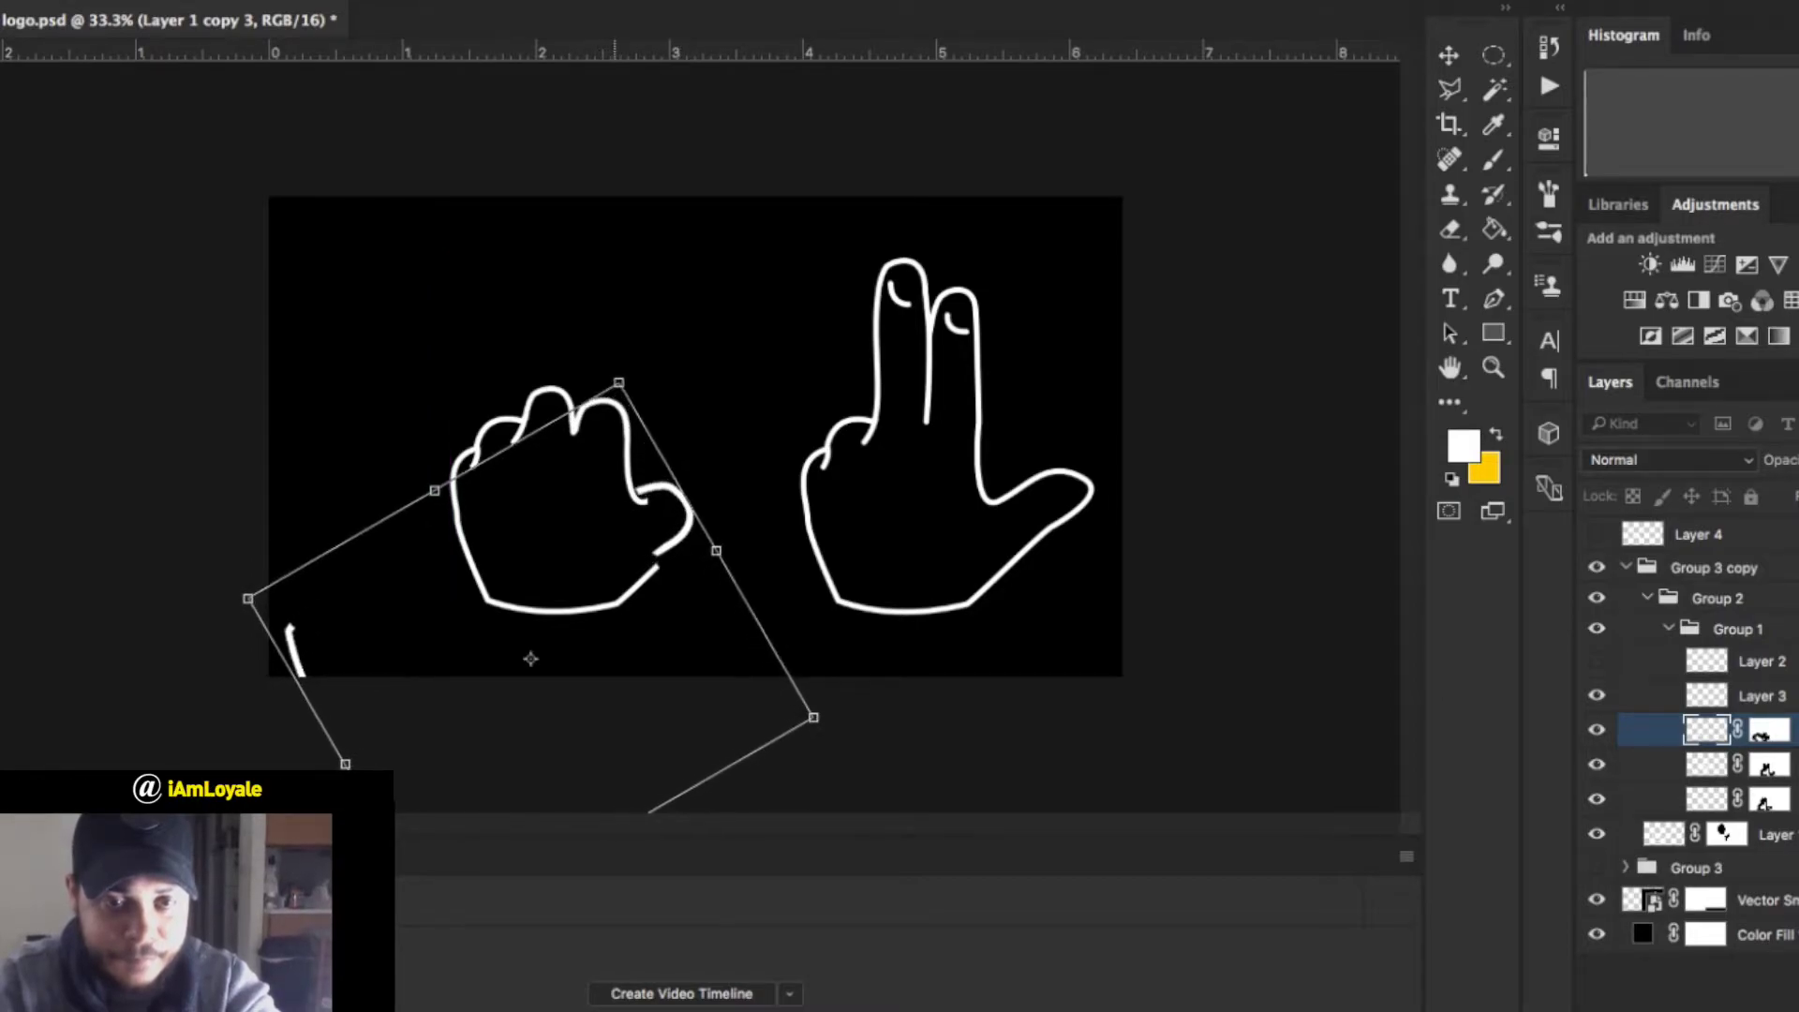
drag(658, 563, 656, 576)
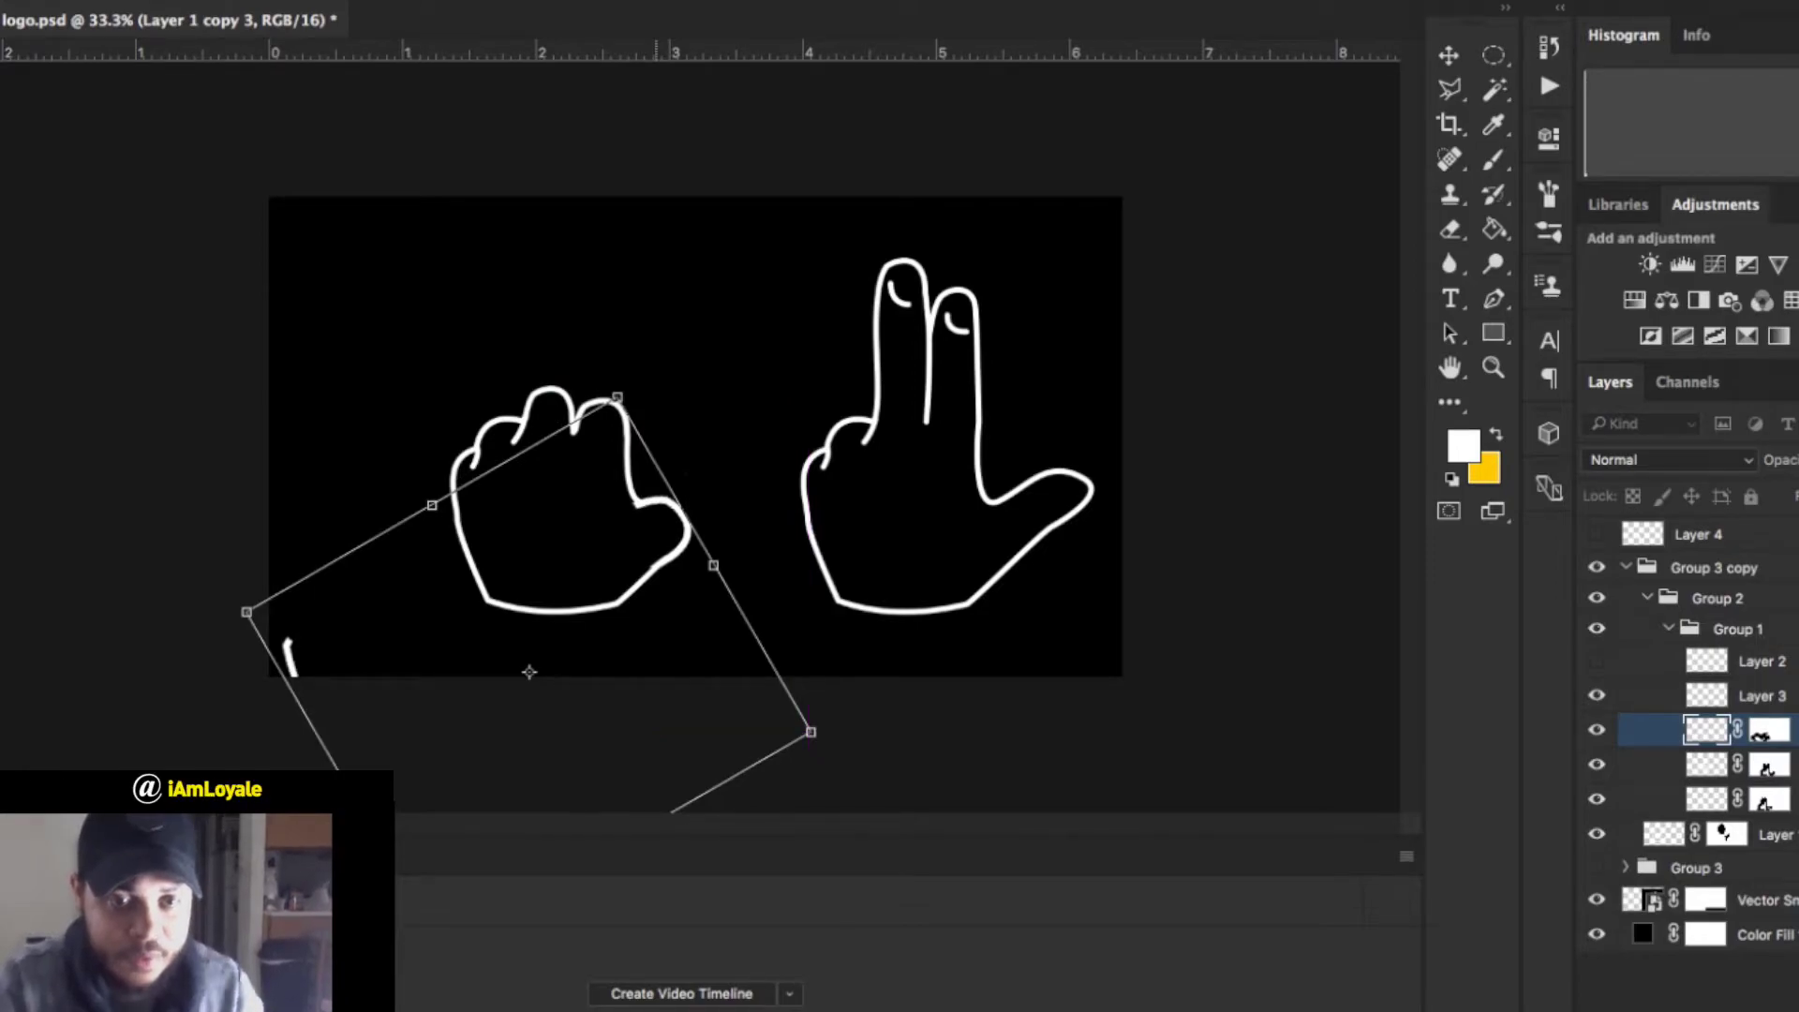
key(Return)
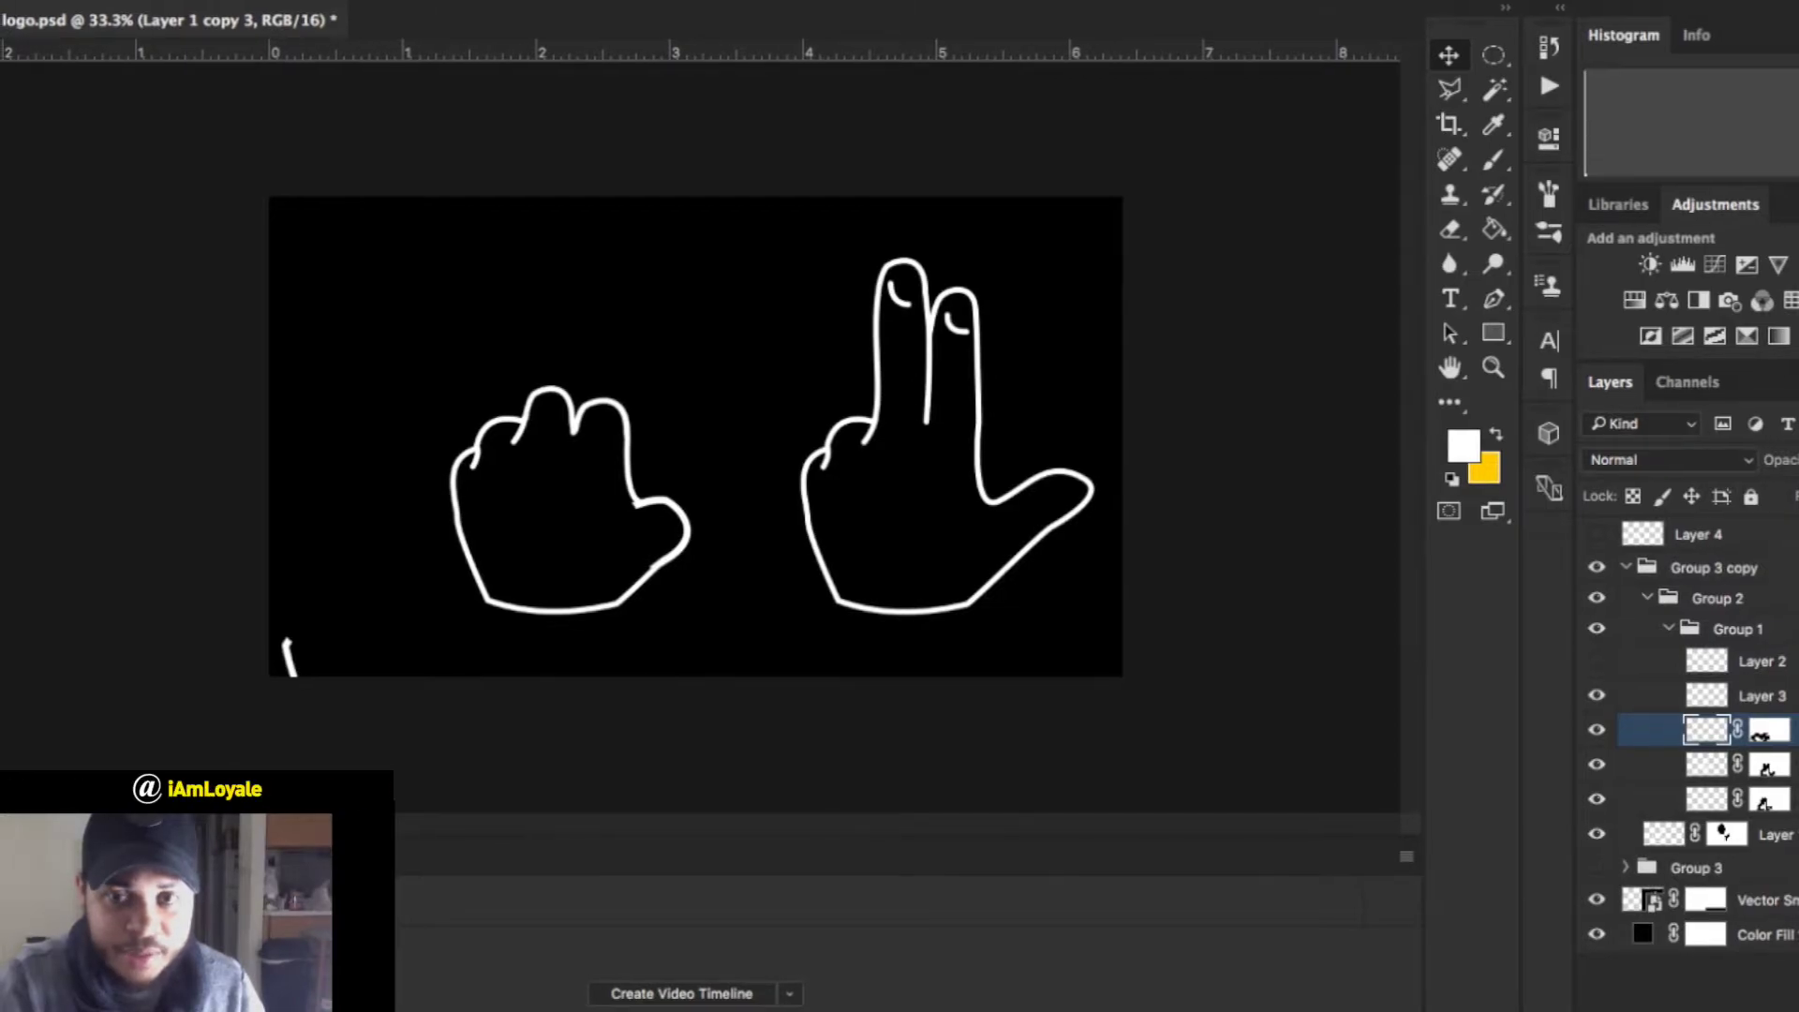
Paint black on the Layer 1 copy 3 mask to hide the stray line near the canvas's lower-left corner.
key(b)
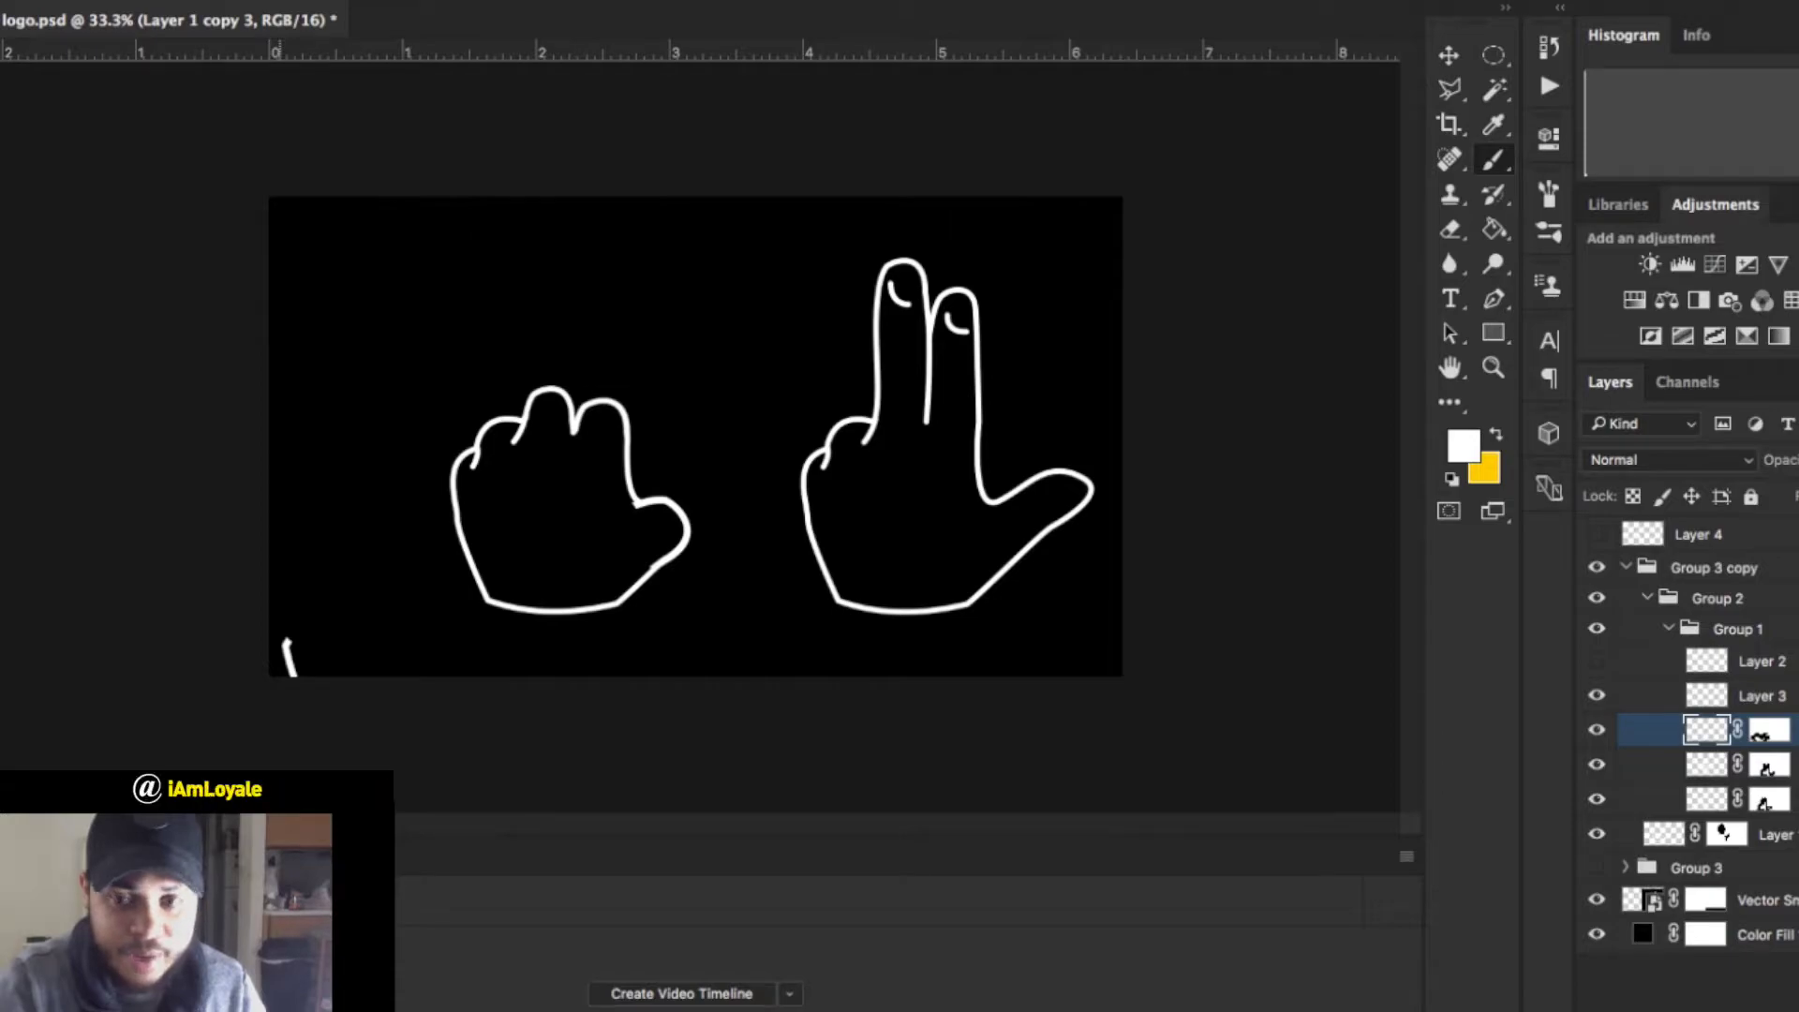
click(1767, 730)
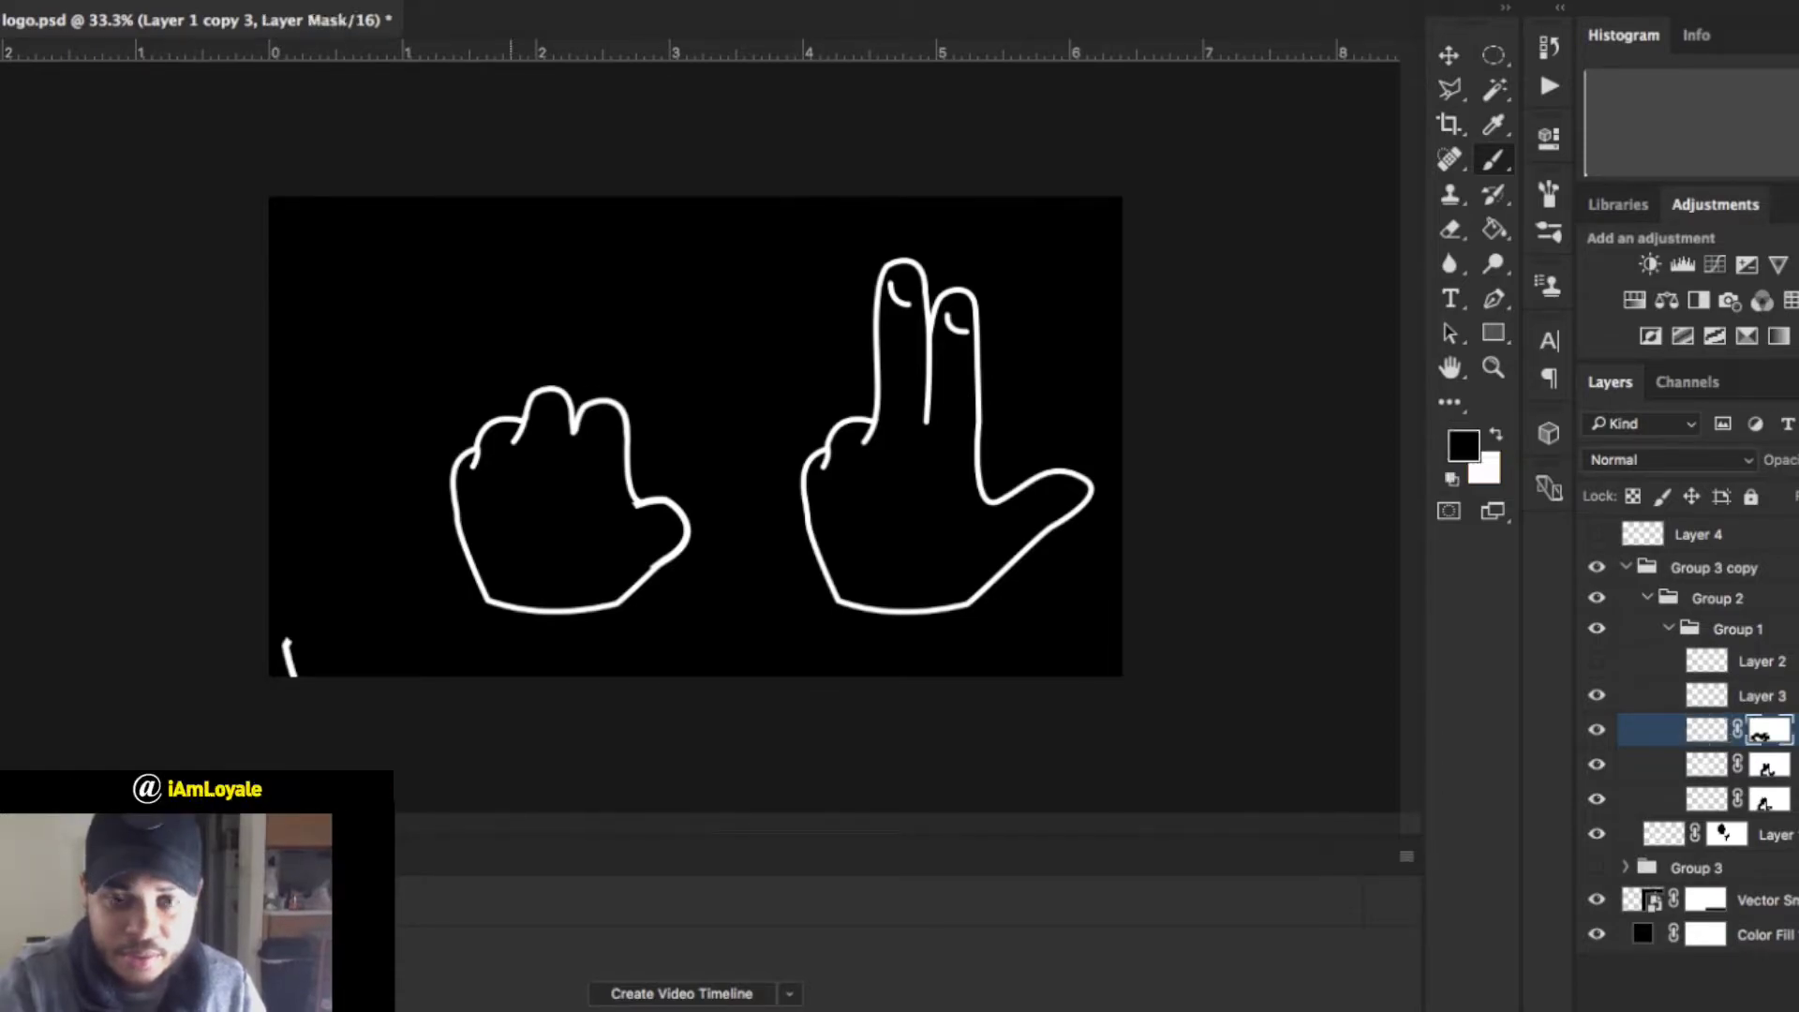
drag(294, 673, 285, 641)
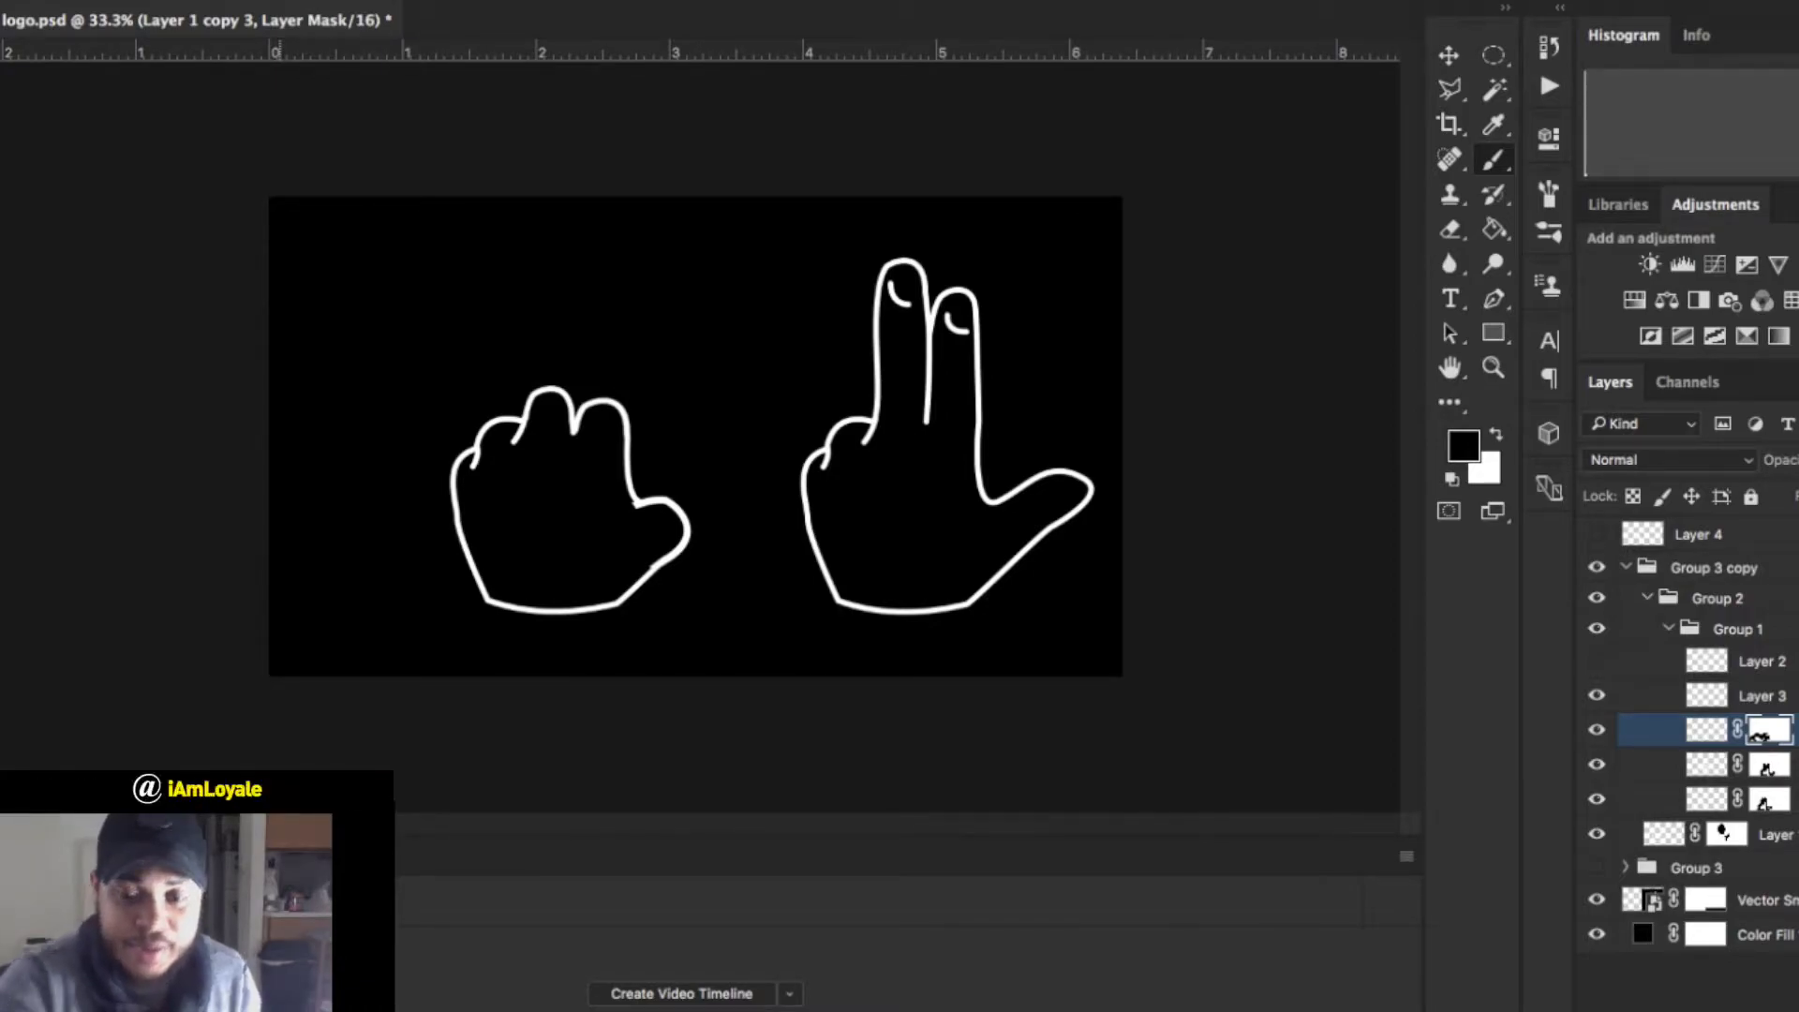
Paint a round white dab on Layer 3 over the rough joint where the new thumb meets the finger outline.
key(super+plus)
key(super+plus)
key(super+plus)
key(super+plus)
key(super+plus)
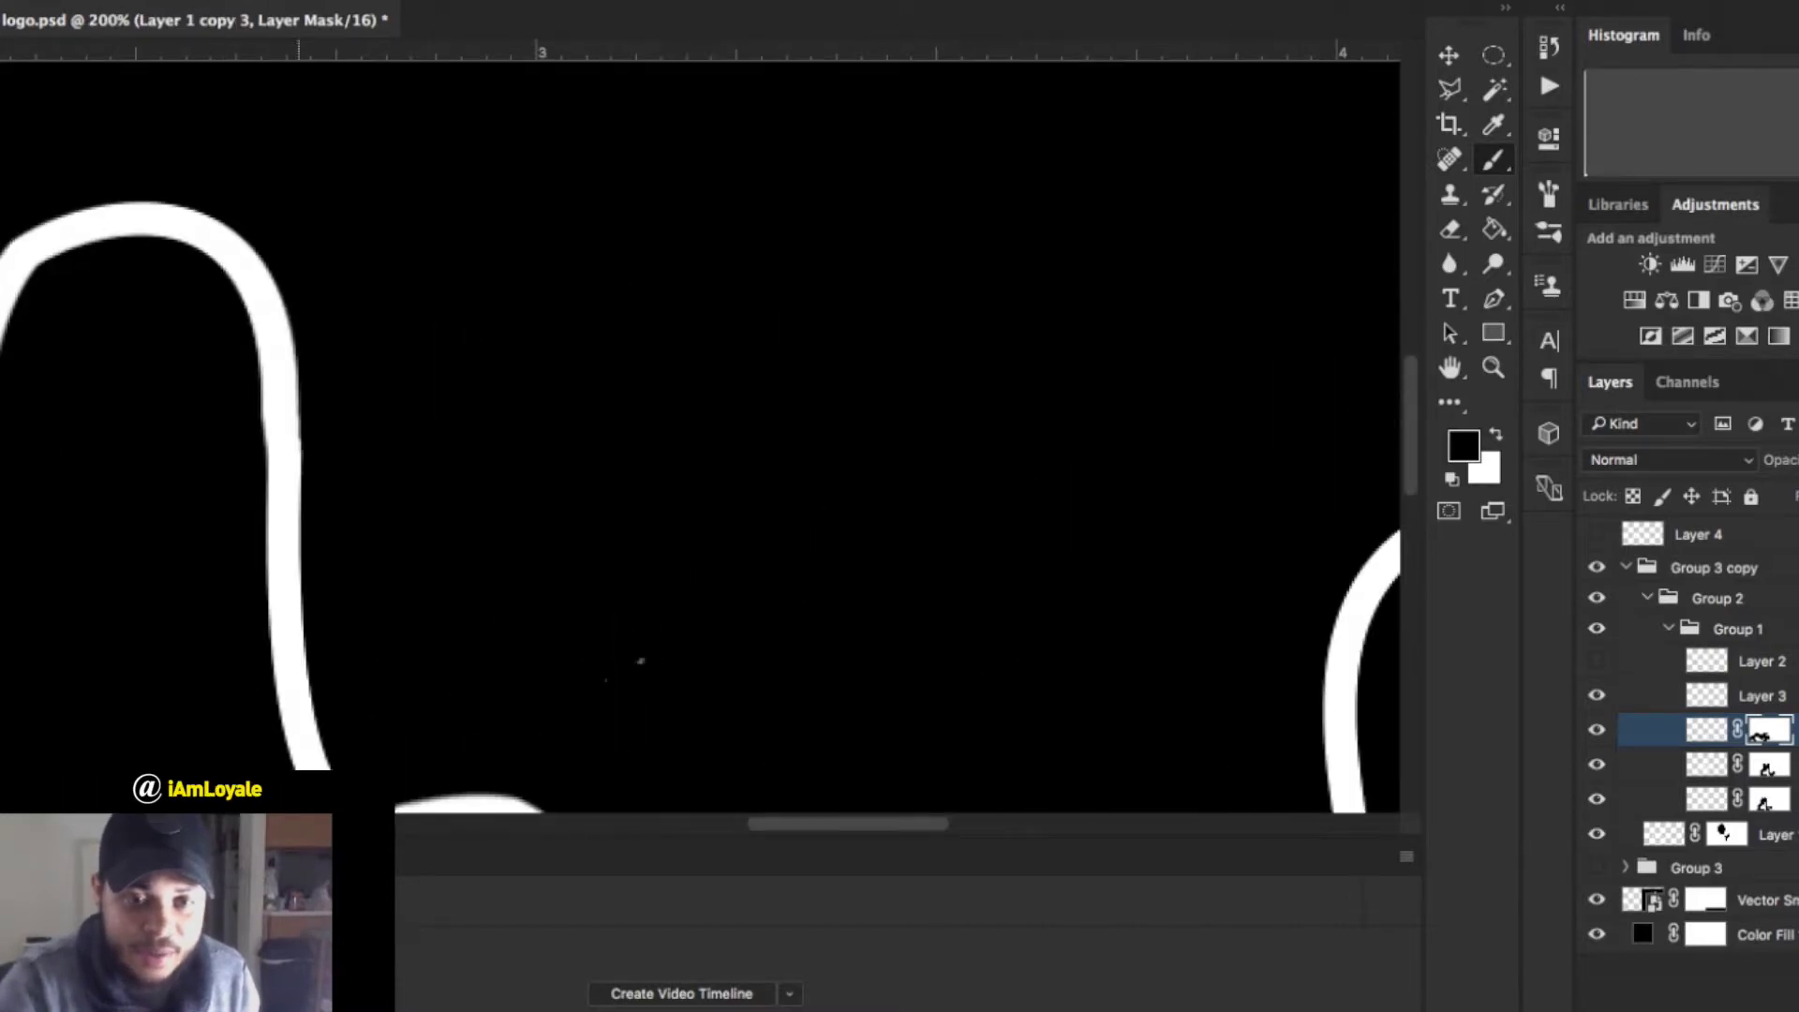
drag(638, 659, 768, 322)
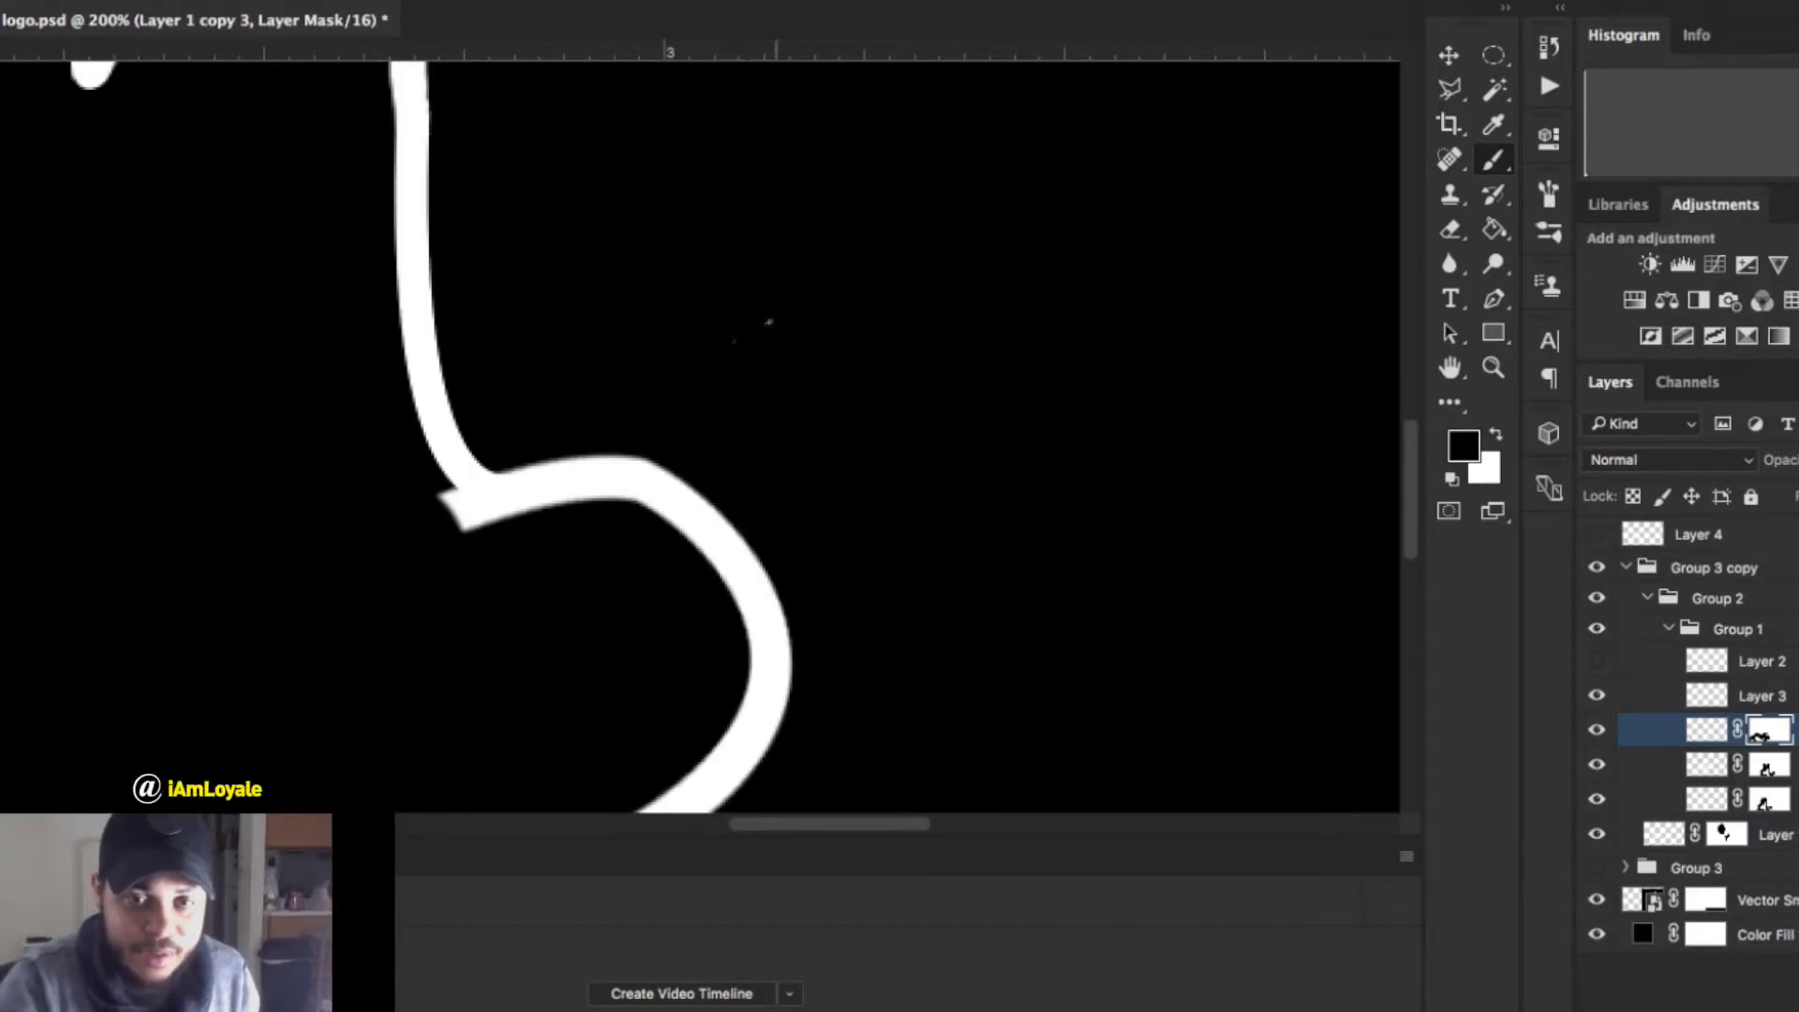
scroll(750, 436, down, 3)
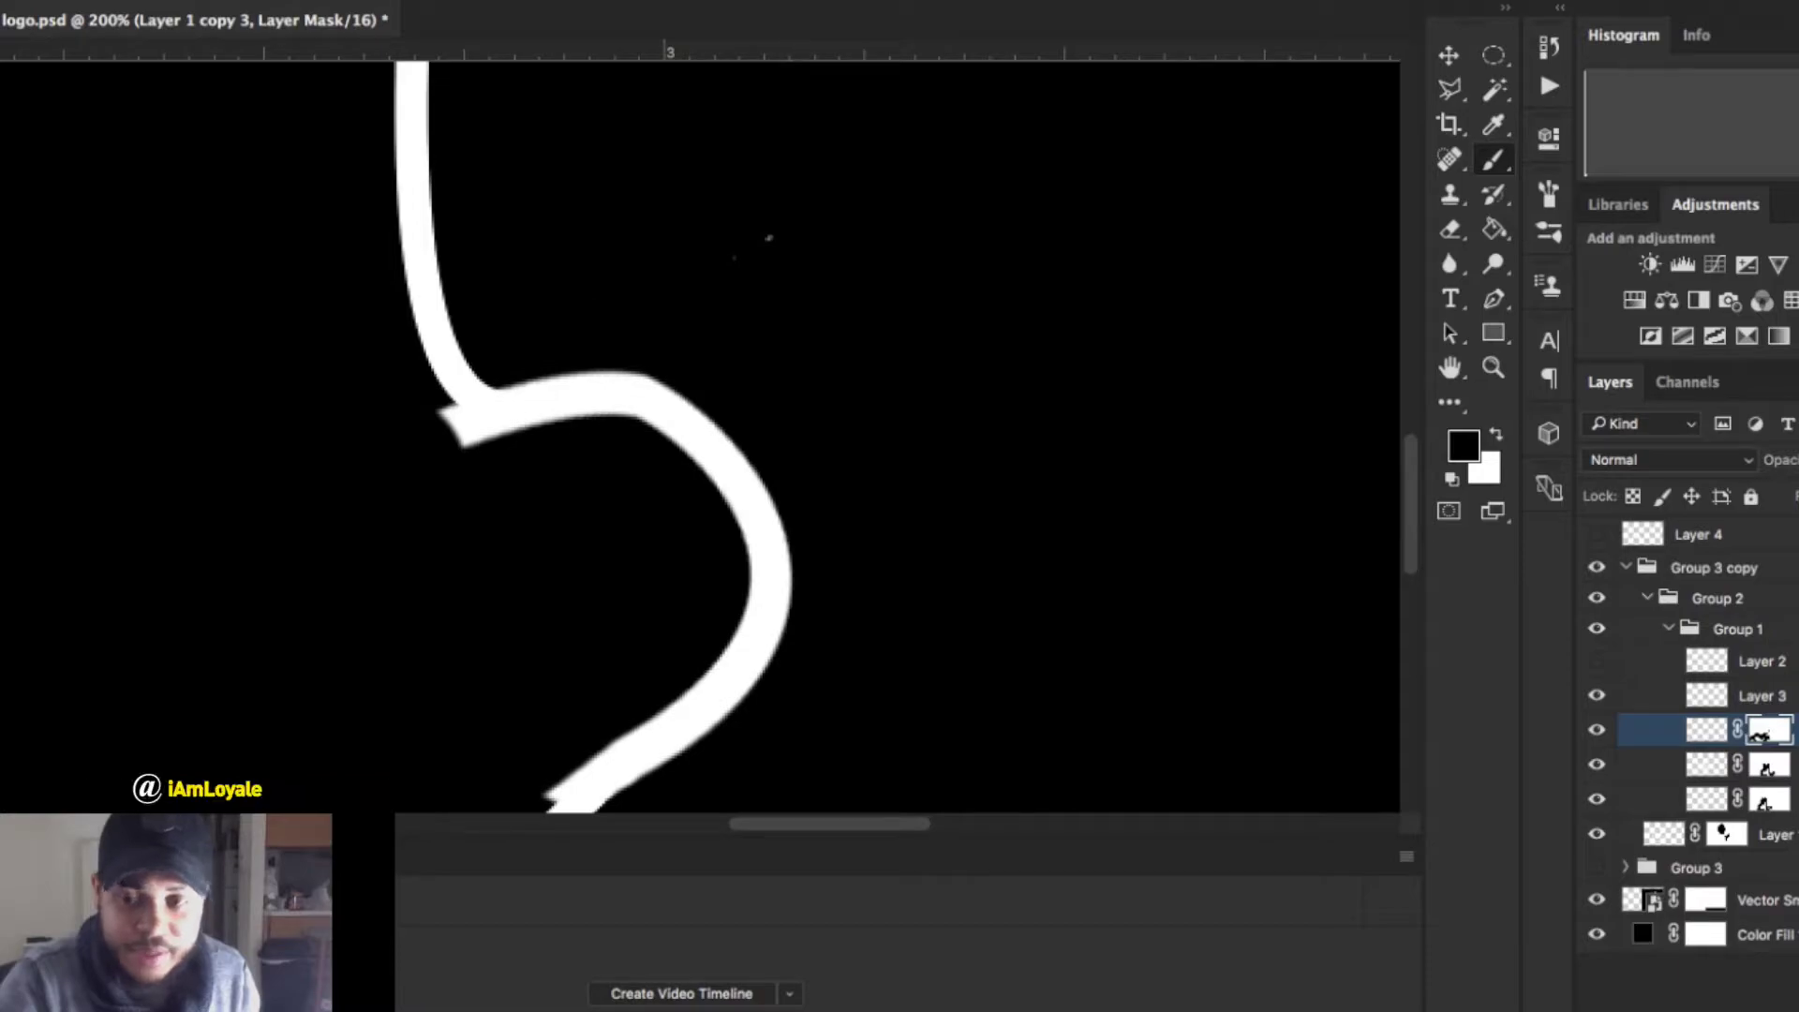
click(1761, 661)
click(1761, 696)
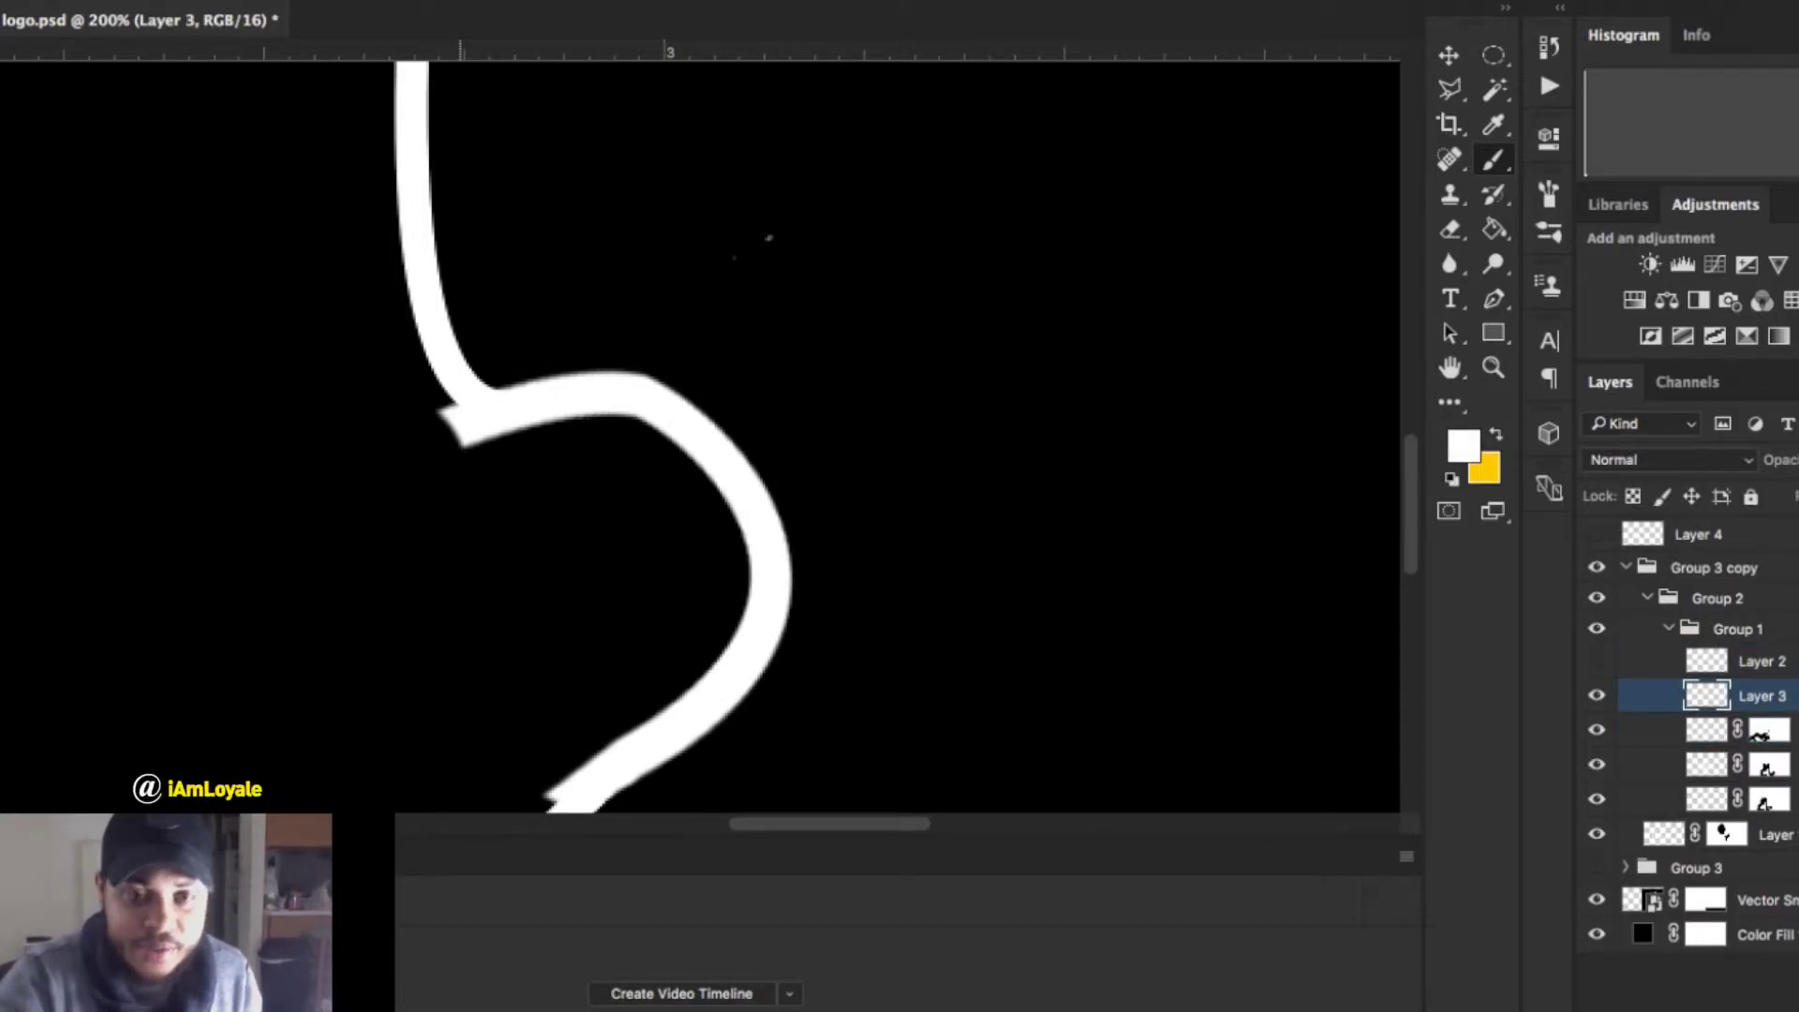
click(458, 422)
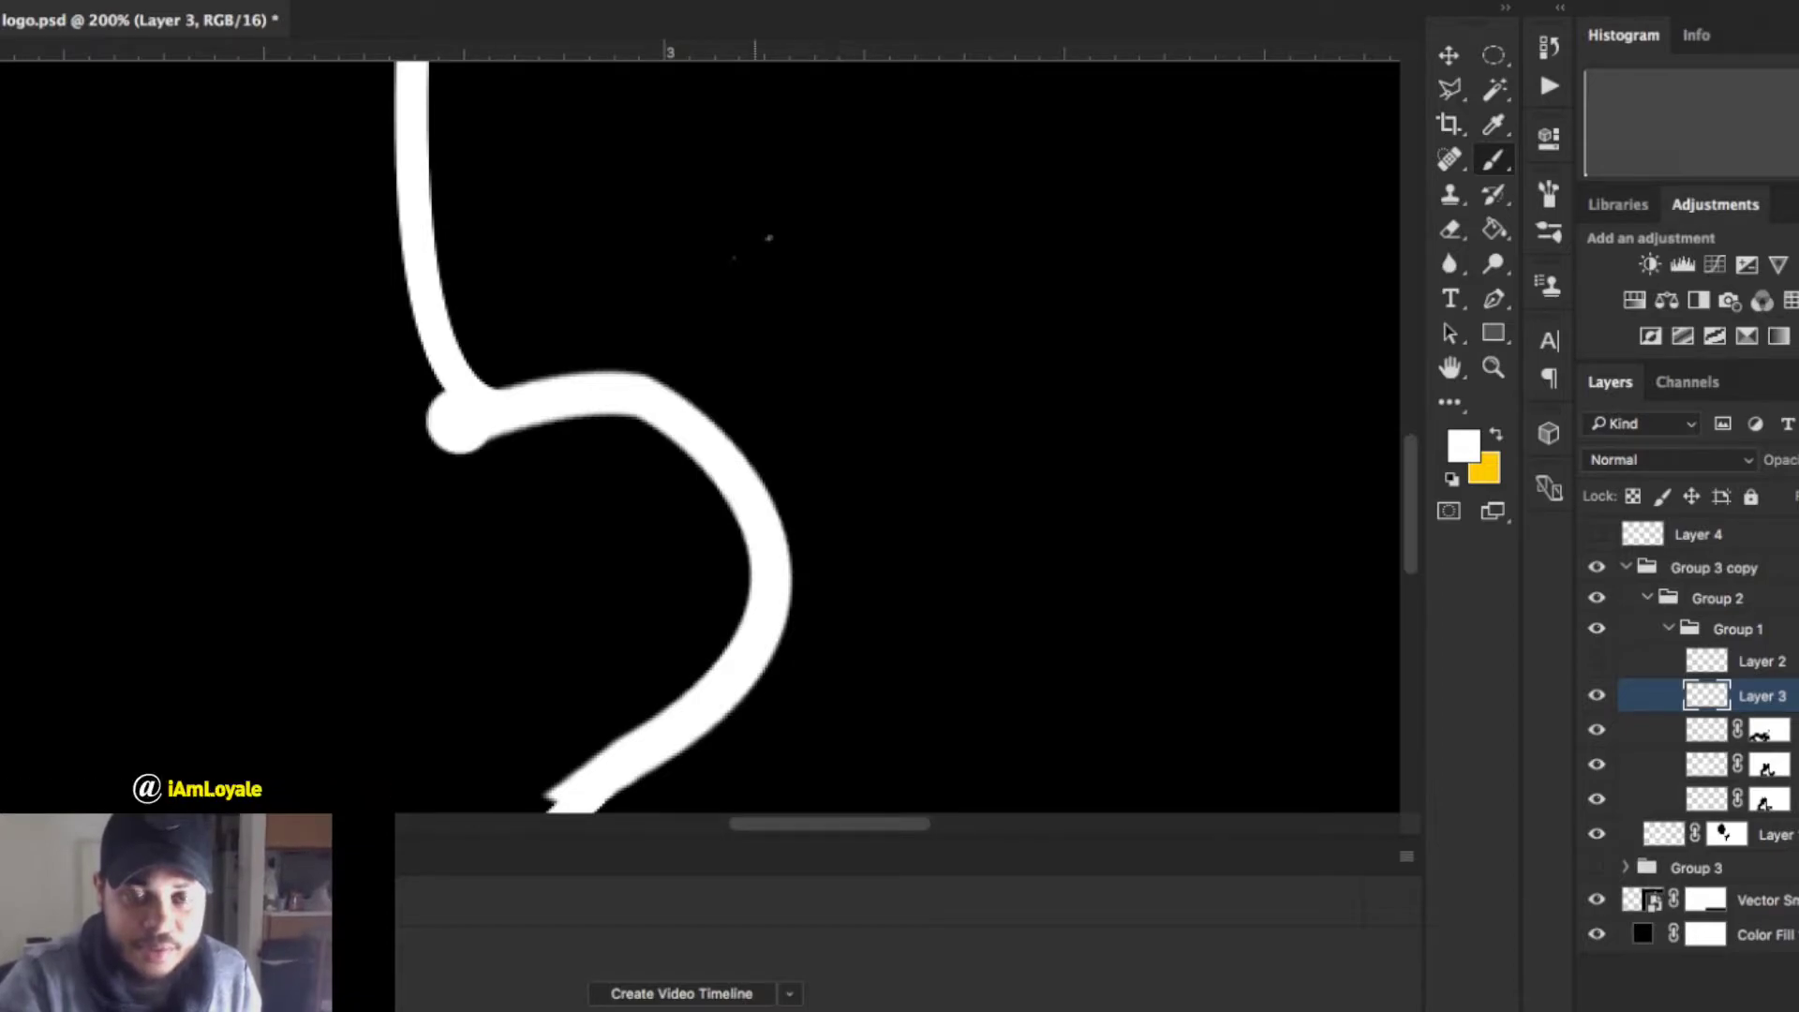
key(ctrl+z)
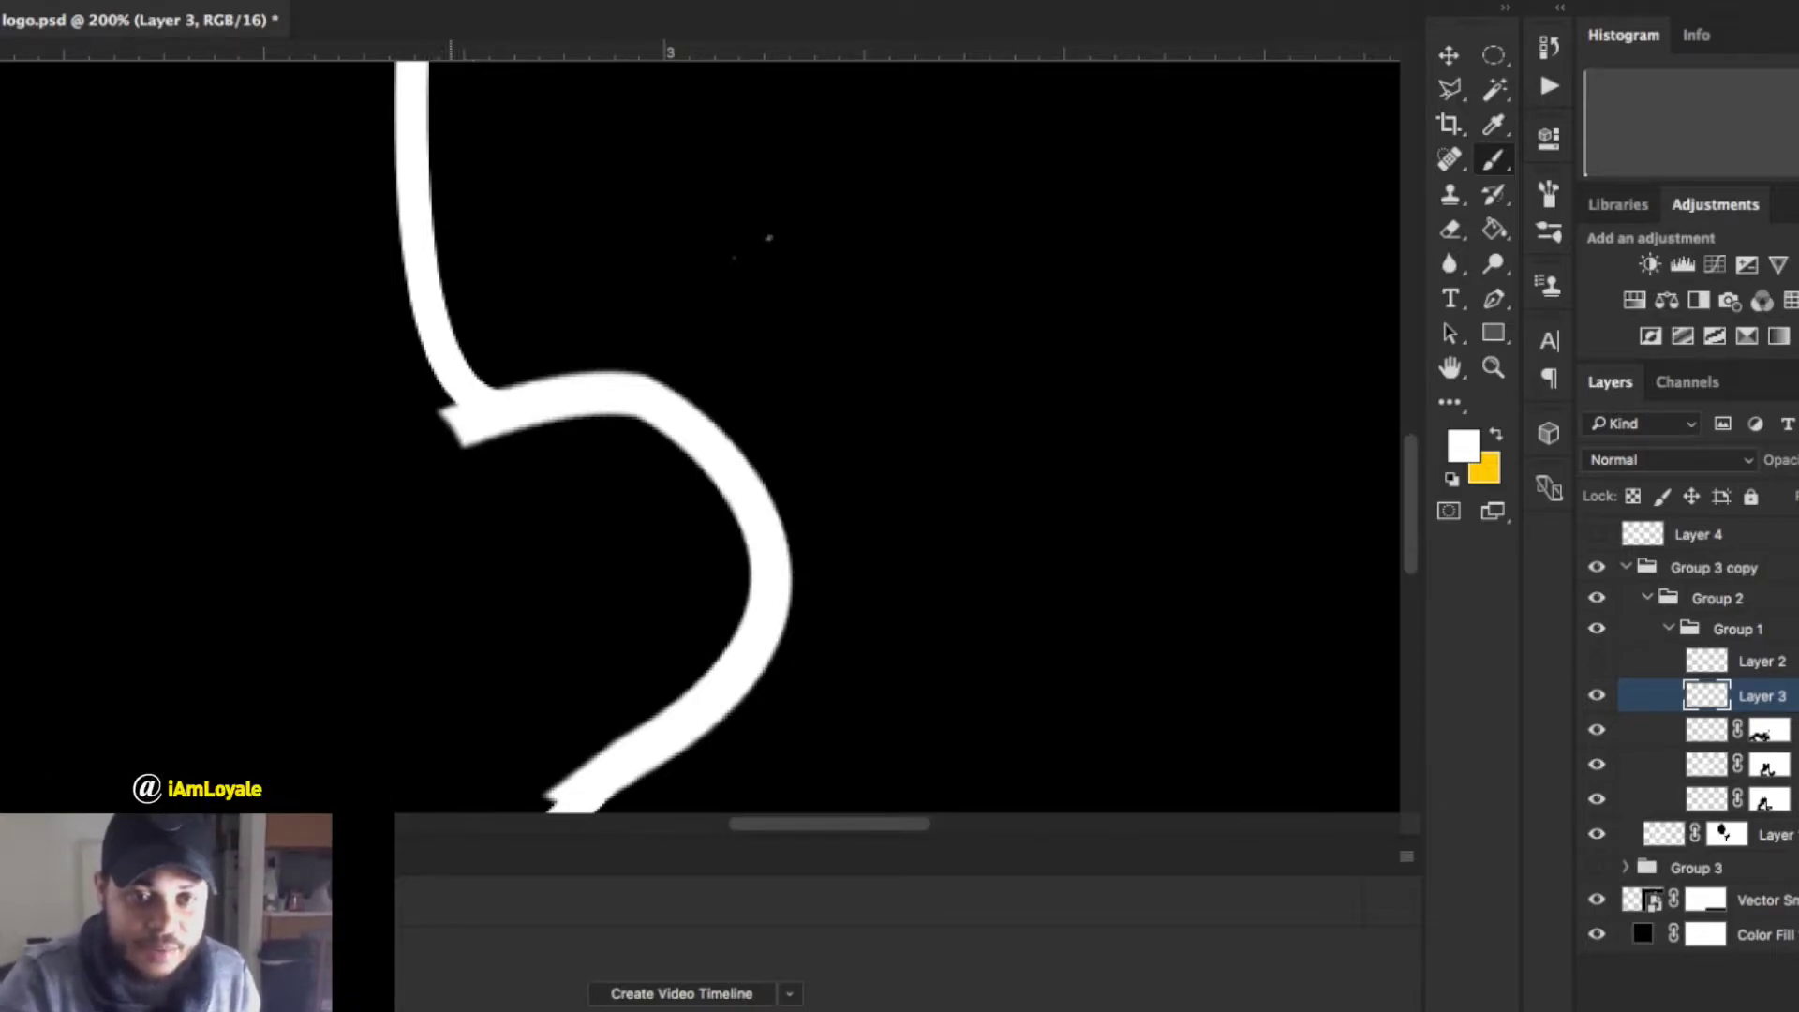
click(453, 421)
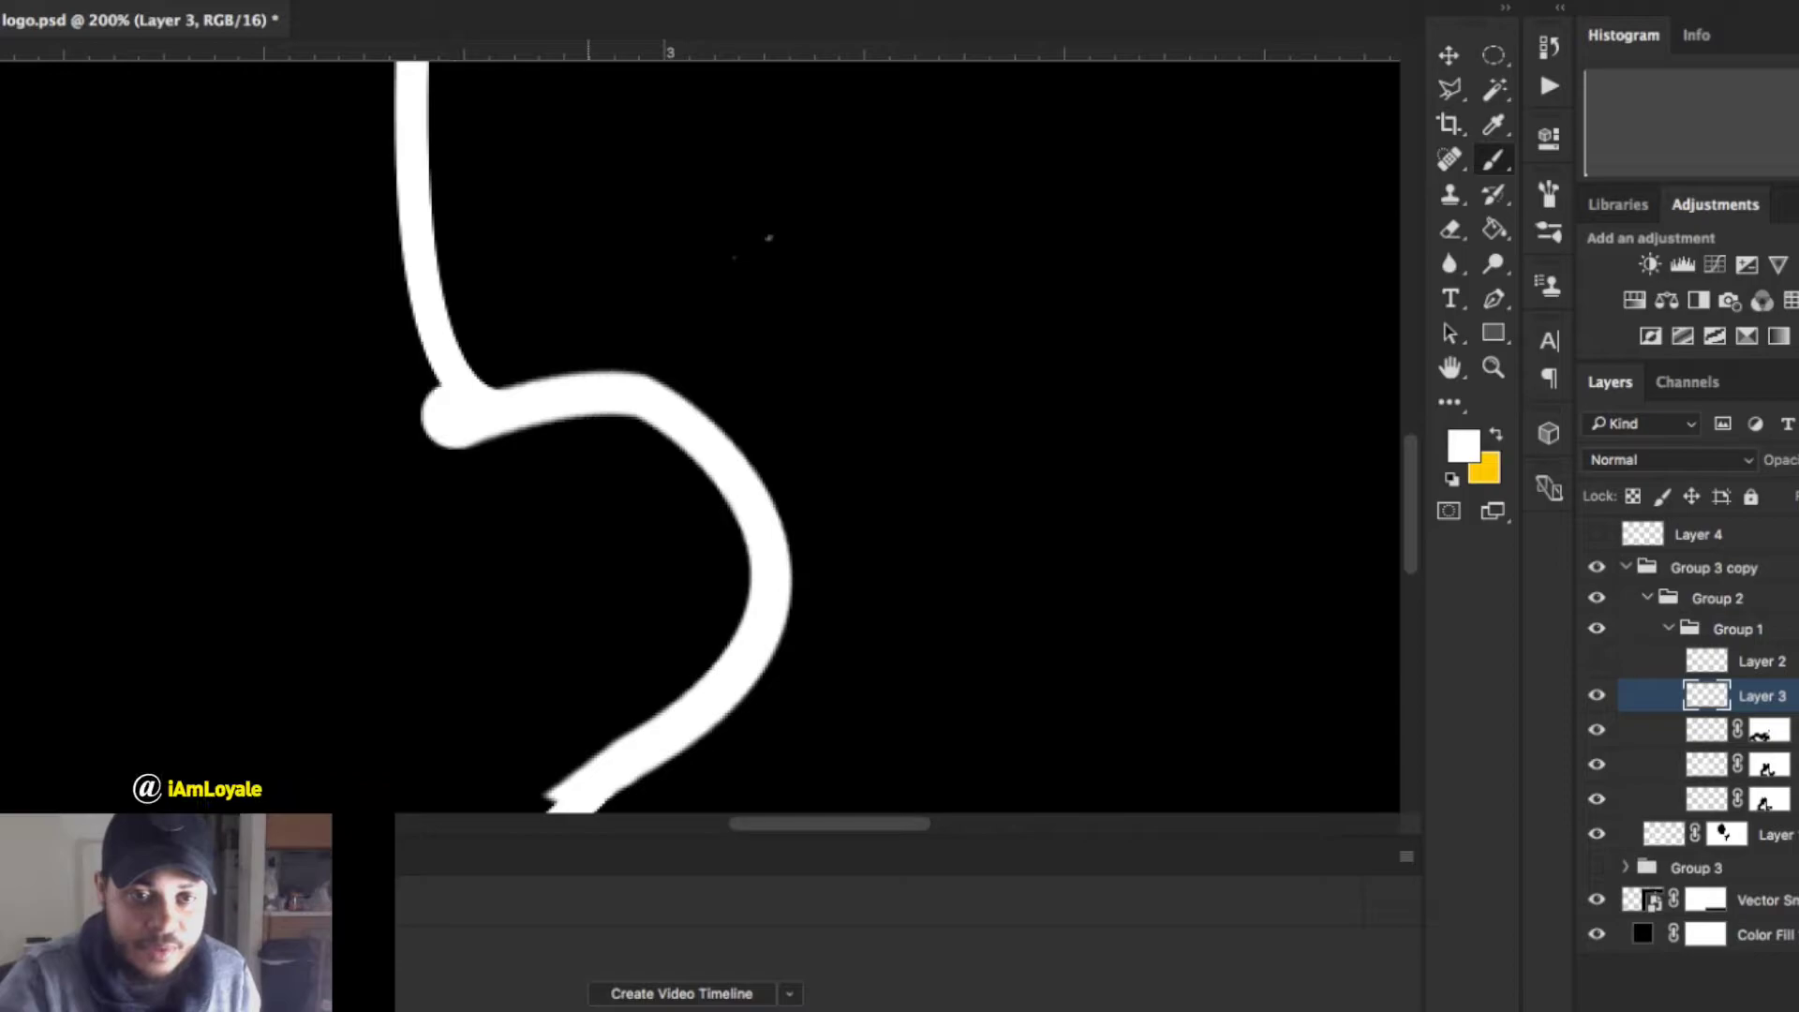
key(ctrl+minus)
key(ctrl+minus)
key(ctrl+minus)
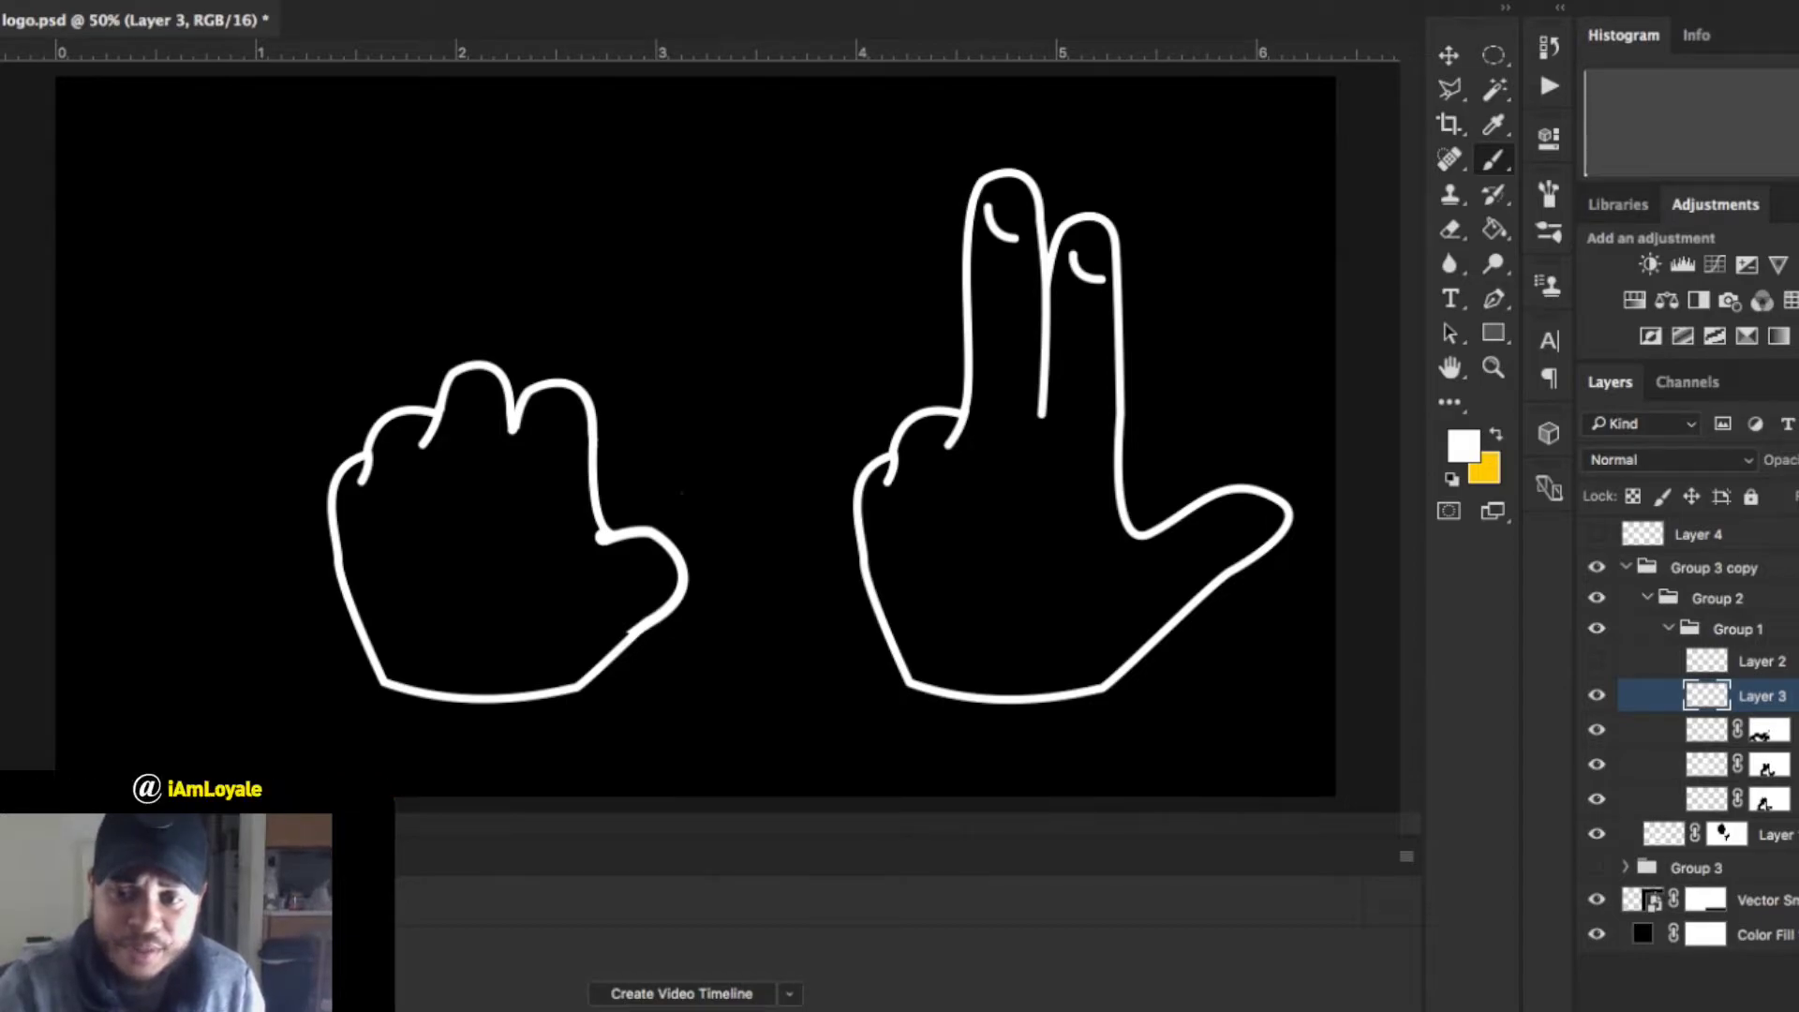
Collapse Group 3 copy and rename it "frame 1".
click(1626, 567)
double_click(1714, 568)
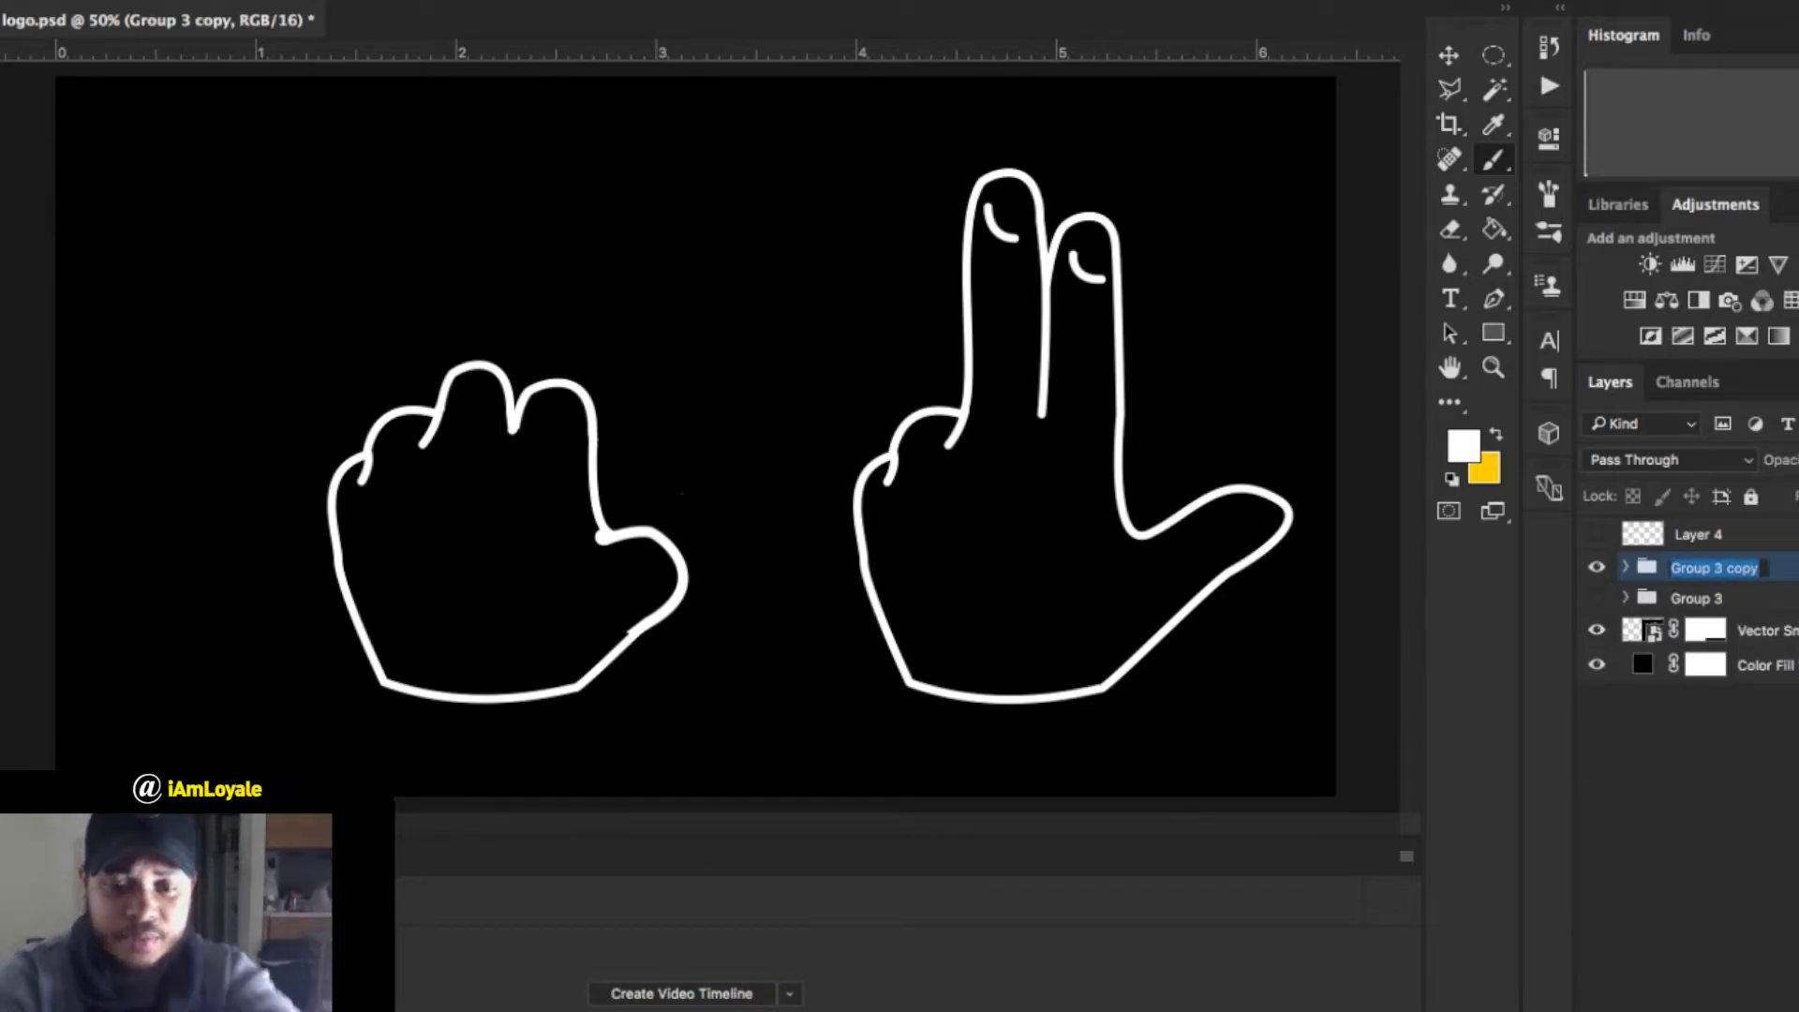
text(frame 1)
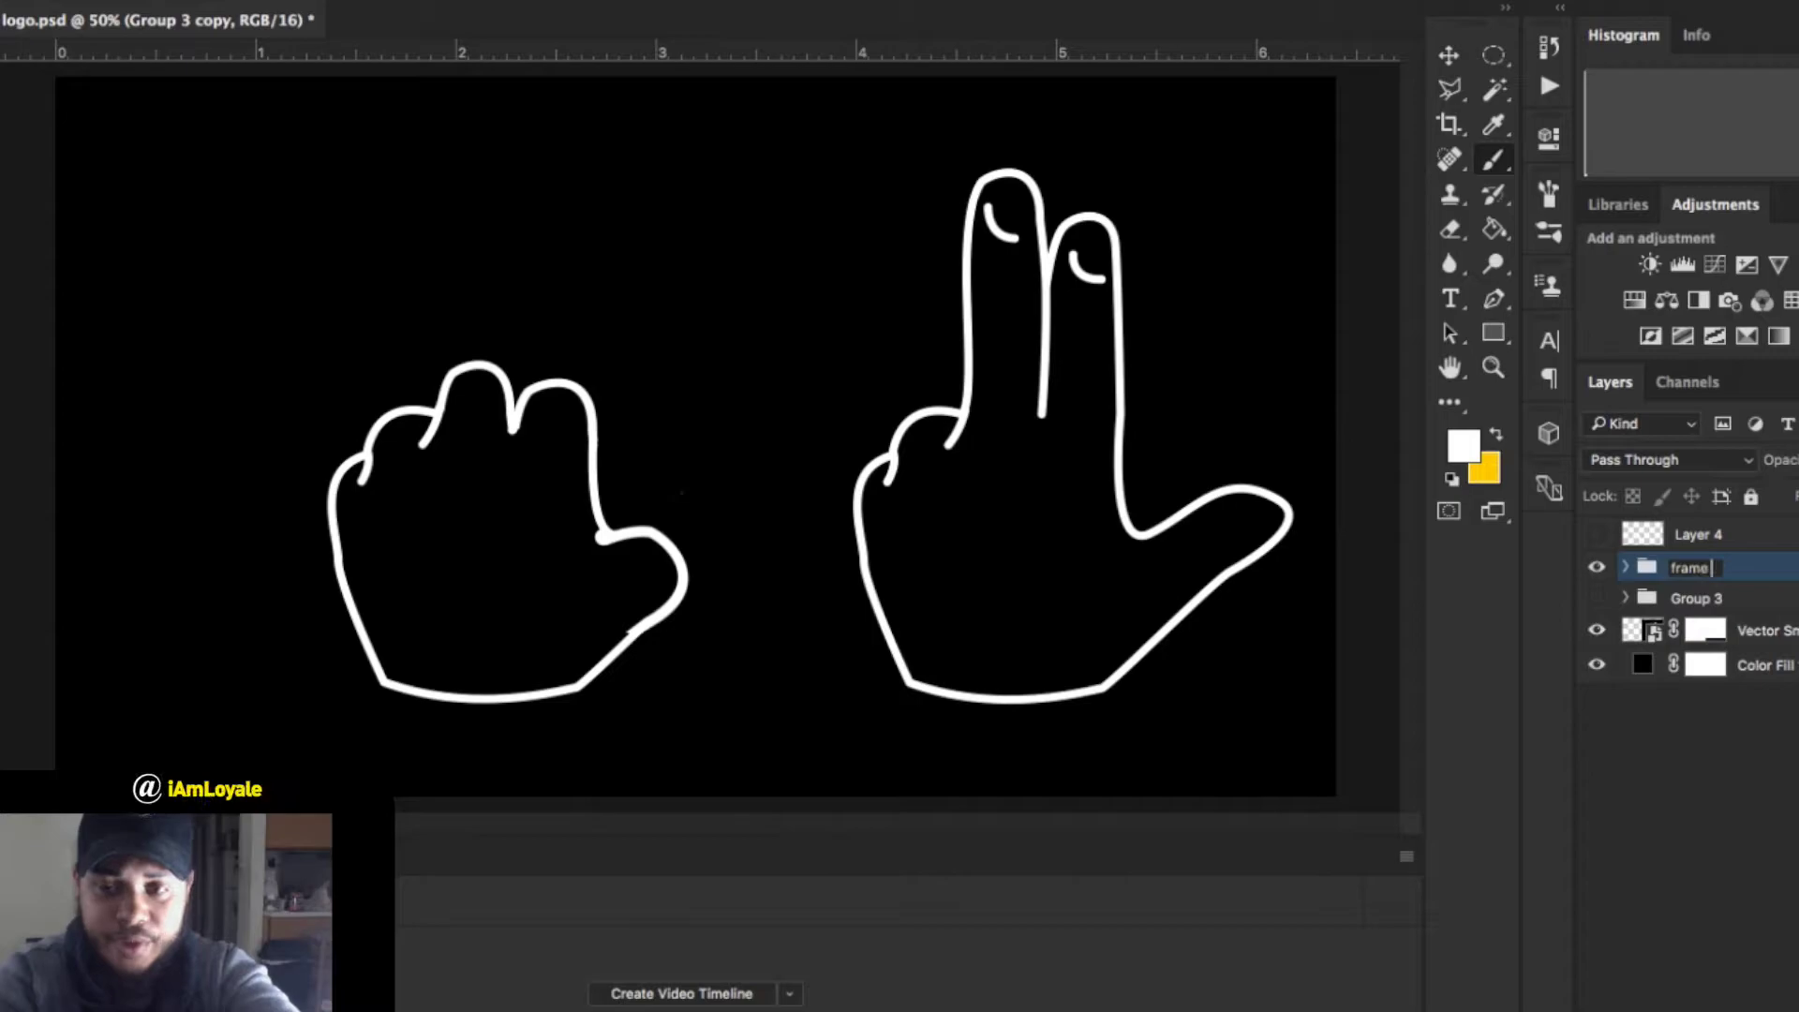
key(Return)
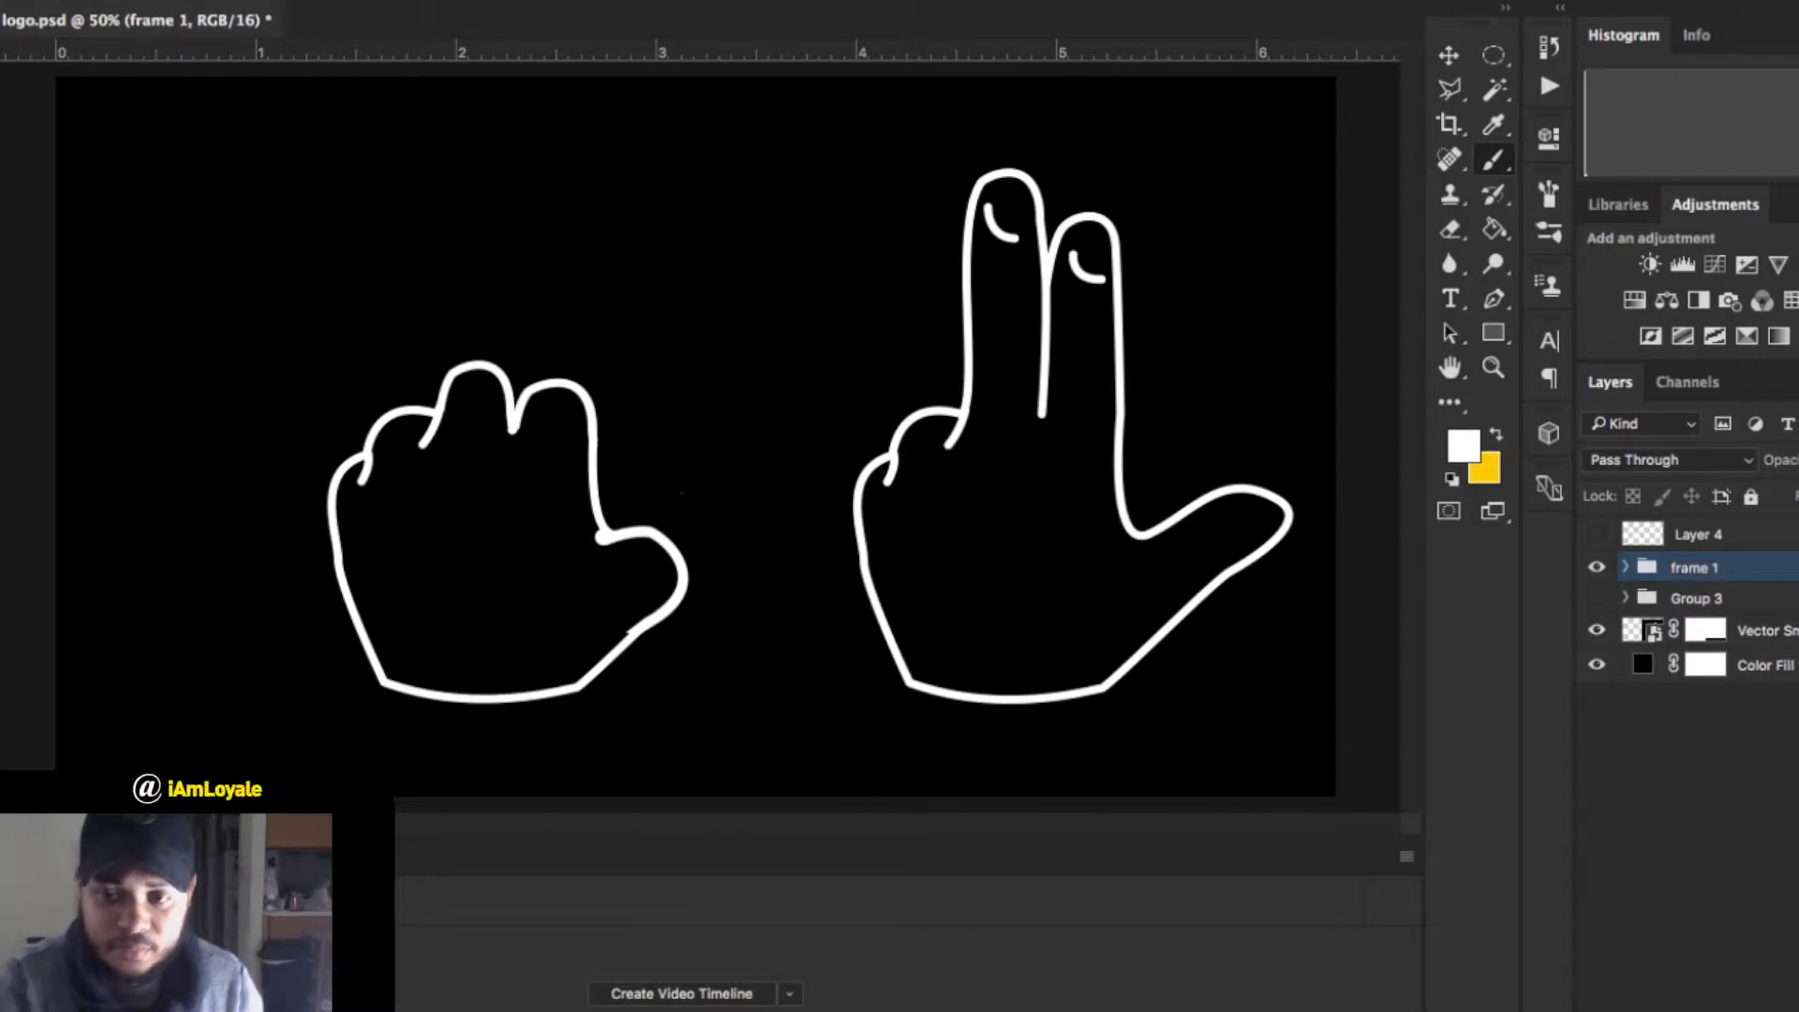
Put the Vector Smart Object layer into a new group named "frame 3" and collapse the group.
click(1762, 630)
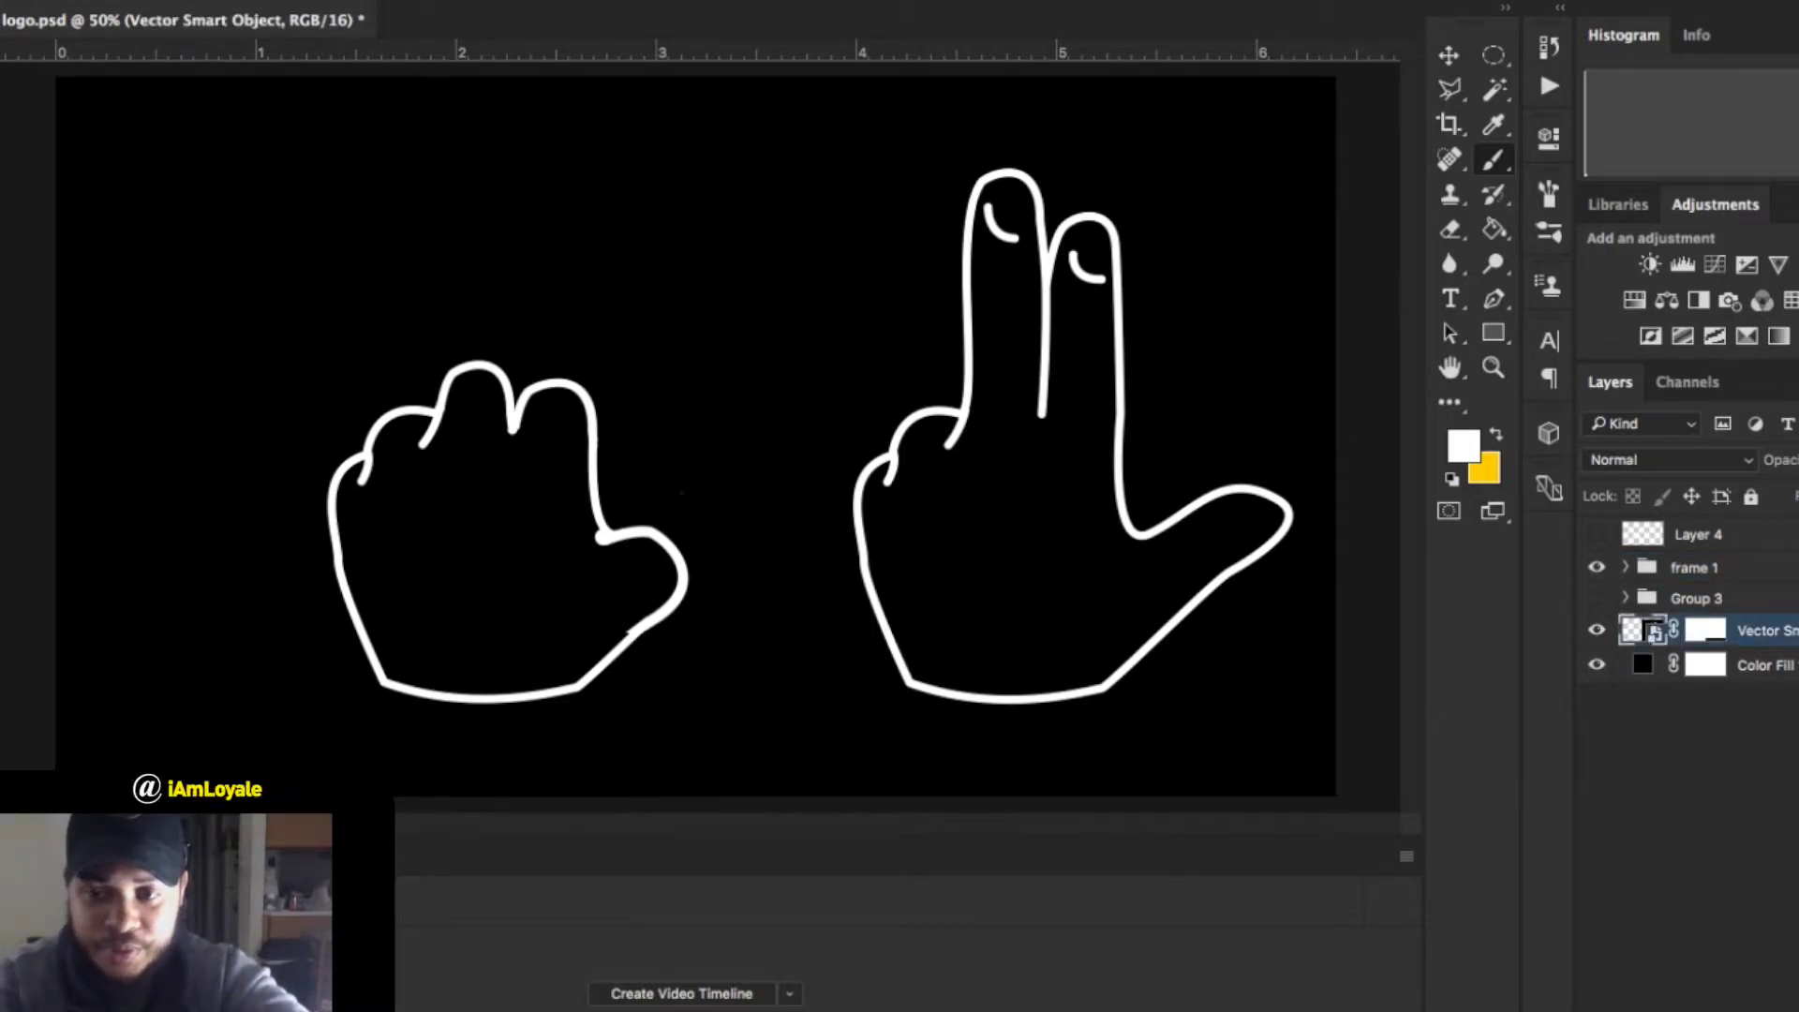
key(ctrl+g)
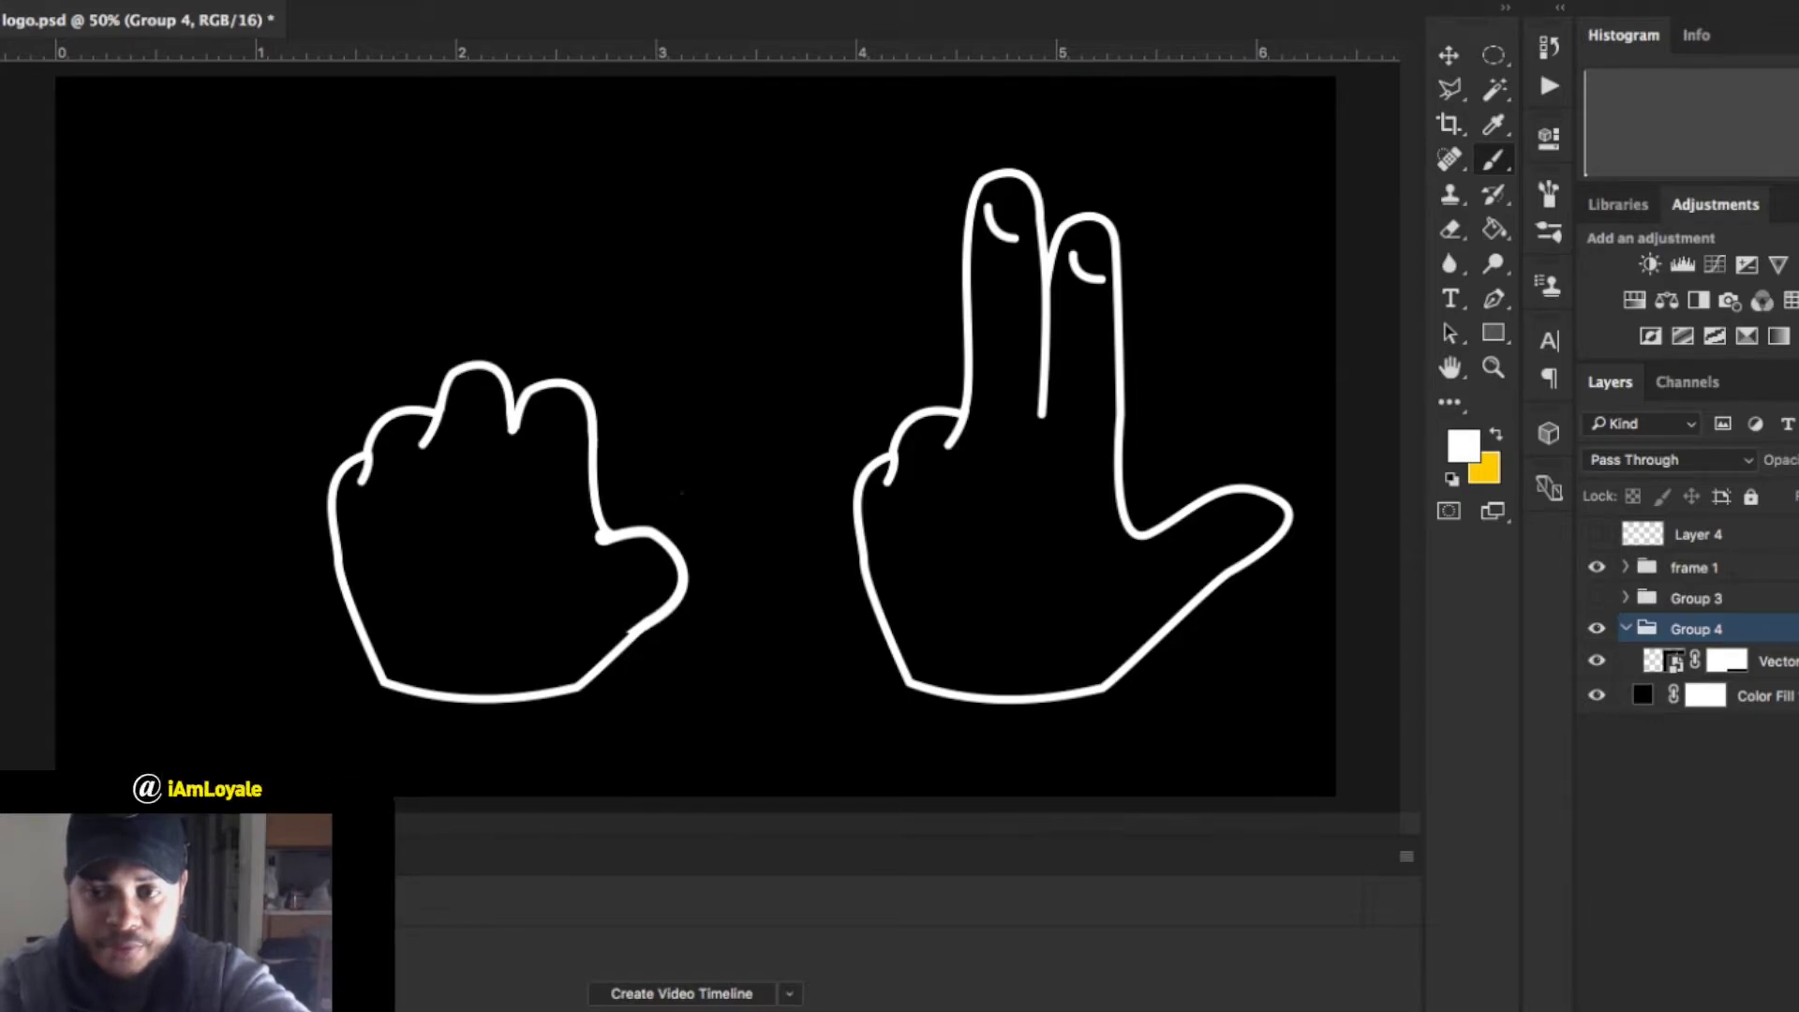
double_click(1695, 628)
text(frame  3)
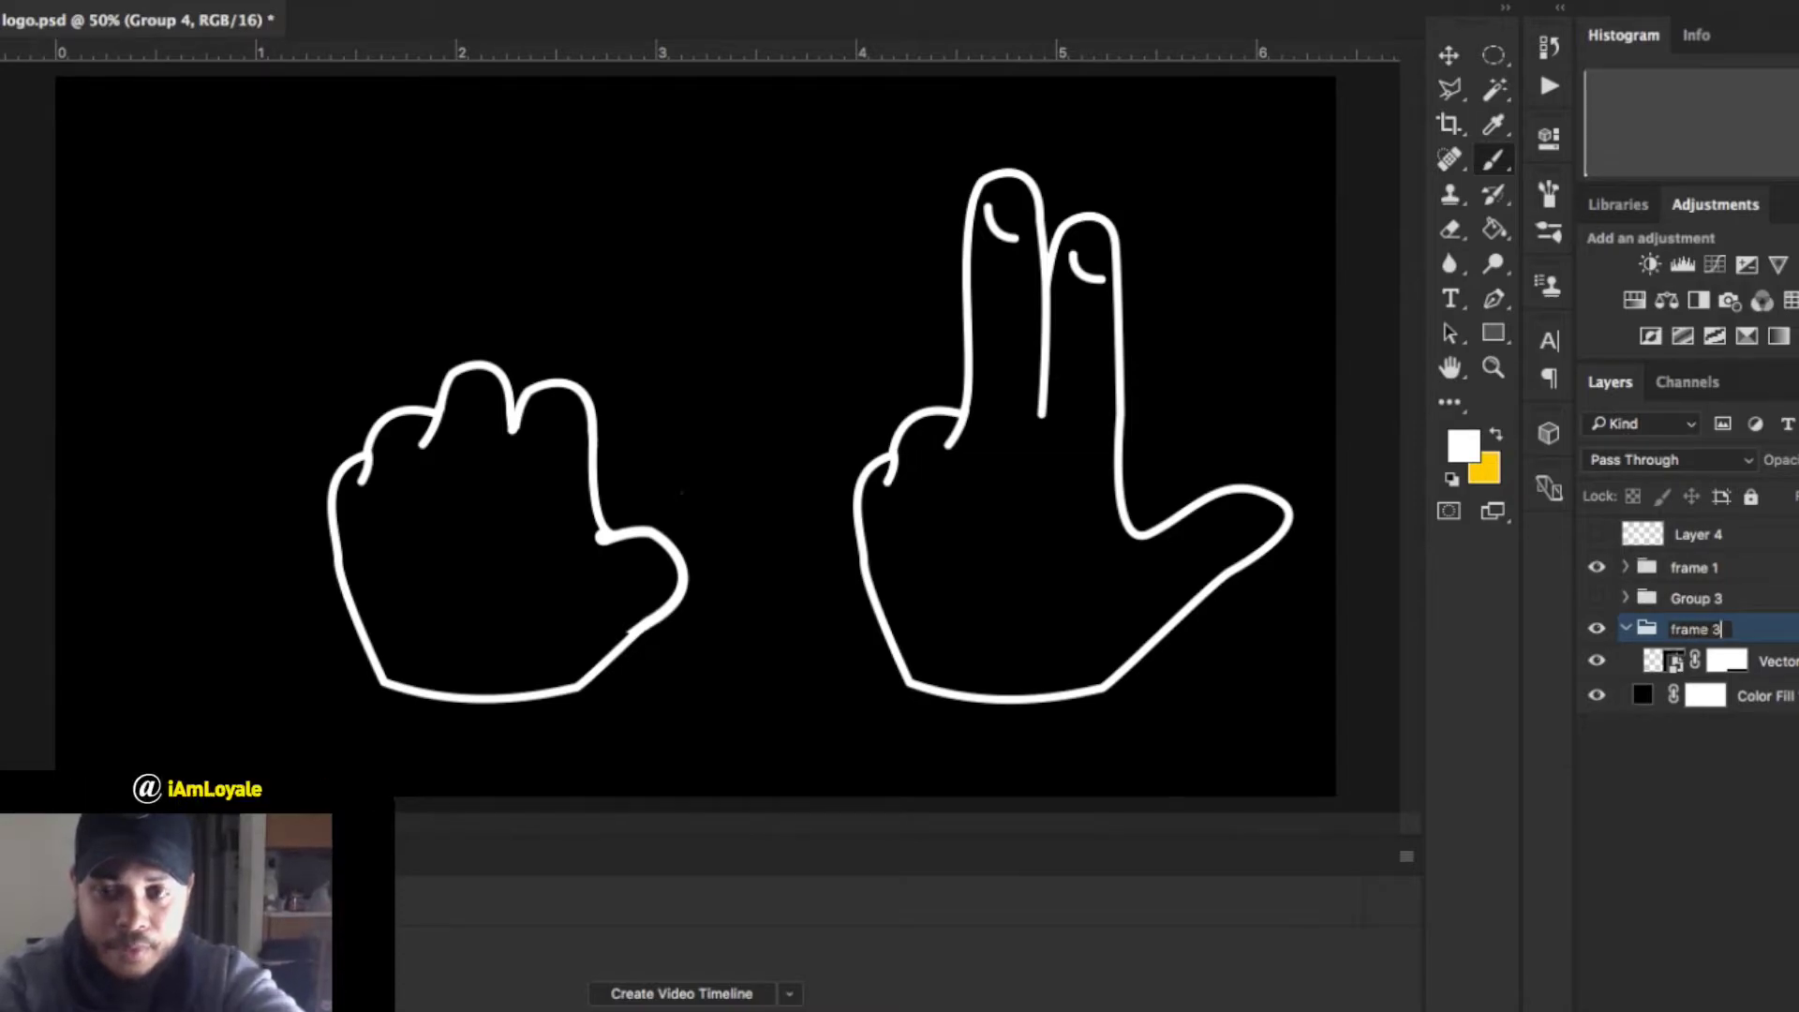
key(Return)
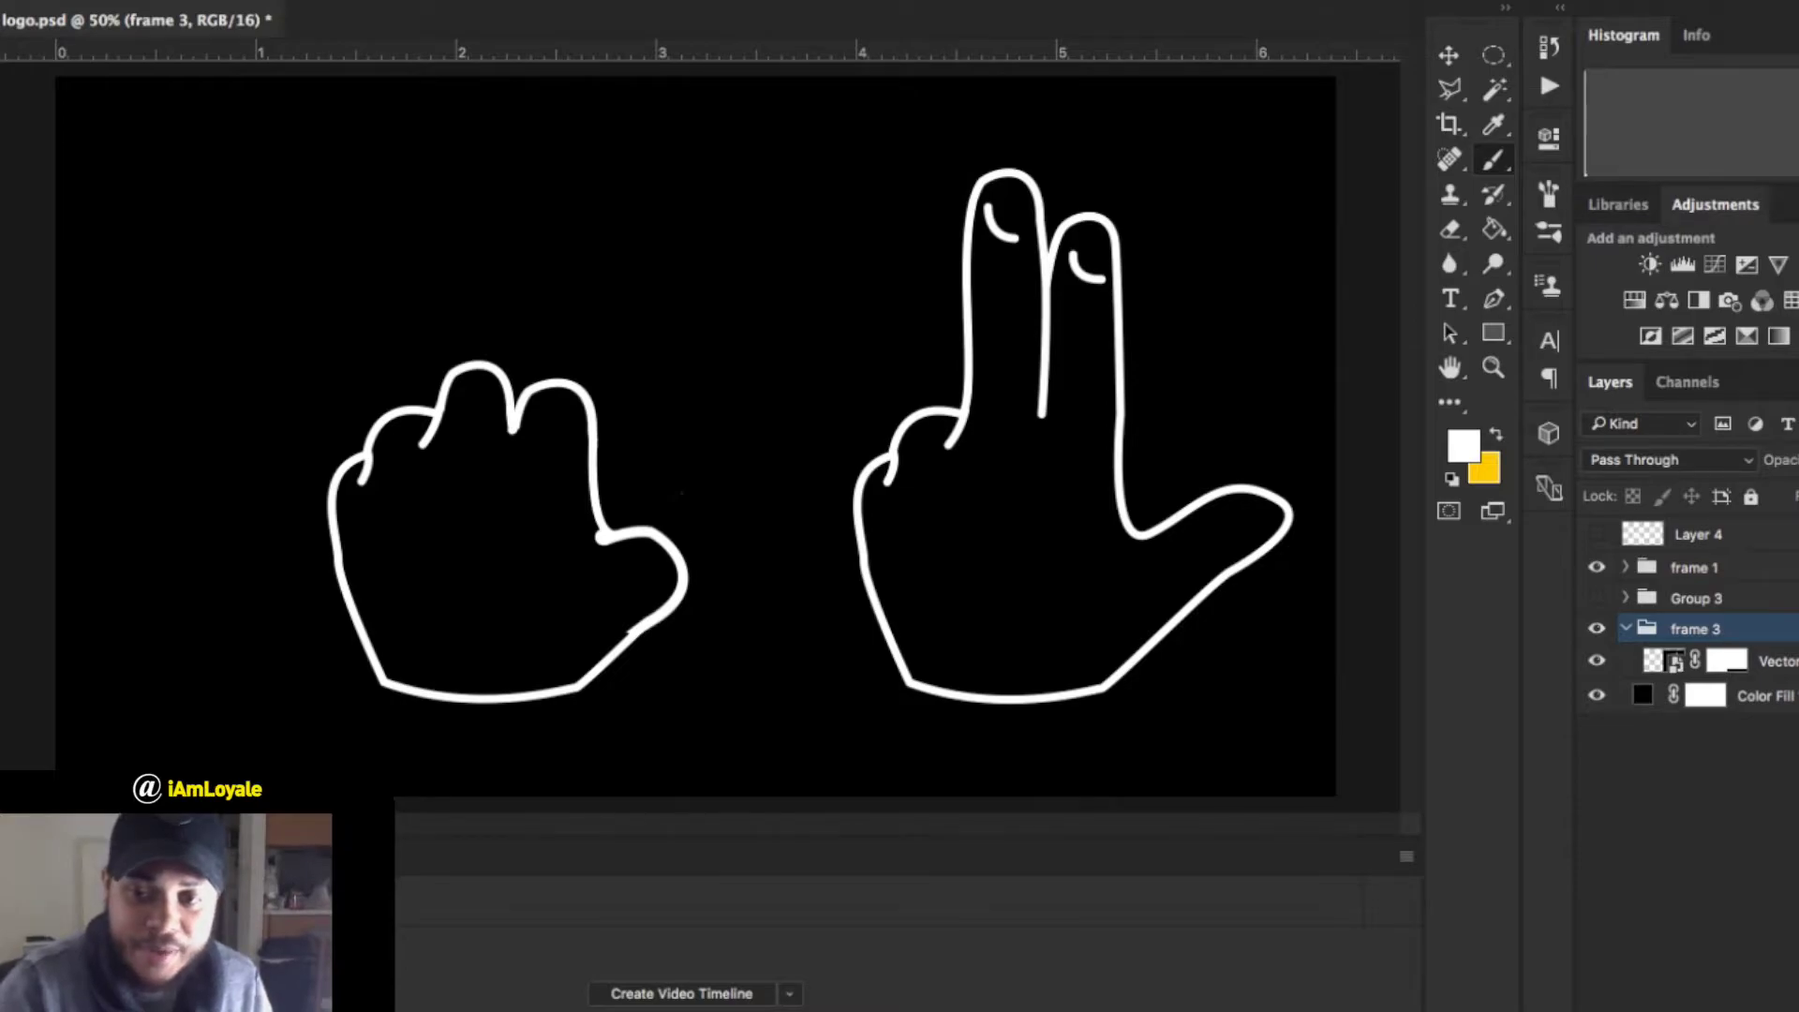
click(1625, 628)
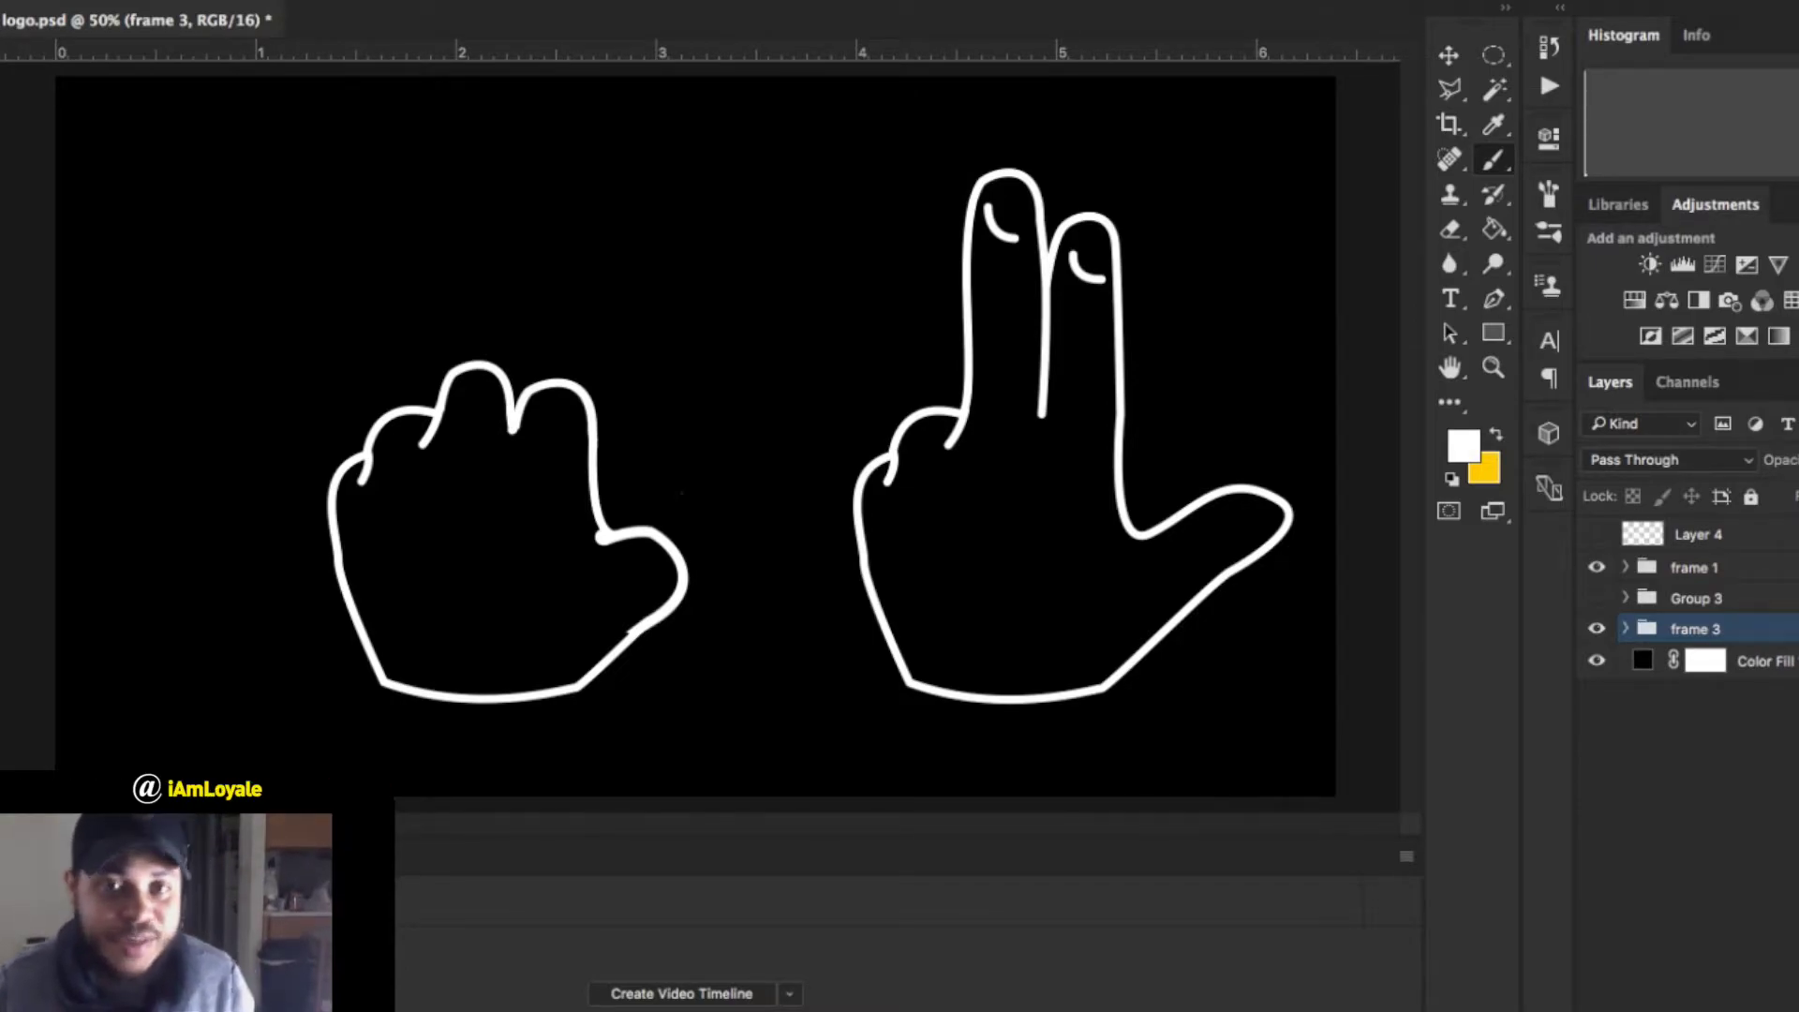
Circle the shortened hand's fingertips and thumb with outward arrows in white on a new top layer, then hide that layer.
key(super+shift+alt+n)
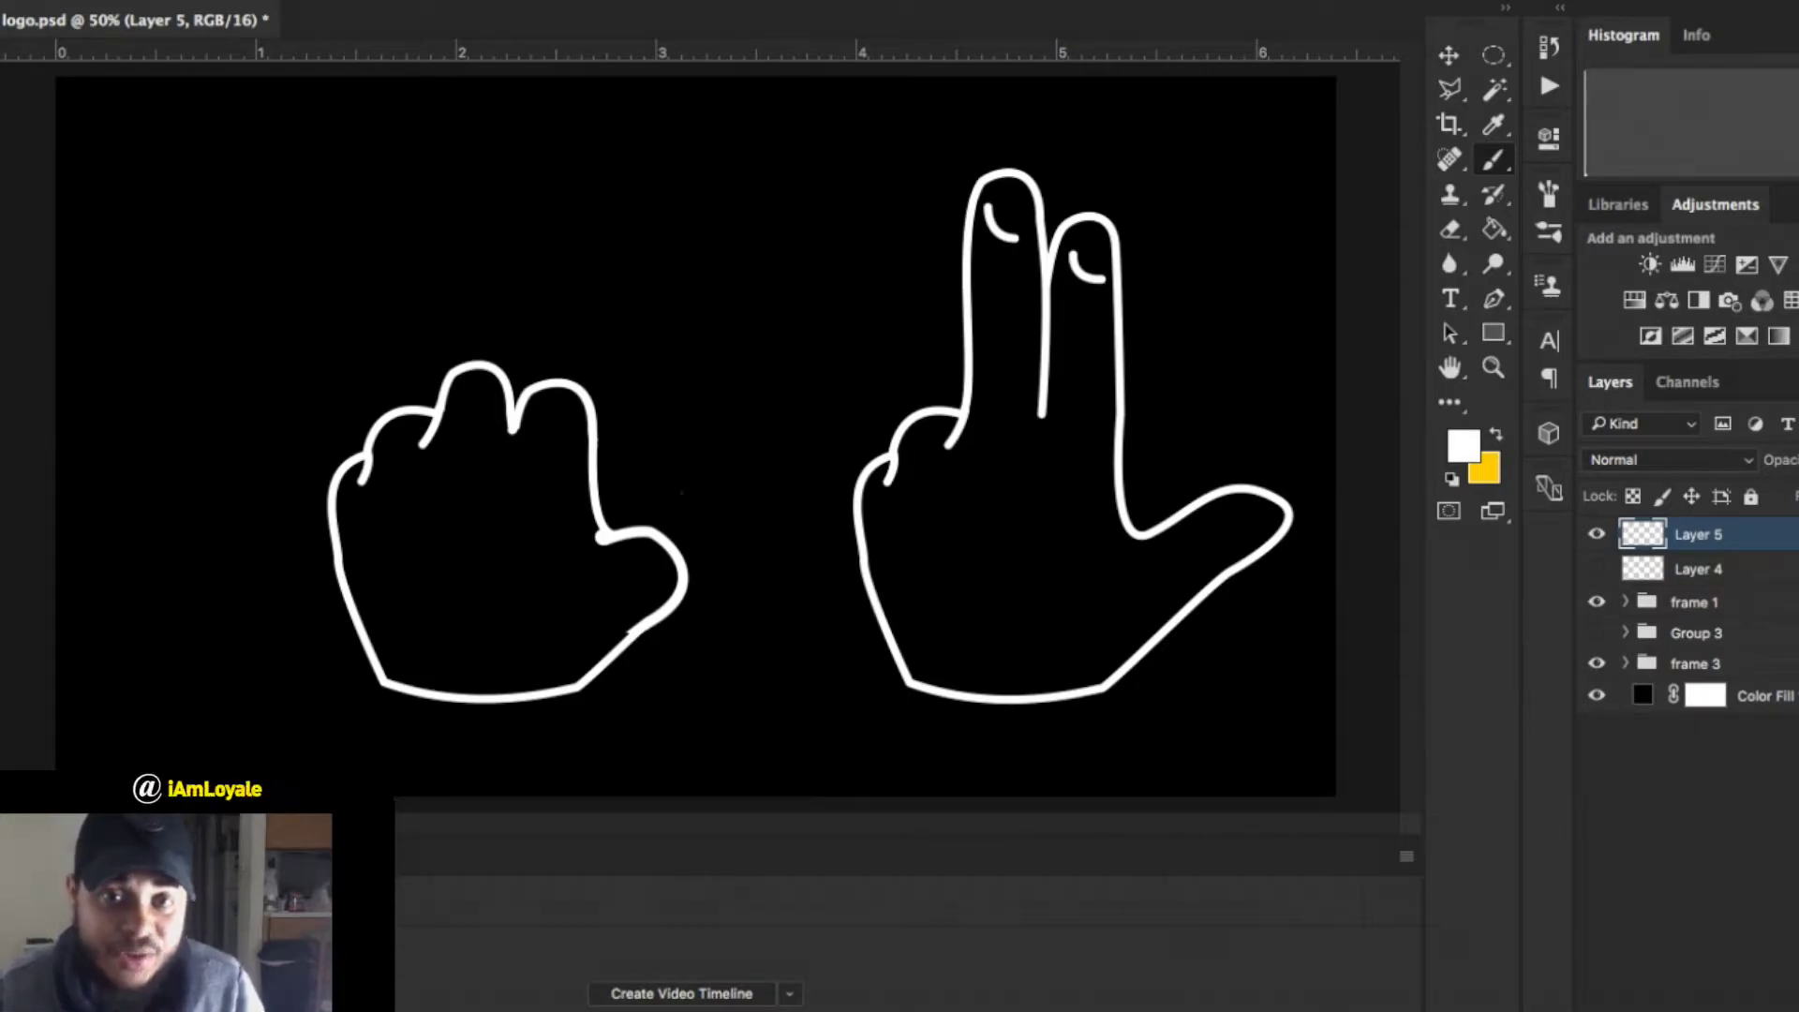
mouse_move(614, 437)
mouse_down()
mouse_move(448, 403)
mouse_move(620, 367)
mouse_move(609, 412)
mouse_up()
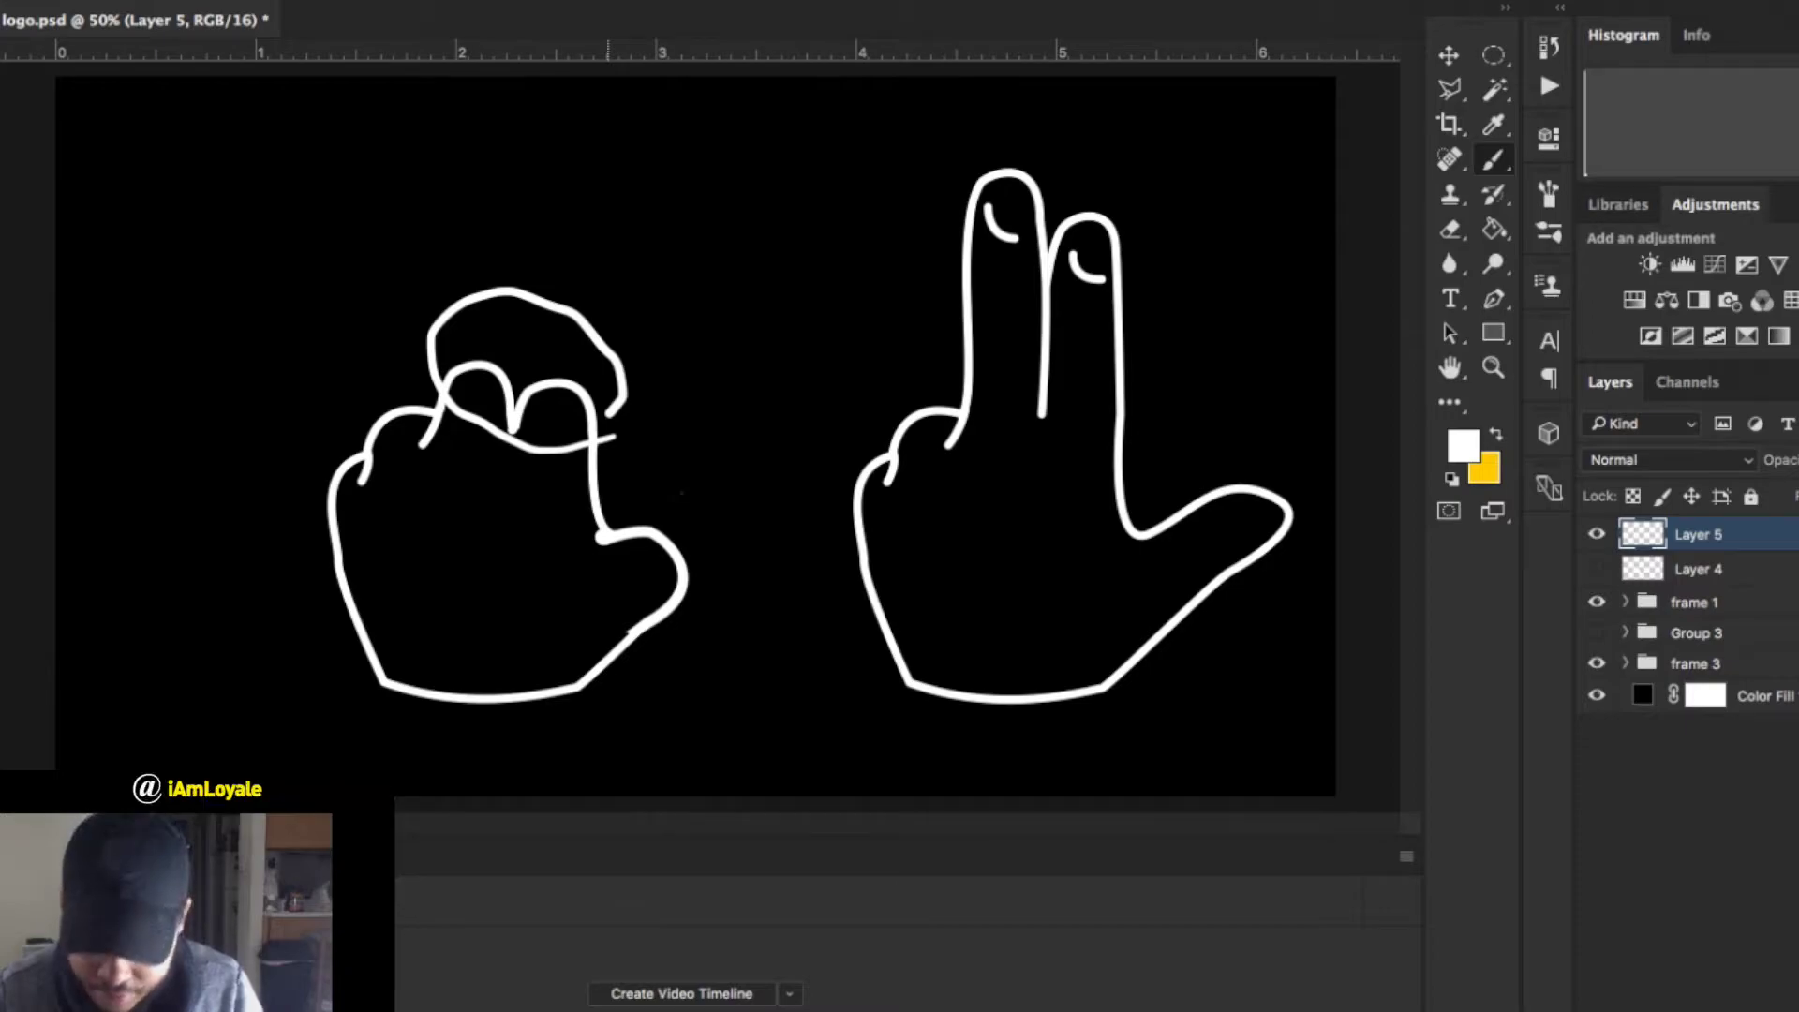
mouse_move(497, 236)
mouse_down()
mouse_move(493, 328)
mouse_move(527, 300)
mouse_move(539, 197)
mouse_move(550, 251)
mouse_move(515, 226)
mouse_up()
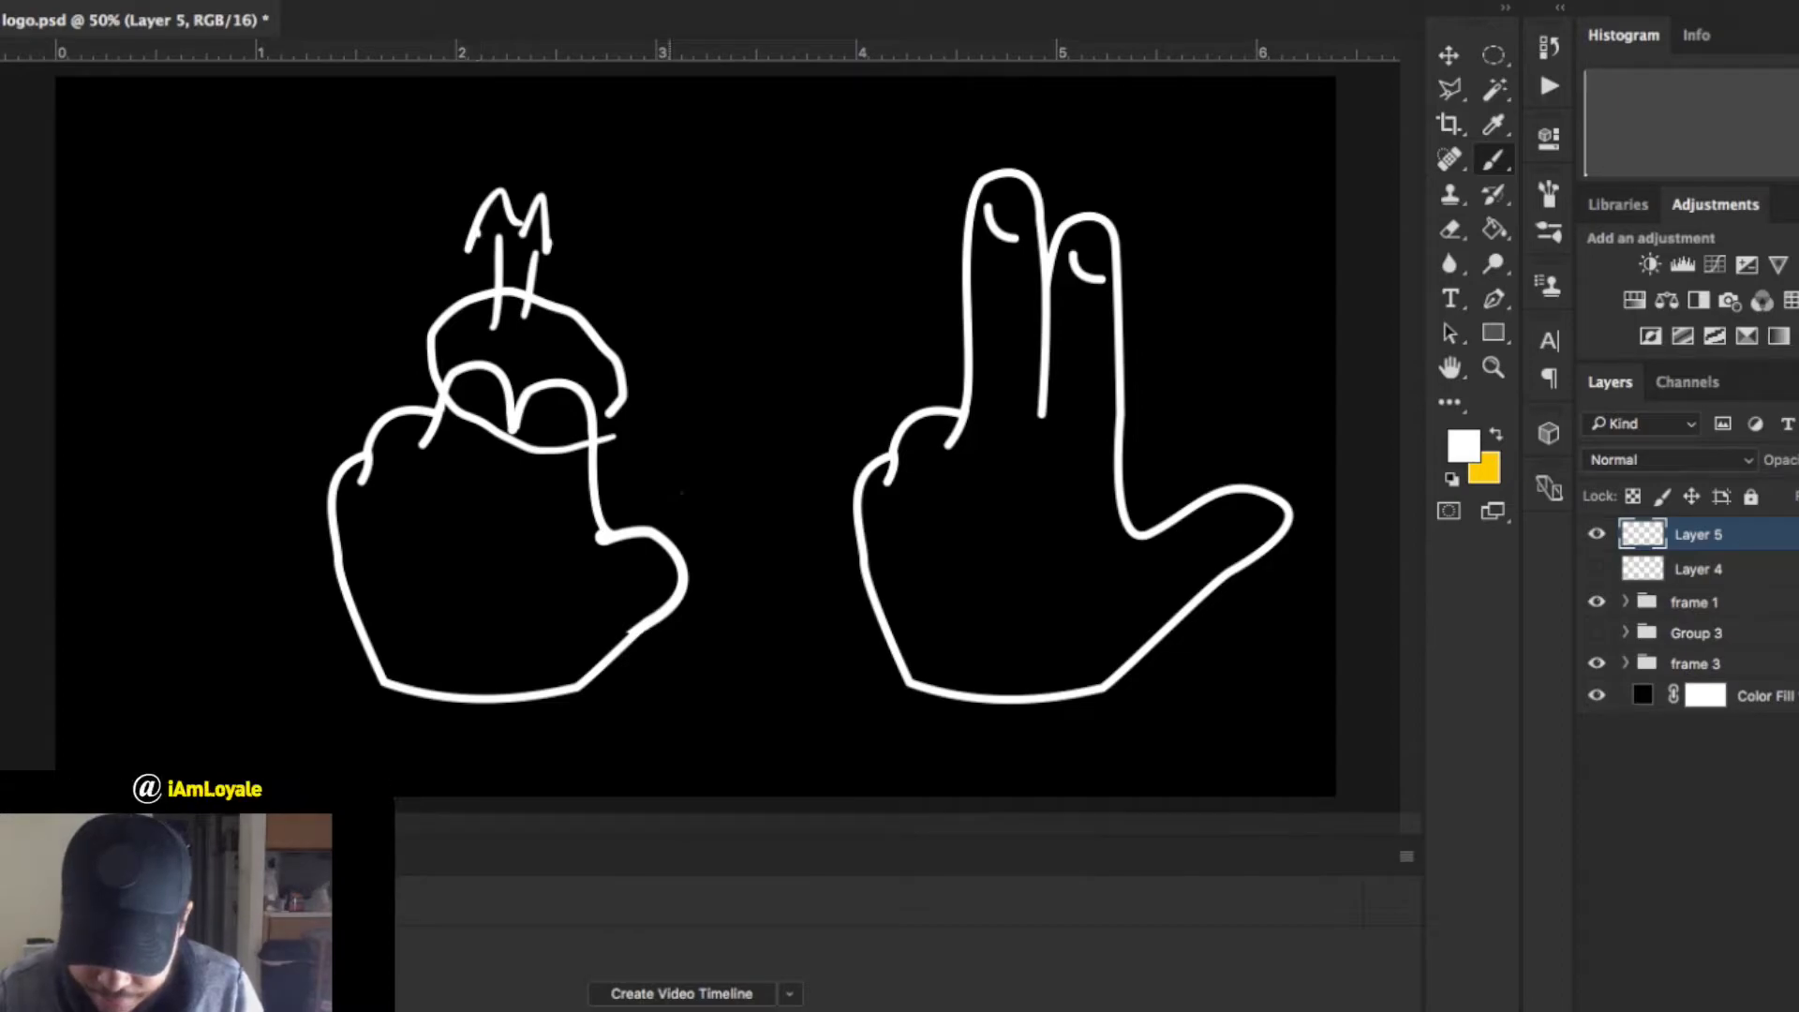
drag(599, 541, 677, 624)
drag(609, 534, 651, 601)
drag(664, 539, 715, 542)
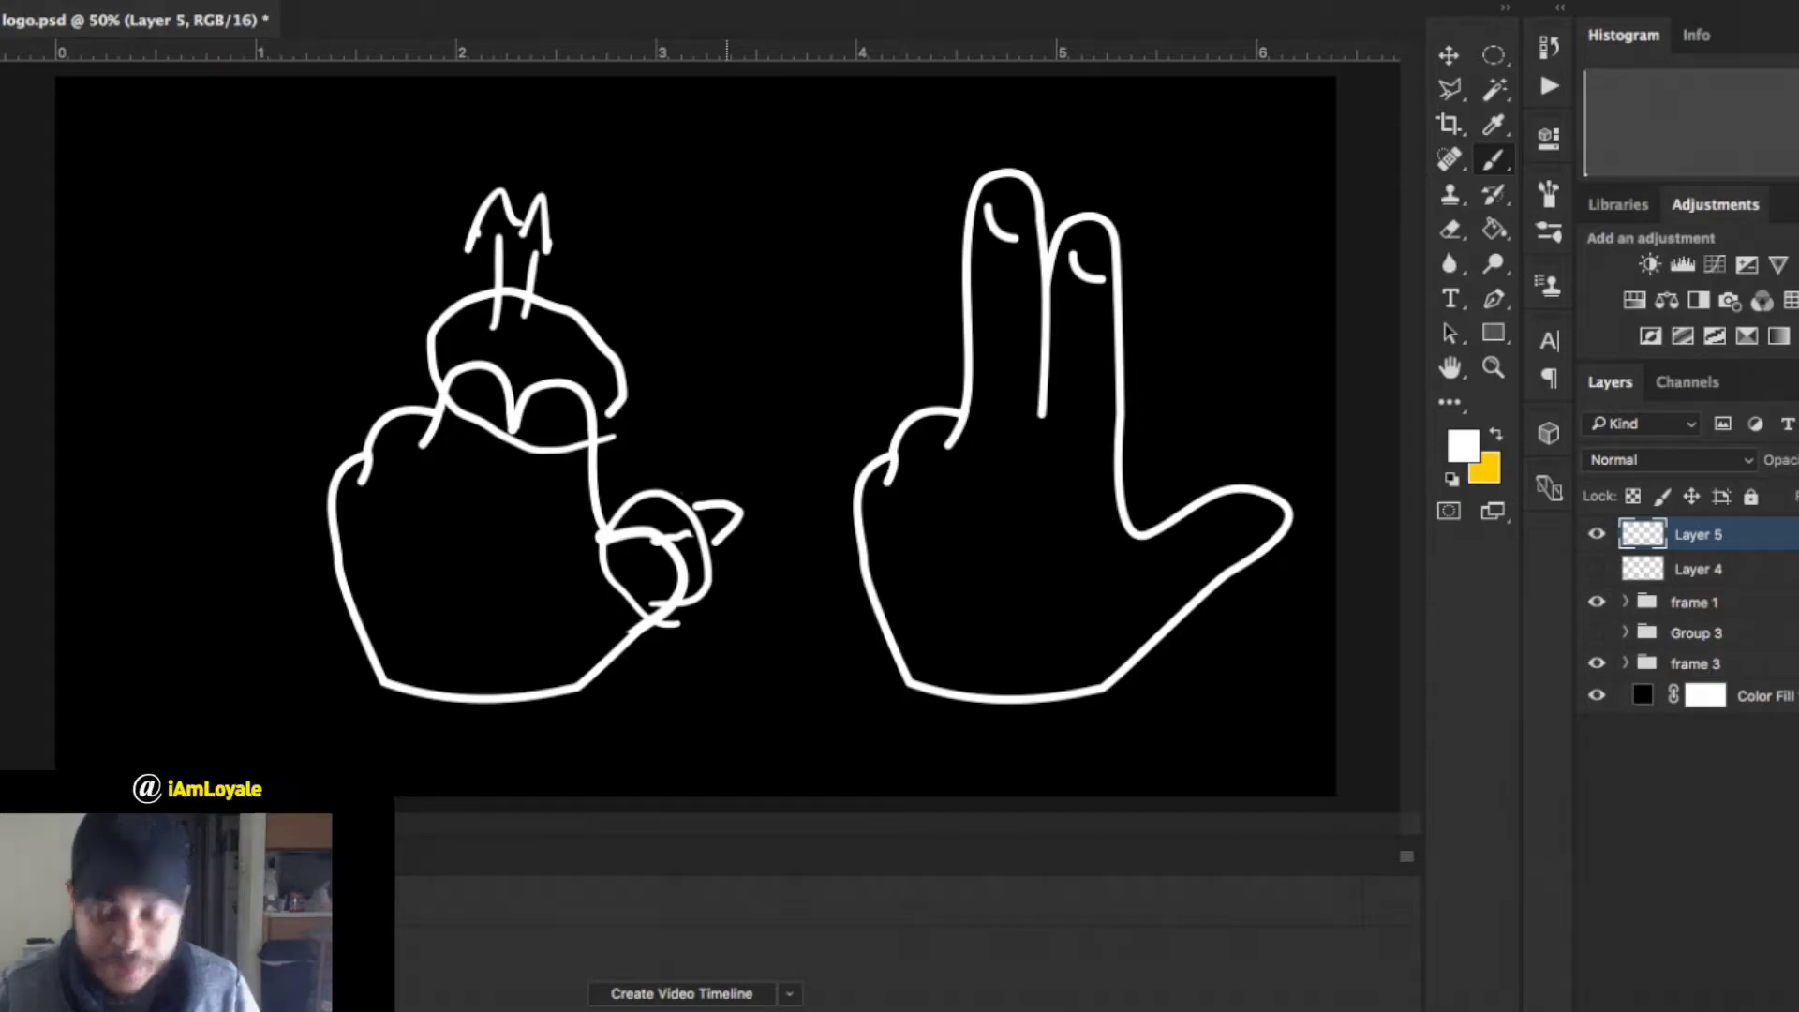
key(super+)
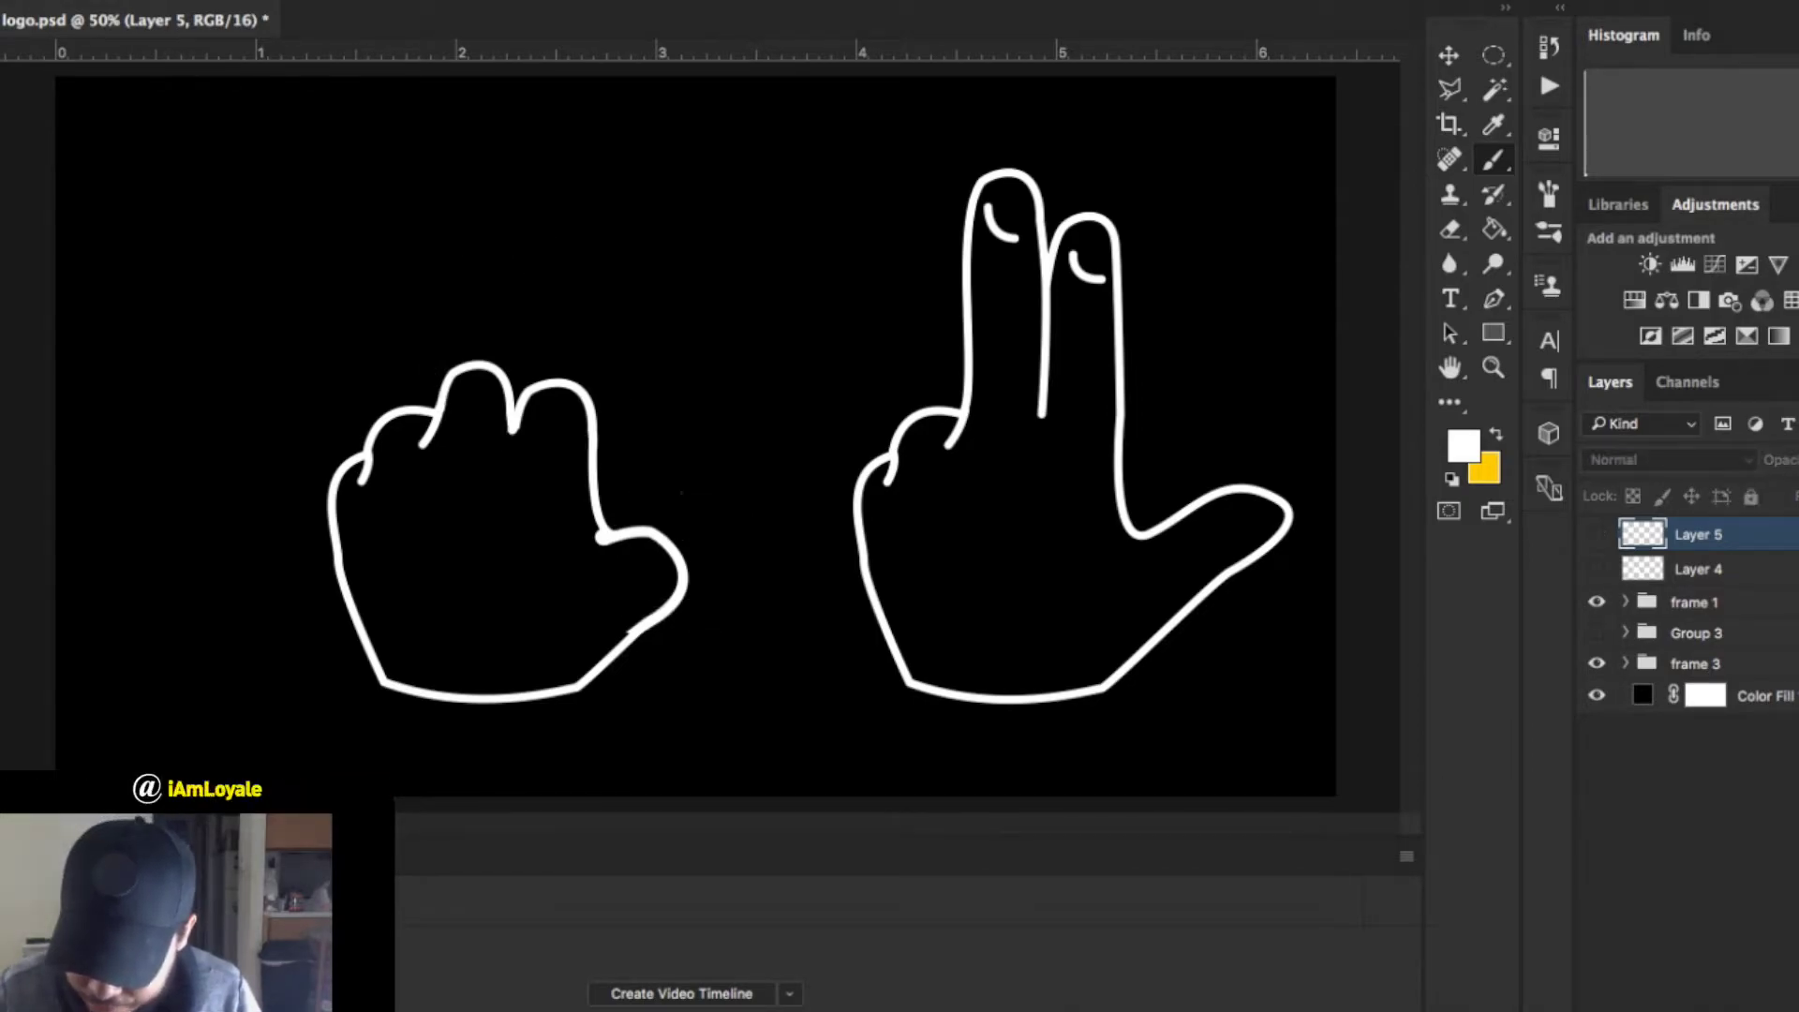
Move the hidden Group 3 above the frame 1 group in the layer stack and keep it selected.
drag(1698, 534, 1696, 646)
click(1696, 602)
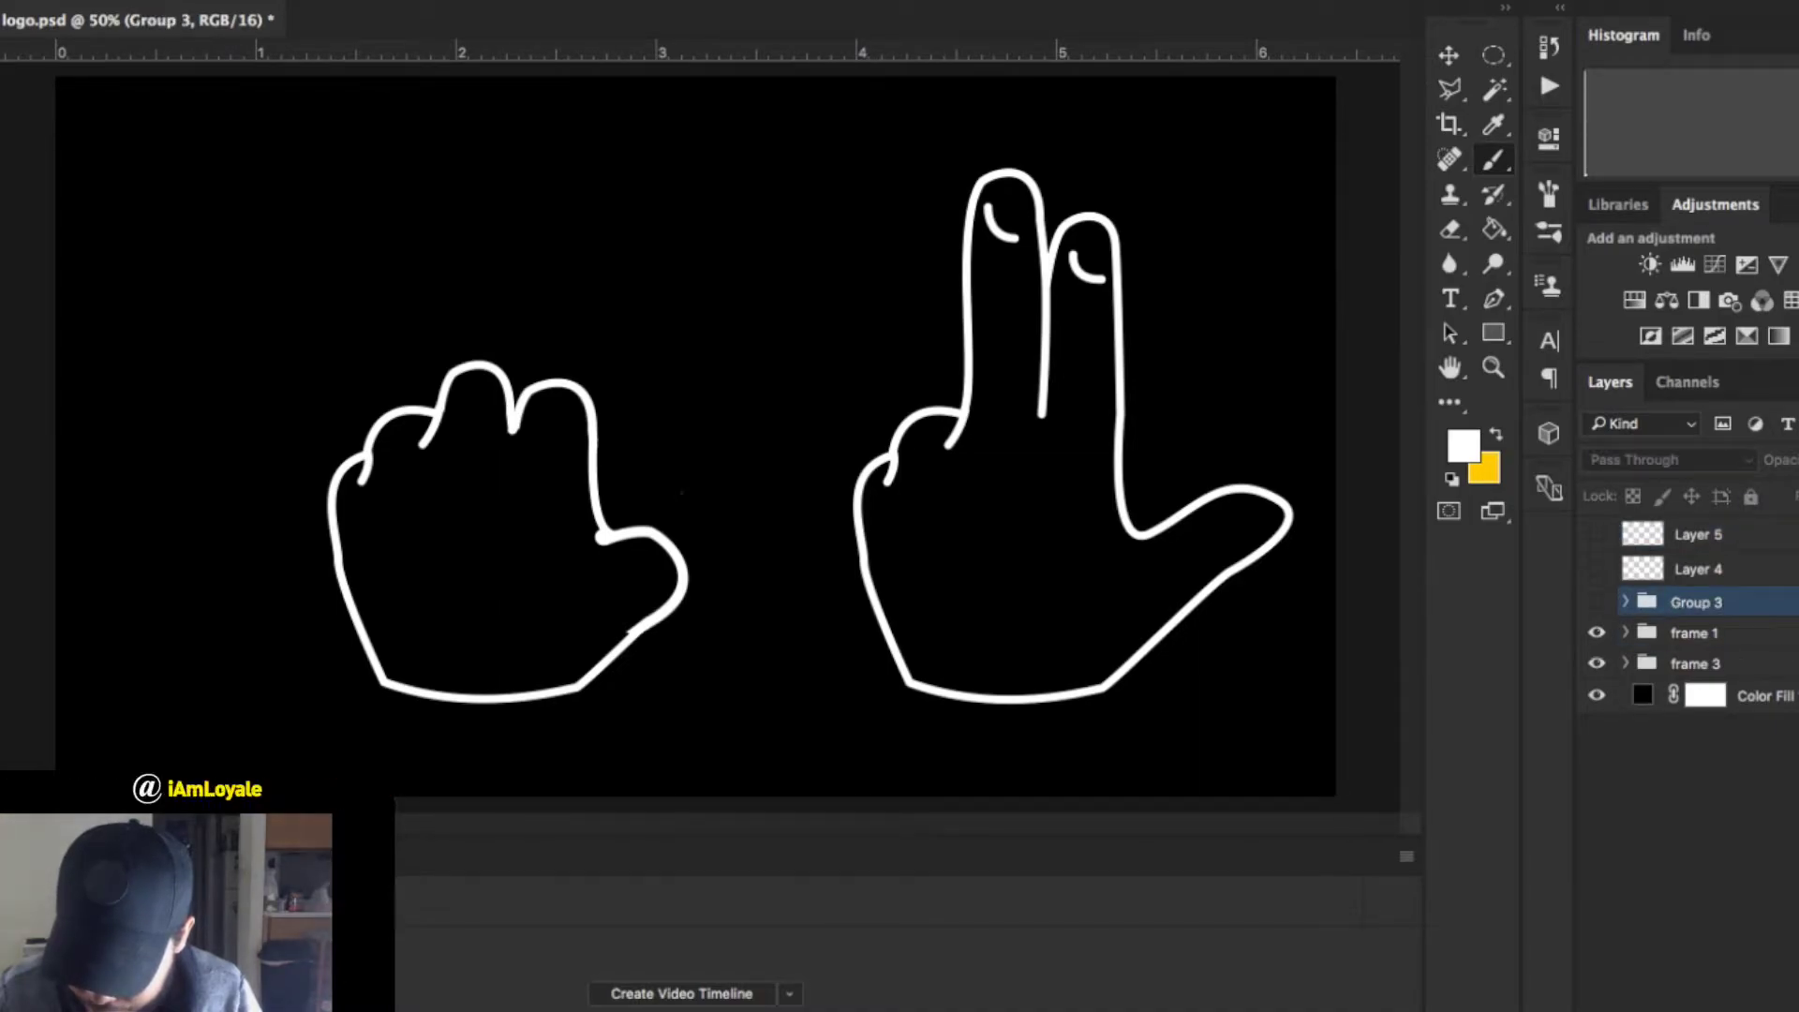
Delete the hidden Group 3 and duplicate the frame 1 group.
key(Delete)
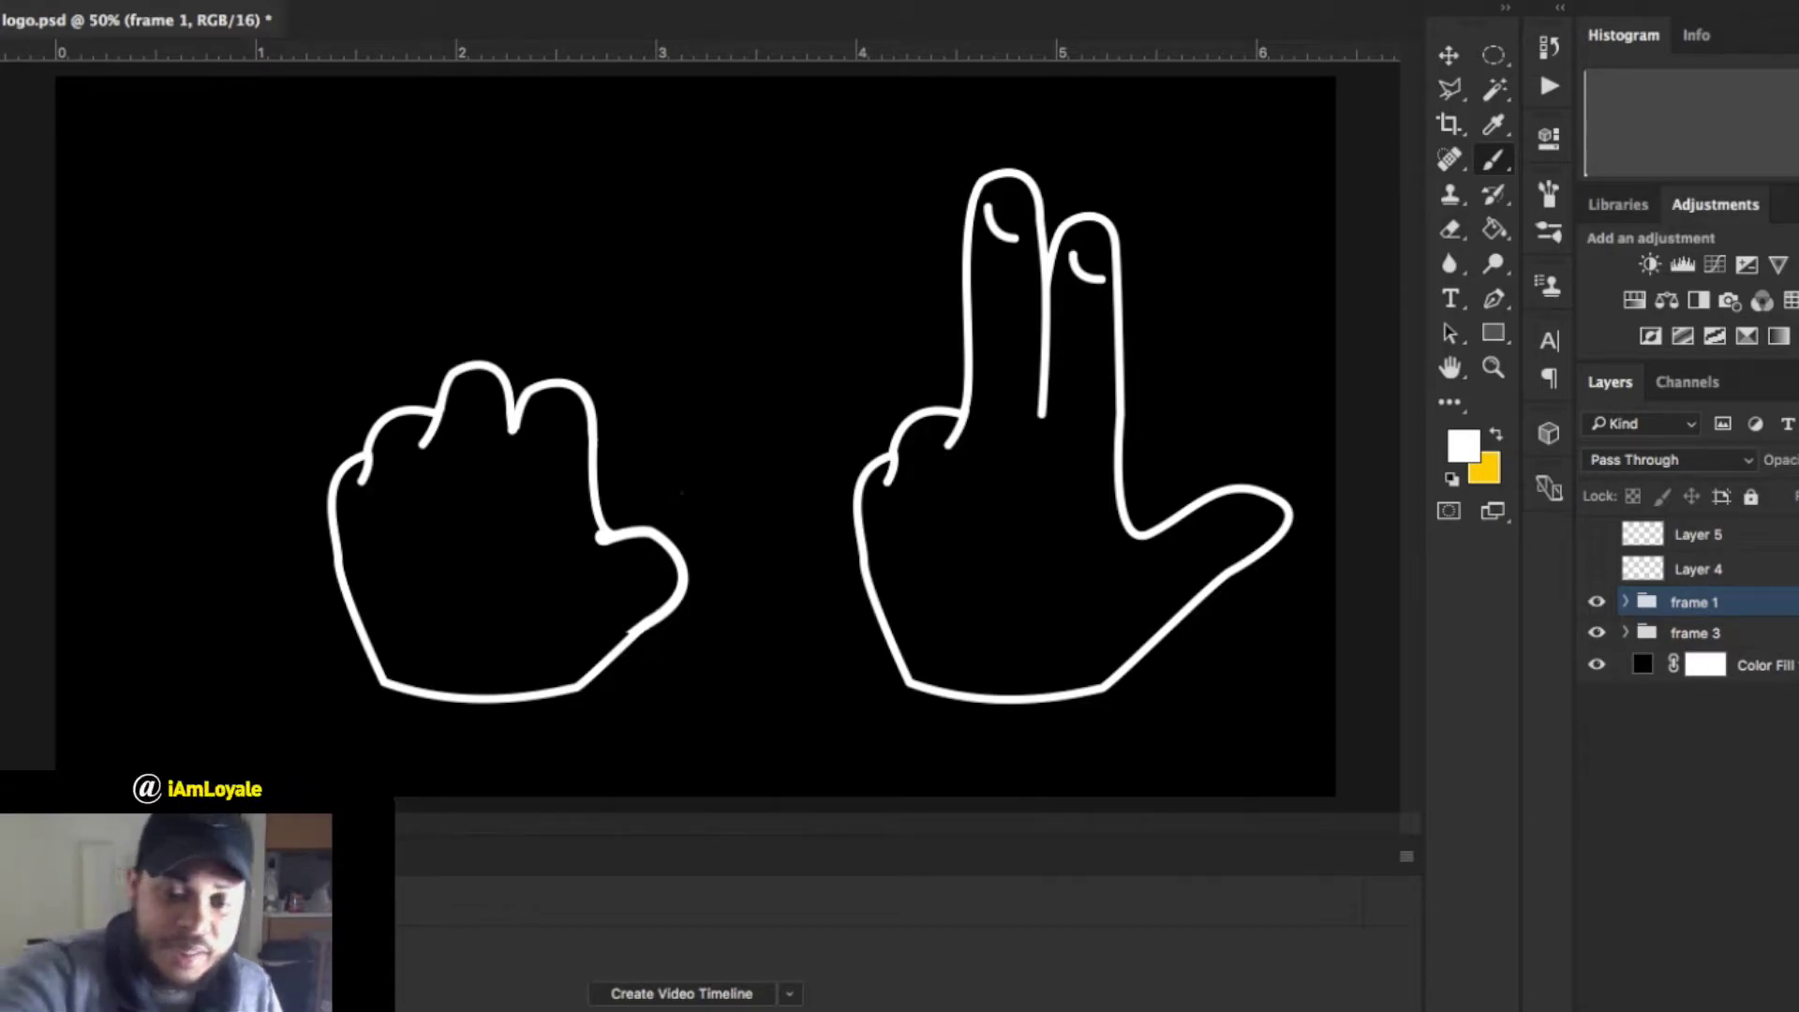
key(ctrl+j)
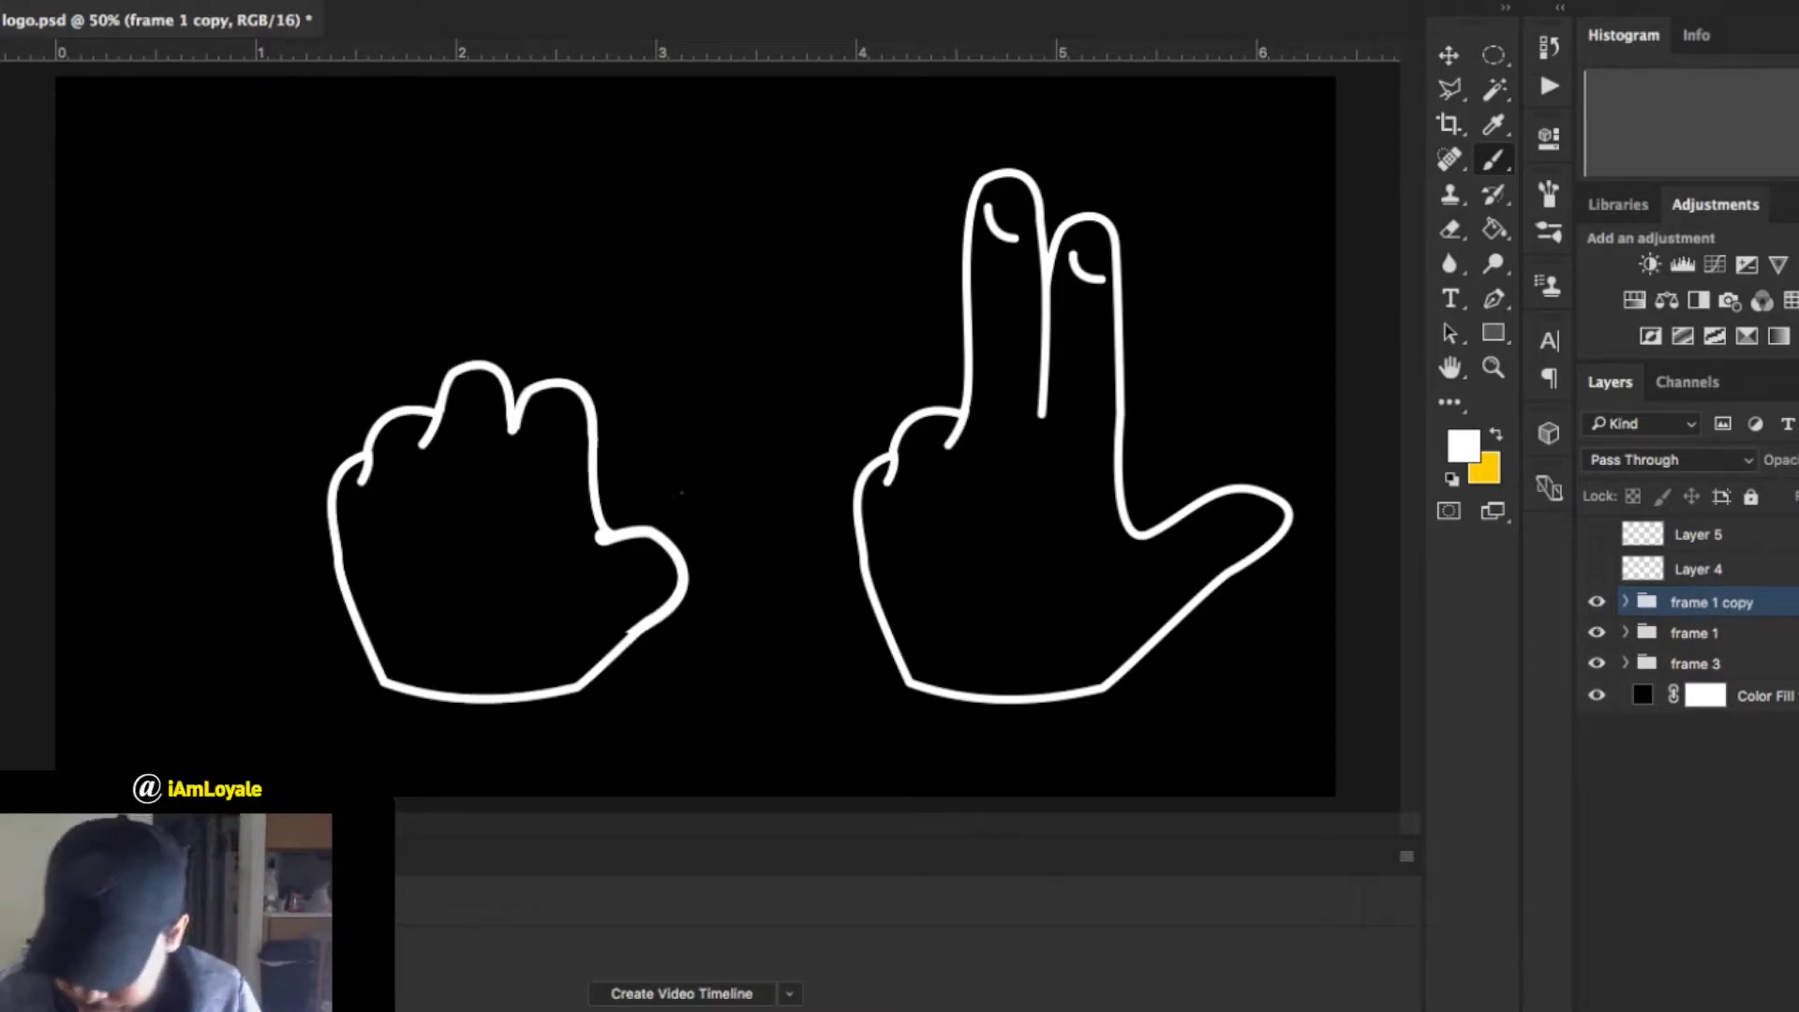
Hide the original frame 1 group and, inside frame 1 copy, the masked layers holding the thumb tip and both fingertips.
click(1626, 602)
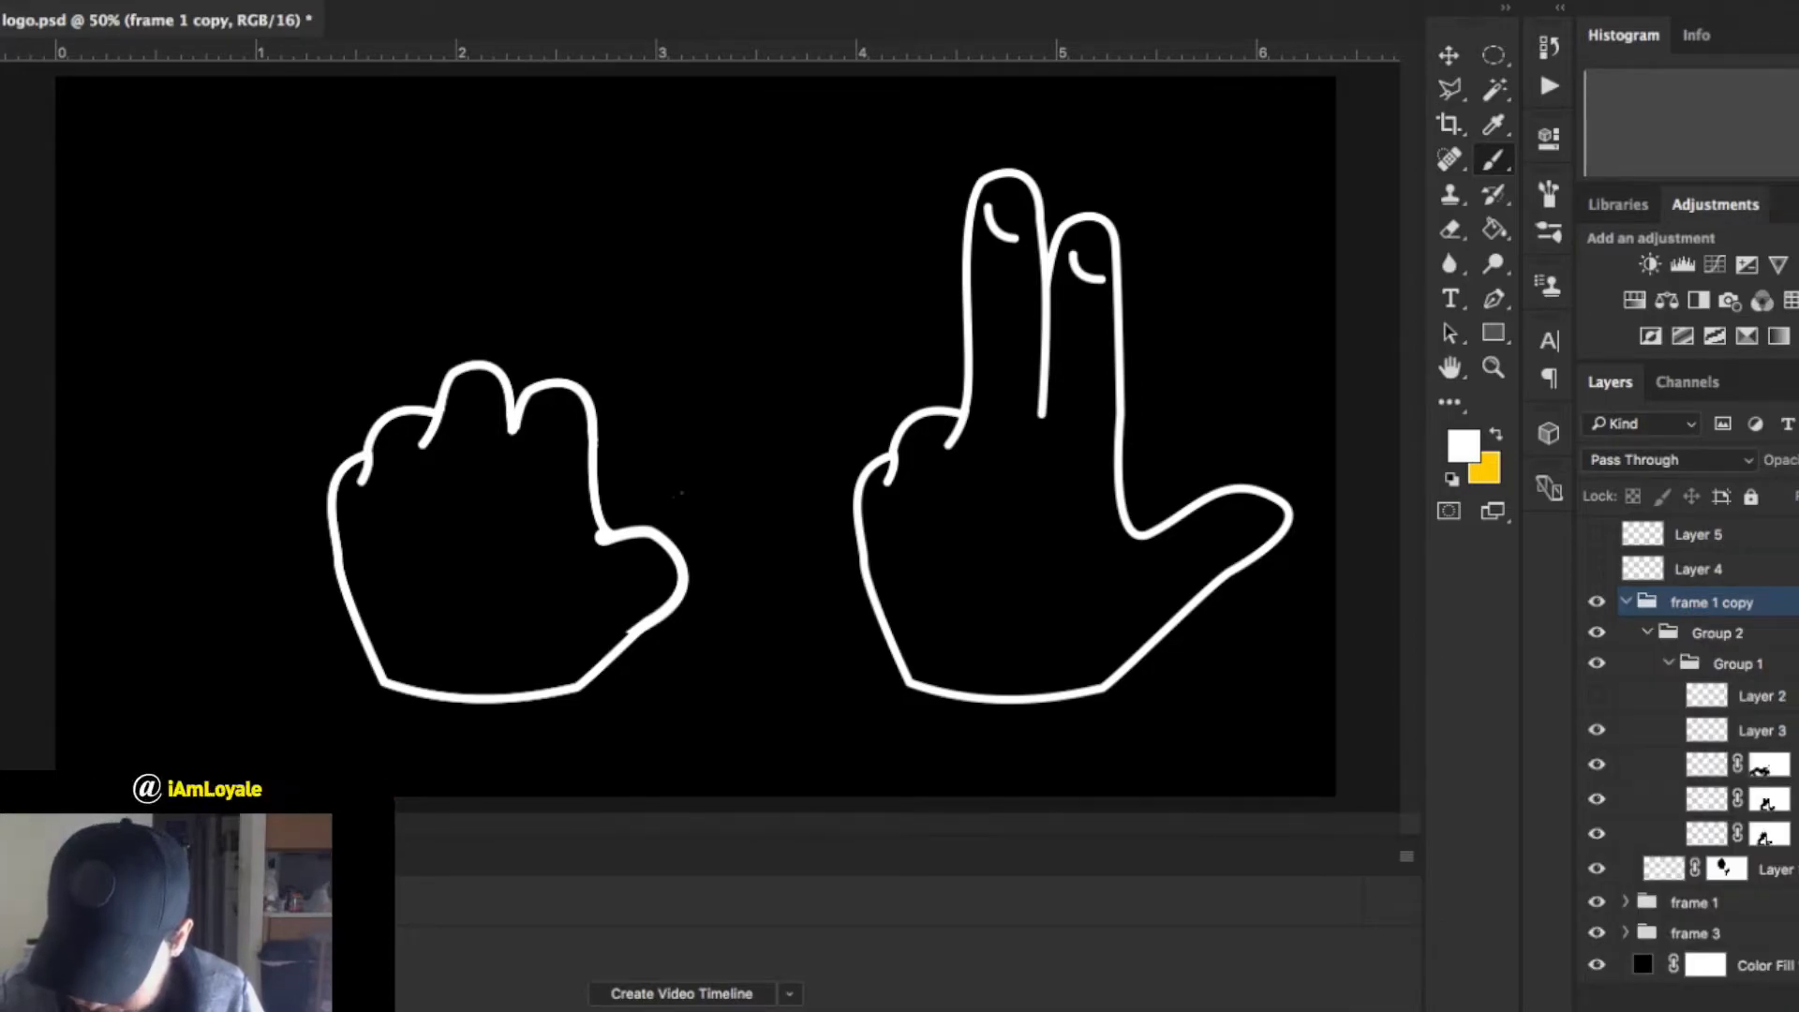
click(1705, 763)
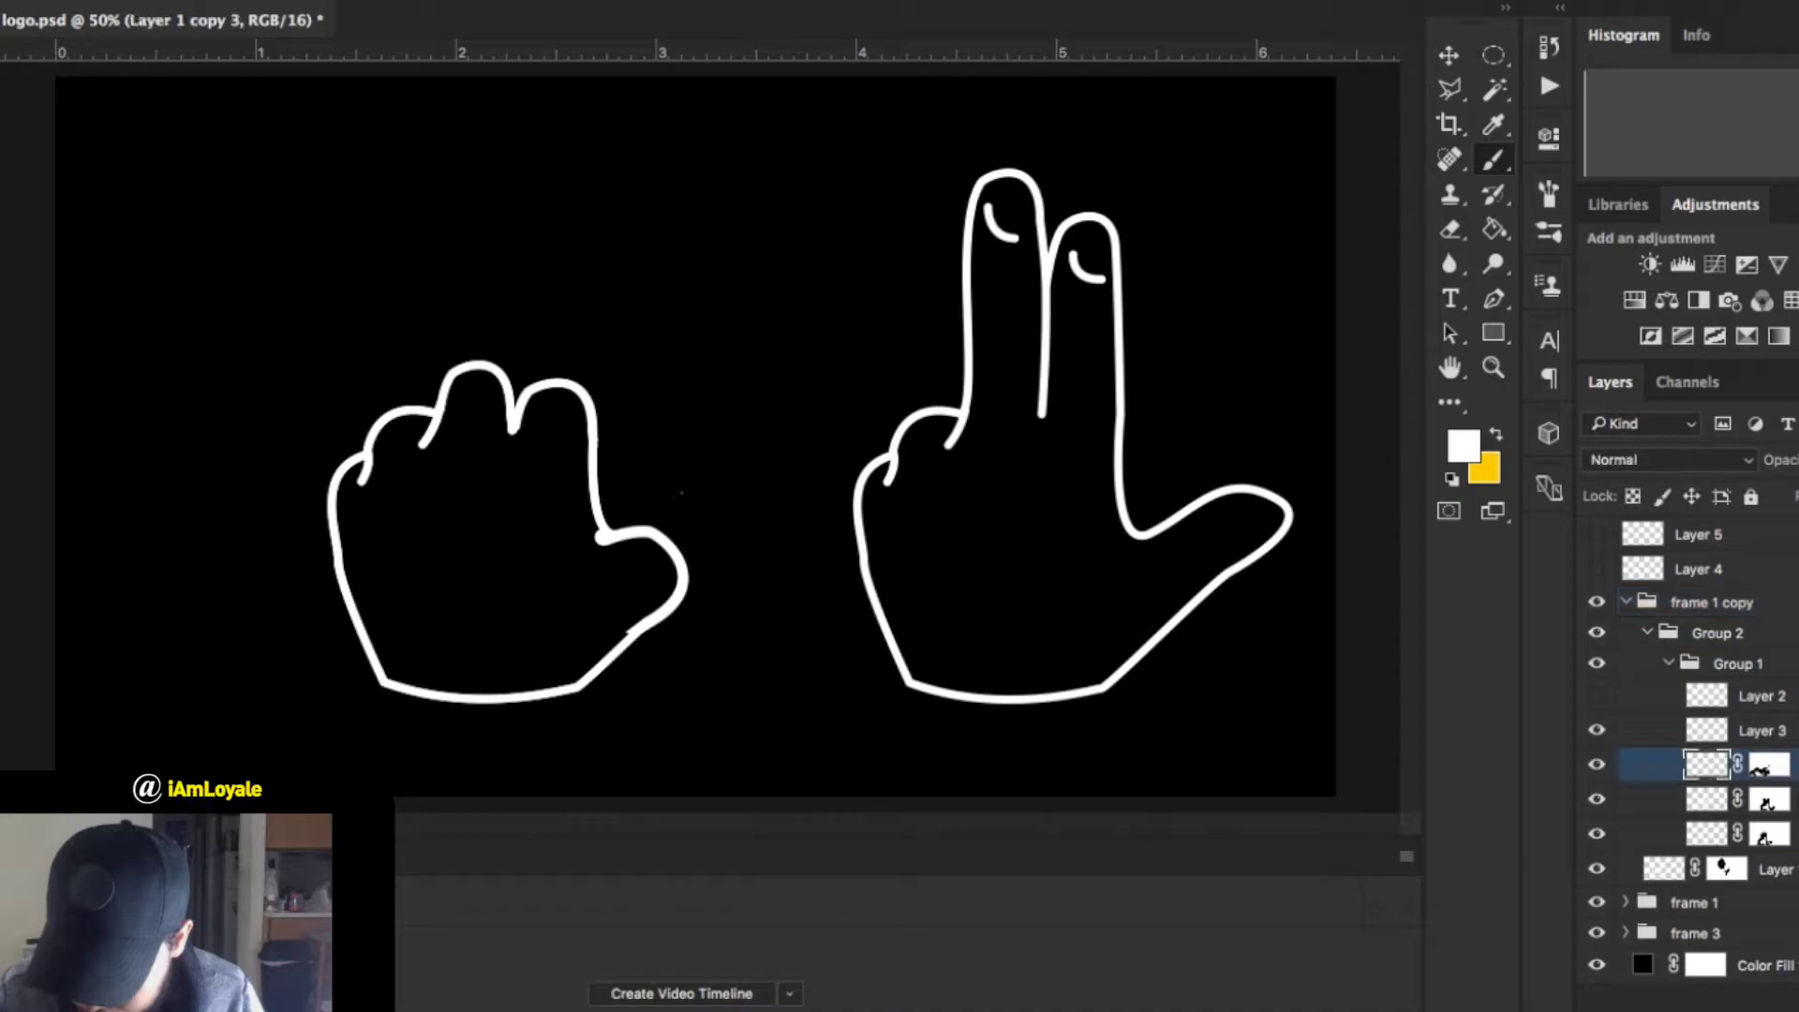
click(1597, 763)
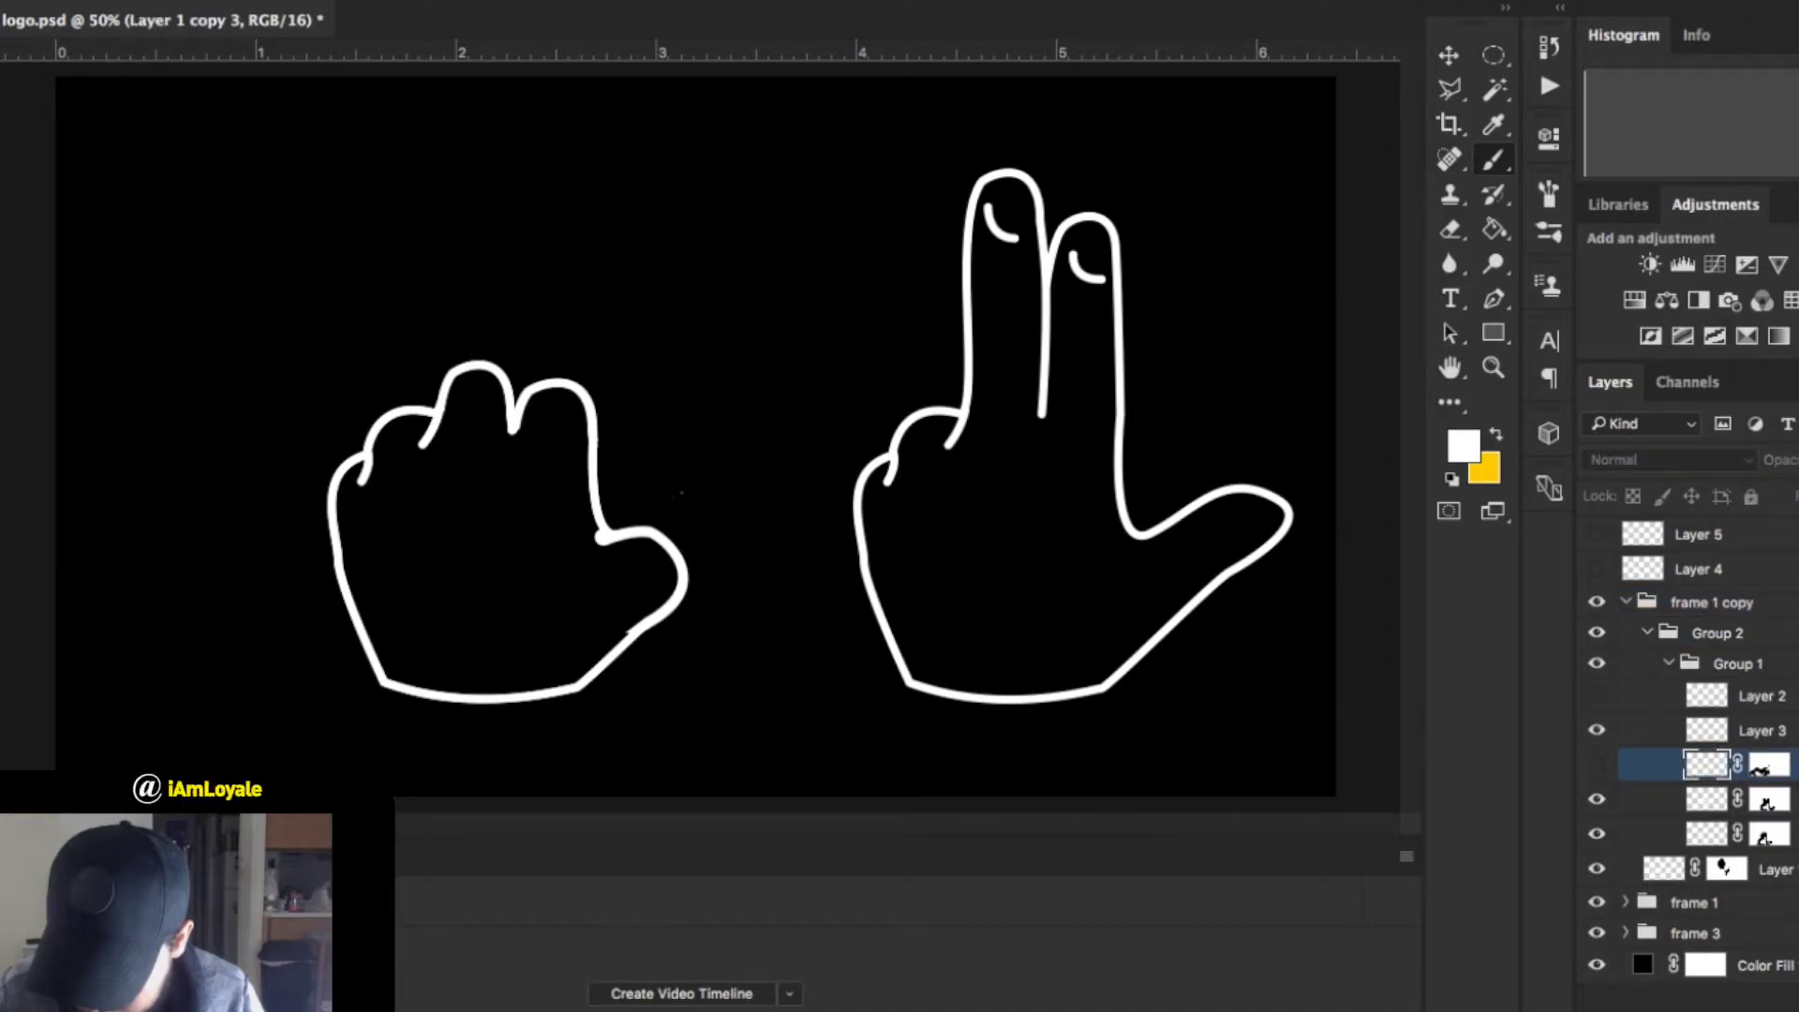
click(1626, 602)
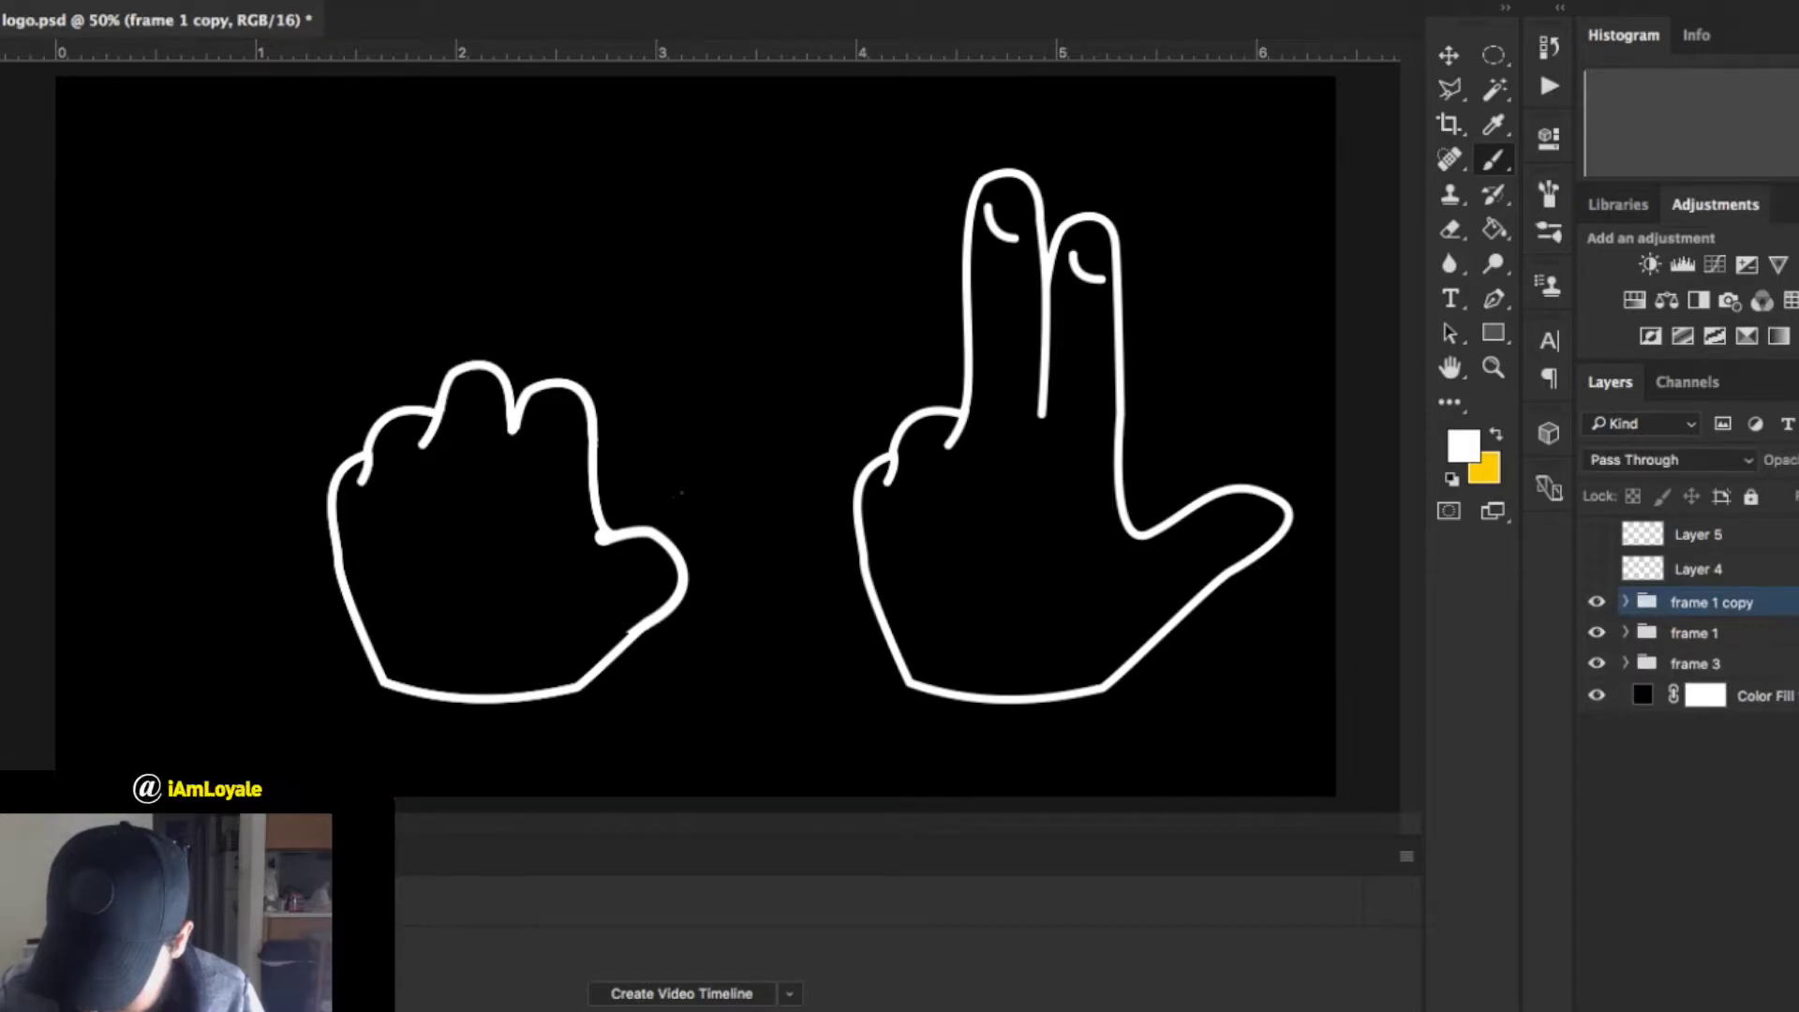
click(1596, 633)
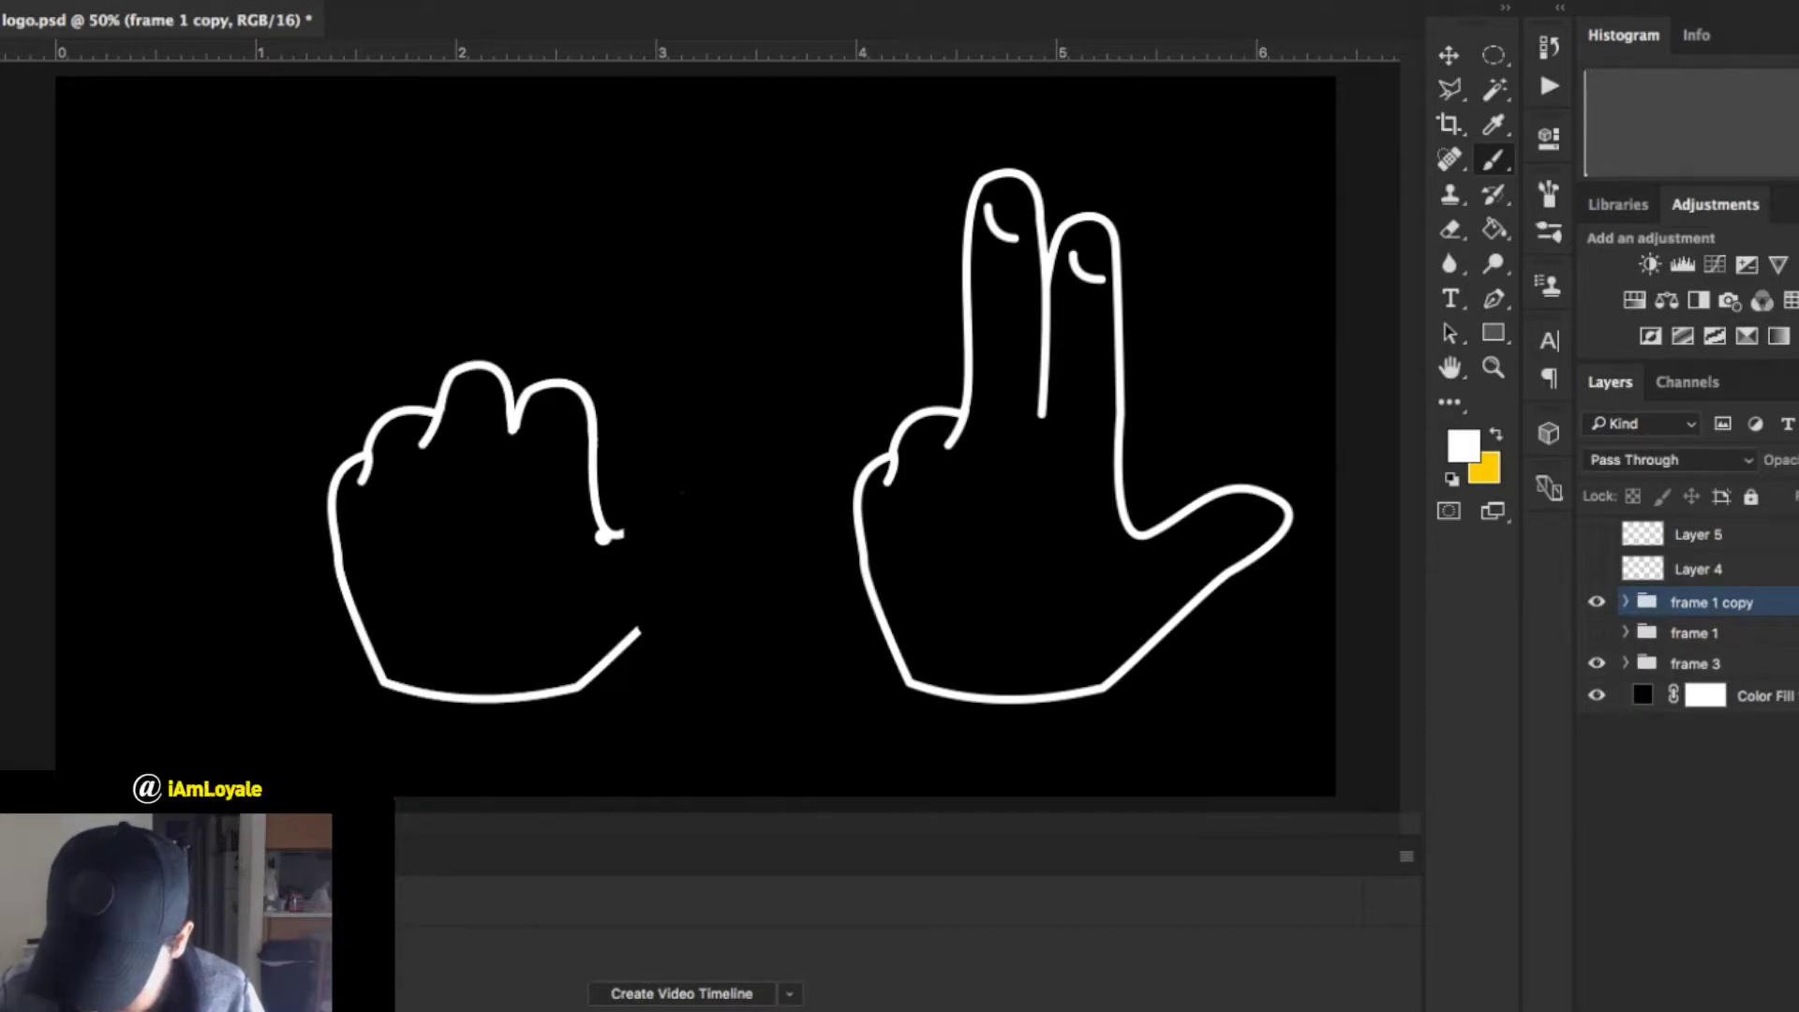
click(1625, 602)
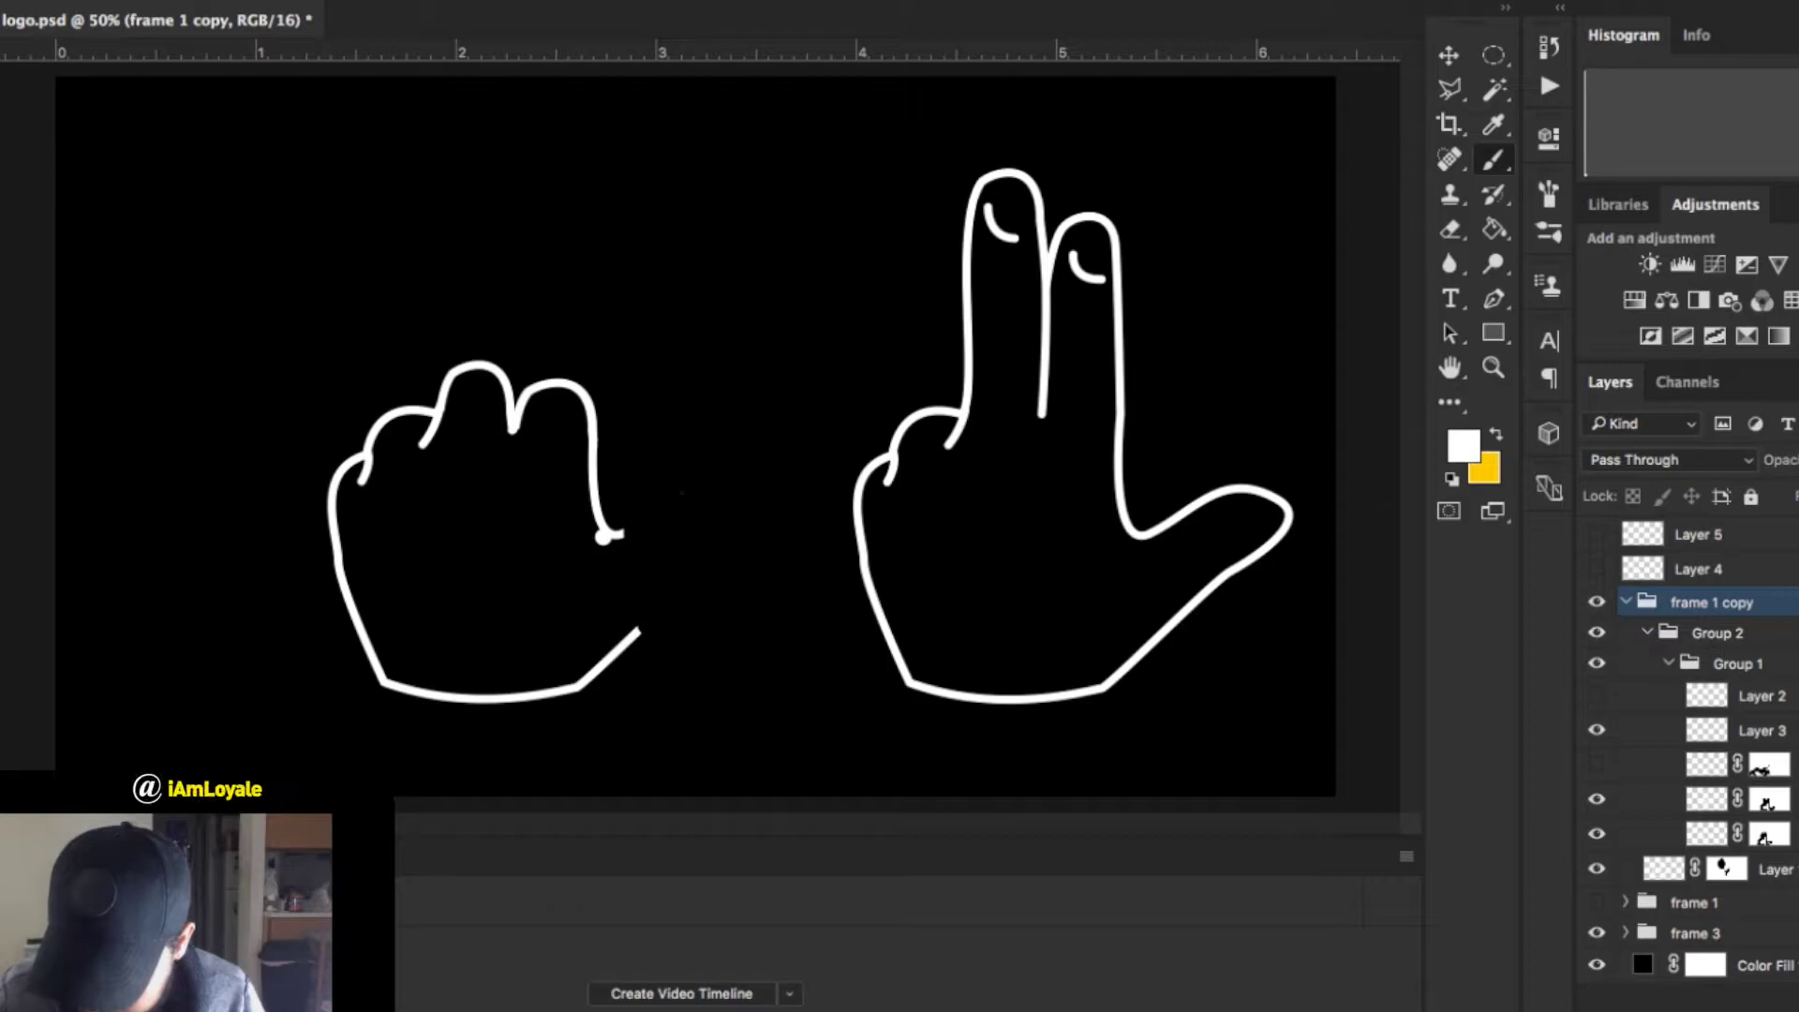
click(1597, 798)
click(1597, 833)
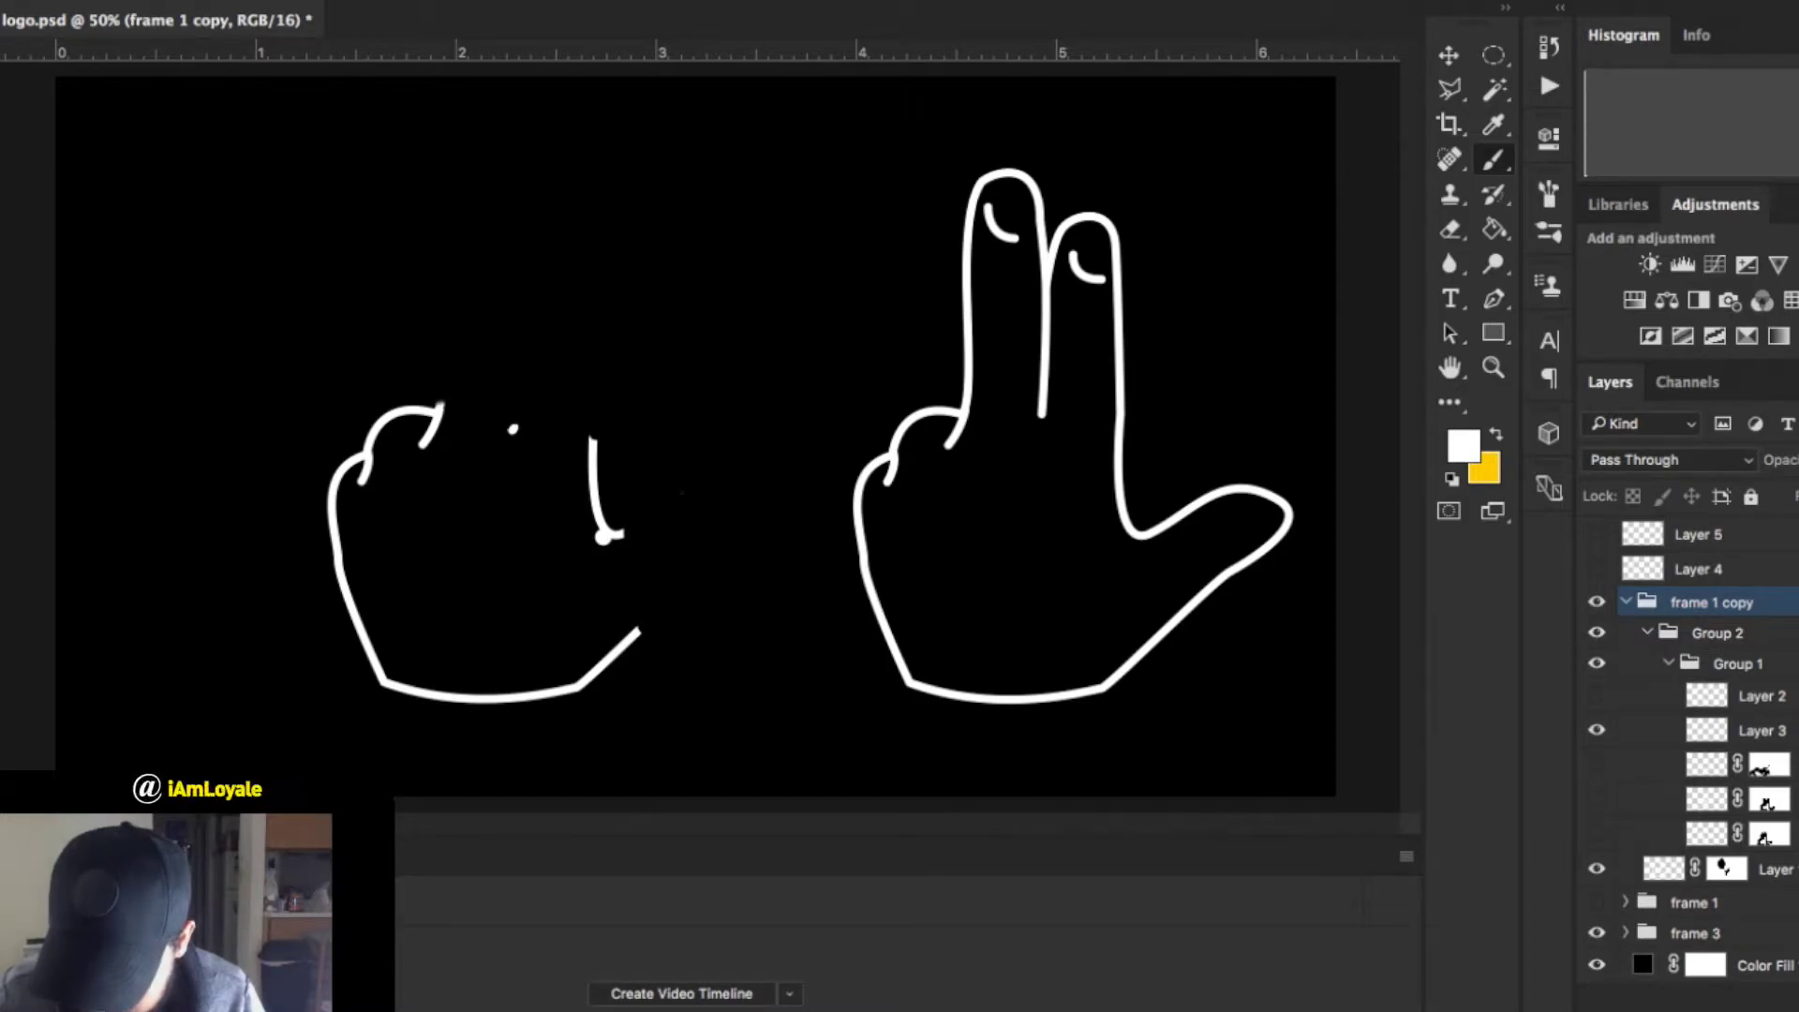
Paint white on the mask of frame 1 copy's base hand layer to lengthen the two fingers' lines and both thumb lines.
click(1726, 869)
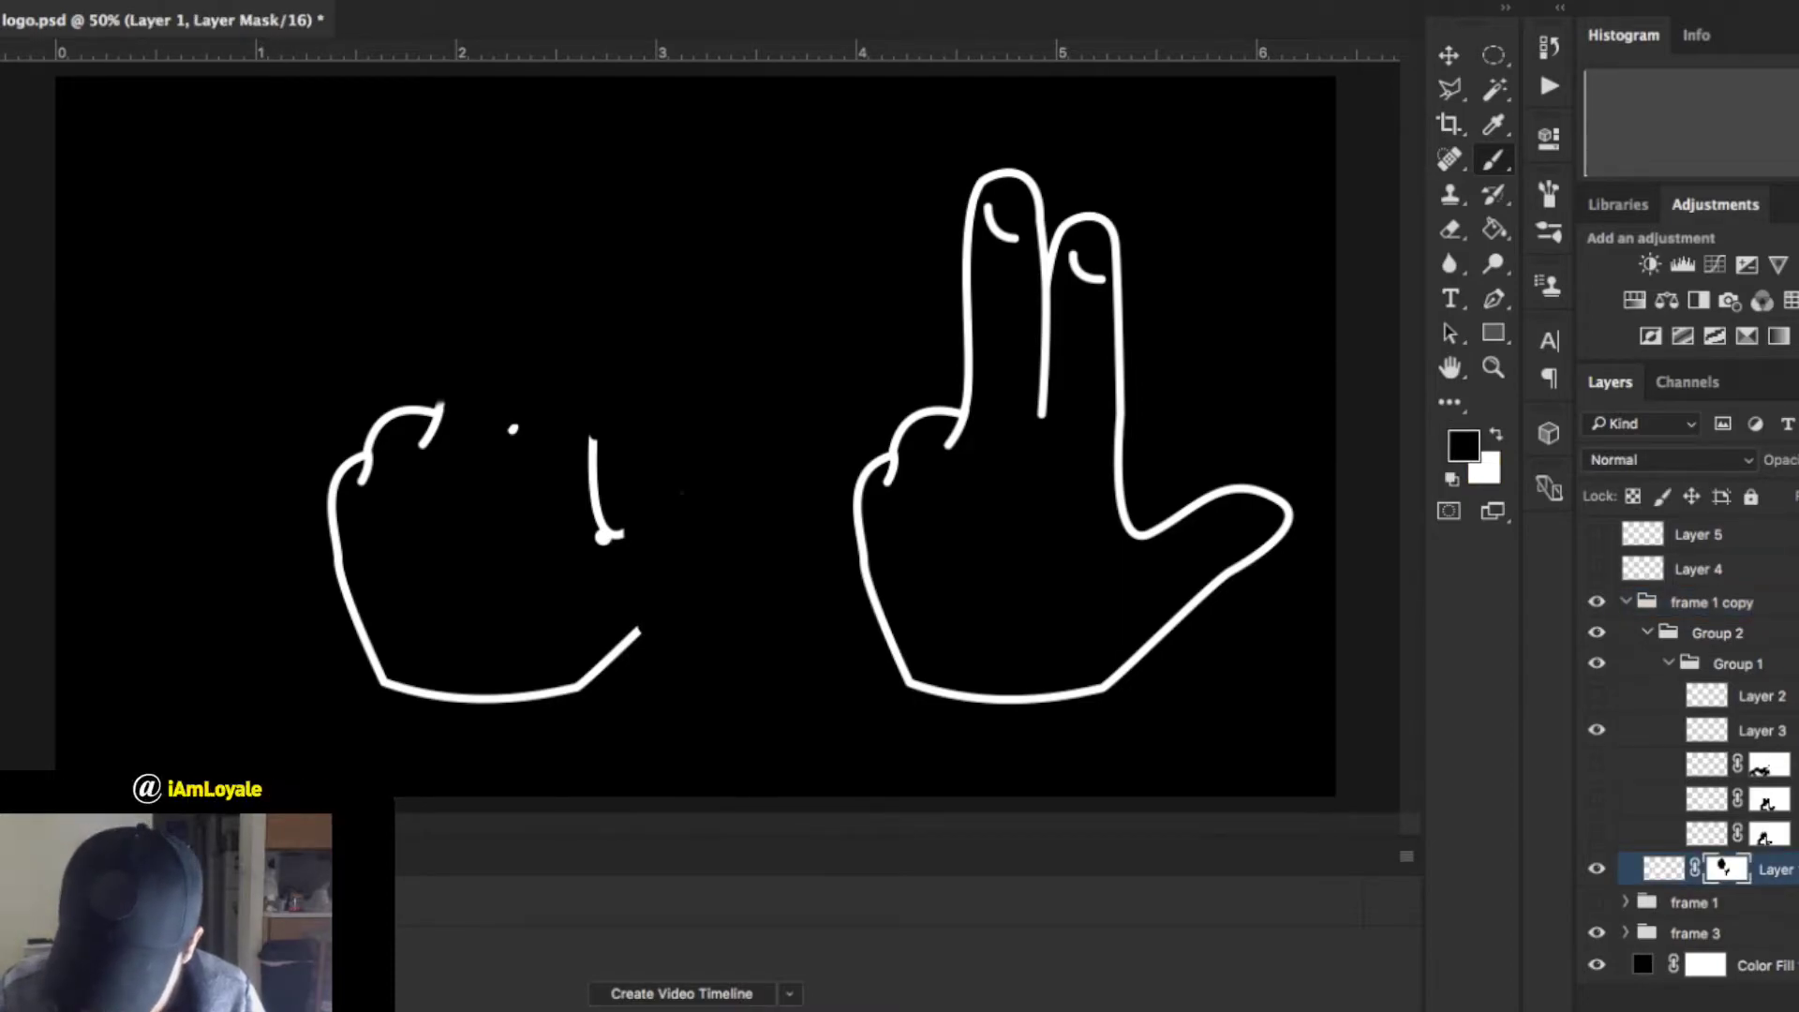
key(x)
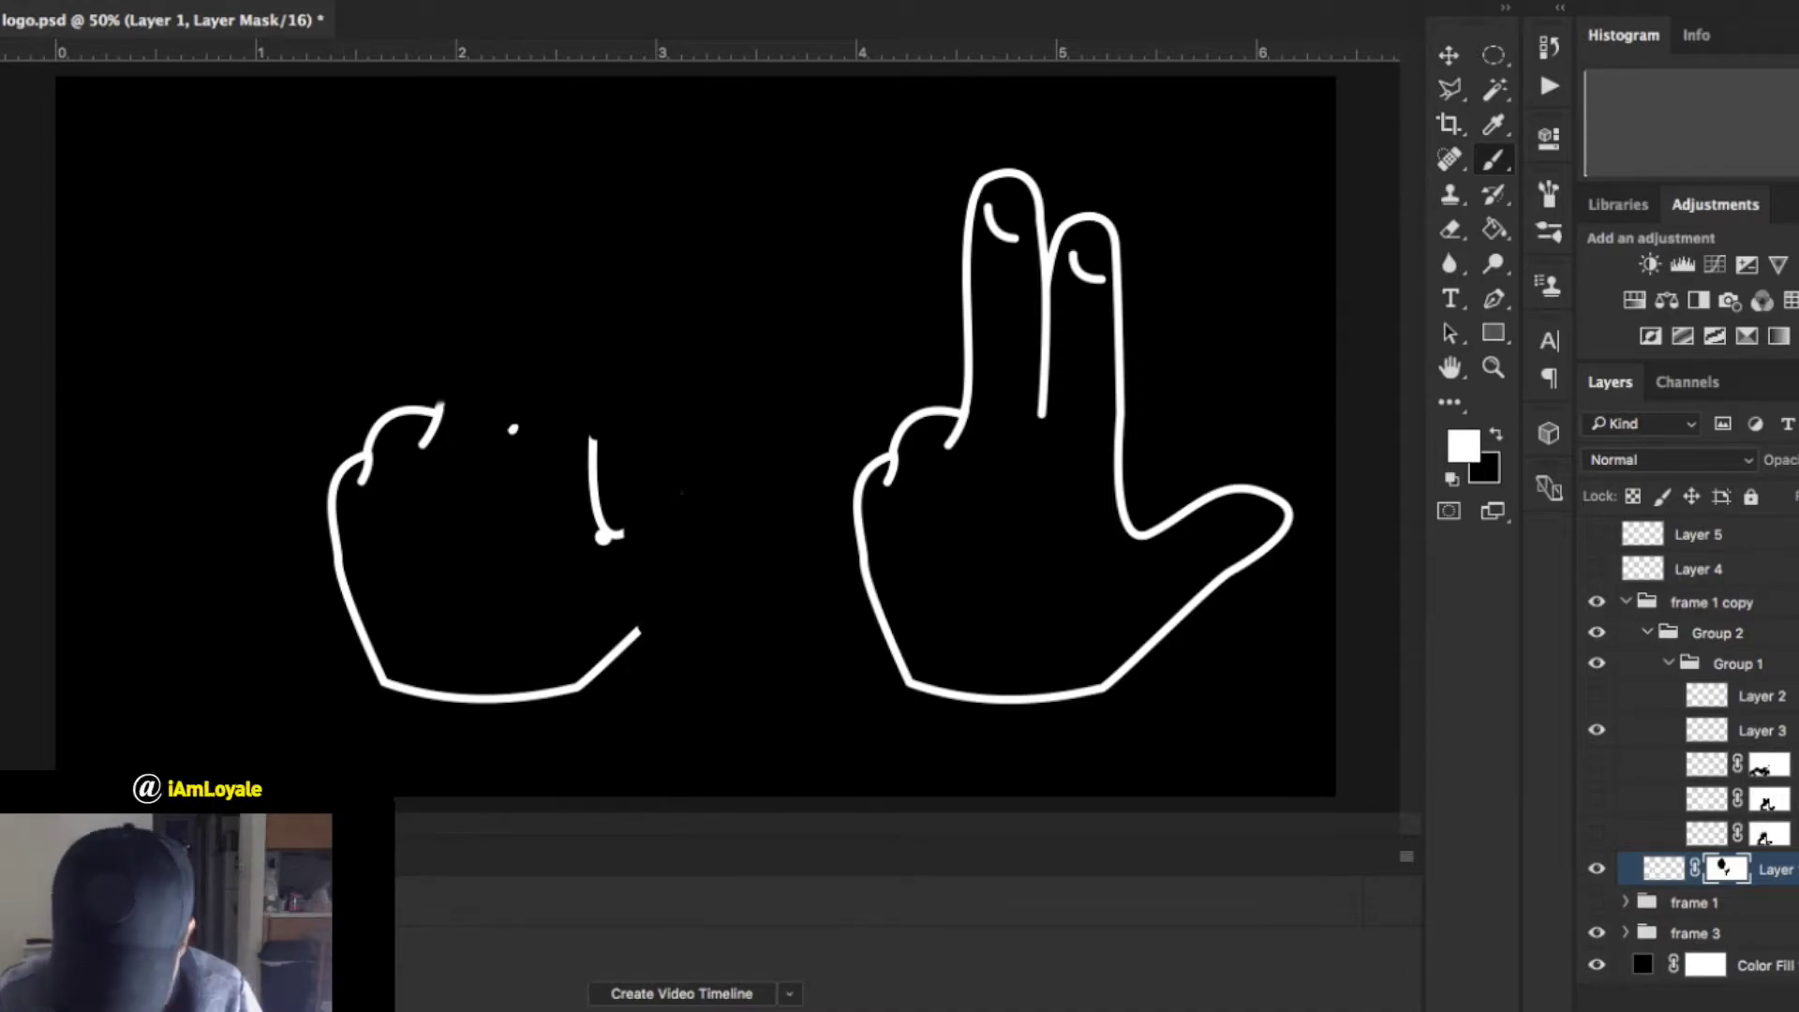
mouse_move(441, 399)
mouse_down()
mouse_move(444, 354)
mouse_move(514, 373)
mouse_move(516, 356)
mouse_move(523, 399)
mouse_move(593, 403)
mouse_move(595, 432)
mouse_up()
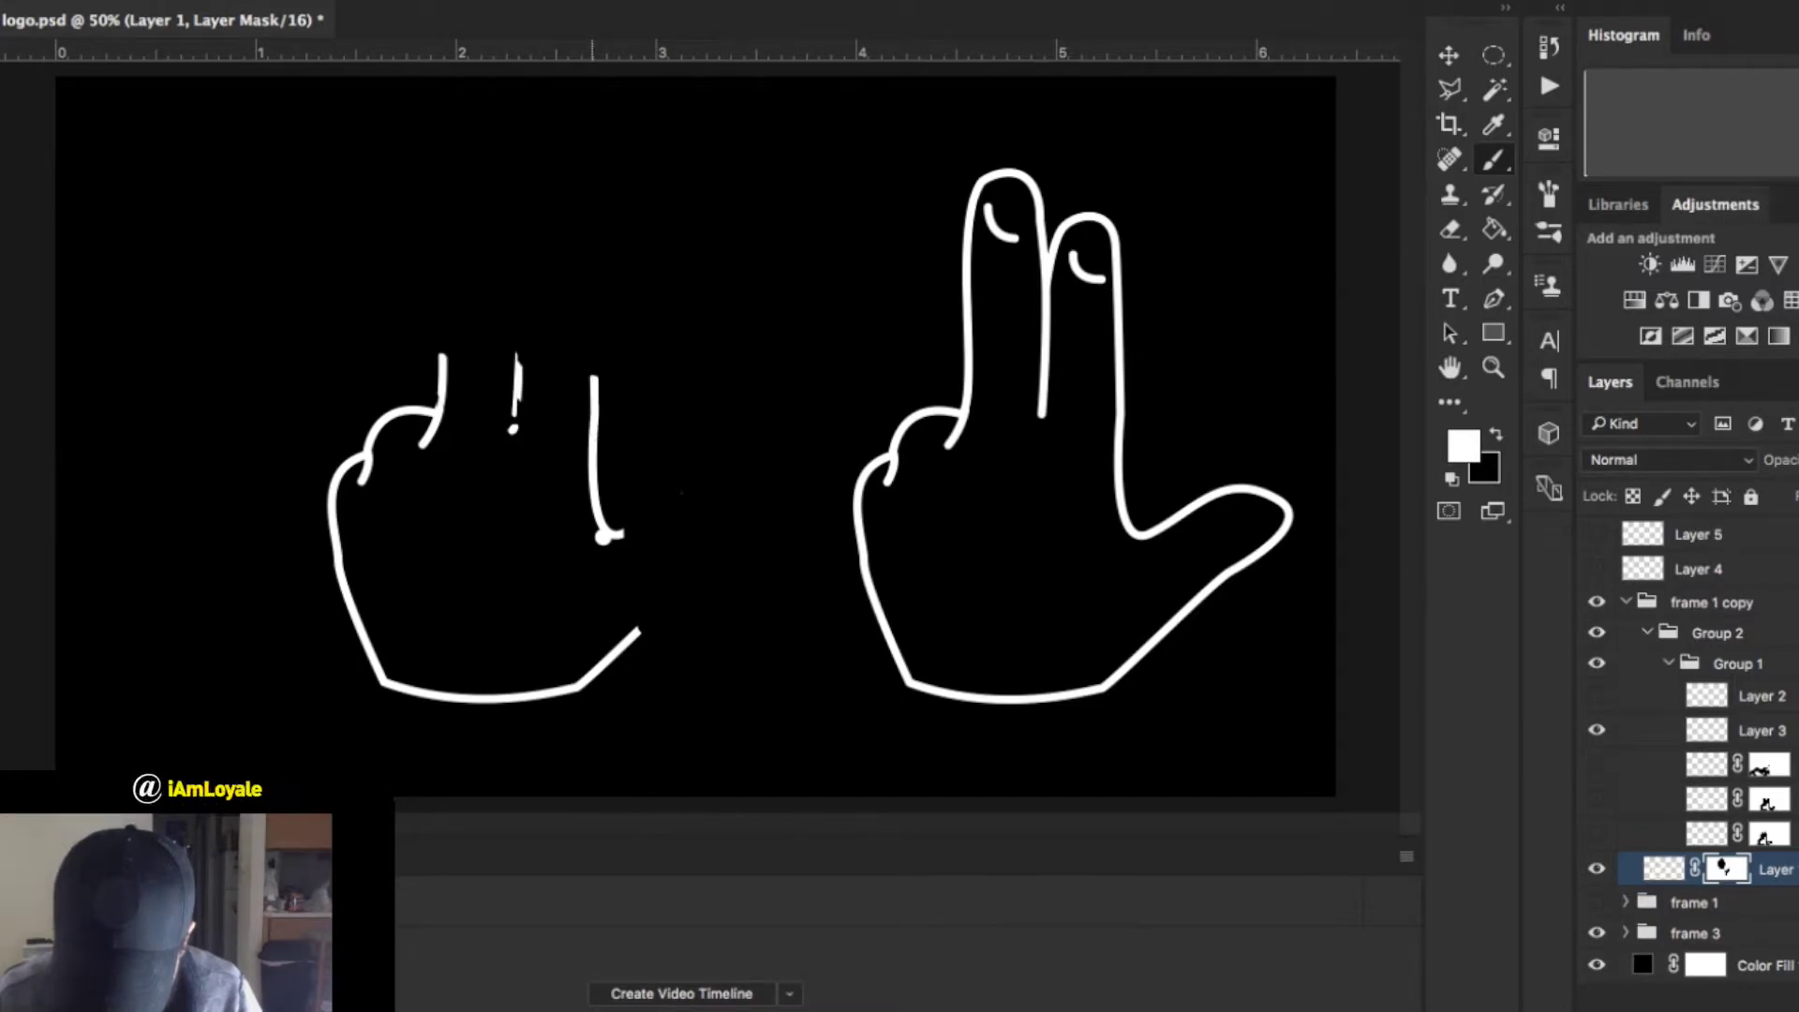
drag(618, 532, 653, 514)
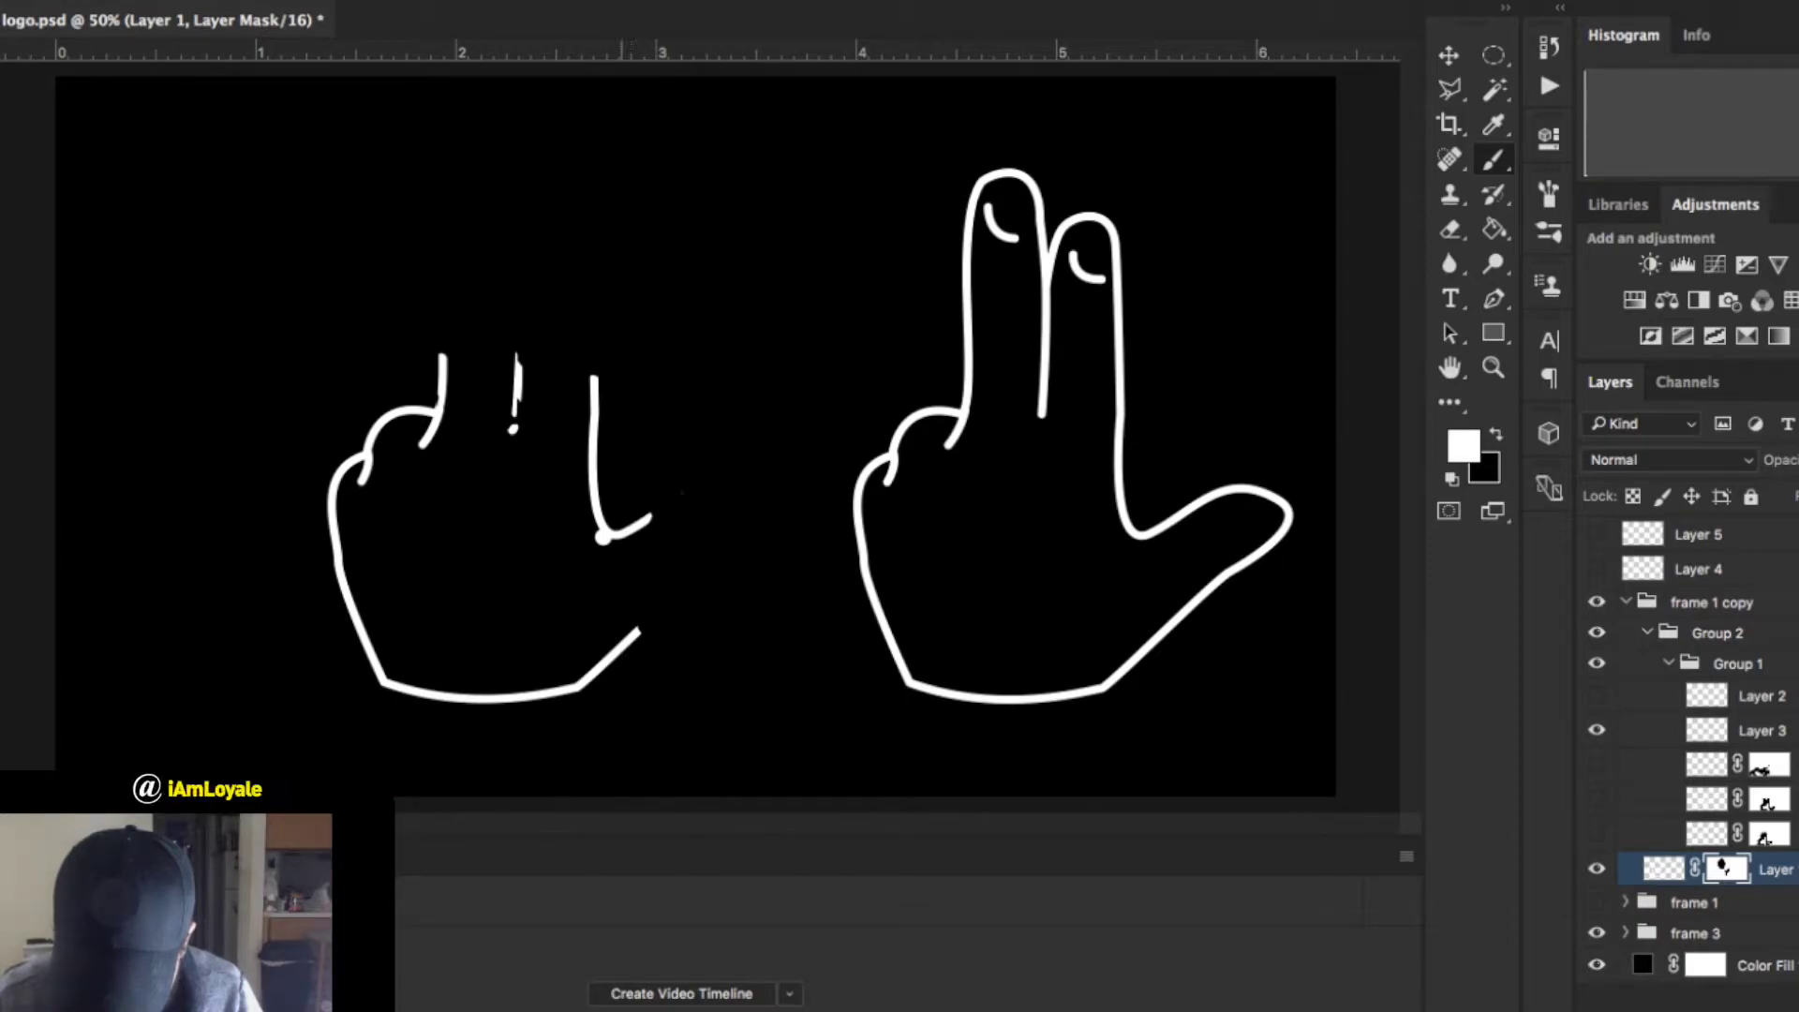
drag(638, 629, 656, 613)
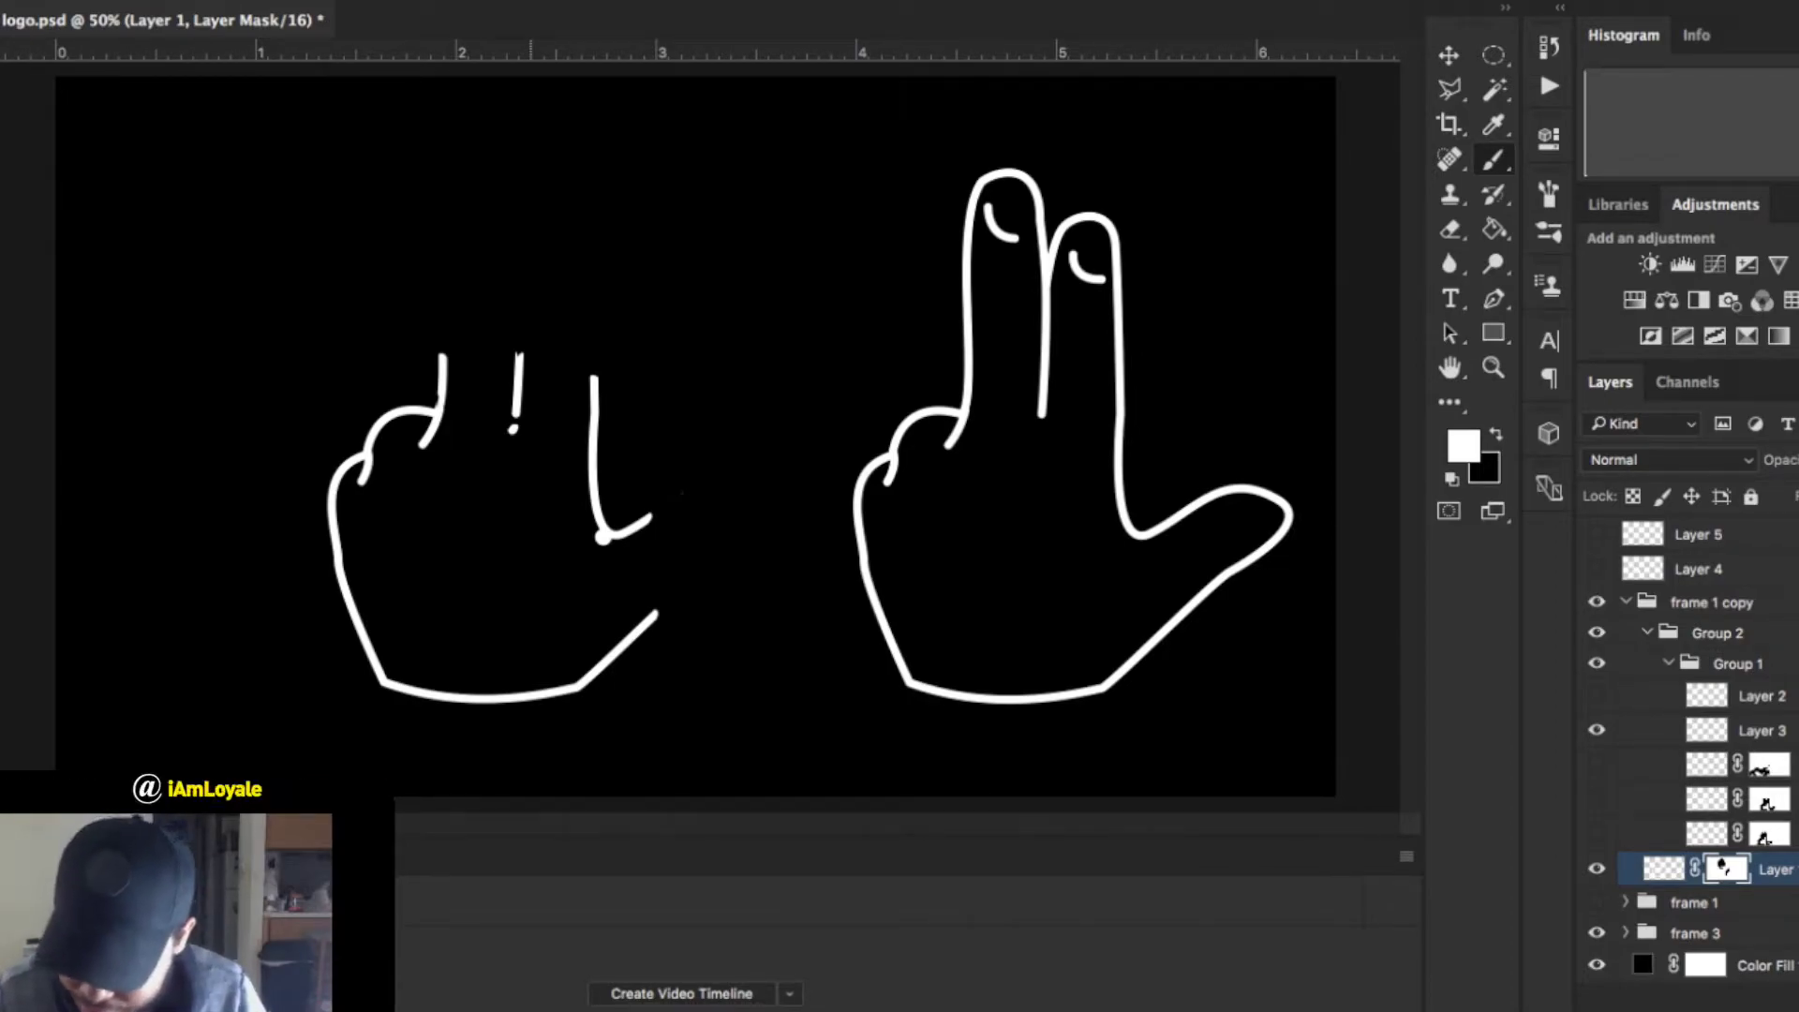
Hide Layer 3 in frame 1 copy and show the two fingertip layers and the thumb tip layer again.
click(1597, 729)
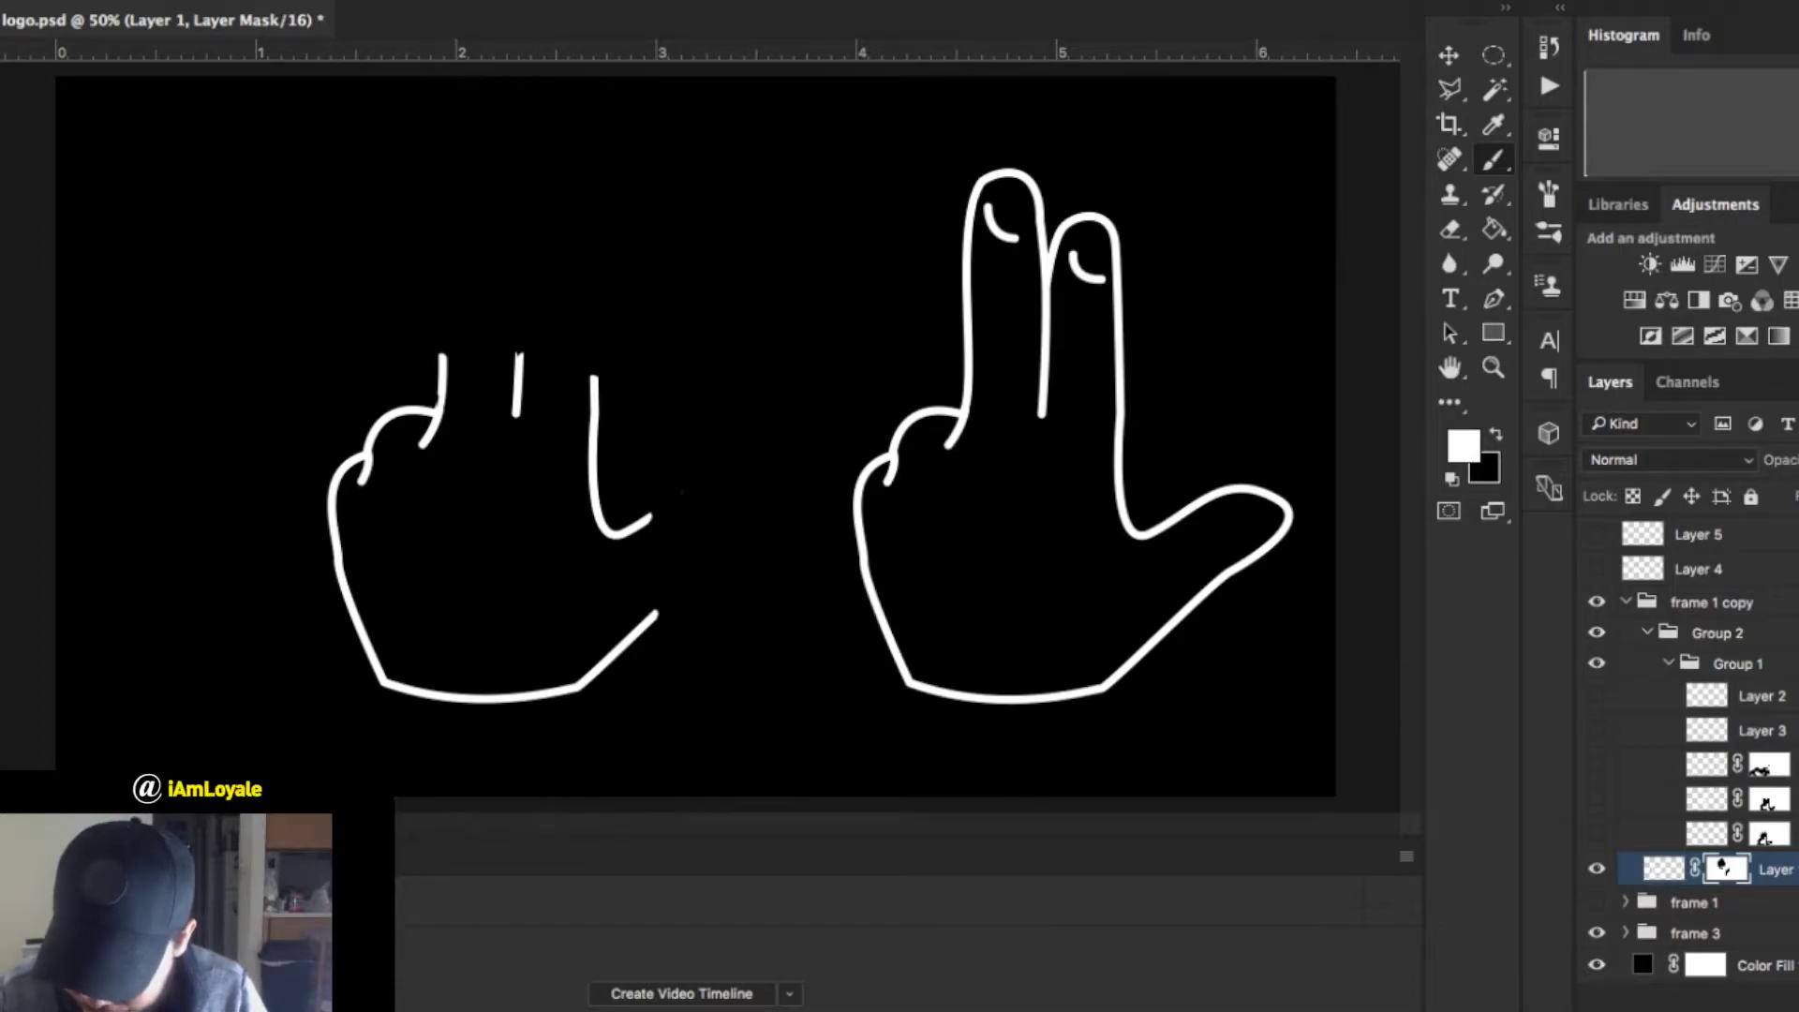
click(1597, 833)
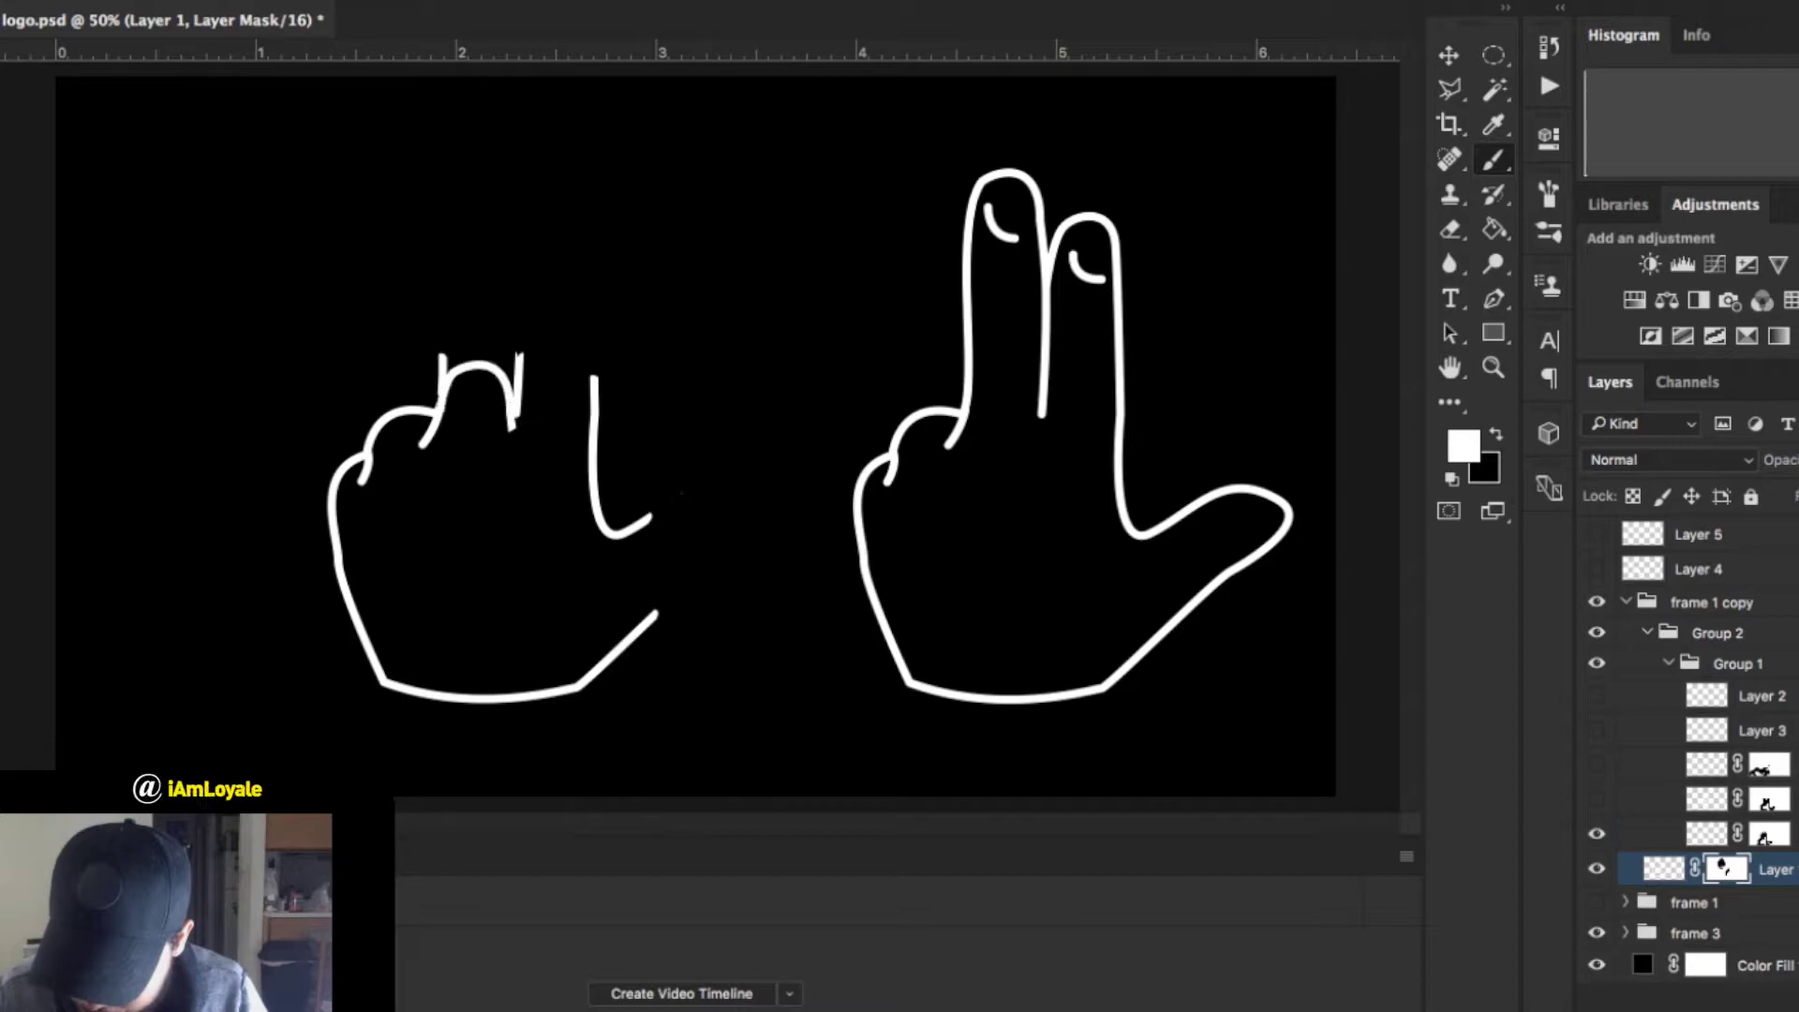
click(1596, 798)
click(1597, 763)
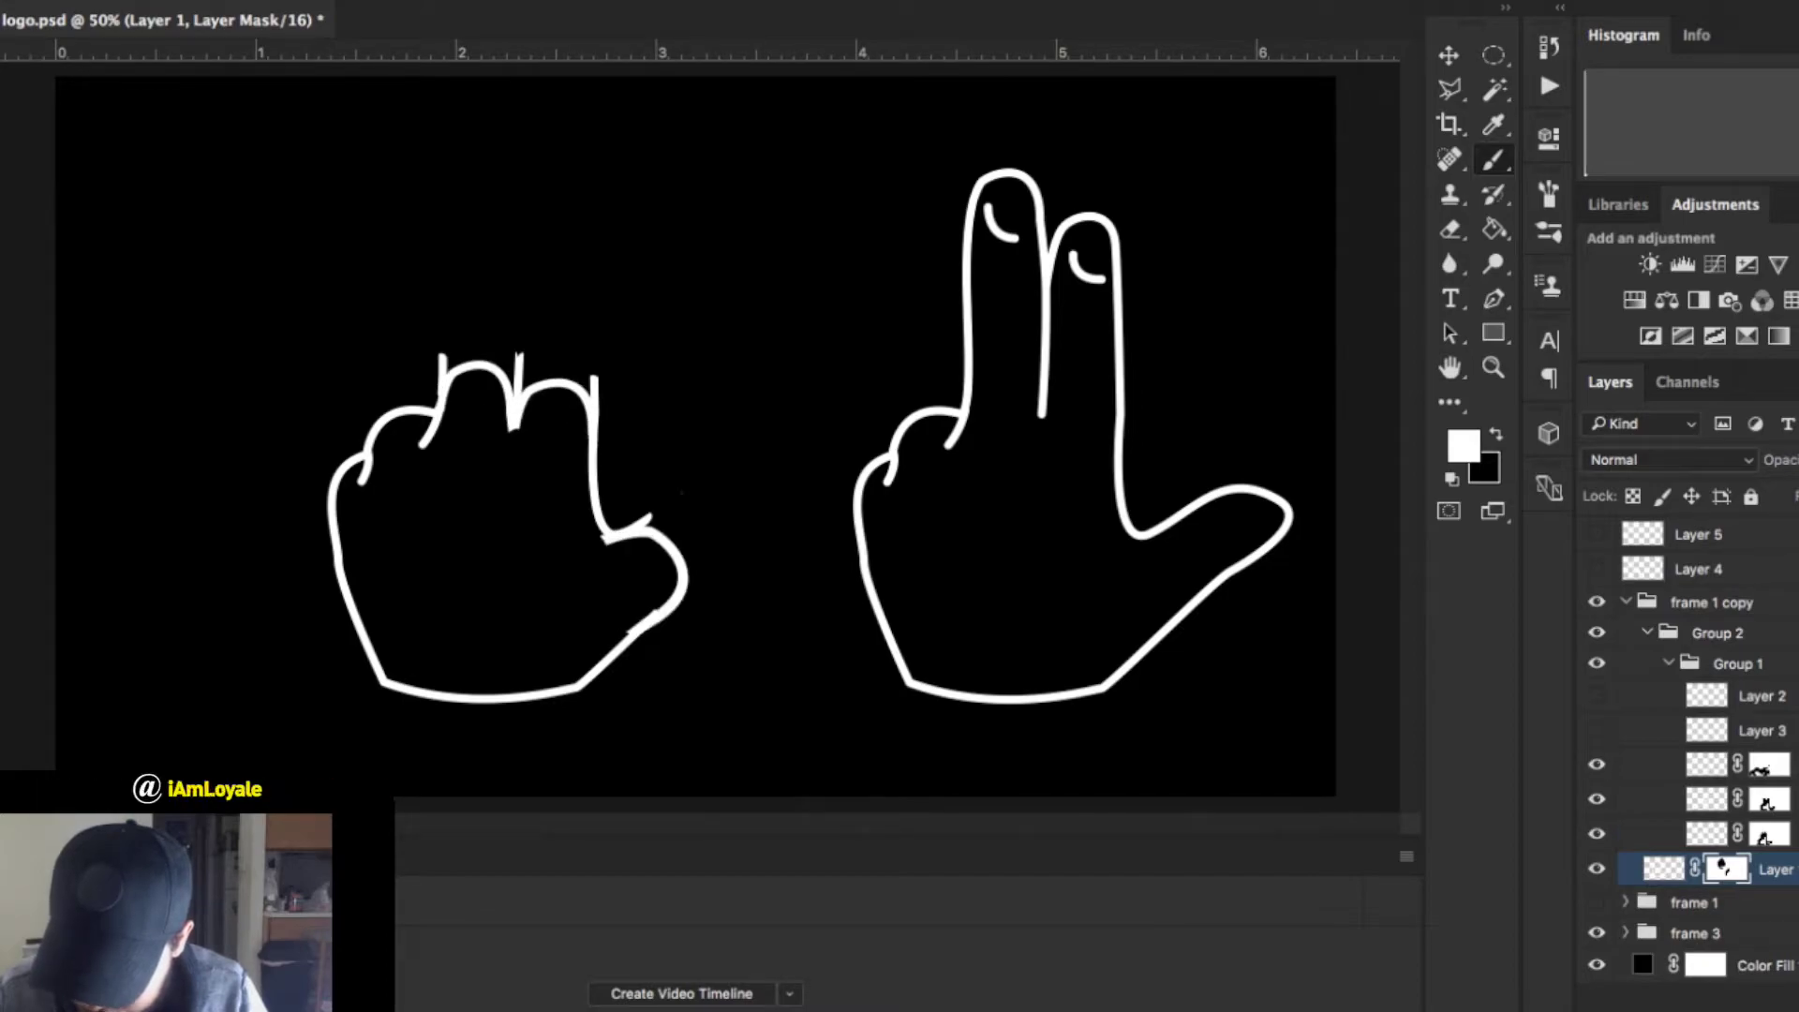
Move the thumb tip layer, Layer 1 copy 3, outward to meet the lengthened thumb lines.
click(1705, 763)
drag(497, 385, 485, 357)
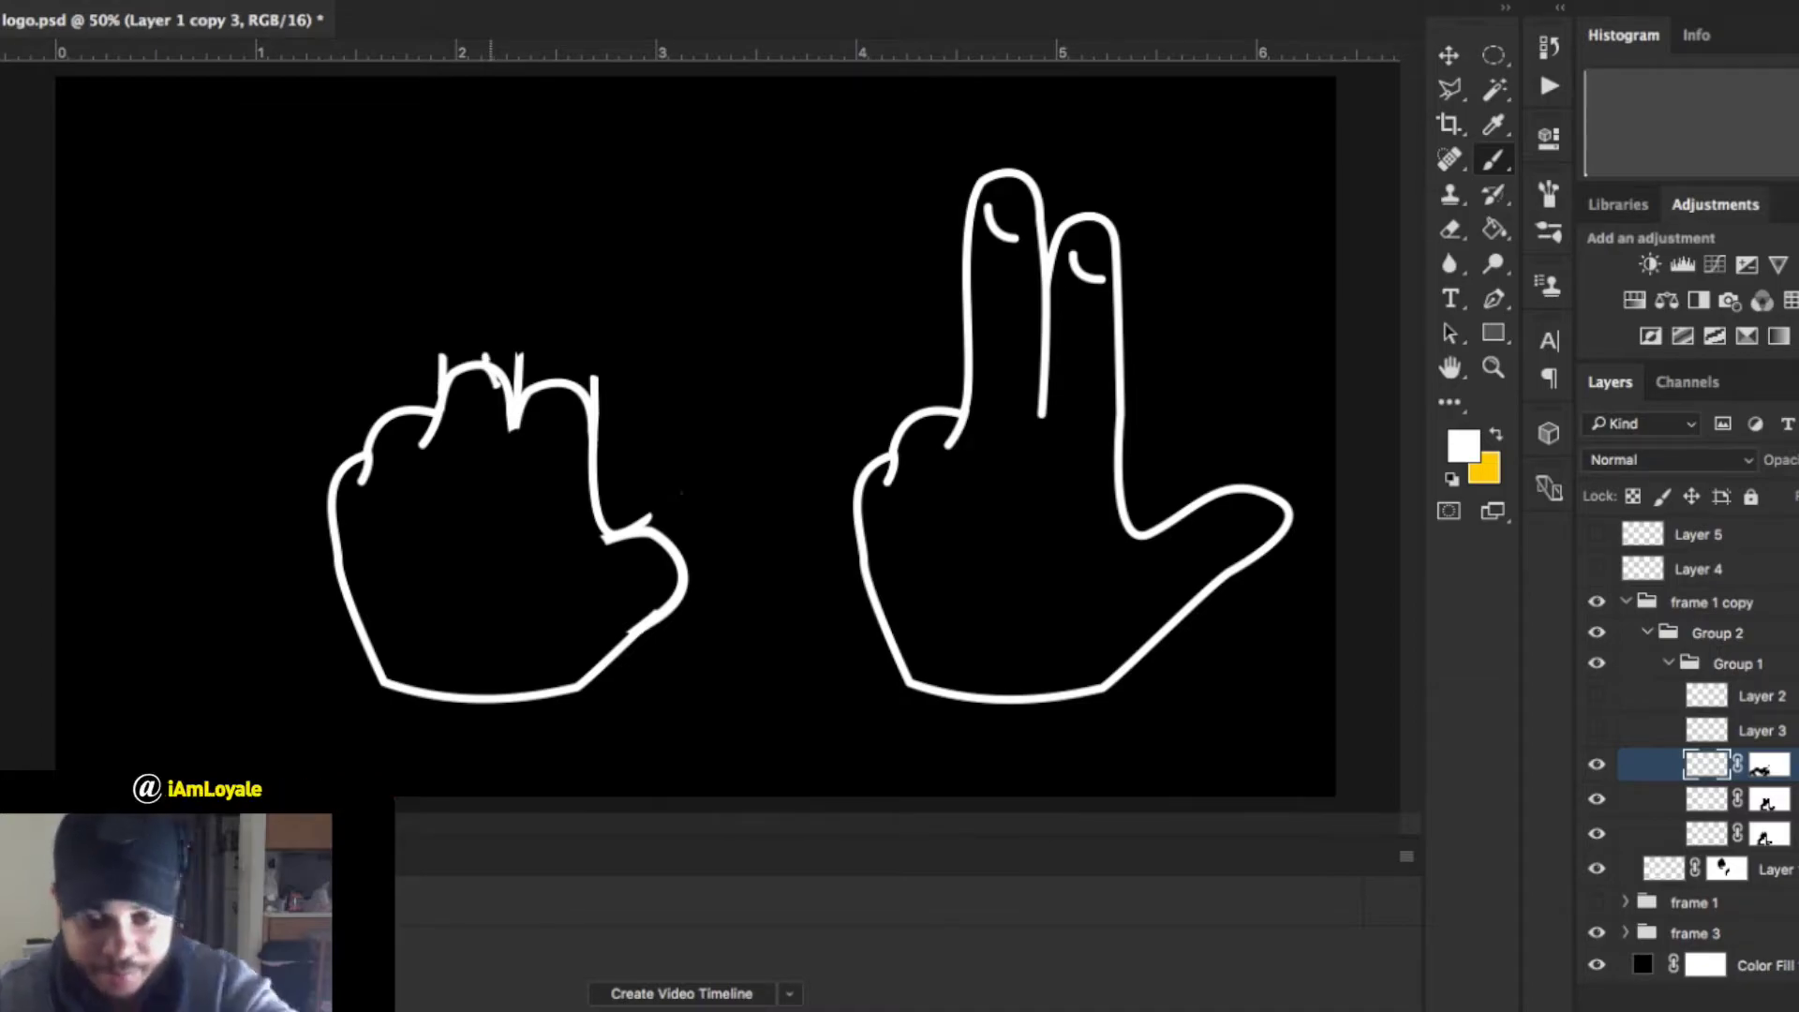
key(v)
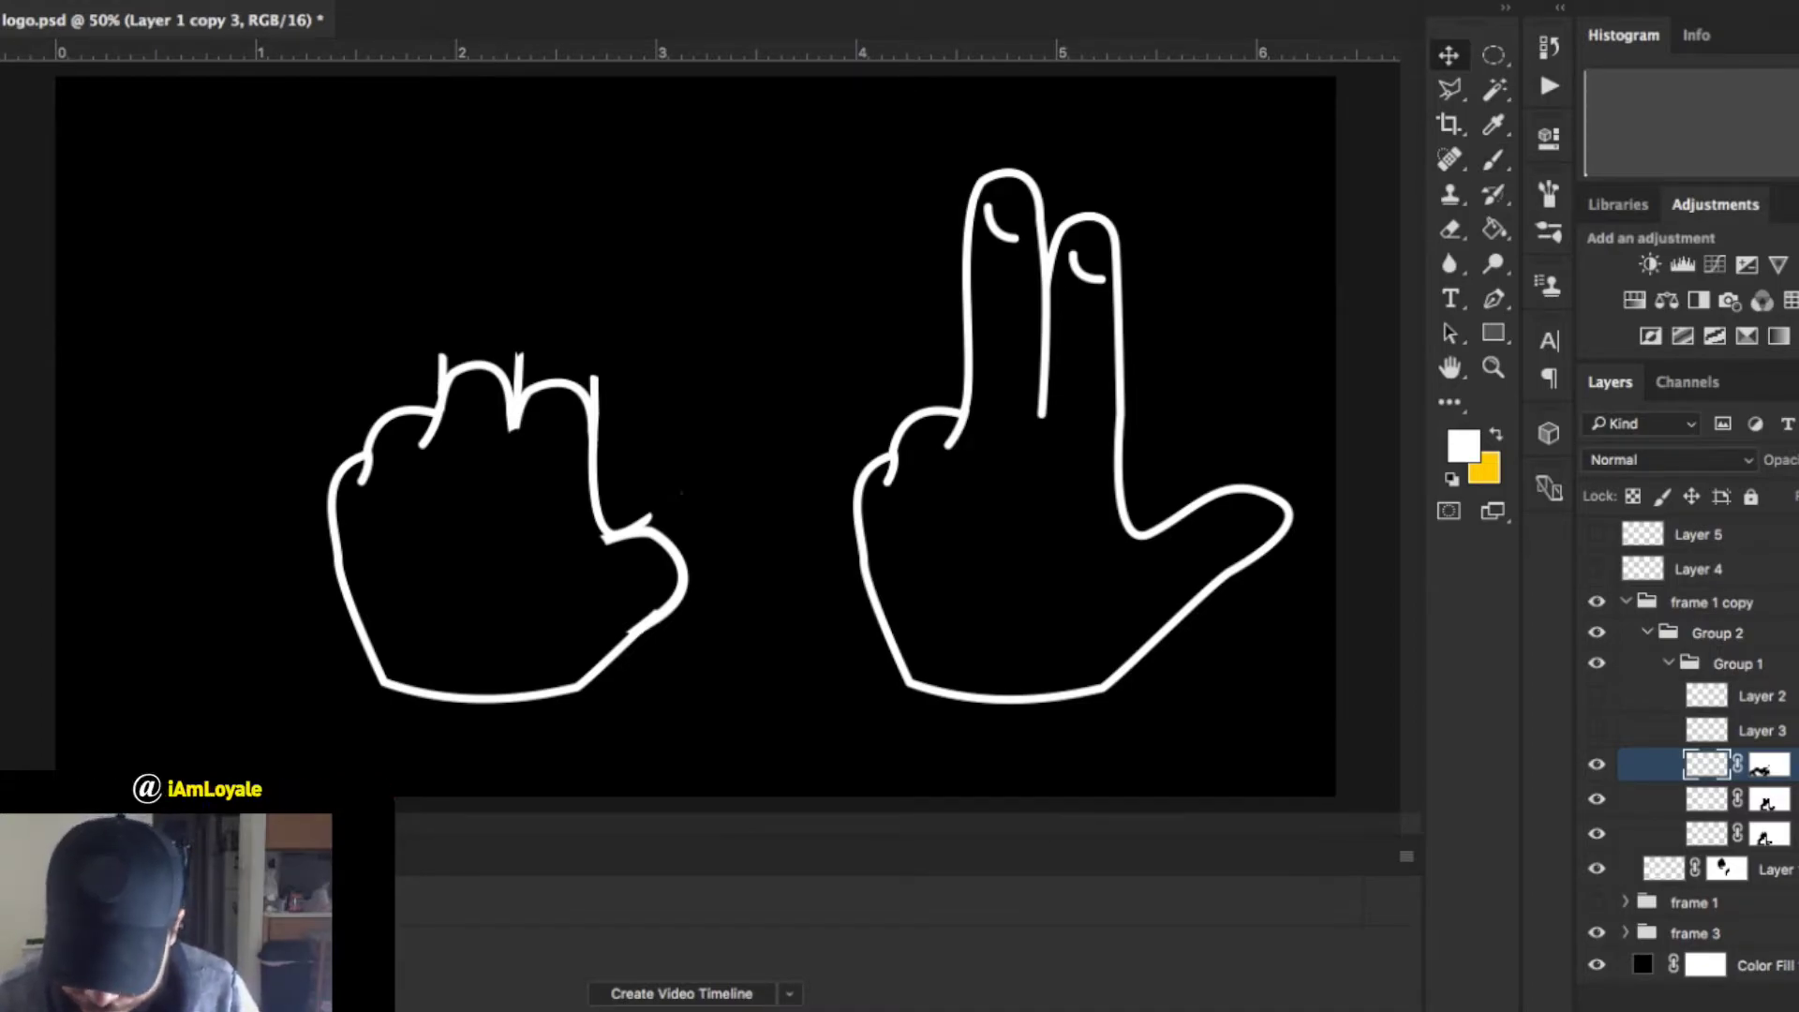
mouse_move(501, 509)
mouse_down()
mouse_move(487, 487)
mouse_move(521, 486)
mouse_move(538, 553)
mouse_up()
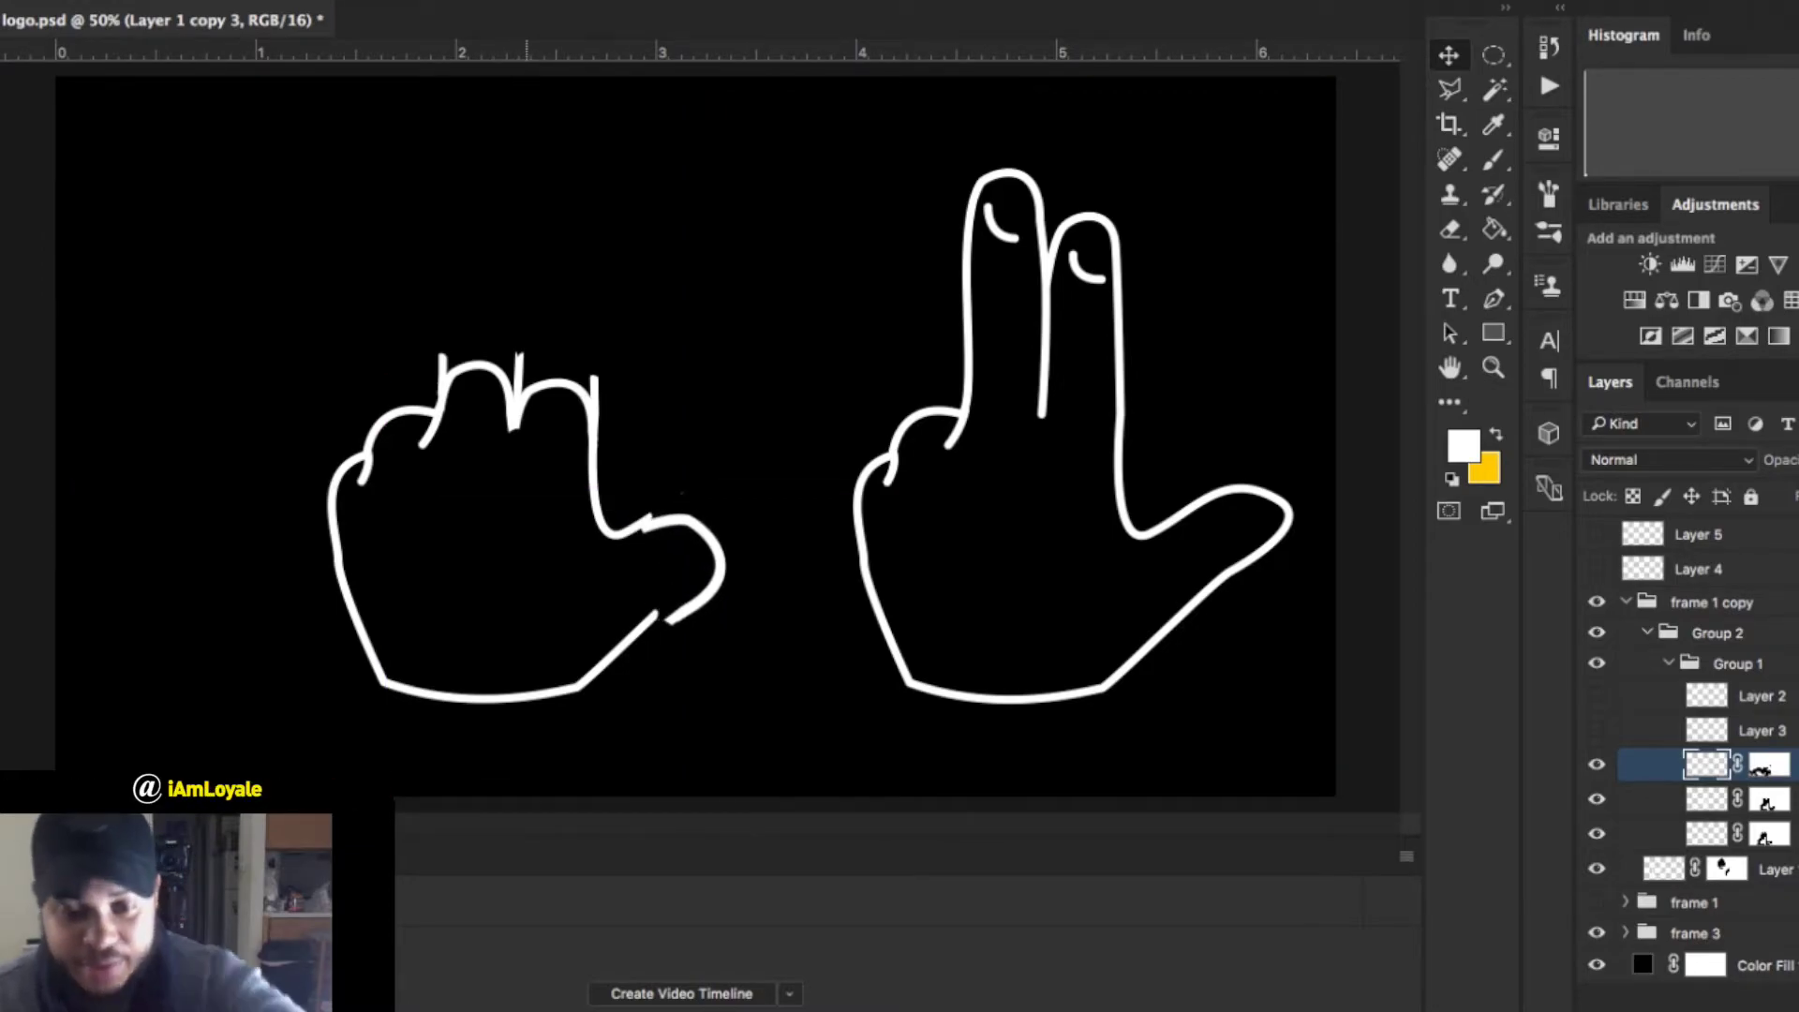
Scale the thumb tip down slightly with Free Transform and fit it to the thumb's upper line.
key(super+t)
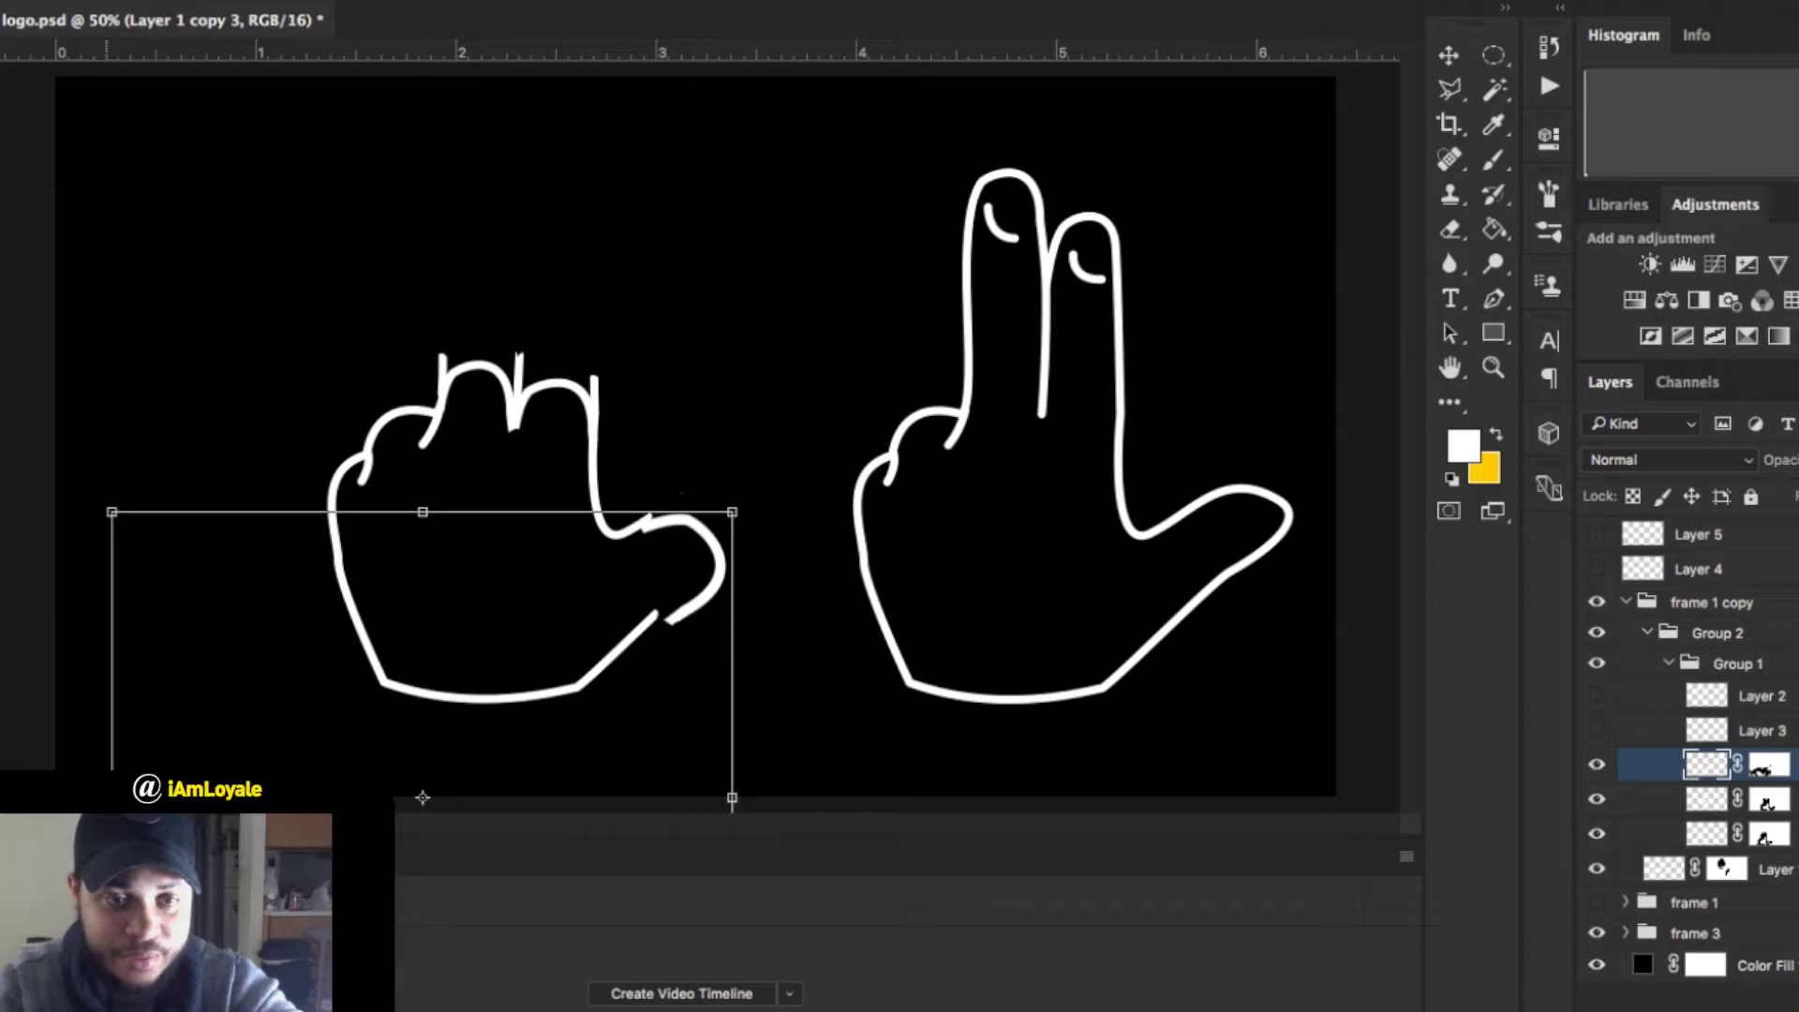
drag(112, 512, 129, 527)
drag(715, 527, 697, 545)
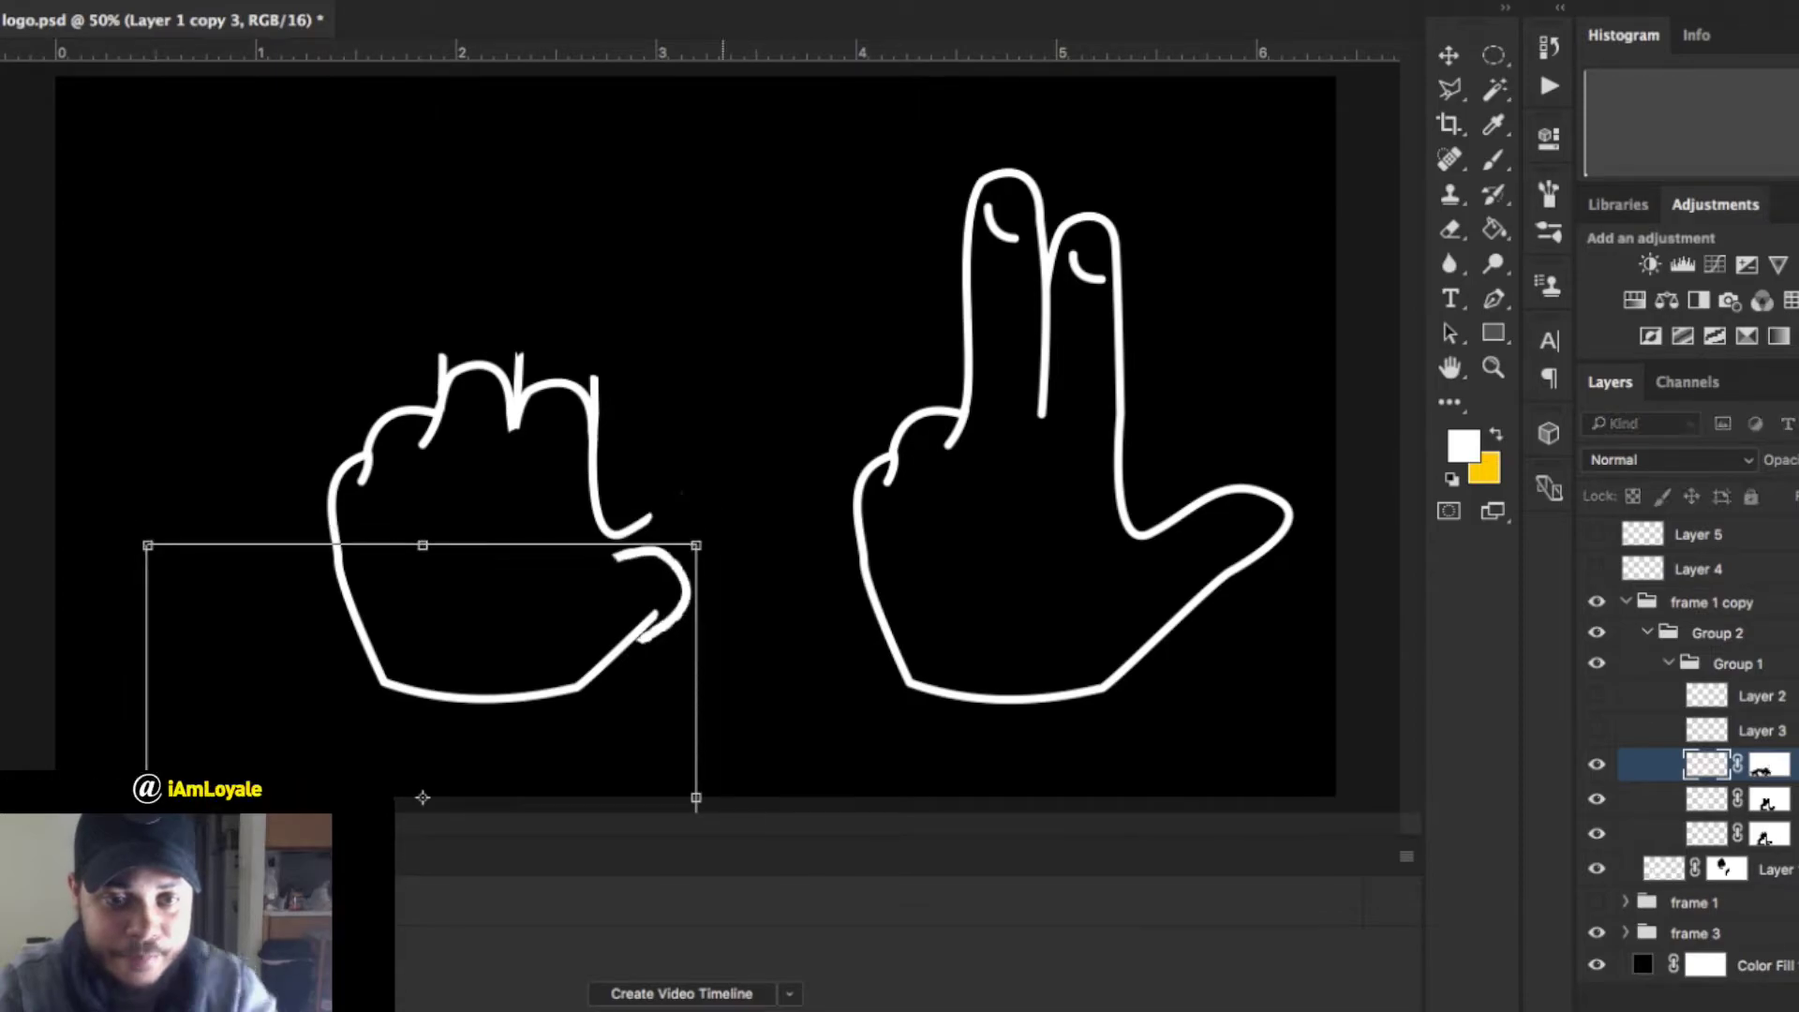
drag(167, 799, 184, 765)
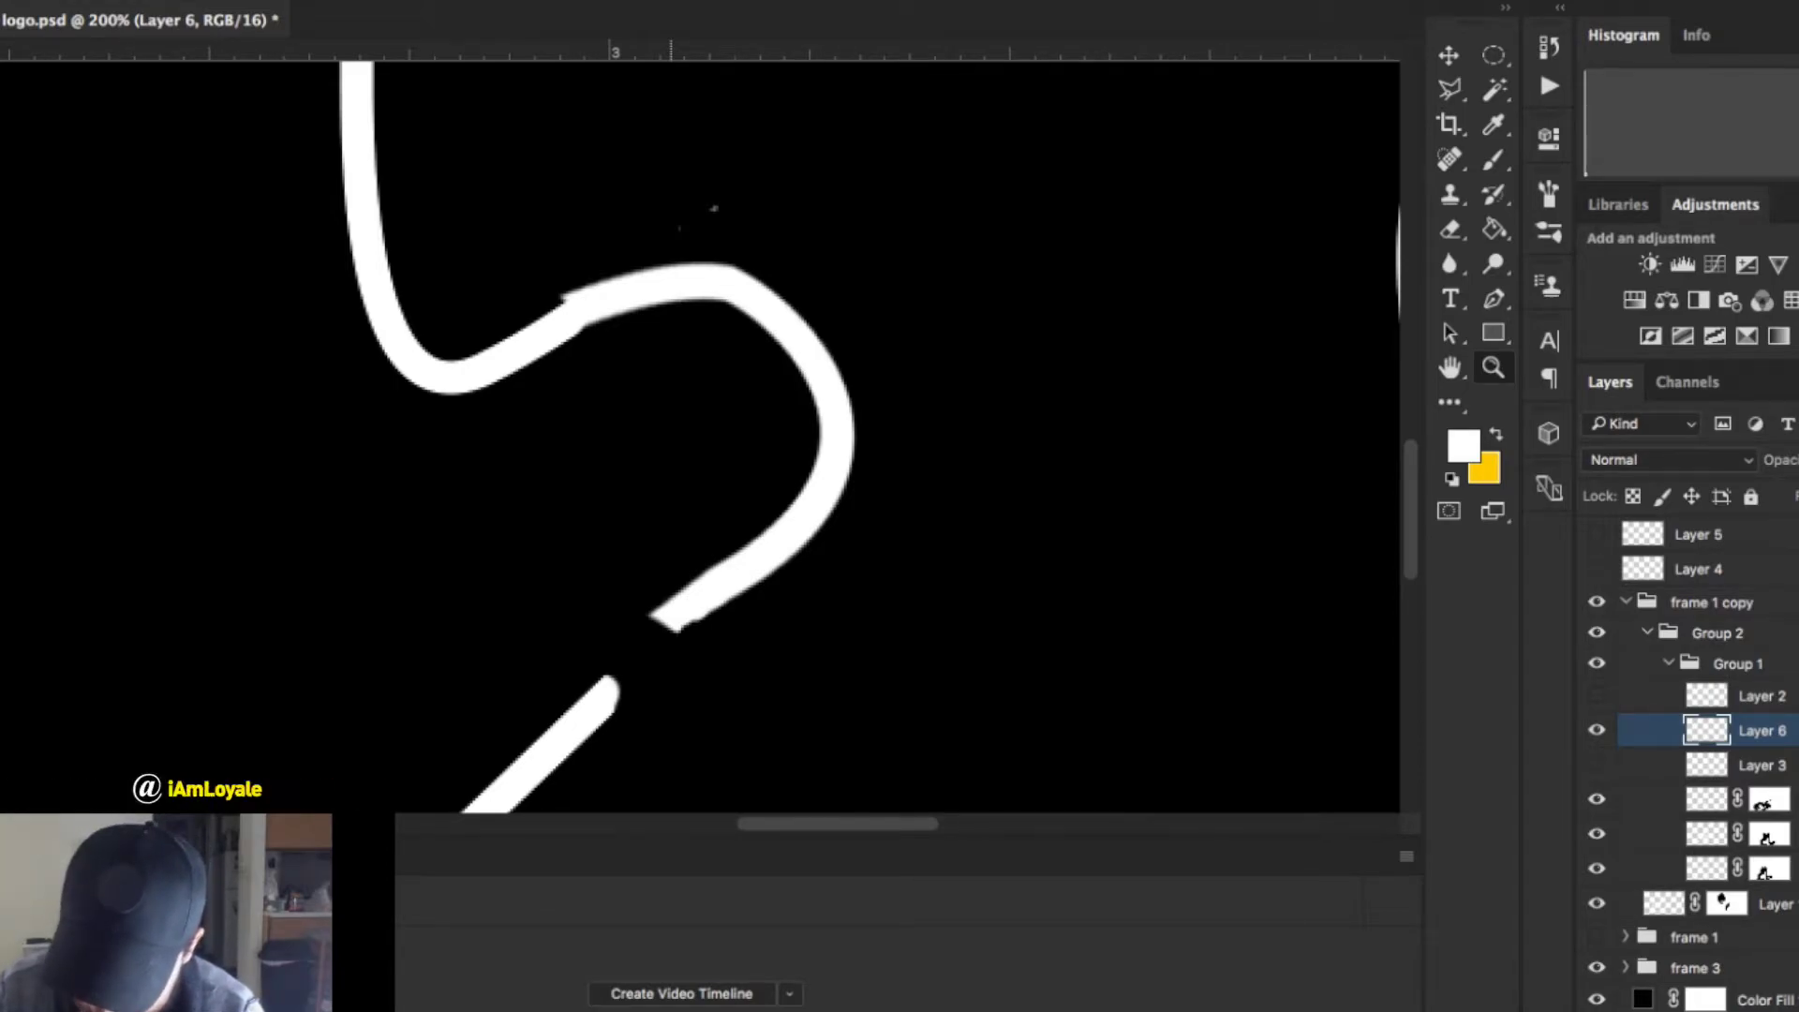
key(b)
mouse_move(581, 702)
mouse_down()
mouse_move(663, 626)
mouse_move(582, 696)
mouse_move(729, 601)
mouse_move(723, 562)
mouse_move(815, 512)
mouse_up()
key(super+alt+z)
key(super+alt+z)
key(super+alt+z)
Outline the gap in the thumb's lower line with a closed Pen path, overlapping both stroke ends.
key(p)
click(535, 751)
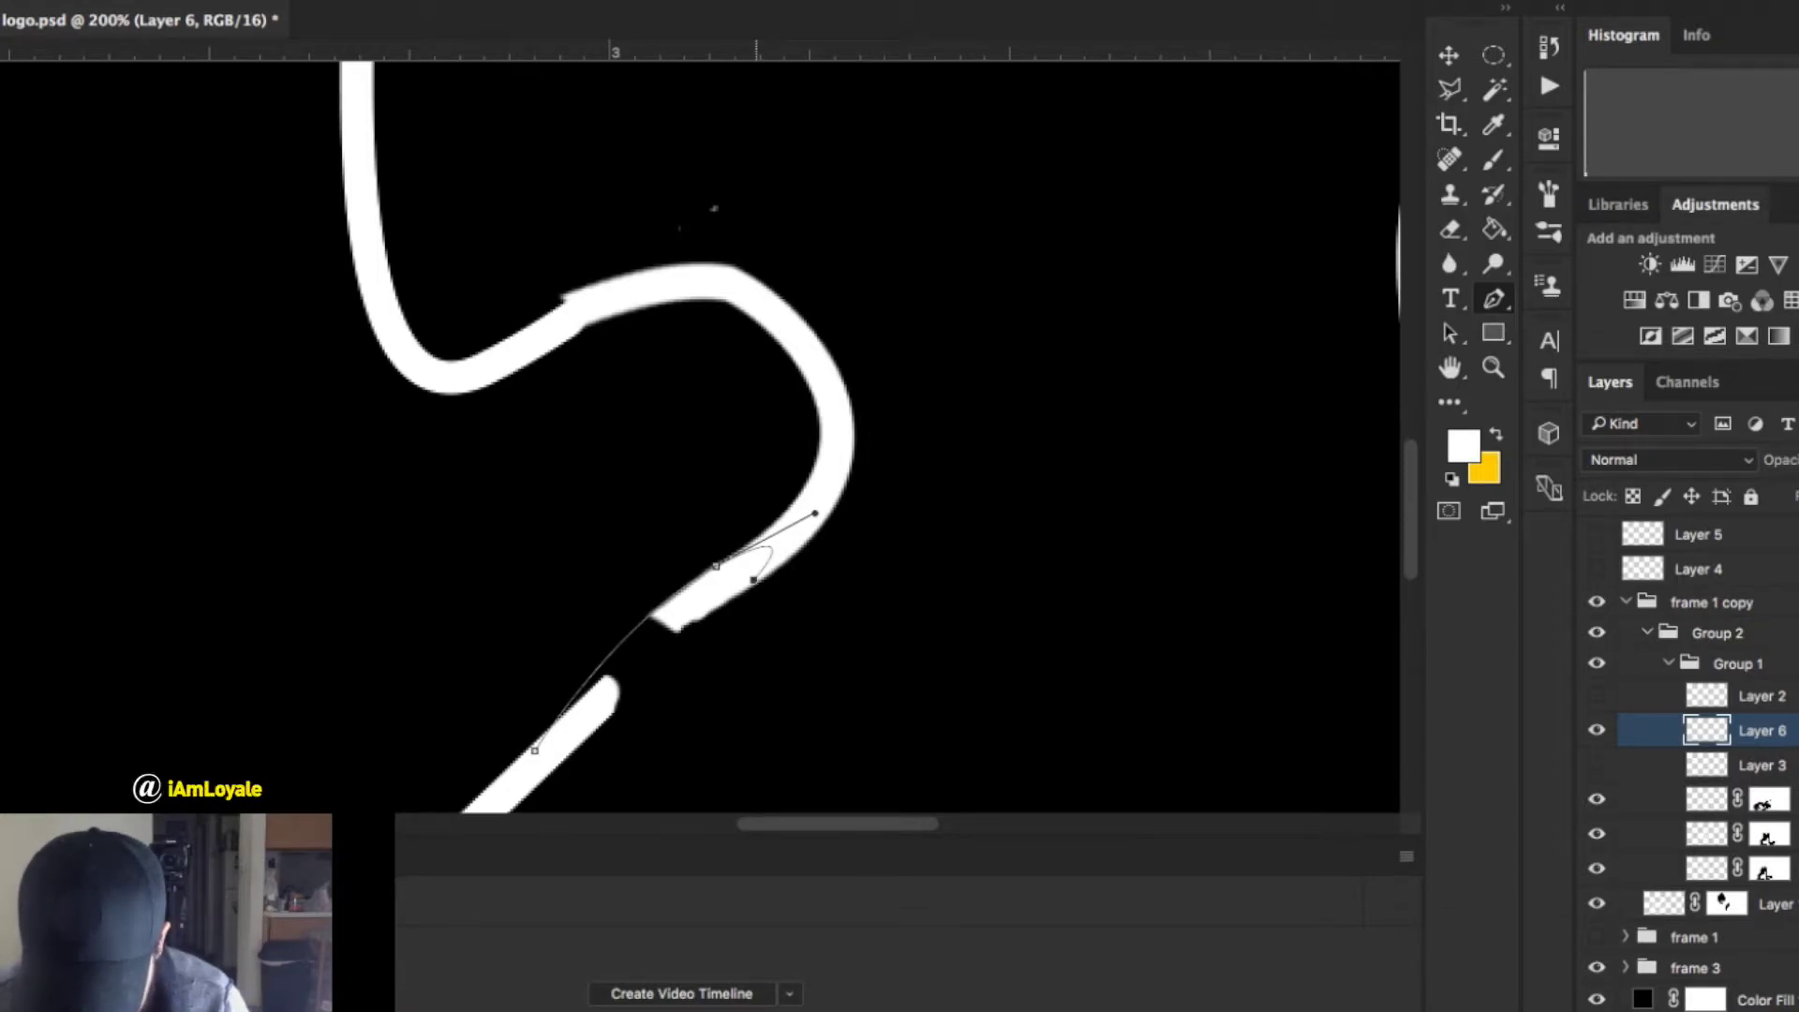
click(590, 734)
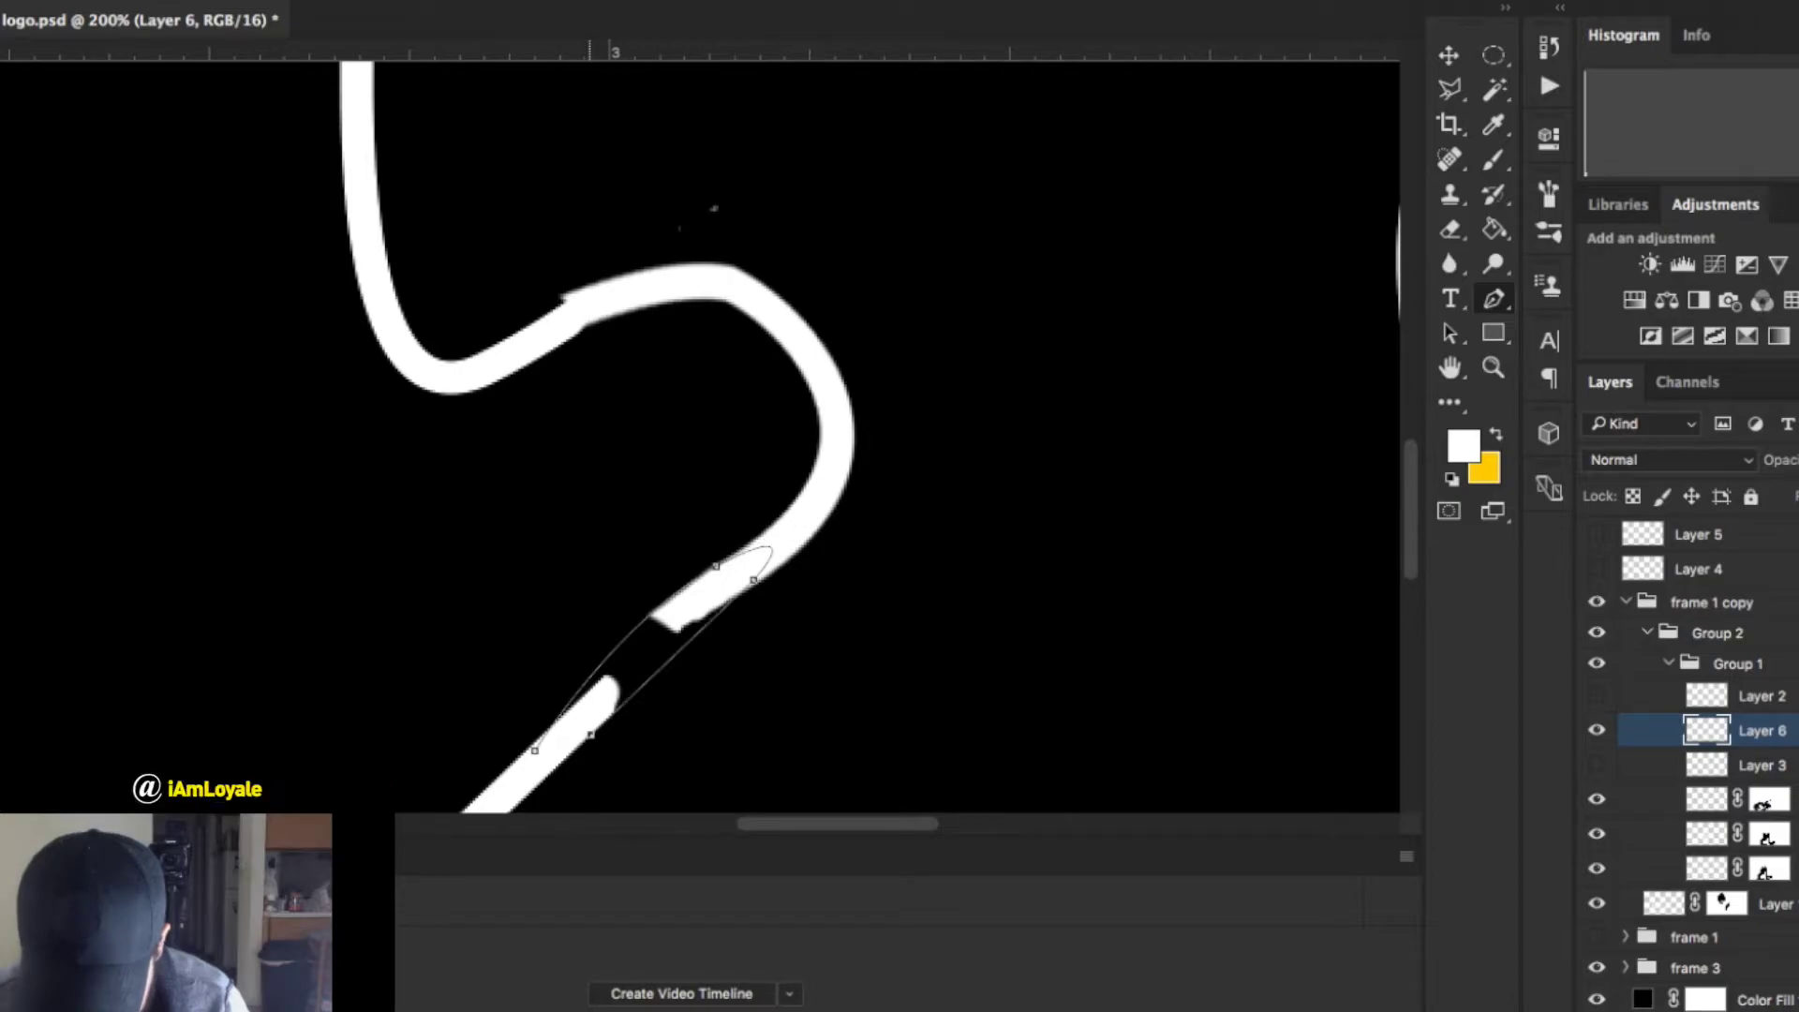
click(532, 757)
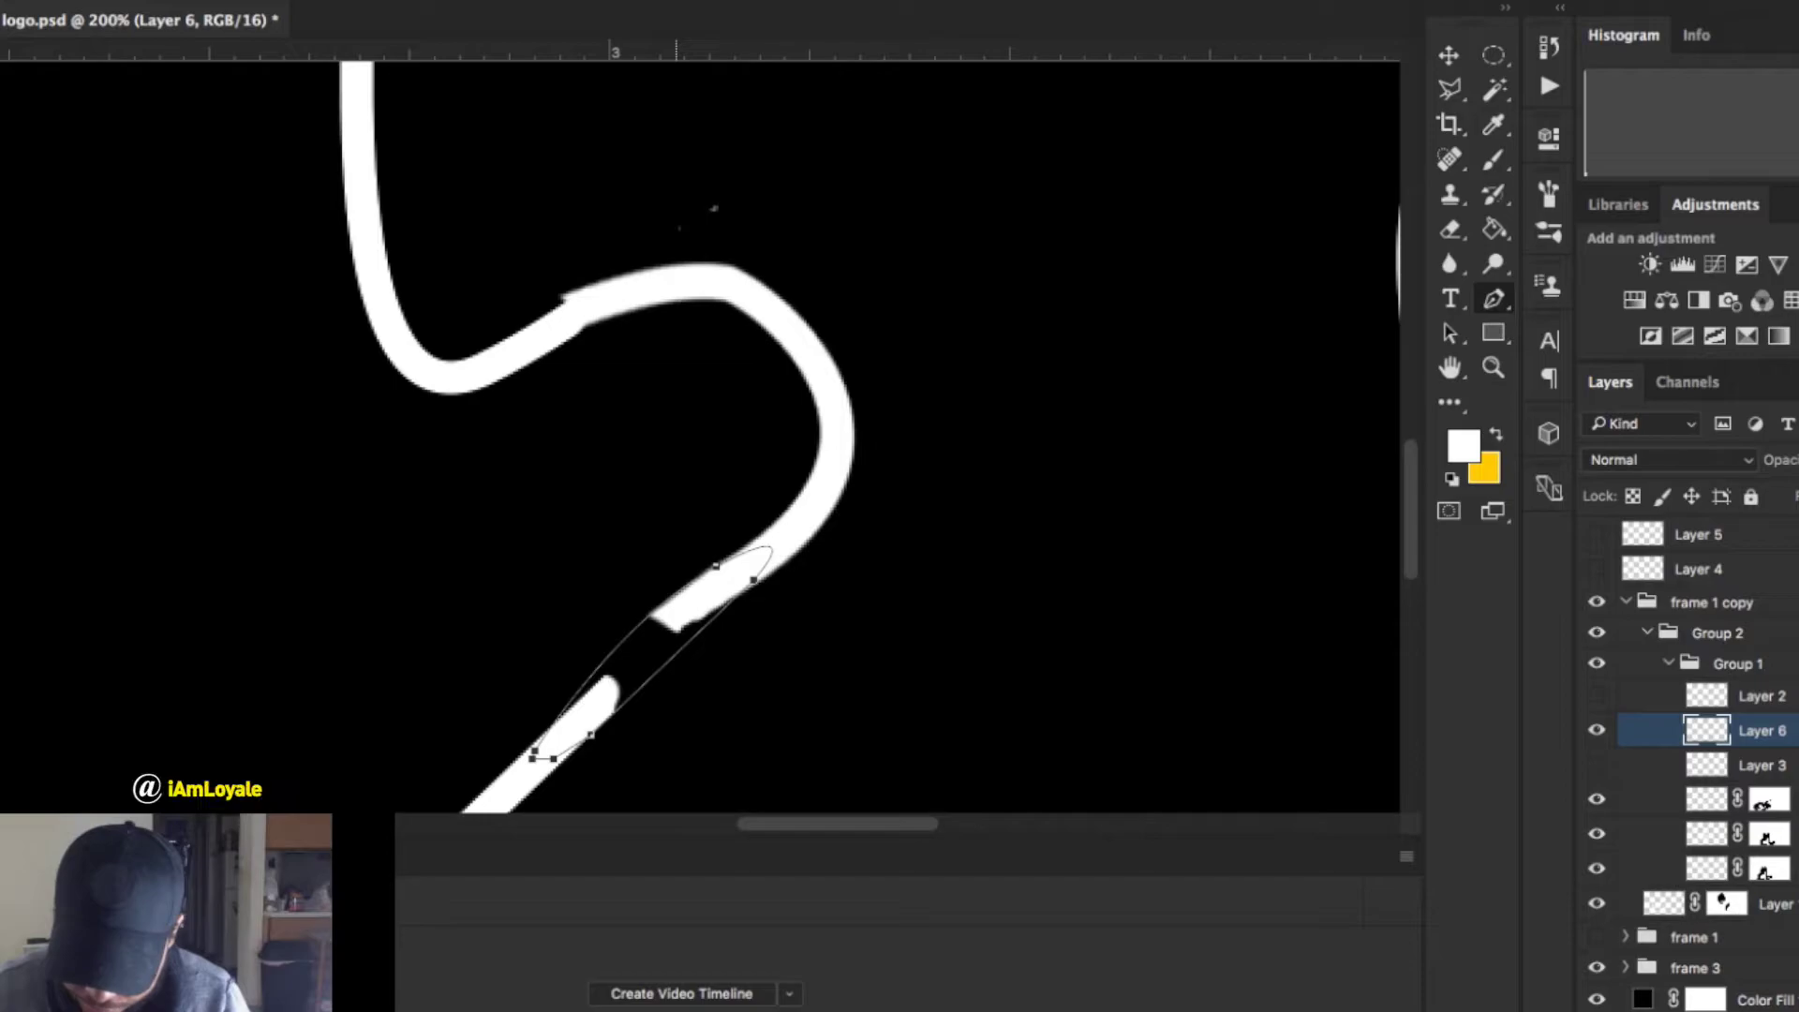
Turn the path into a selection, fill it with white on Layer 6 to bridge the thumb's gap, and deselect.
key(i)
key(ctrl+Return)
key(p)
key(g)
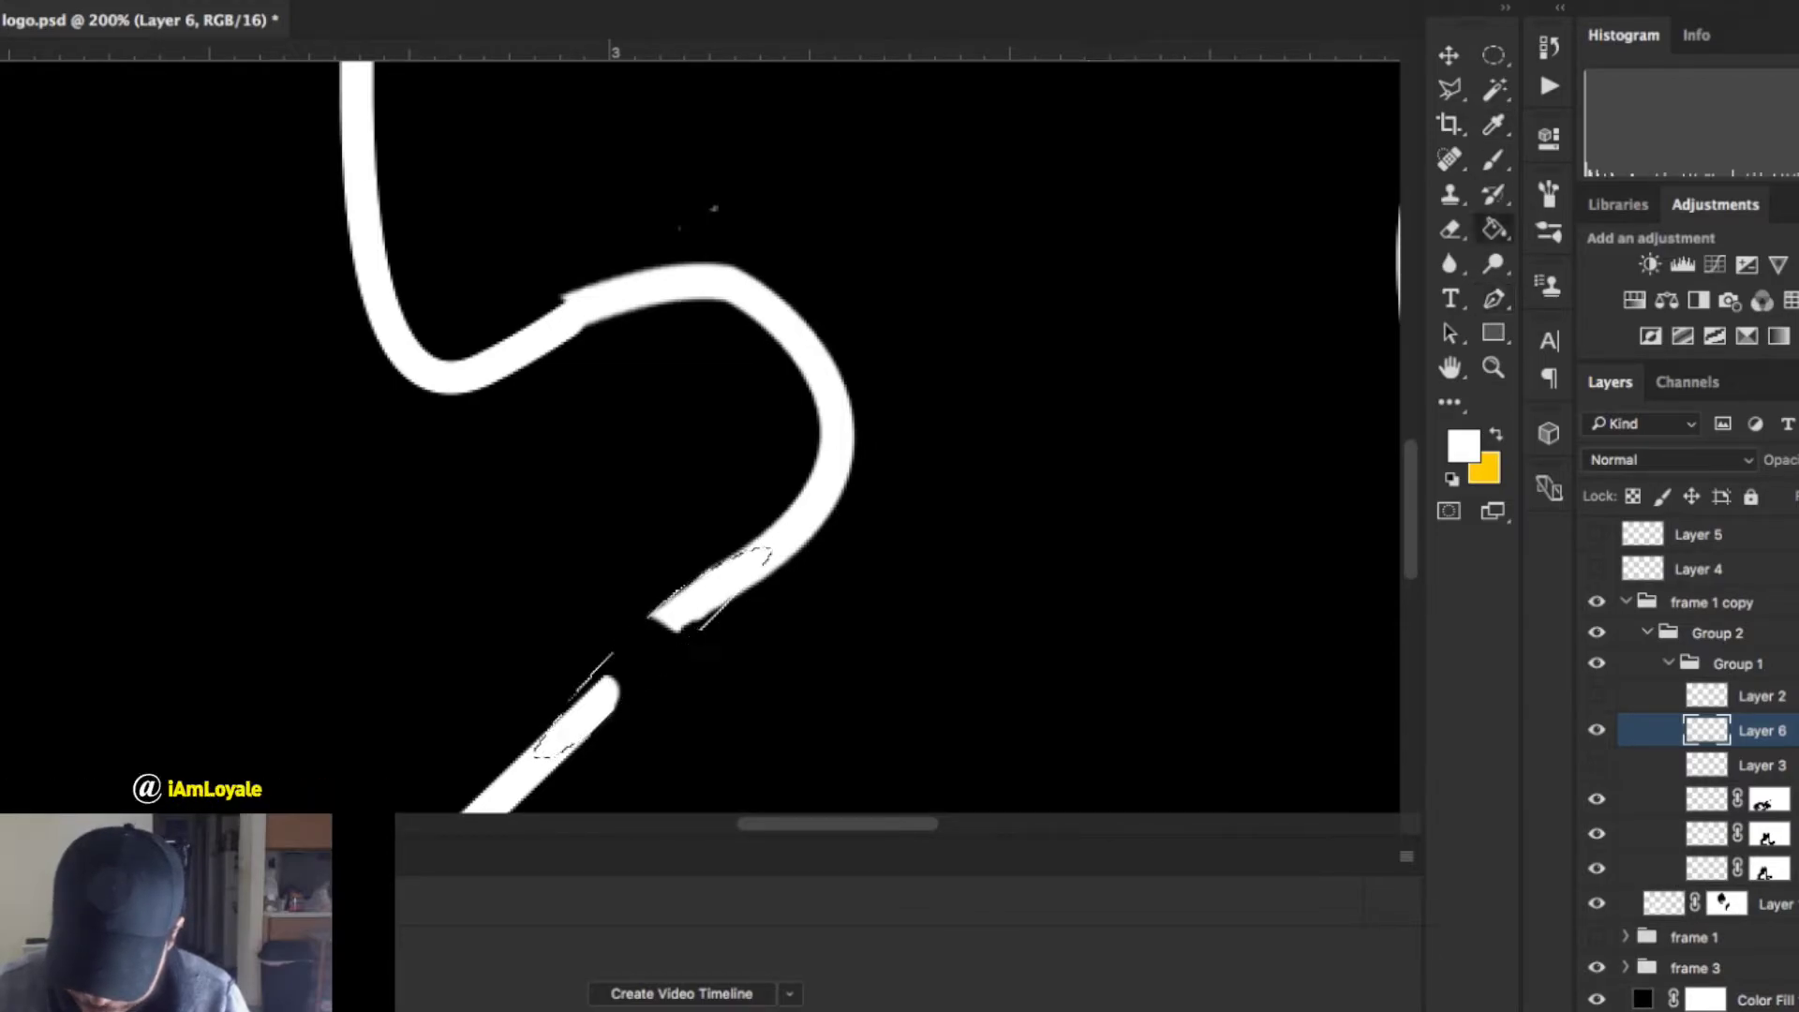
click(647, 651)
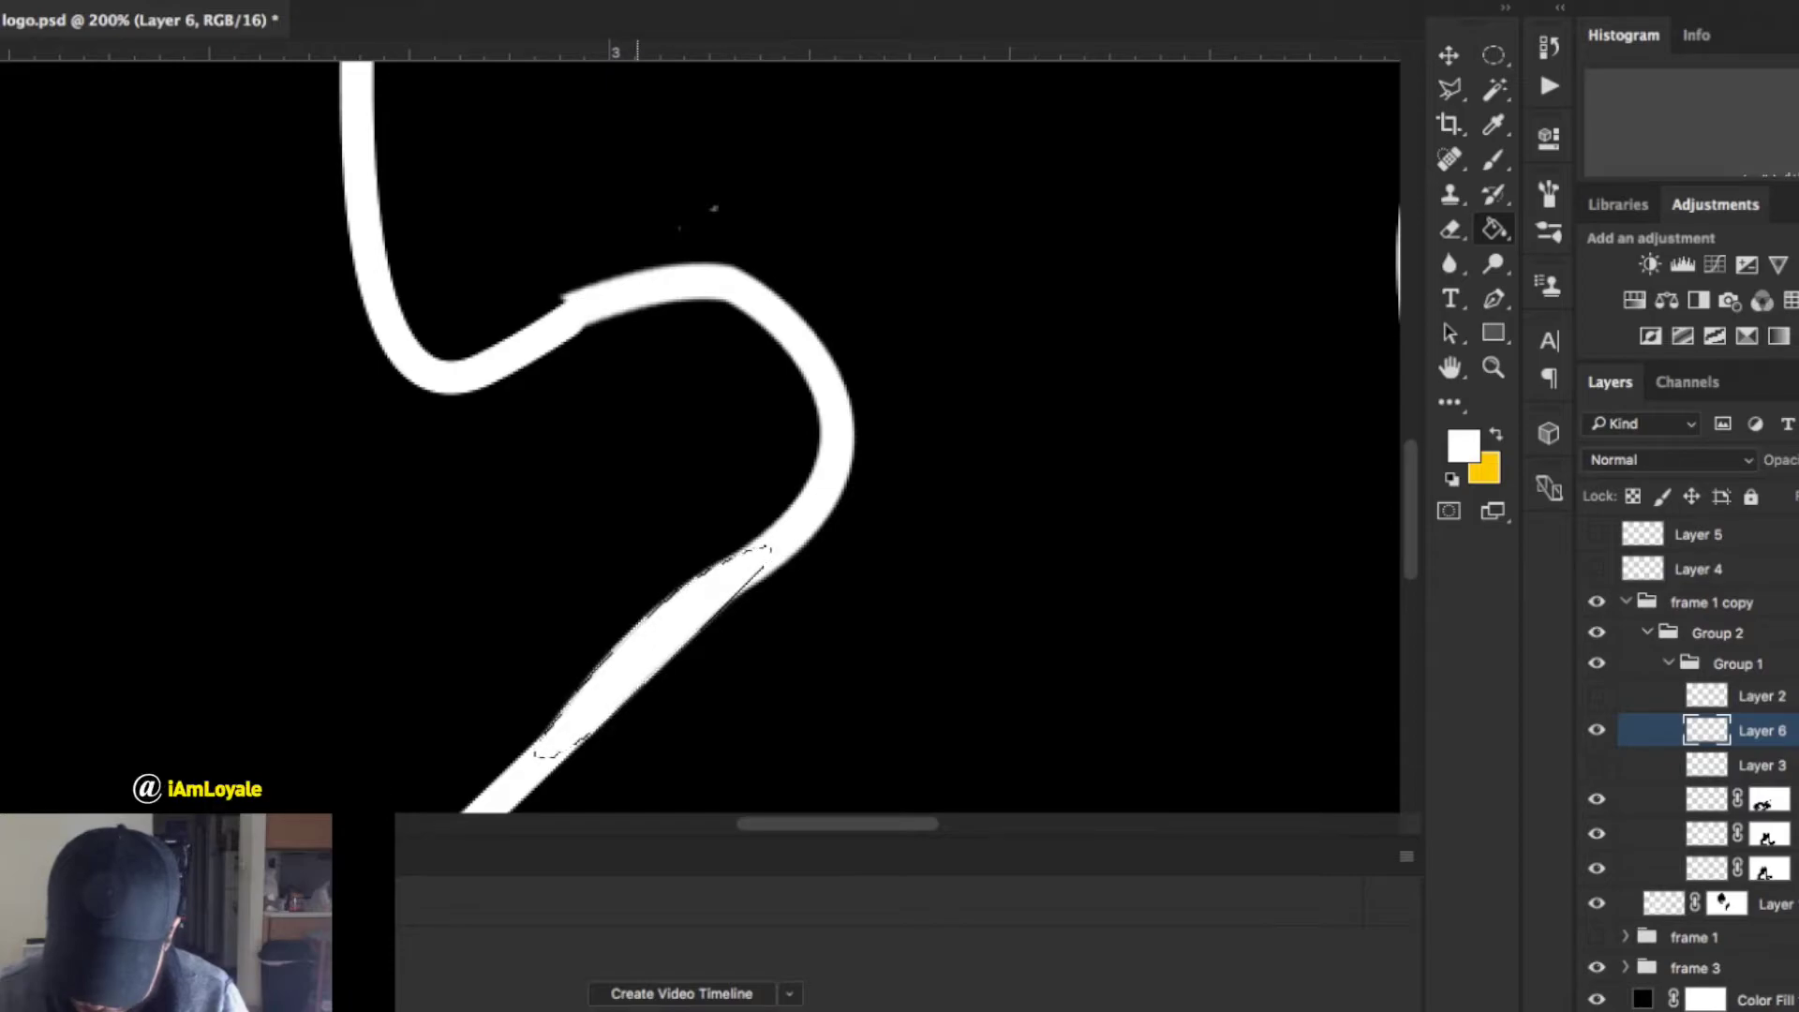
key(ctrl+d)
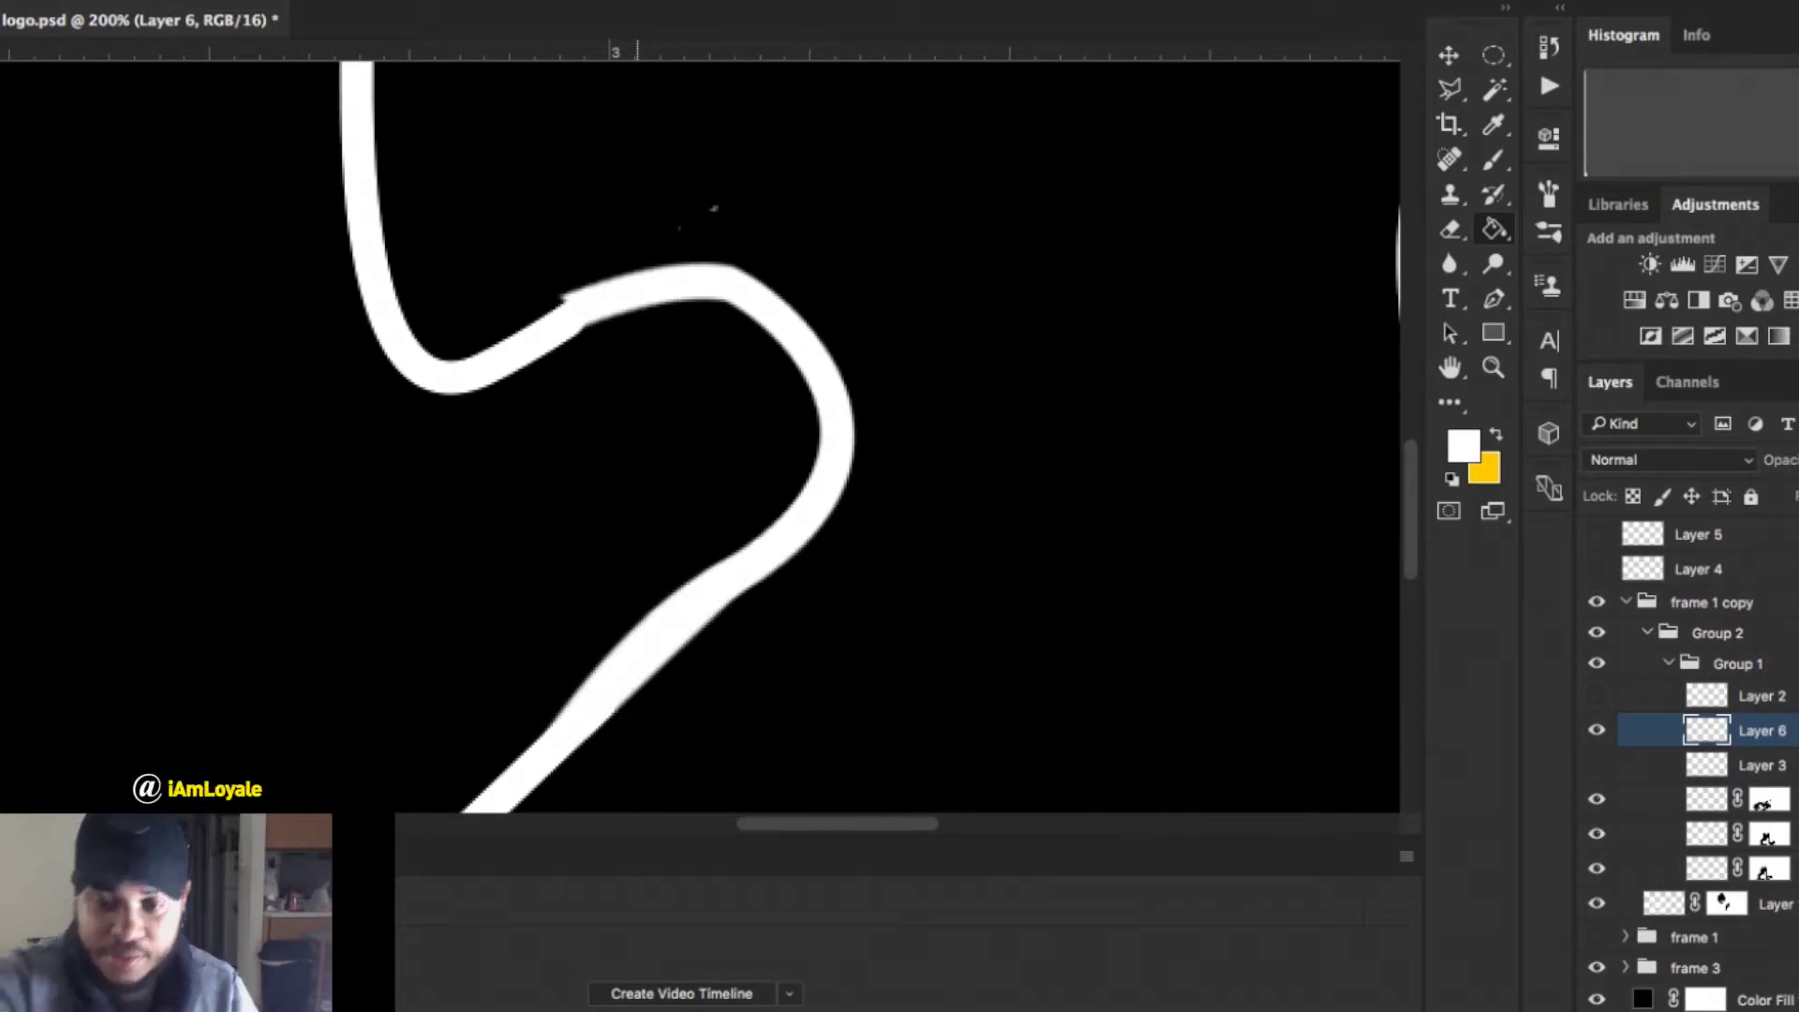
Paint black on the mask of Layer 1 copy 3 to trim the jagged overlap on the thumb's upper line.
key(ctrl+minus)
key(ctrl+minus)
key(ctrl+minus)
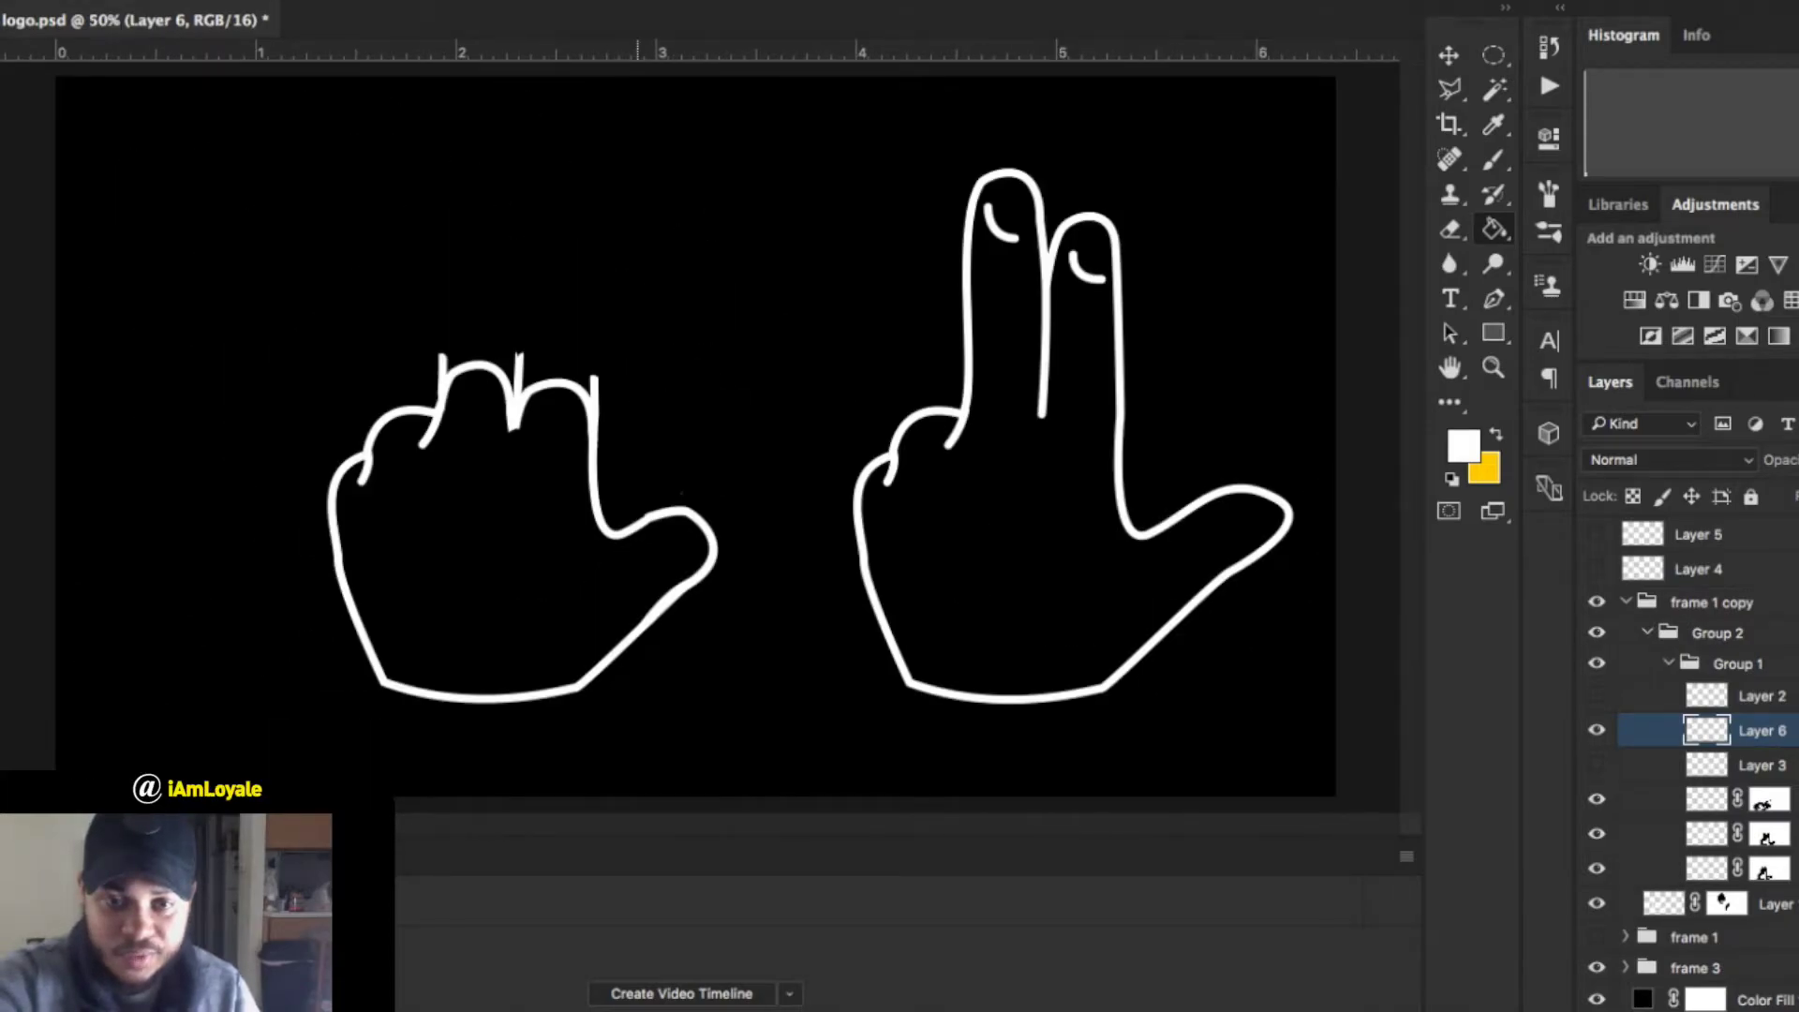
key(ctrl+plus)
key(ctrl+plus)
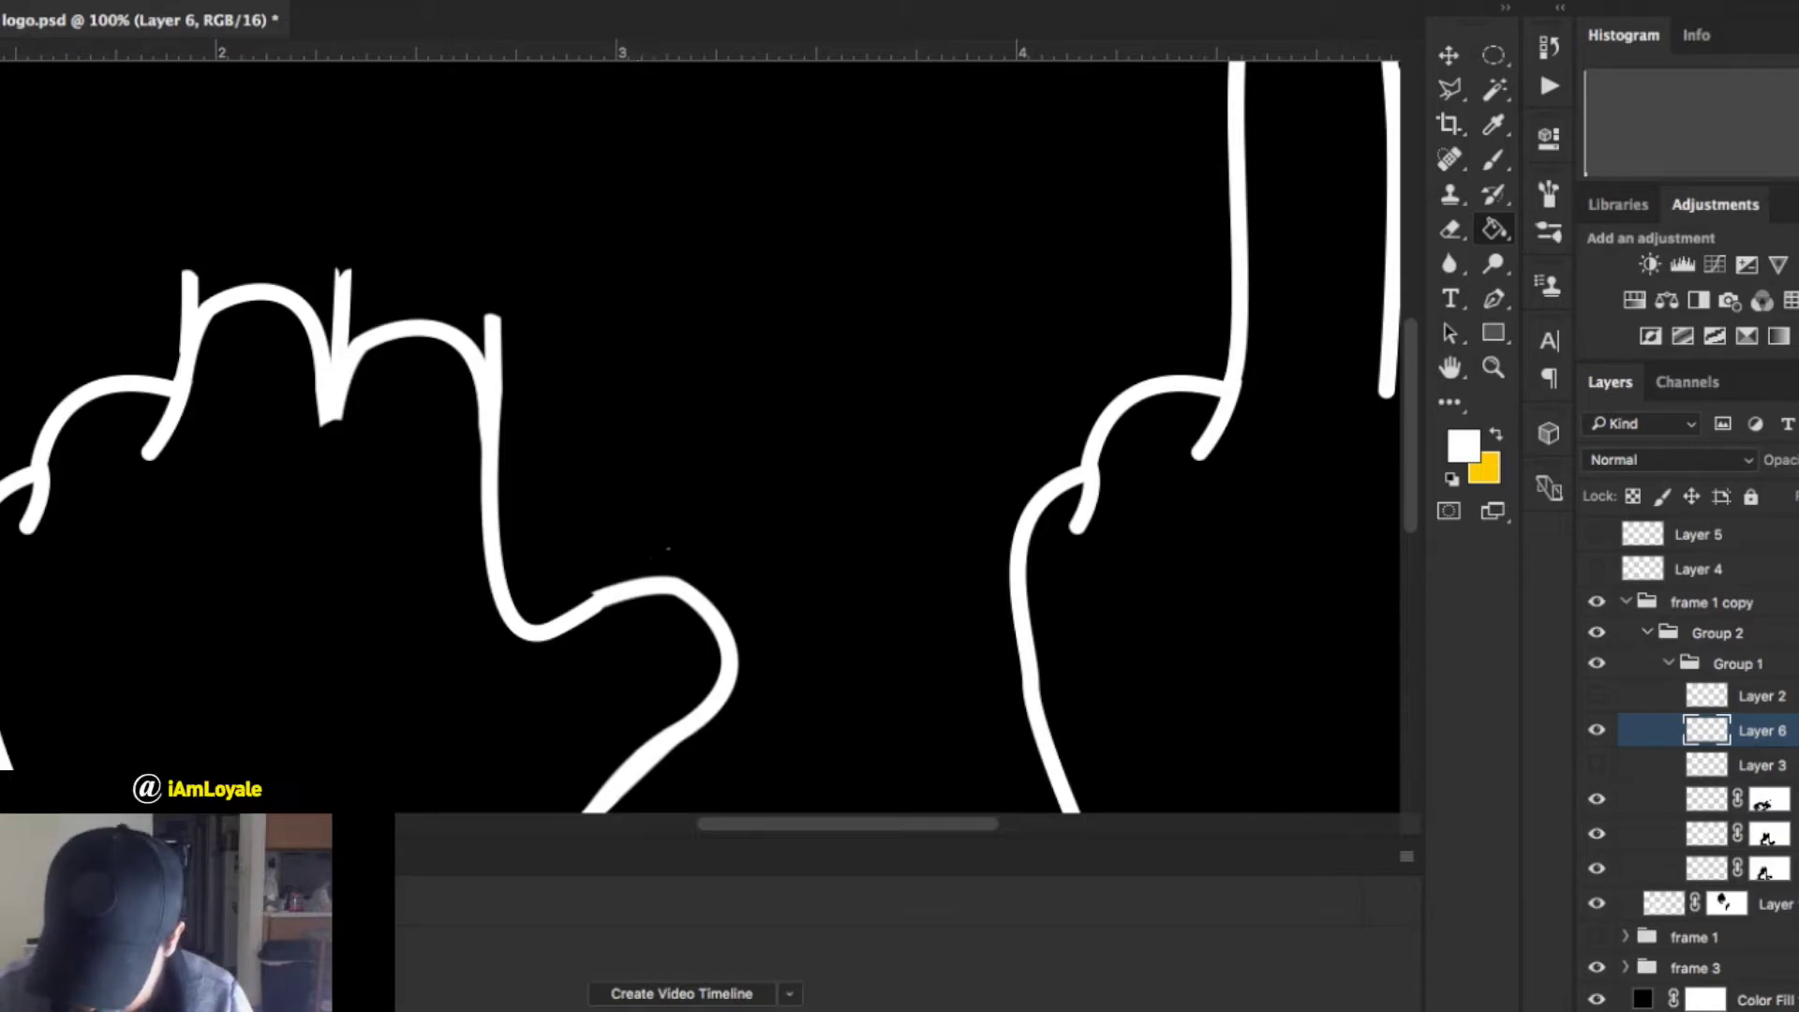
click(1707, 798)
key(v)
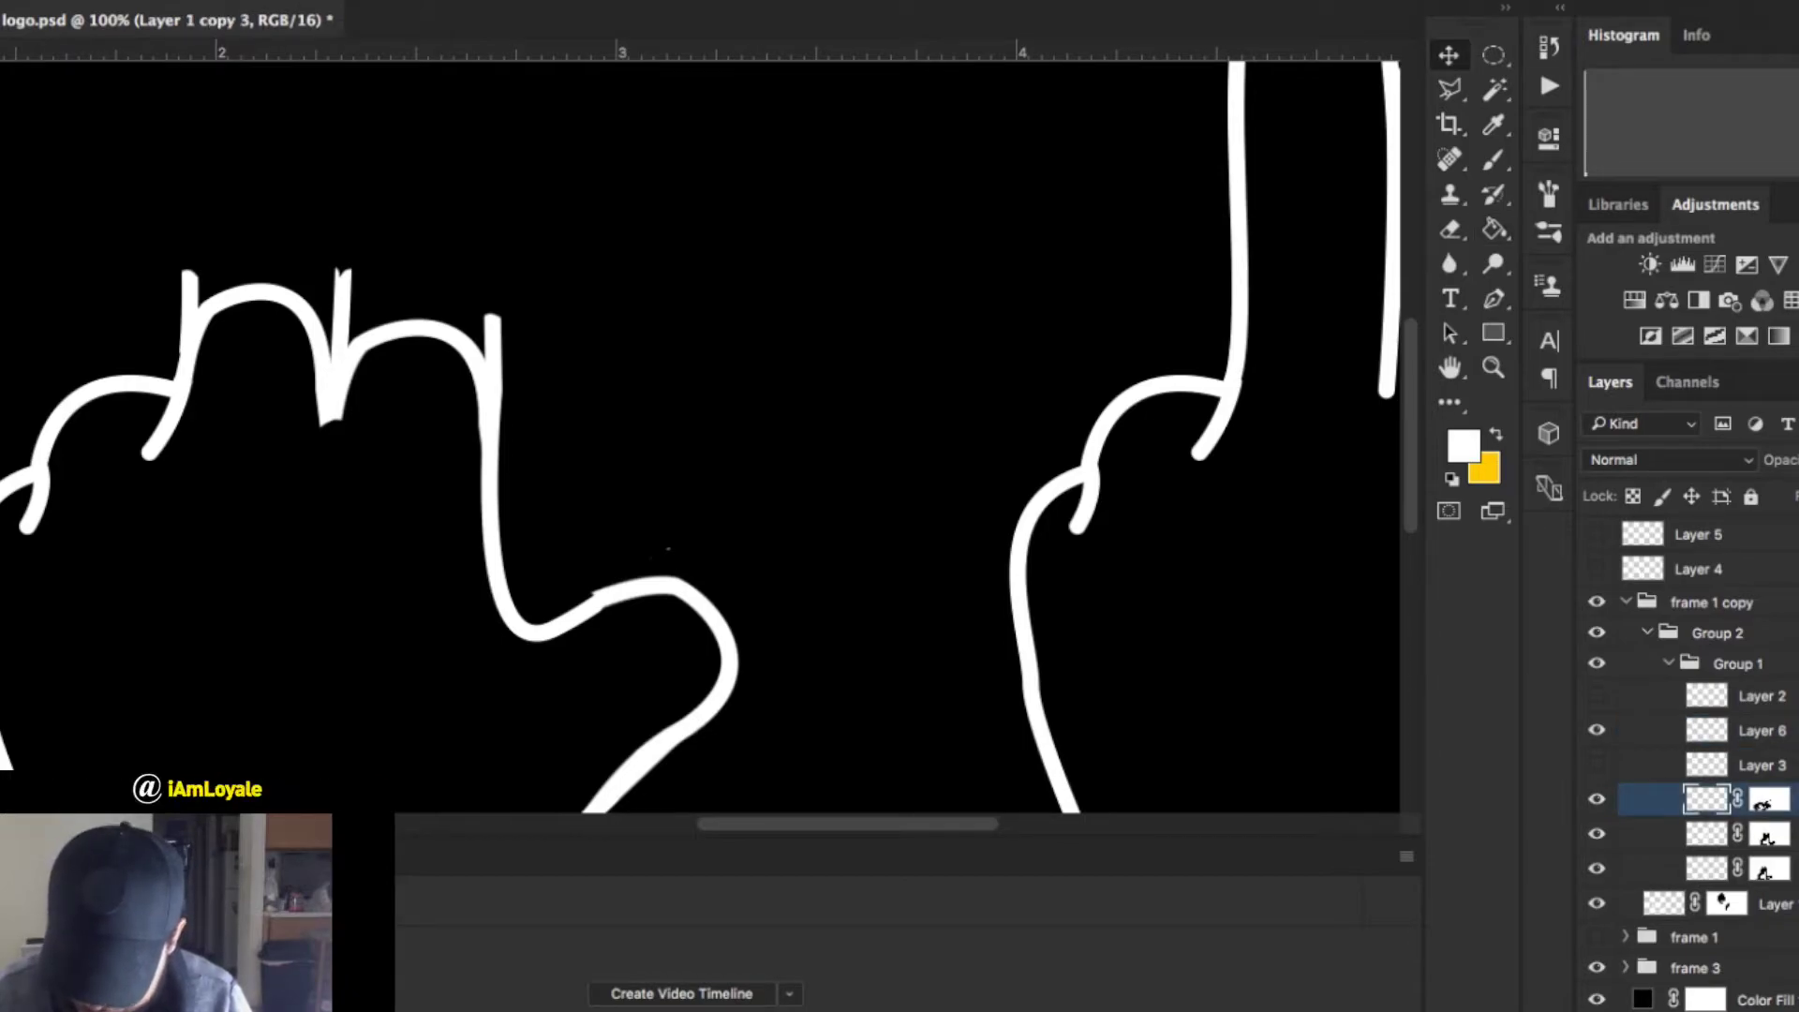
scroll(703, 436, down, 5)
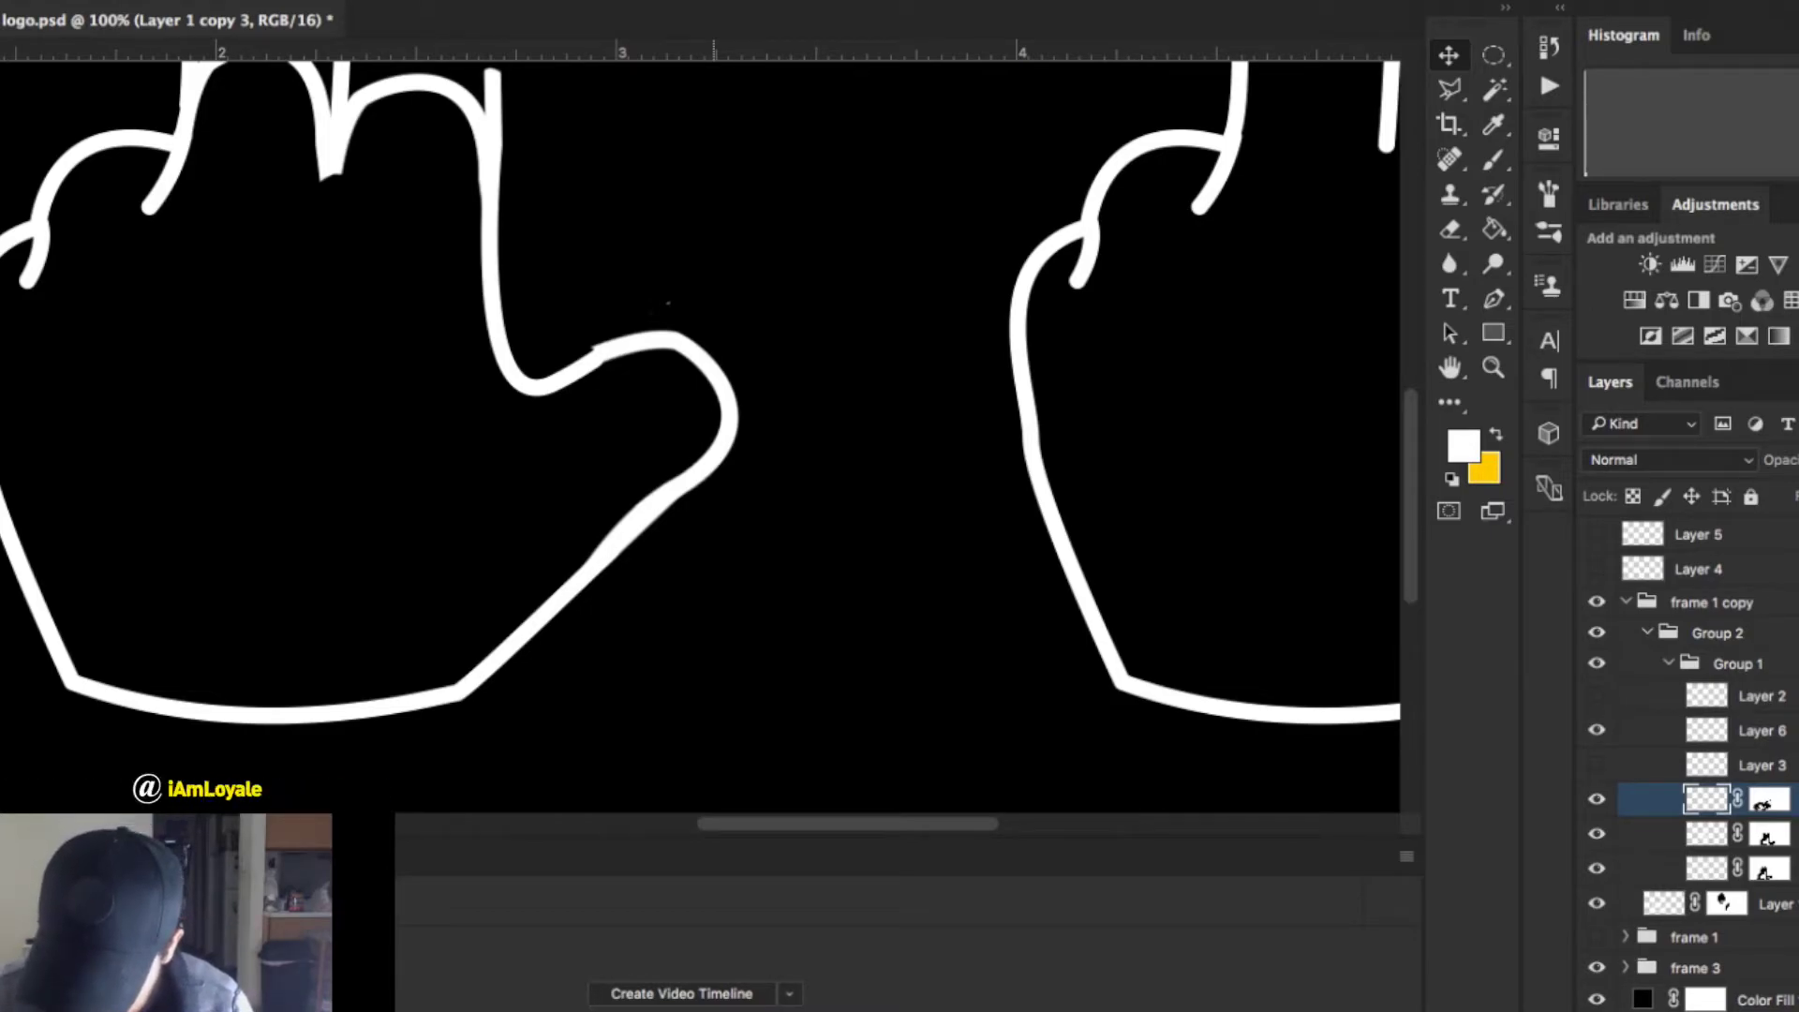
click(1768, 798)
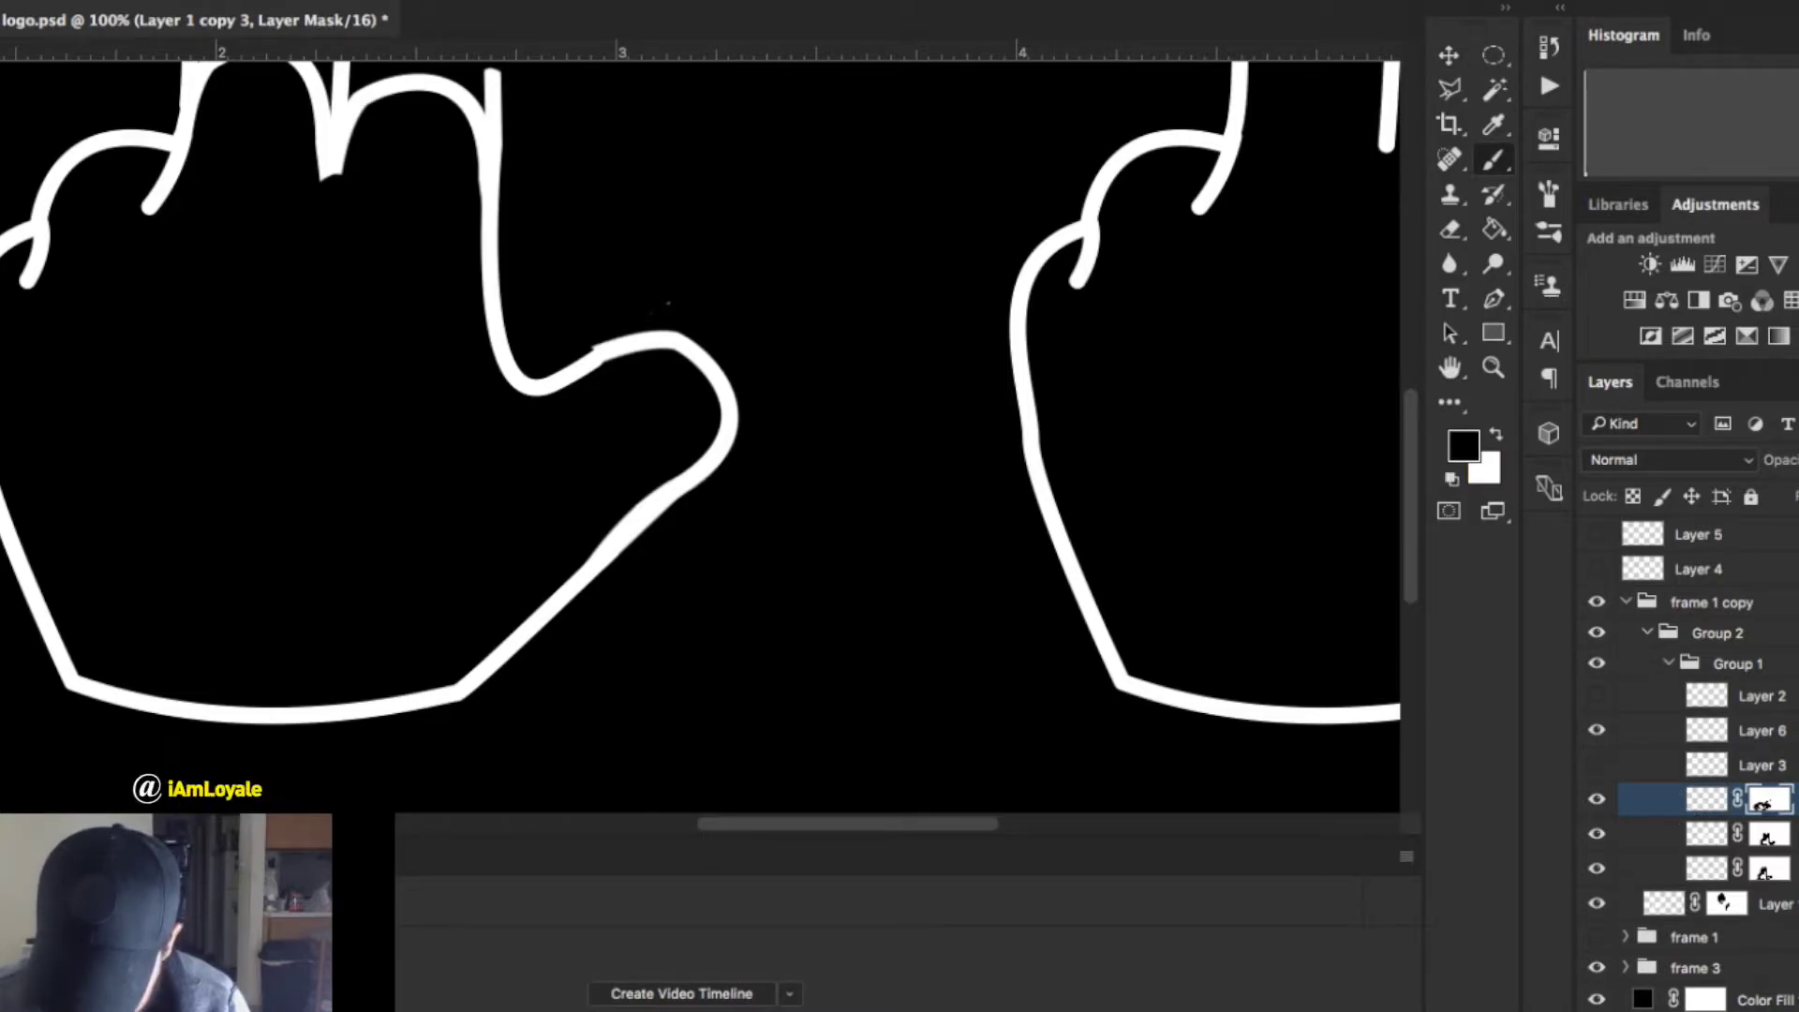
key(z)
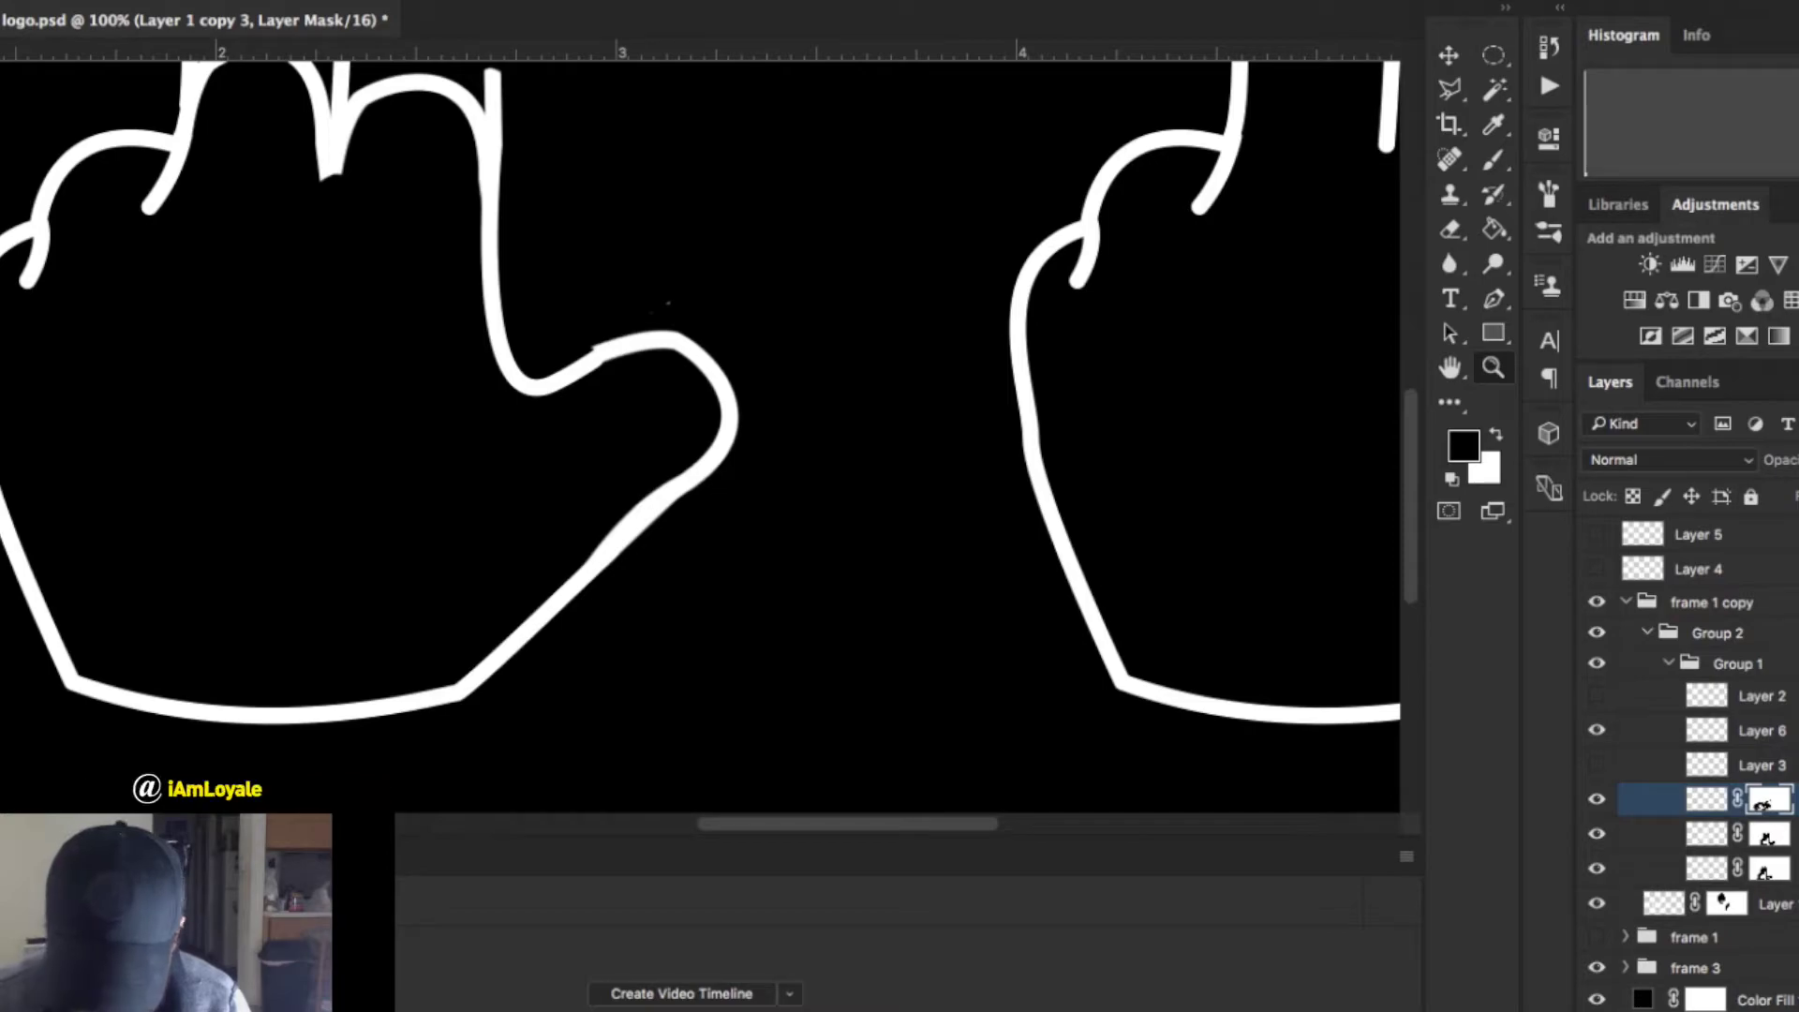
click(600, 355)
click(599, 355)
click(591, 337)
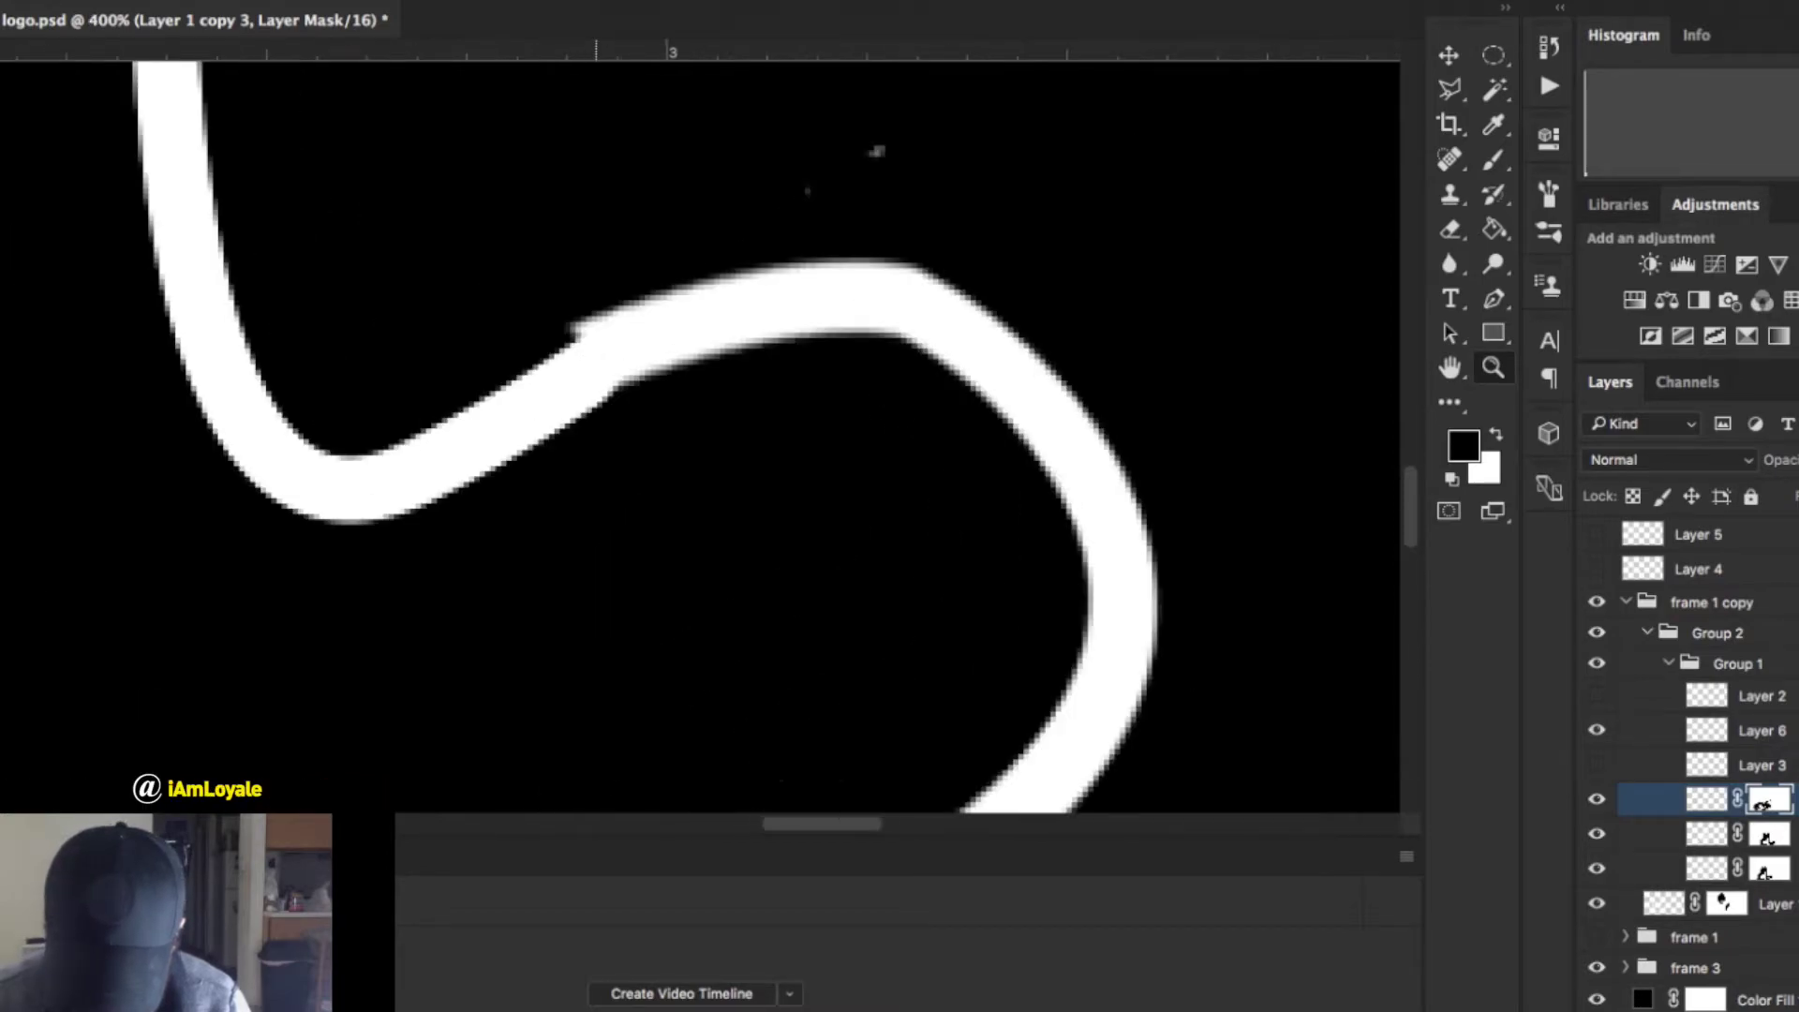
key(b)
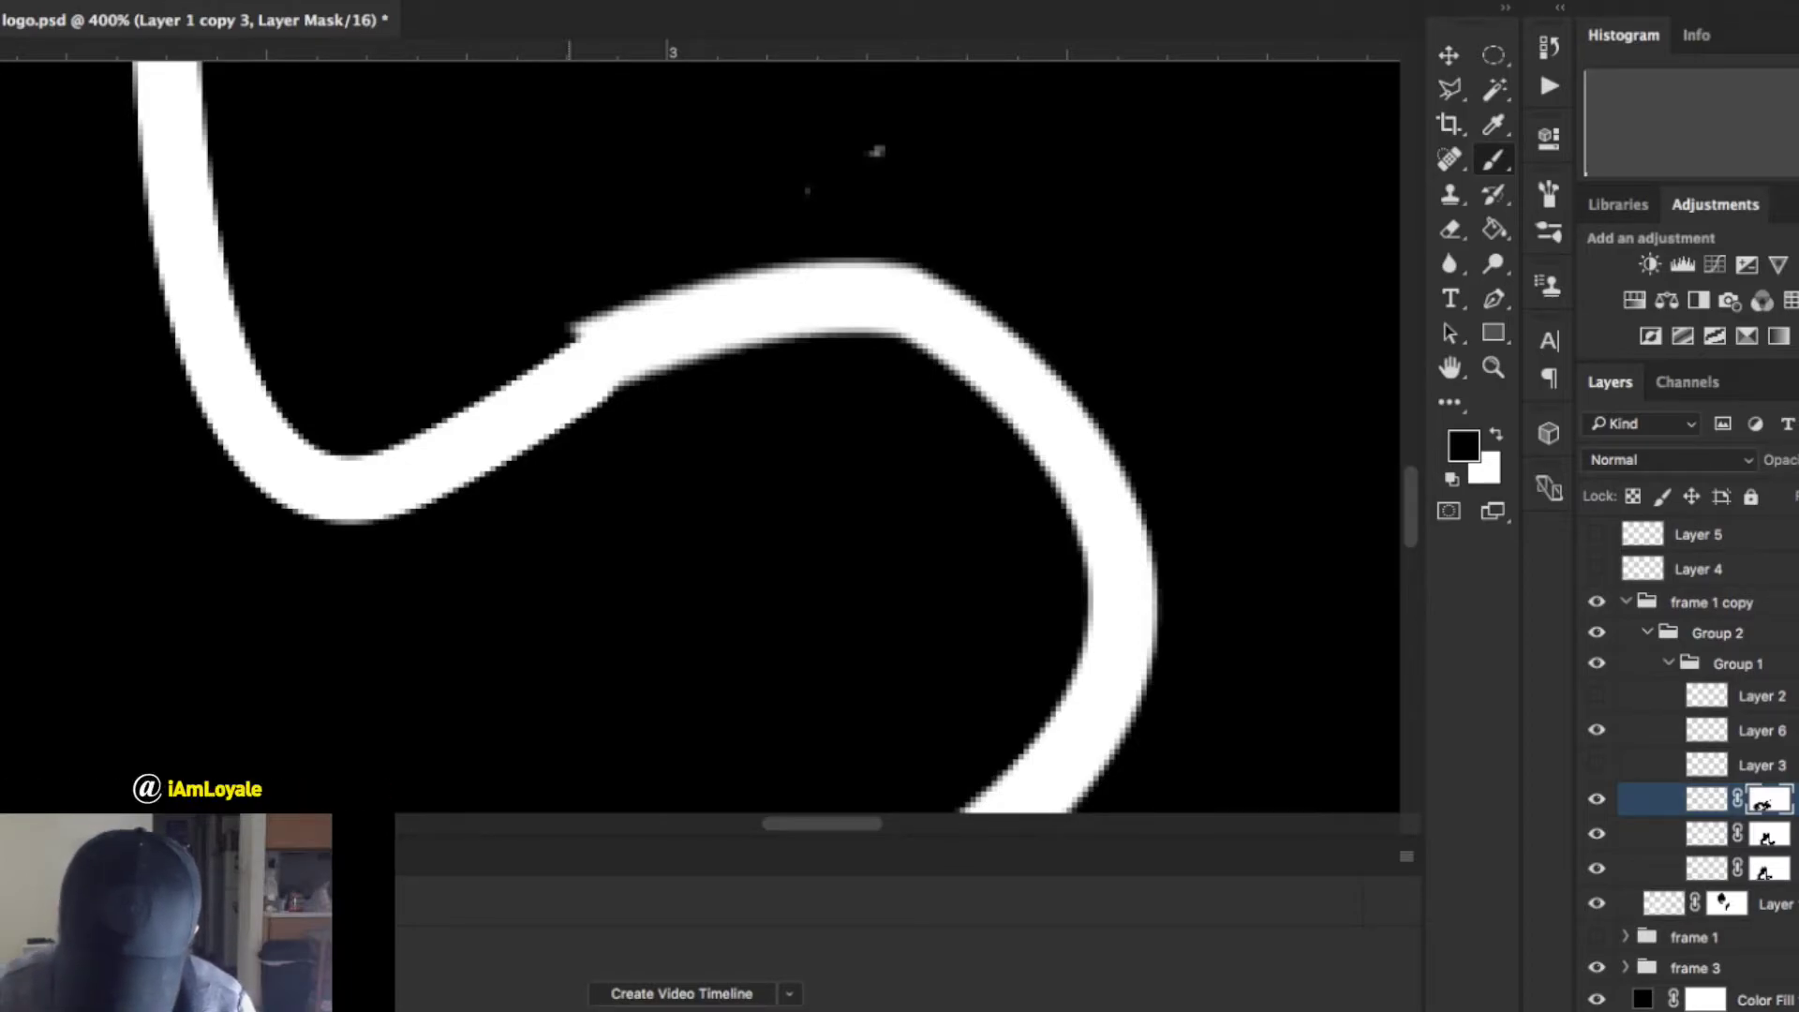
drag(566, 328, 641, 307)
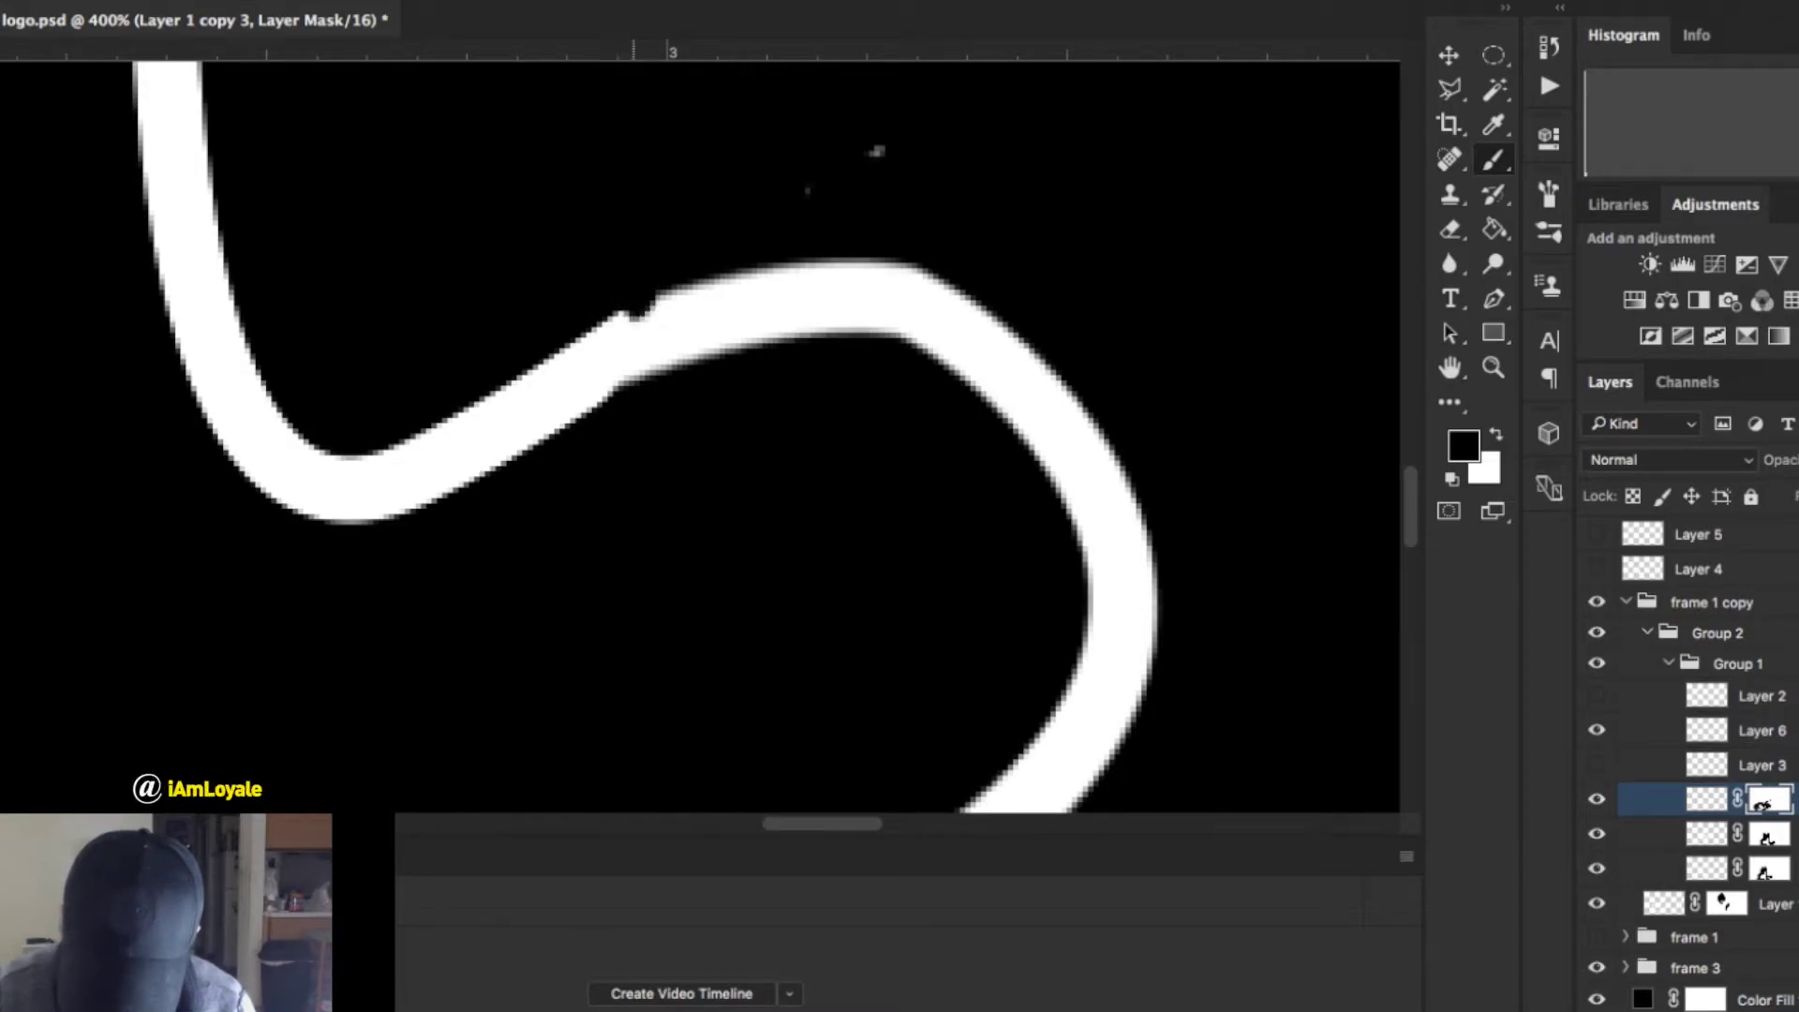
key(super+z)
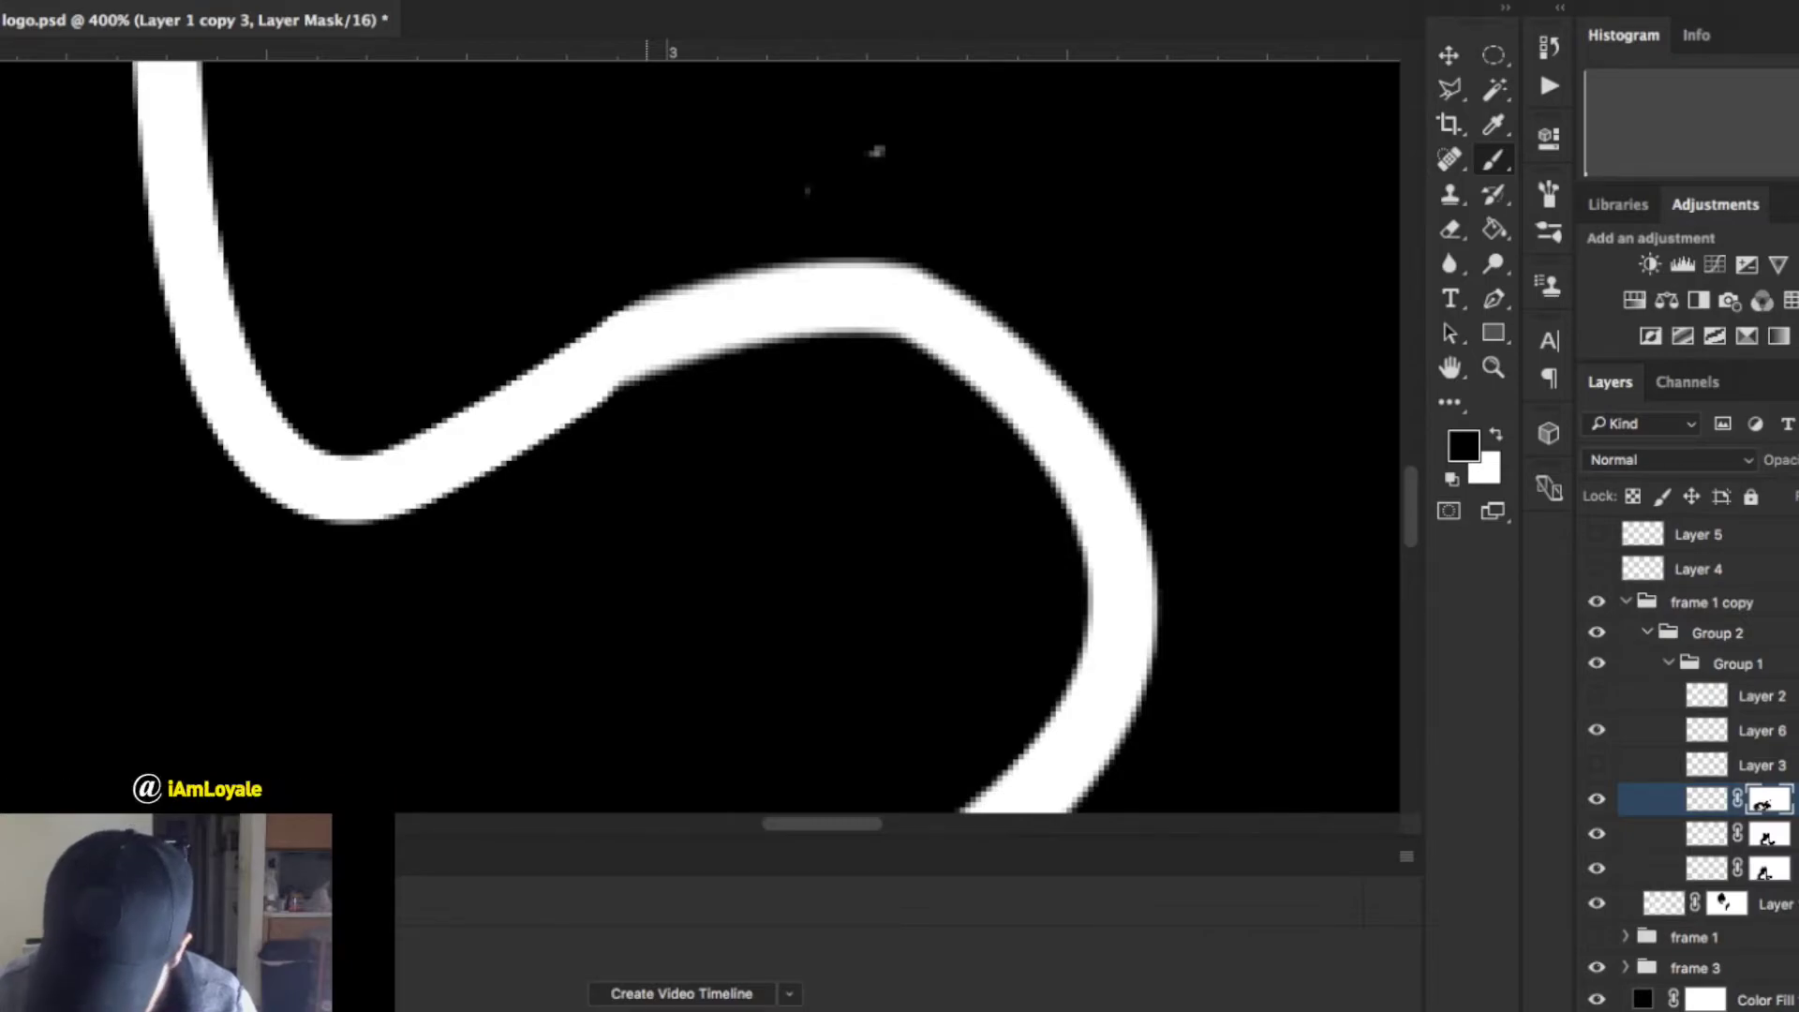
Draw a closed Pen path for Layer 6 along the underside of the joint in the thumb's upper line.
click(1760, 729)
key(p)
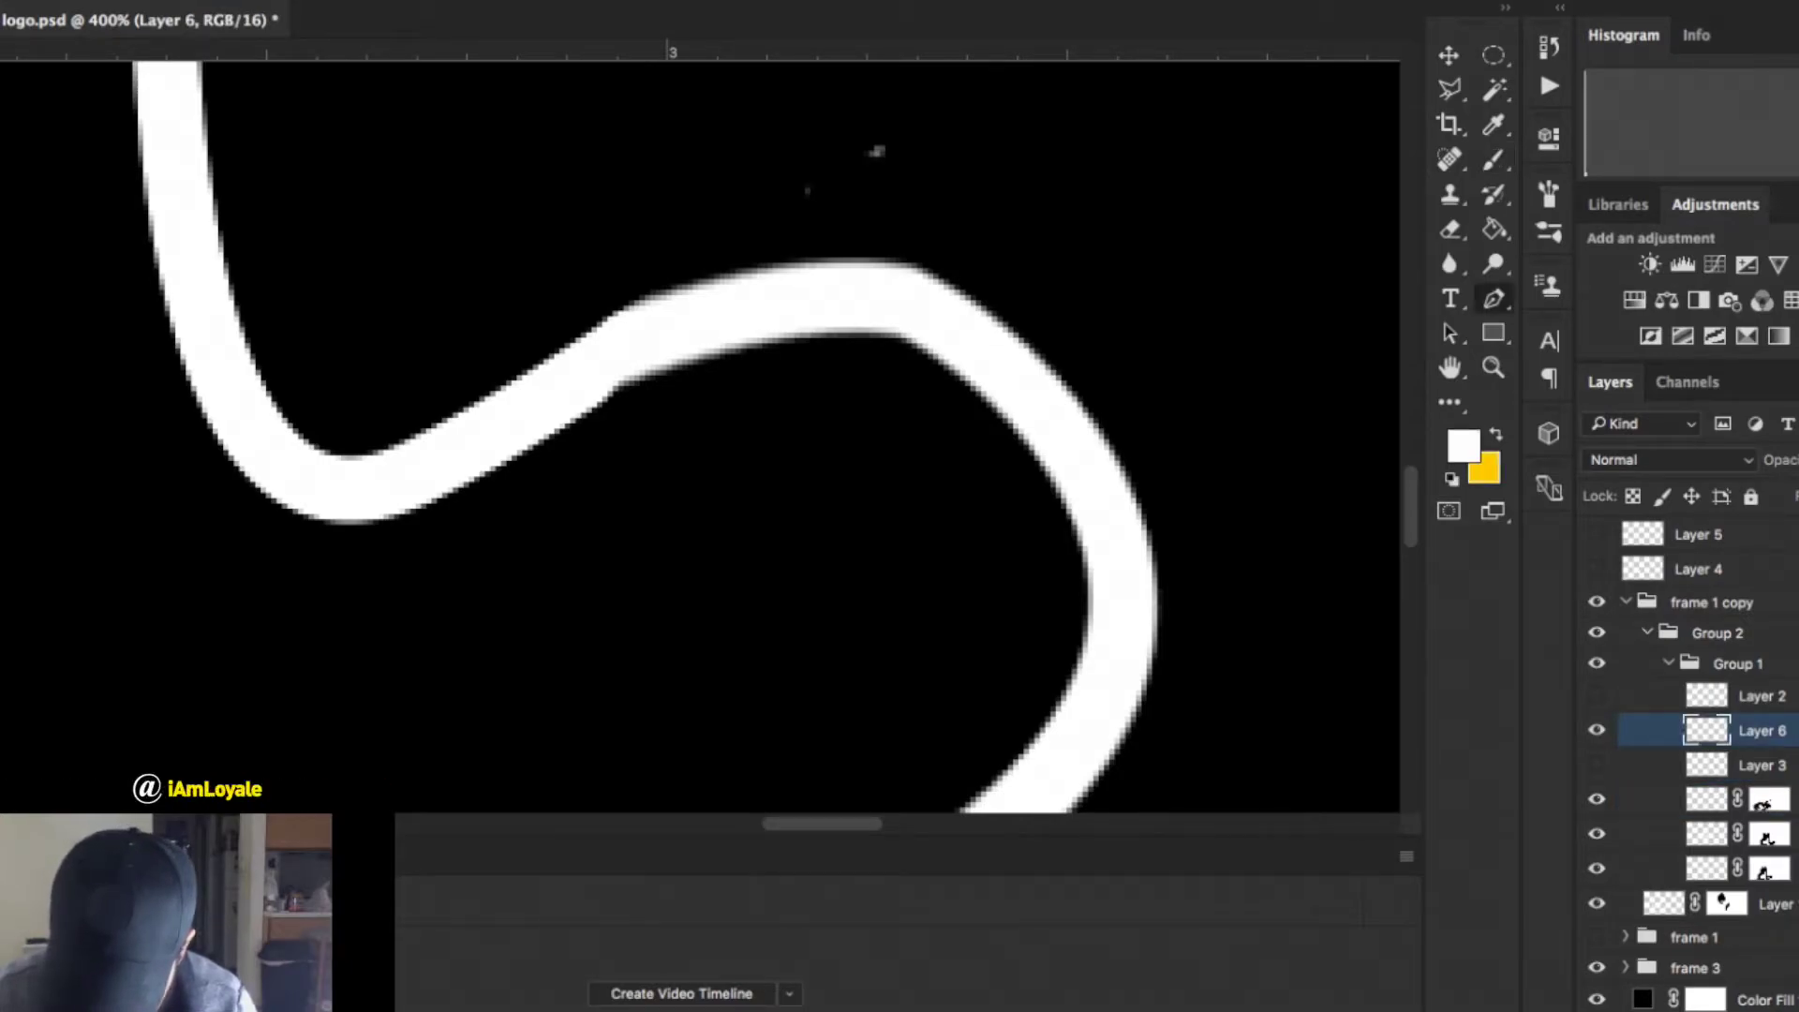
drag(848, 337, 978, 339)
key(super+alt+z)
key(super+alt+z)
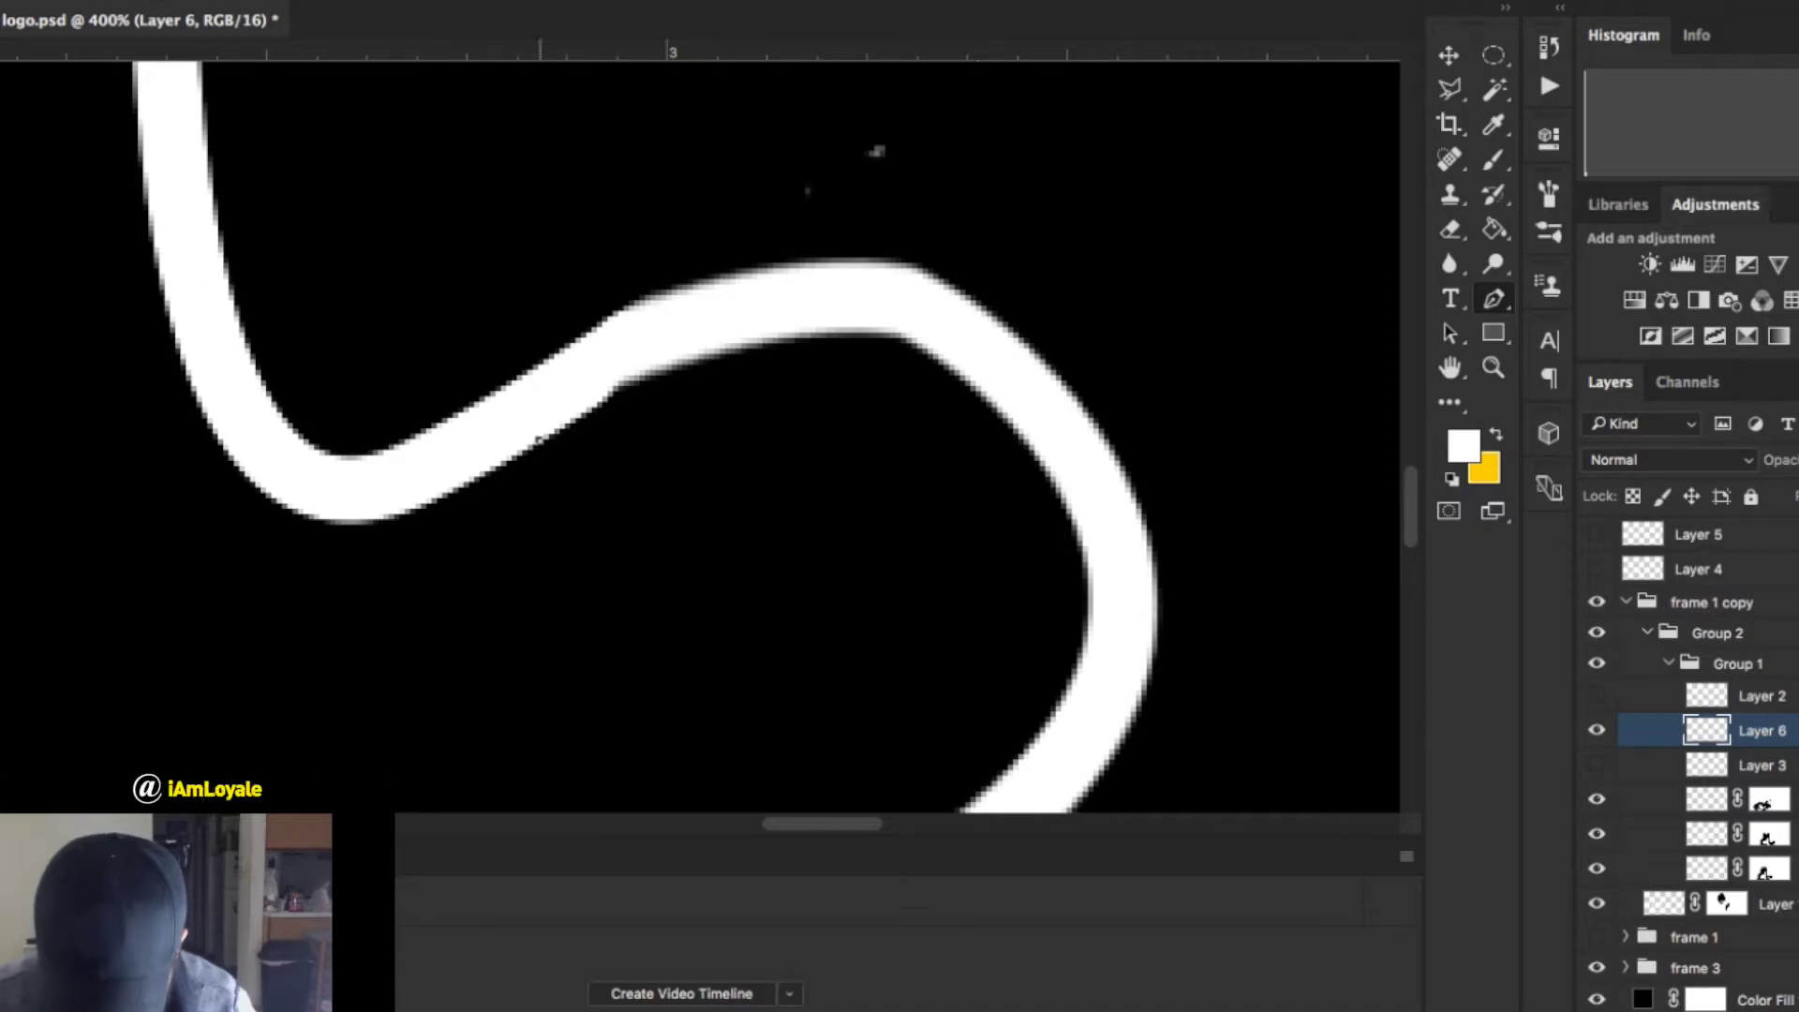
mouse_move(880, 337)
mouse_down()
mouse_move(991, 336)
mouse_move(1016, 356)
mouse_up()
click(944, 333)
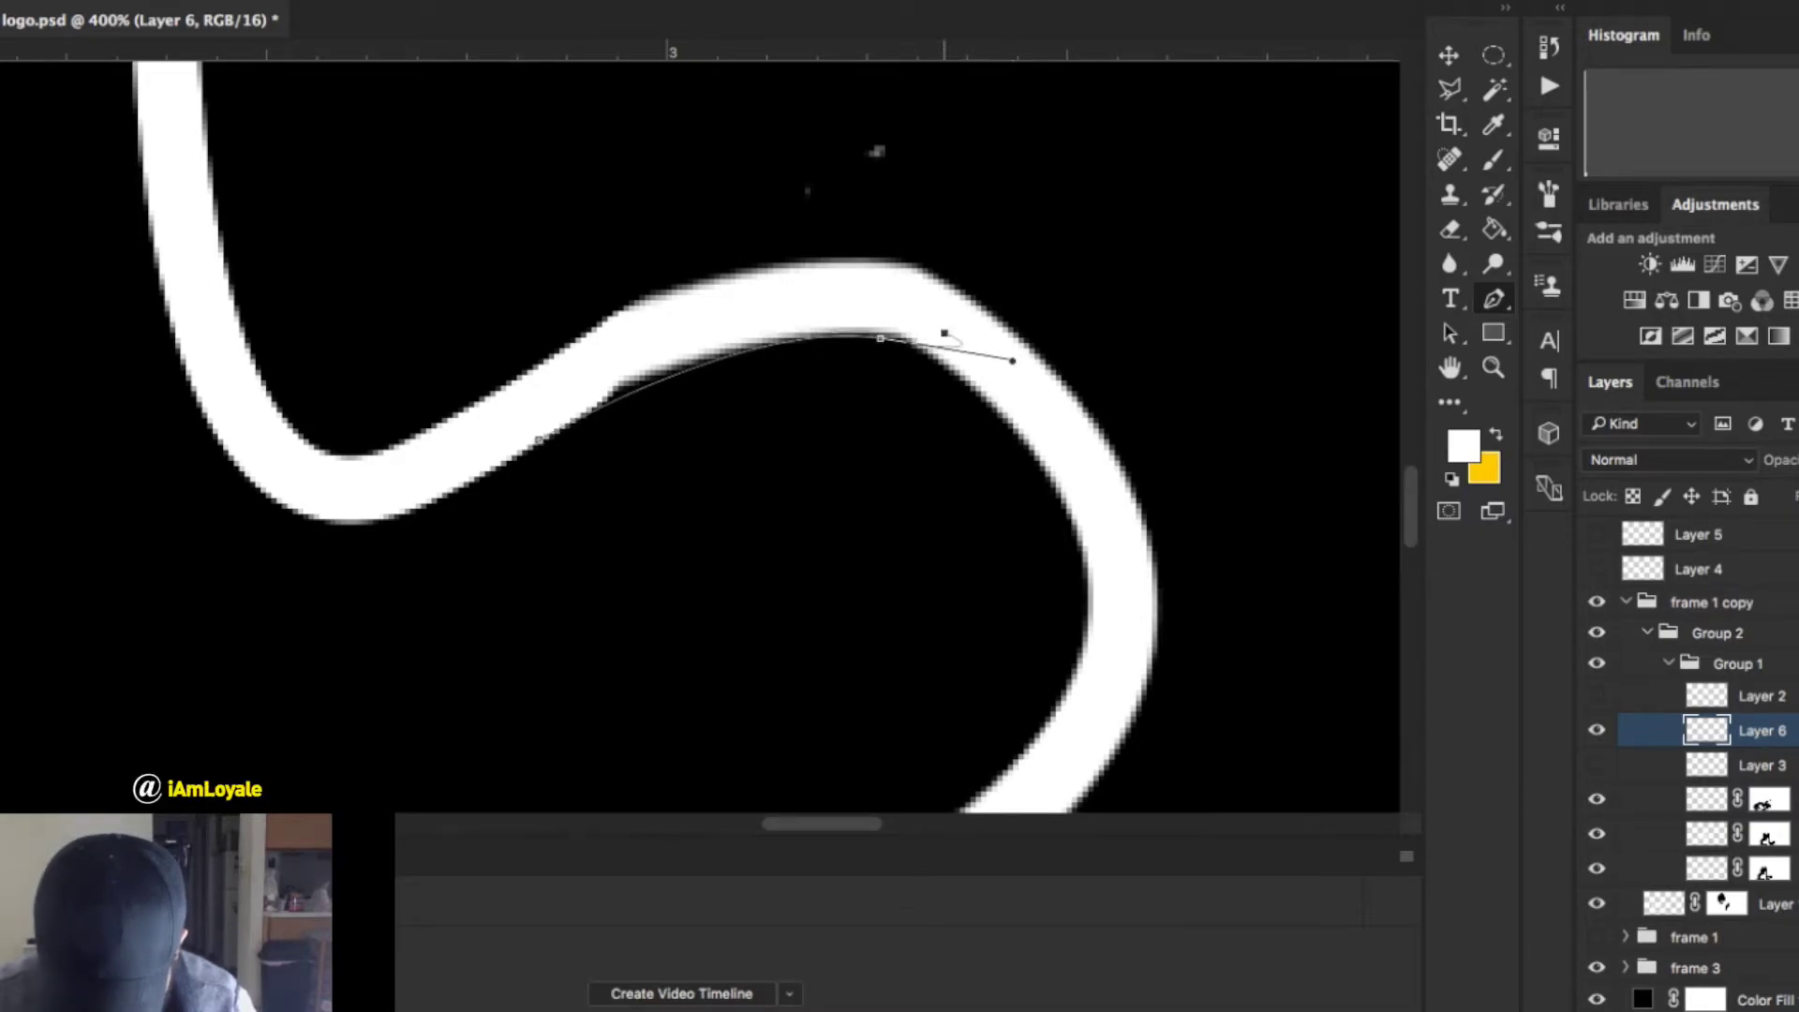
click(714, 333)
click(539, 440)
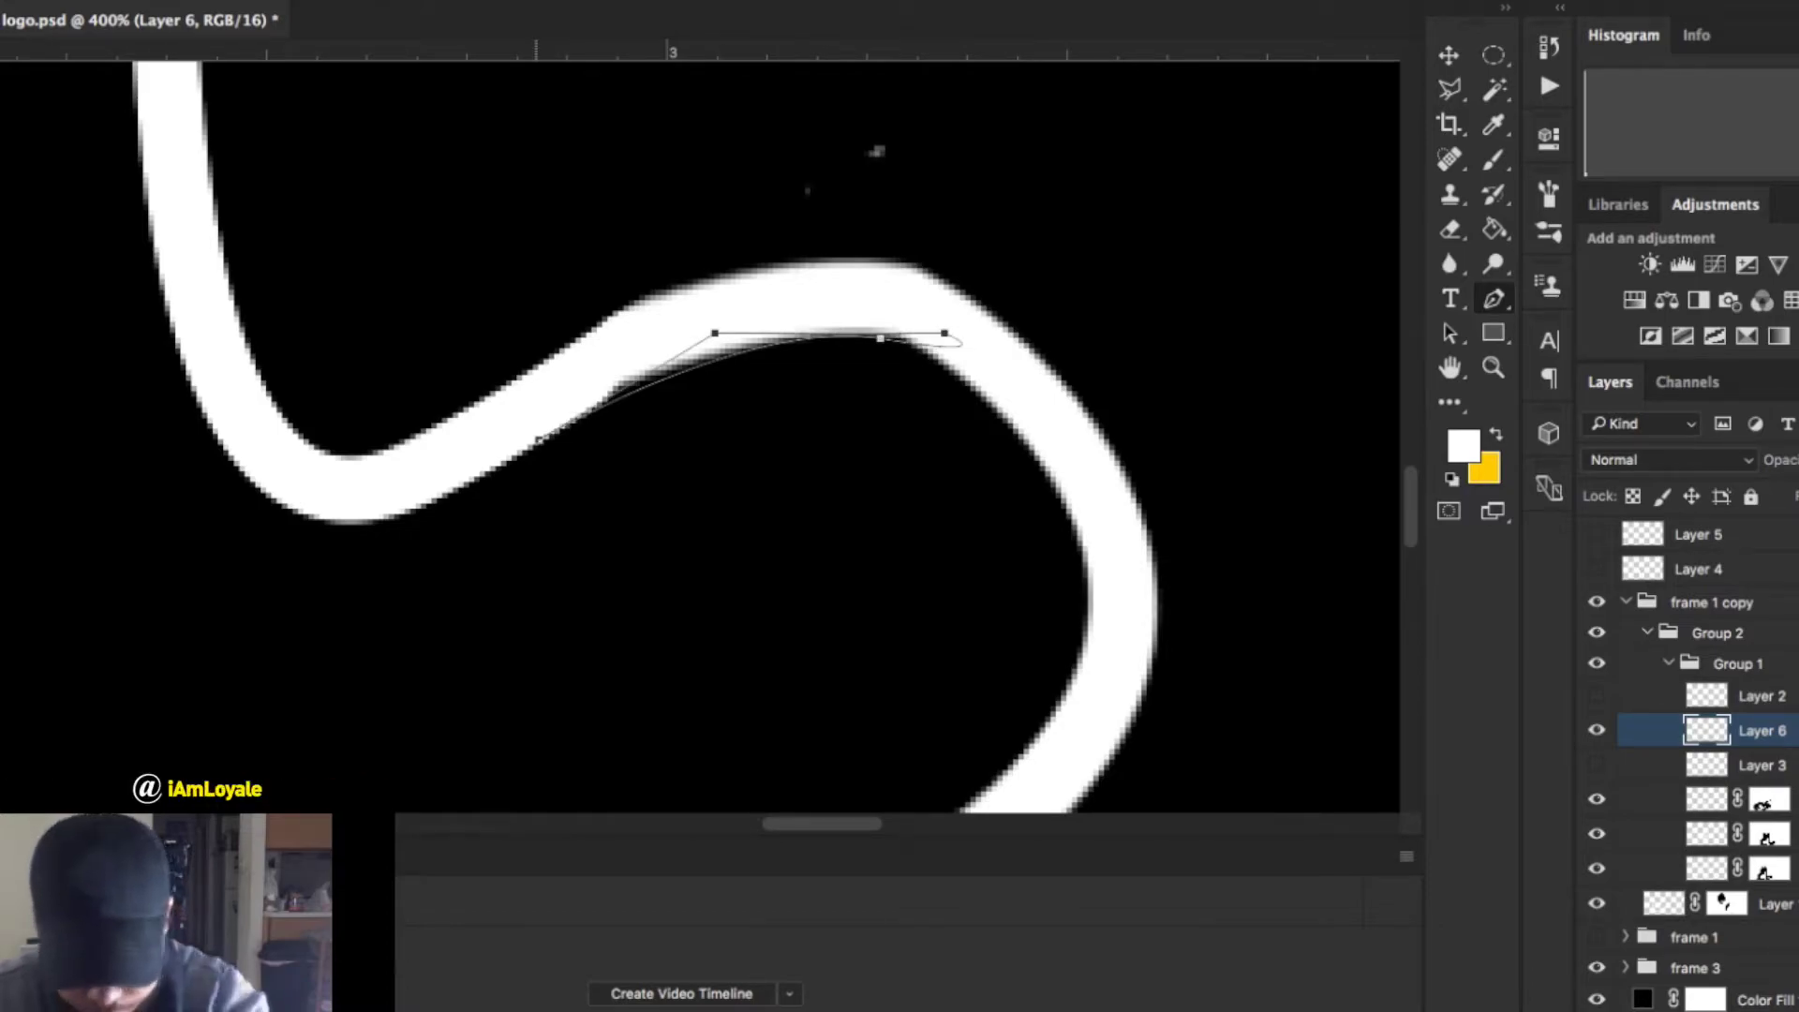
drag(539, 439, 557, 511)
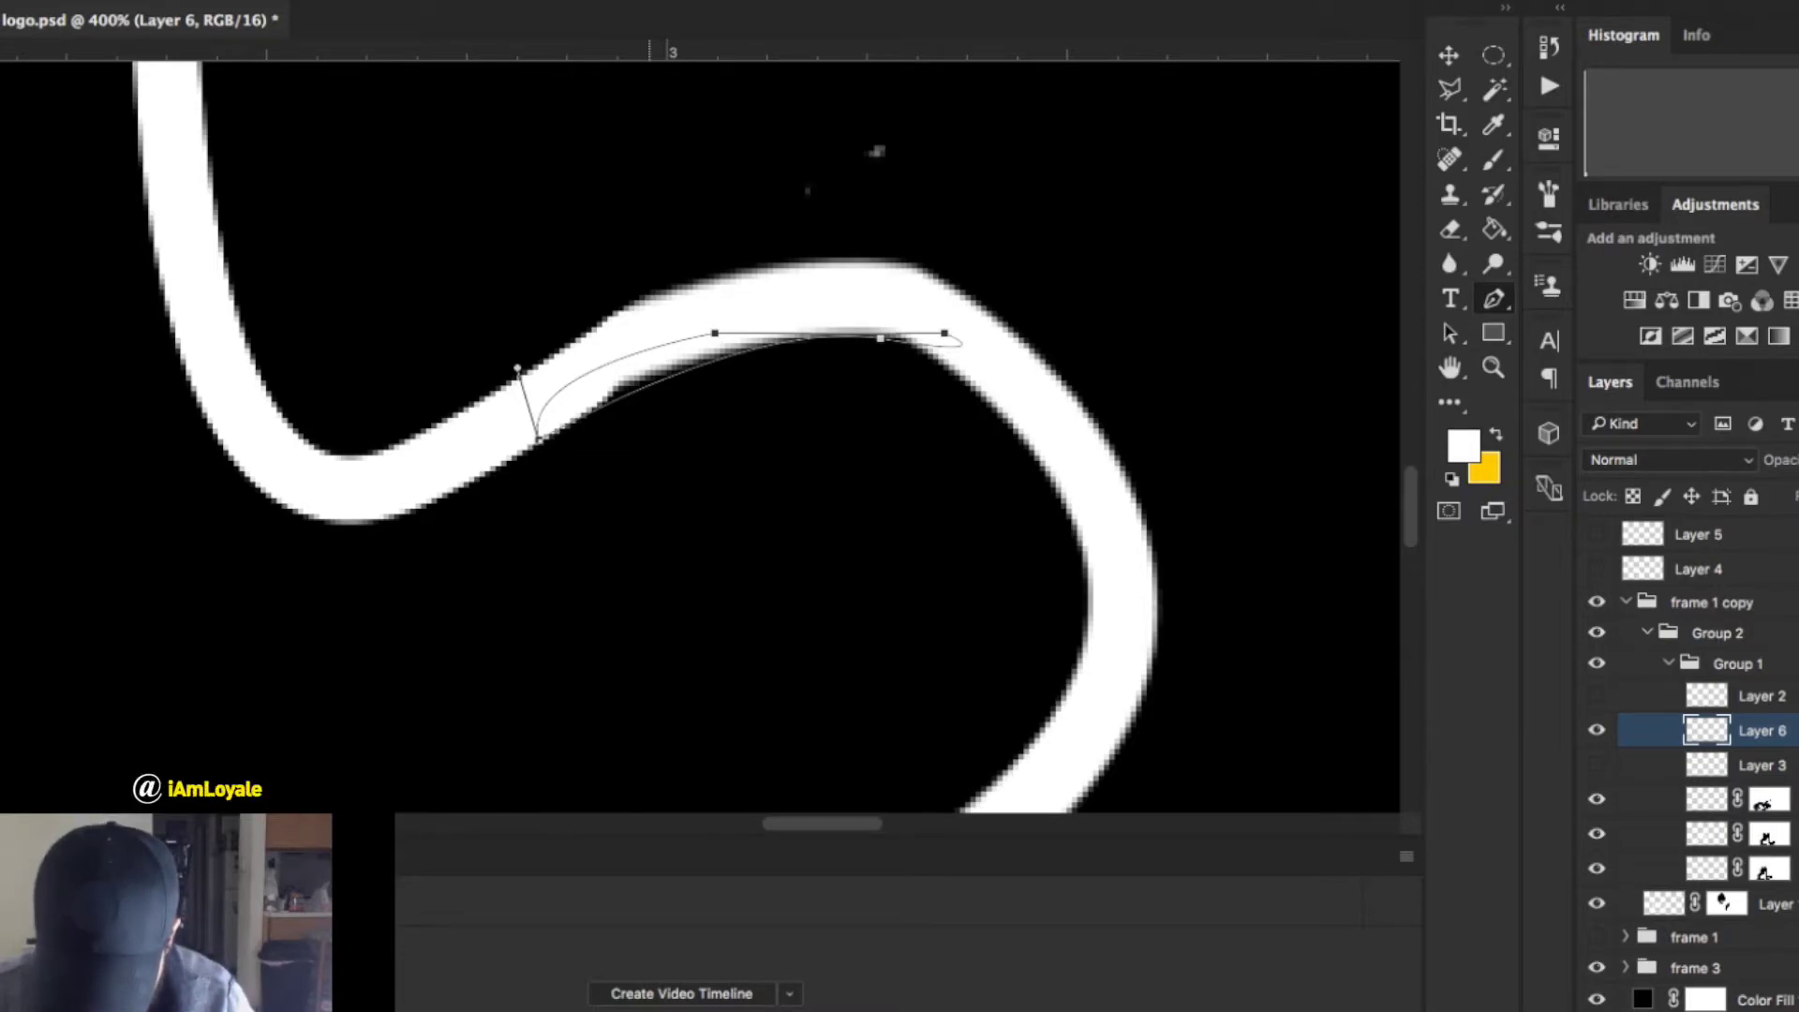
Turn the path into a selection, fill it with white on Layer 6 to smooth the thumb's upper joint, and deselect.
key(ctrl+Return)
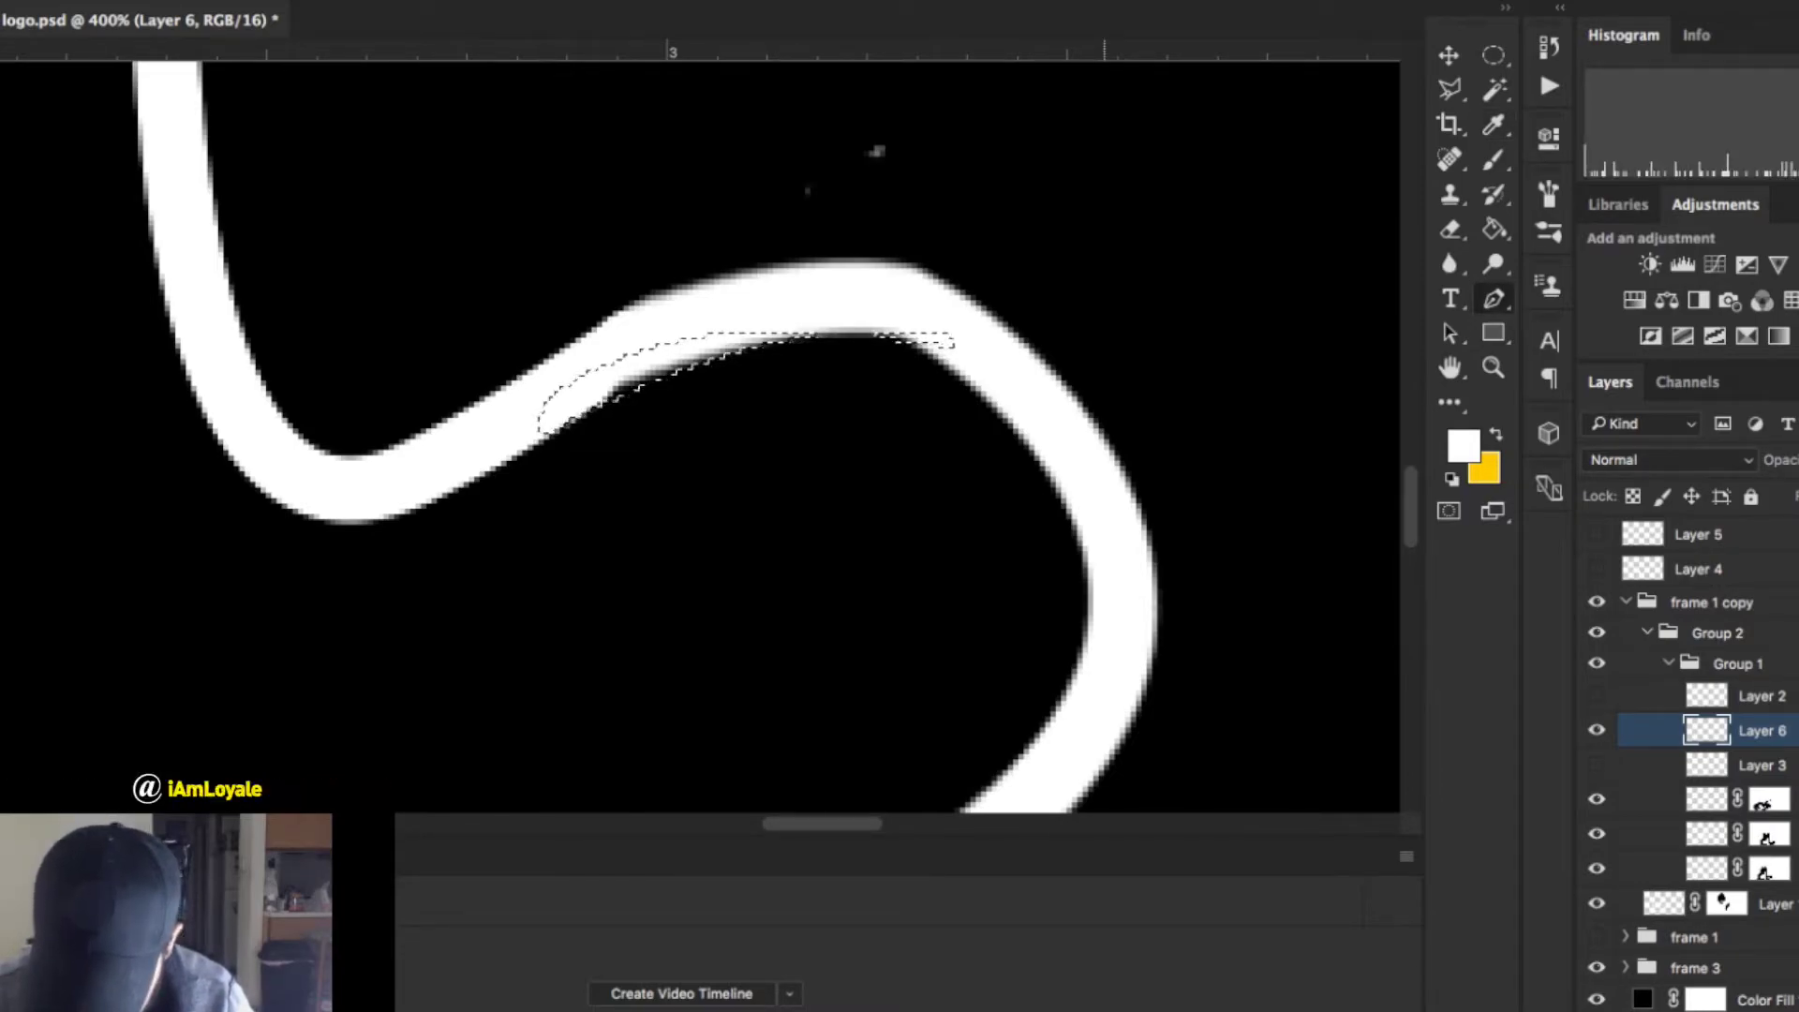
key(g)
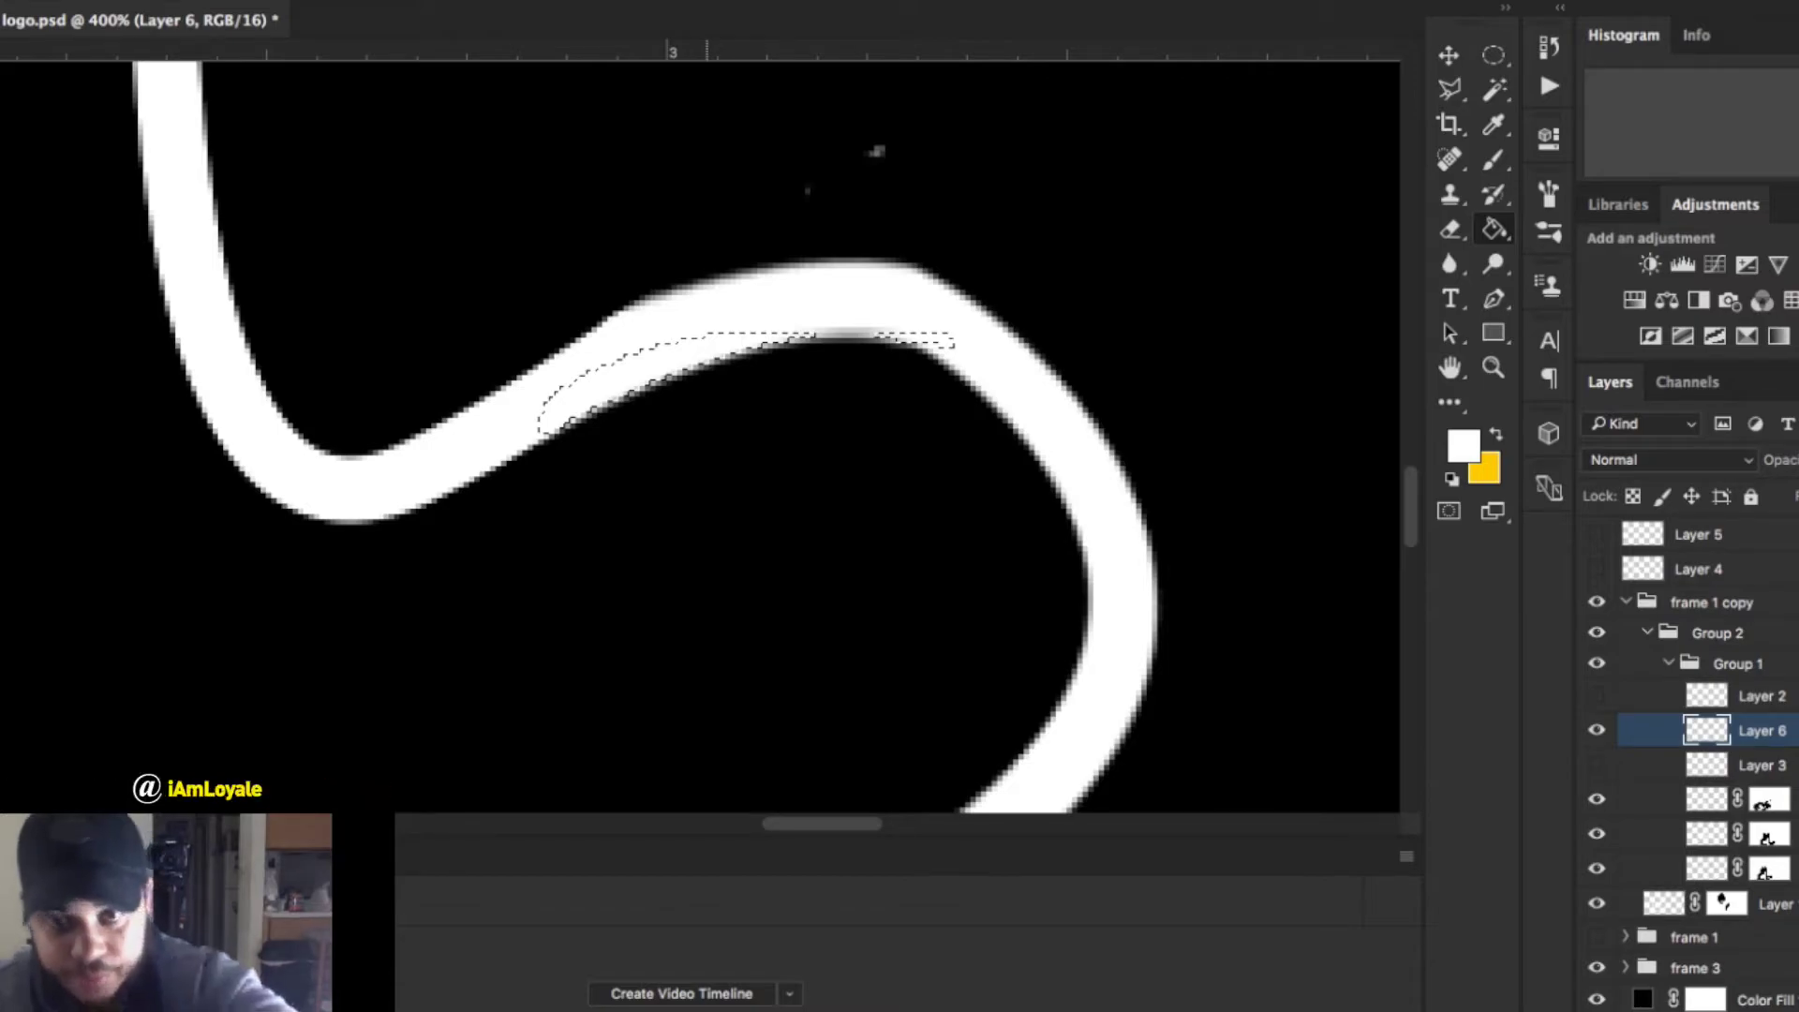
key(ctrl+d)
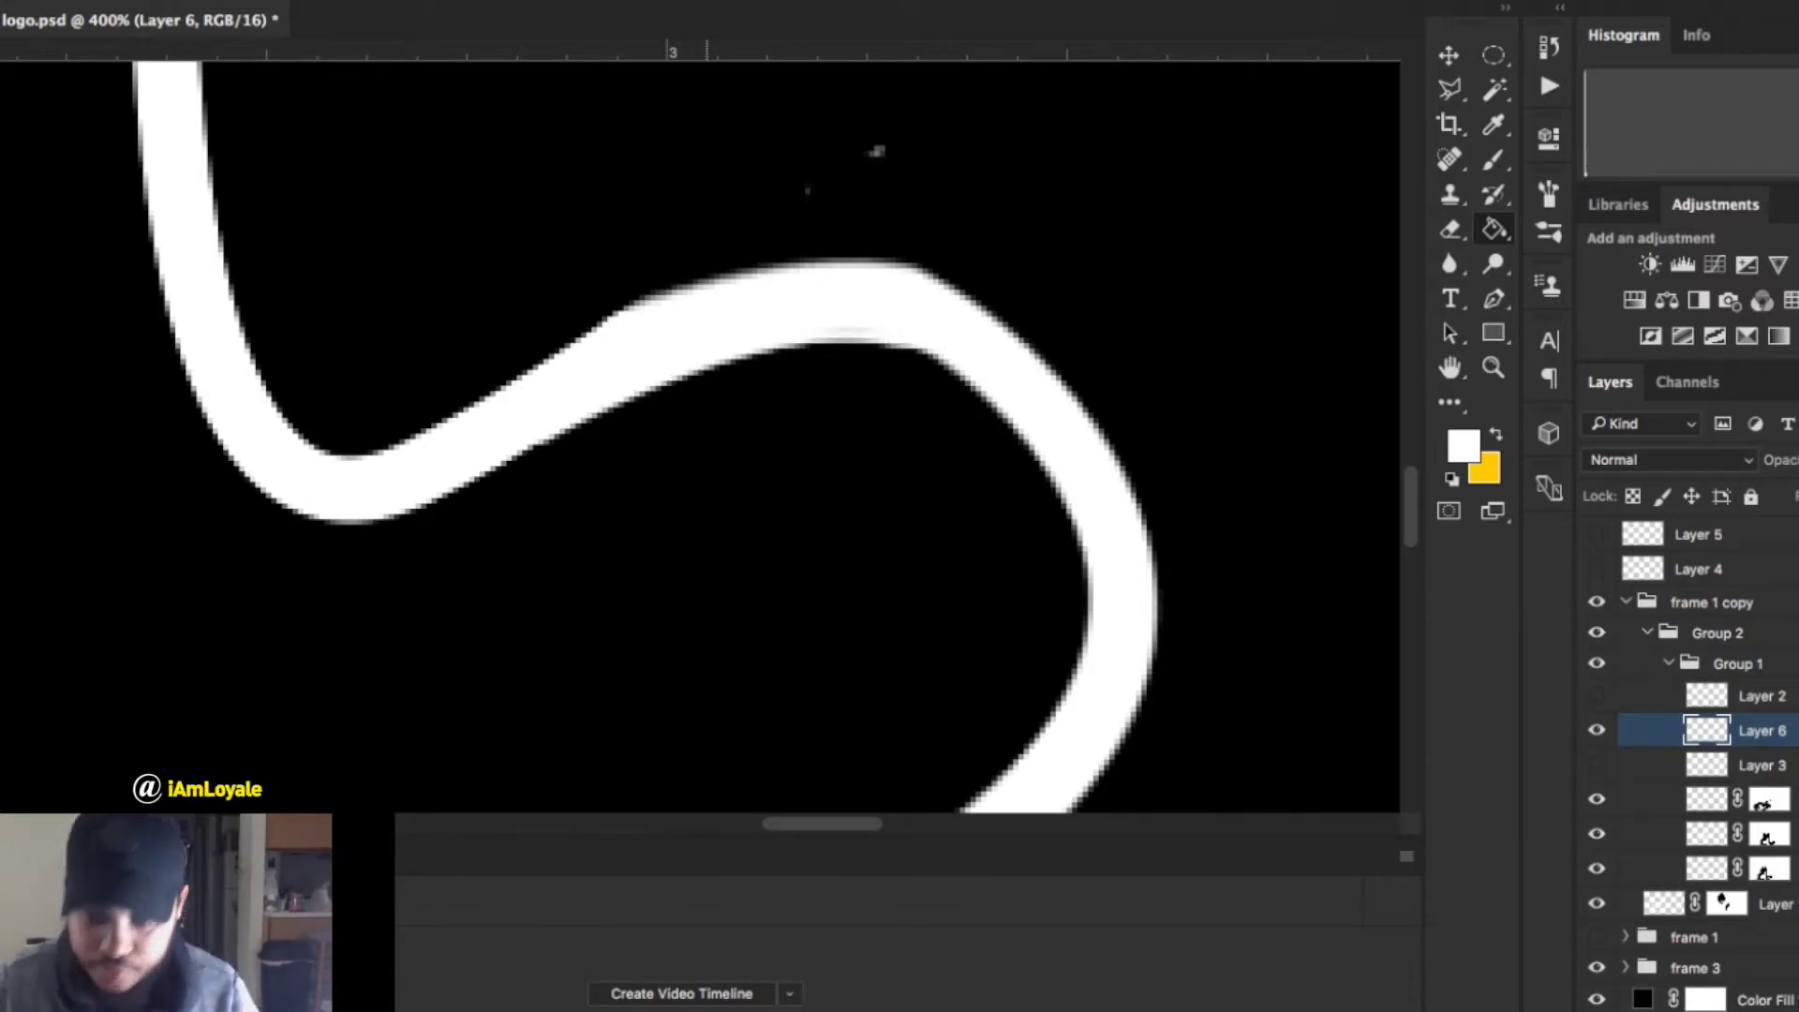
key(super+minus)
key(super+minus)
key(super+minus)
key(super+minus)
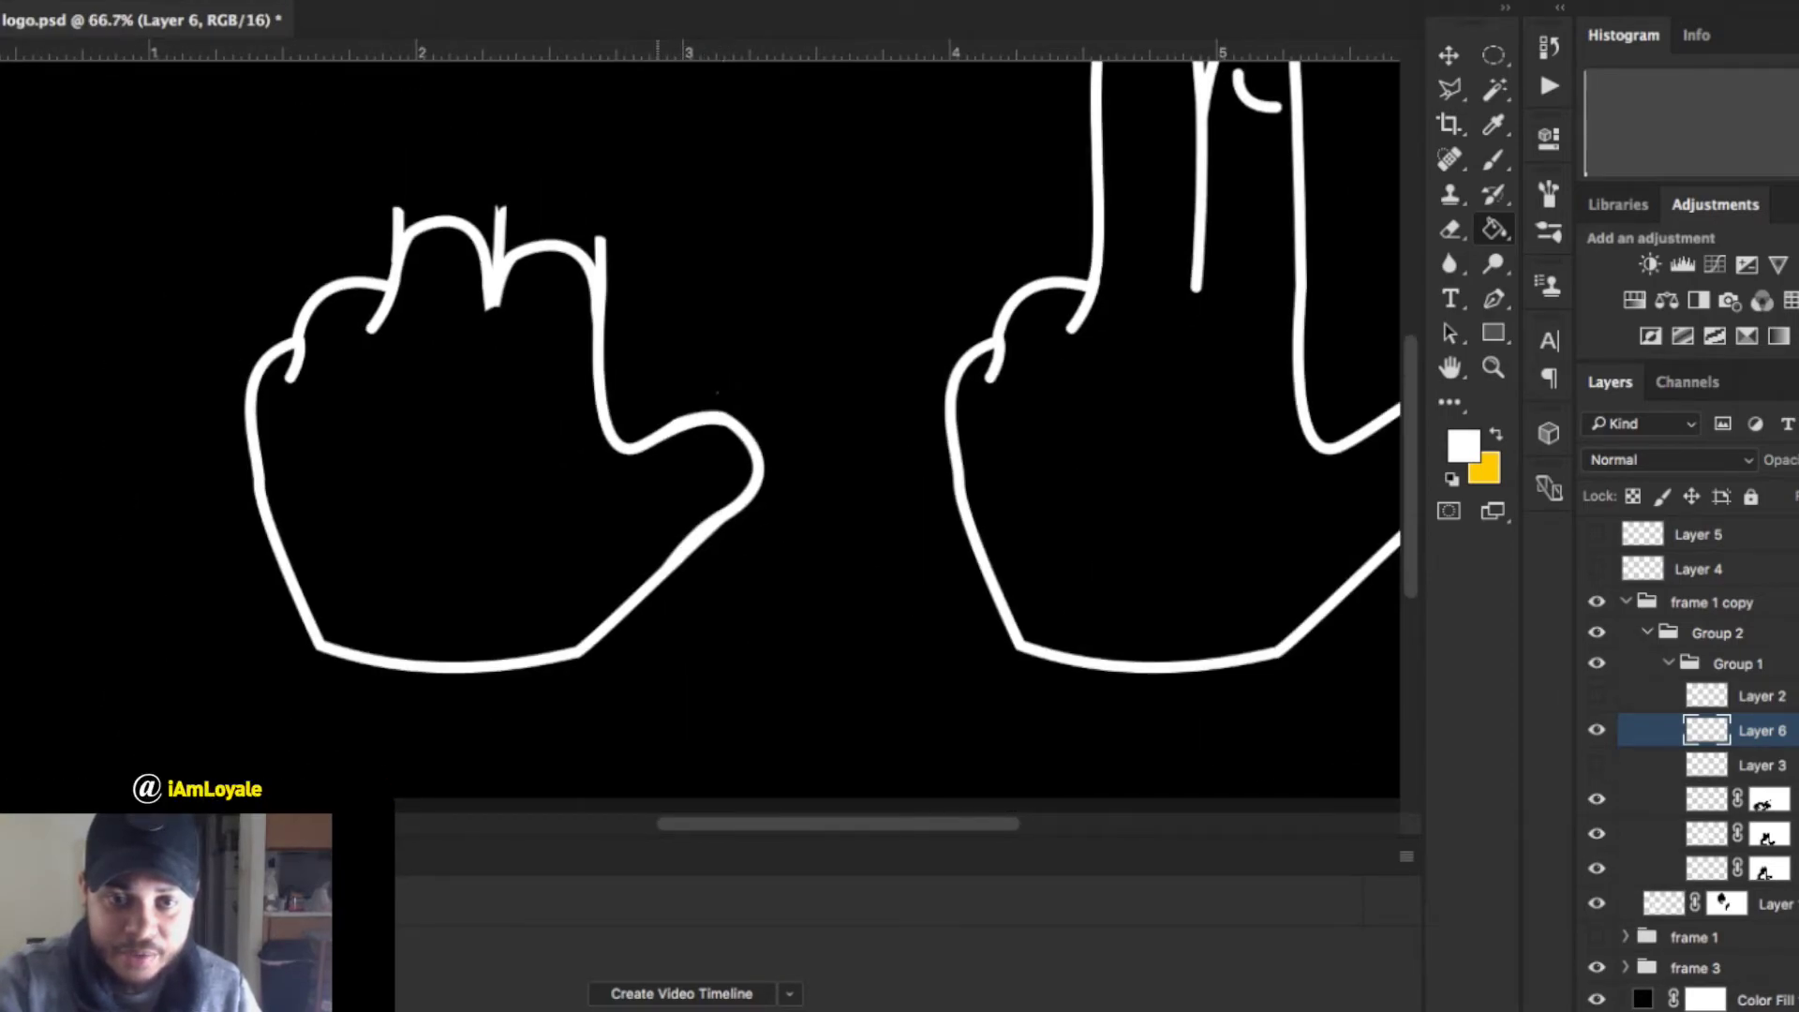
scroll(700, 431, up, 5)
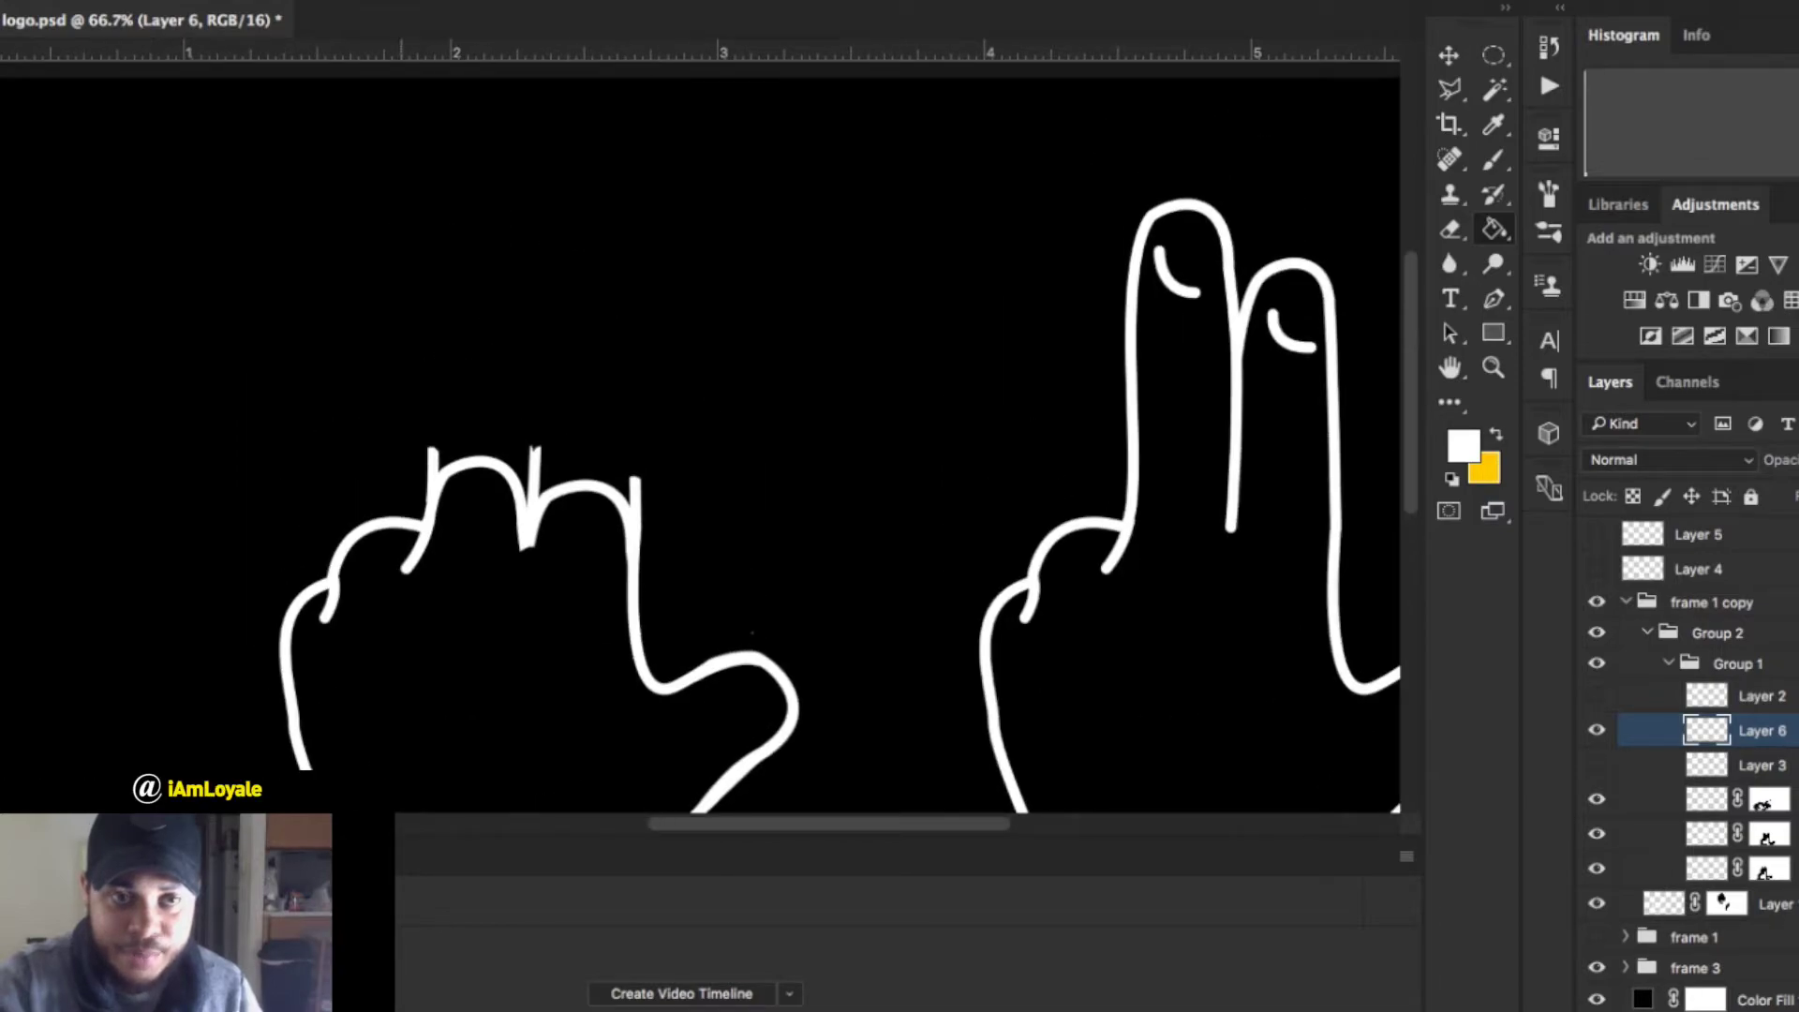
key(v)
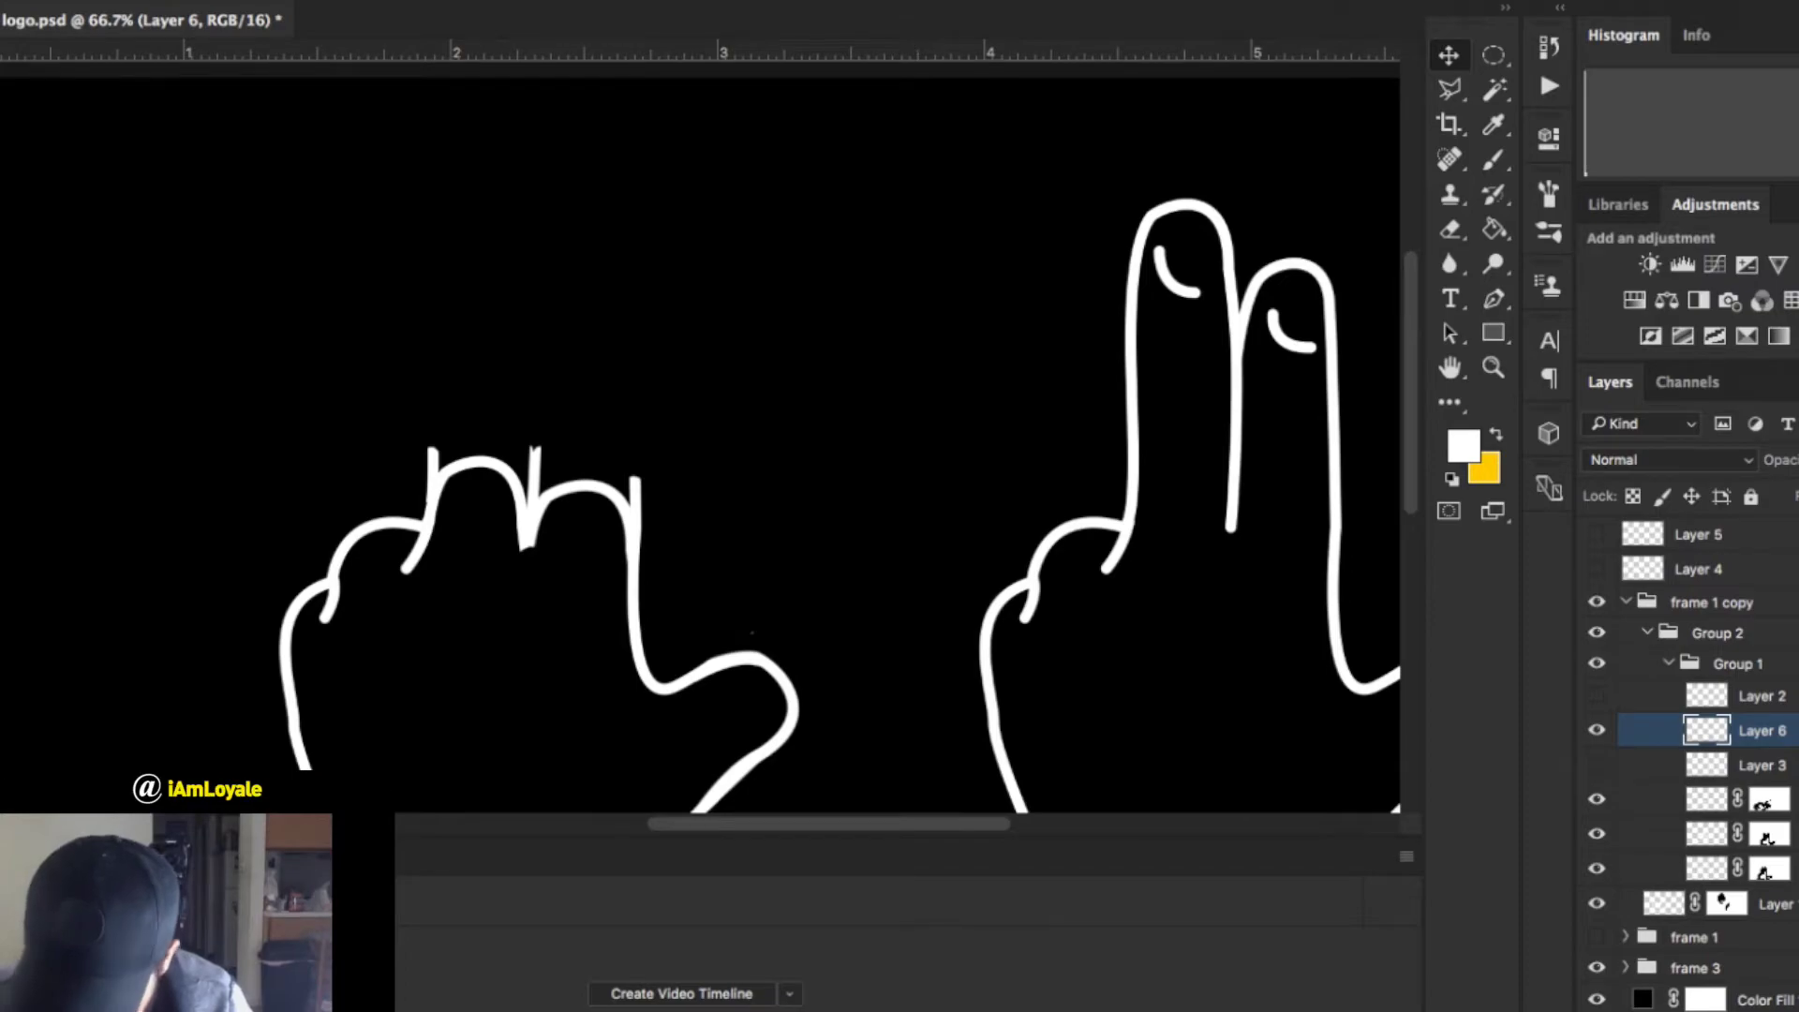
click(1706, 798)
drag(506, 656, 507, 615)
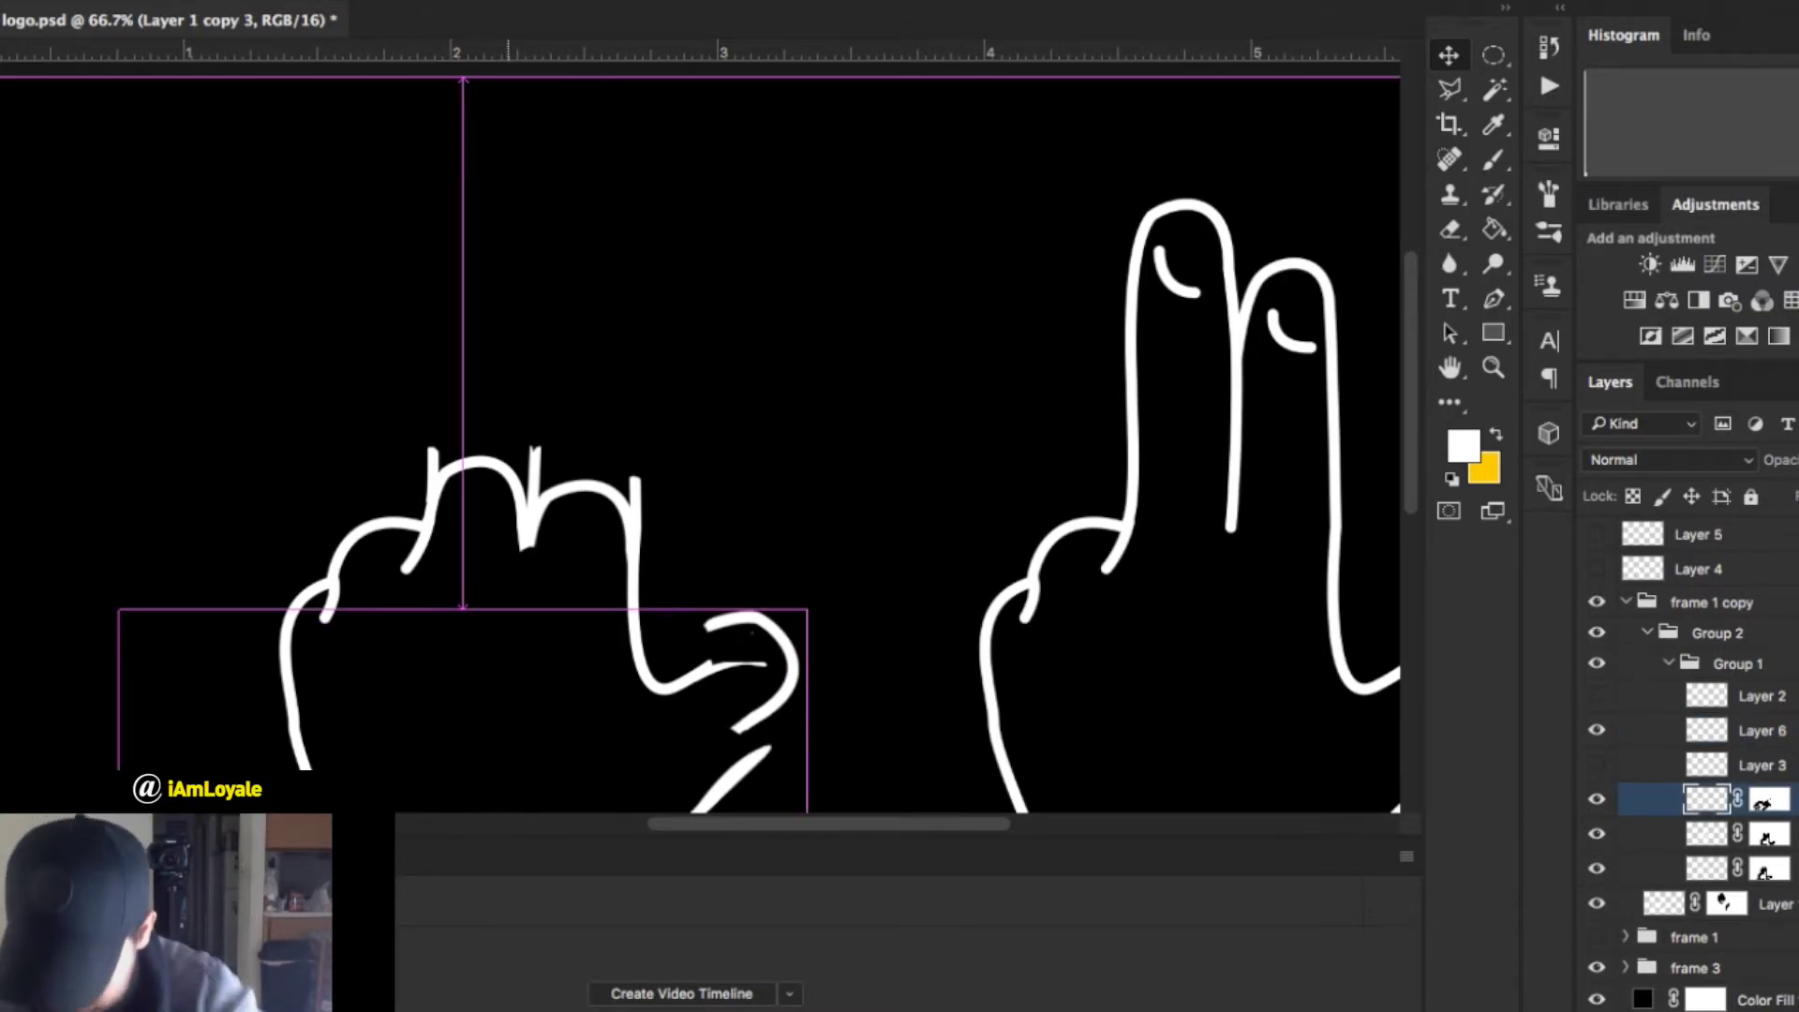
key(super+z)
Move the index fingertip layer, Layer 1 copy 2, up until its ends overlap the lengthened finger lines.
click(1706, 833)
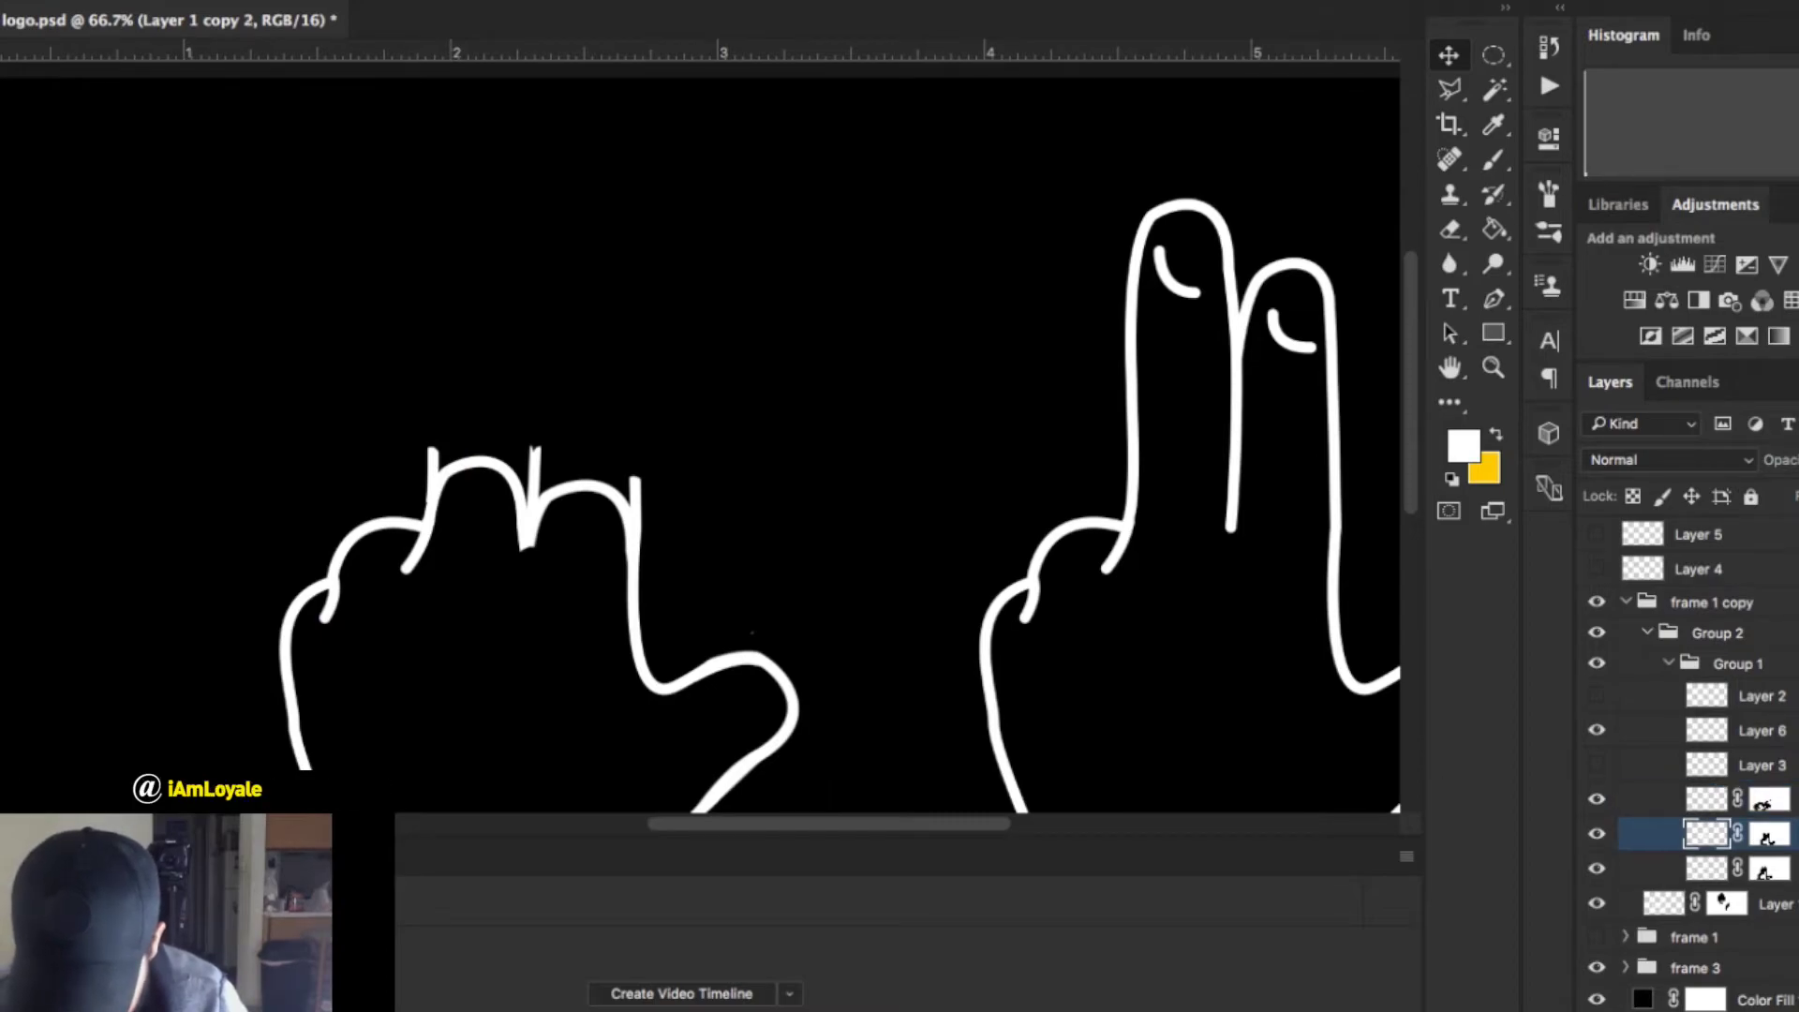
drag(599, 488, 606, 402)
key(Up)
key(Up)
key(Up)
key(Up)
key(Up)
key(Up)
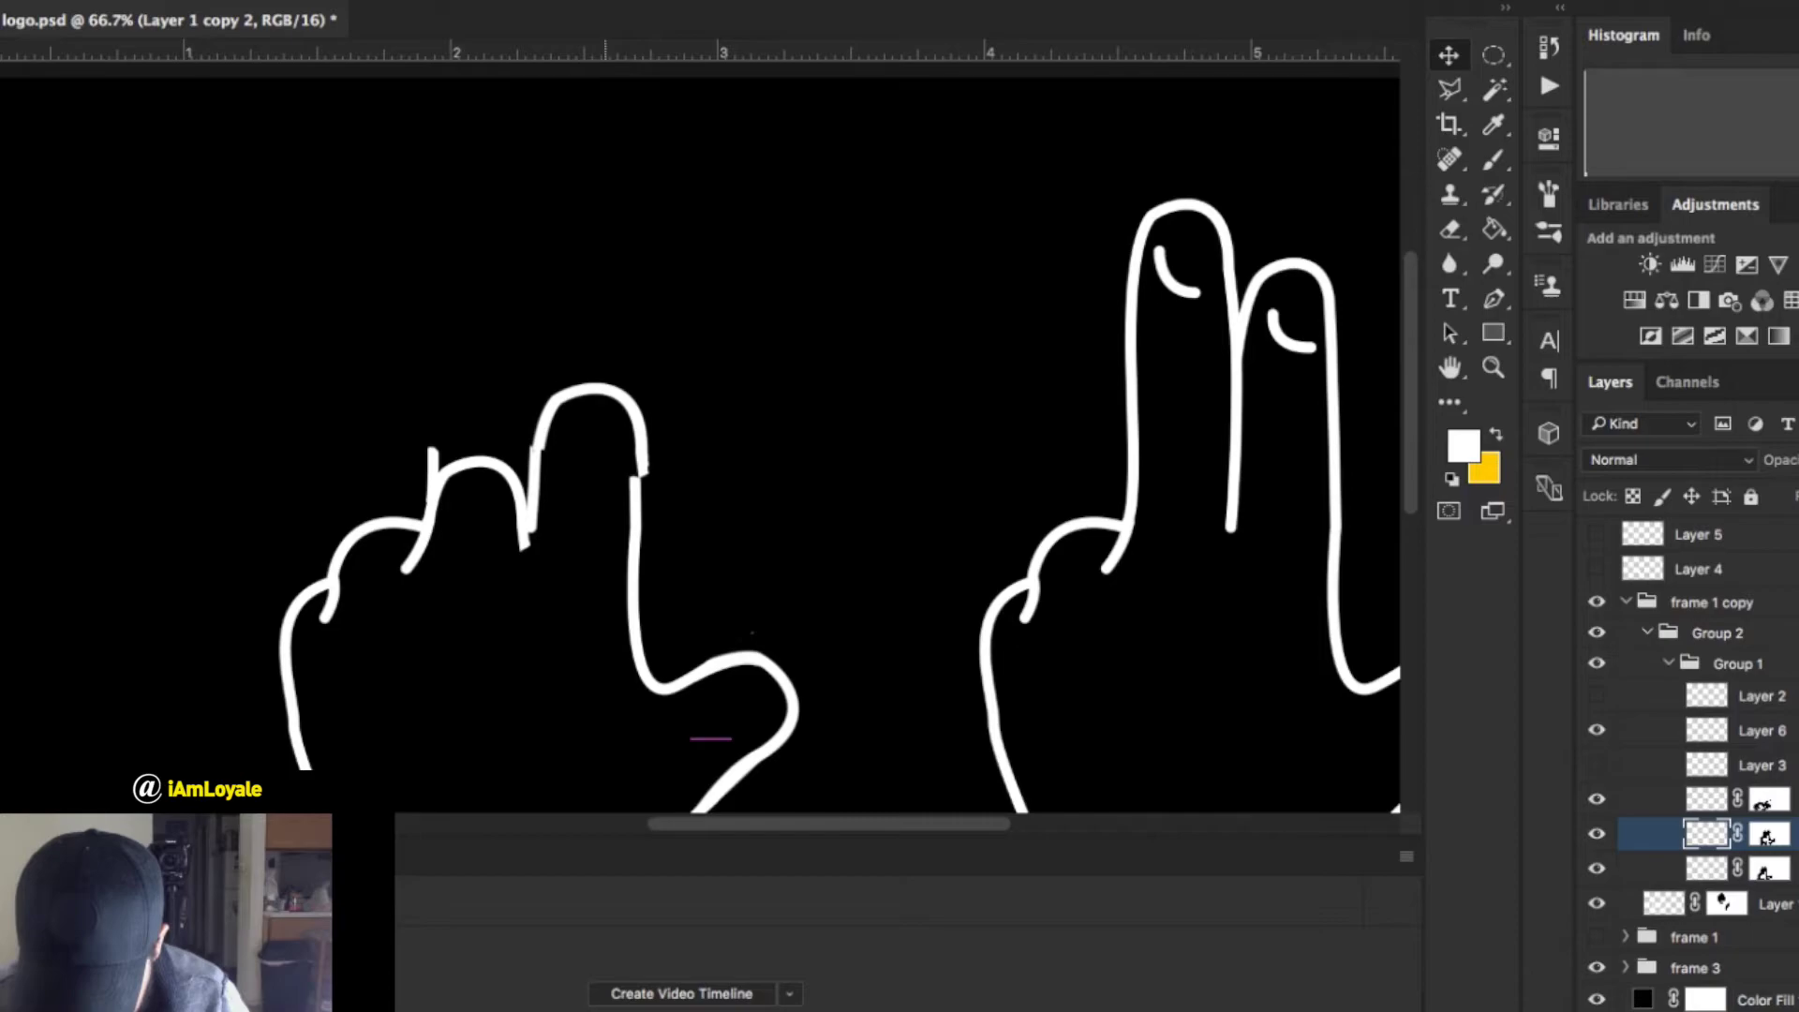
key(Down)
key(Down)
key(Down)
key(Down)
key(Down)
key(Down)
key(Down)
key(Down)
key(Down)
key(Down)
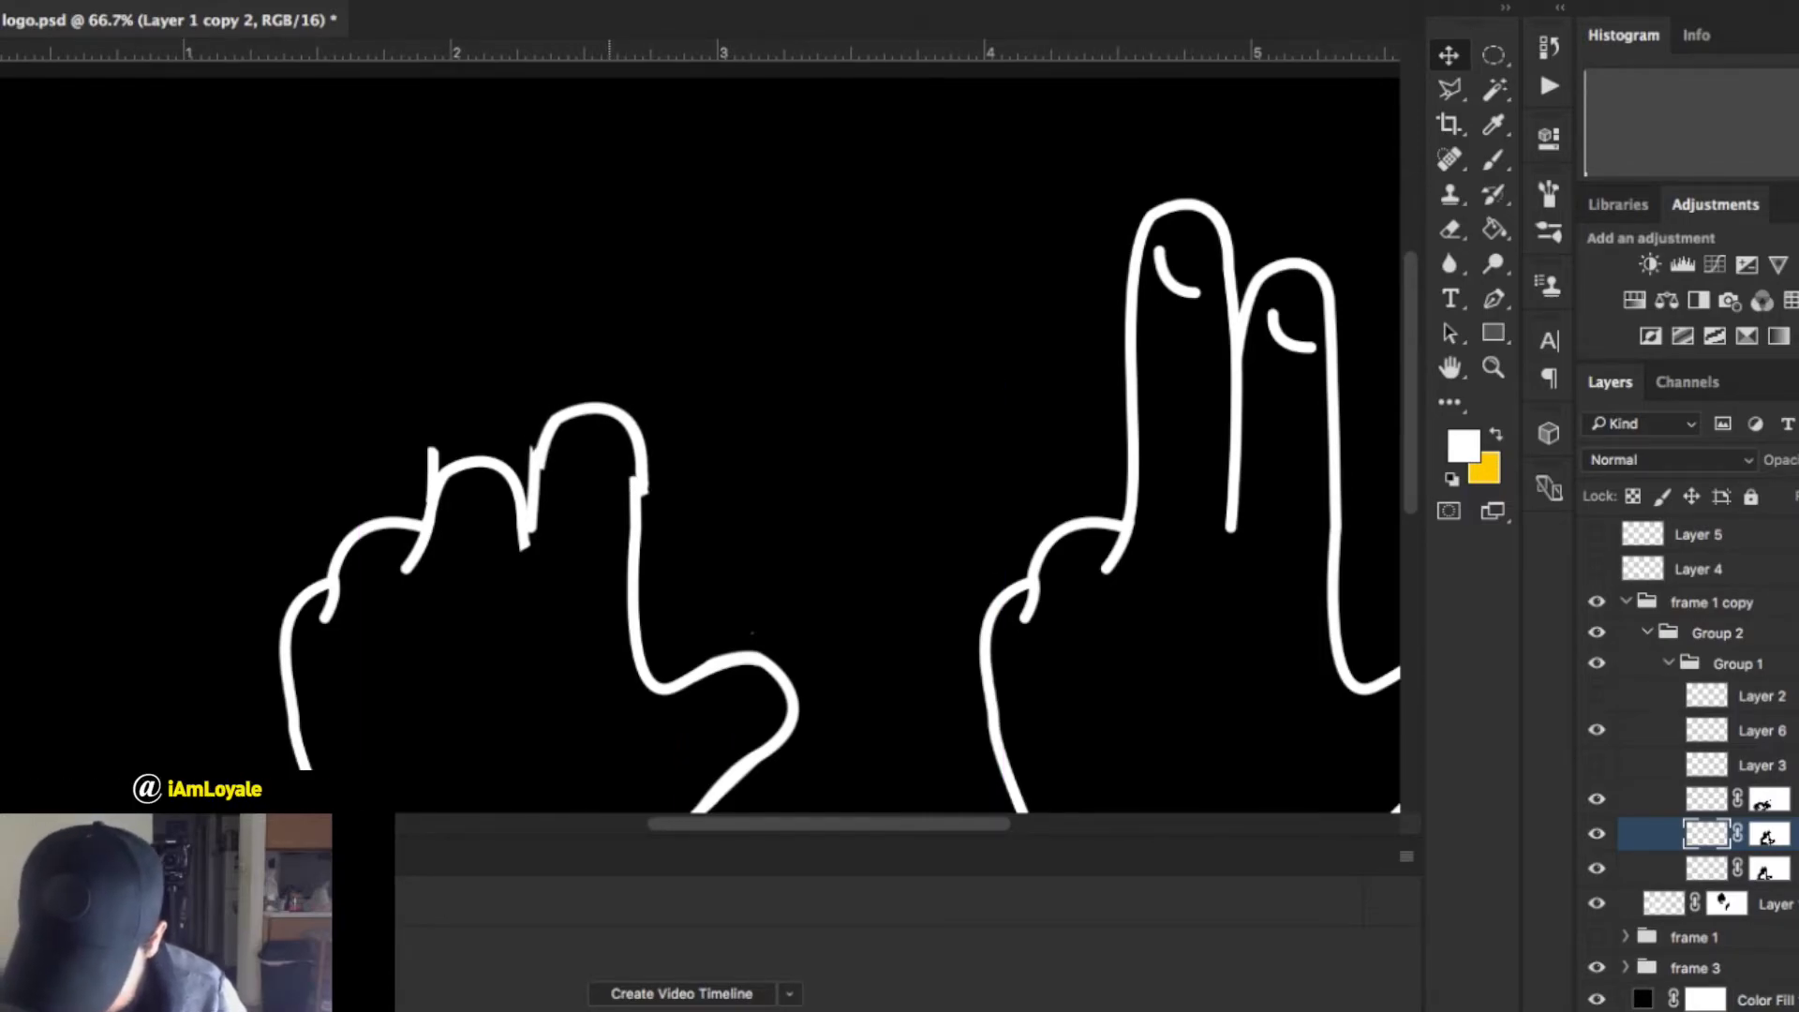
Move the middle fingertip layer, Layer 1 copy, up onto the ends of its lengthened finger lines.
key(alt+[)
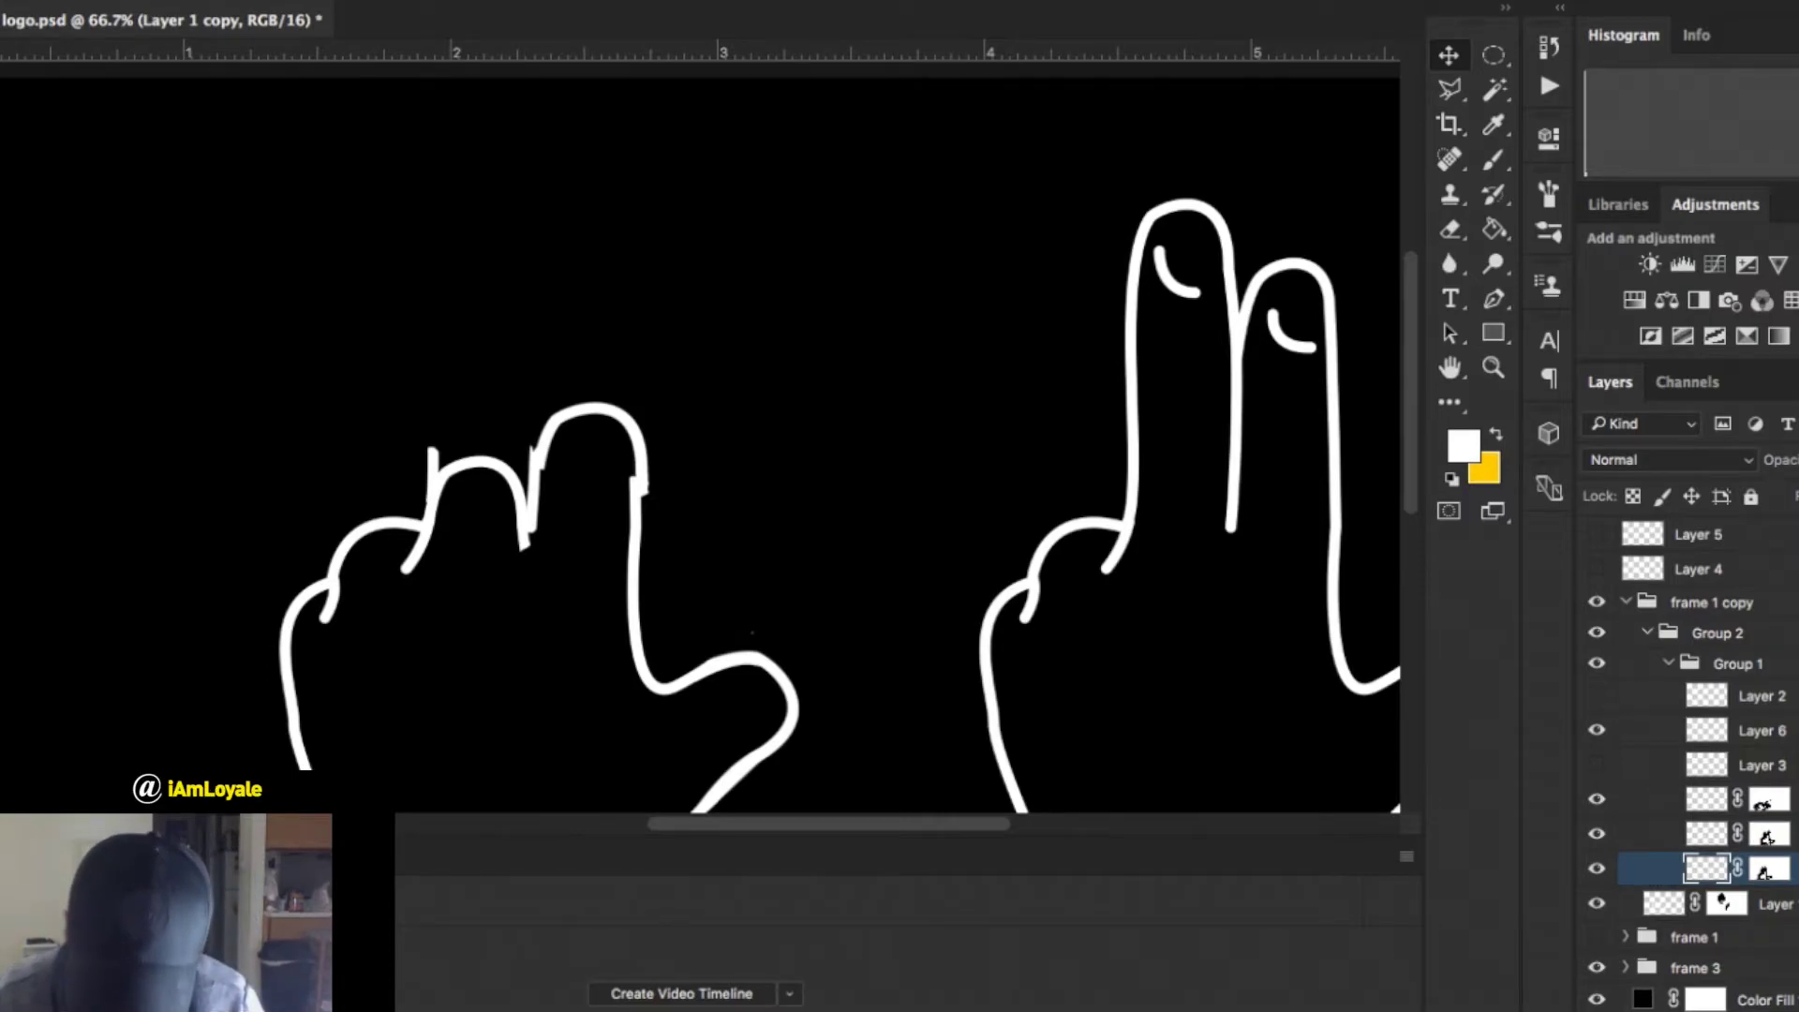
drag(497, 469, 504, 394)
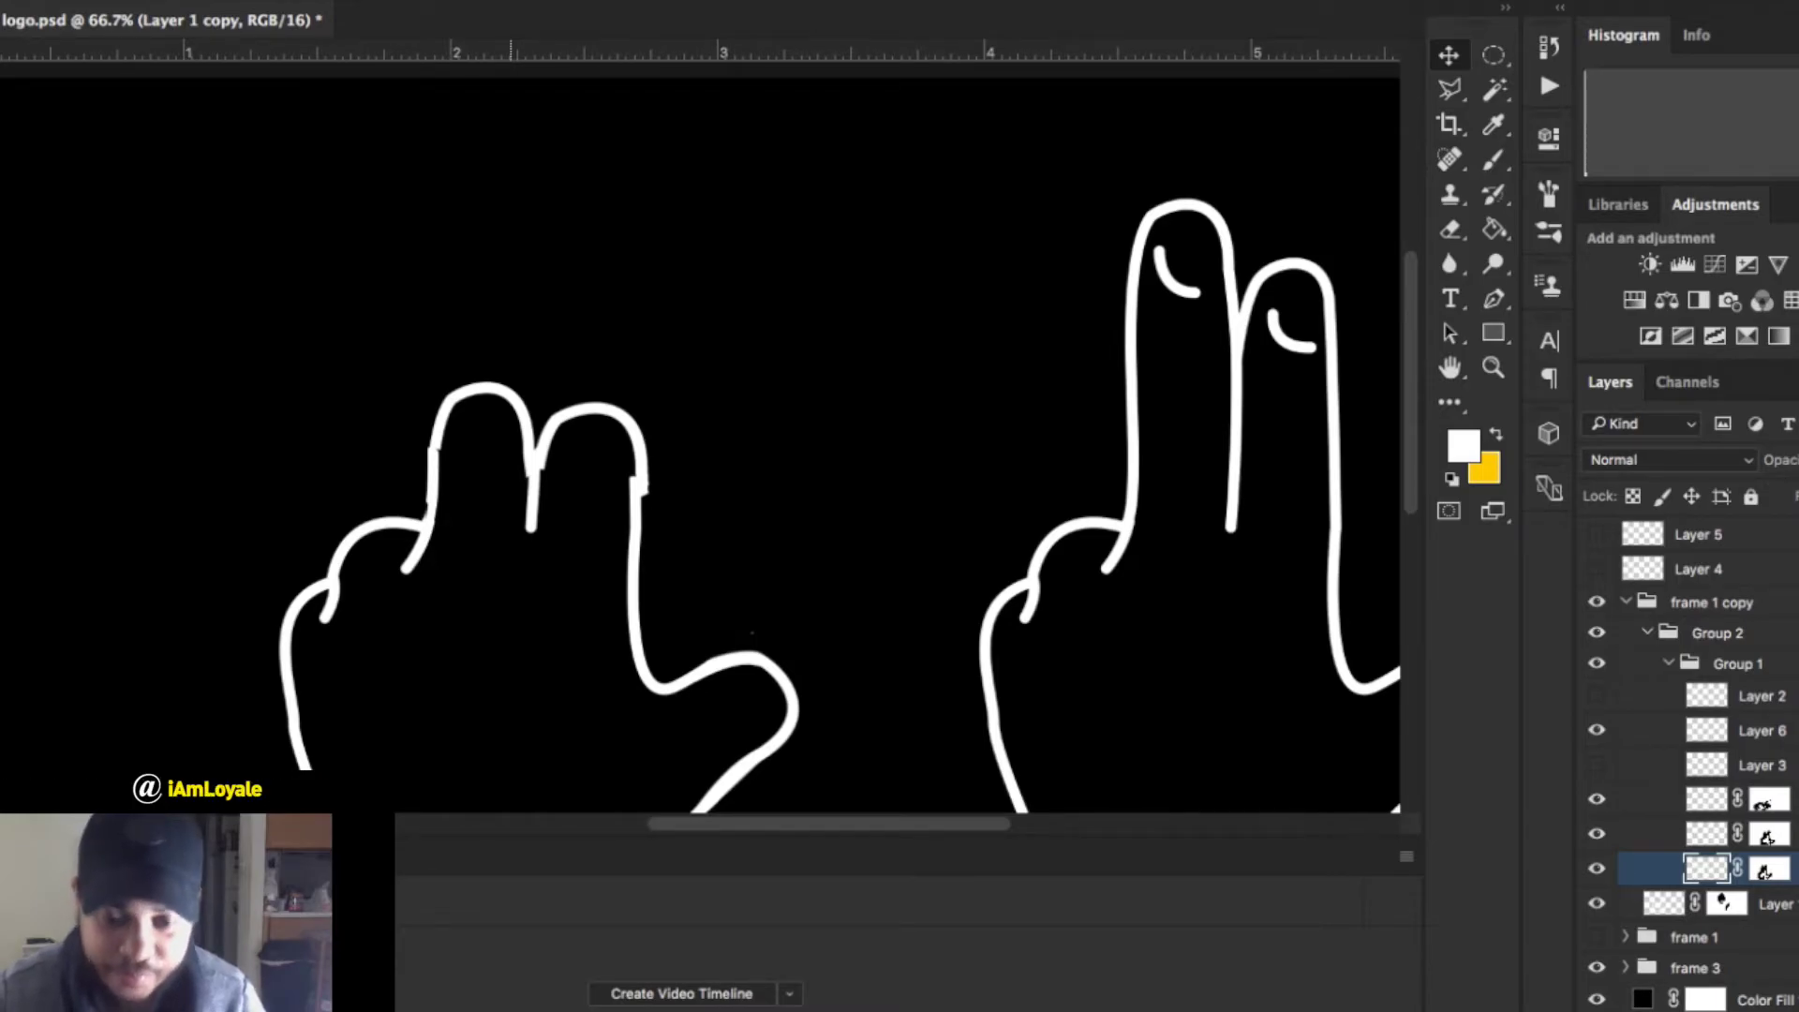
Transform the middle fingertip layer, Layer 1 copy, narrowing it slightly from both sides and shifting it toward the finger's outer line.
key(ctrl+t)
key(ctrl+plus)
key(ctrl+plus)
key(ctrl+plus)
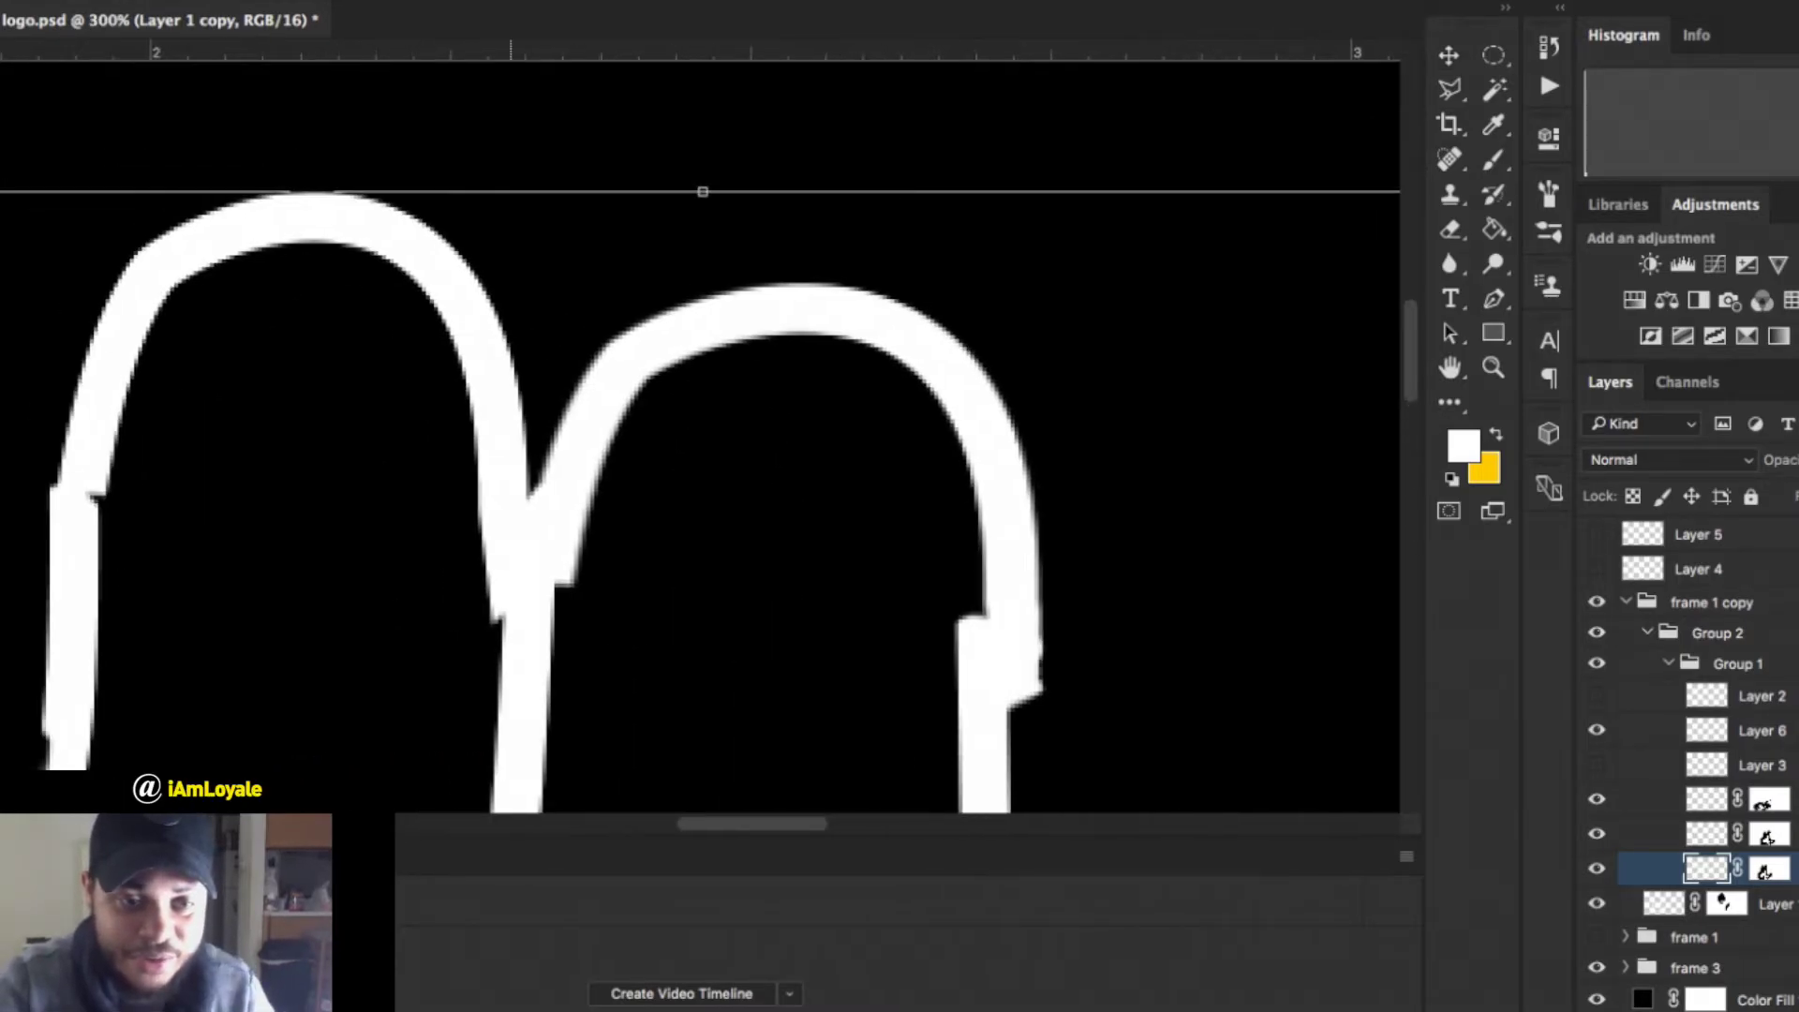
scroll(700, 437, left, 9)
scroll(700, 437, down, 6)
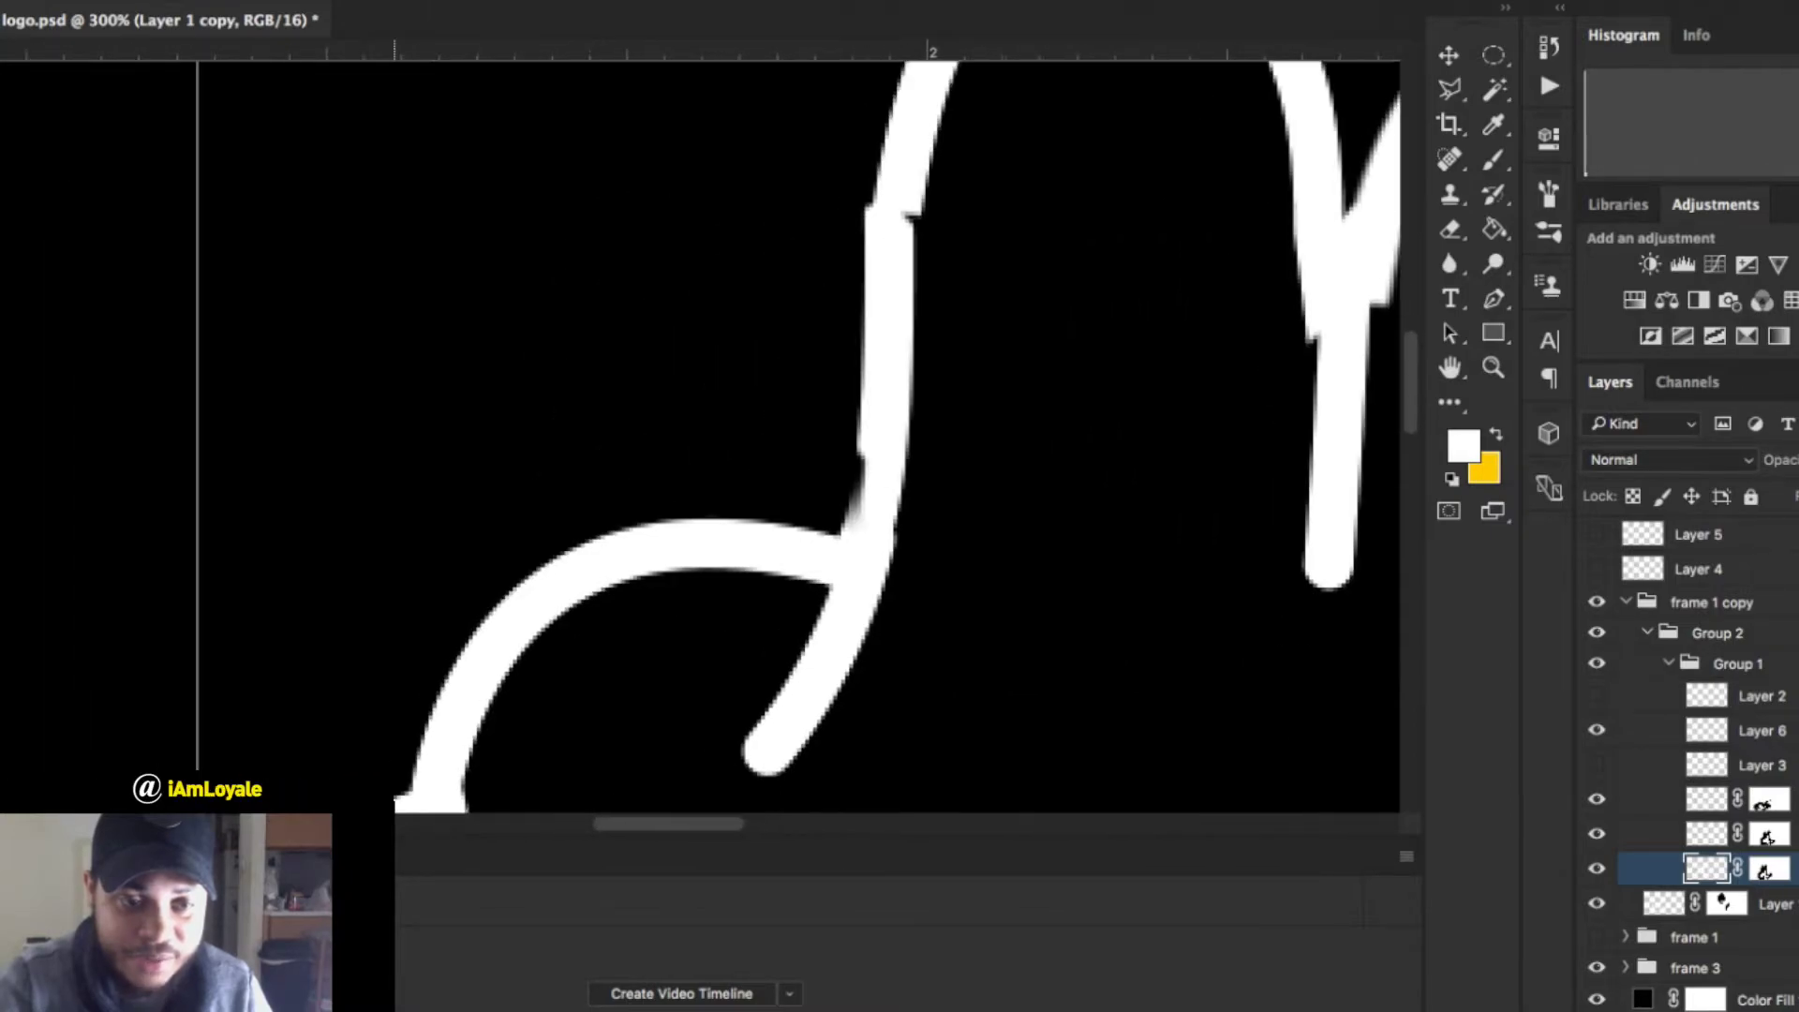
scroll(699, 436, down, 5)
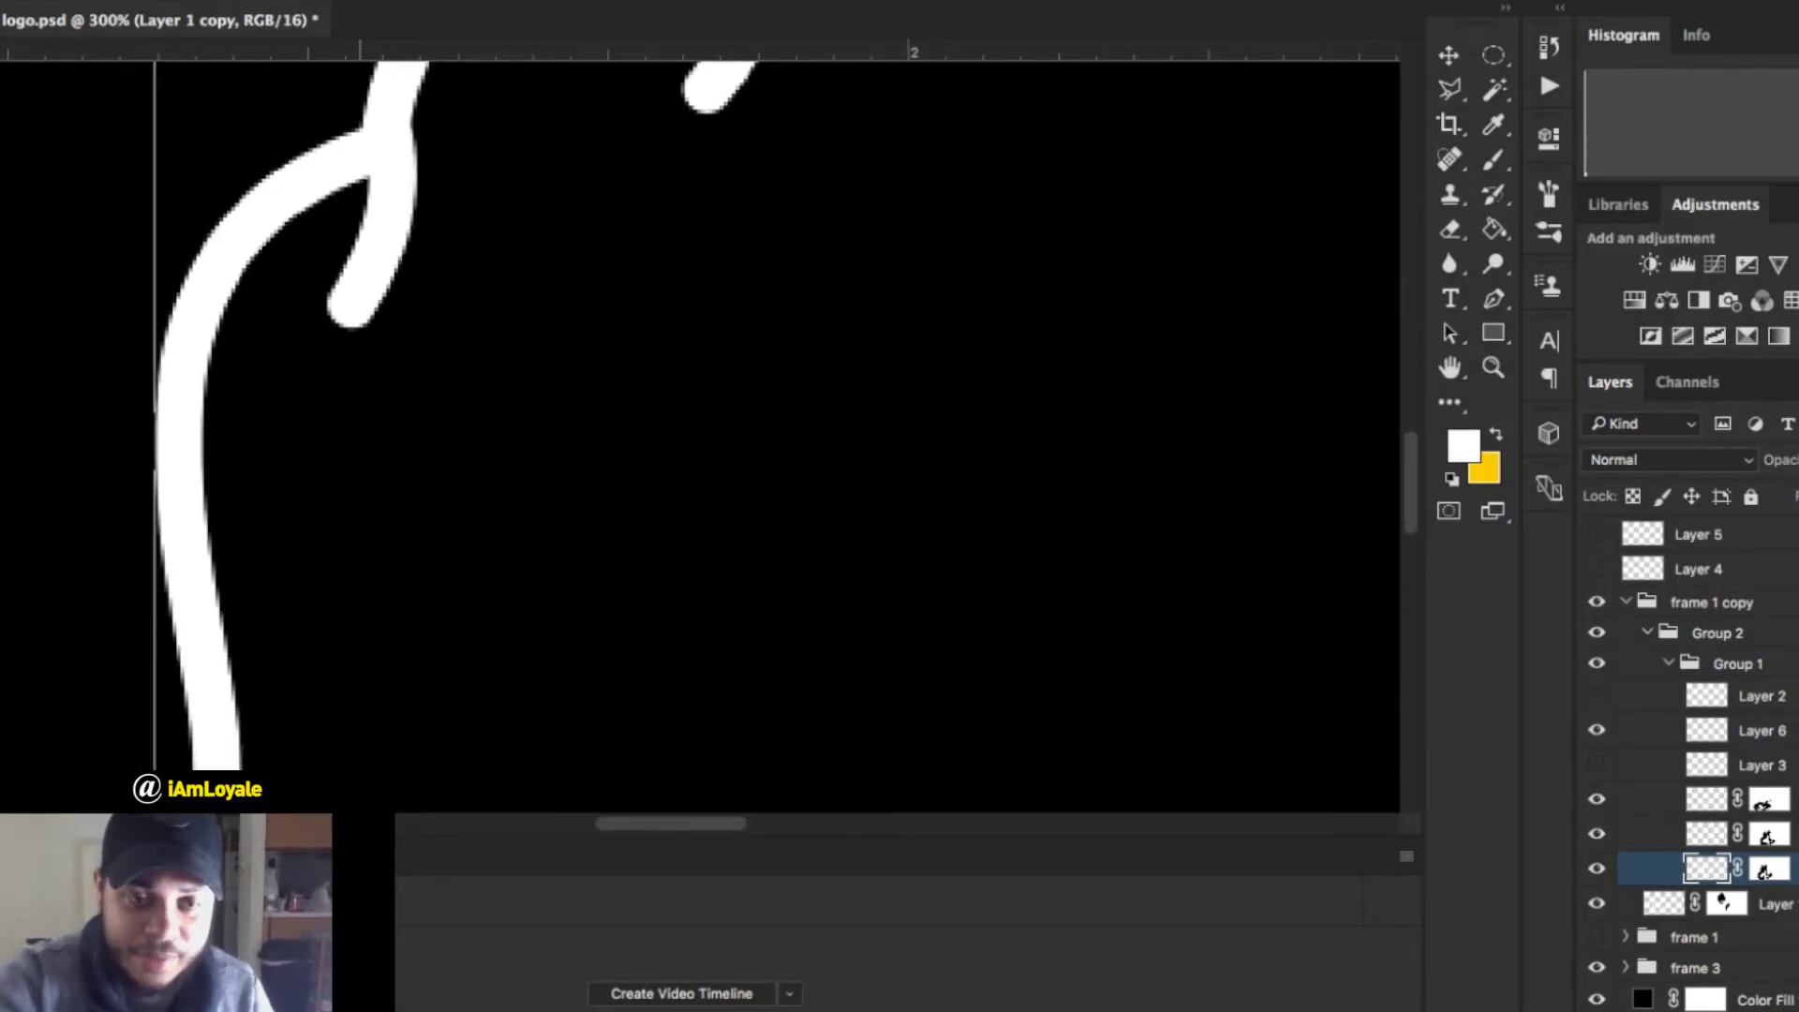
key(ctrl+minus)
key(ctrl+minus)
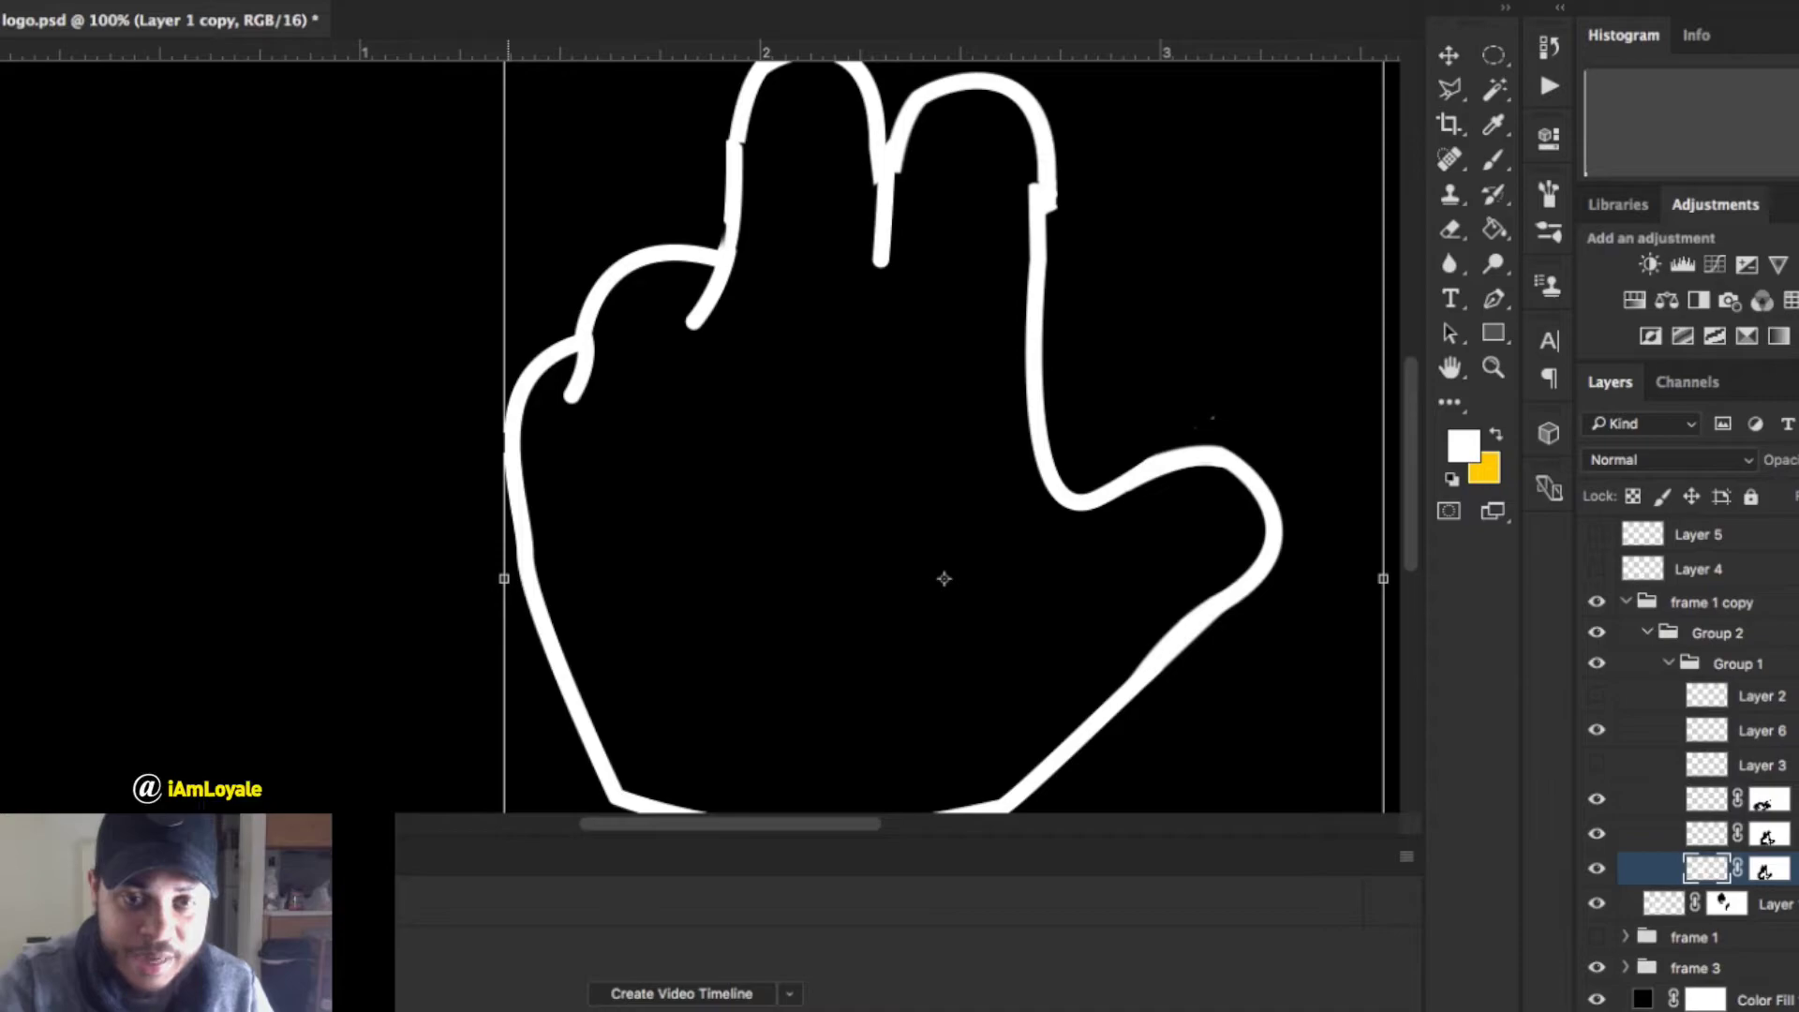
drag(504, 578, 536, 578)
drag(879, 421, 863, 421)
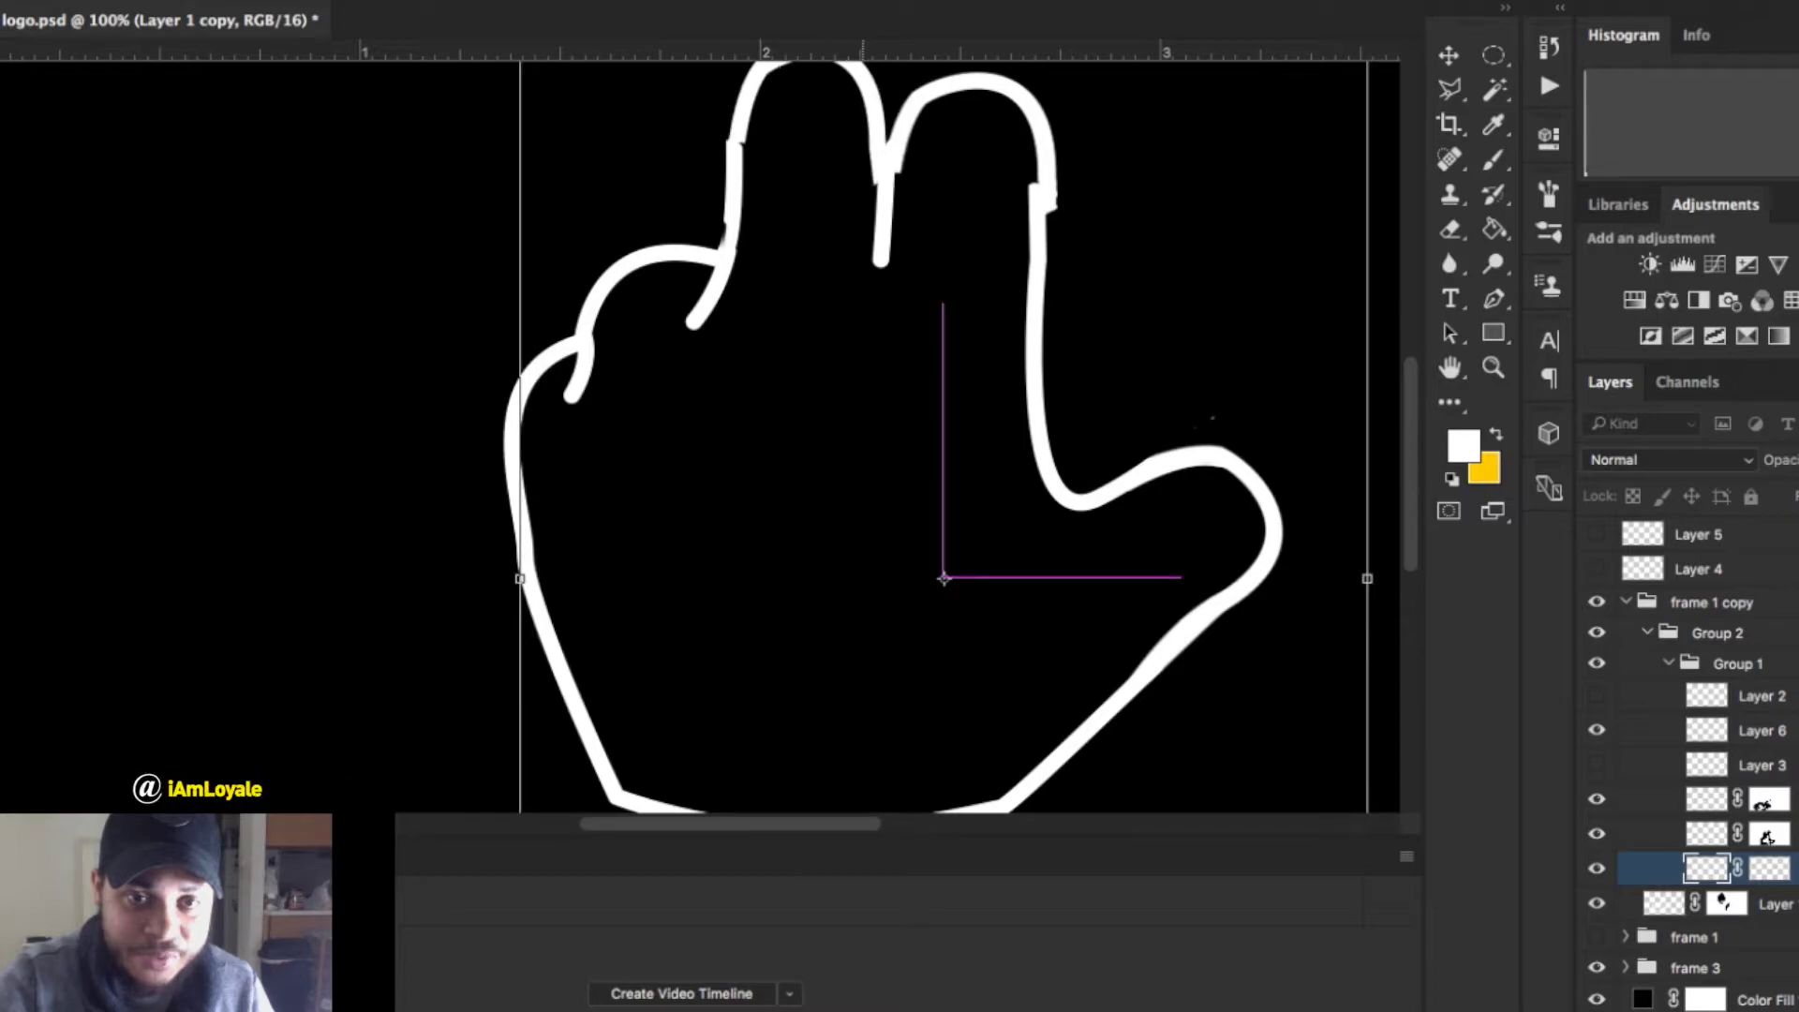
drag(944, 579, 928, 578)
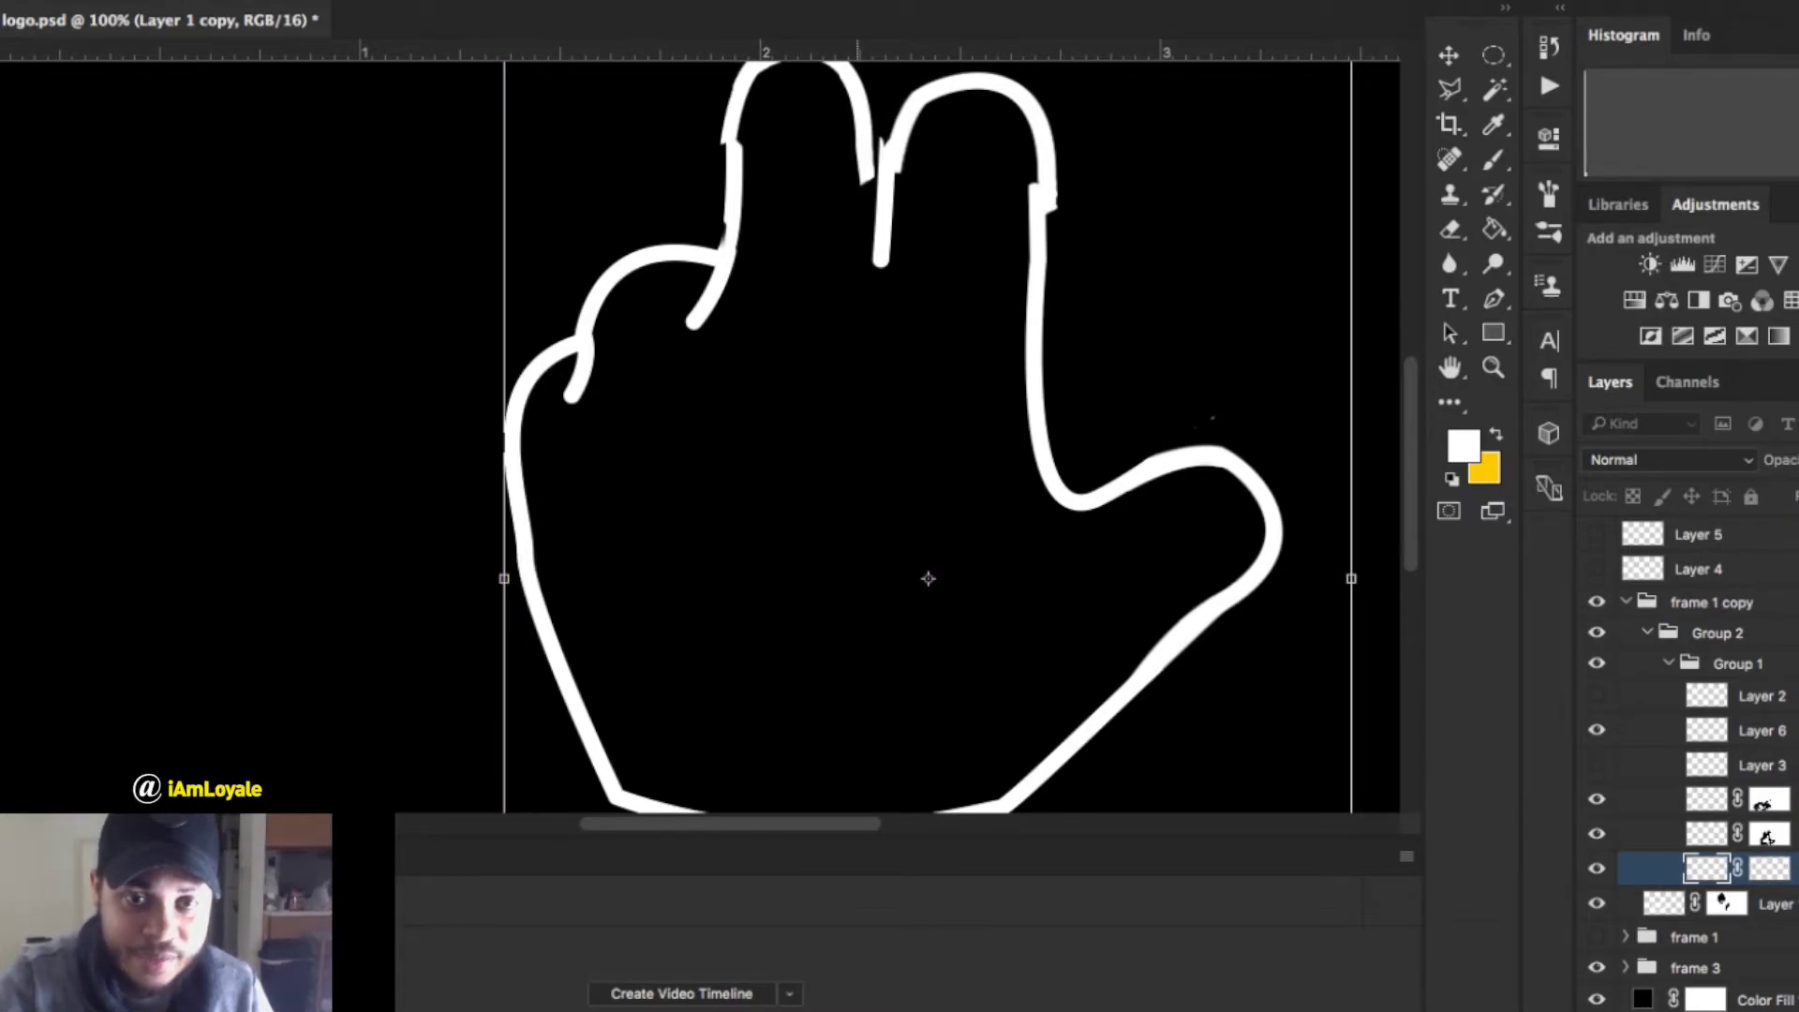
mouse_move(928, 578)
mouse_down()
mouse_move(943, 578)
mouse_move(928, 578)
mouse_up()
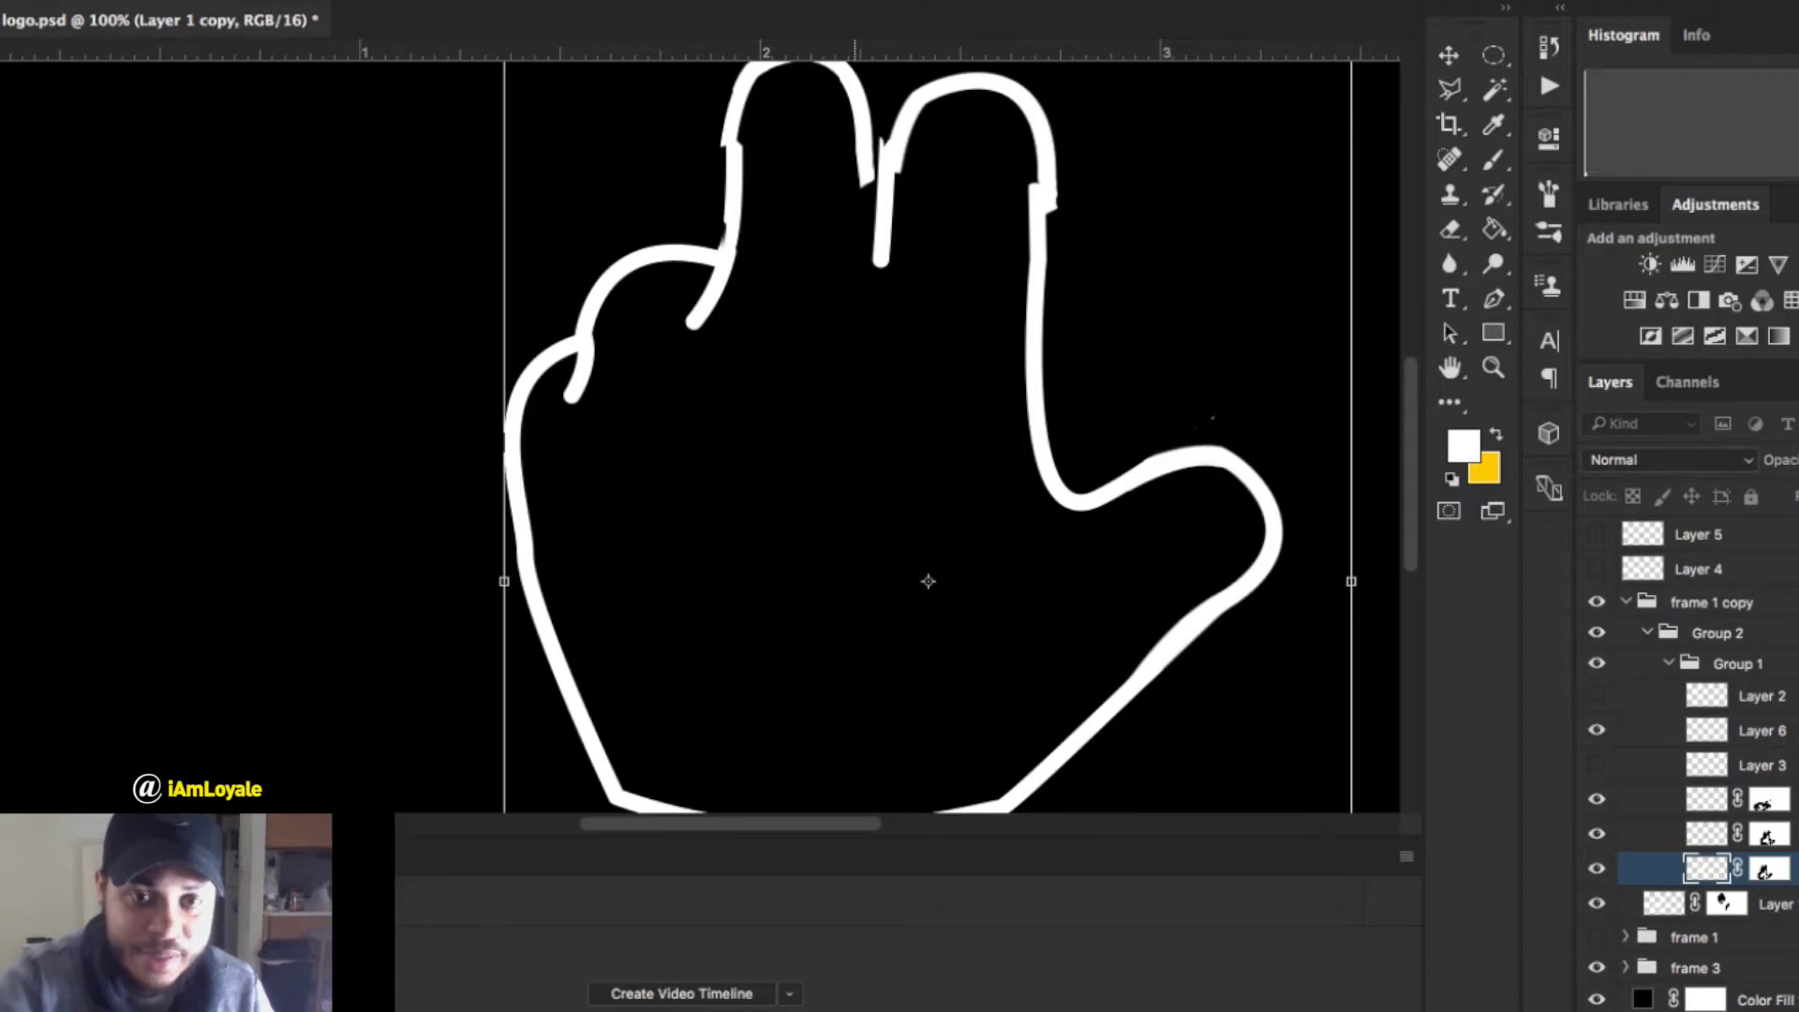
Reposition the middle fingertip lower, about level with the index fingertip, with its inner end on the line between the two fingers.
key(ctrl+minus)
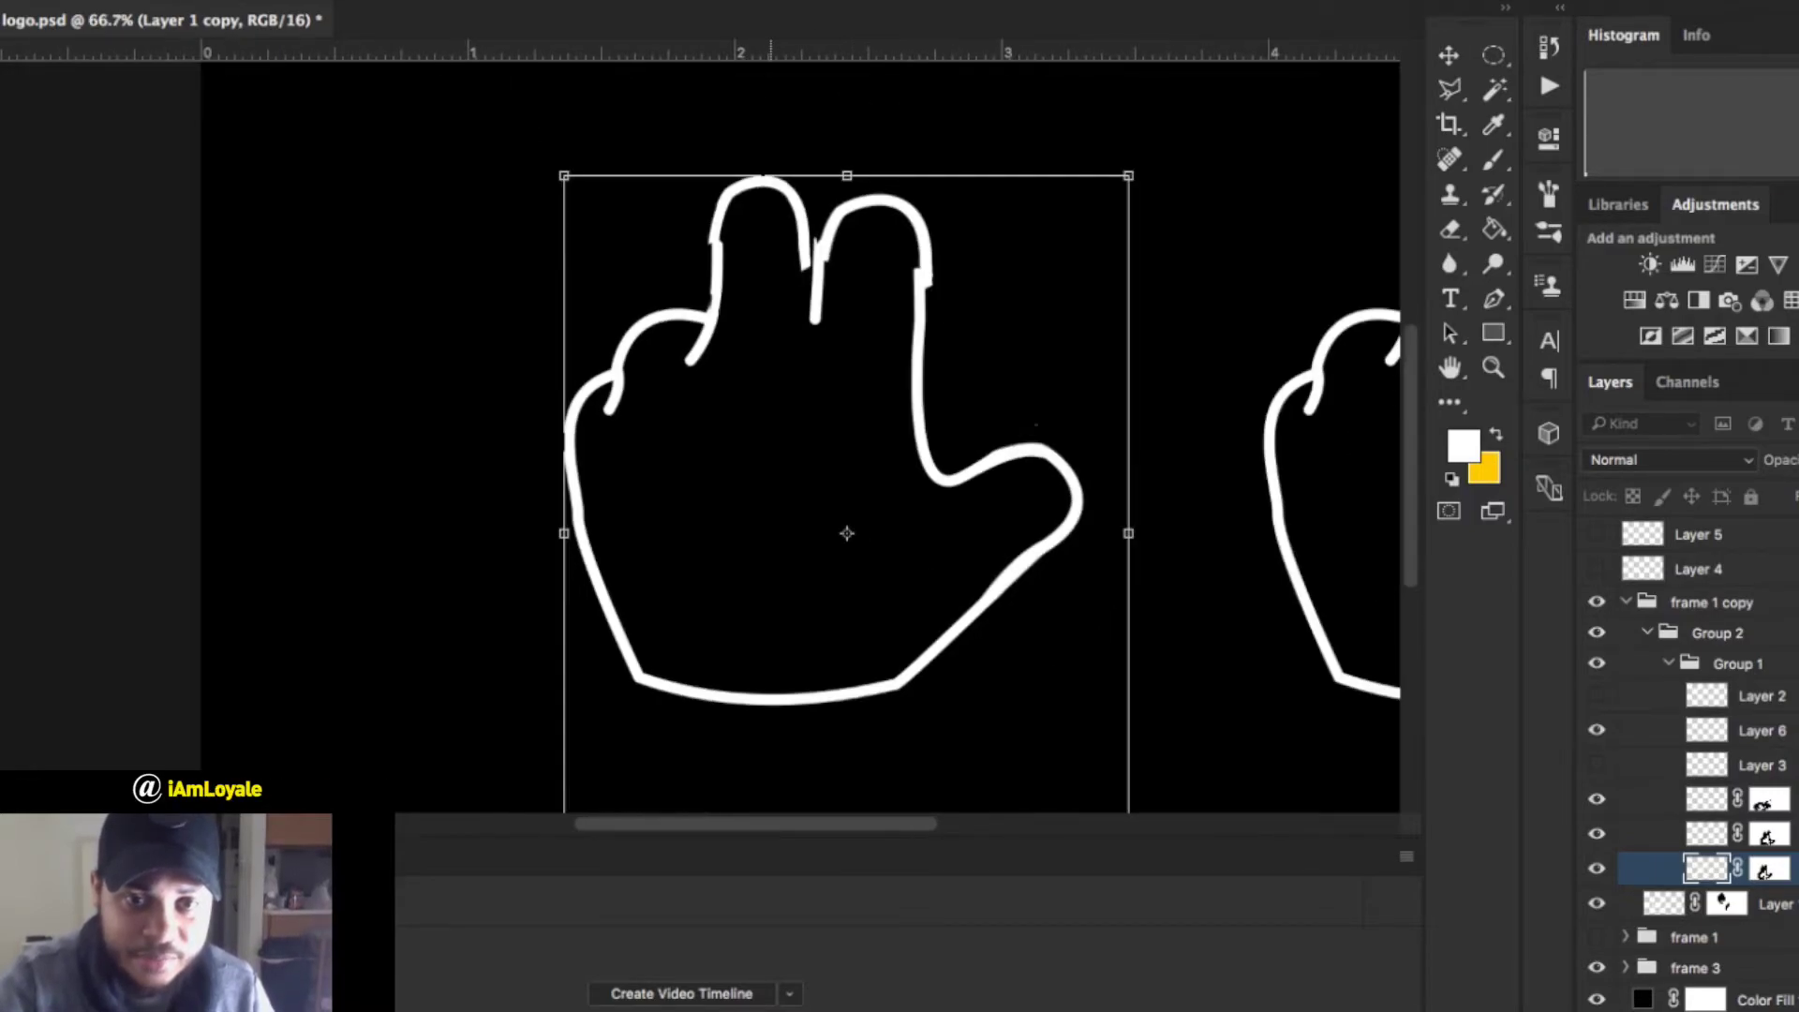
drag(771, 281, 779, 281)
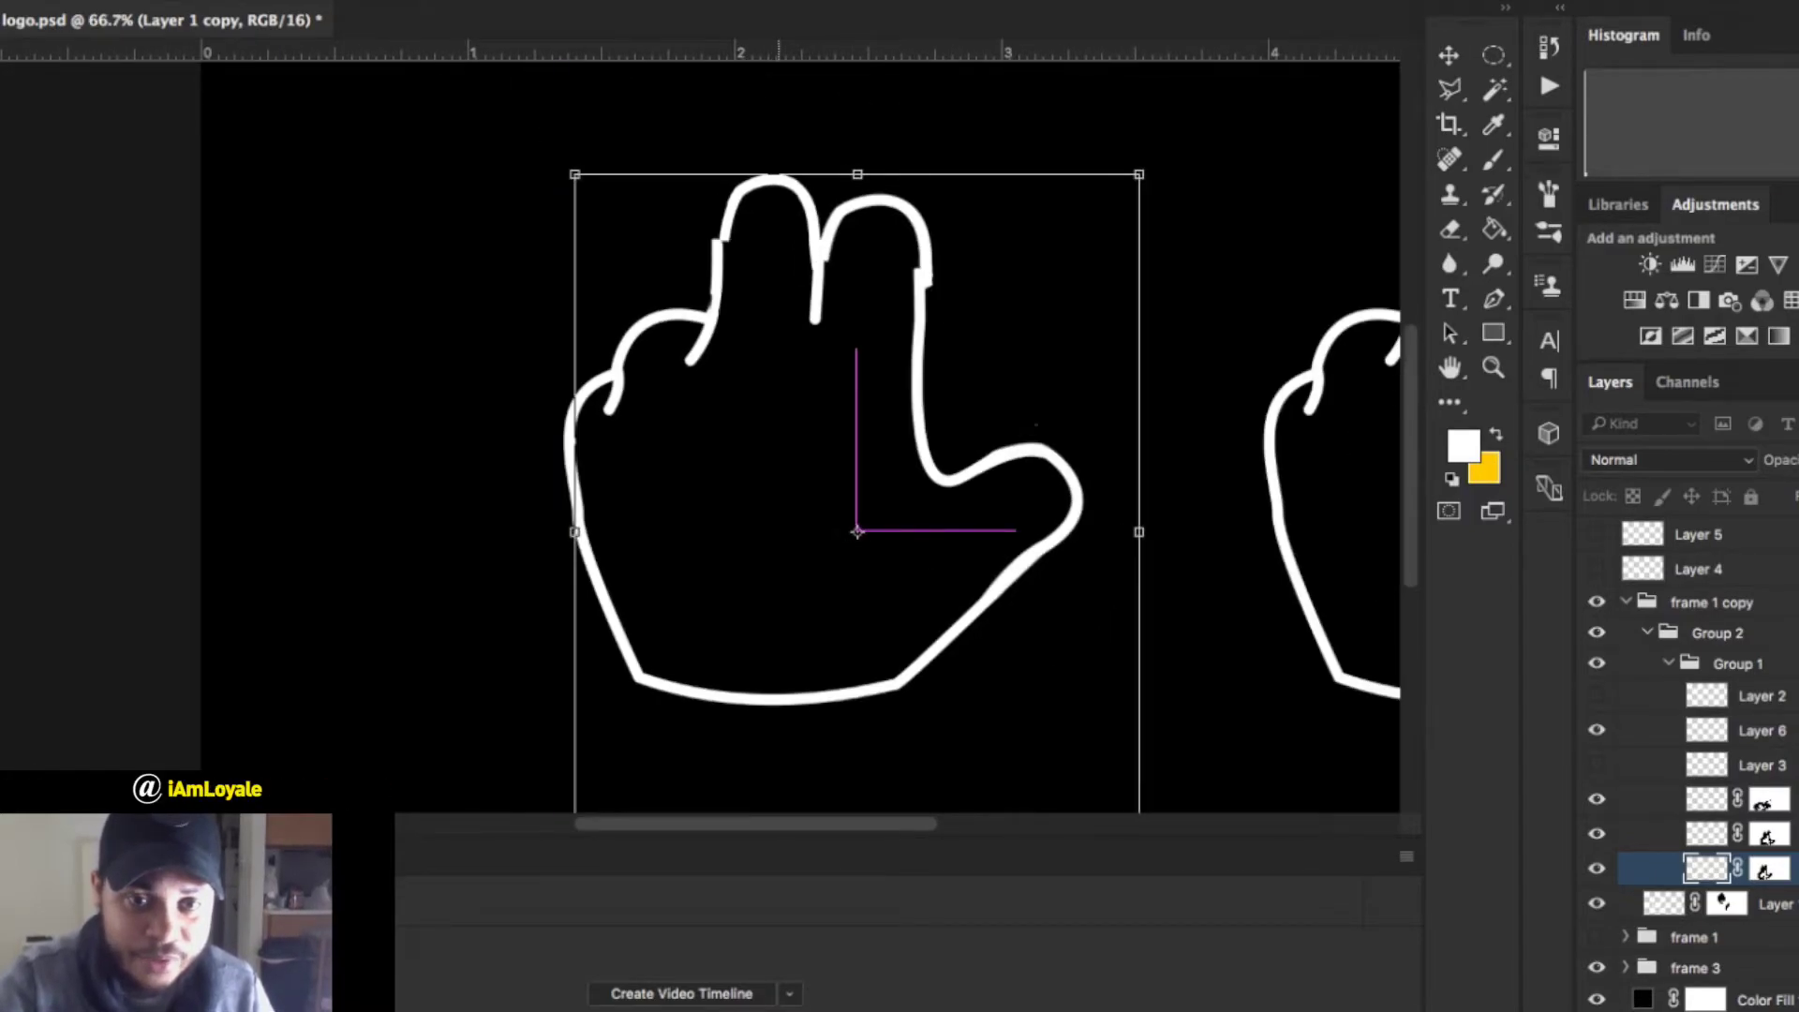
drag(857, 531, 847, 552)
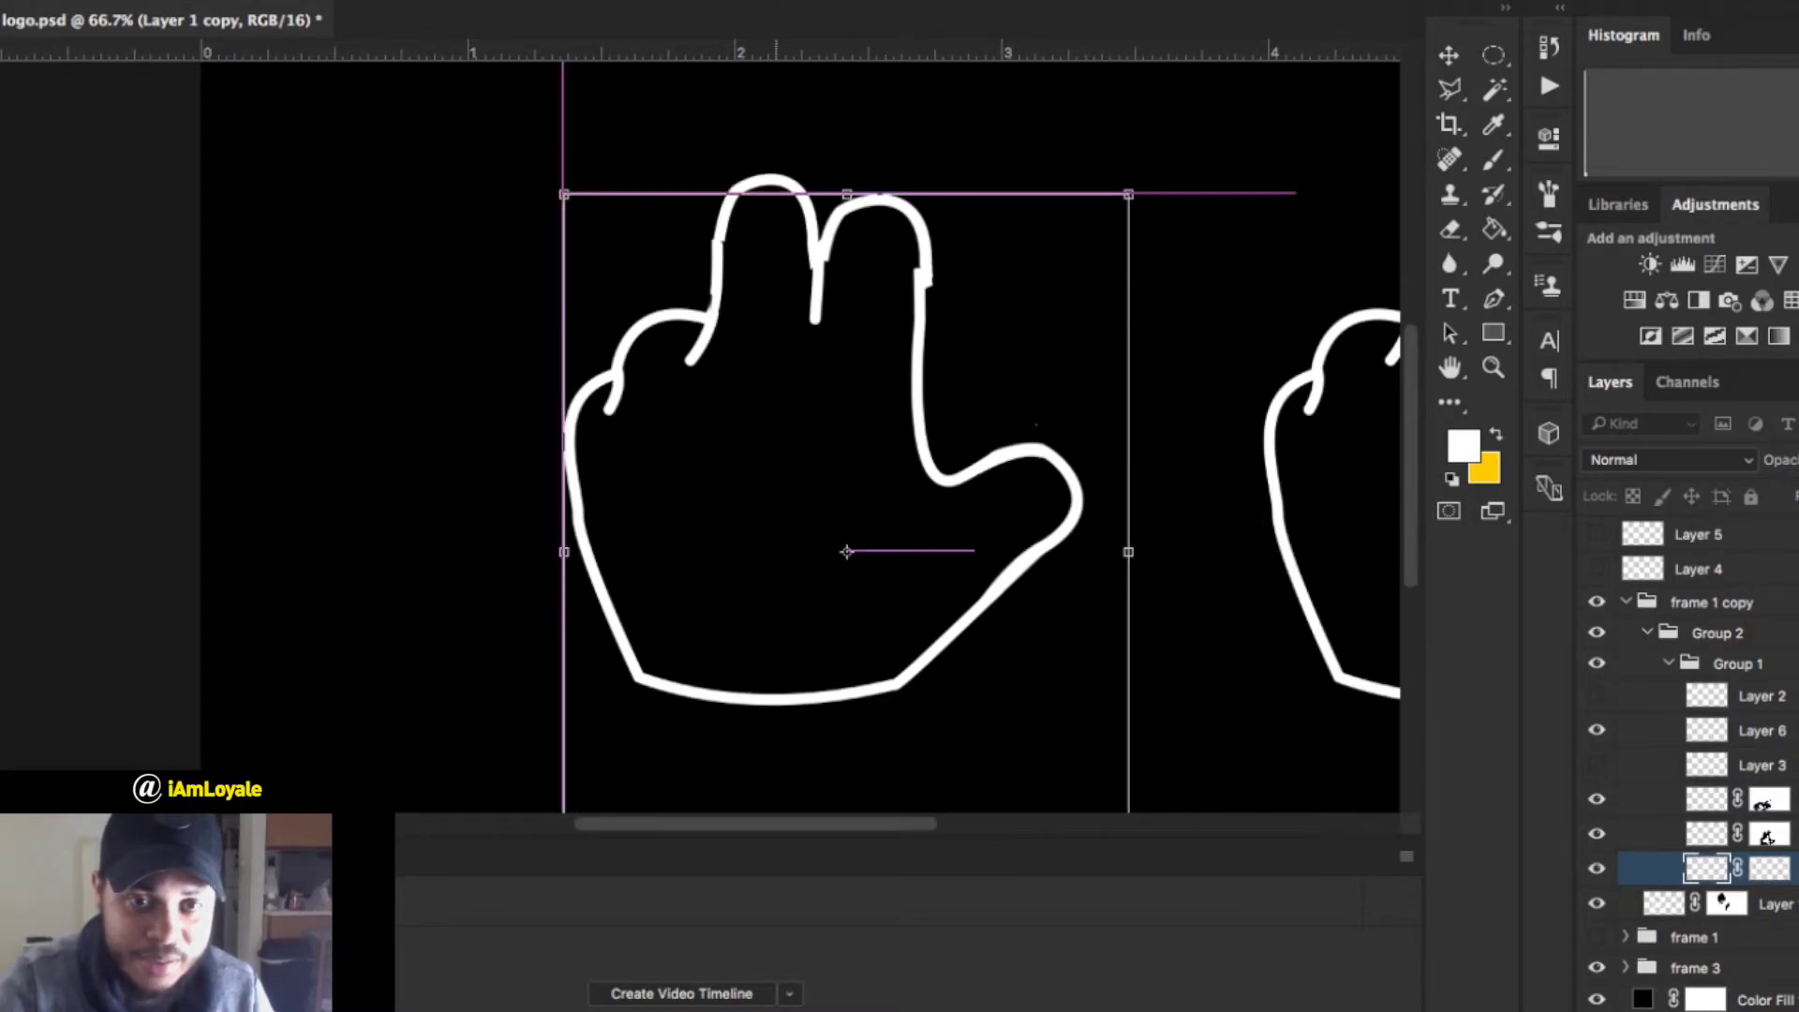
drag(847, 552, 847, 556)
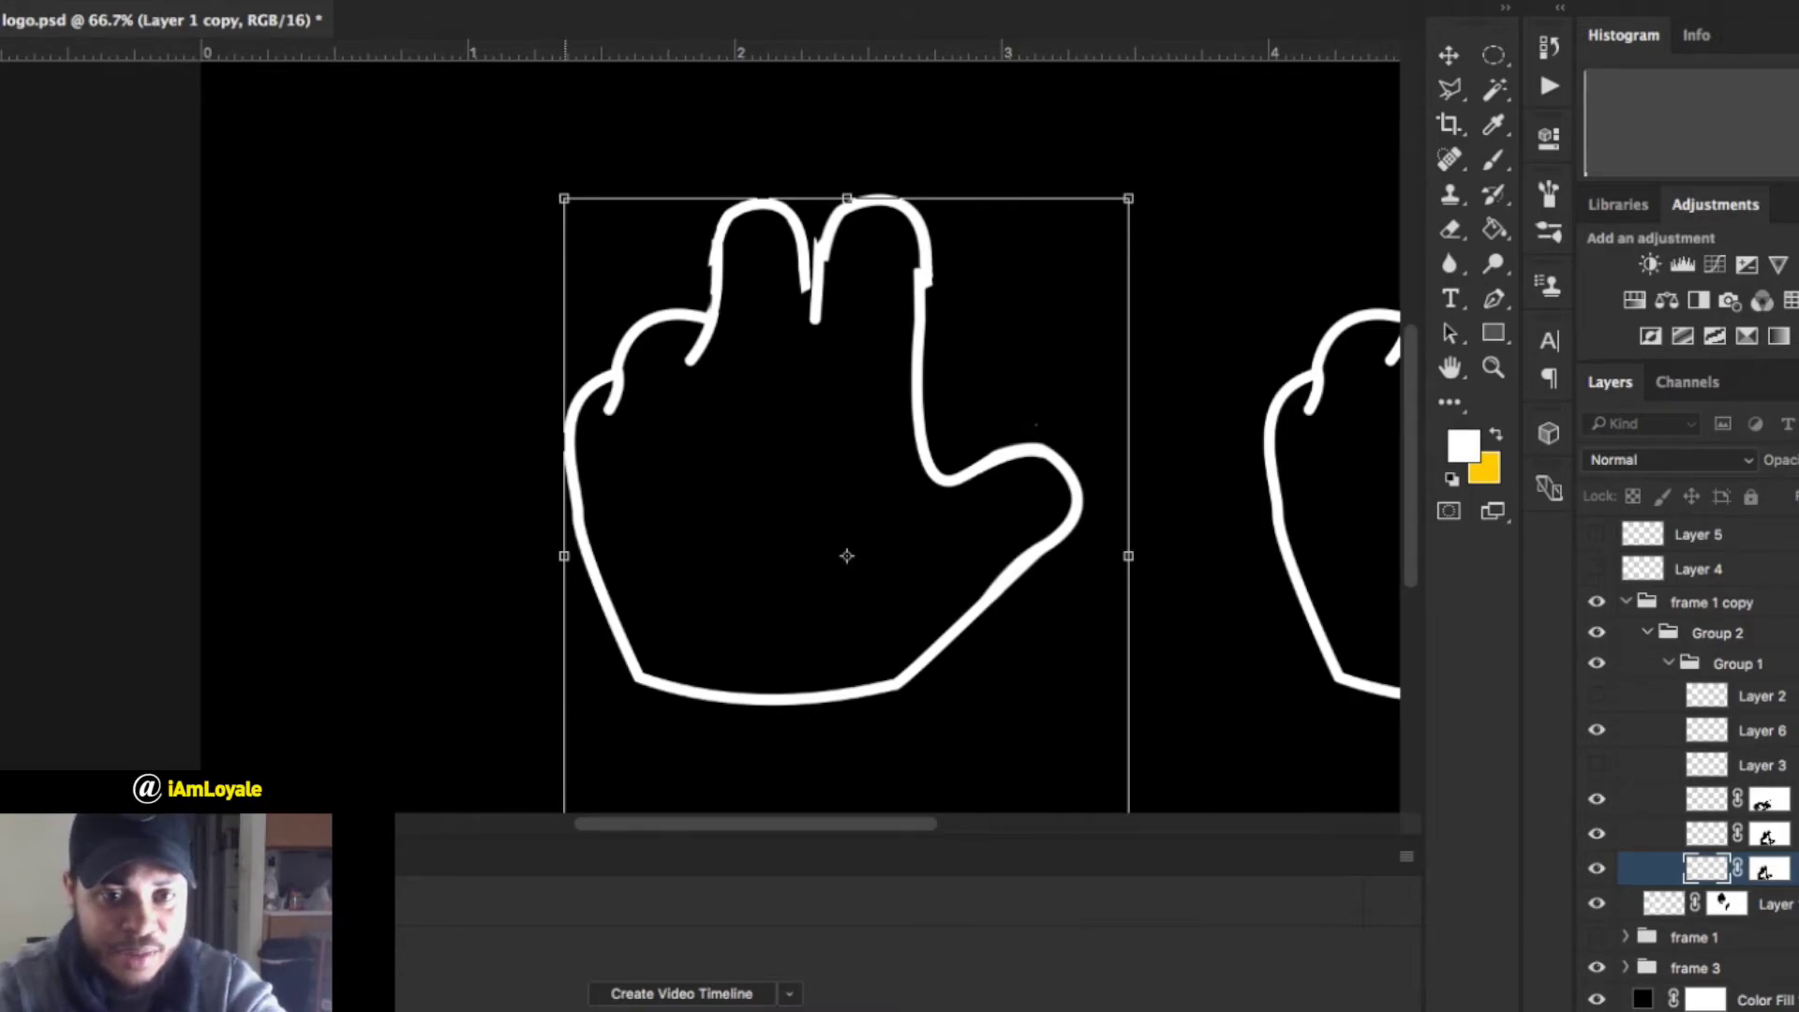
drag(563, 199, 584, 205)
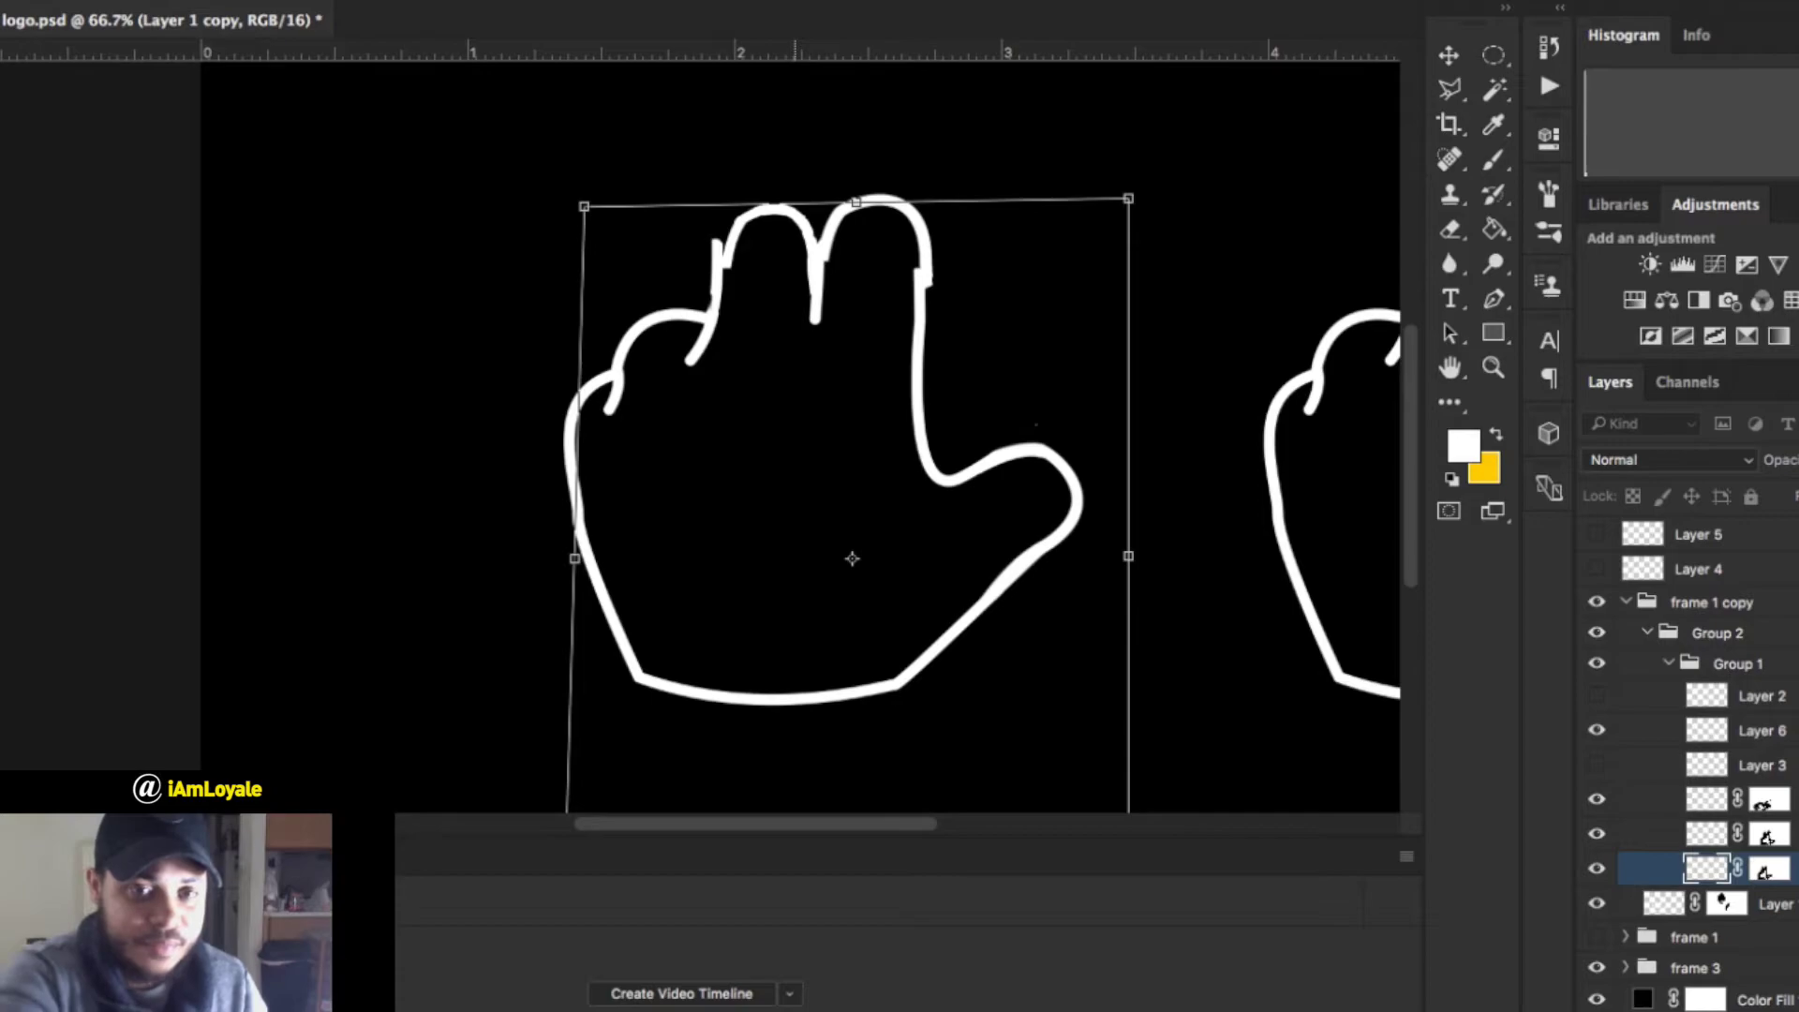
key(ctrl+z)
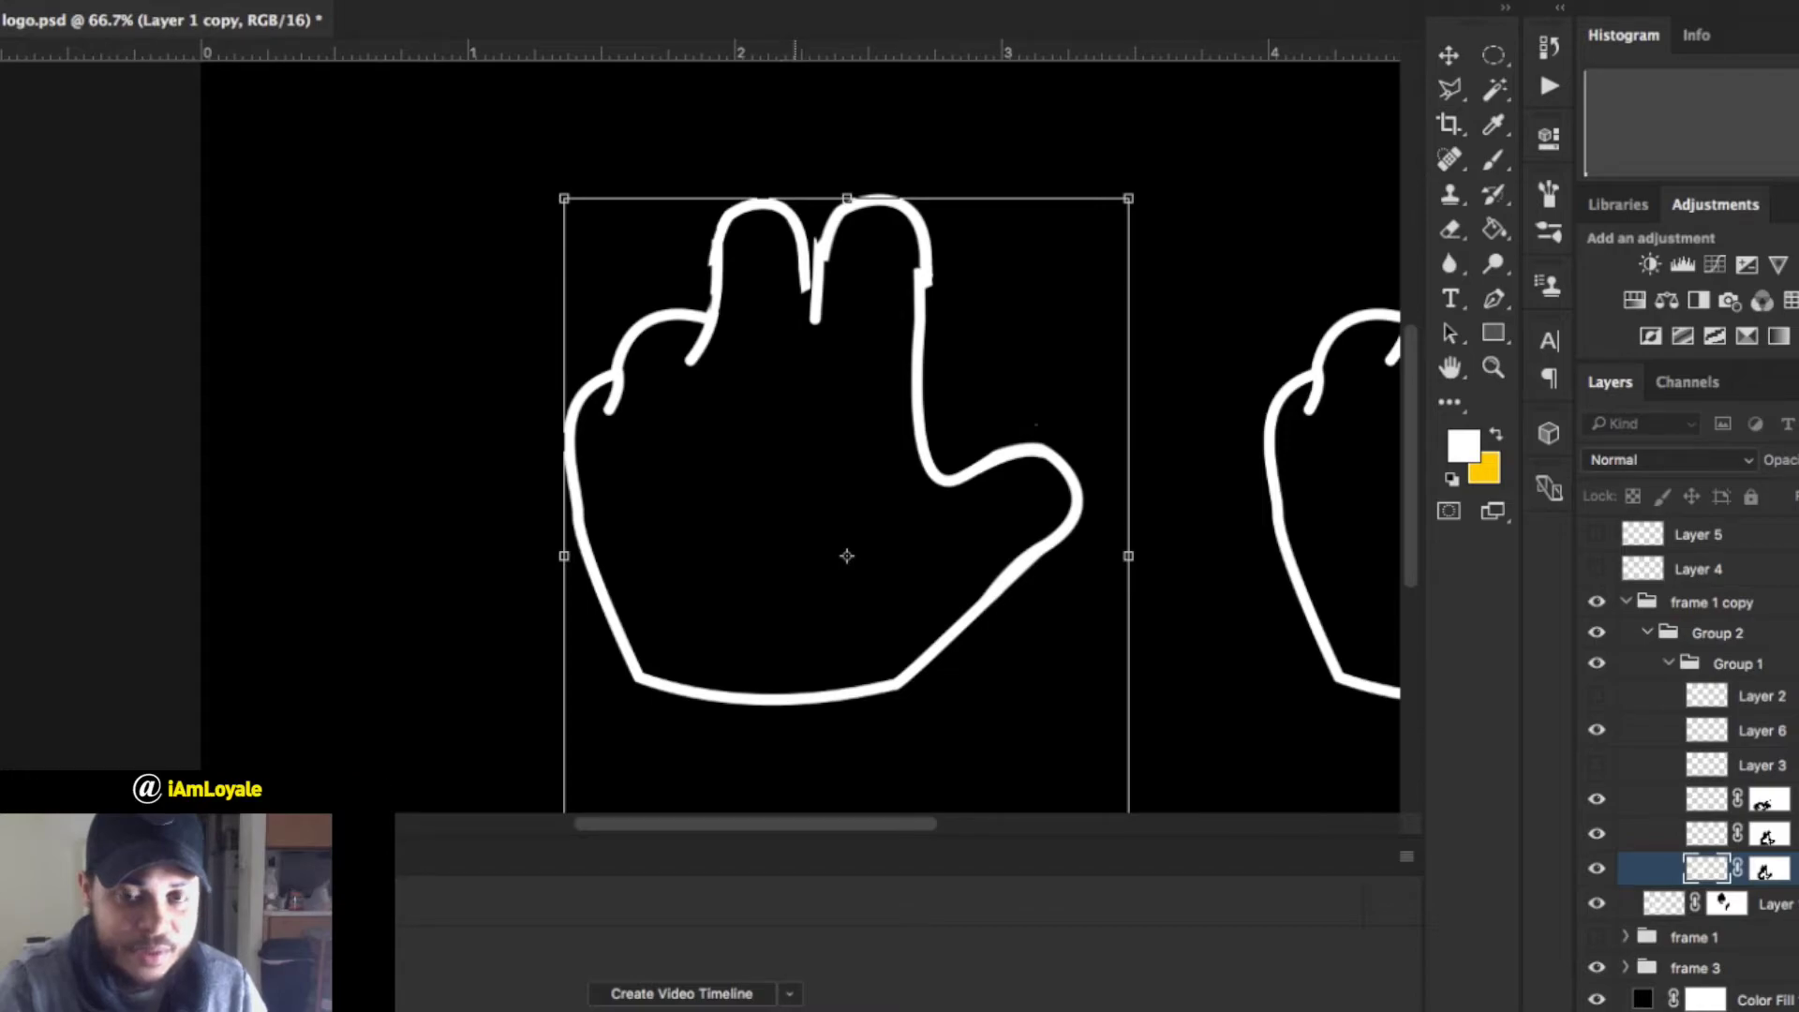
drag(846, 555, 856, 551)
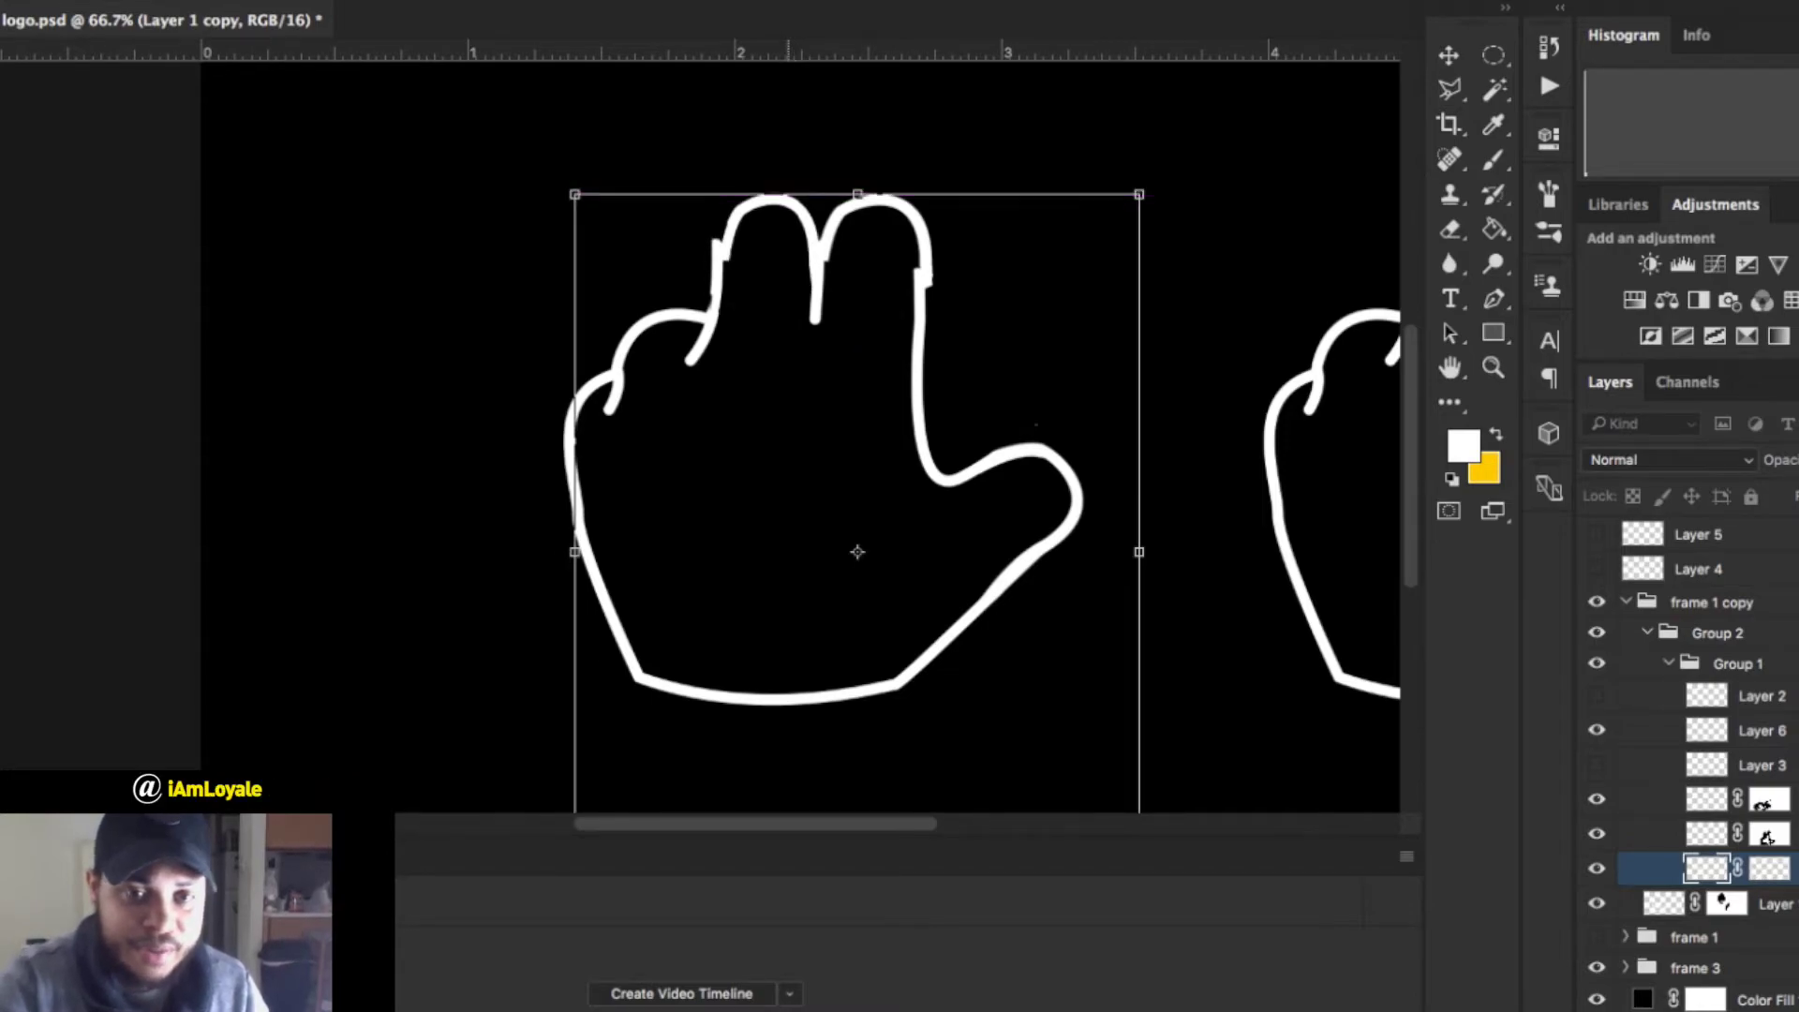
Move the middle fingertip up and outward so its outer end meets the finger's outer line.
key(super+equal)
key(super+equal)
scroll(703, 431, up, 5)
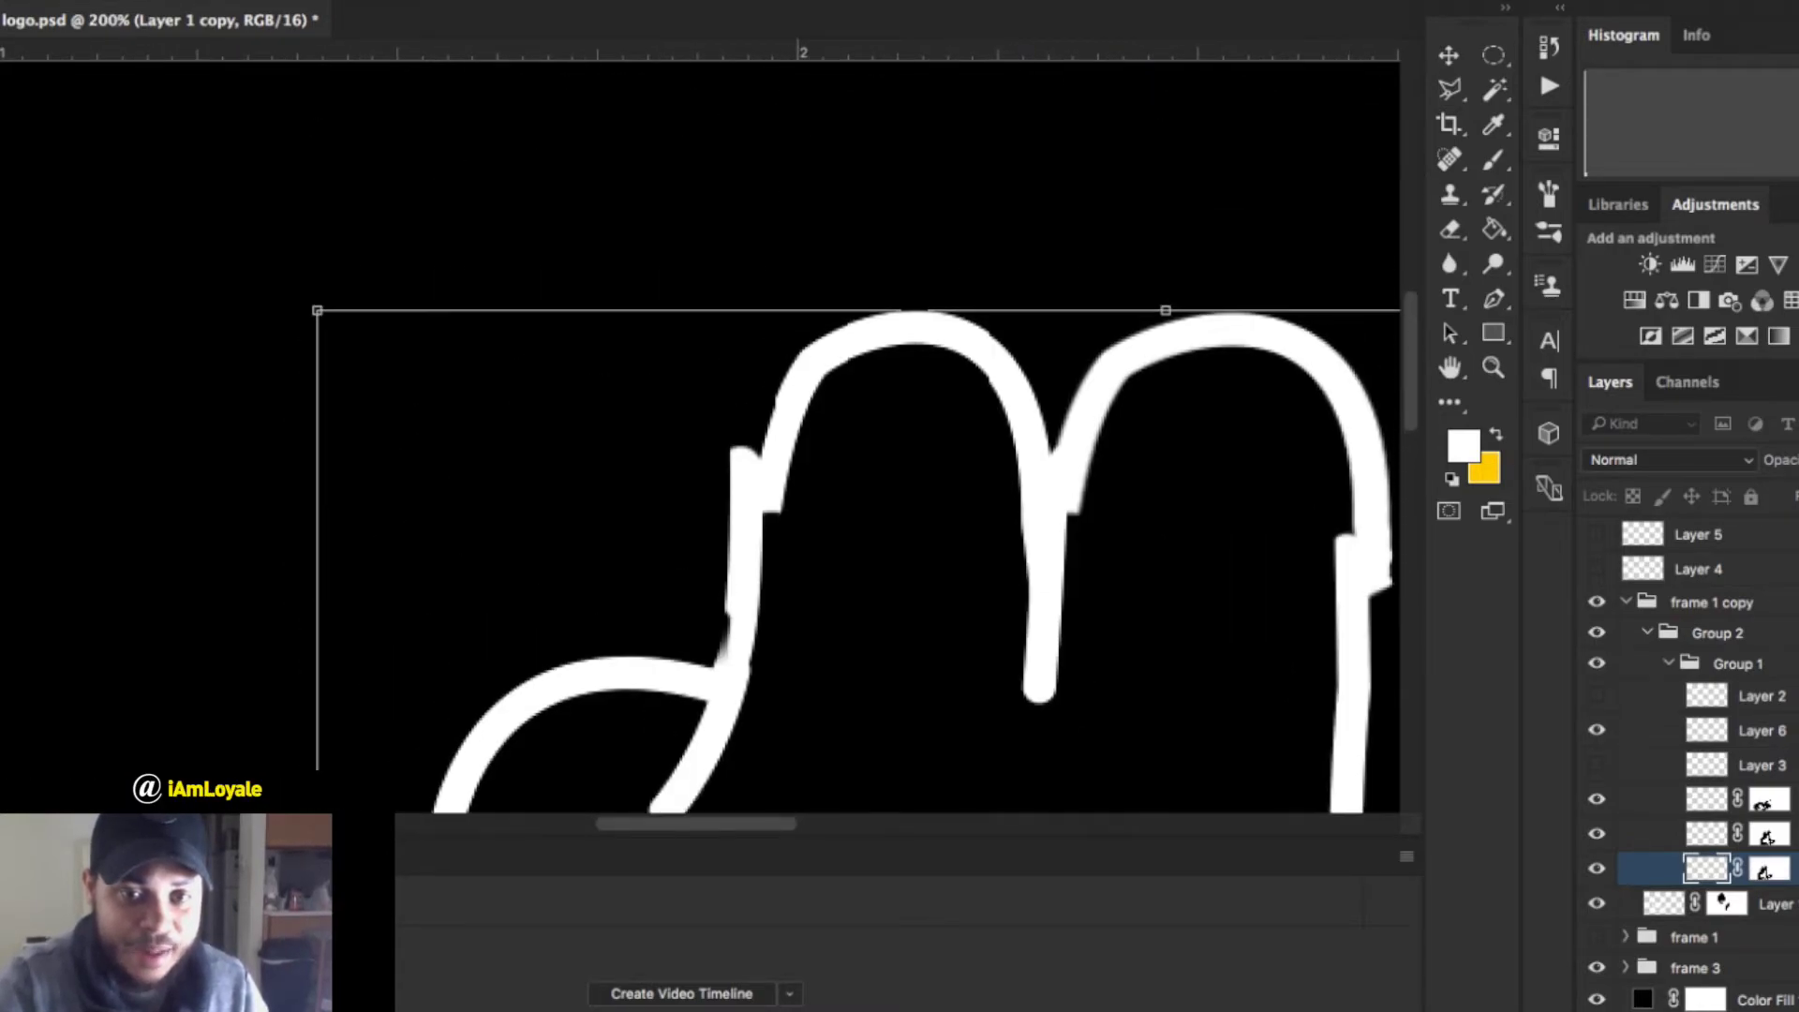
mouse_move(891, 553)
mouse_down()
mouse_move(879, 494)
mouse_move(868, 537)
mouse_move(878, 493)
mouse_move(868, 552)
mouse_move(868, 524)
mouse_up()
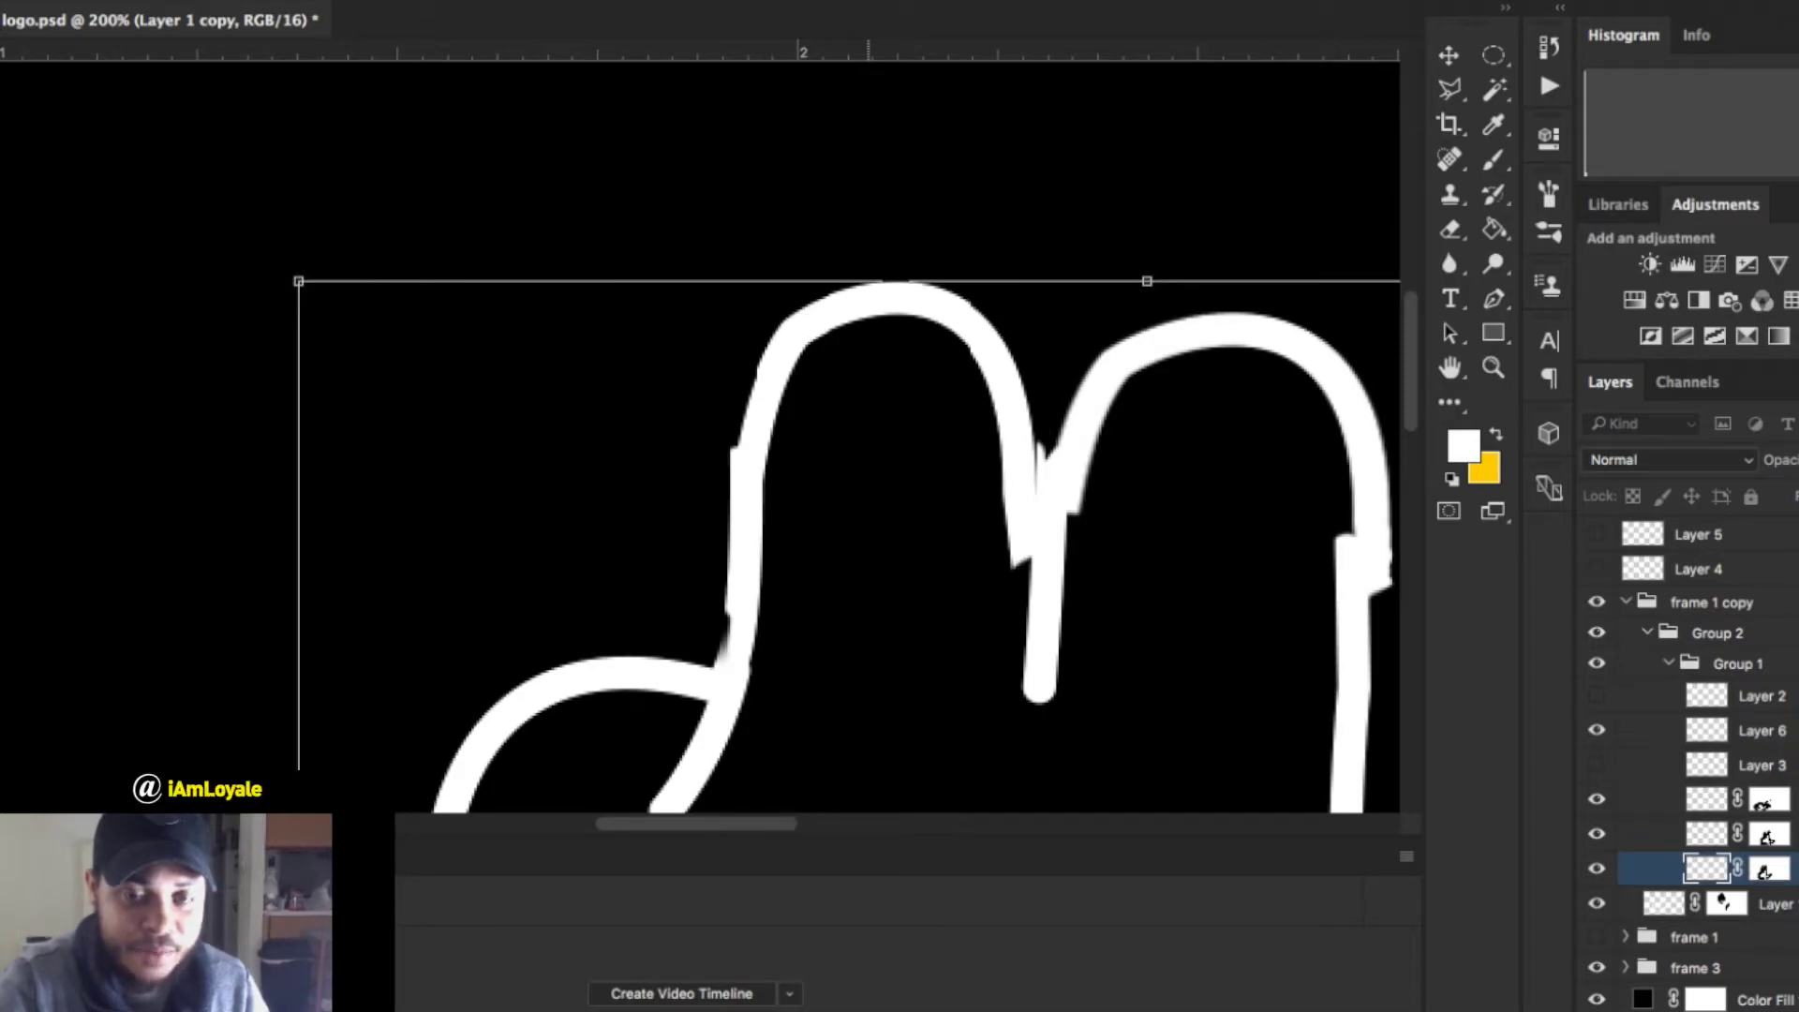
scroll(867, 524, right, 1)
scroll(867, 524, down, 6)
scroll(868, 524, right, 3)
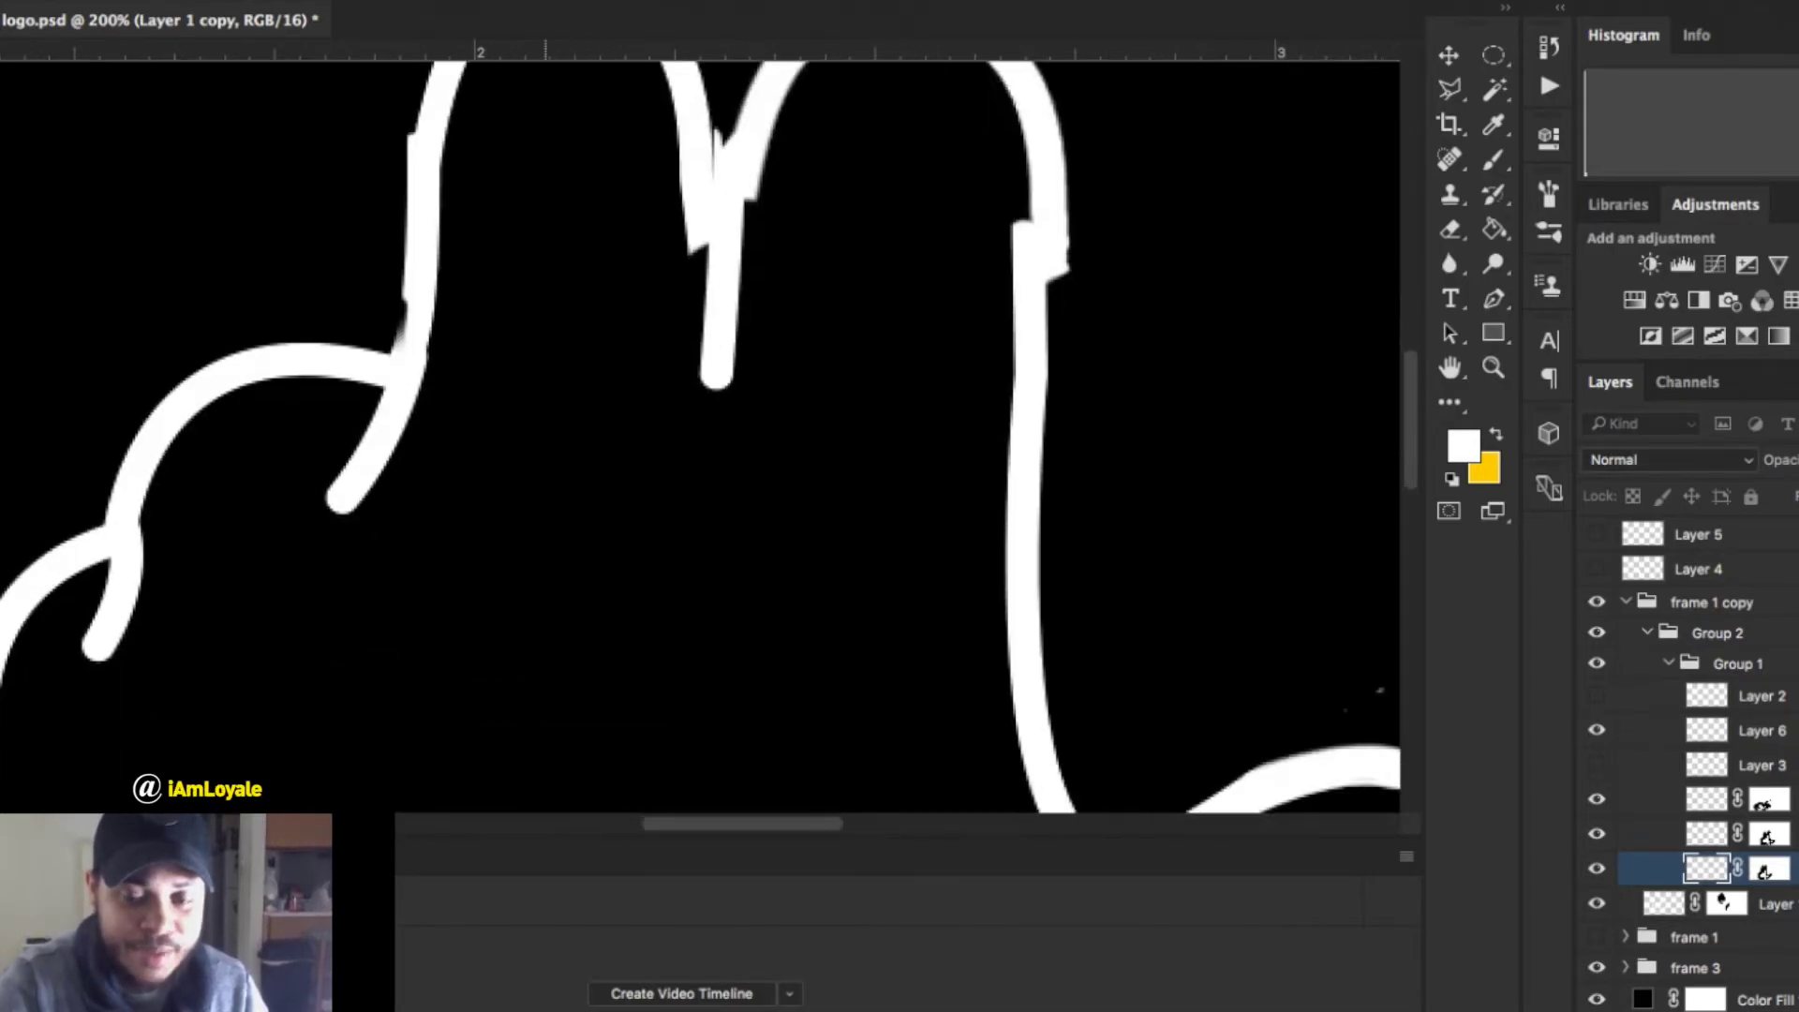
Widen the middle fingertip, place it level with the index fingertip over both finger lines, and apply the transform.
key(super+minus)
key(super+minus)
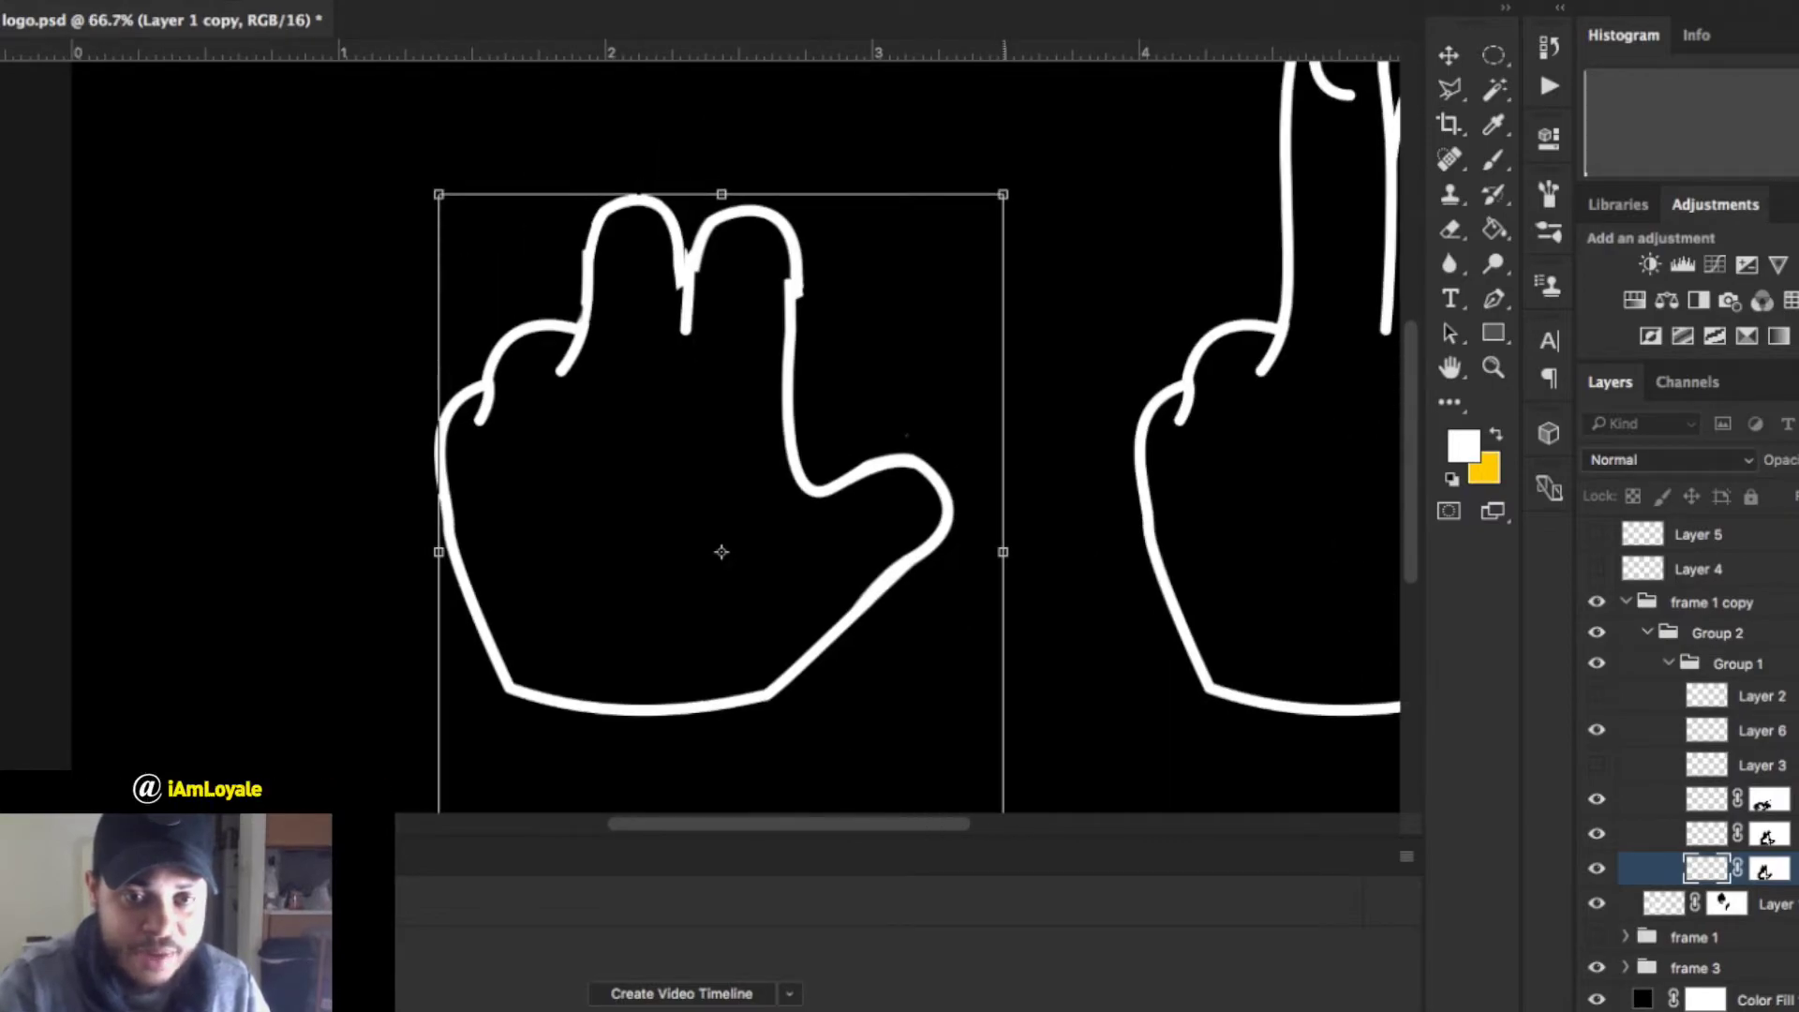
drag(1002, 552, 1040, 552)
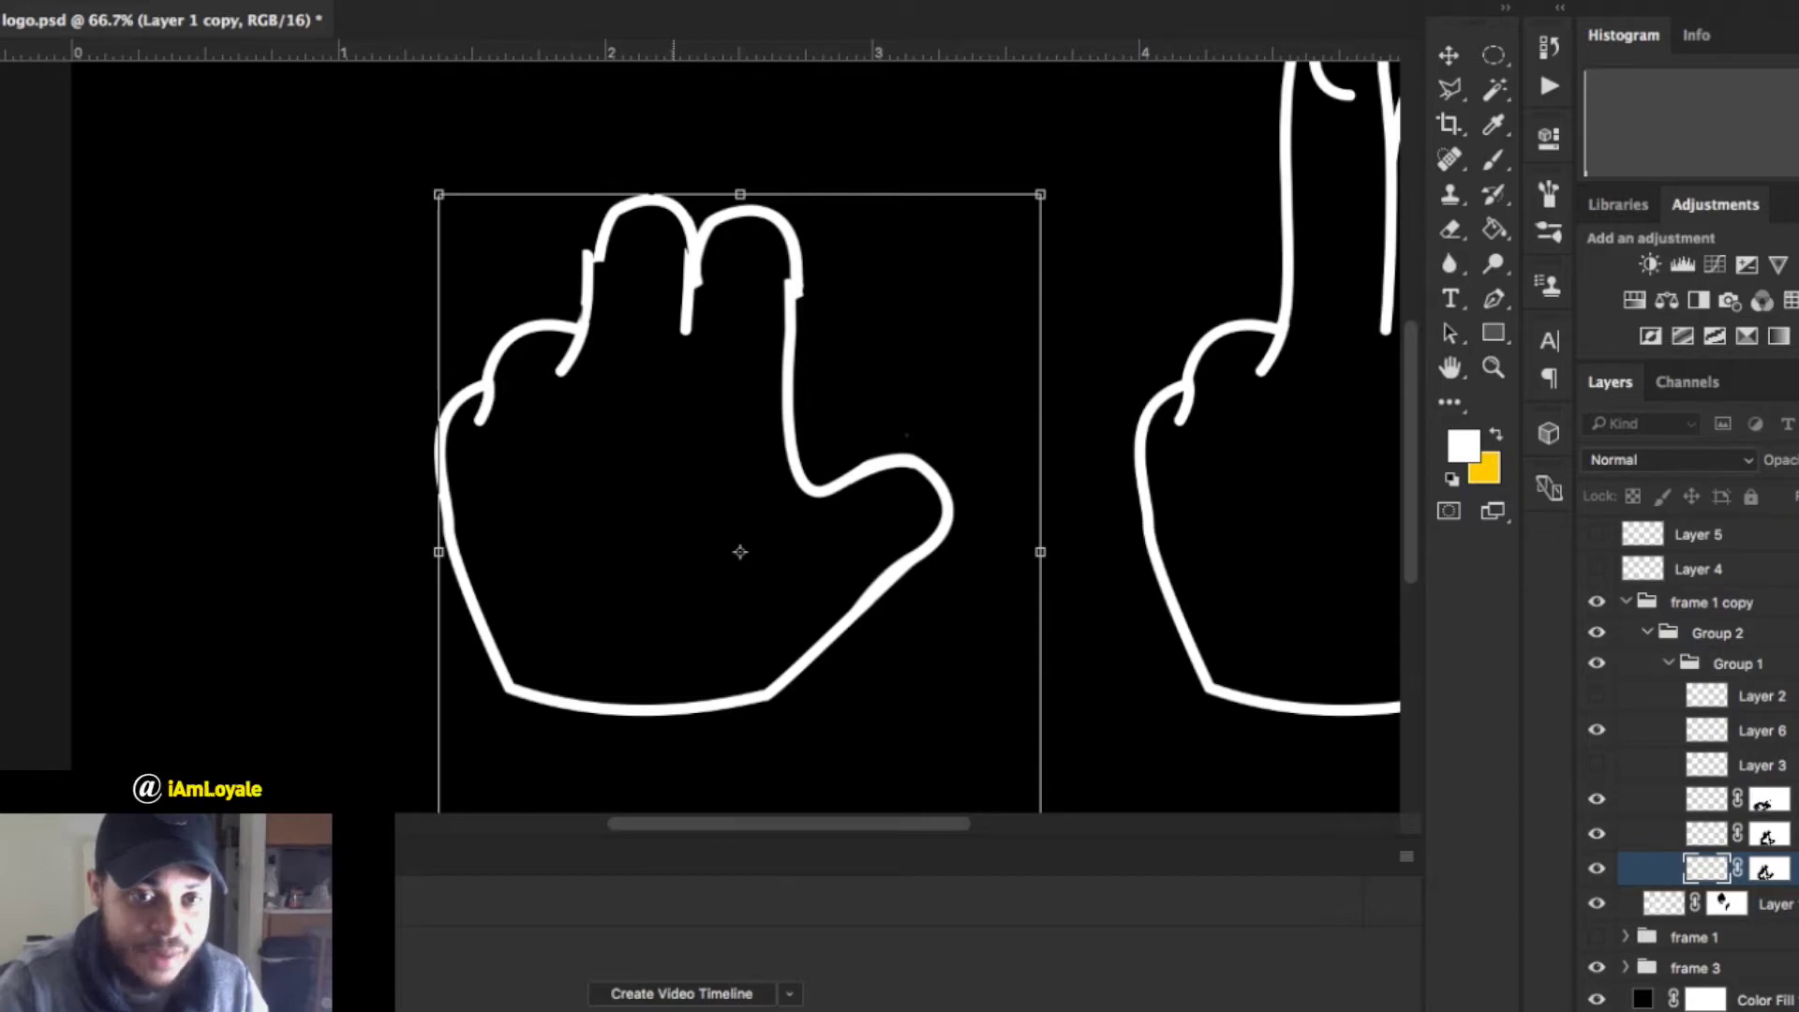
mouse_move(740, 552)
mouse_down()
mouse_move(730, 541)
mouse_move(728, 563)
mouse_up()
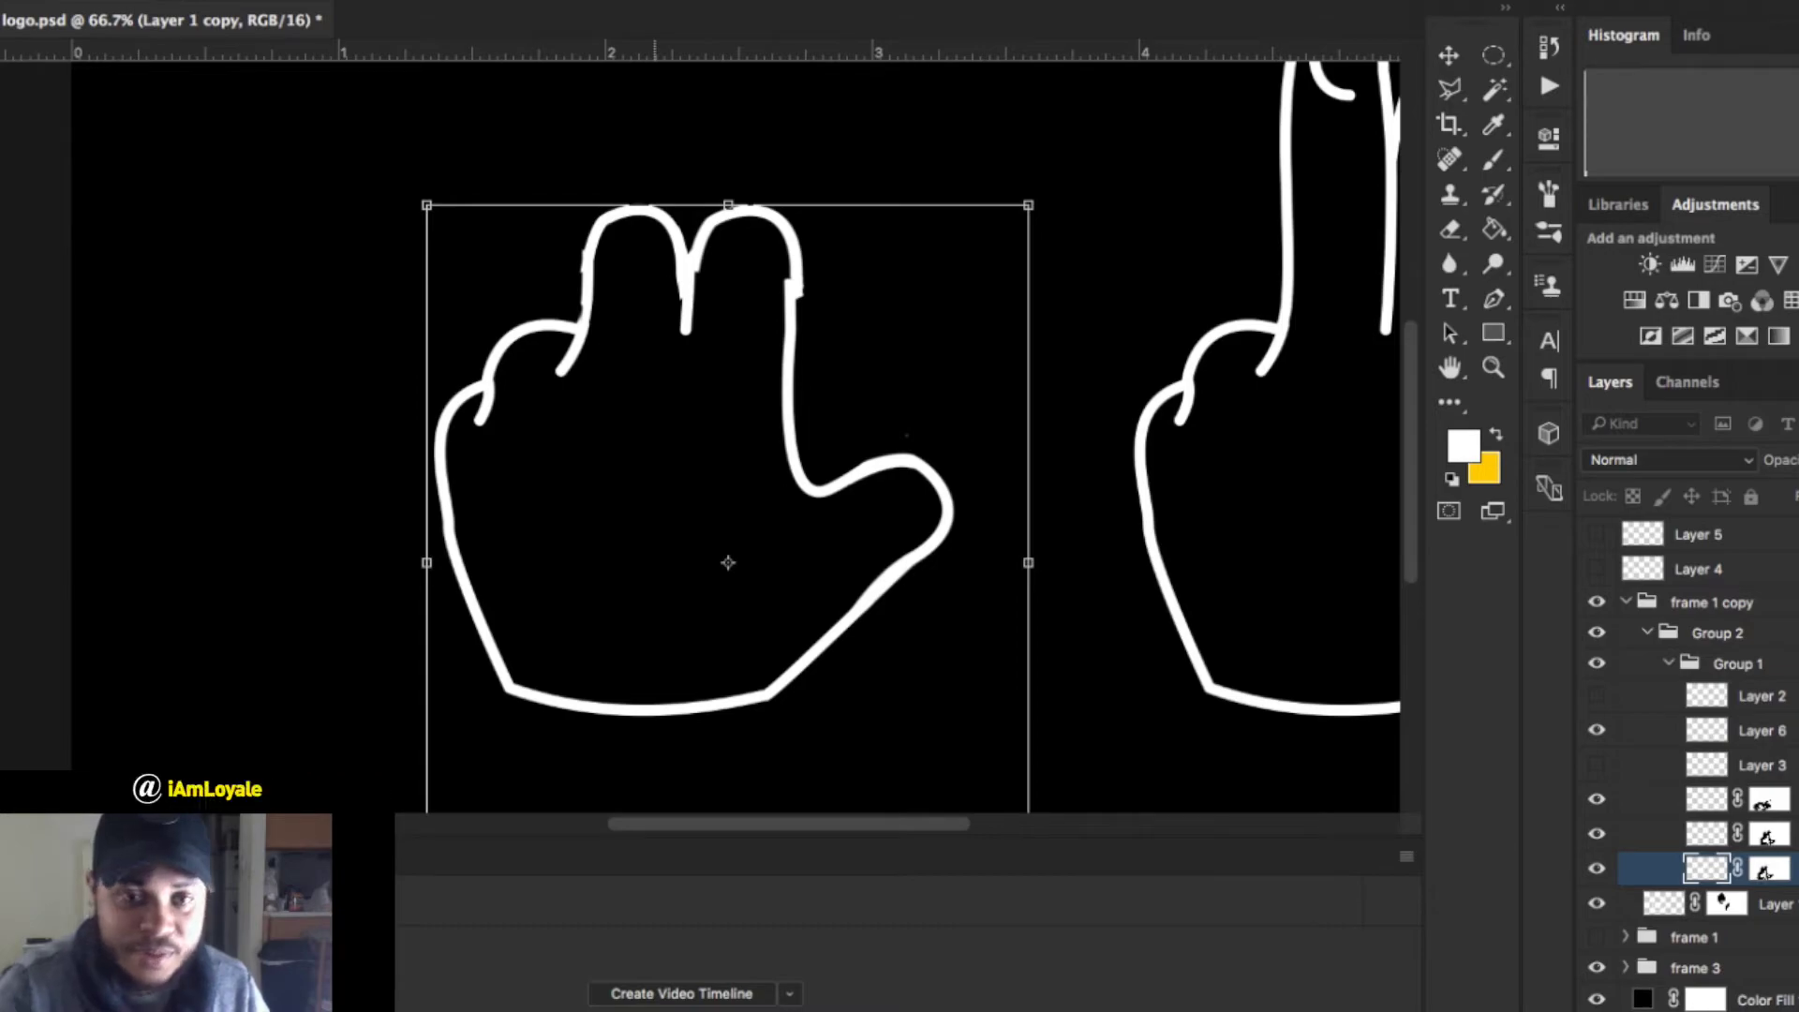
key(Return)
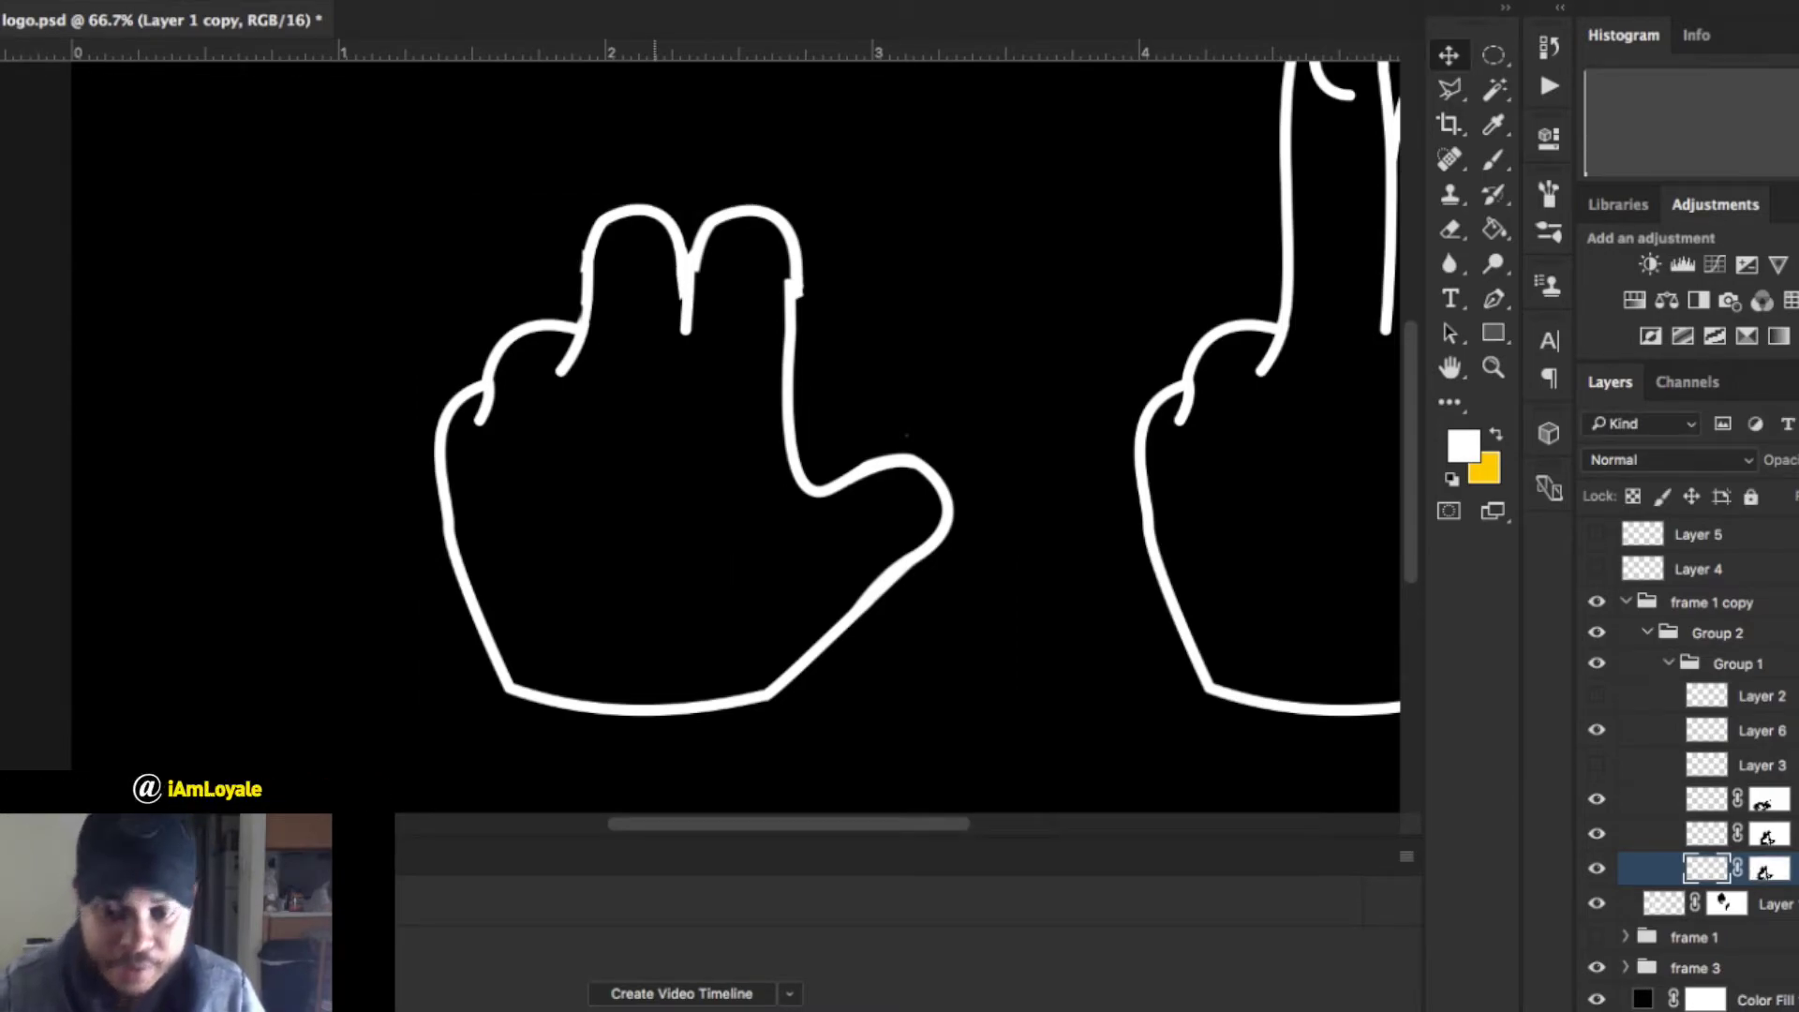
Put the middle fingertip layer in its own collapsed group and add a layer mask to that group.
key(super+plus)
key(super+plus)
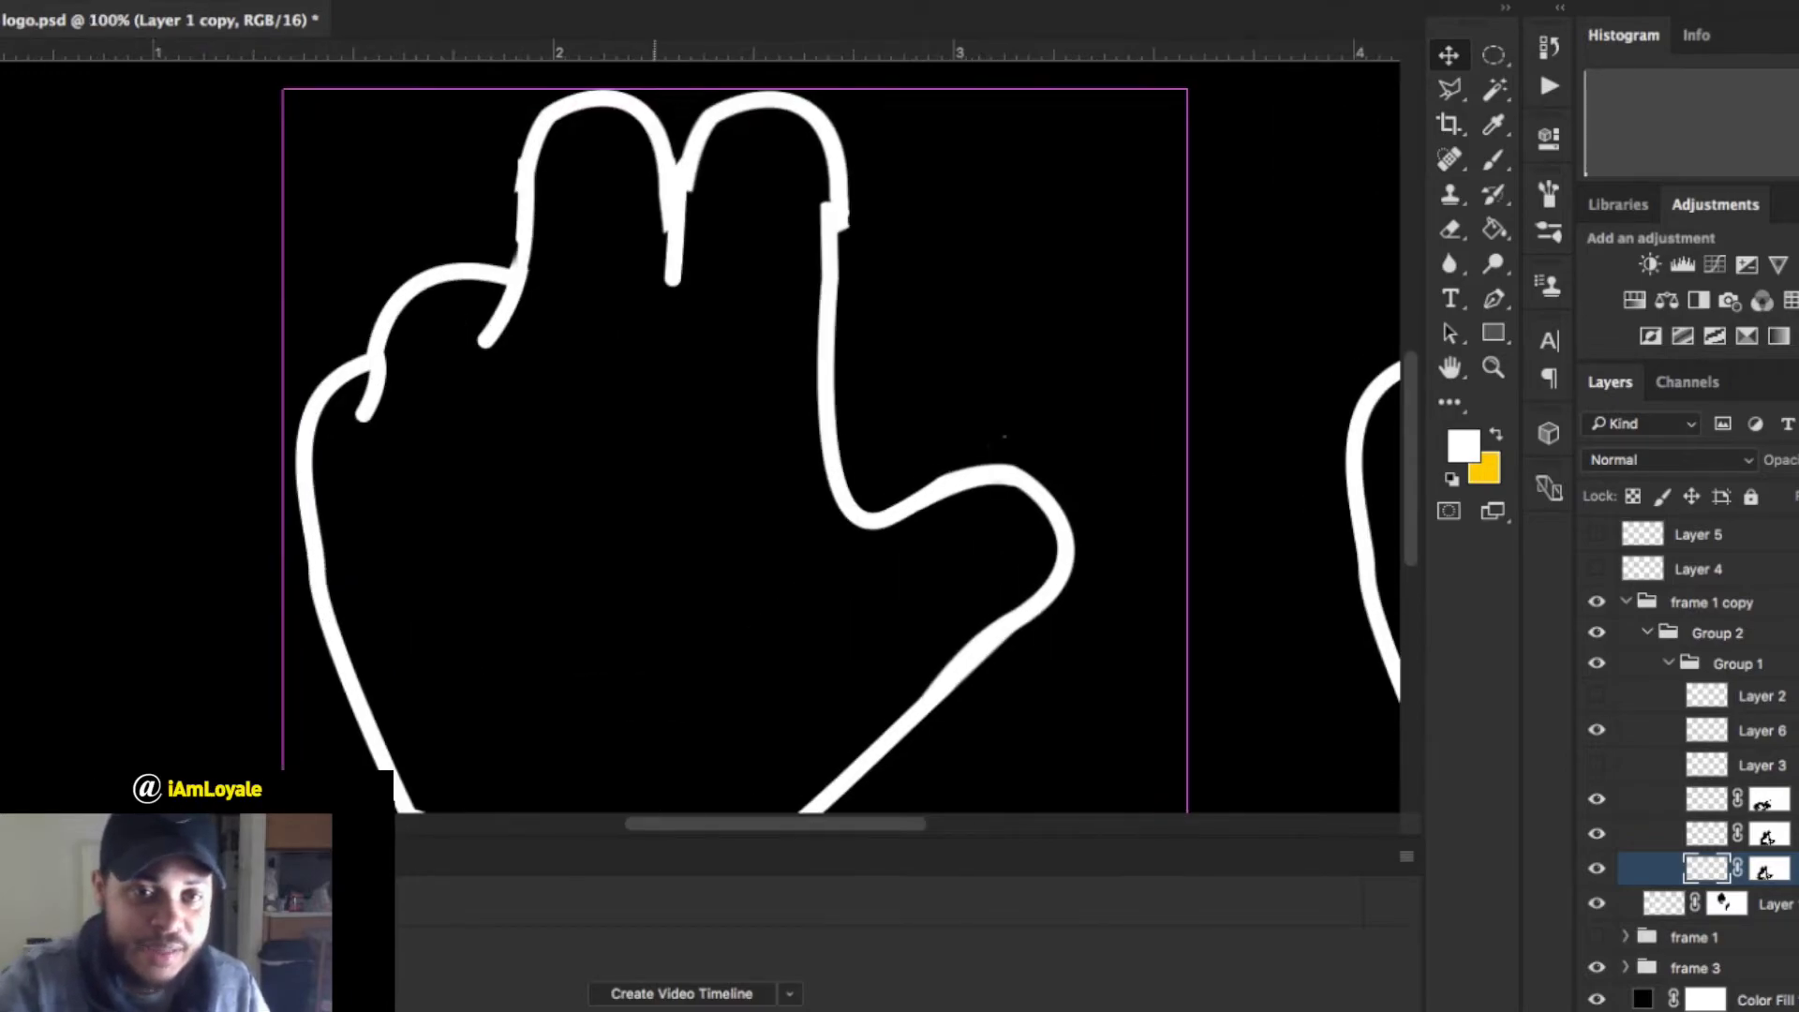
scroll(654, 436, up, 5)
scroll(654, 436, left, 2)
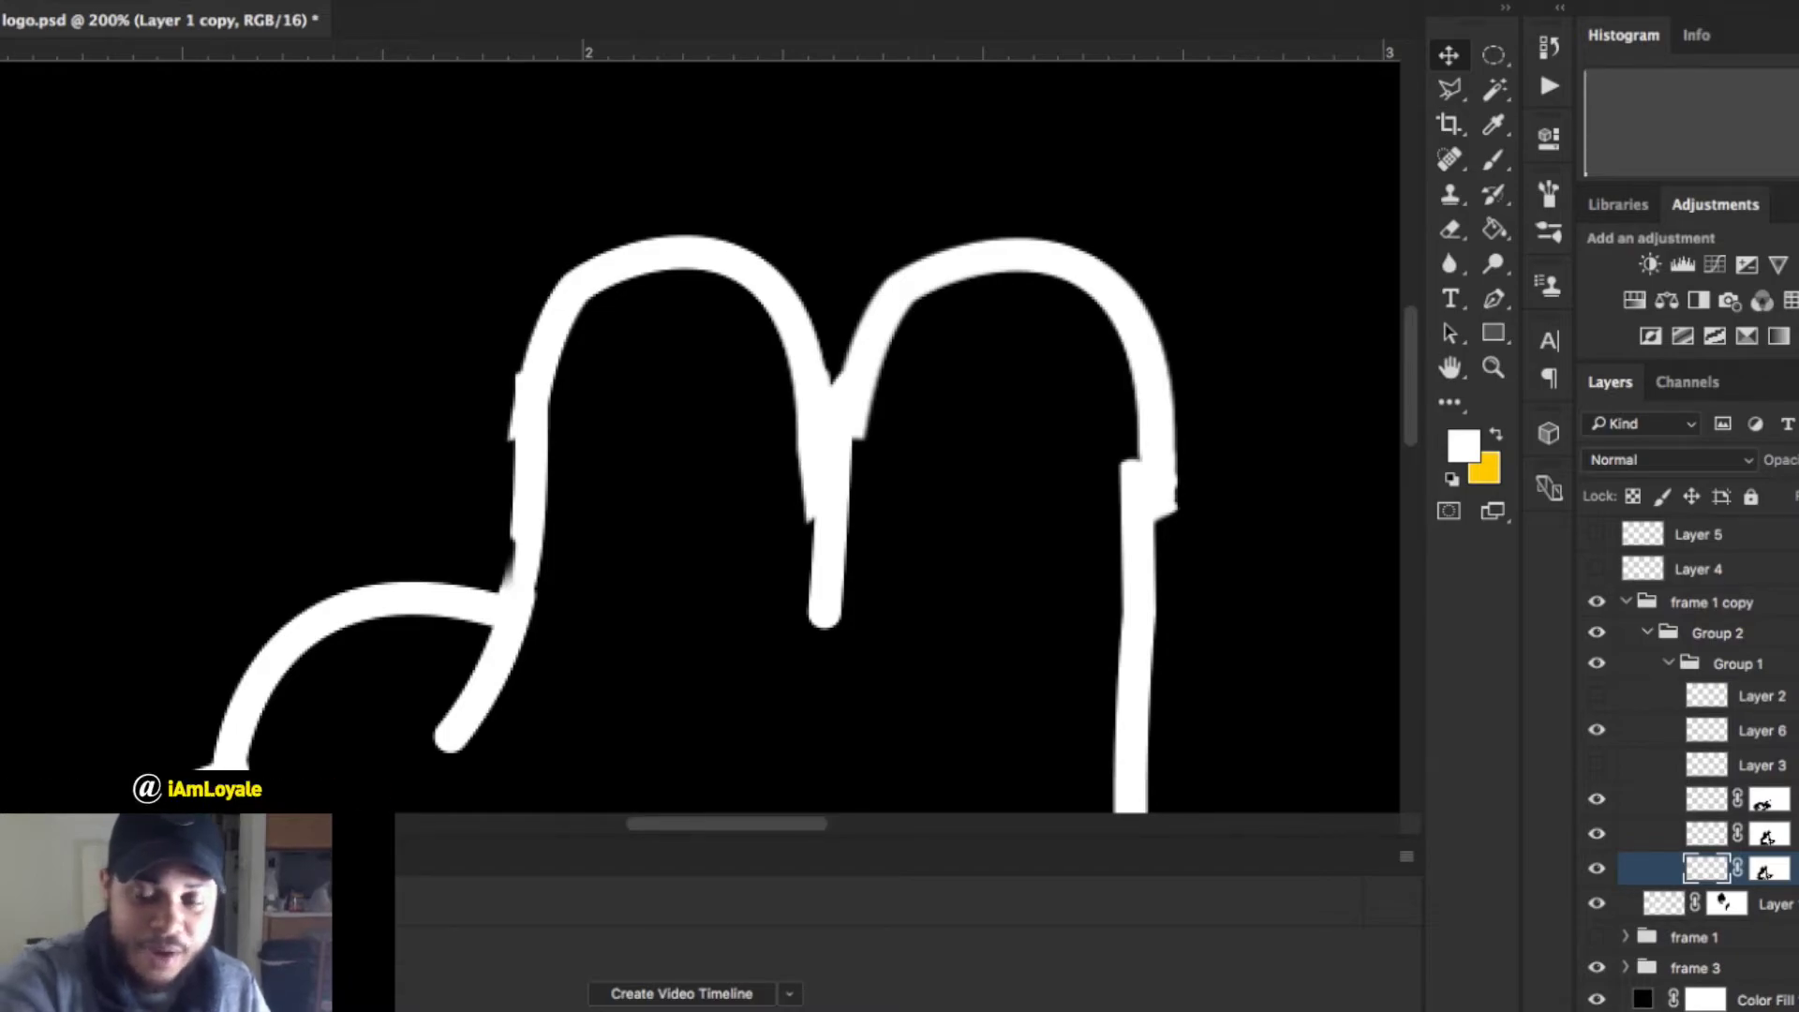
key(super+g)
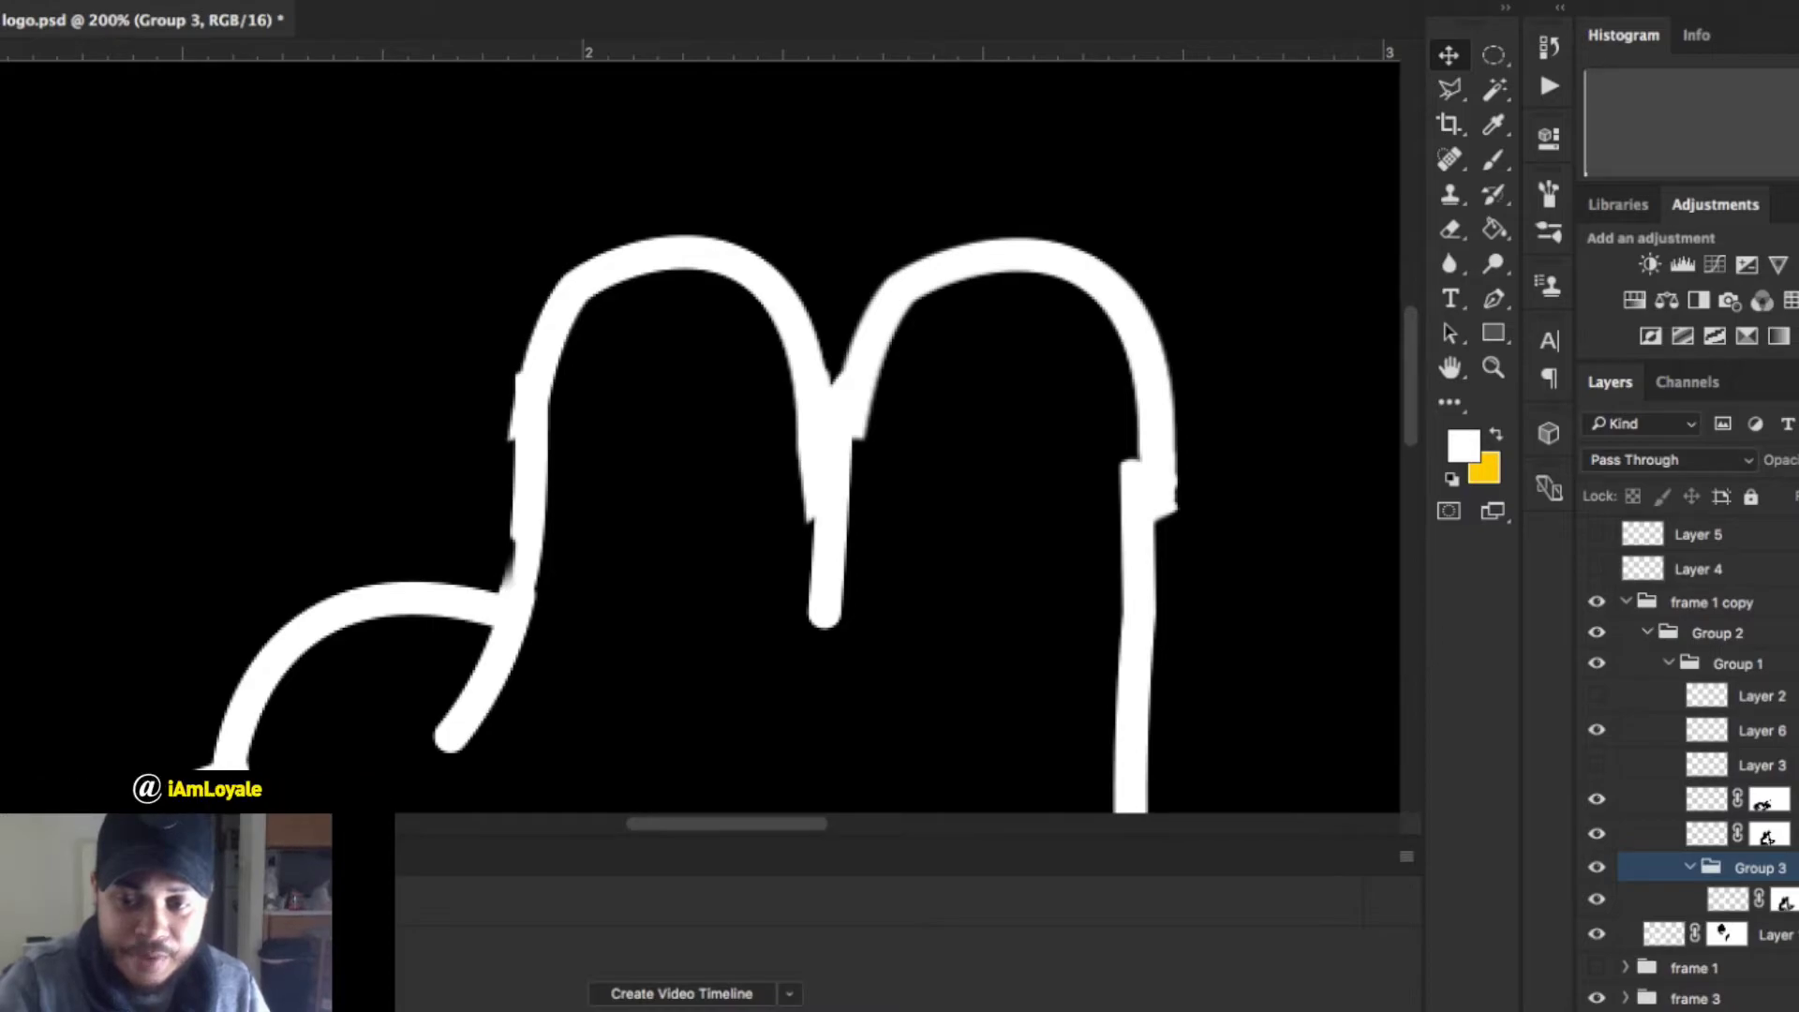
click(1690, 867)
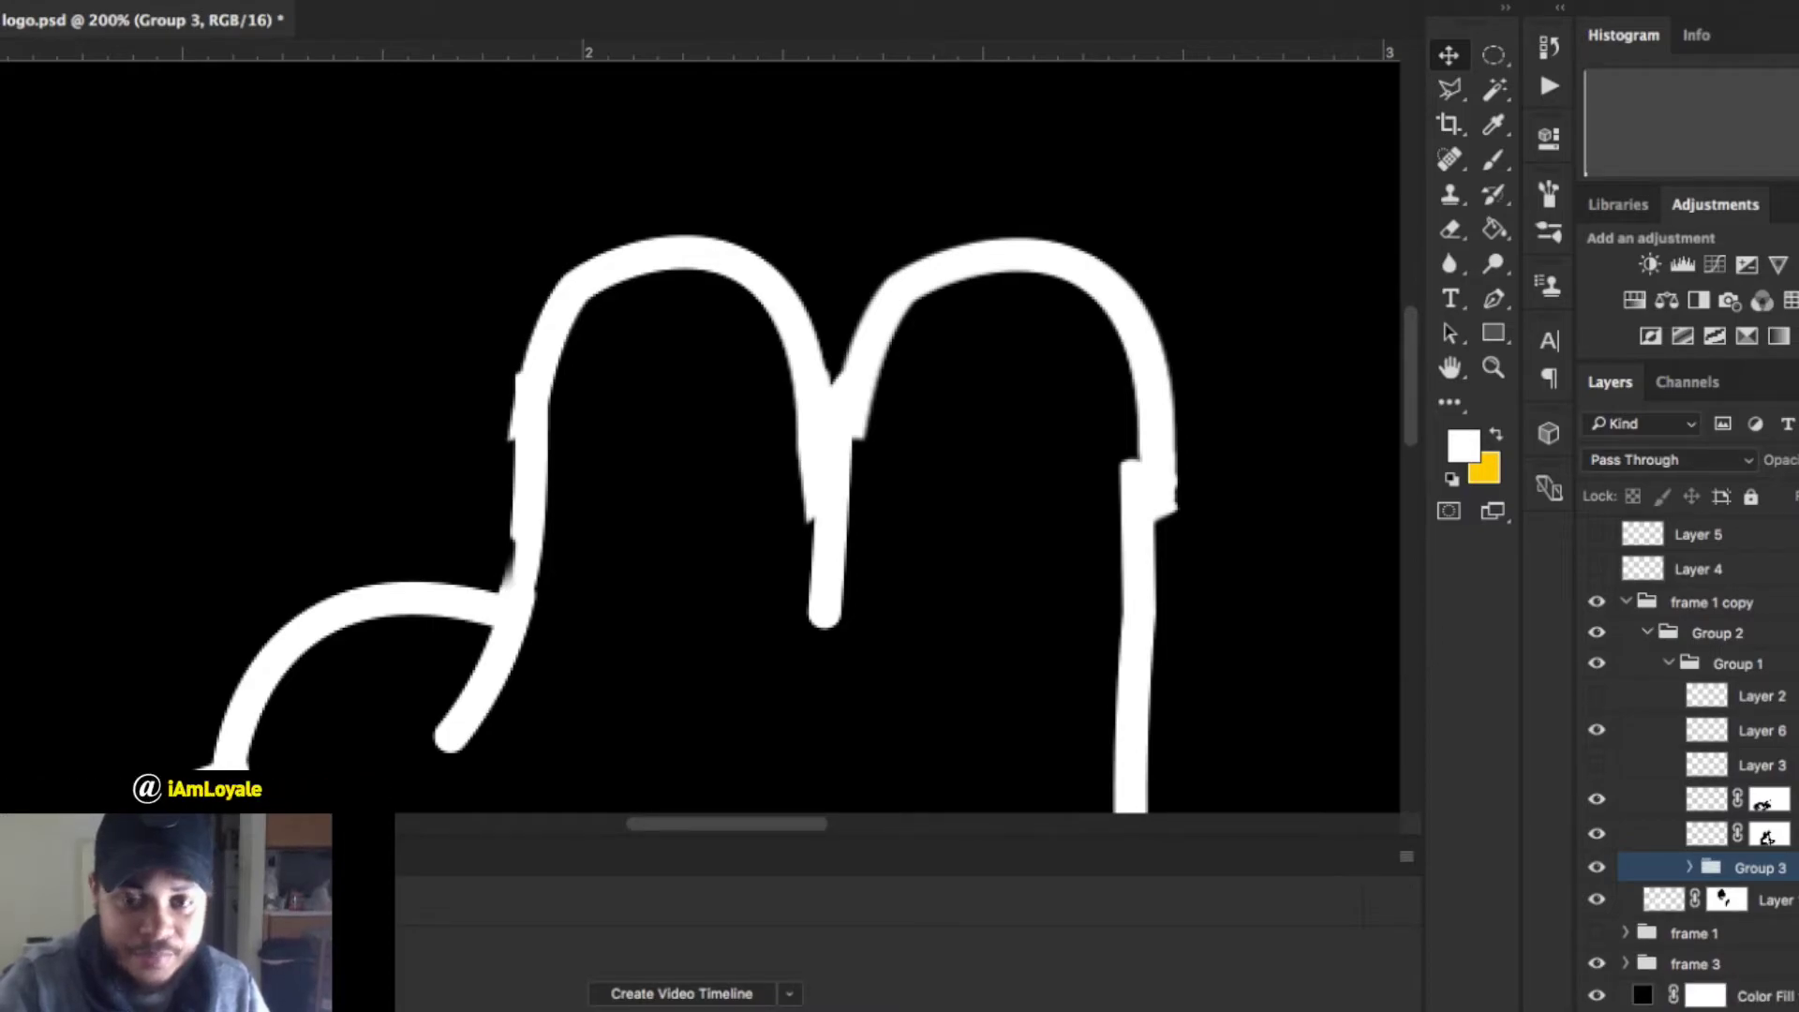
key(ctrl+shift+m)
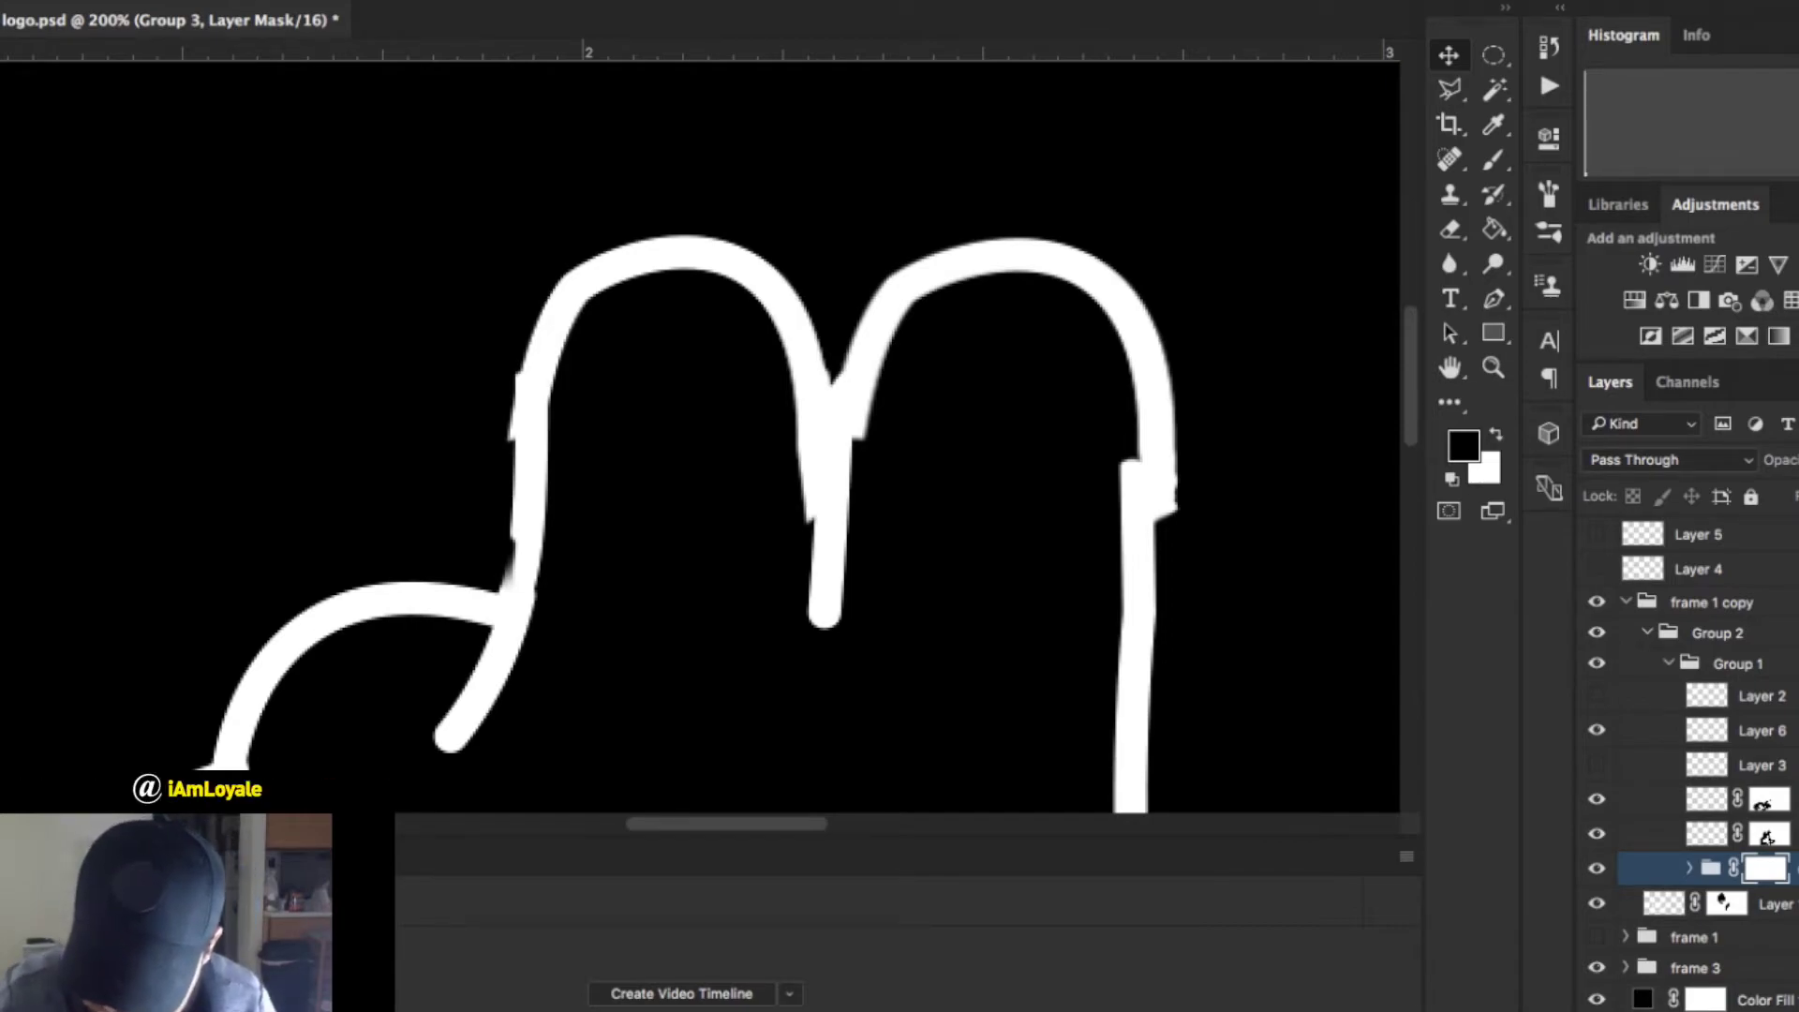
key(p)
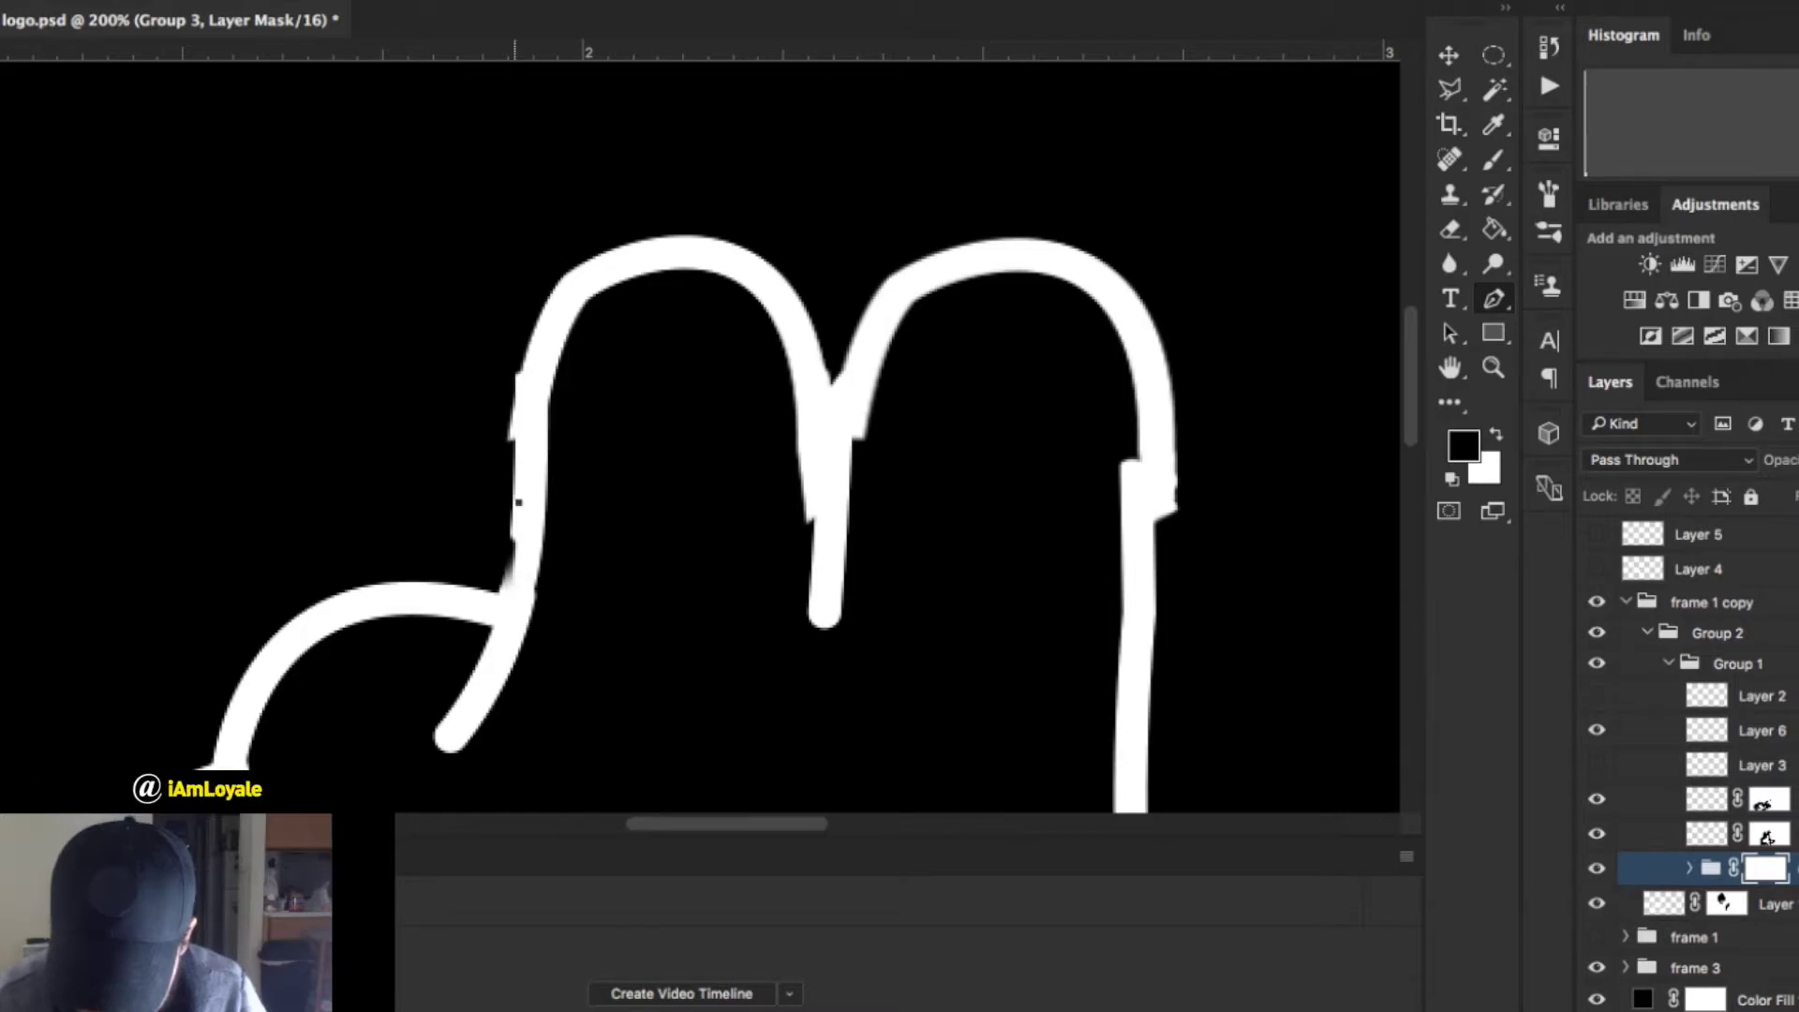
click(518, 502)
drag(550, 298, 576, 247)
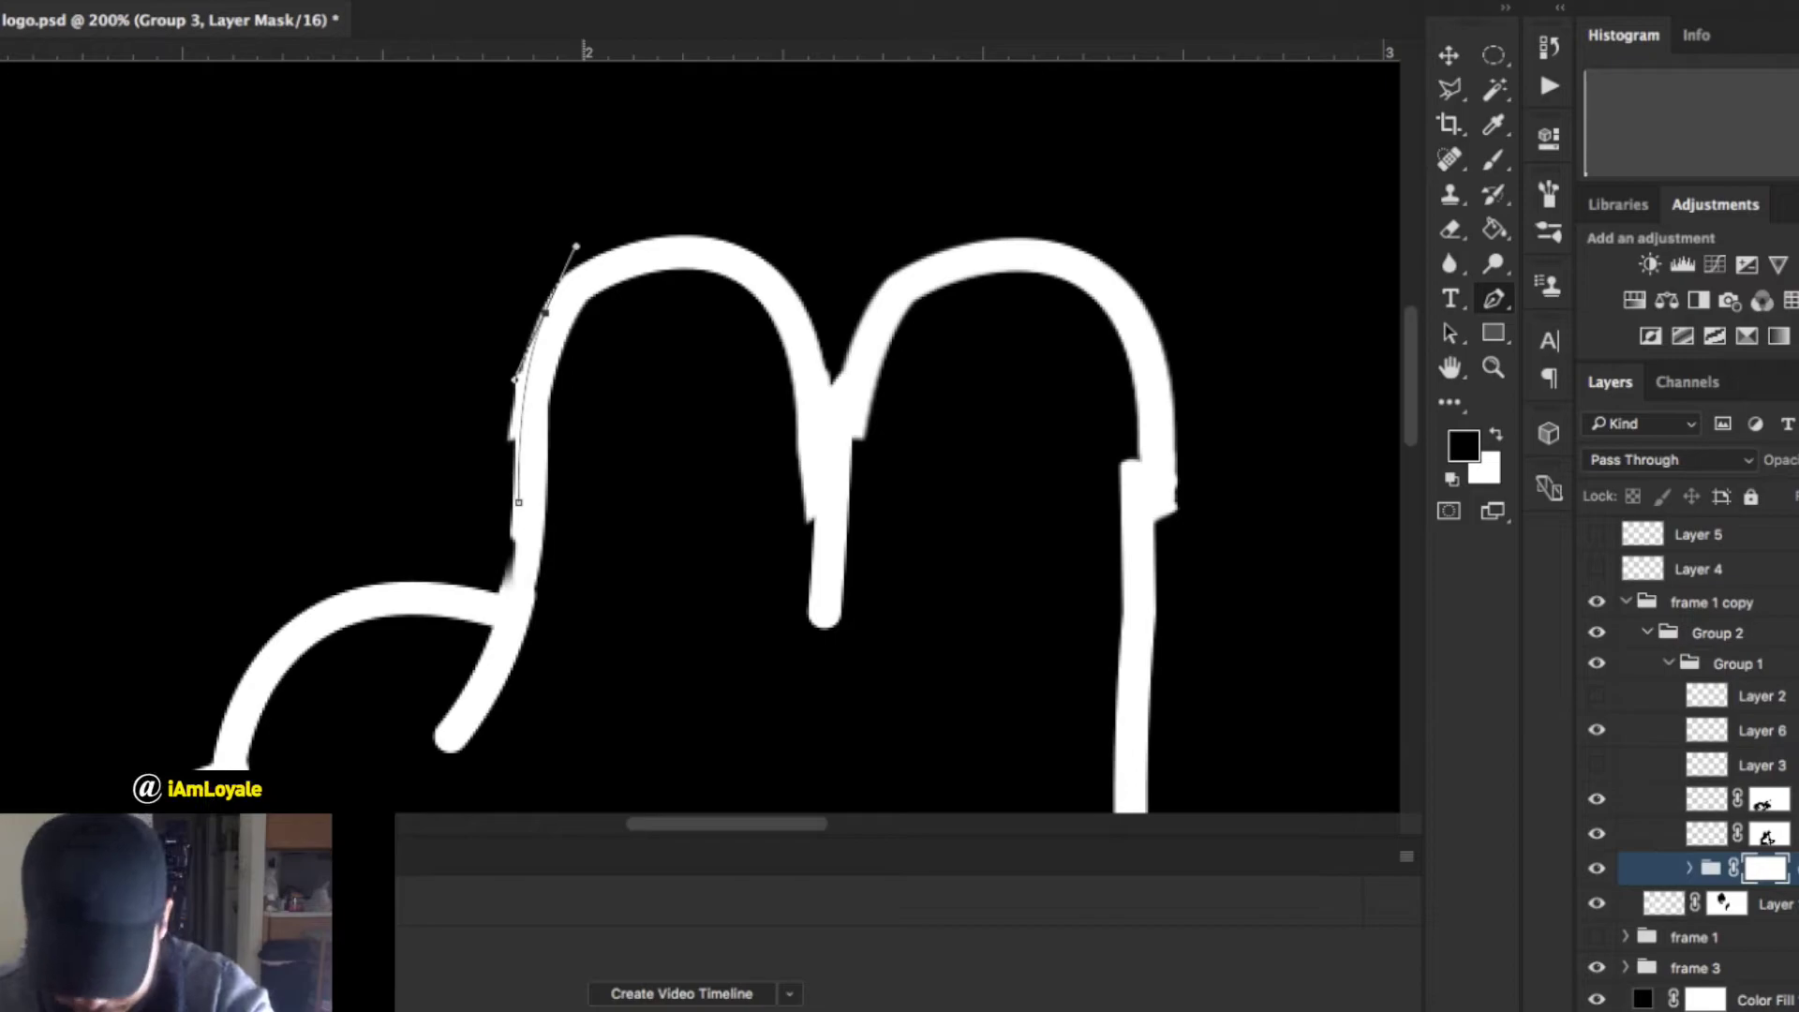
key(super+z)
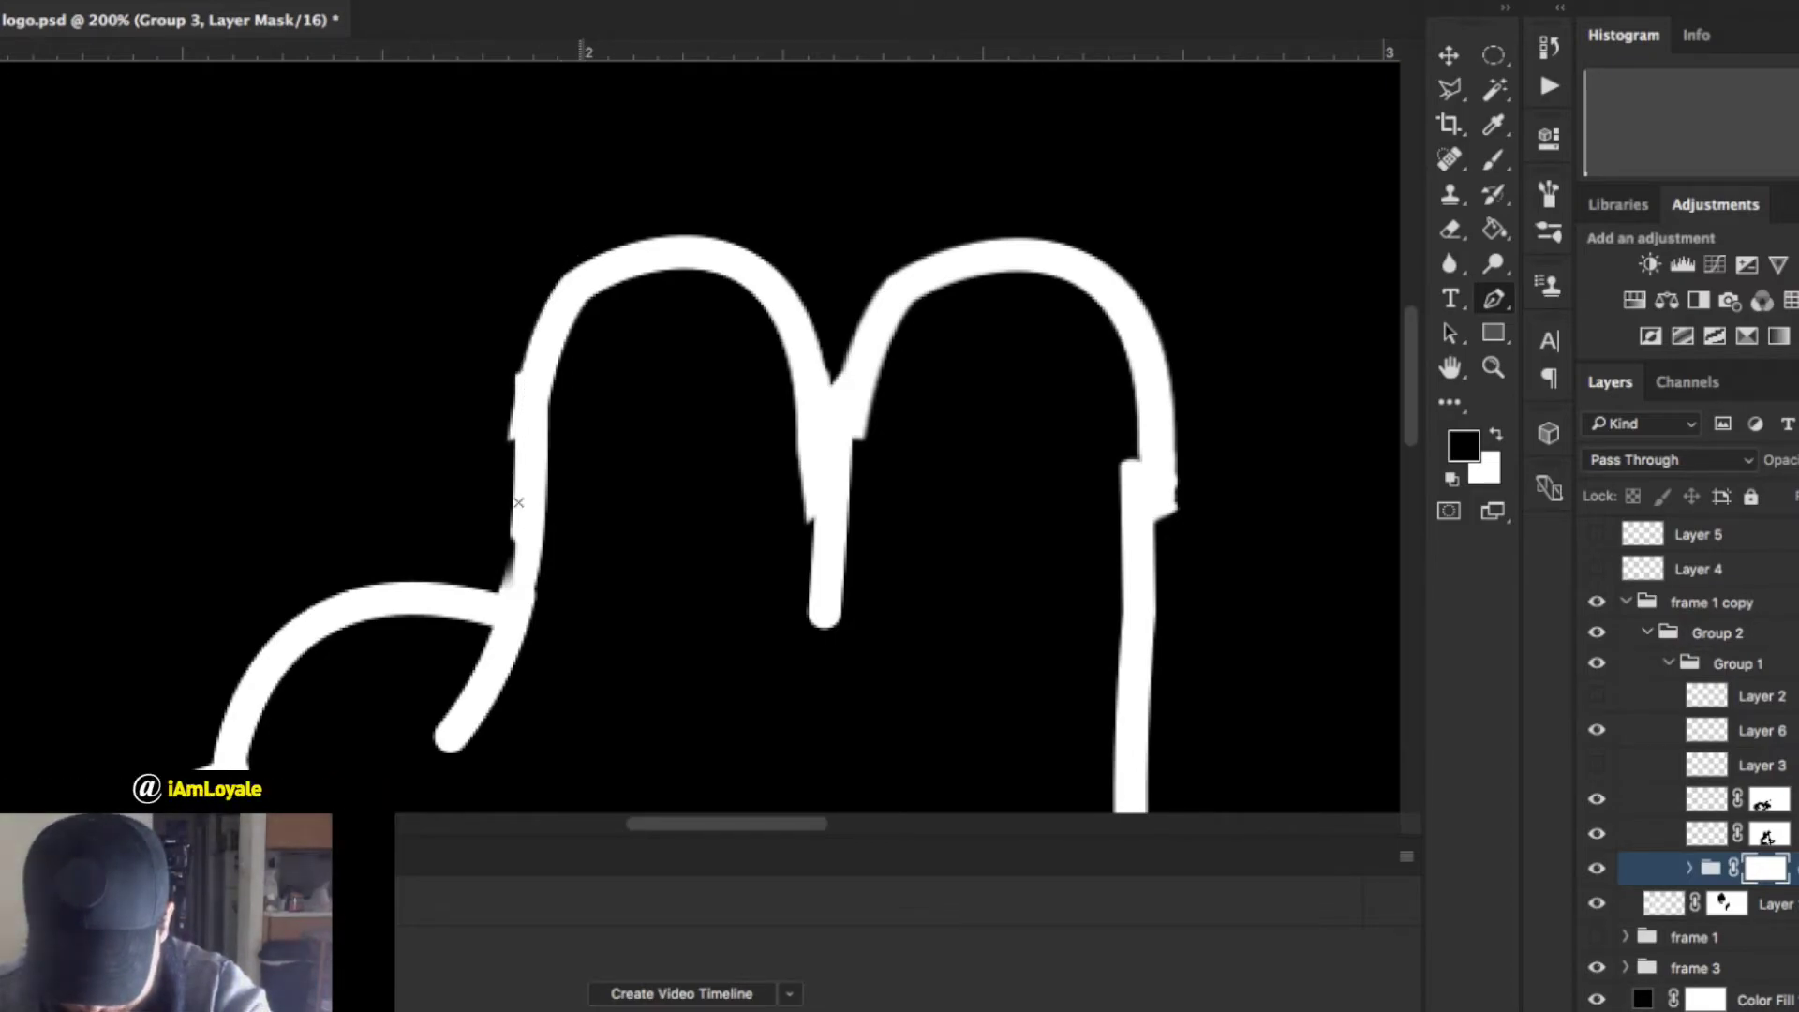
Draw a closed Pen path along the middle finger's outer edge, enclosing the fingertip end that sticks out at the joint.
drag(513, 530, 514, 515)
drag(537, 326, 558, 276)
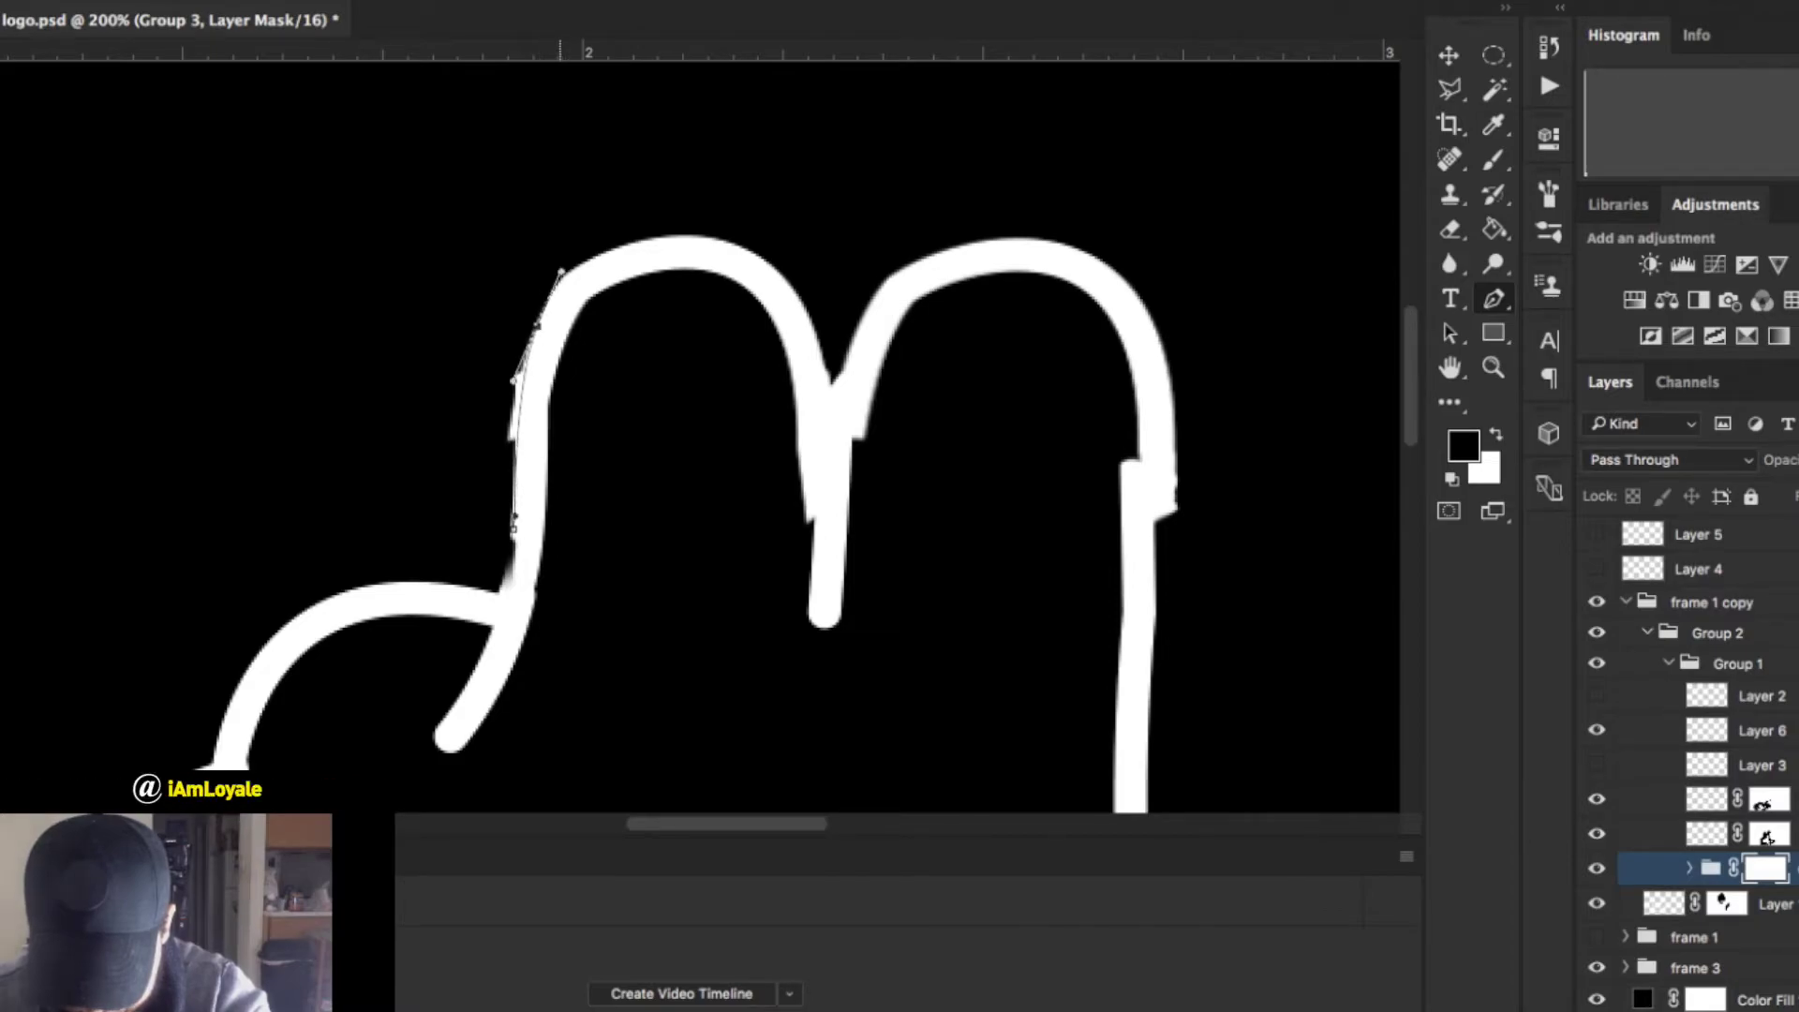
click(487, 299)
click(466, 433)
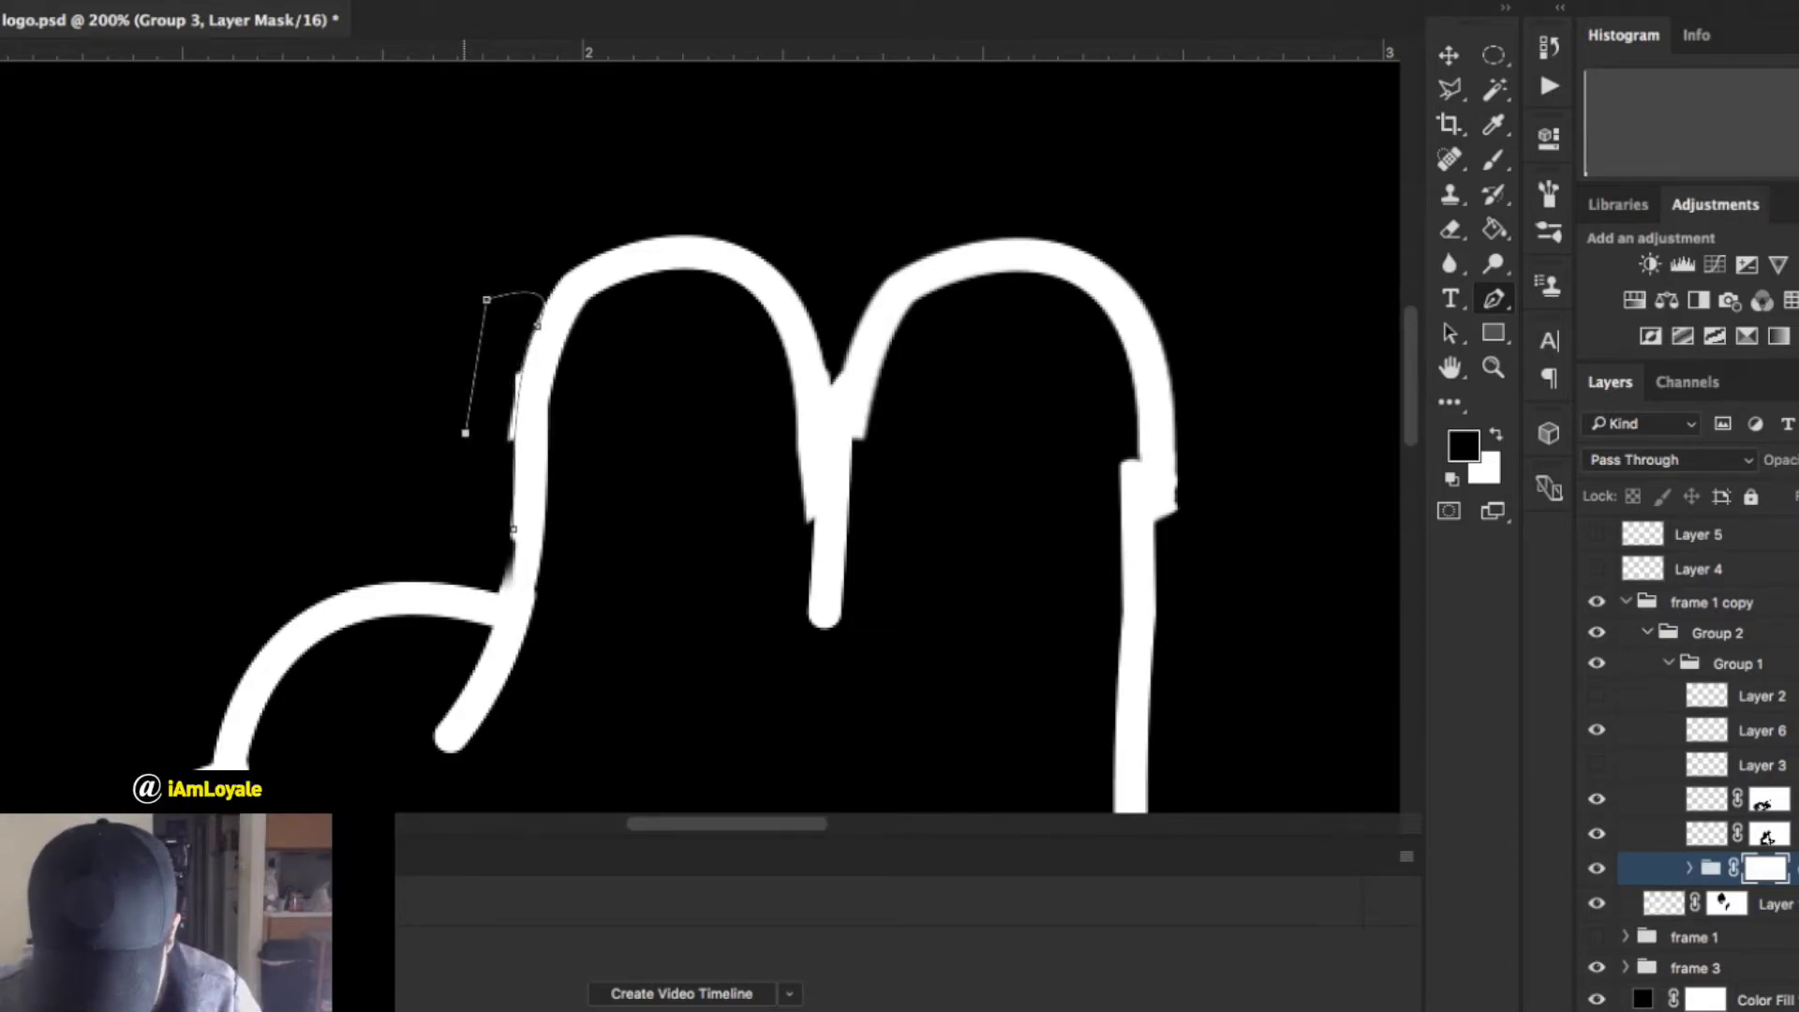
click(513, 530)
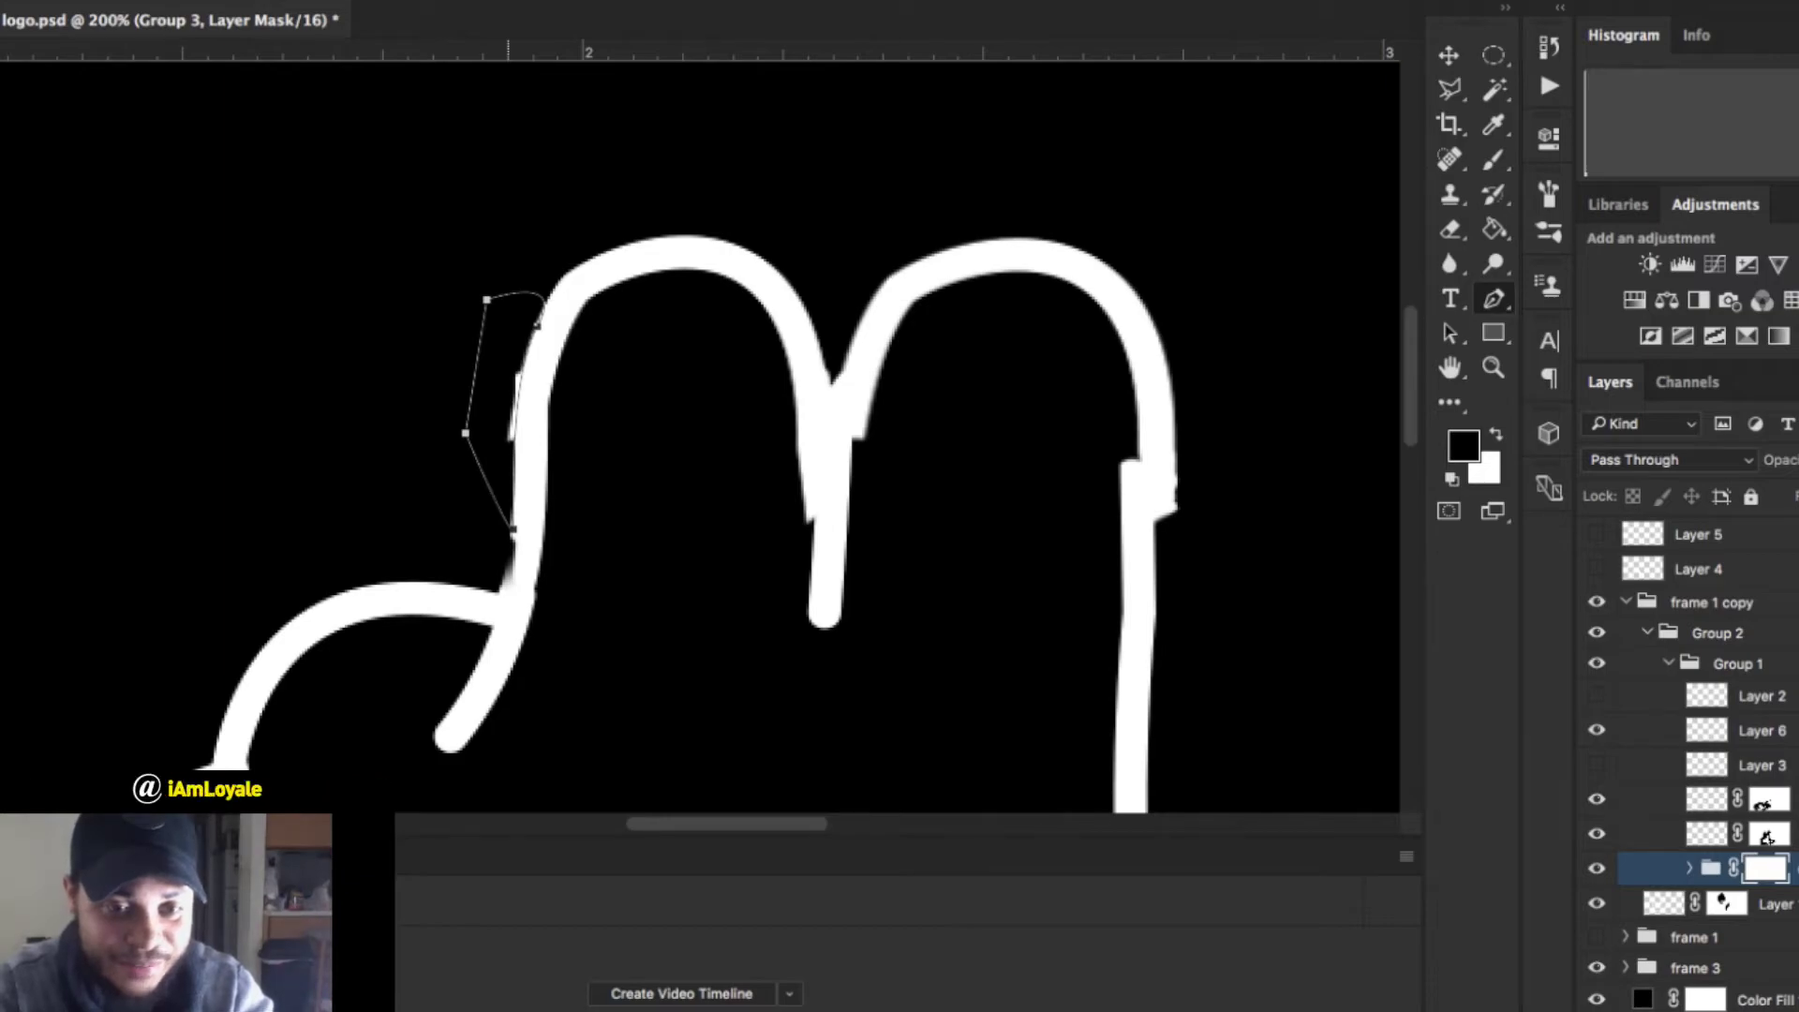
Turn the path into a selection, fill it with black on the group's mask to hide the protruding fingertip end, and deselect.
key(super+Return)
key(g)
click(511, 412)
key(super+d)
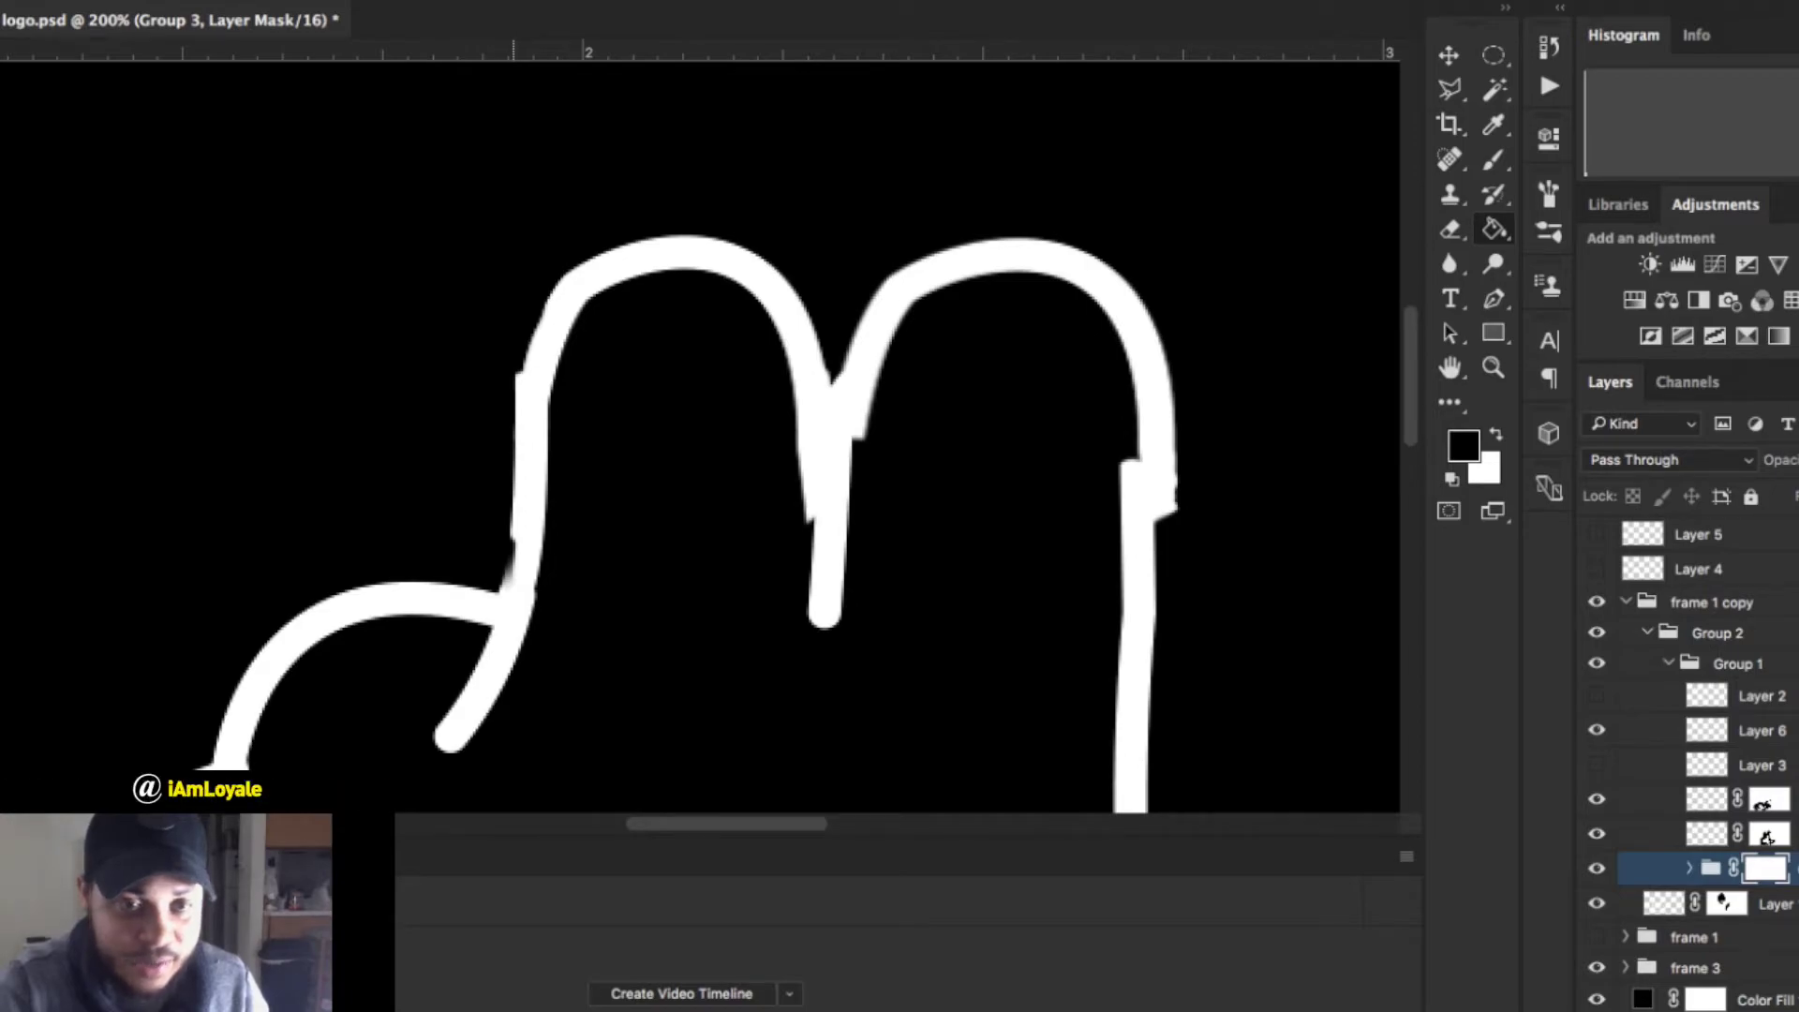
Draw a closed Pen path over the dent in the middle finger's outer edge, just above where it meets the ring finger.
key(p)
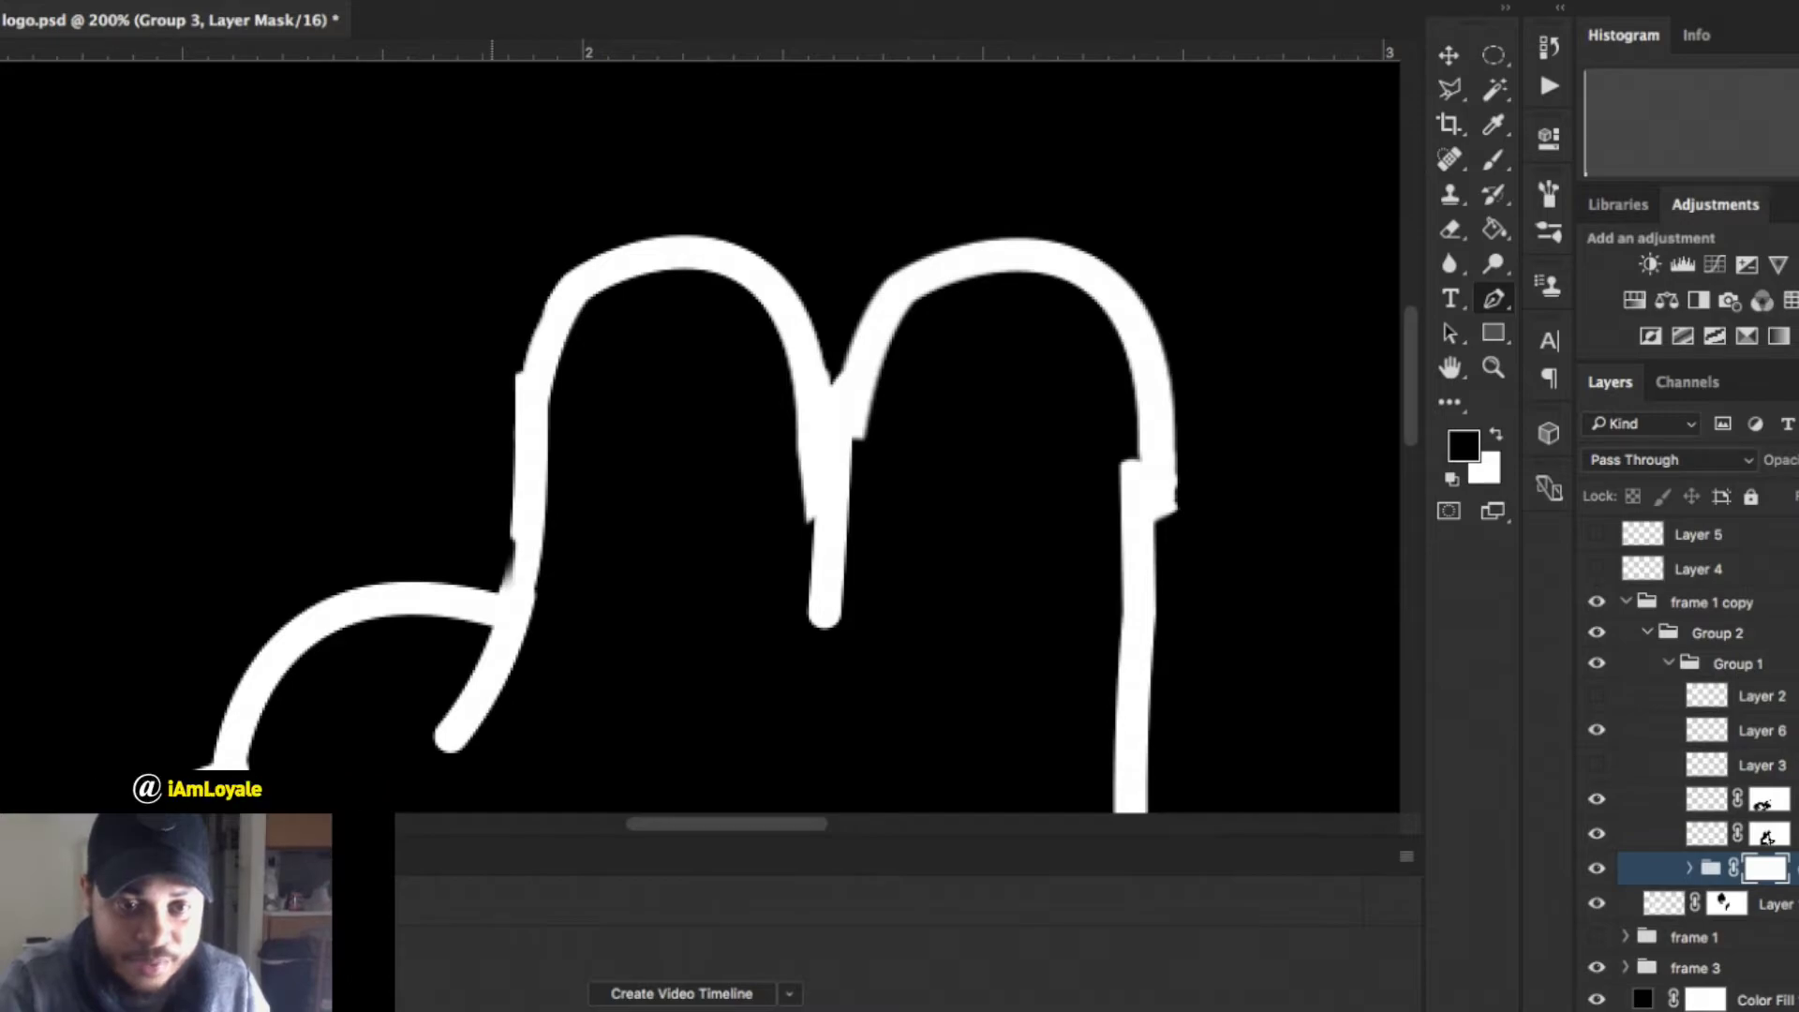
drag(511, 443, 512, 347)
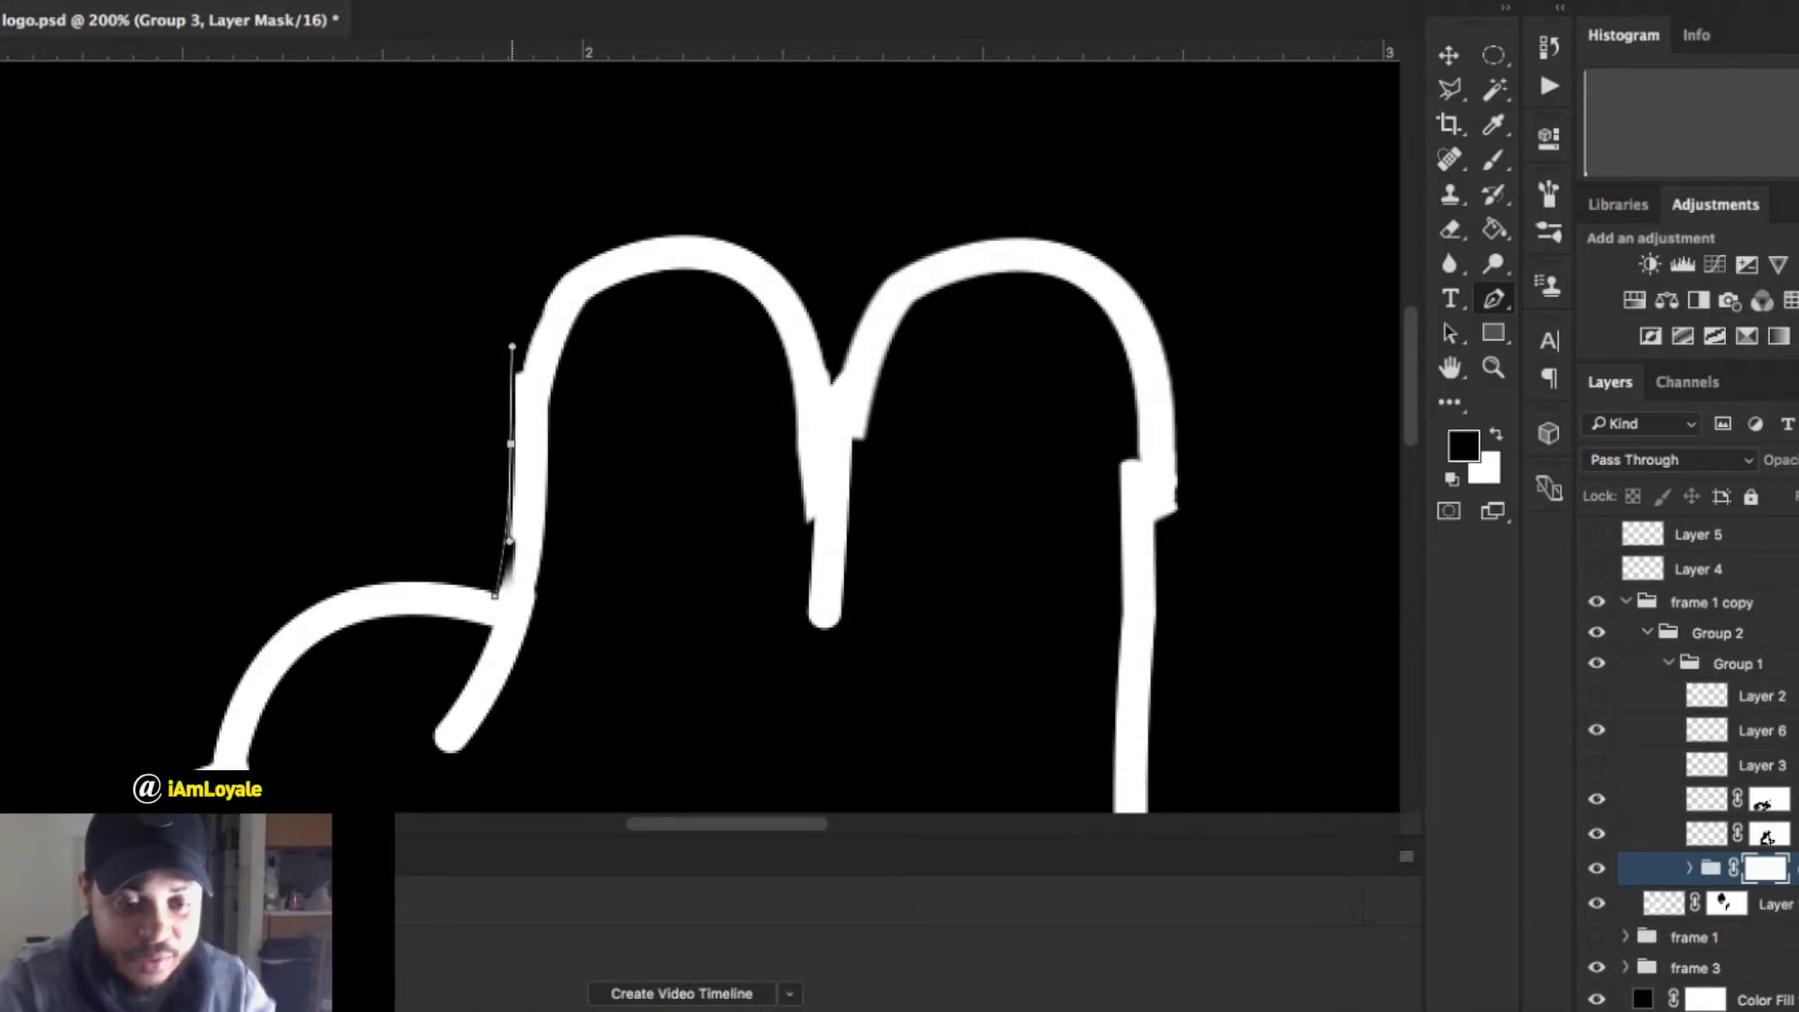
key(super+z)
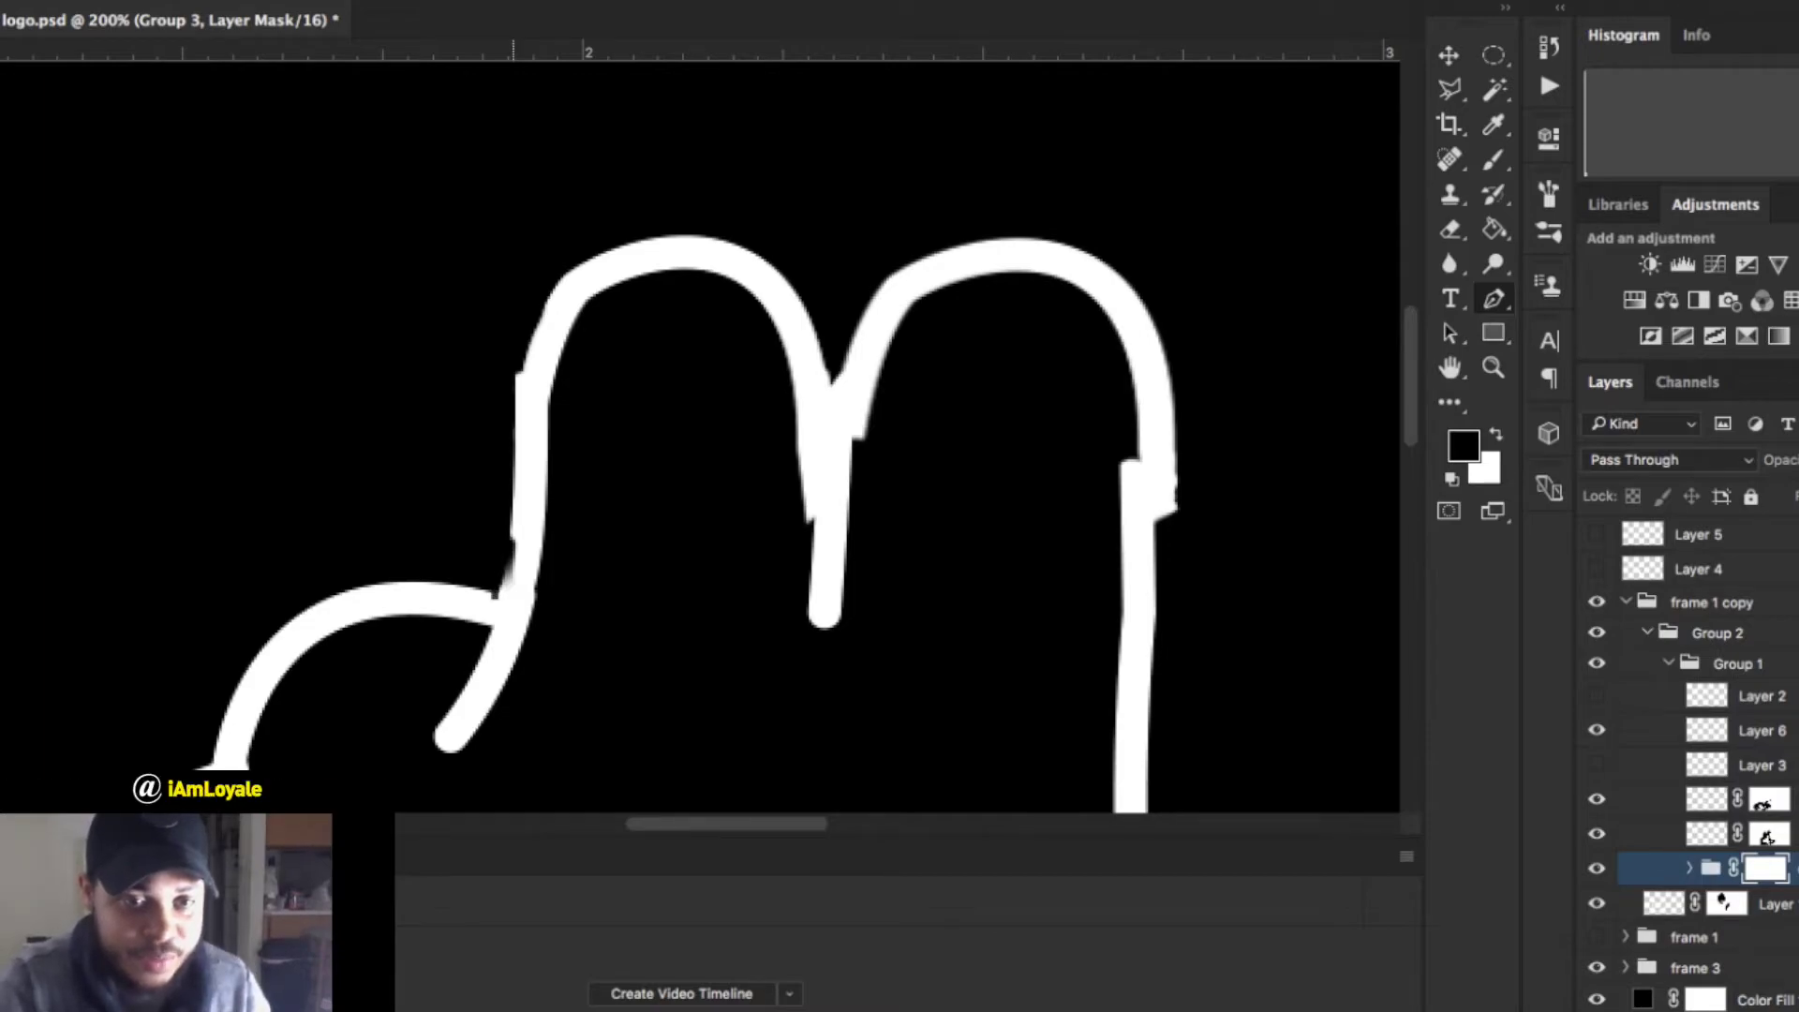
drag(518, 460, 523, 398)
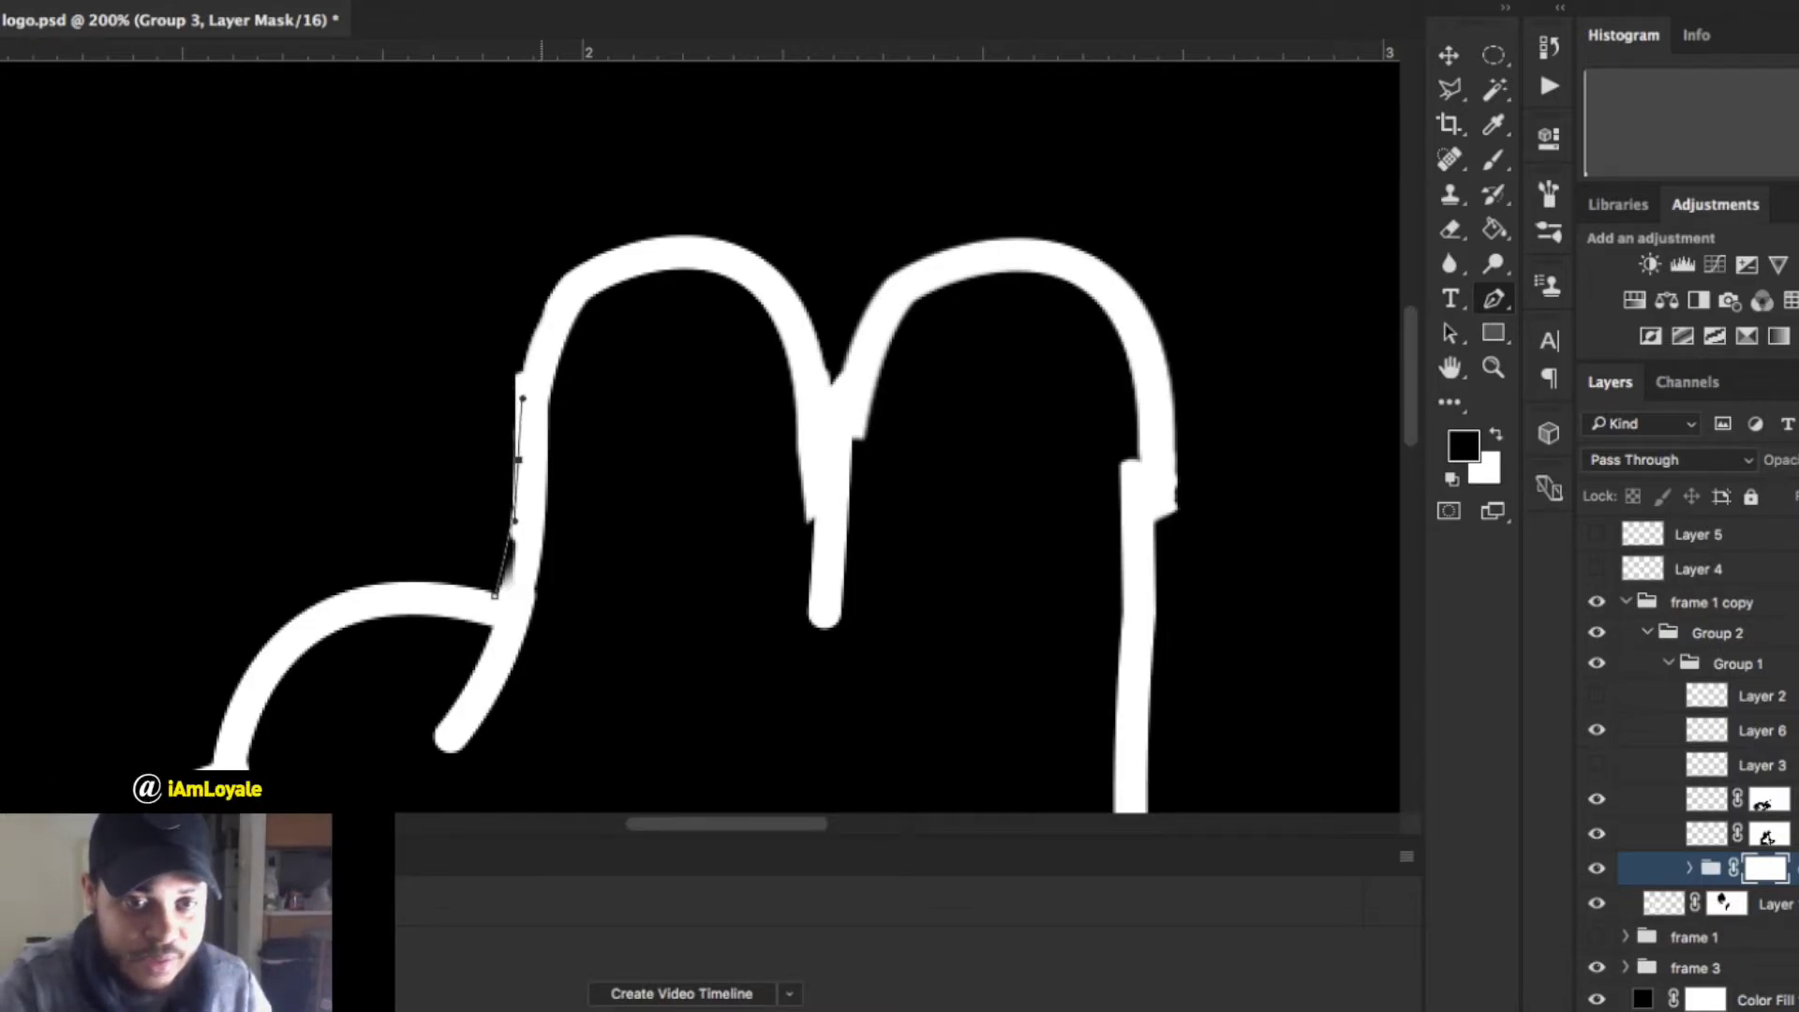
click(540, 409)
click(526, 582)
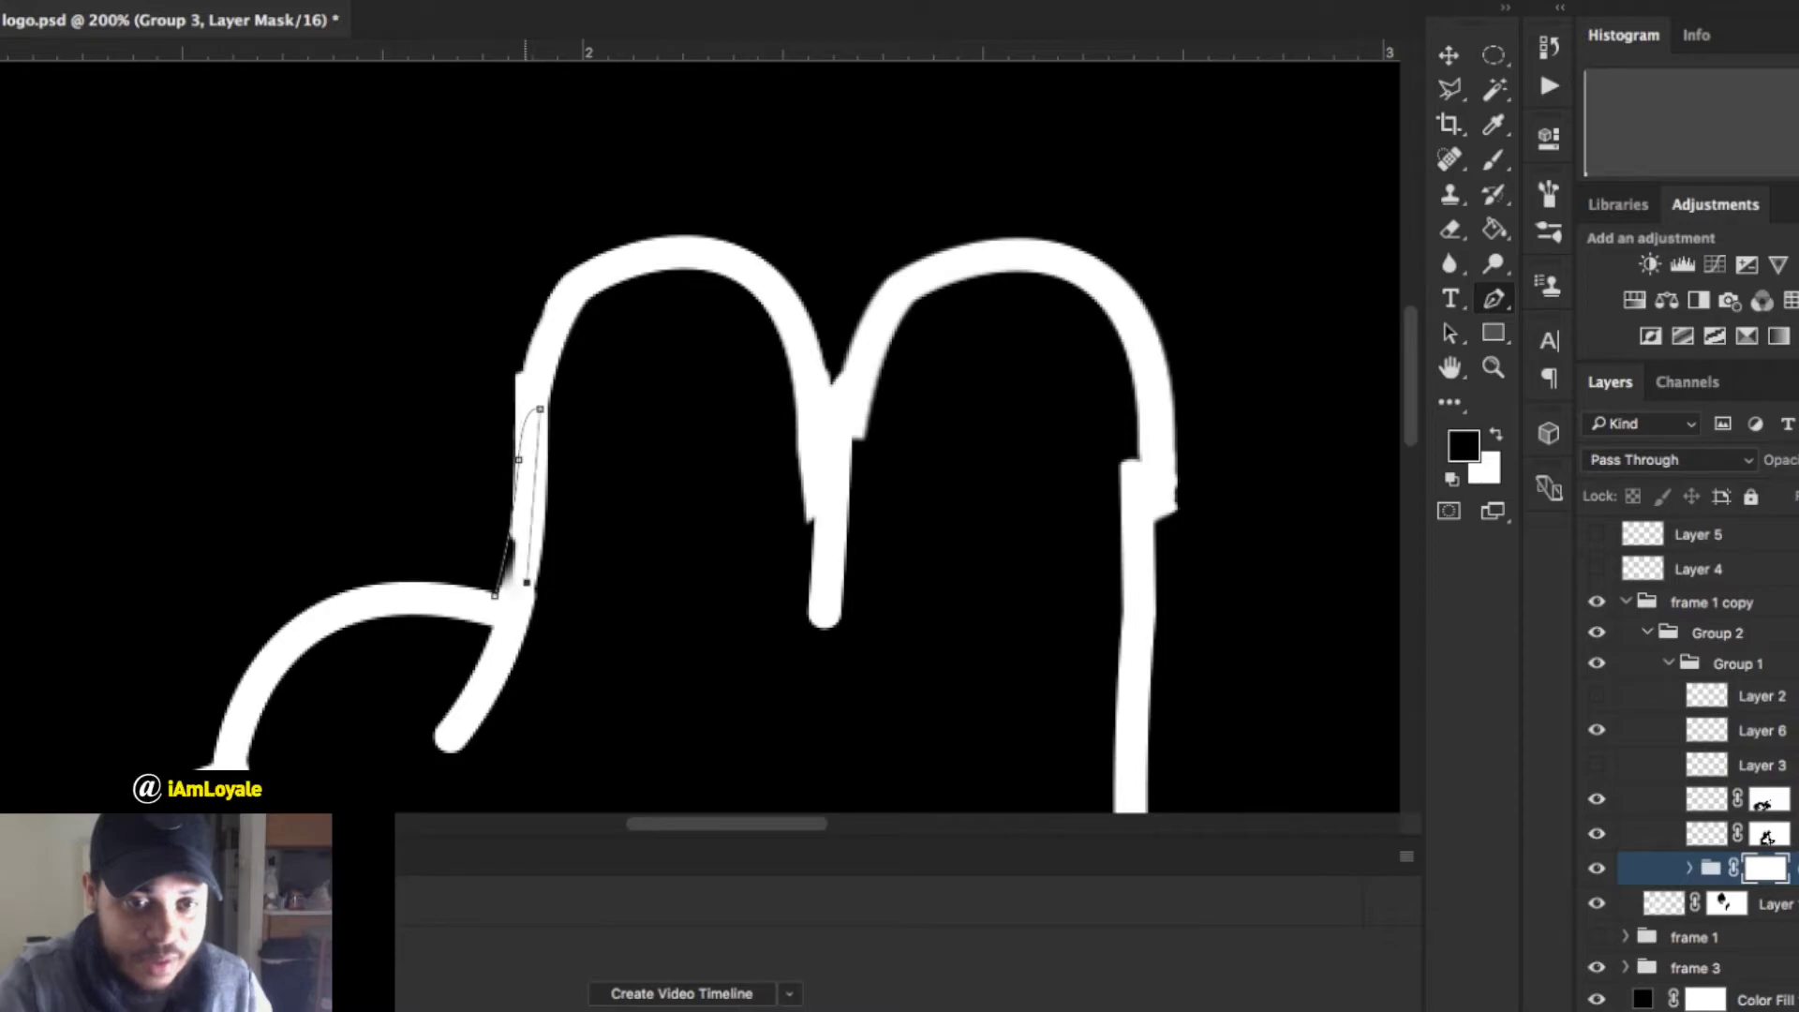
click(503, 646)
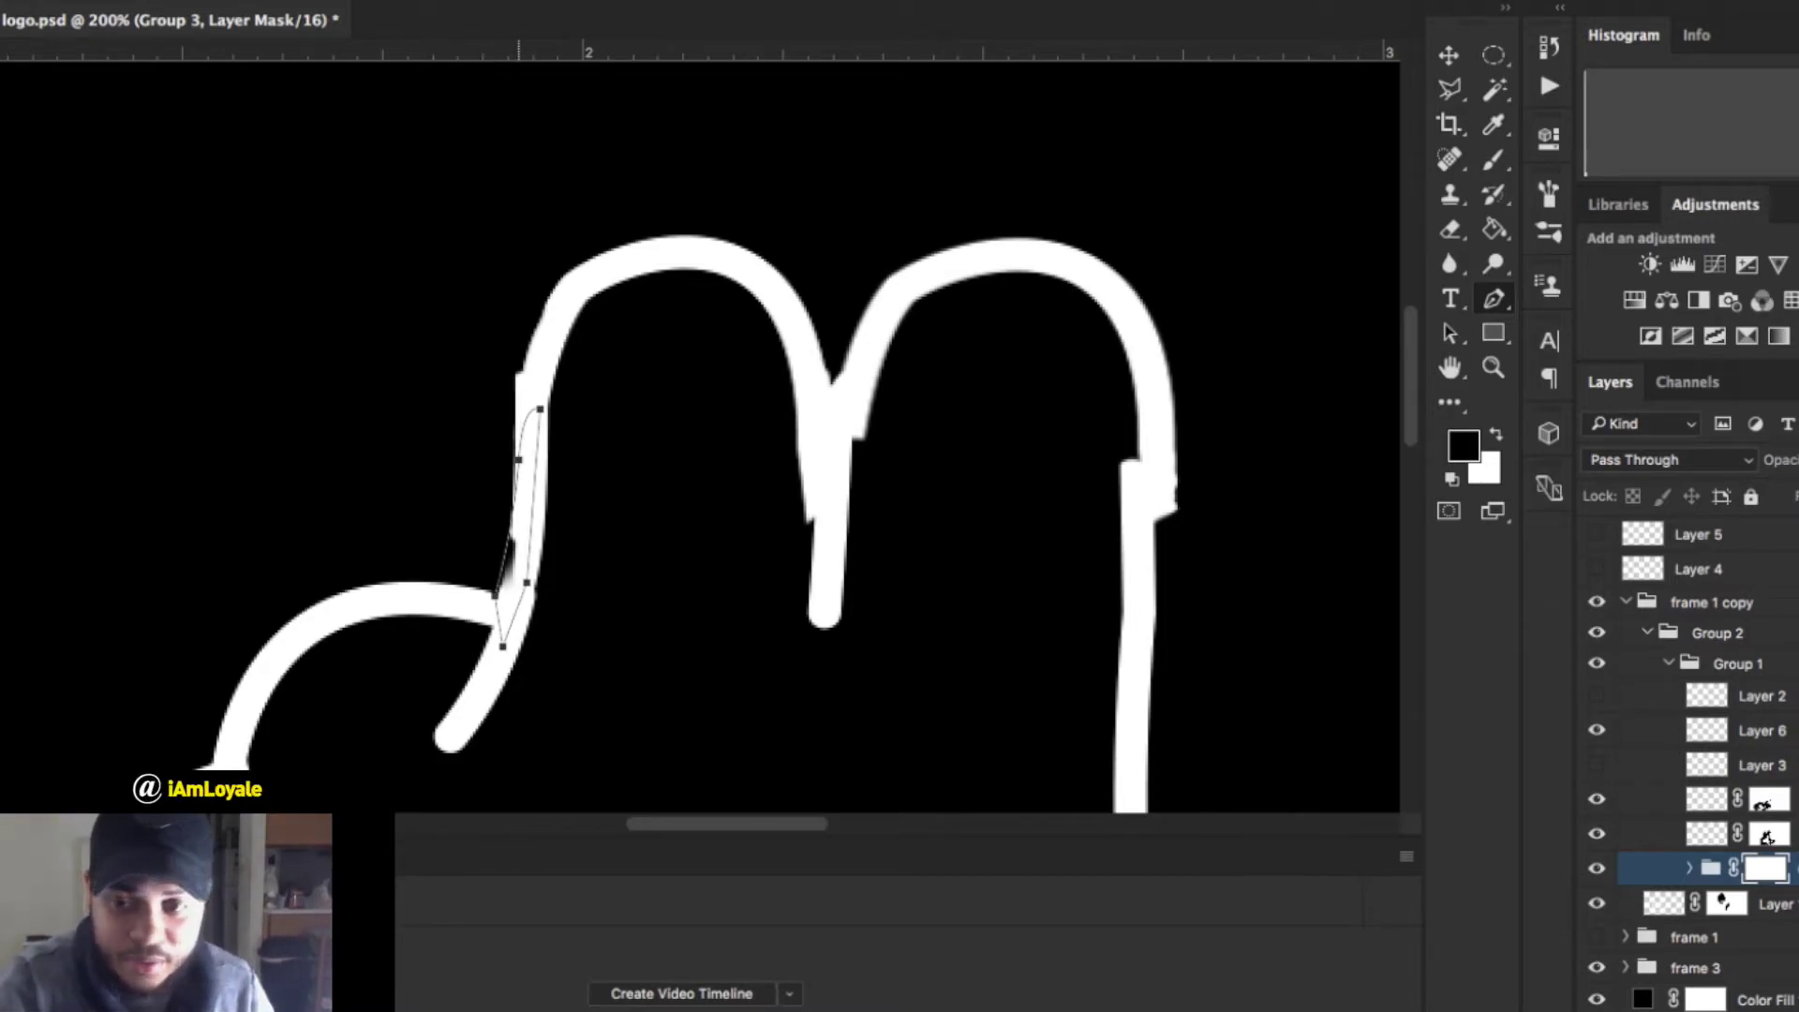
Turn the path into a selection, fill it with white on a new layer, deselect, and reset the colours to default black and white.
key(ctrl+Return)
key(ctrl+shift+alt+n)
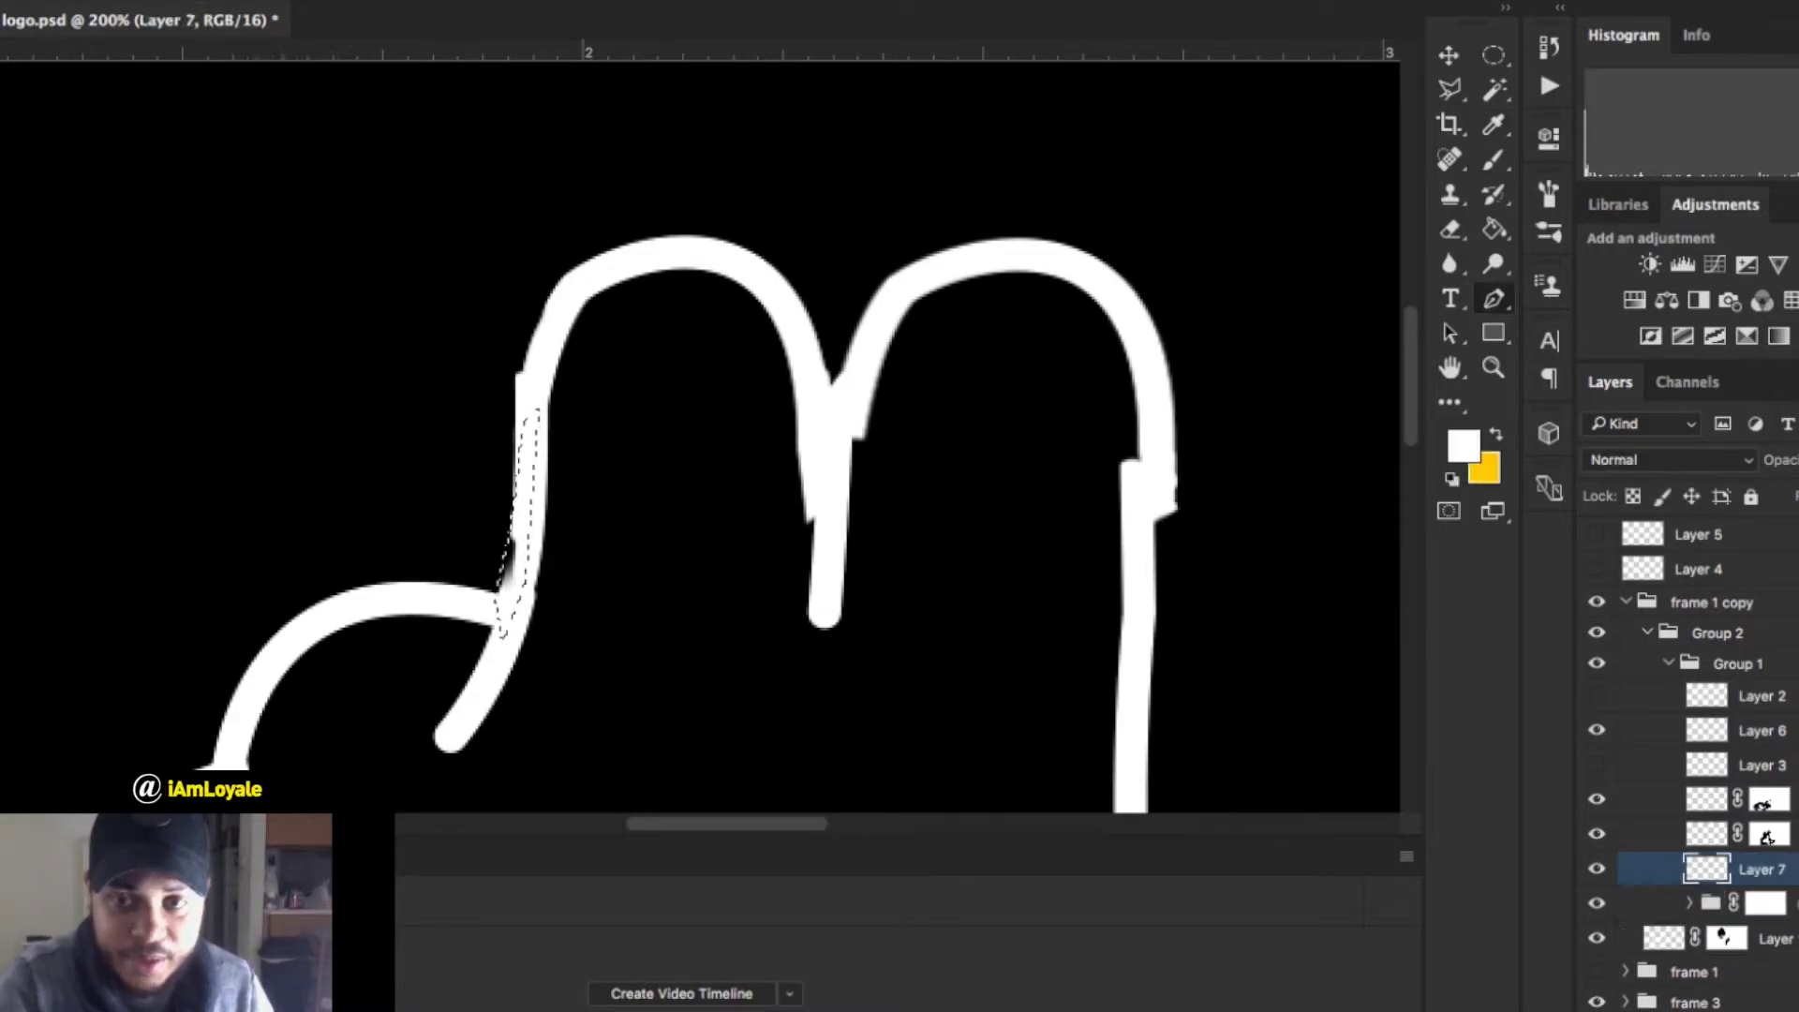
key(g)
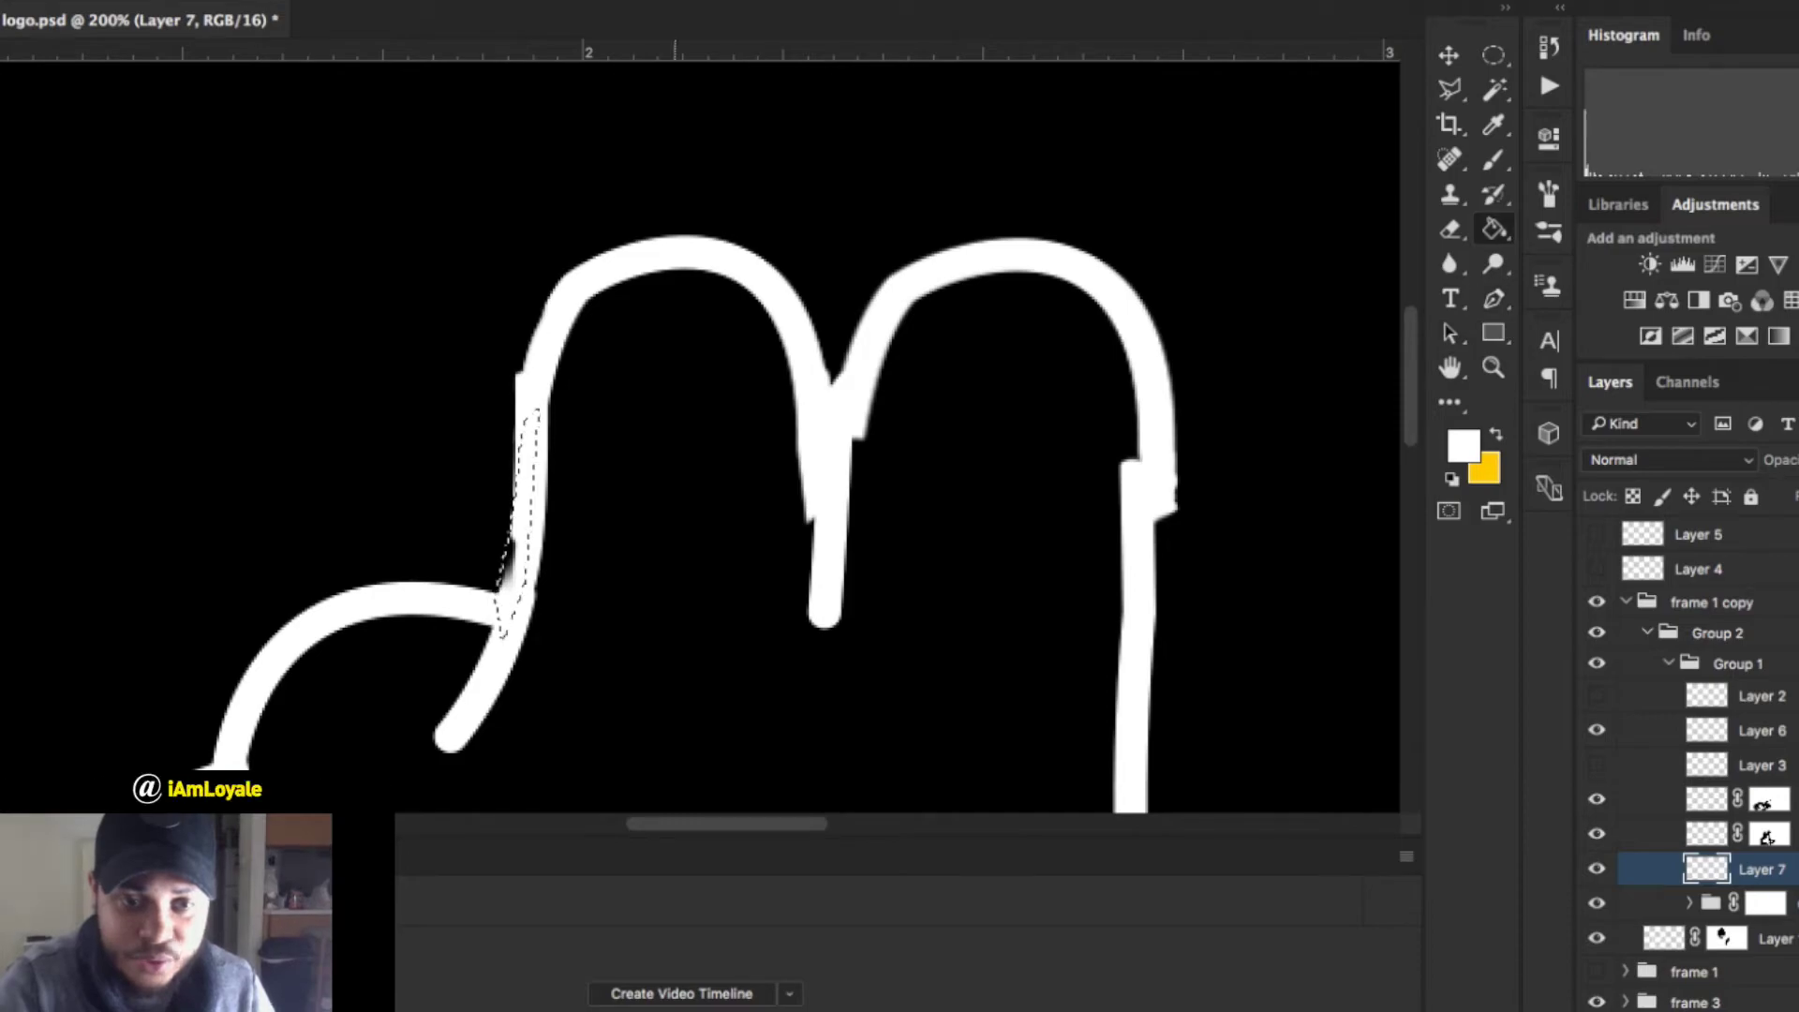
click(509, 560)
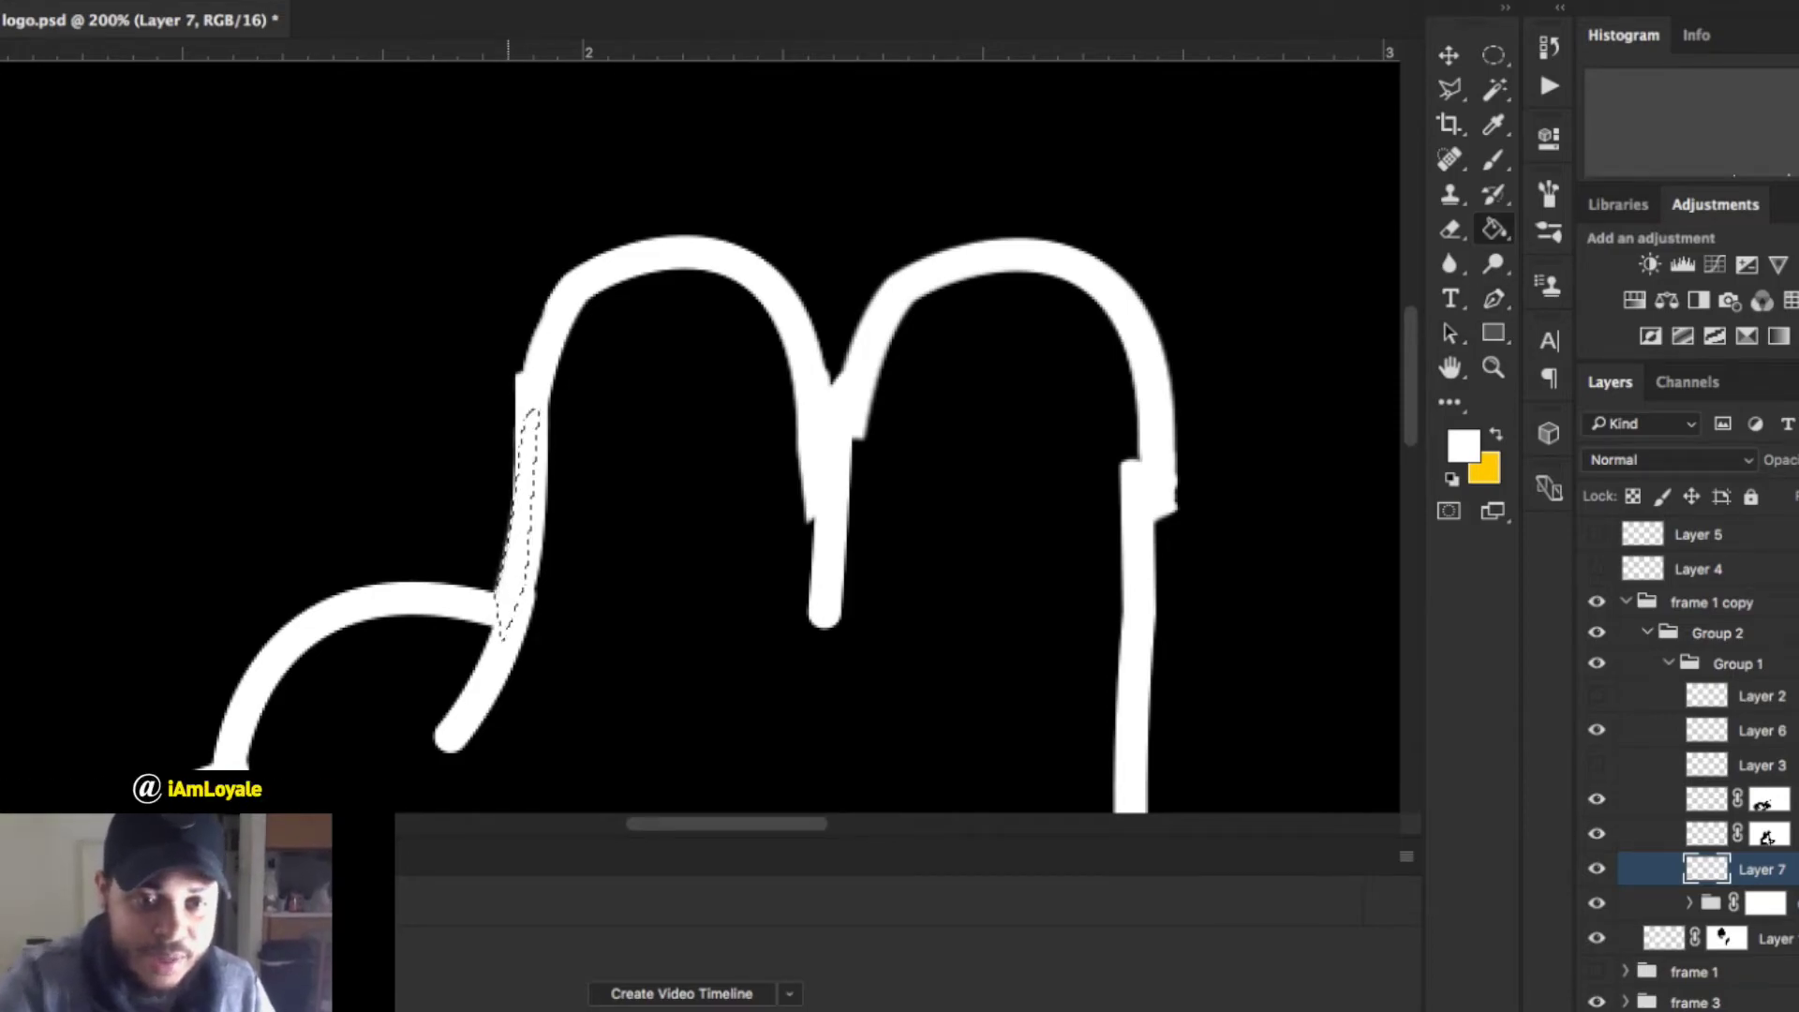
key(d)
key(ctrl+d)
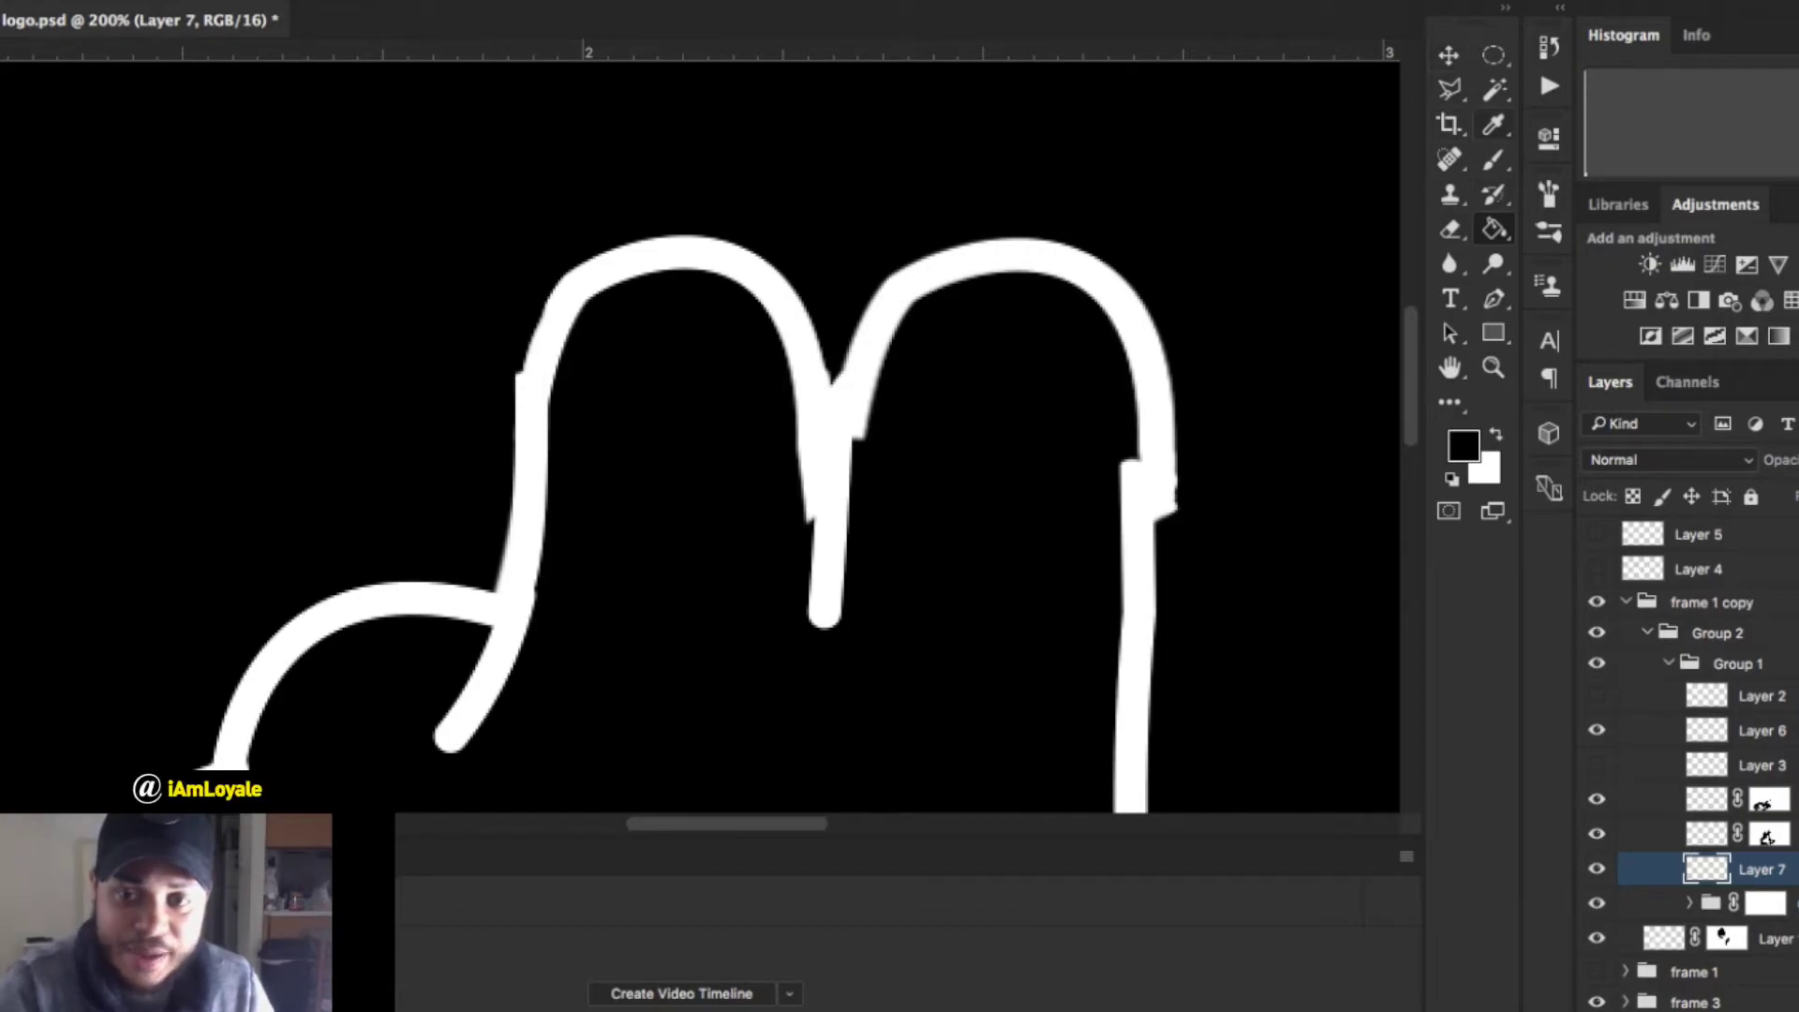
Draw a closed Pen path around the middle fingertip's outer shoulder, curving from the joint step up to the top of the tip.
key(p)
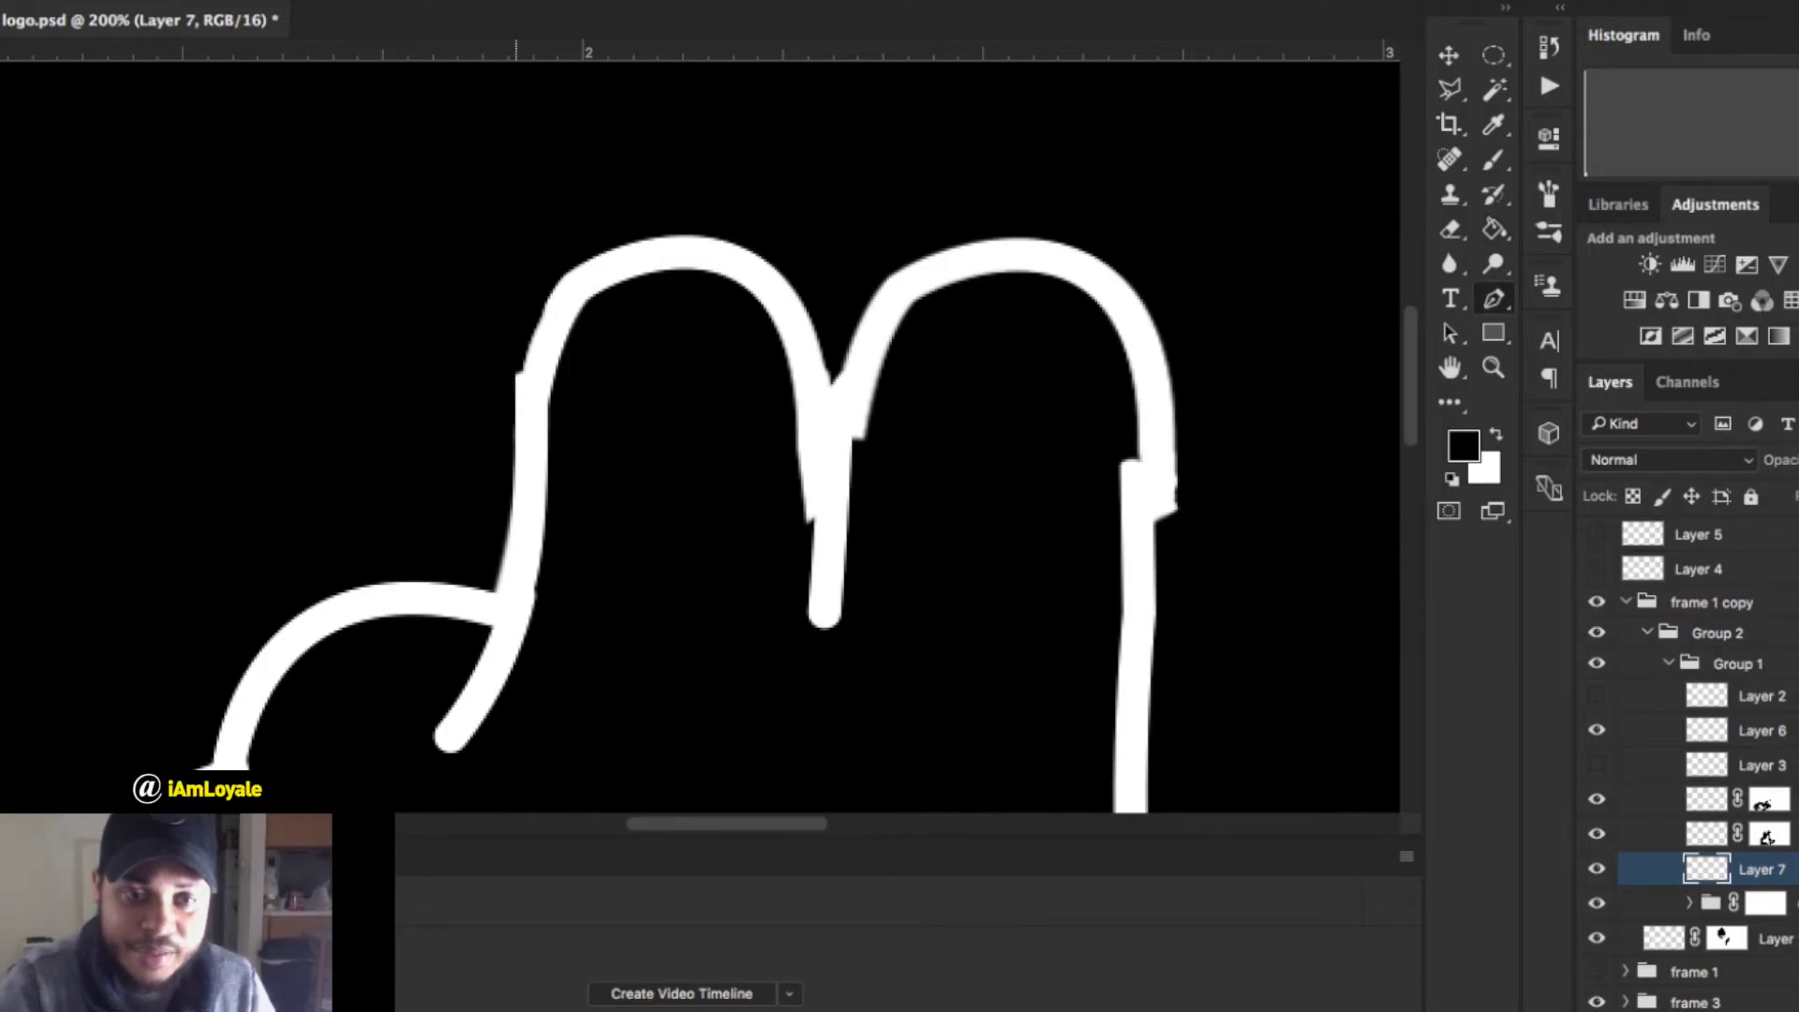
drag(633, 244, 761, 237)
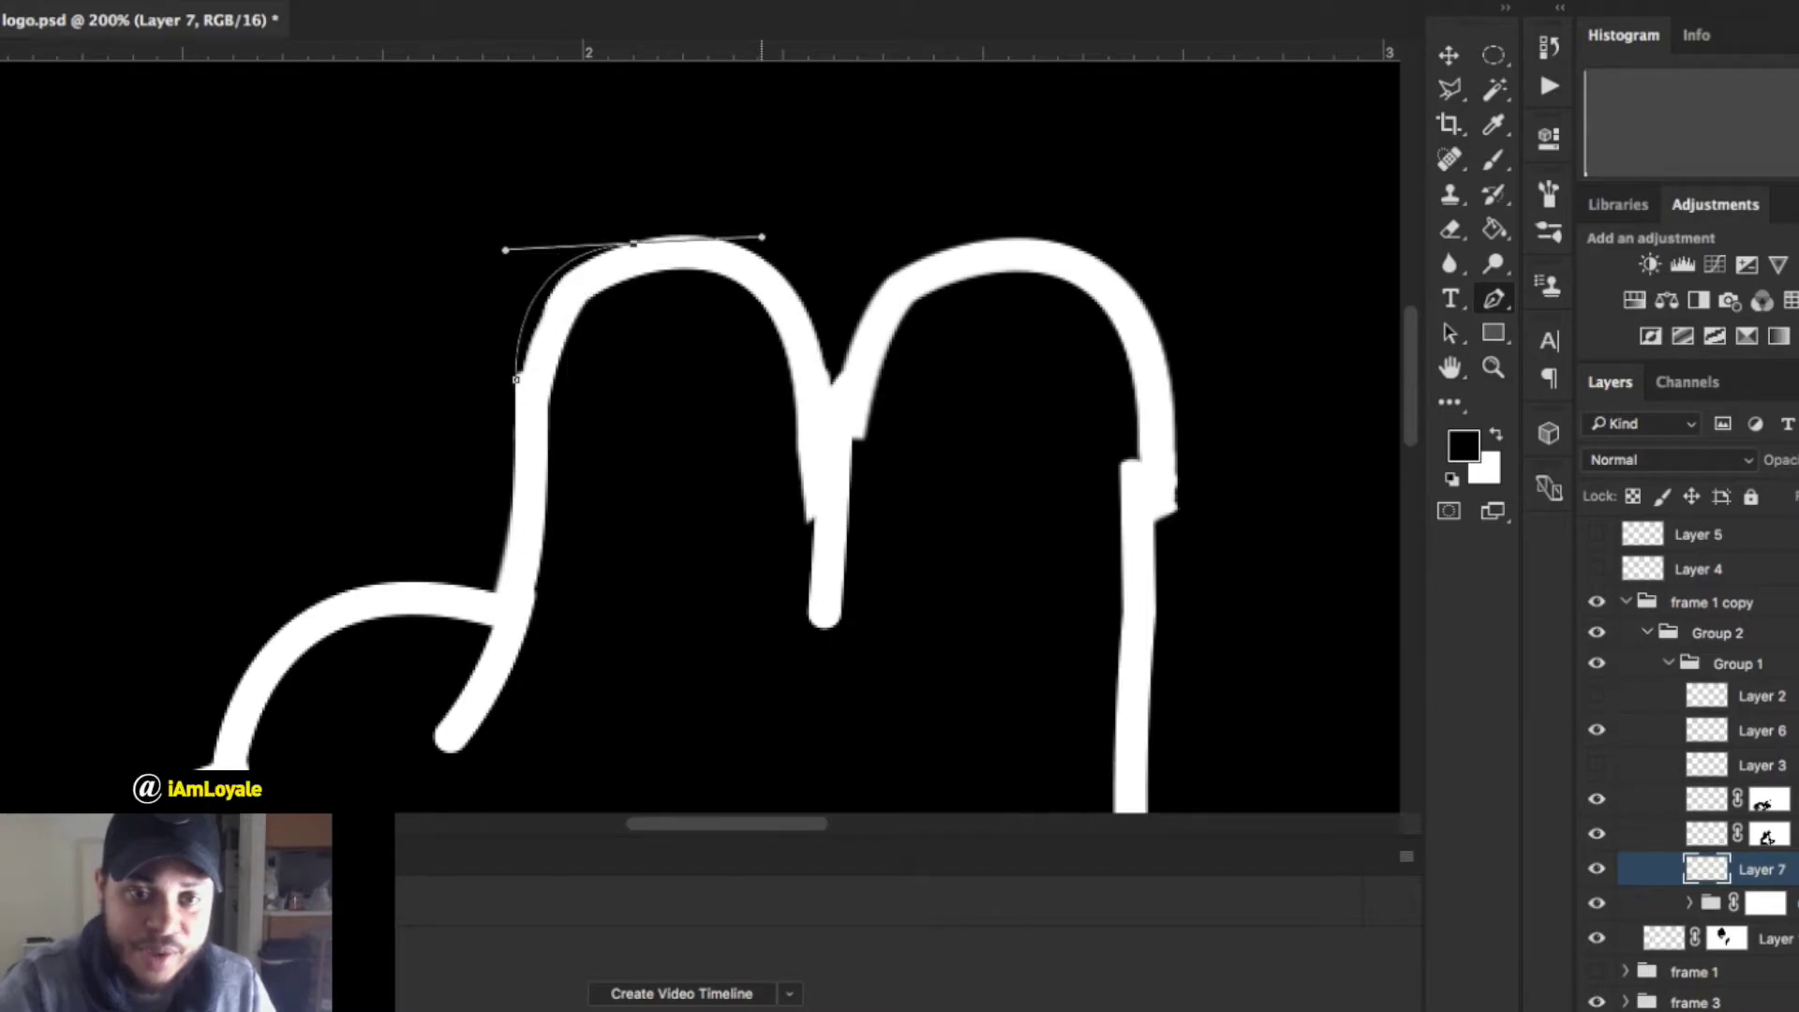
click(703, 256)
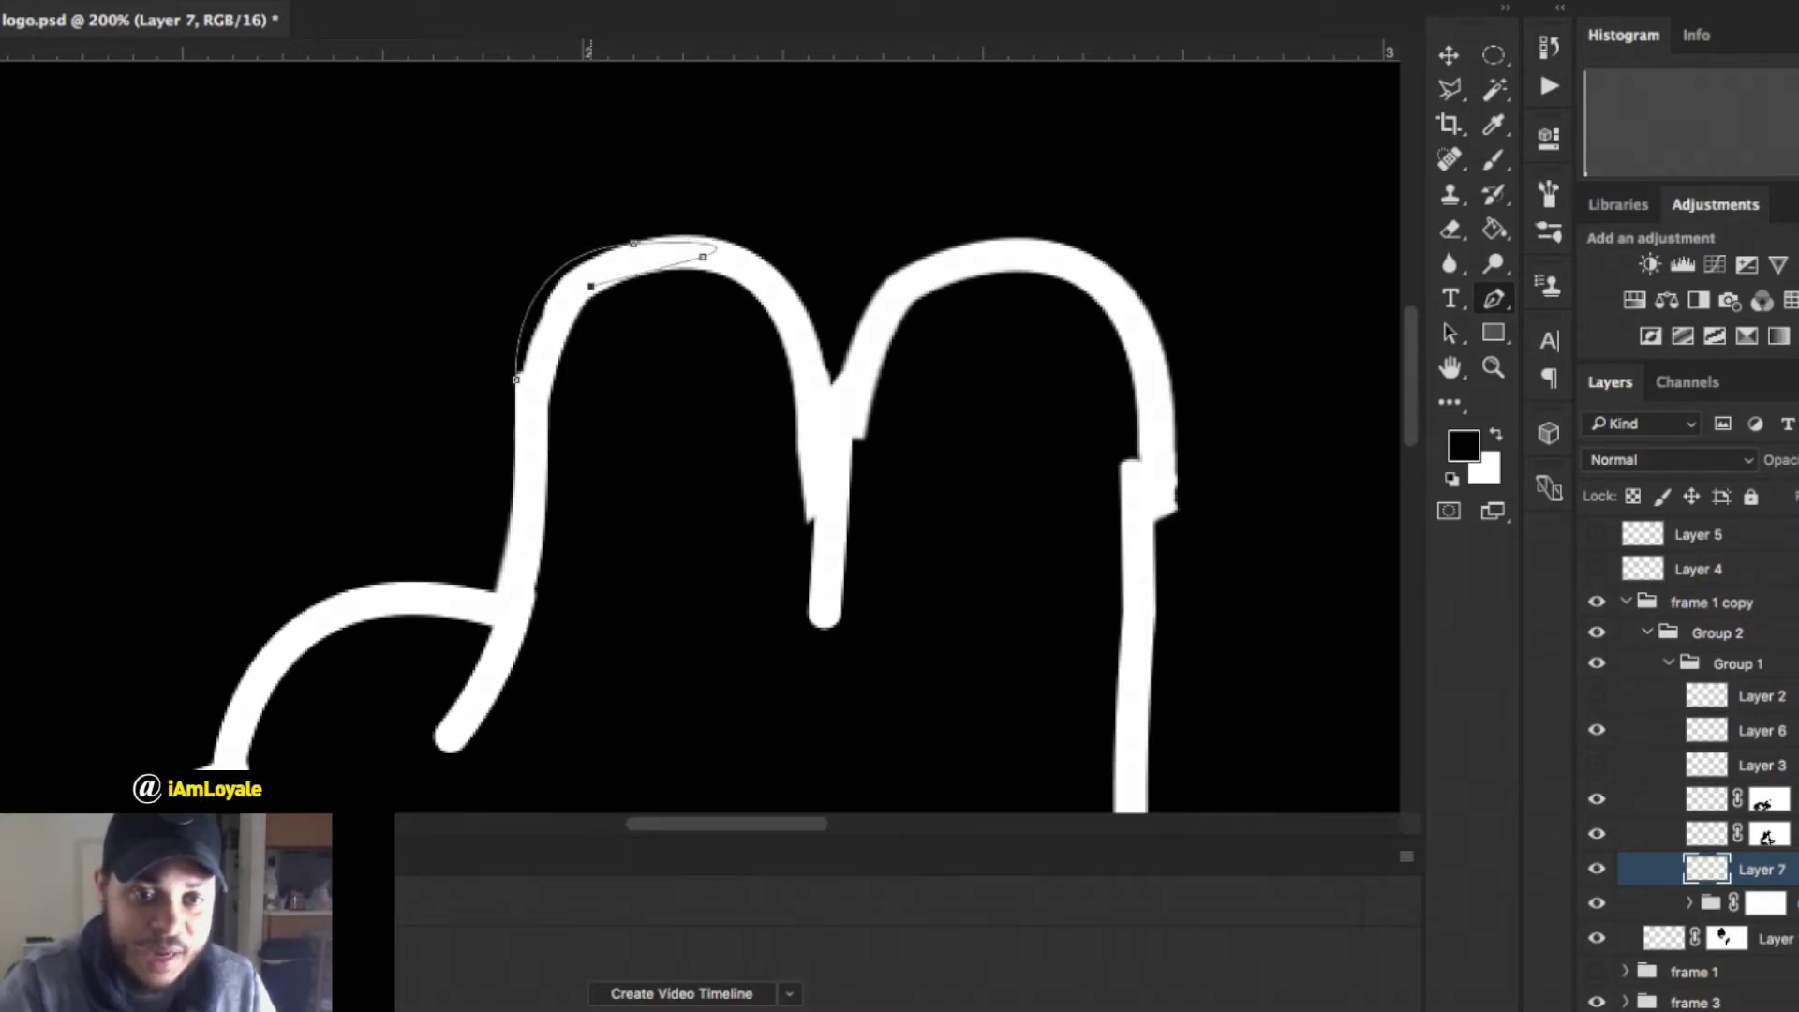
click(543, 373)
click(532, 422)
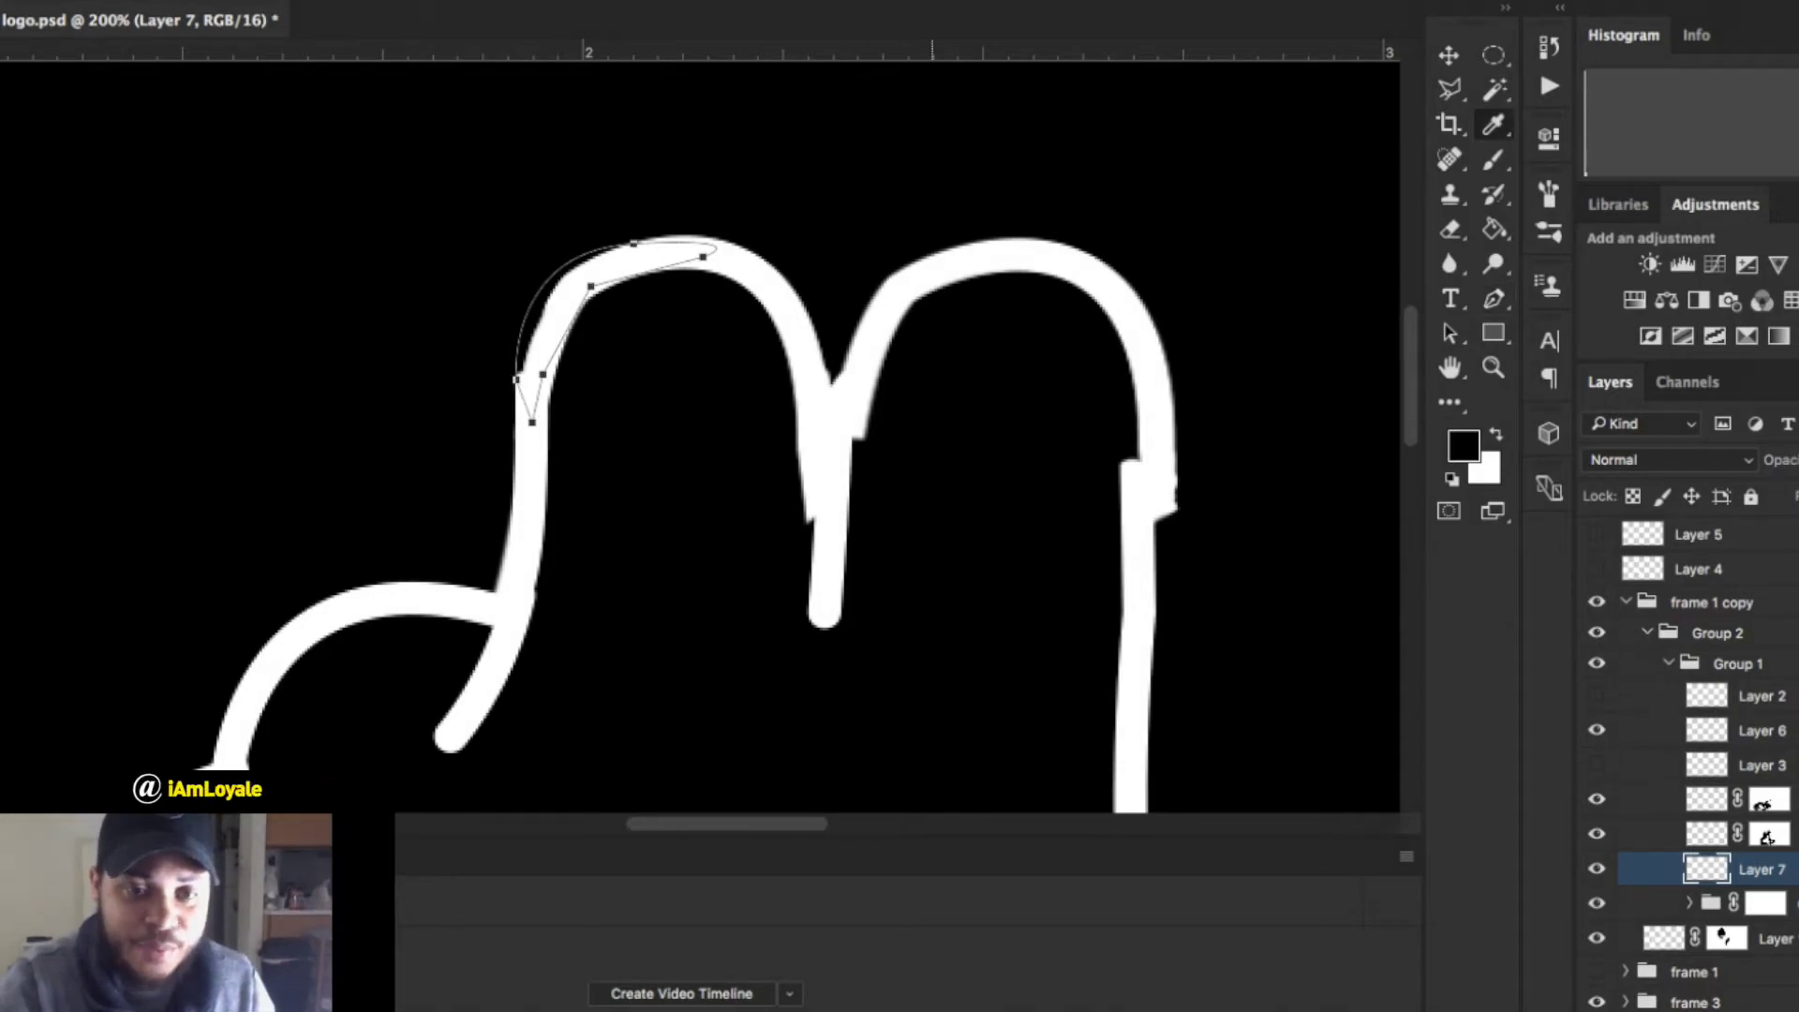
Turn the fingertip path into a selection, fill it with white on Layer 7 to smooth the outer shoulder, and deselect.
key(super+Return)
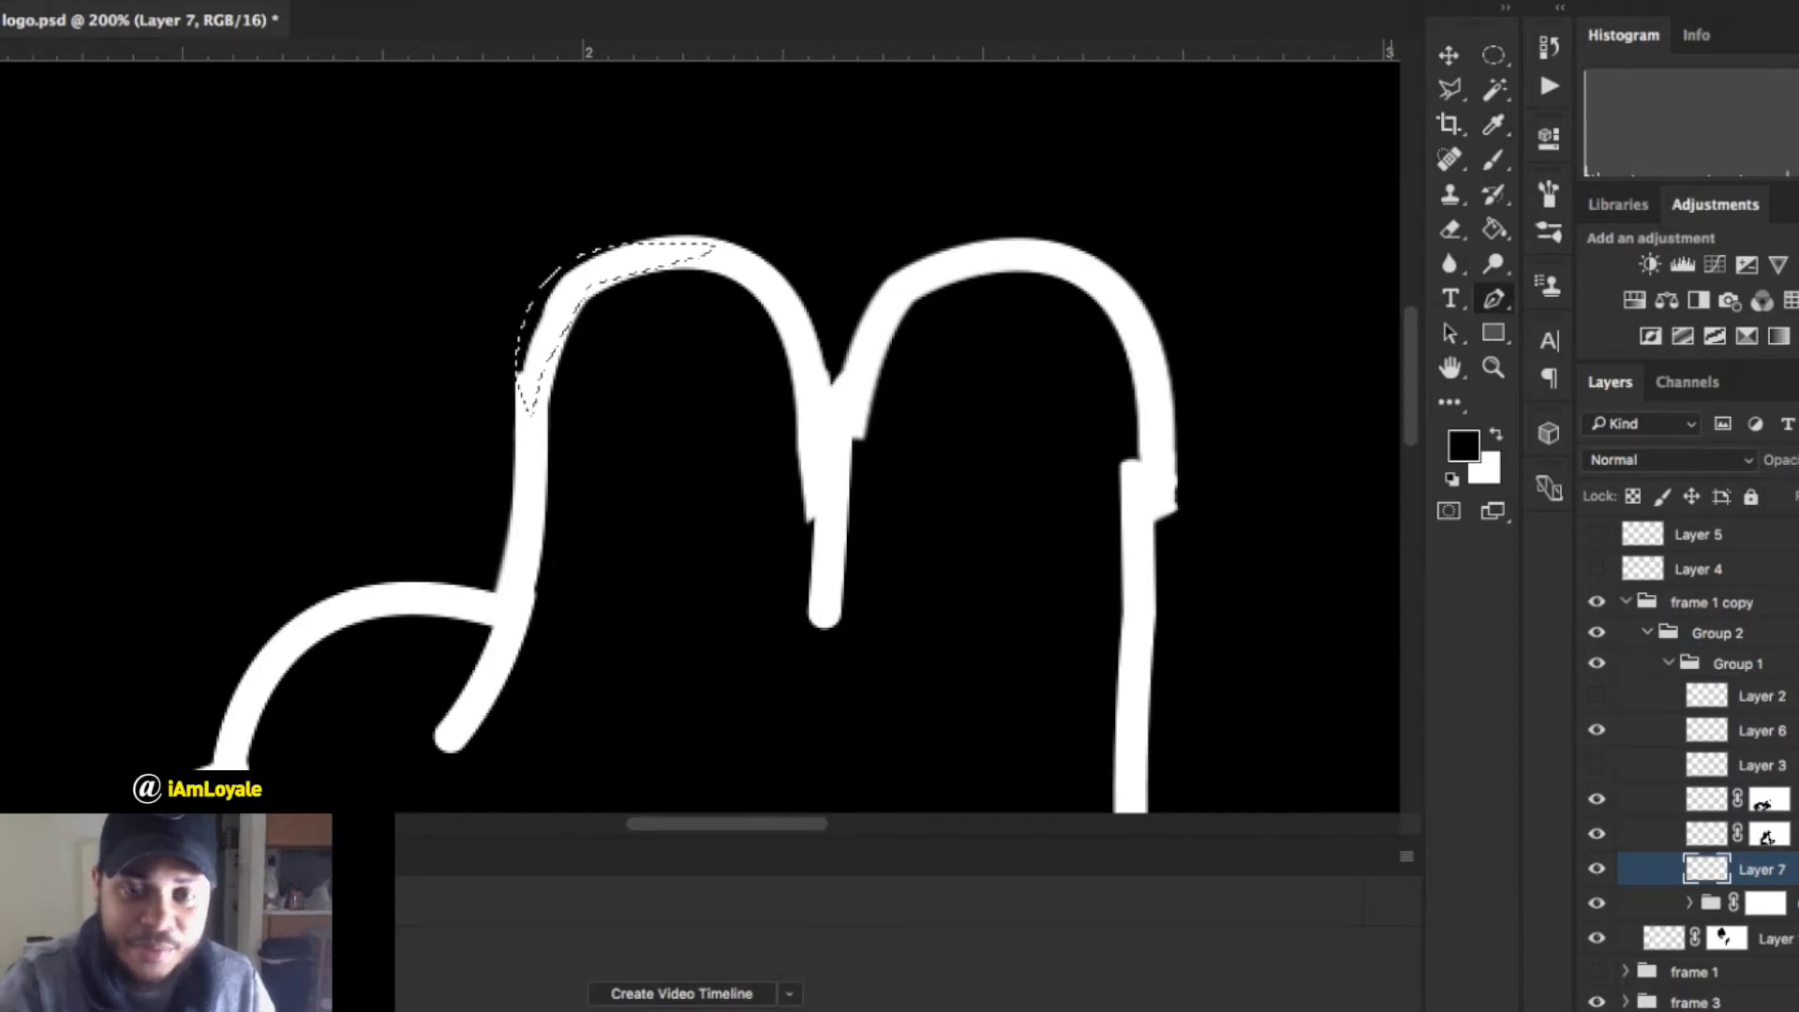
key(g)
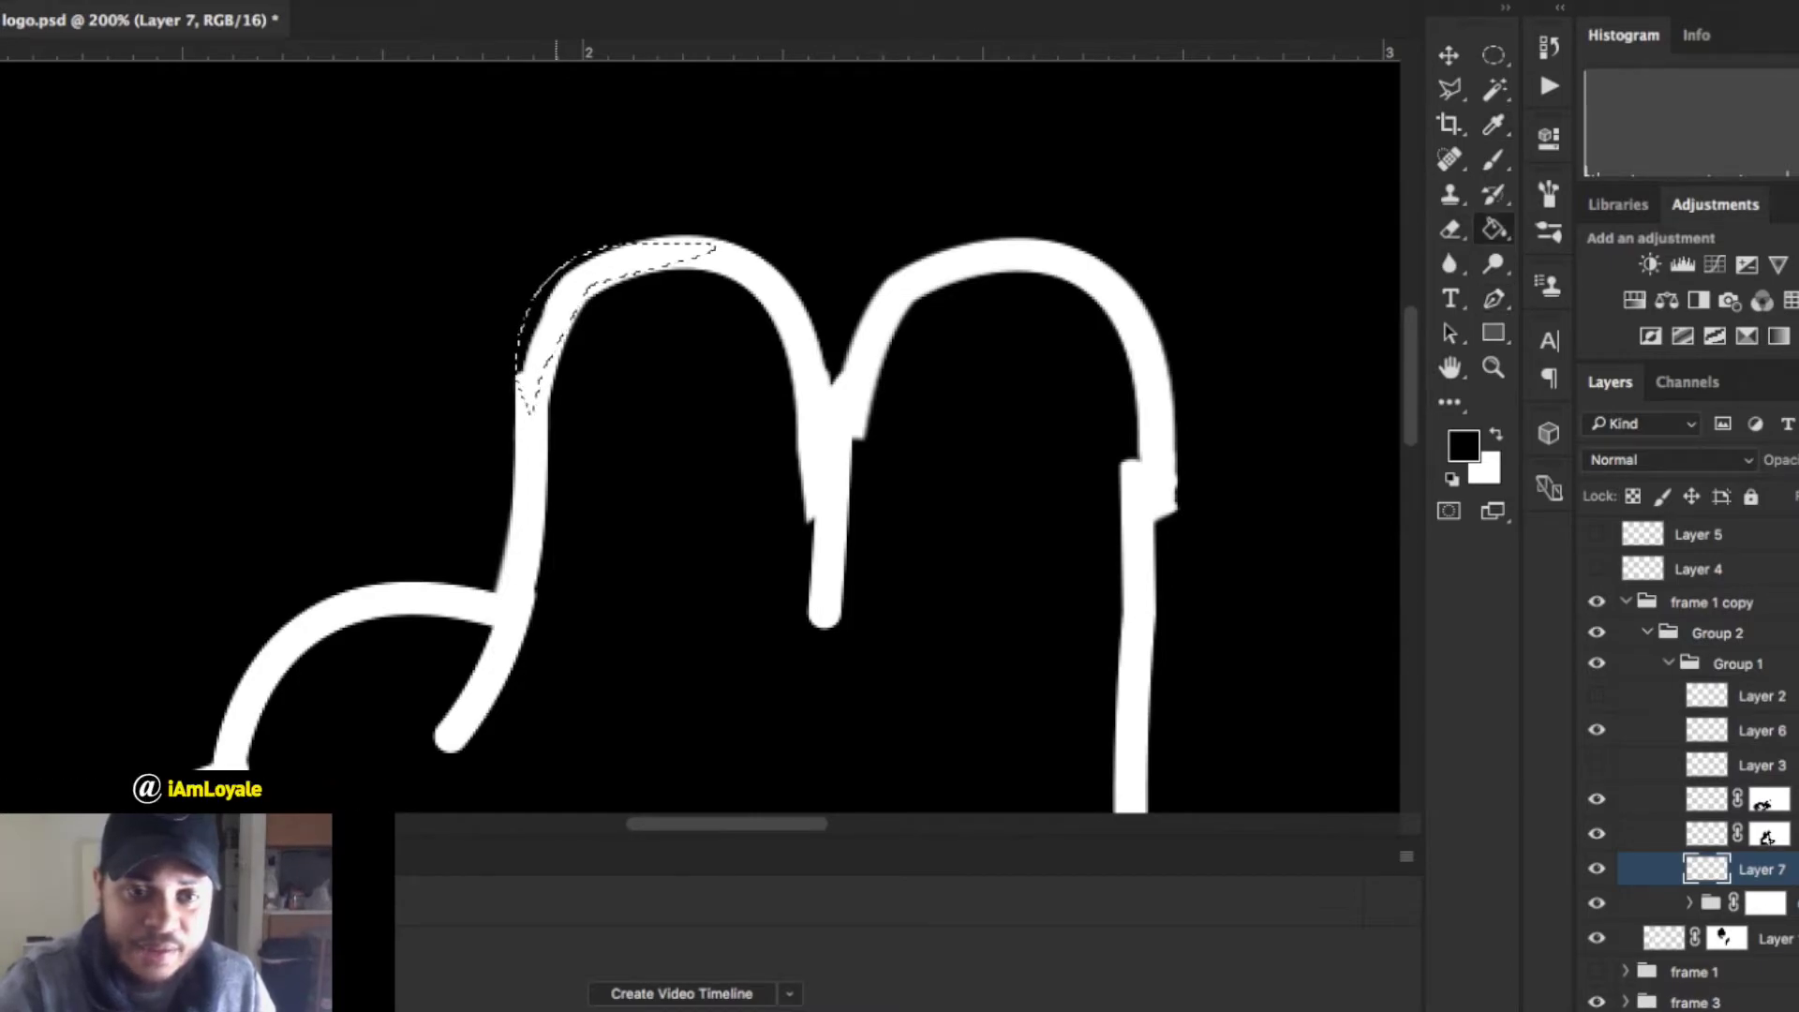
click(540, 328)
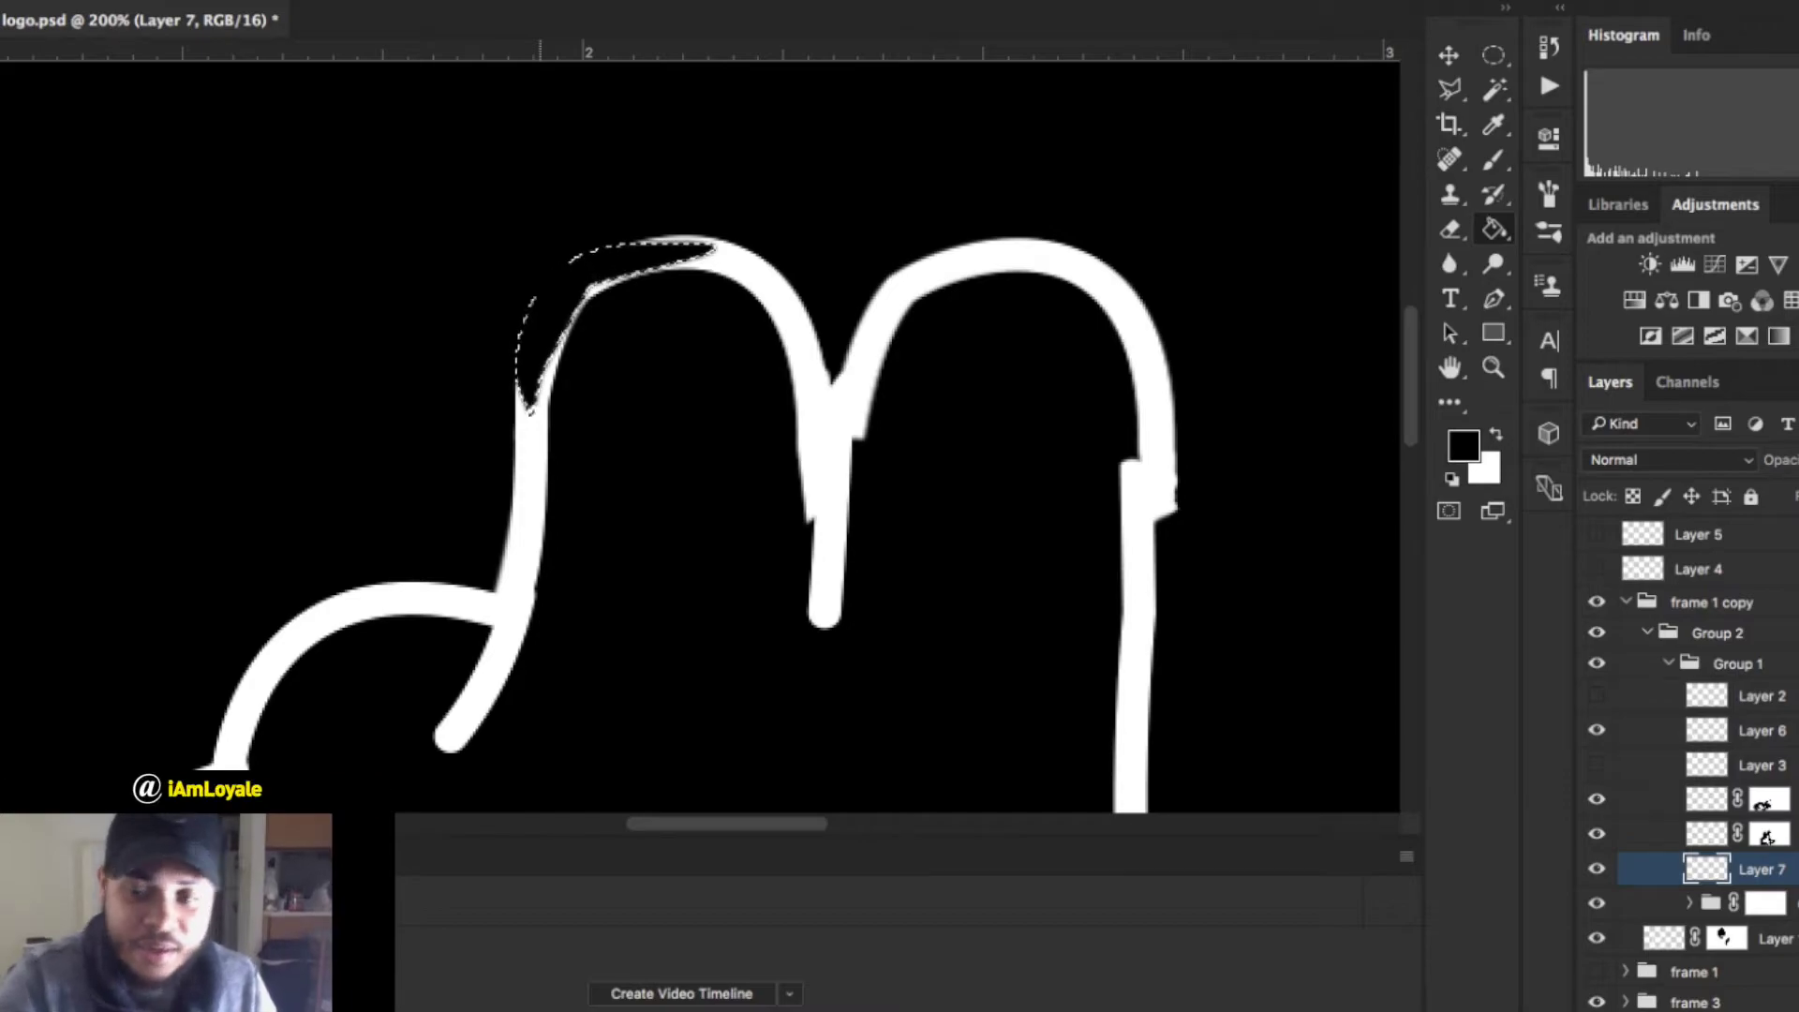
key(super+z)
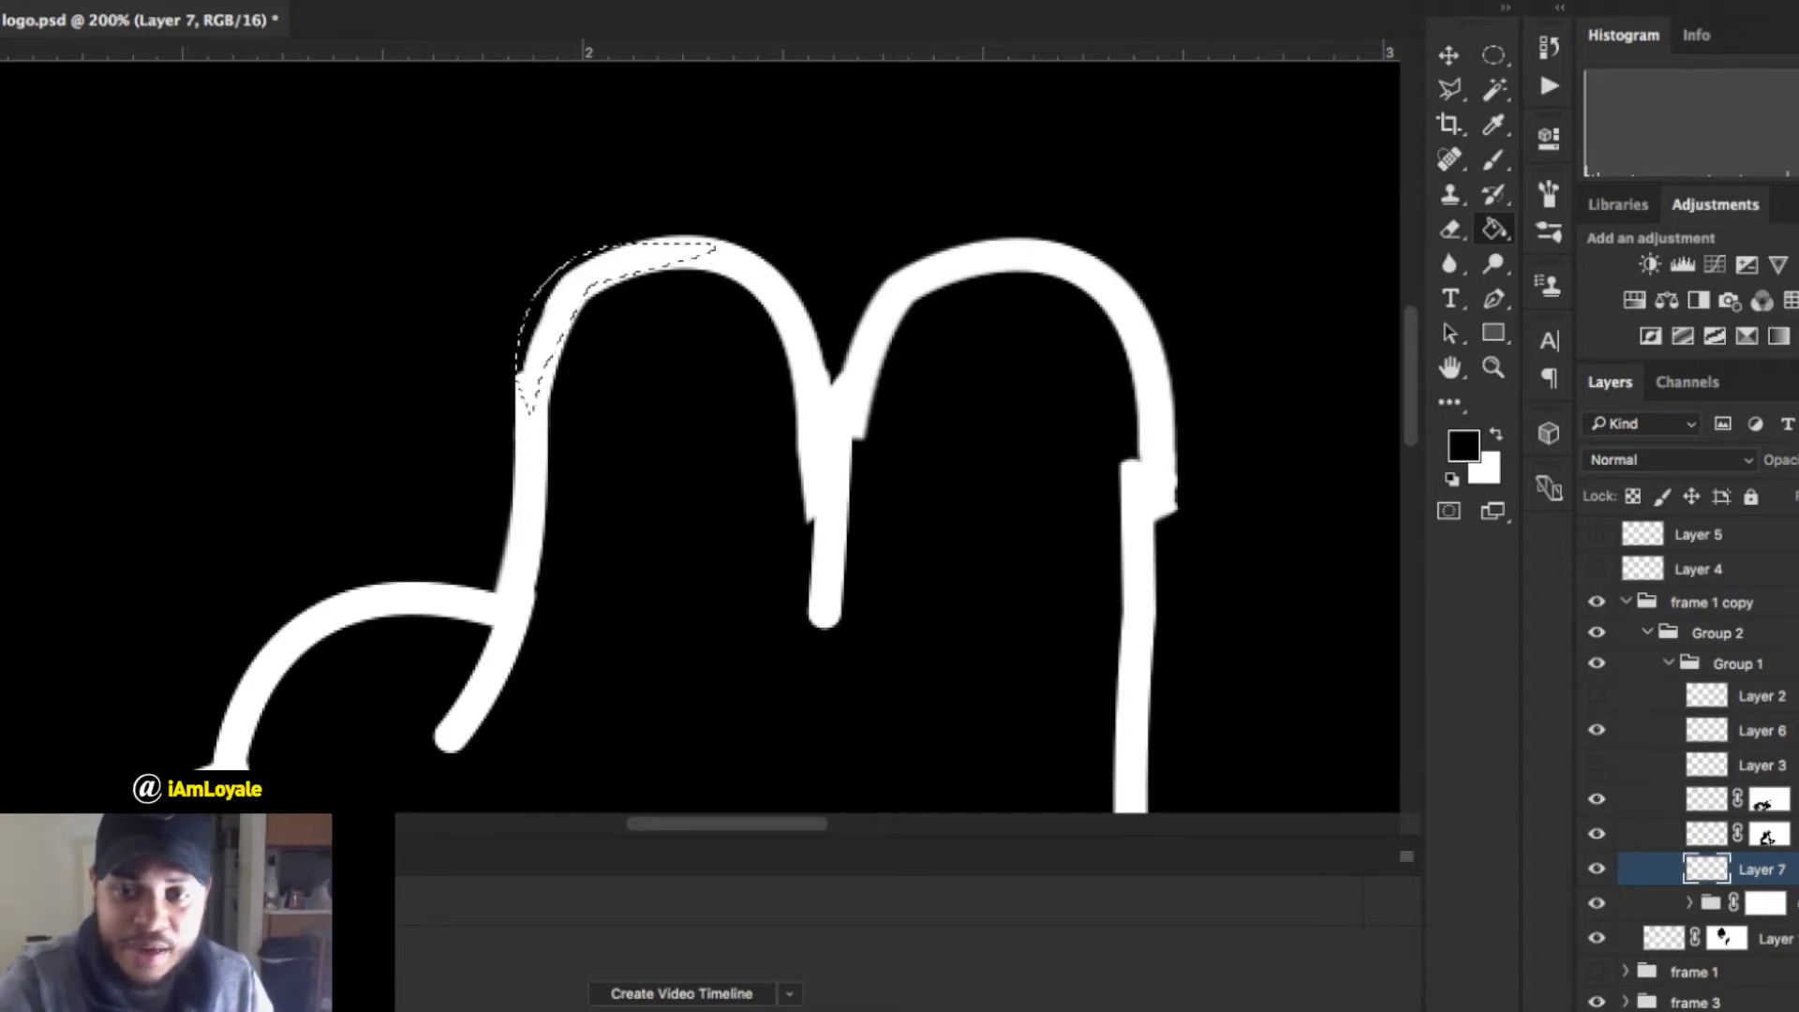
key(x)
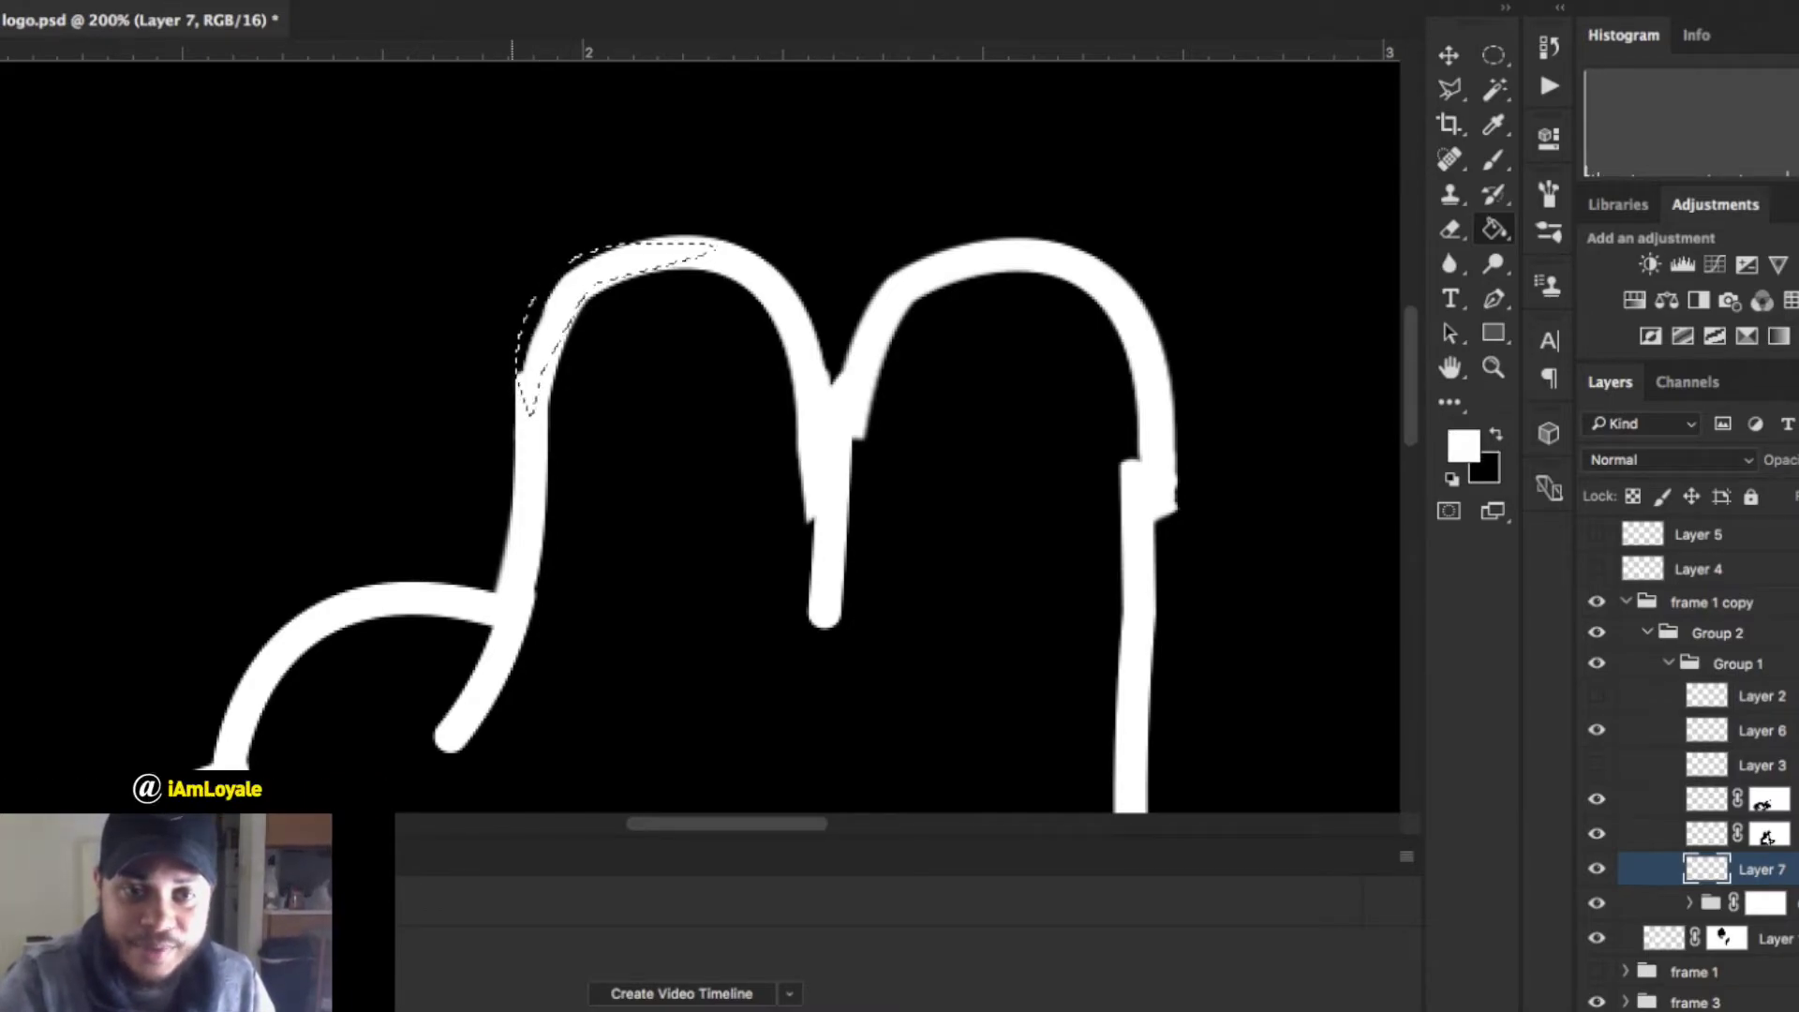
click(540, 328)
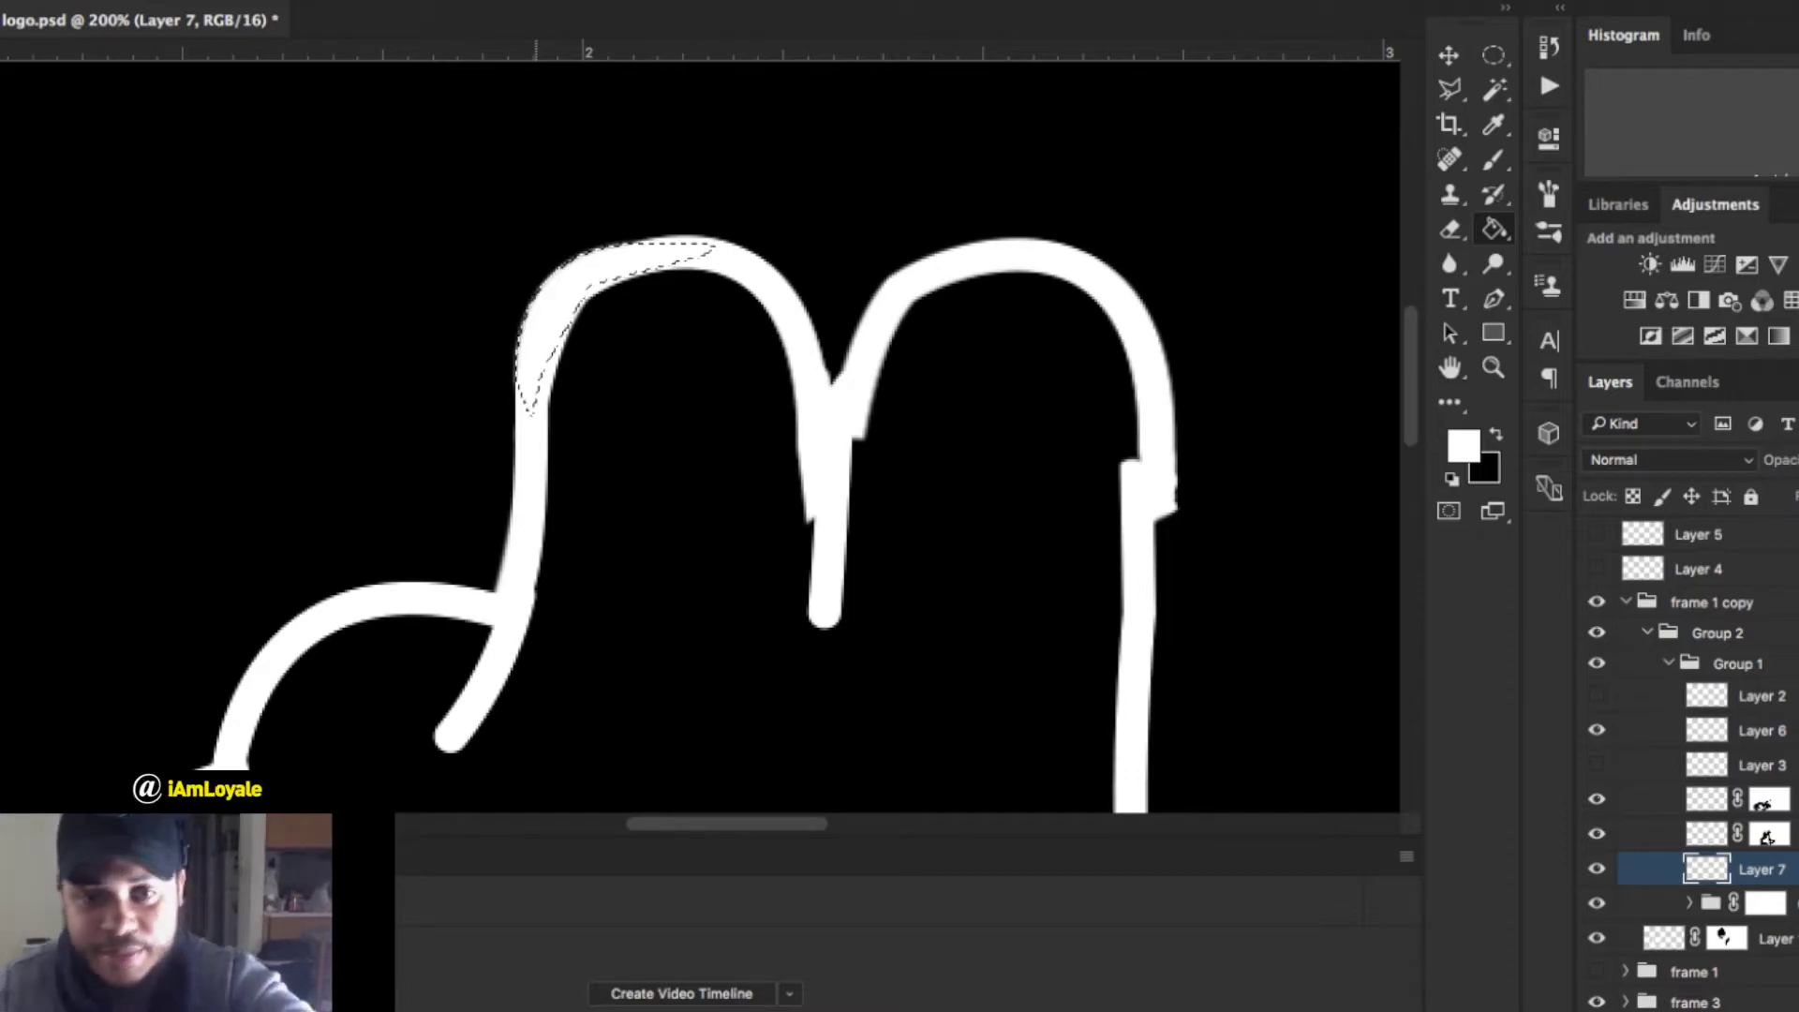
key(super+d)
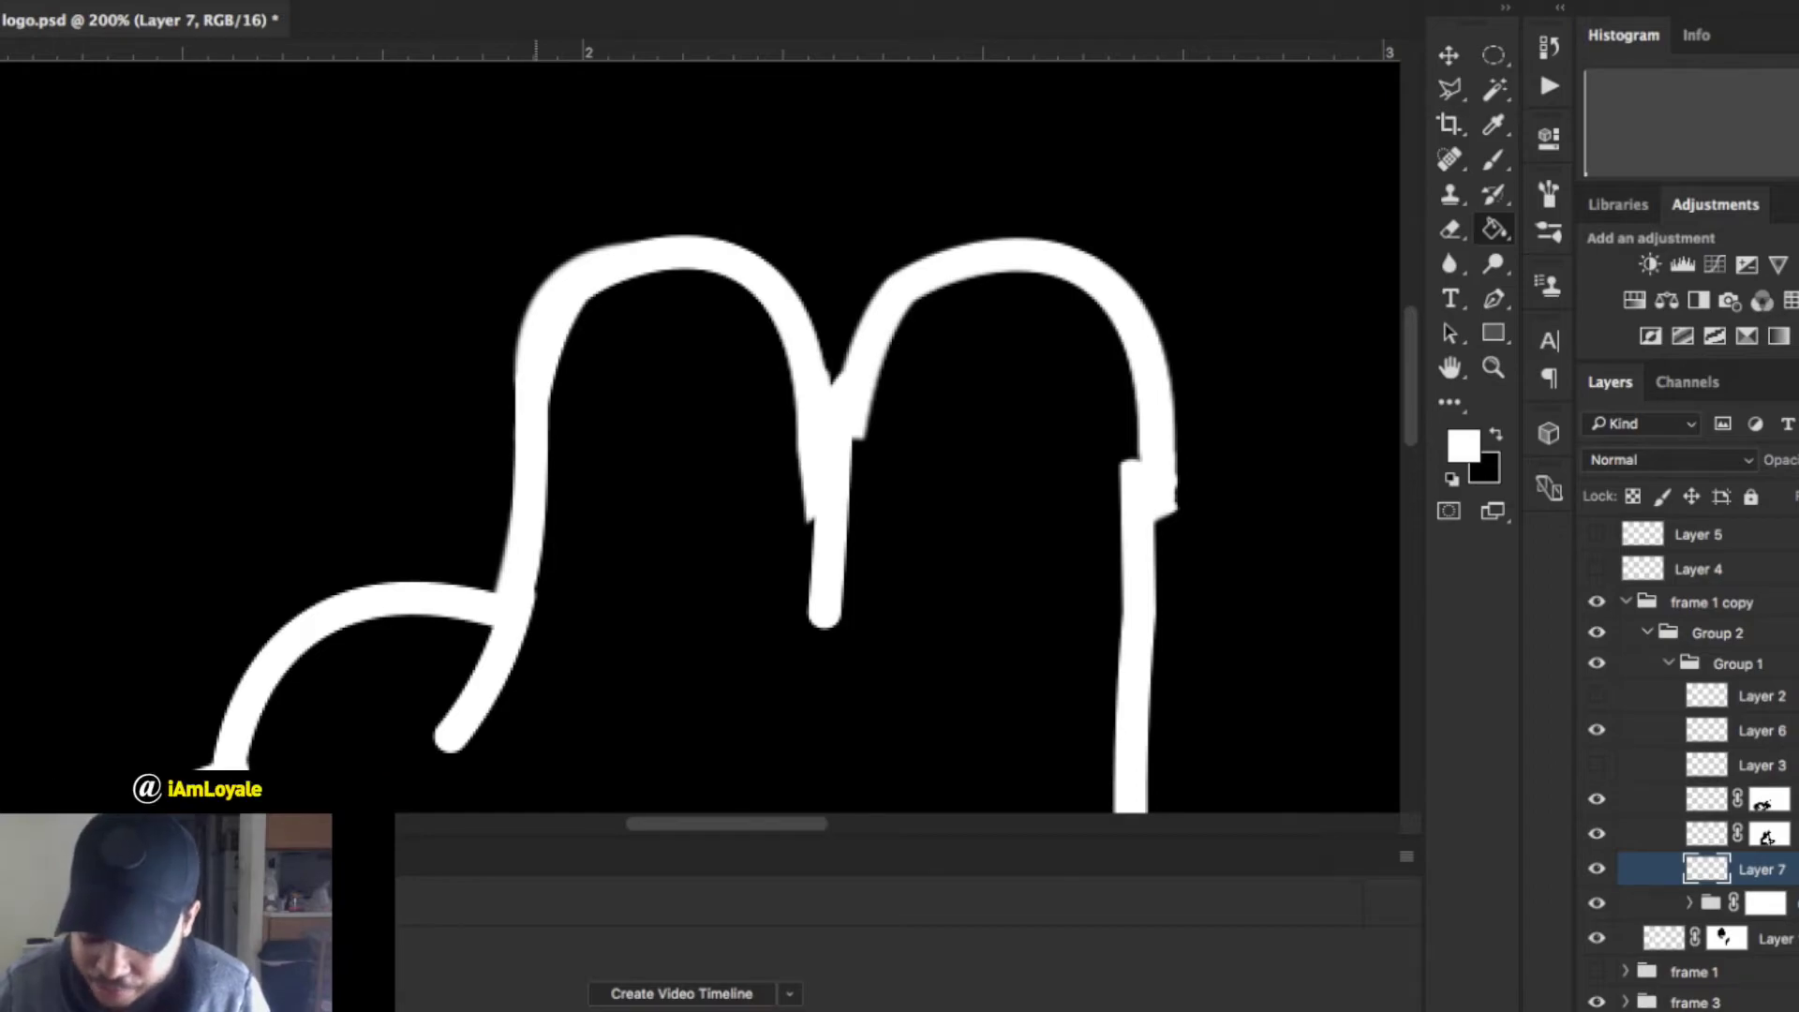
Fill the notch on the inner edge of the middle finger's outer line with white, using a thin closed Pen path turned into a selection.
key(p)
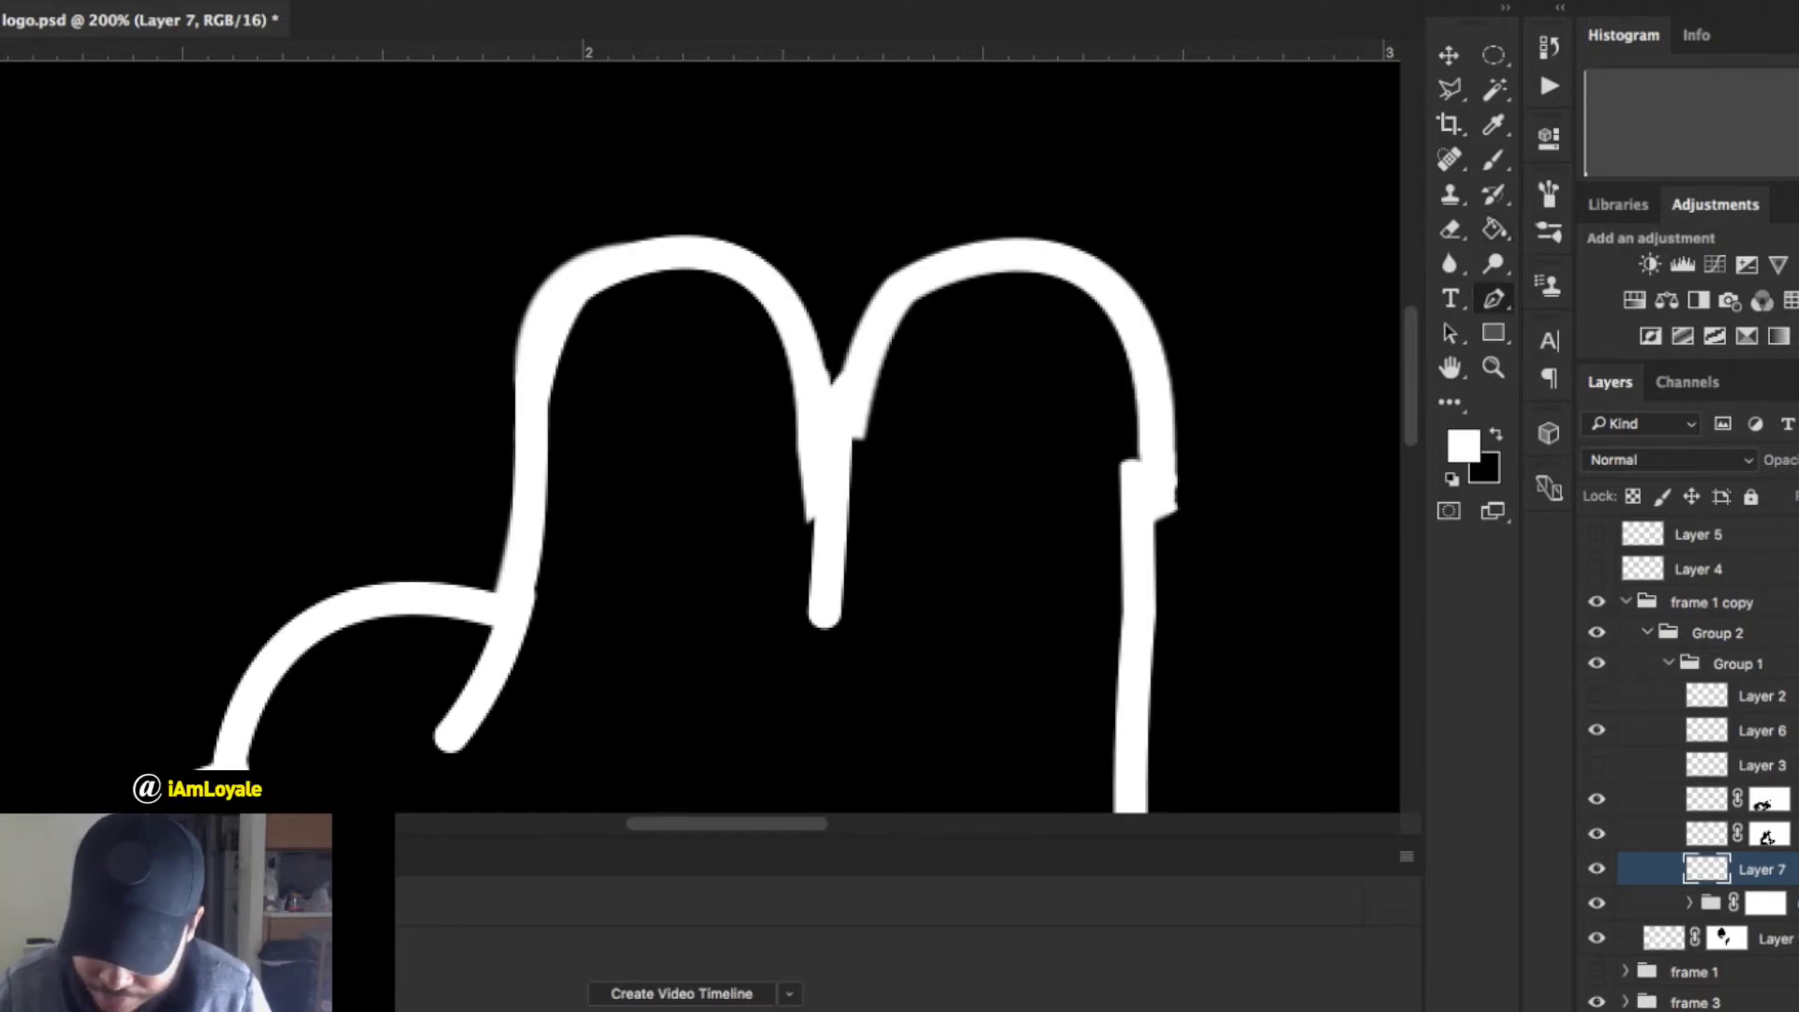
scroll(702, 436, down, 5)
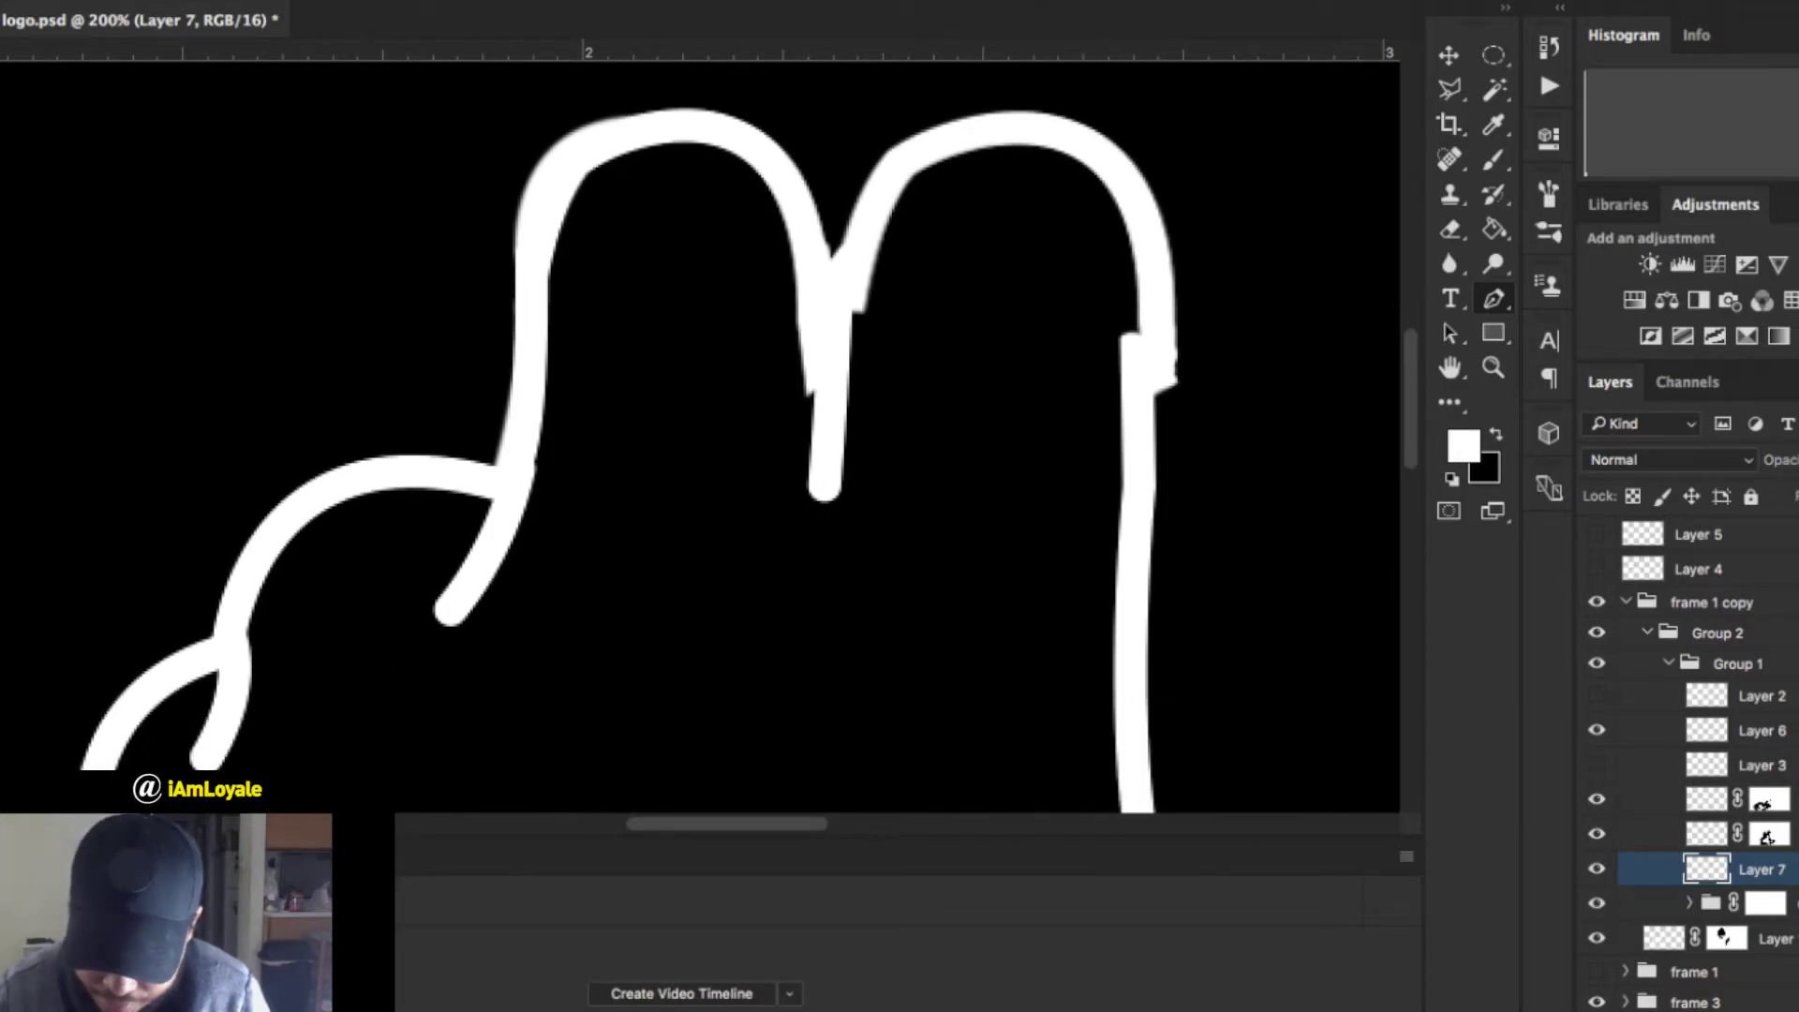
drag(546, 397, 545, 381)
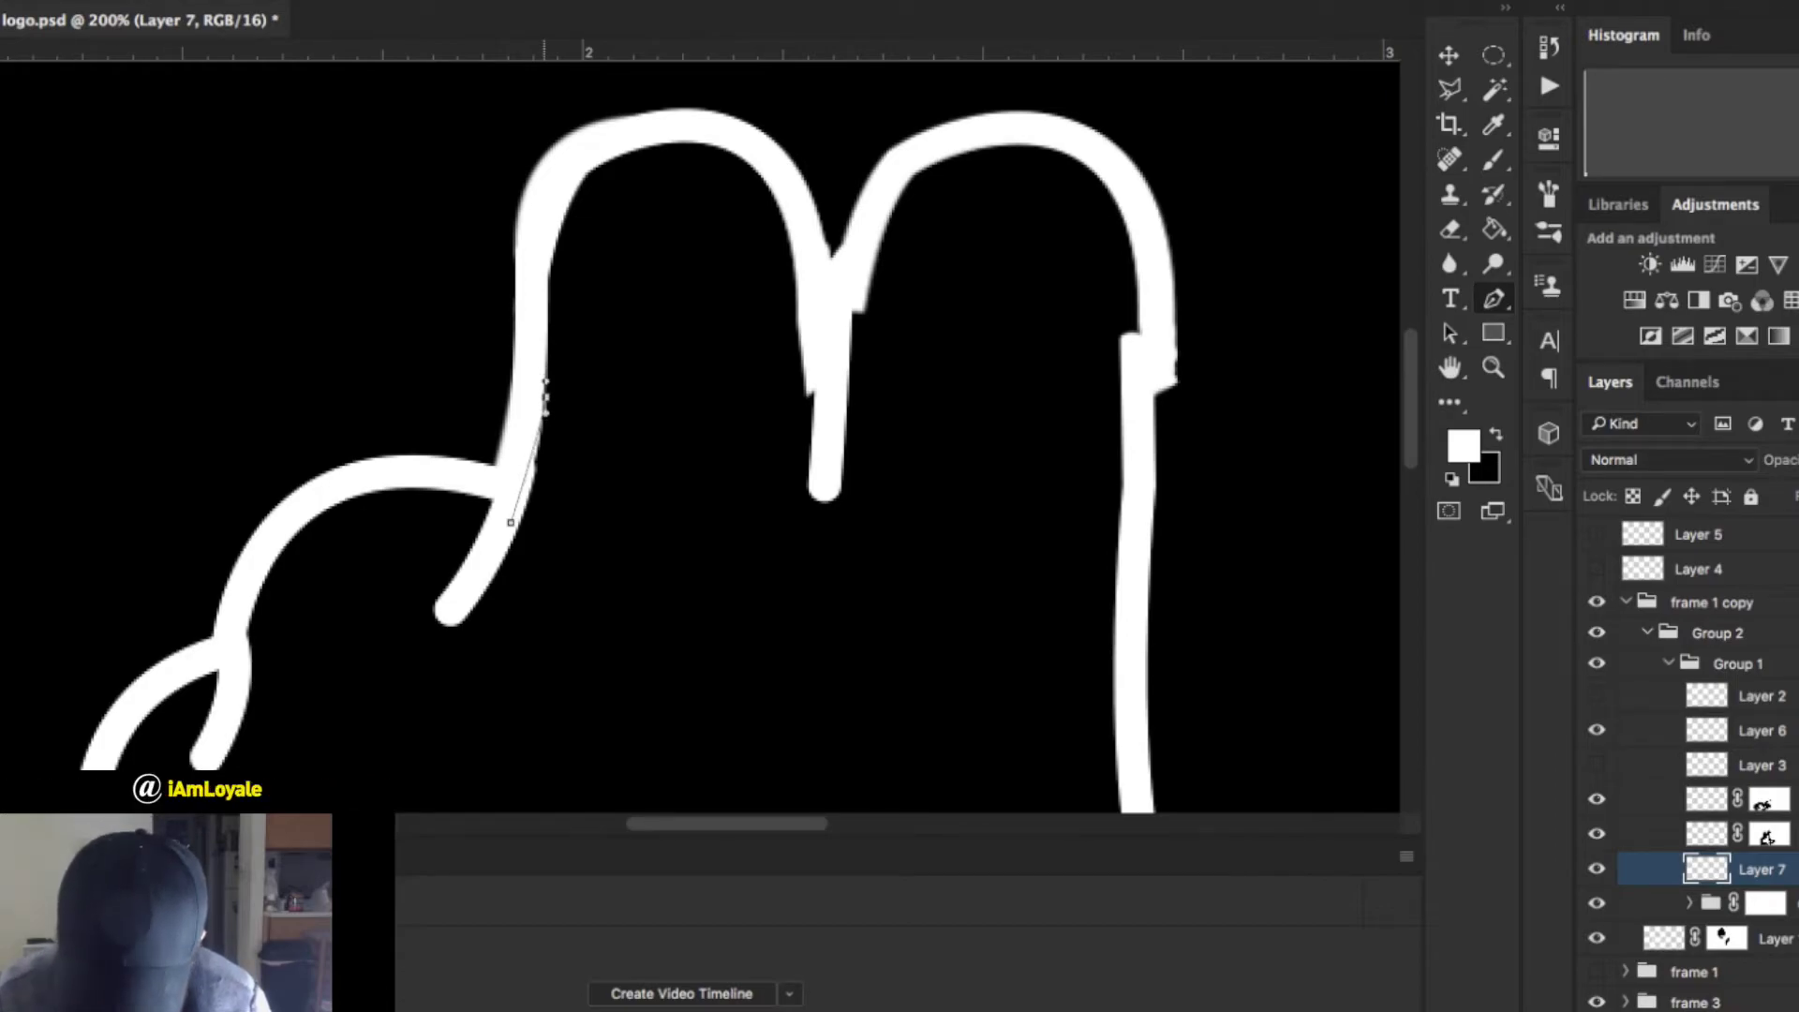
drag(511, 522, 513, 517)
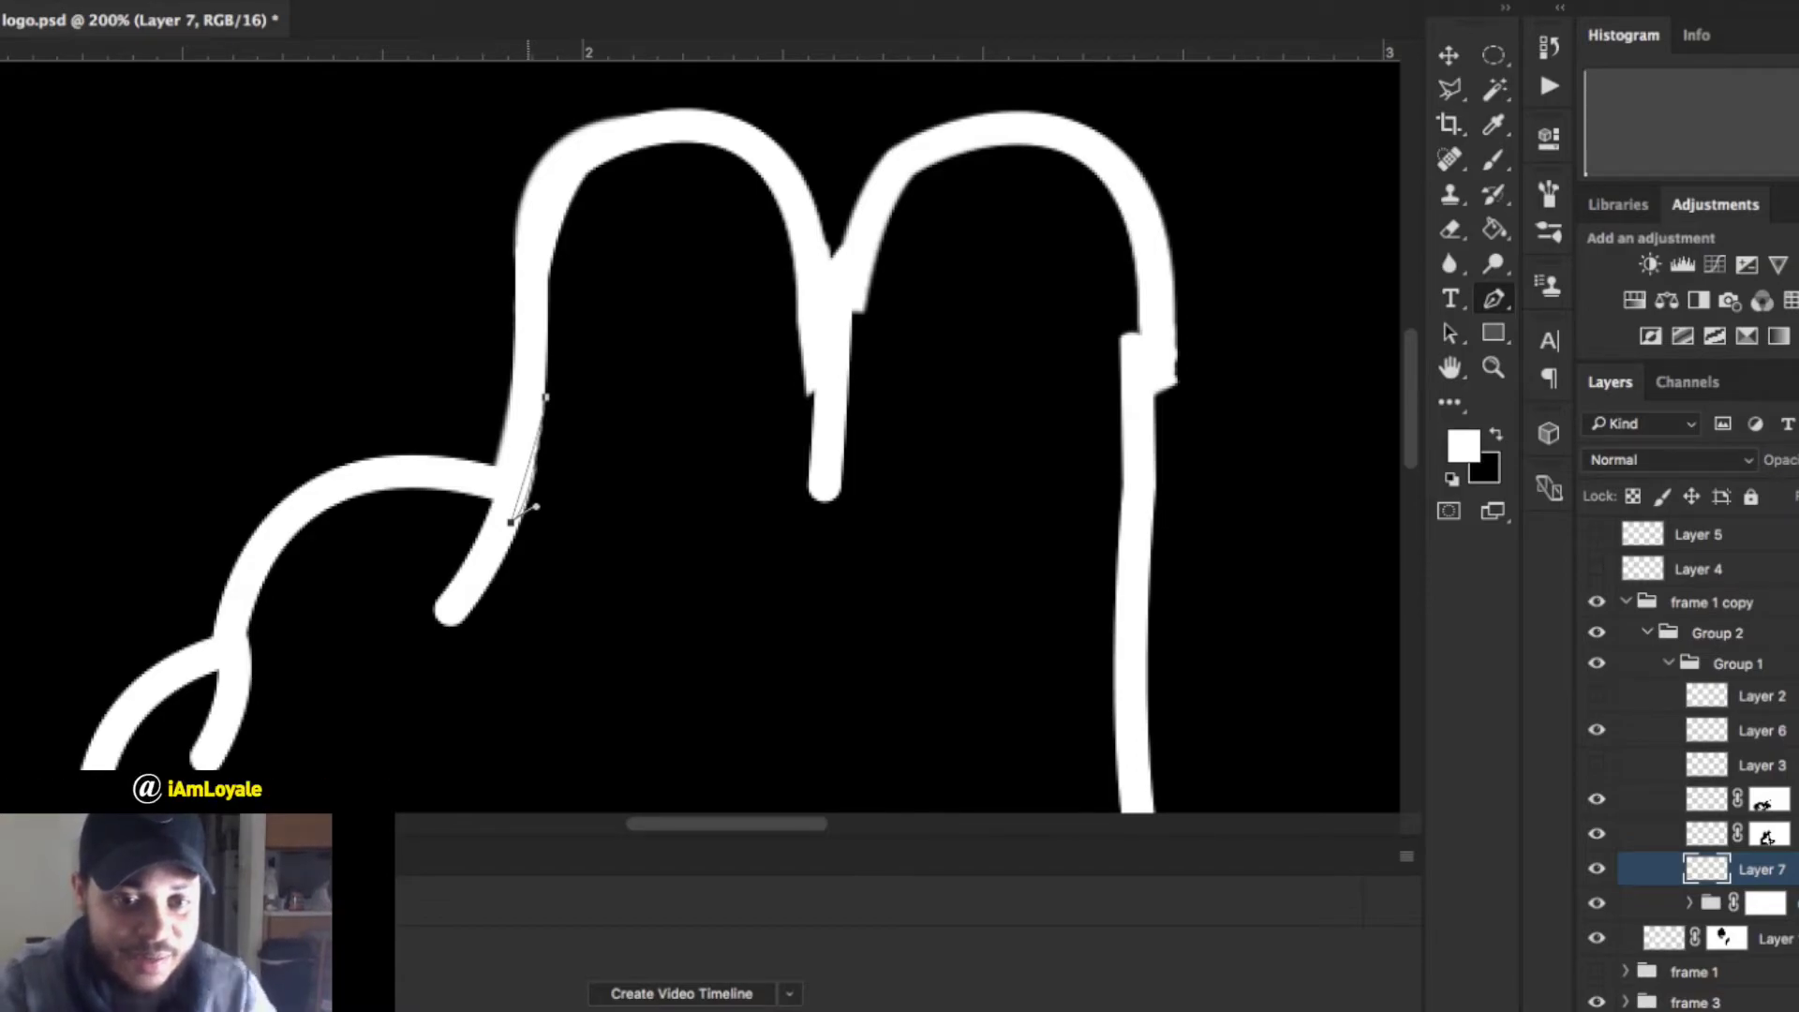
key(i)
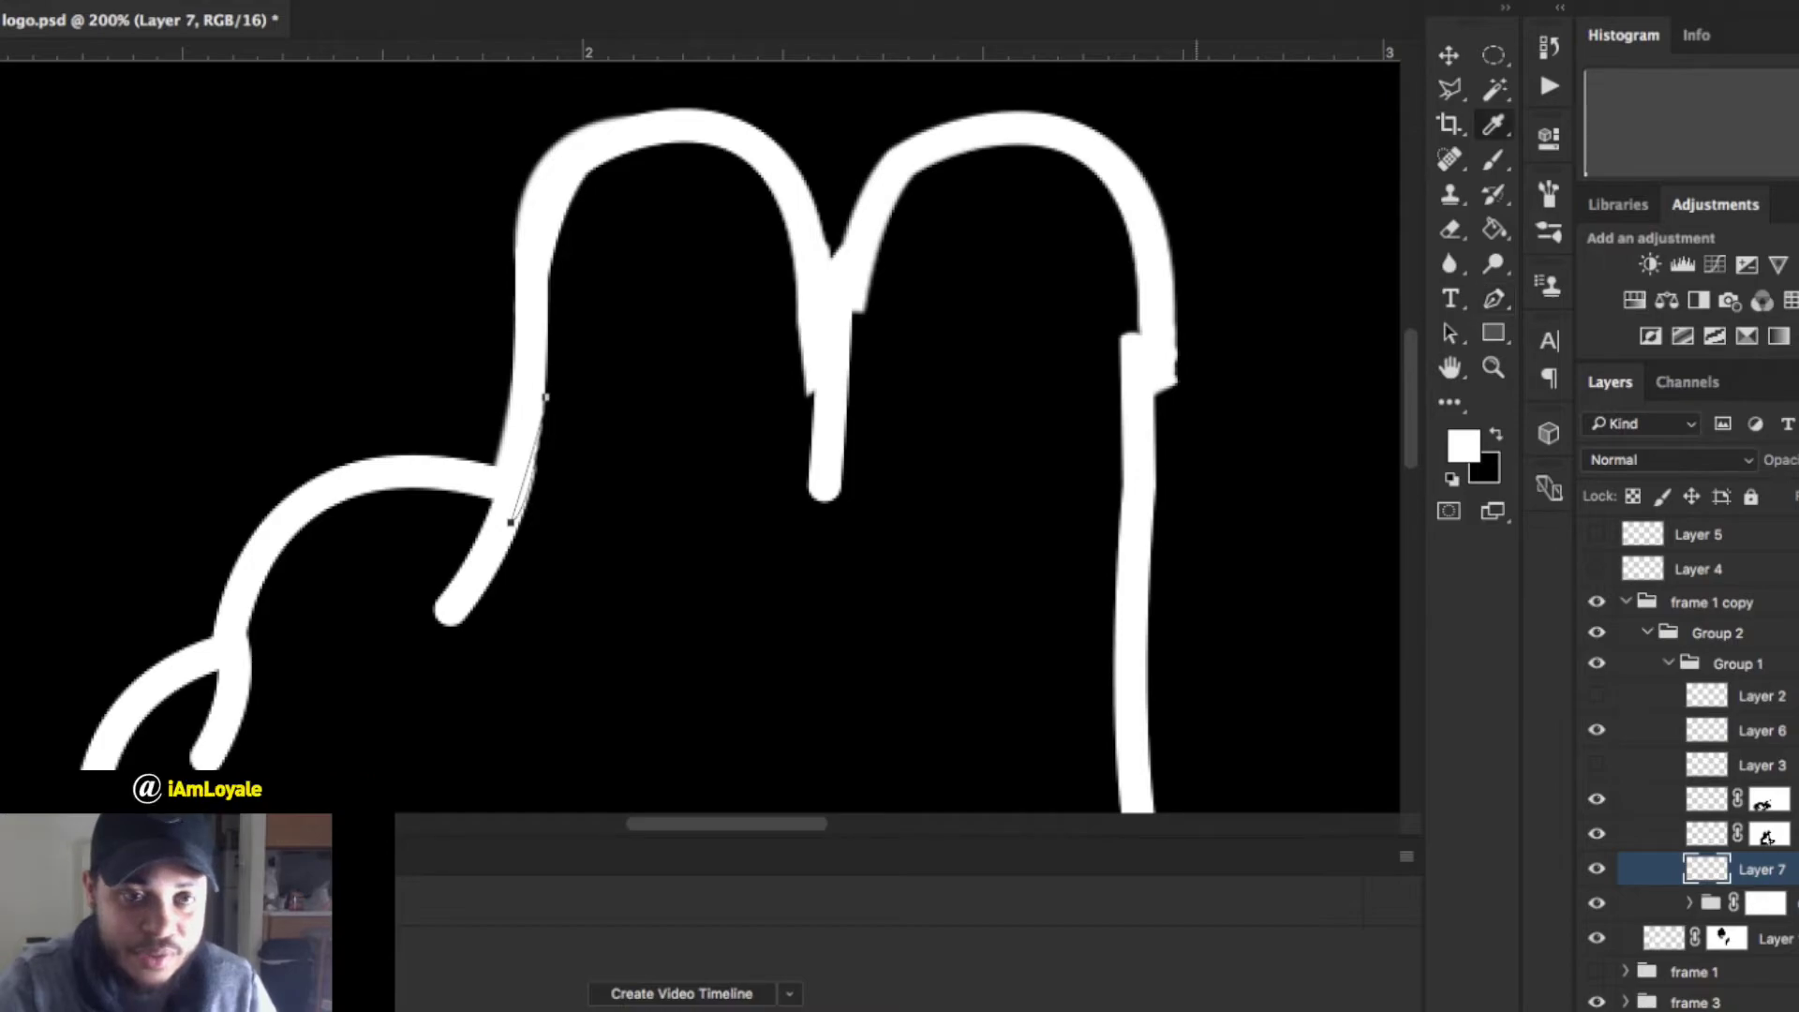
key(ctrl+Return)
key(p)
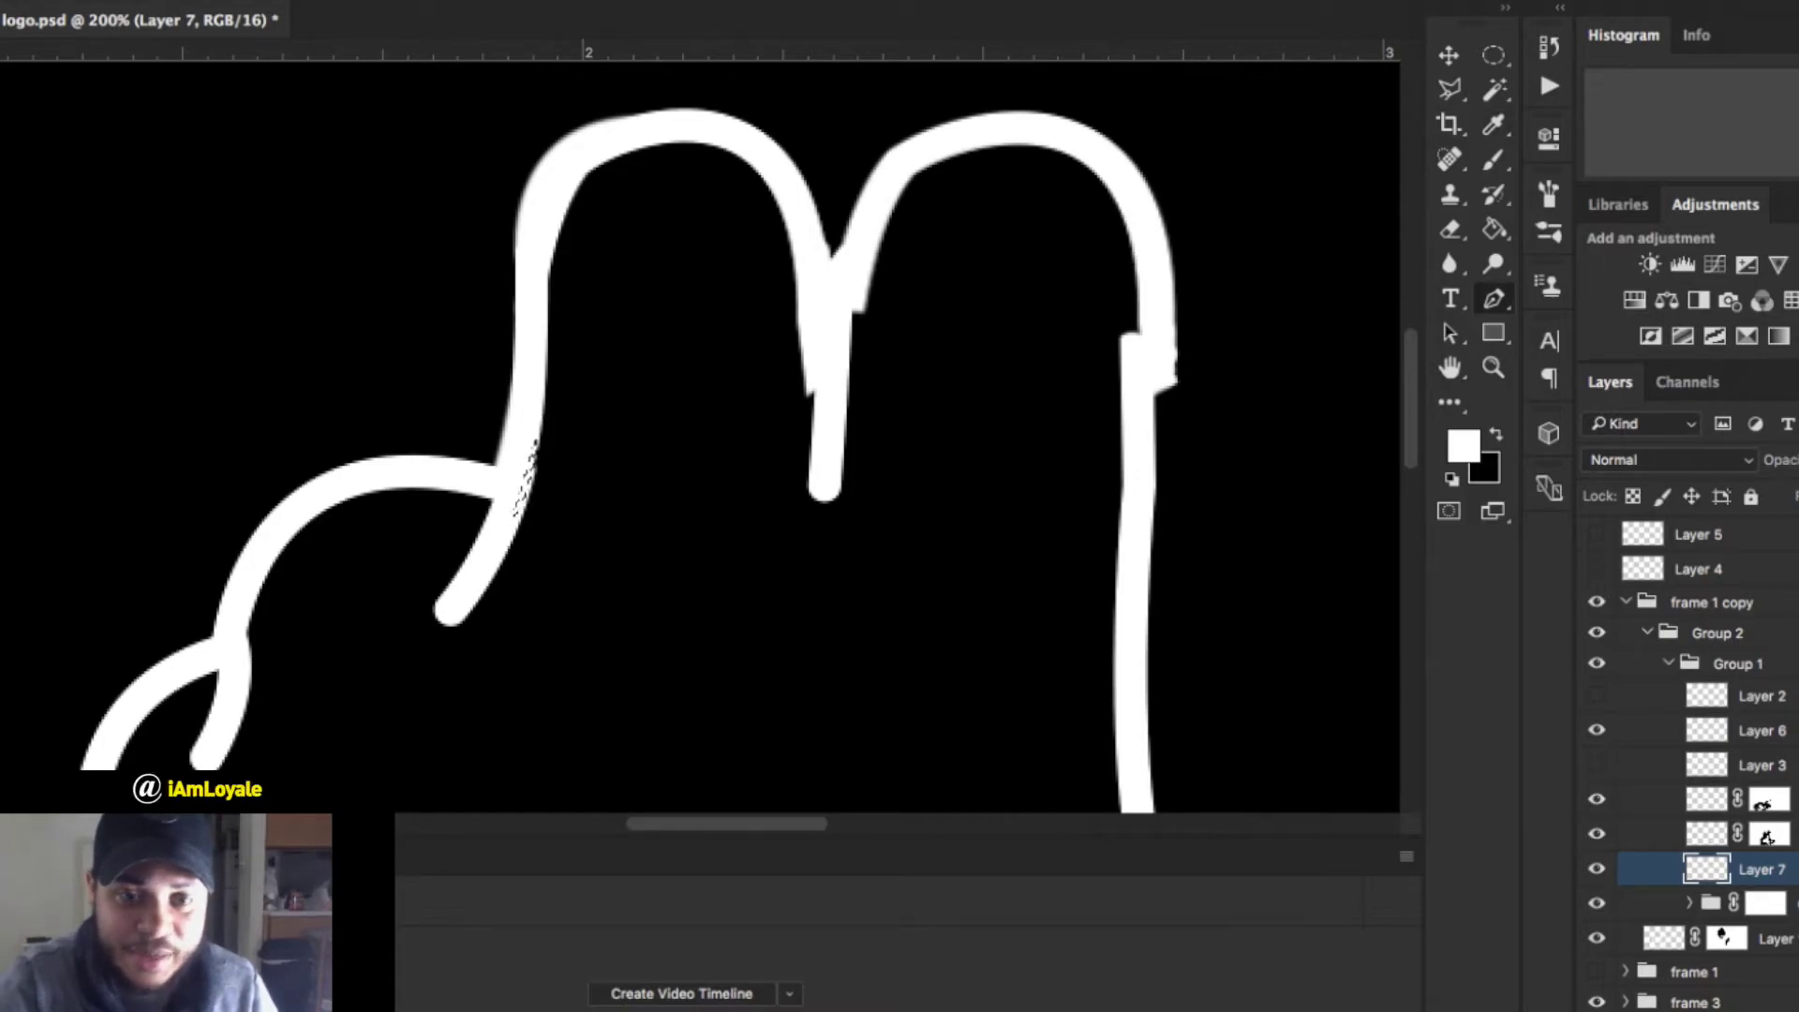
key(g)
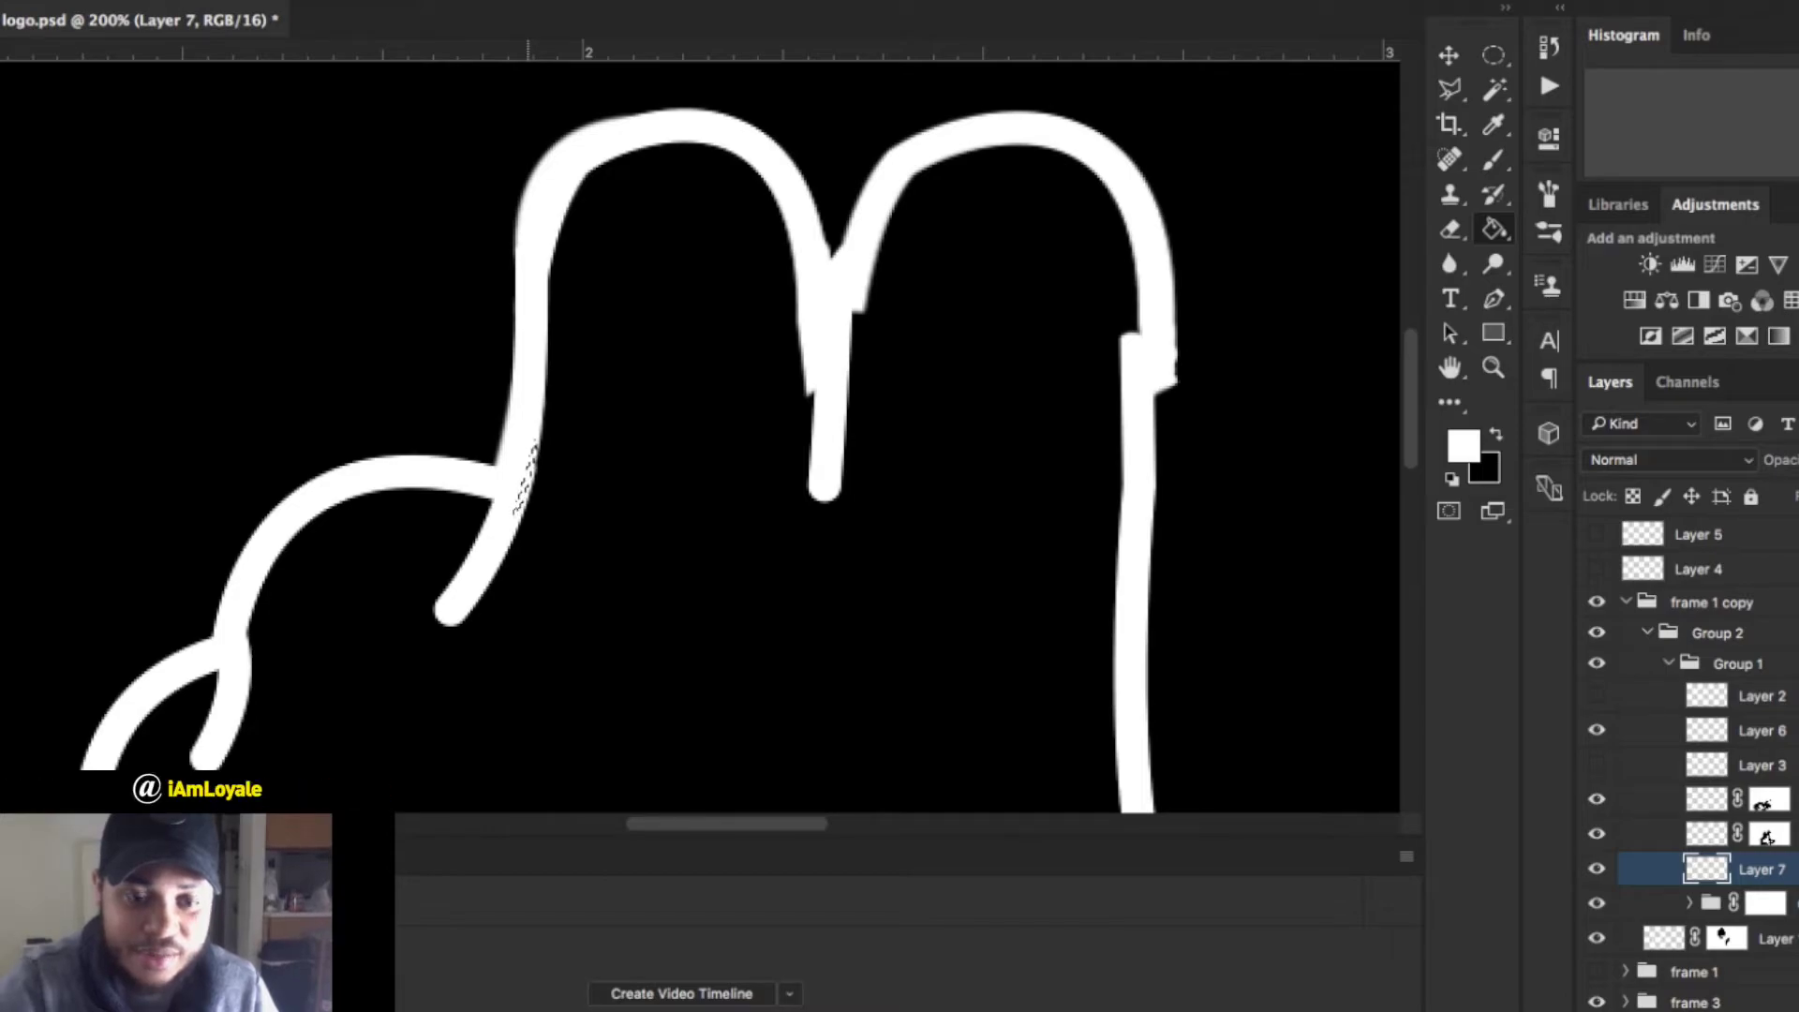
click(527, 459)
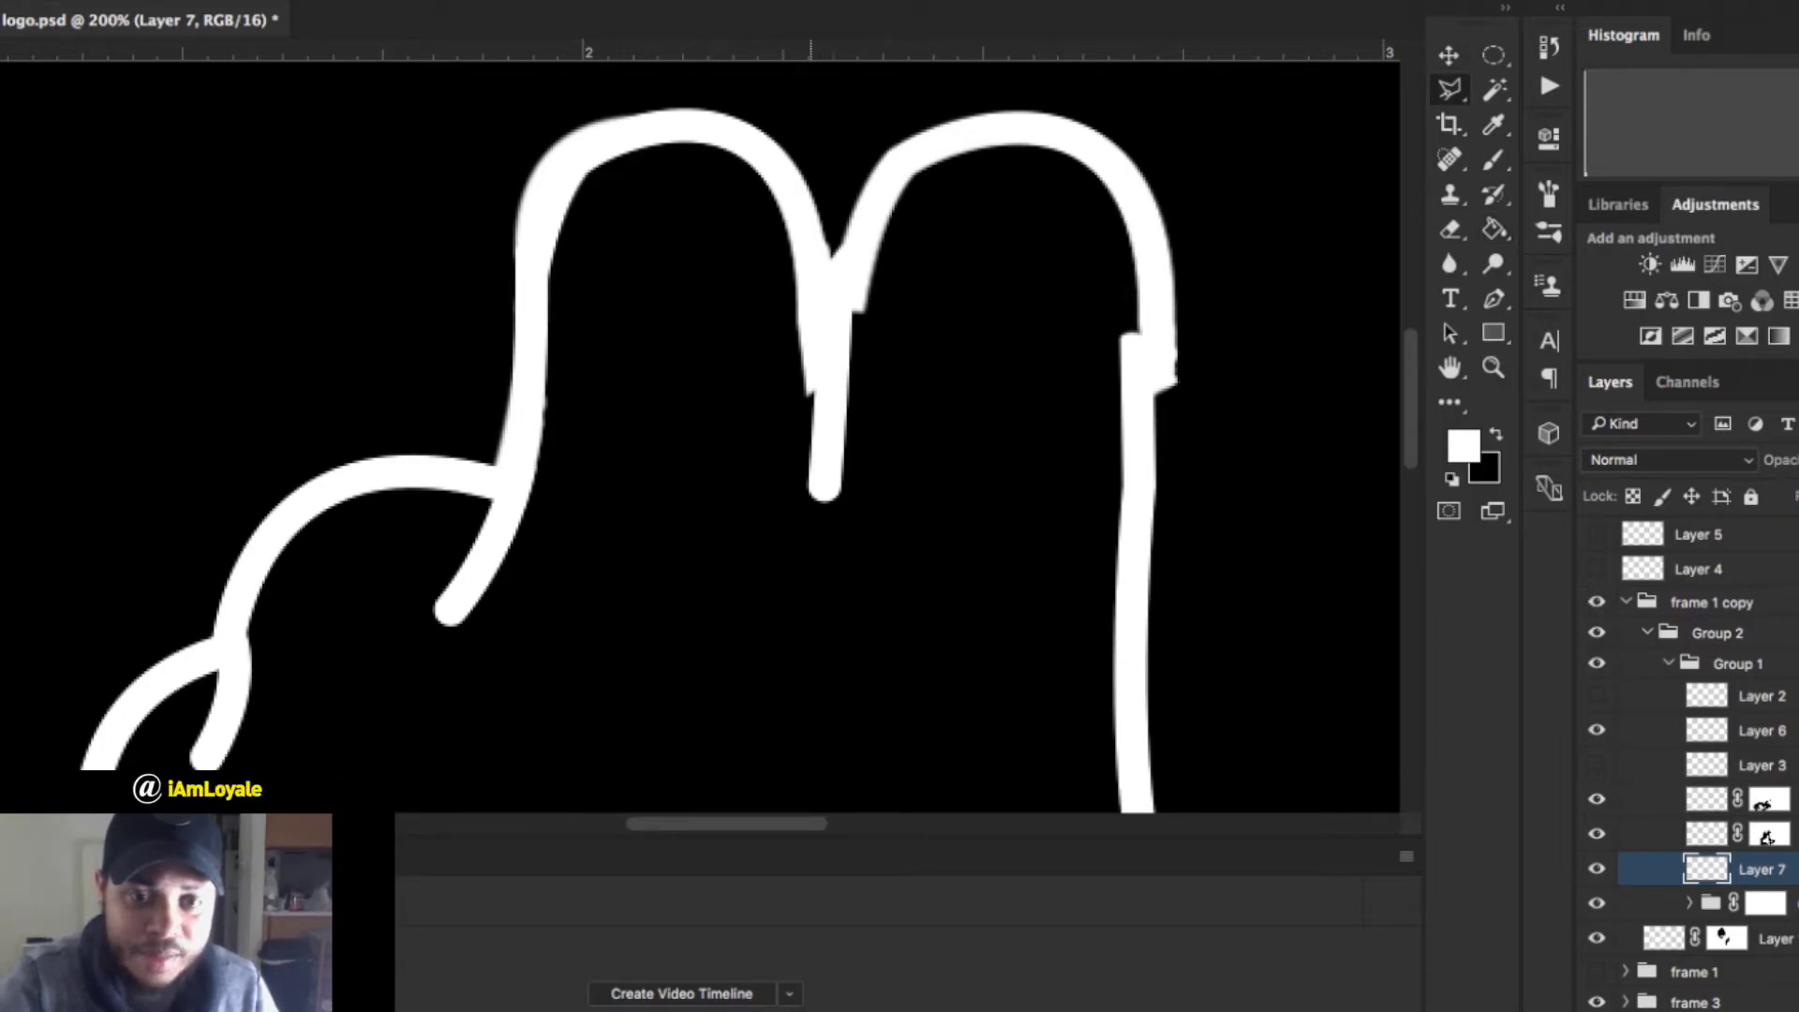
Select the notch on the middle finger's side of the line between the two fingers with the Polygonal Lasso, fill it with white, and deselect.
click(805, 385)
click(809, 483)
click(820, 482)
click(832, 397)
double_click(818, 321)
key(g)
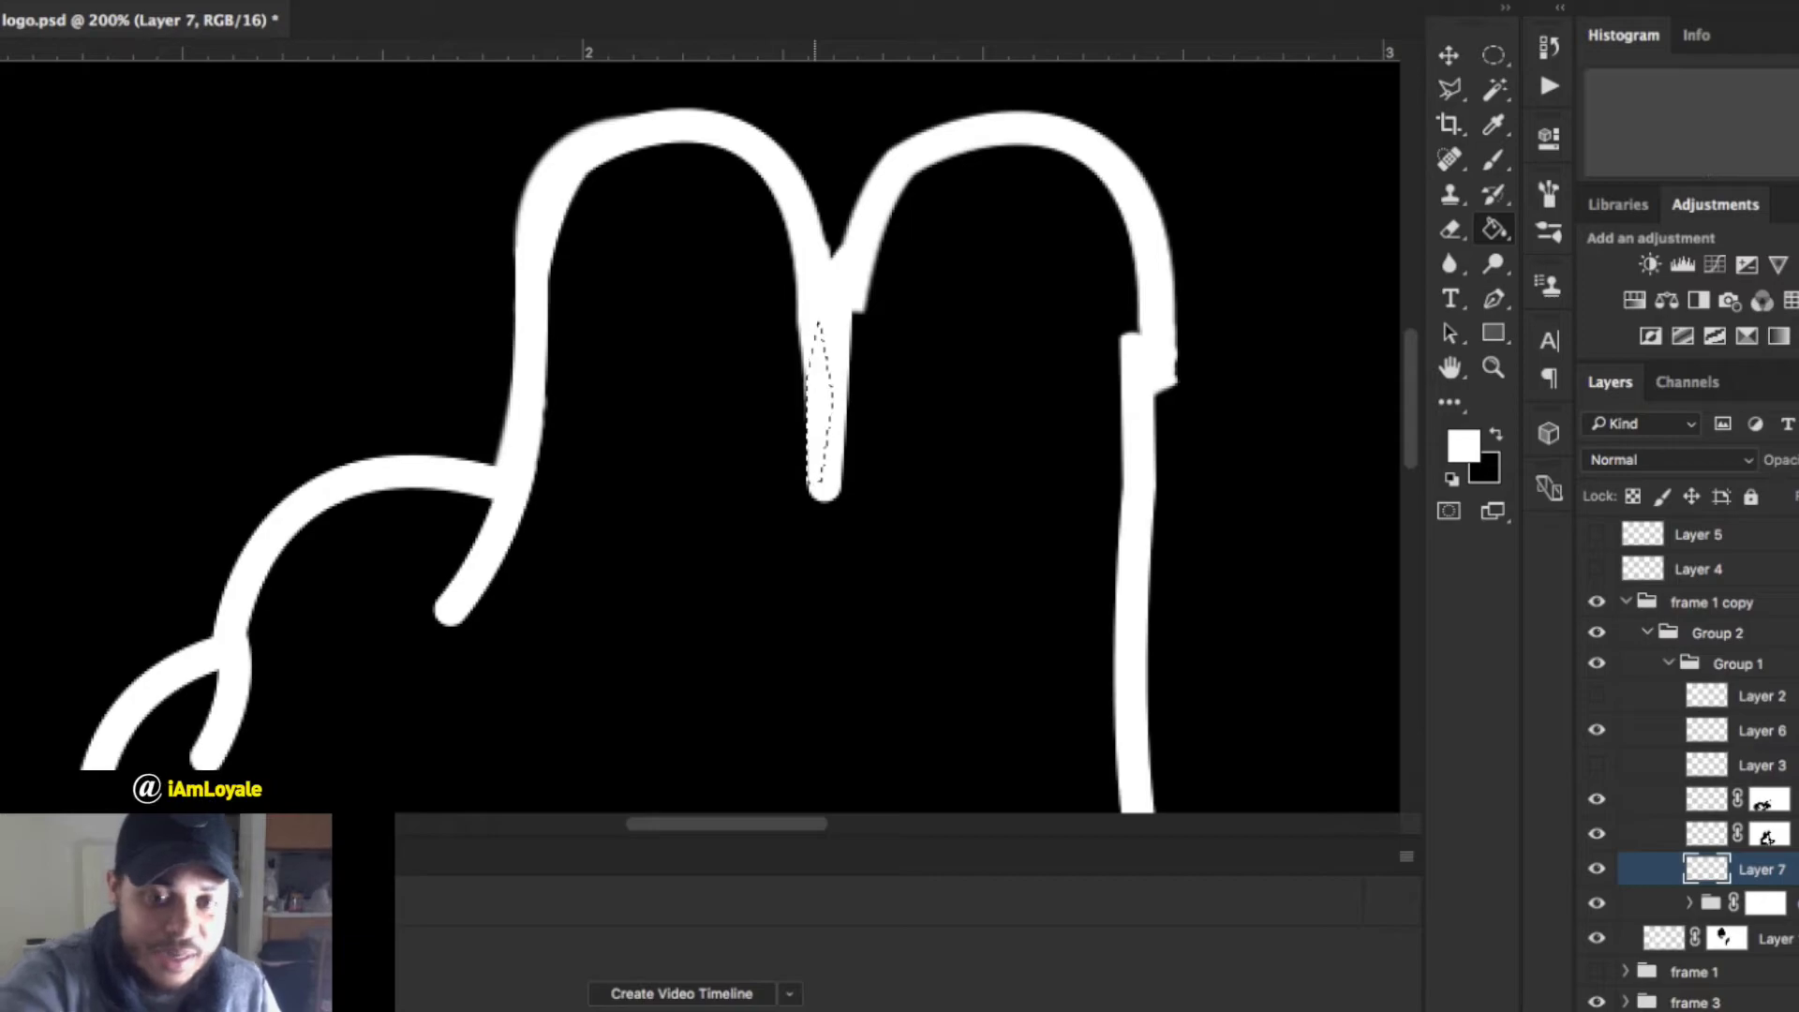
click(817, 440)
key(ctrl+d)
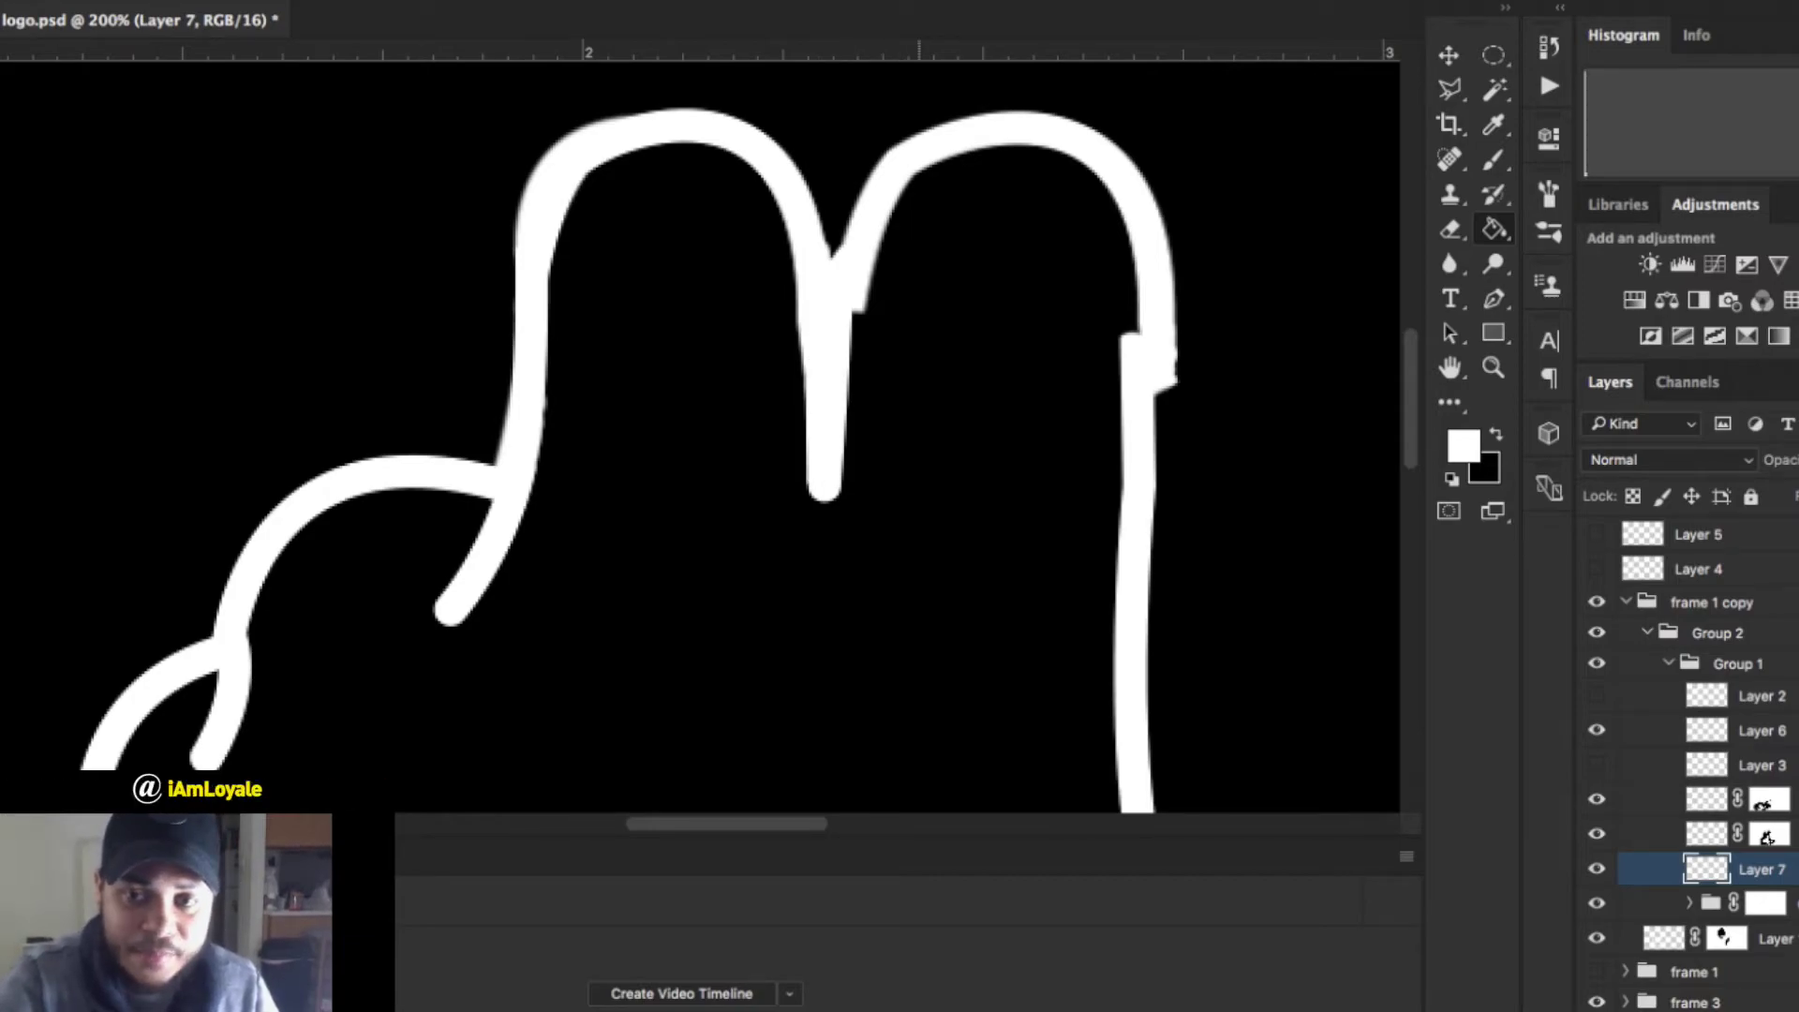
Select the notch on the index finger's side of the line between the two fingers with the Polygonal Lasso, fill it with white, and deselect.
key(l)
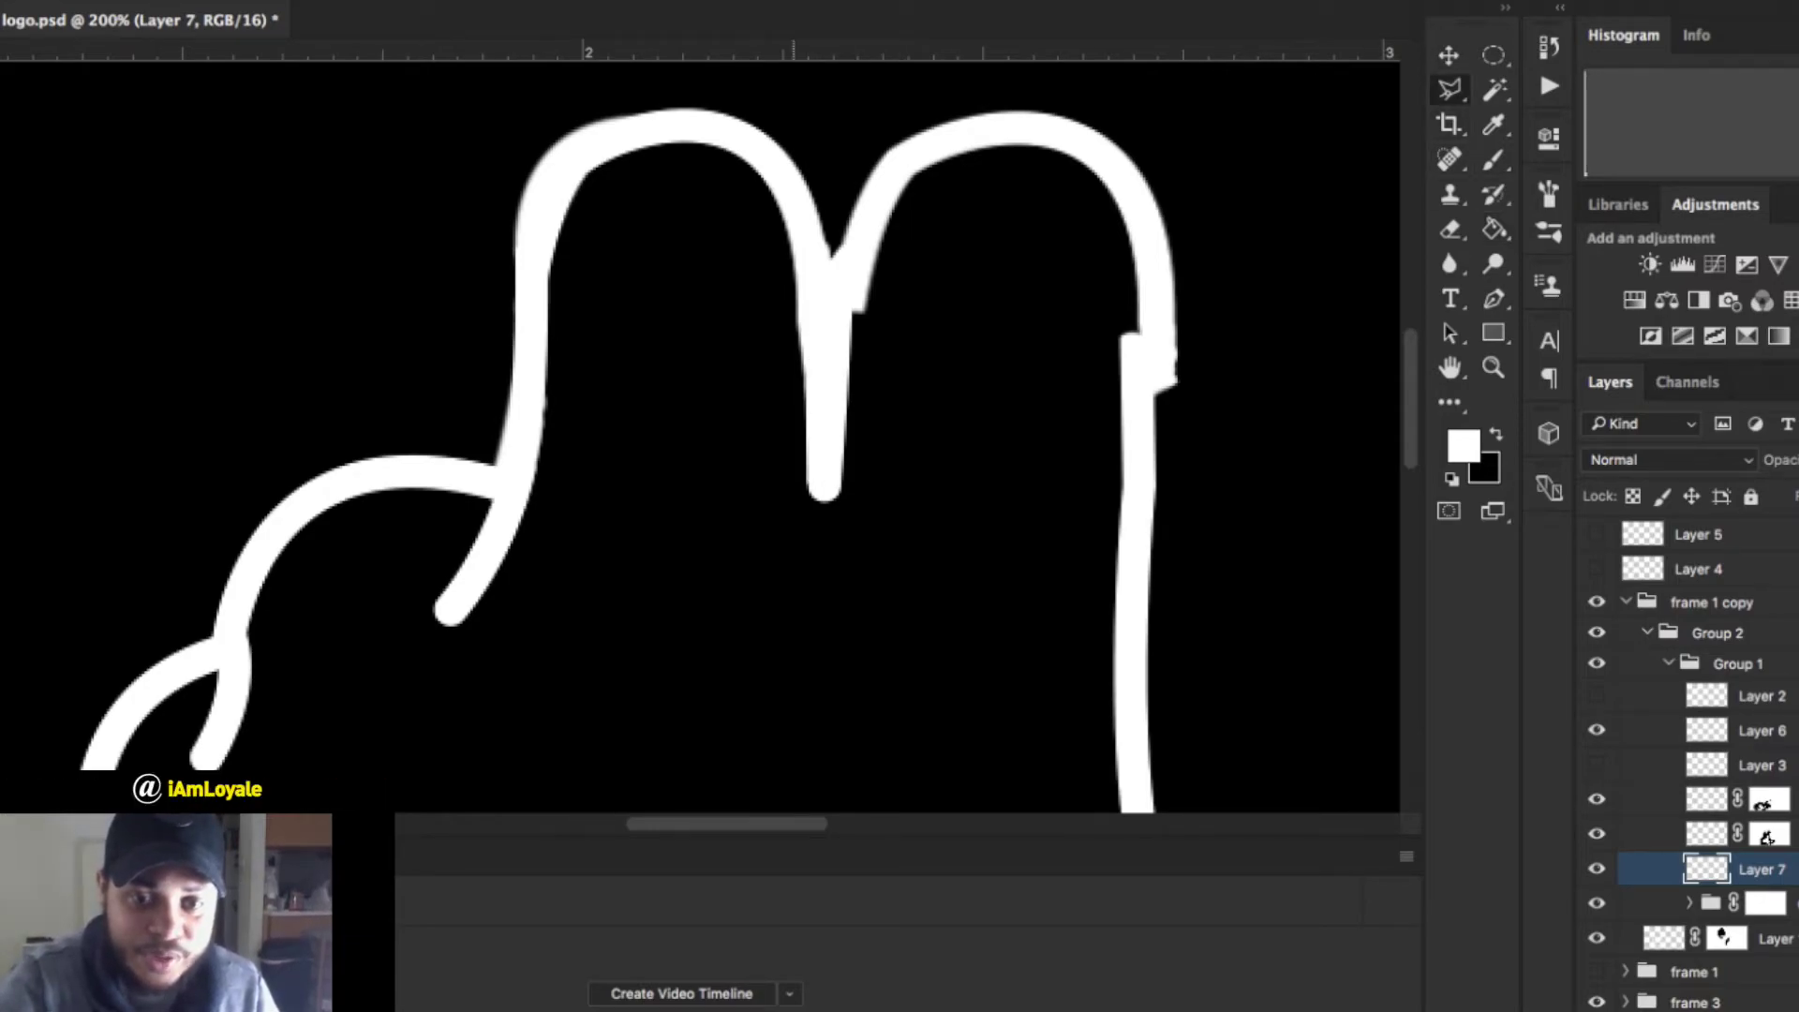
click(843, 441)
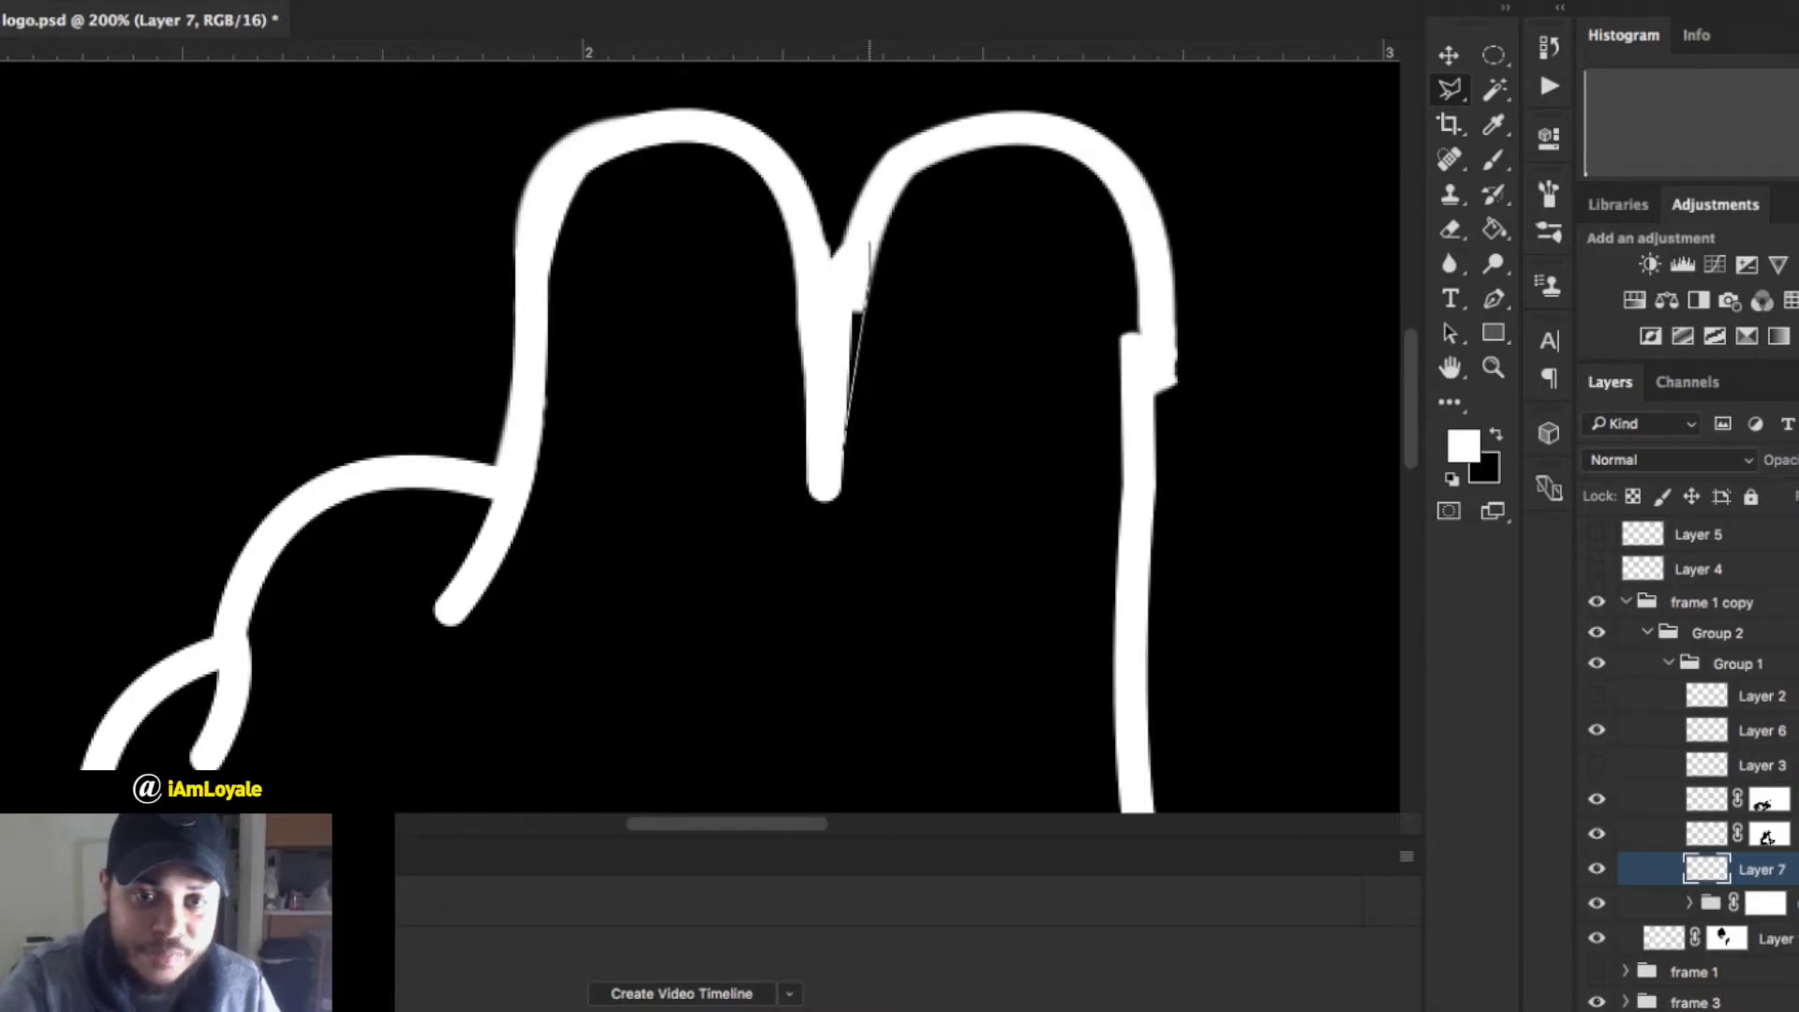
click(868, 225)
click(817, 296)
click(843, 441)
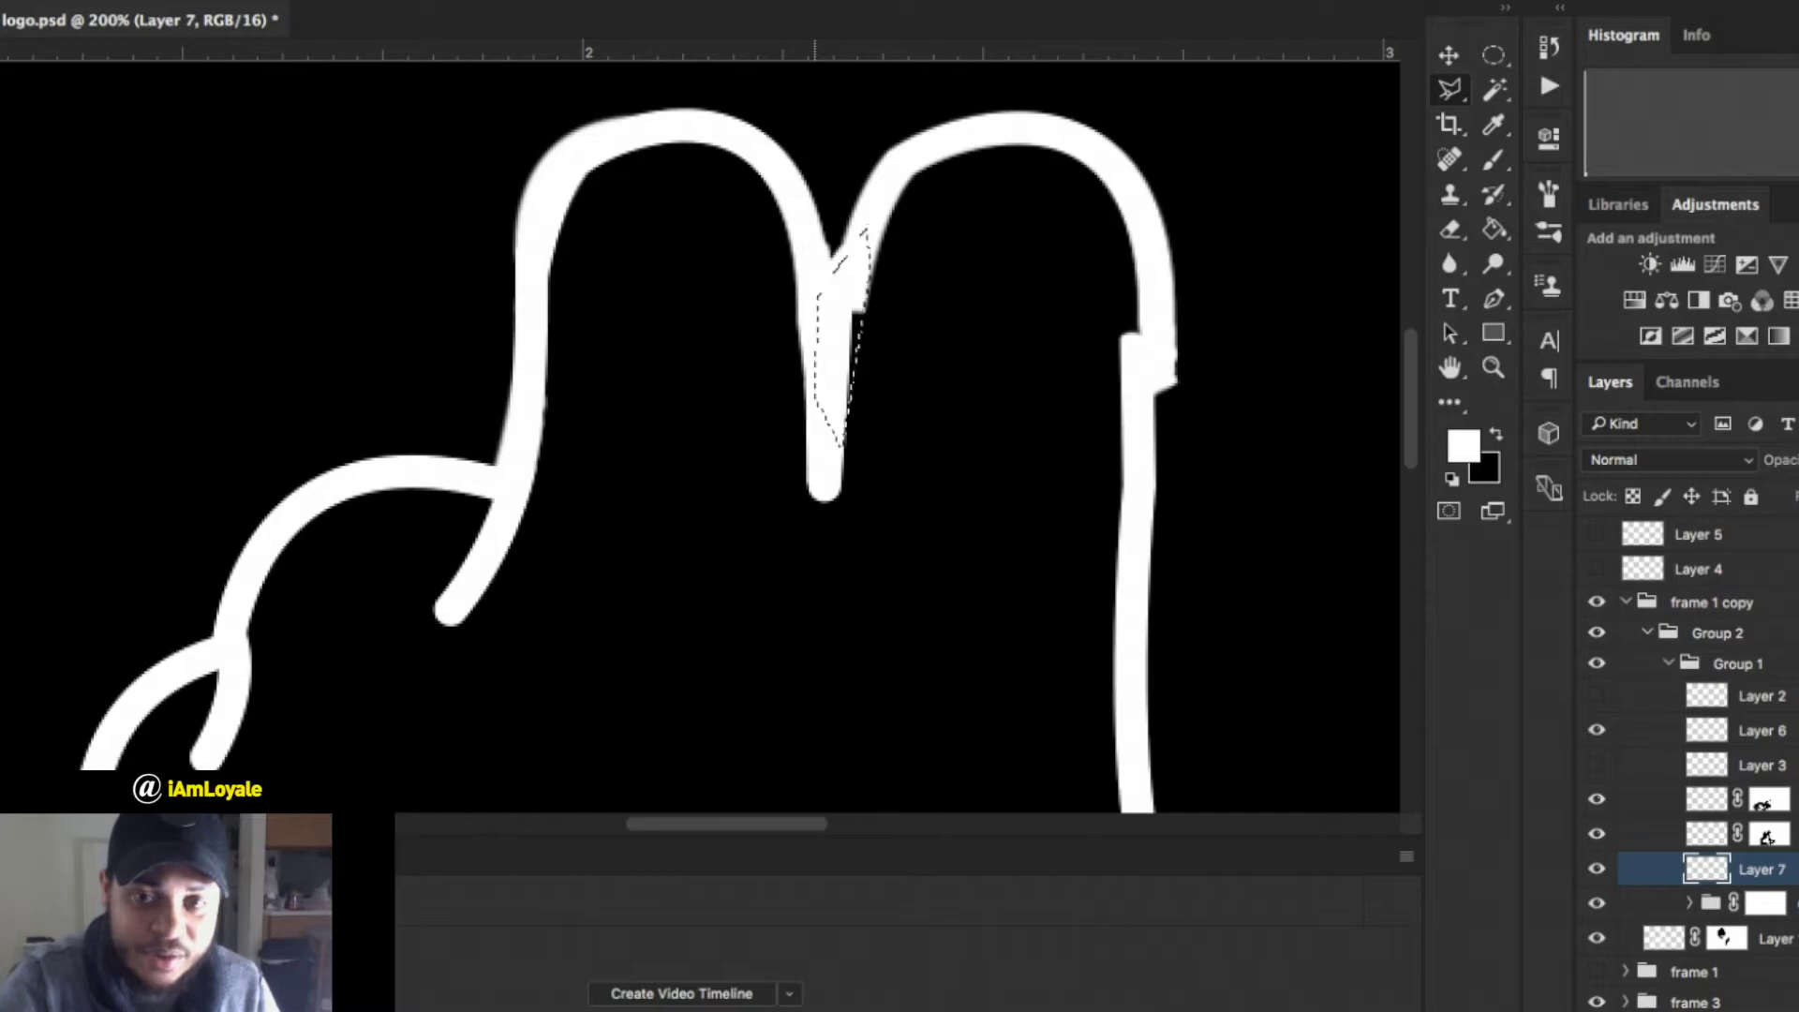
key(g)
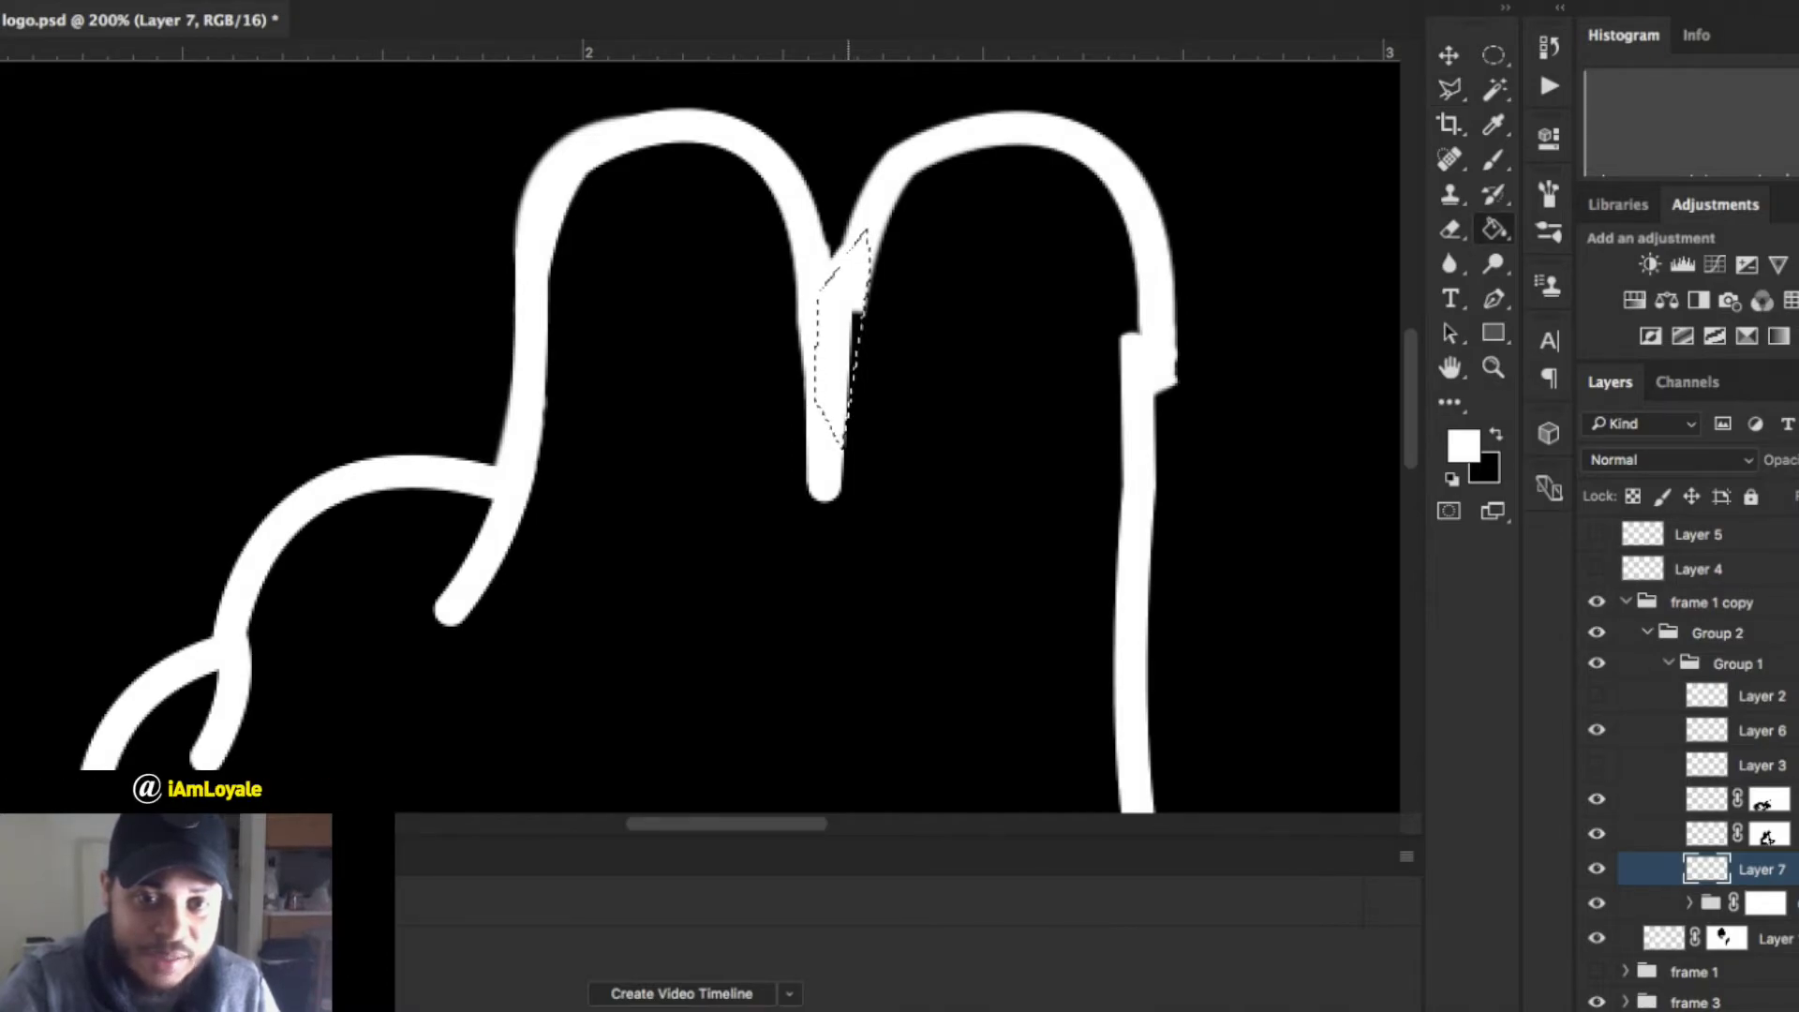
key(super+d)
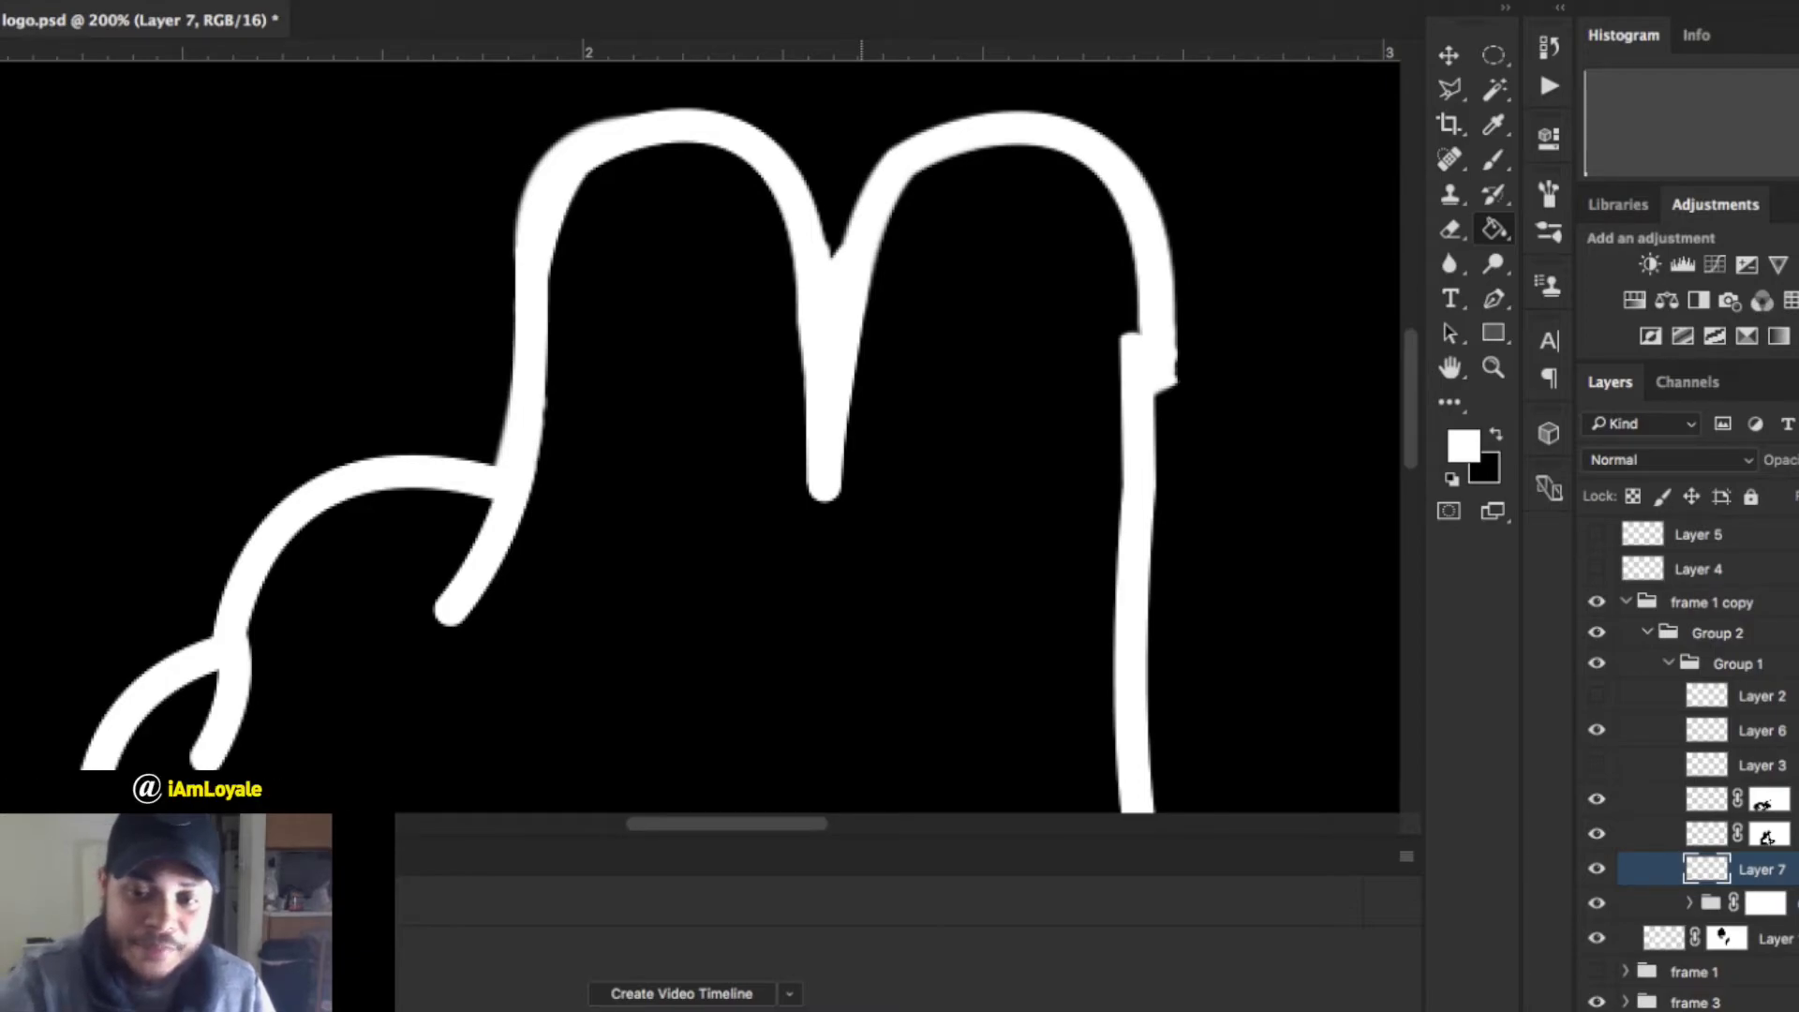
Nudge the index fingertip on Layer 1 copy 2 left and slightly down to line up its outer edge with the finger's outer line.
click(1595, 832)
click(1595, 833)
key(alt+bracketright)
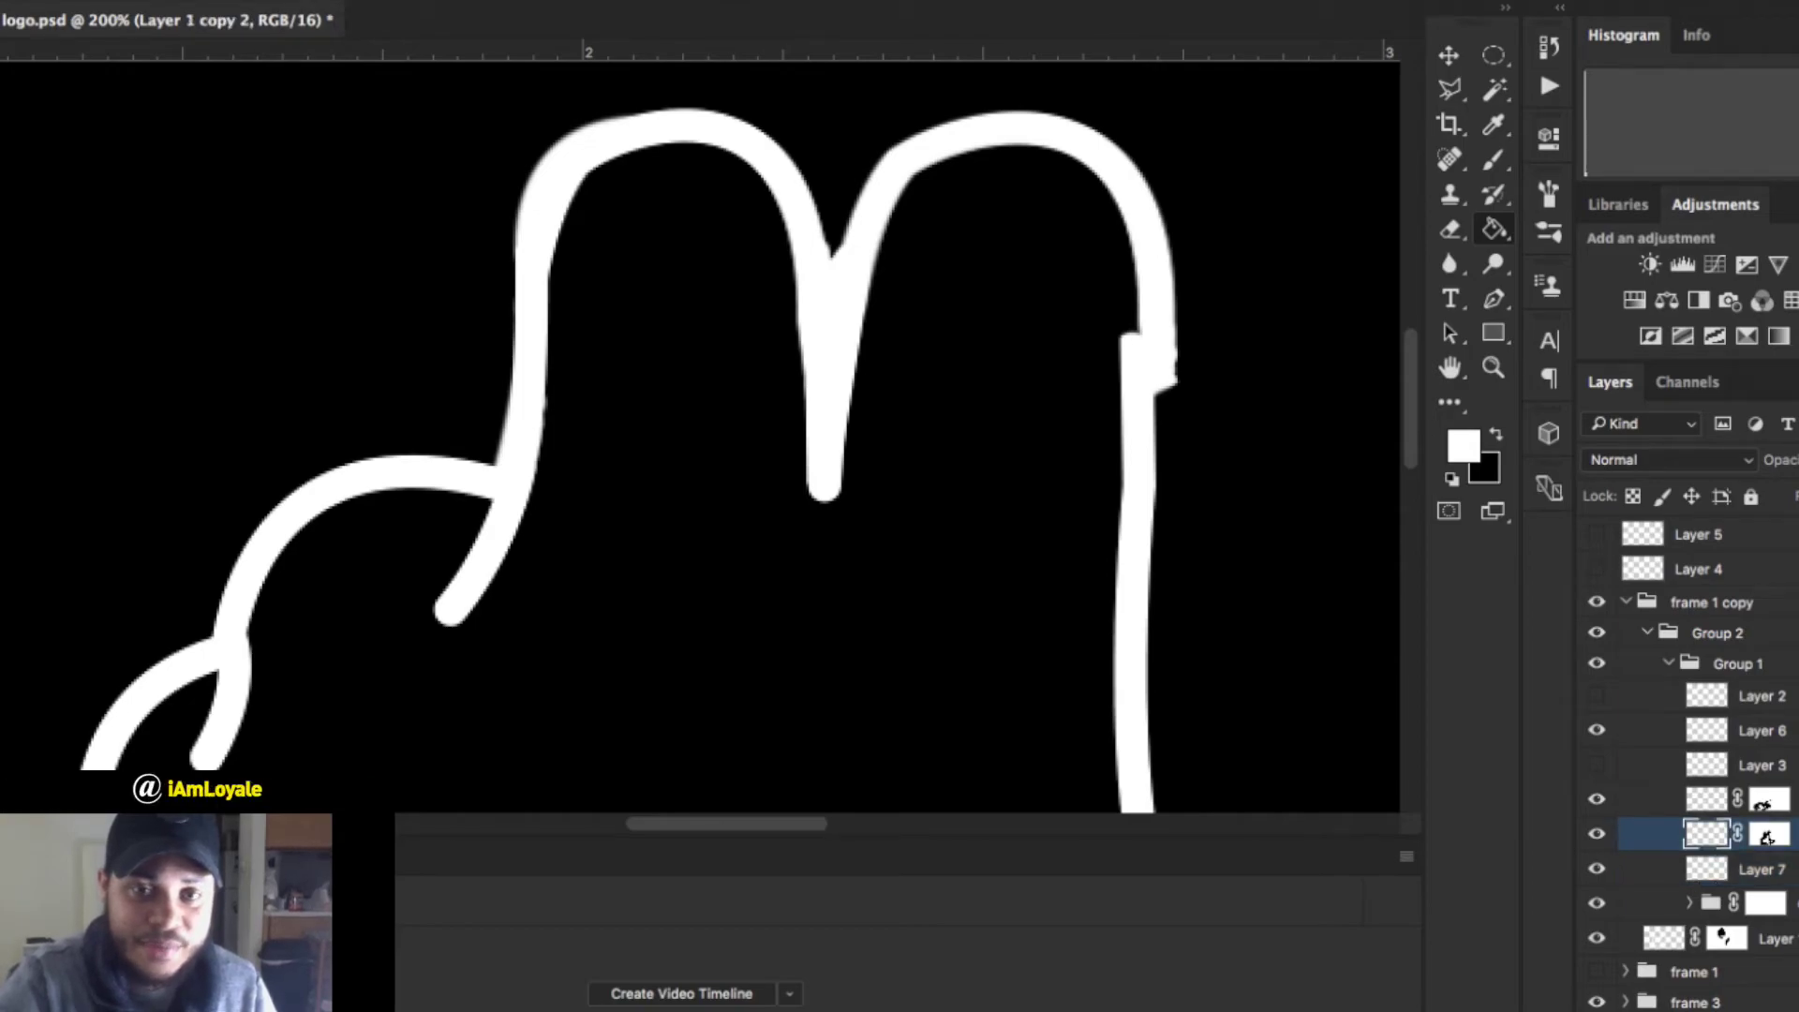
key(v)
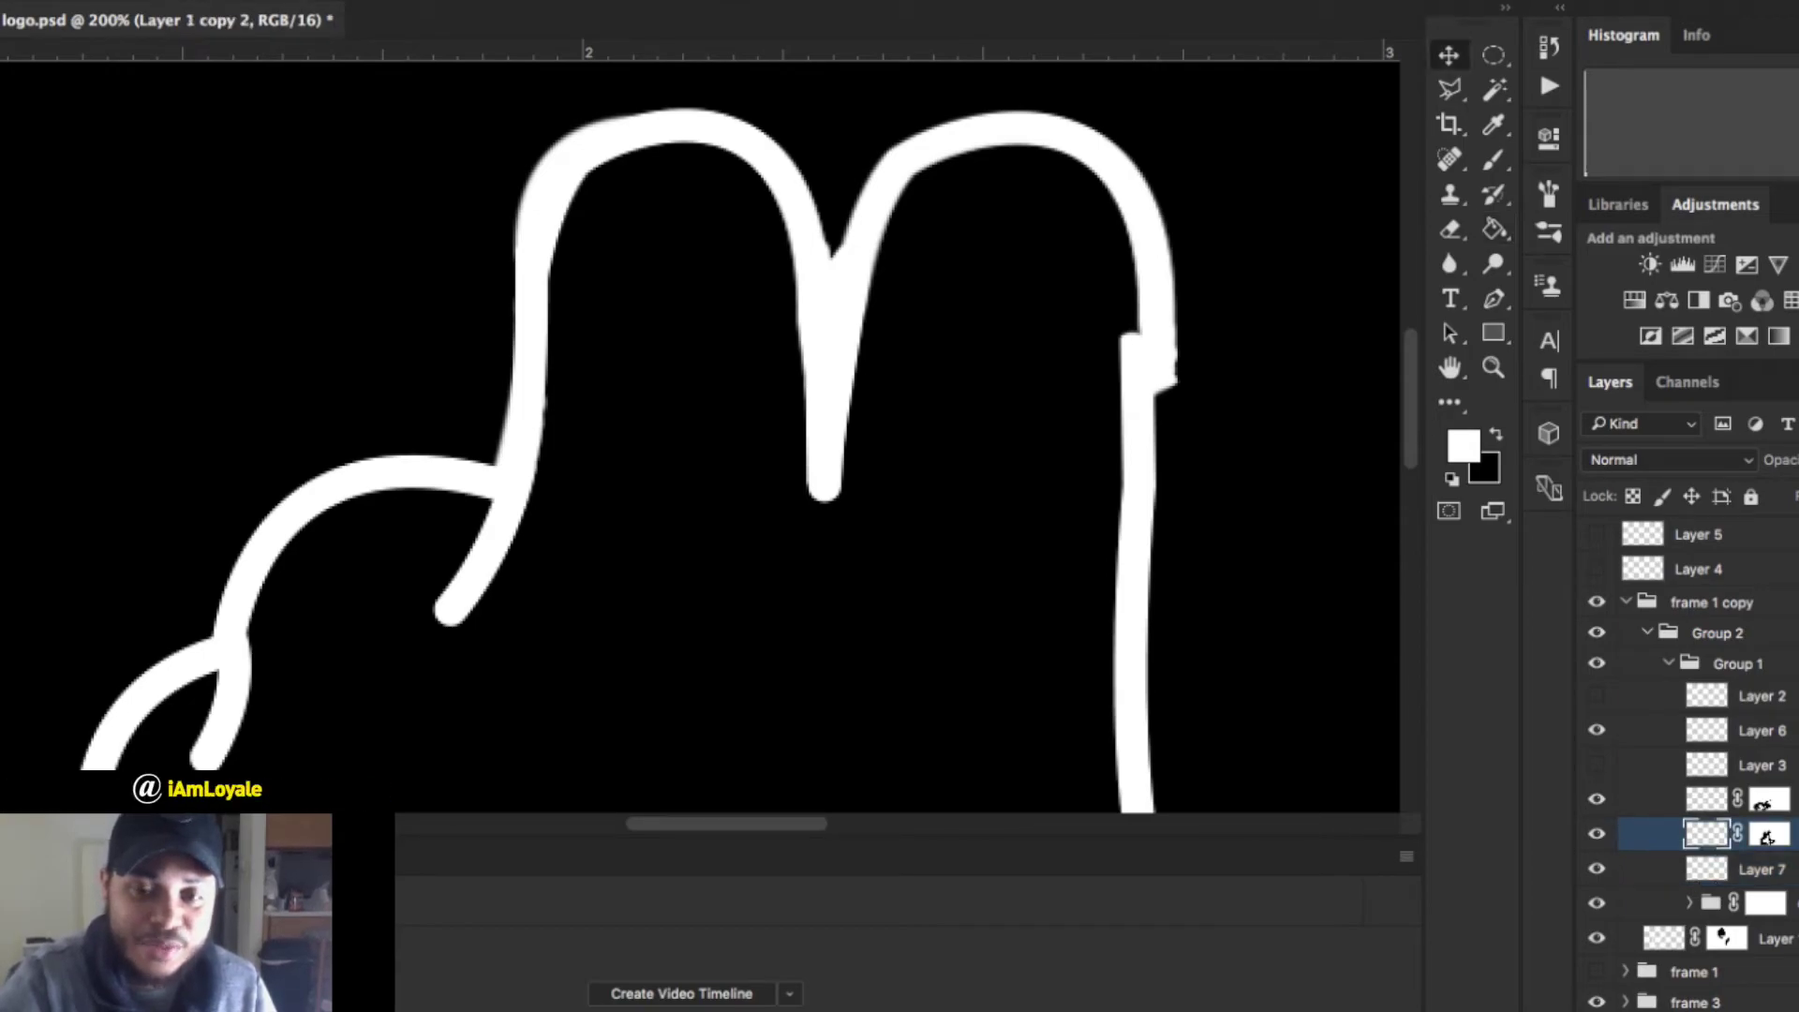
key(Left)
key(Left)
key(Left)
key(Left)
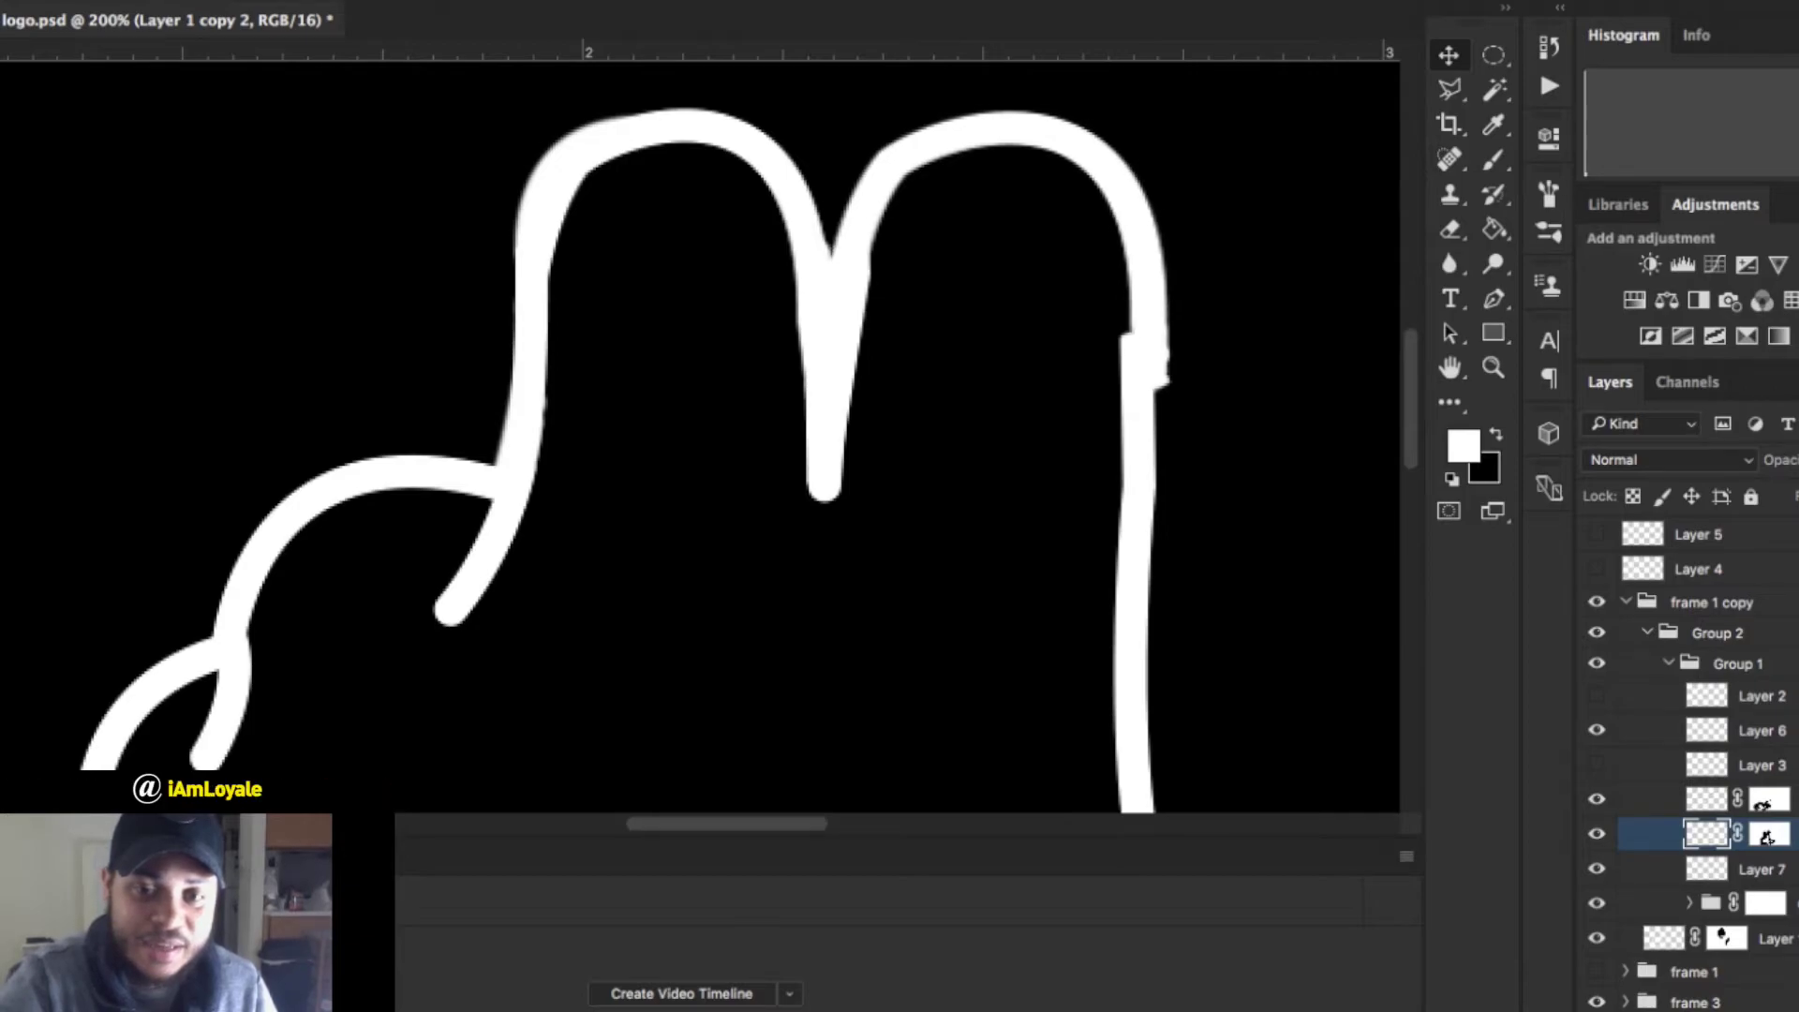
key(Left)
key(Left)
key(Left)
key(Left)
key(Left)
key(Left)
key(Left)
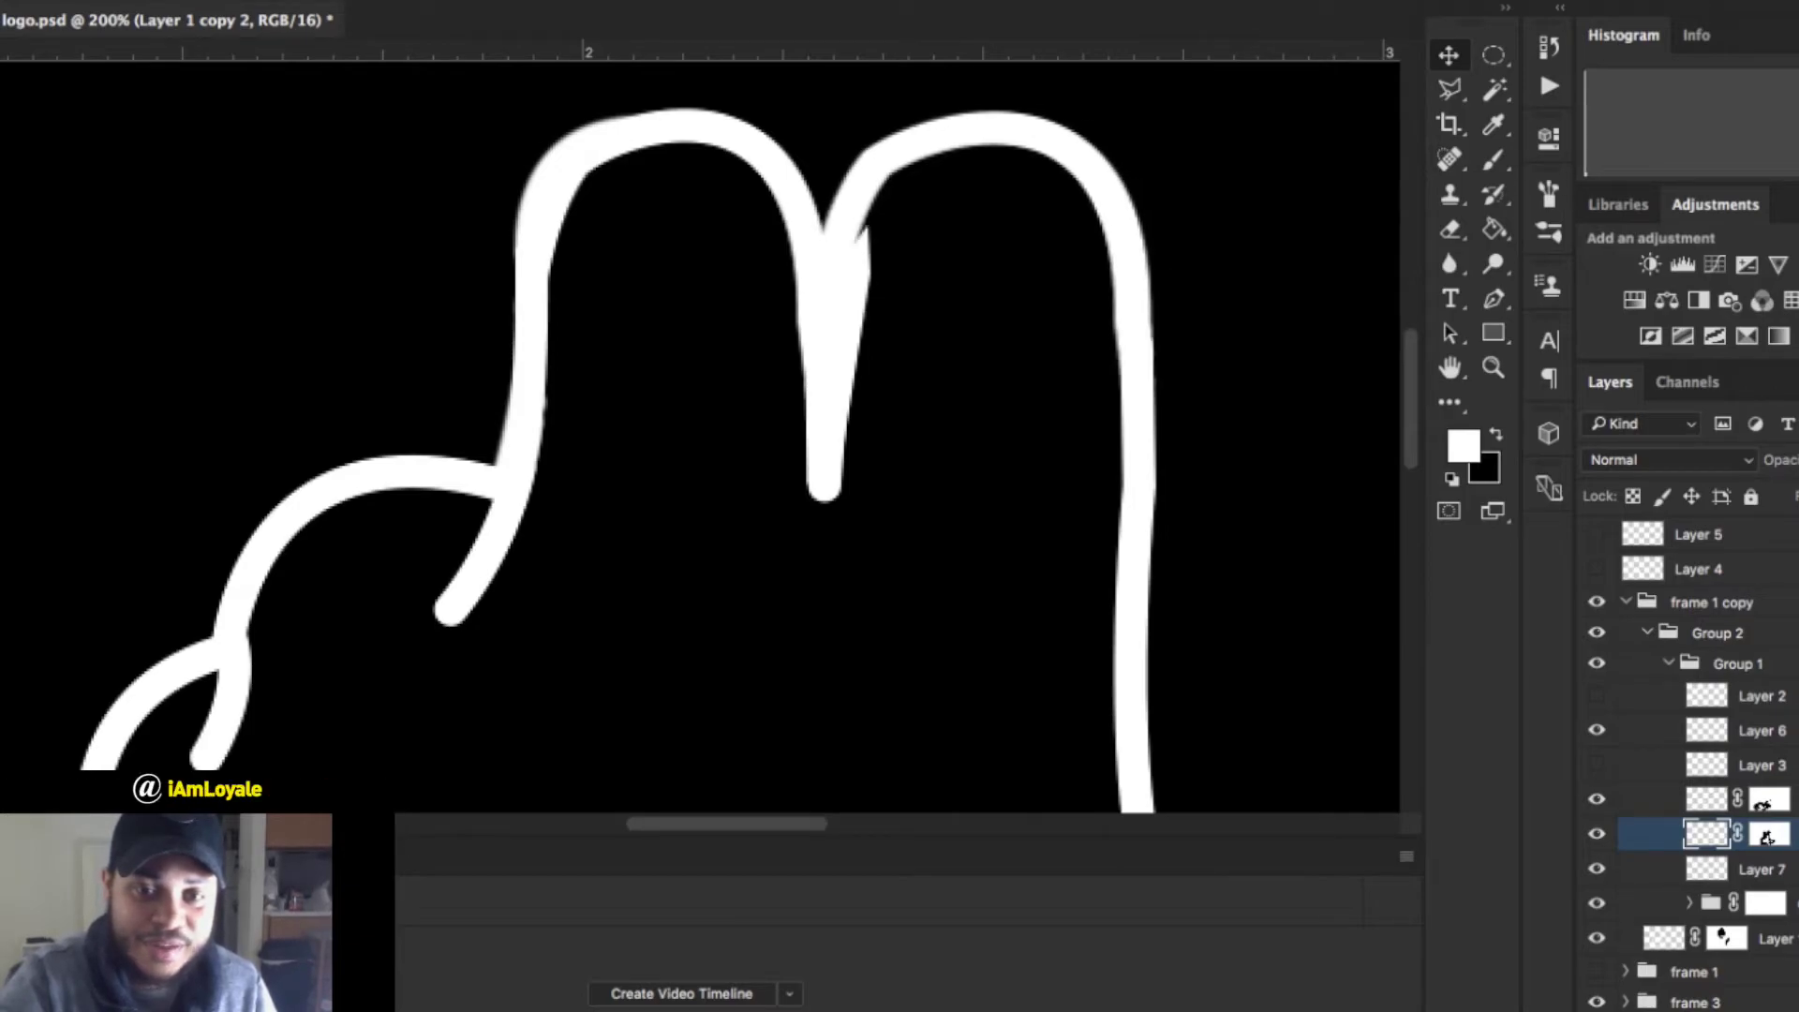
key(Down)
key(Down)
key(Down)
key(Down)
key(Down)
key(Down)
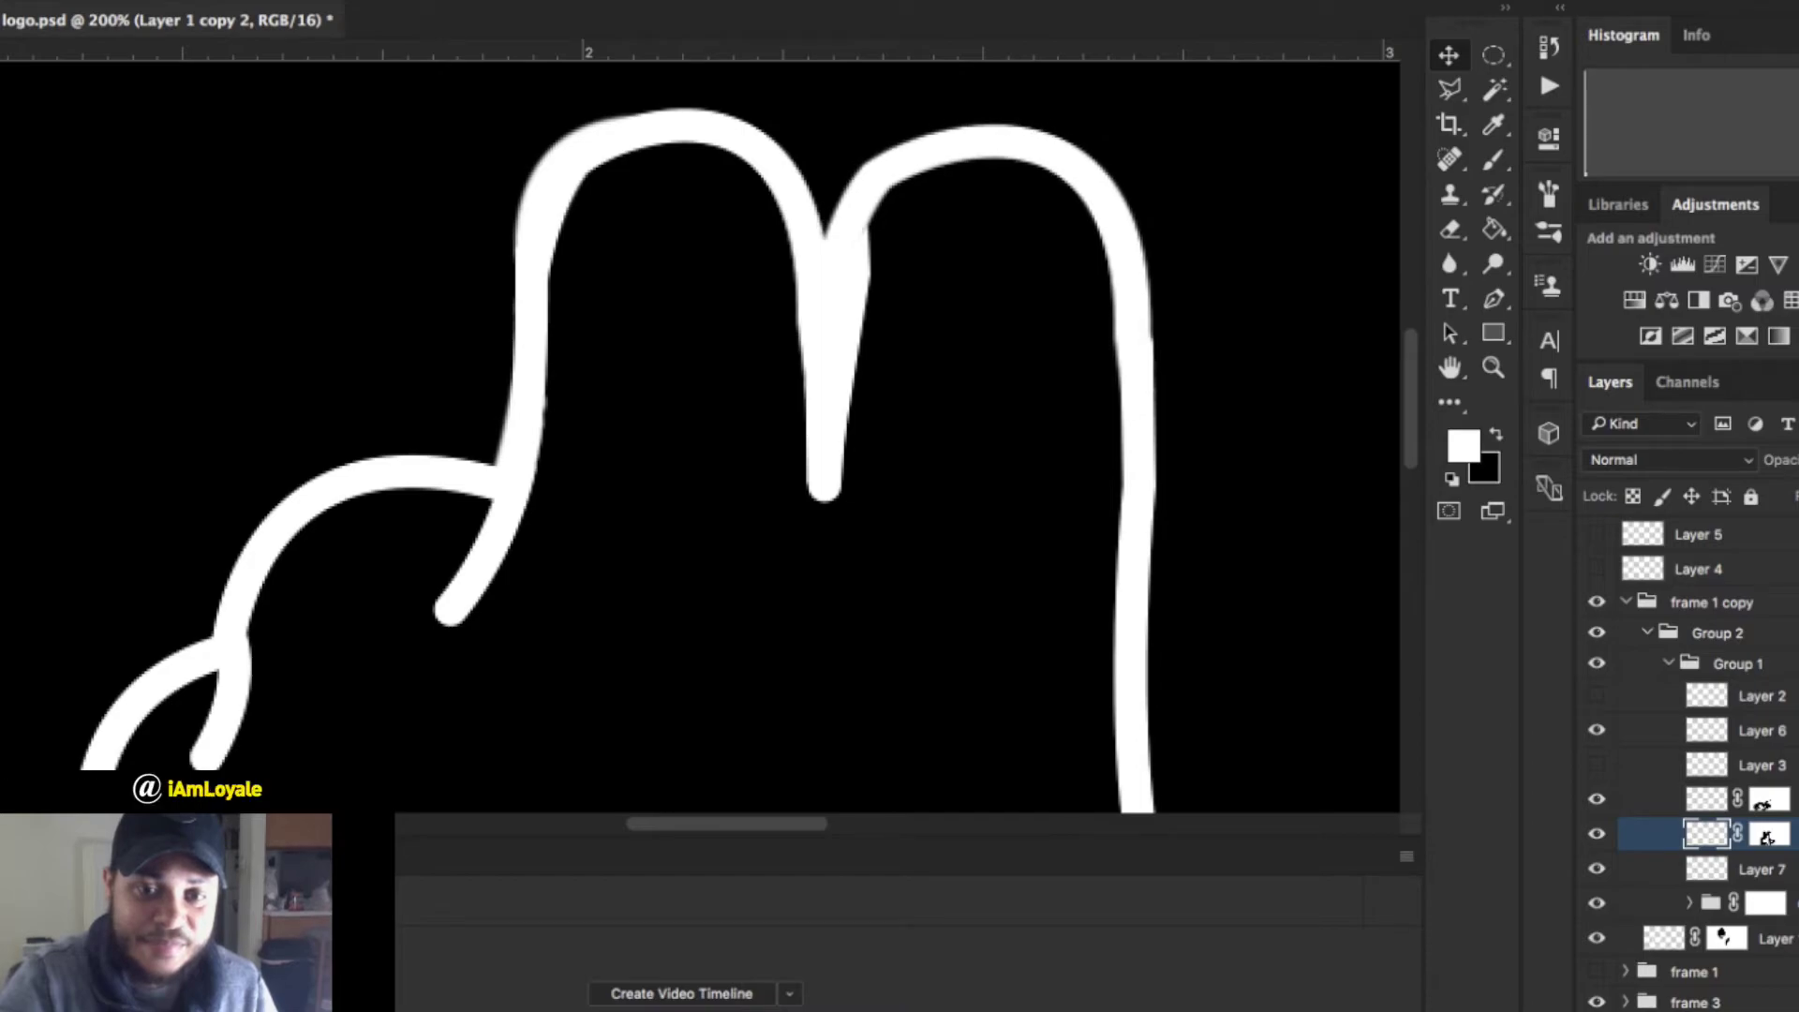
key(Down)
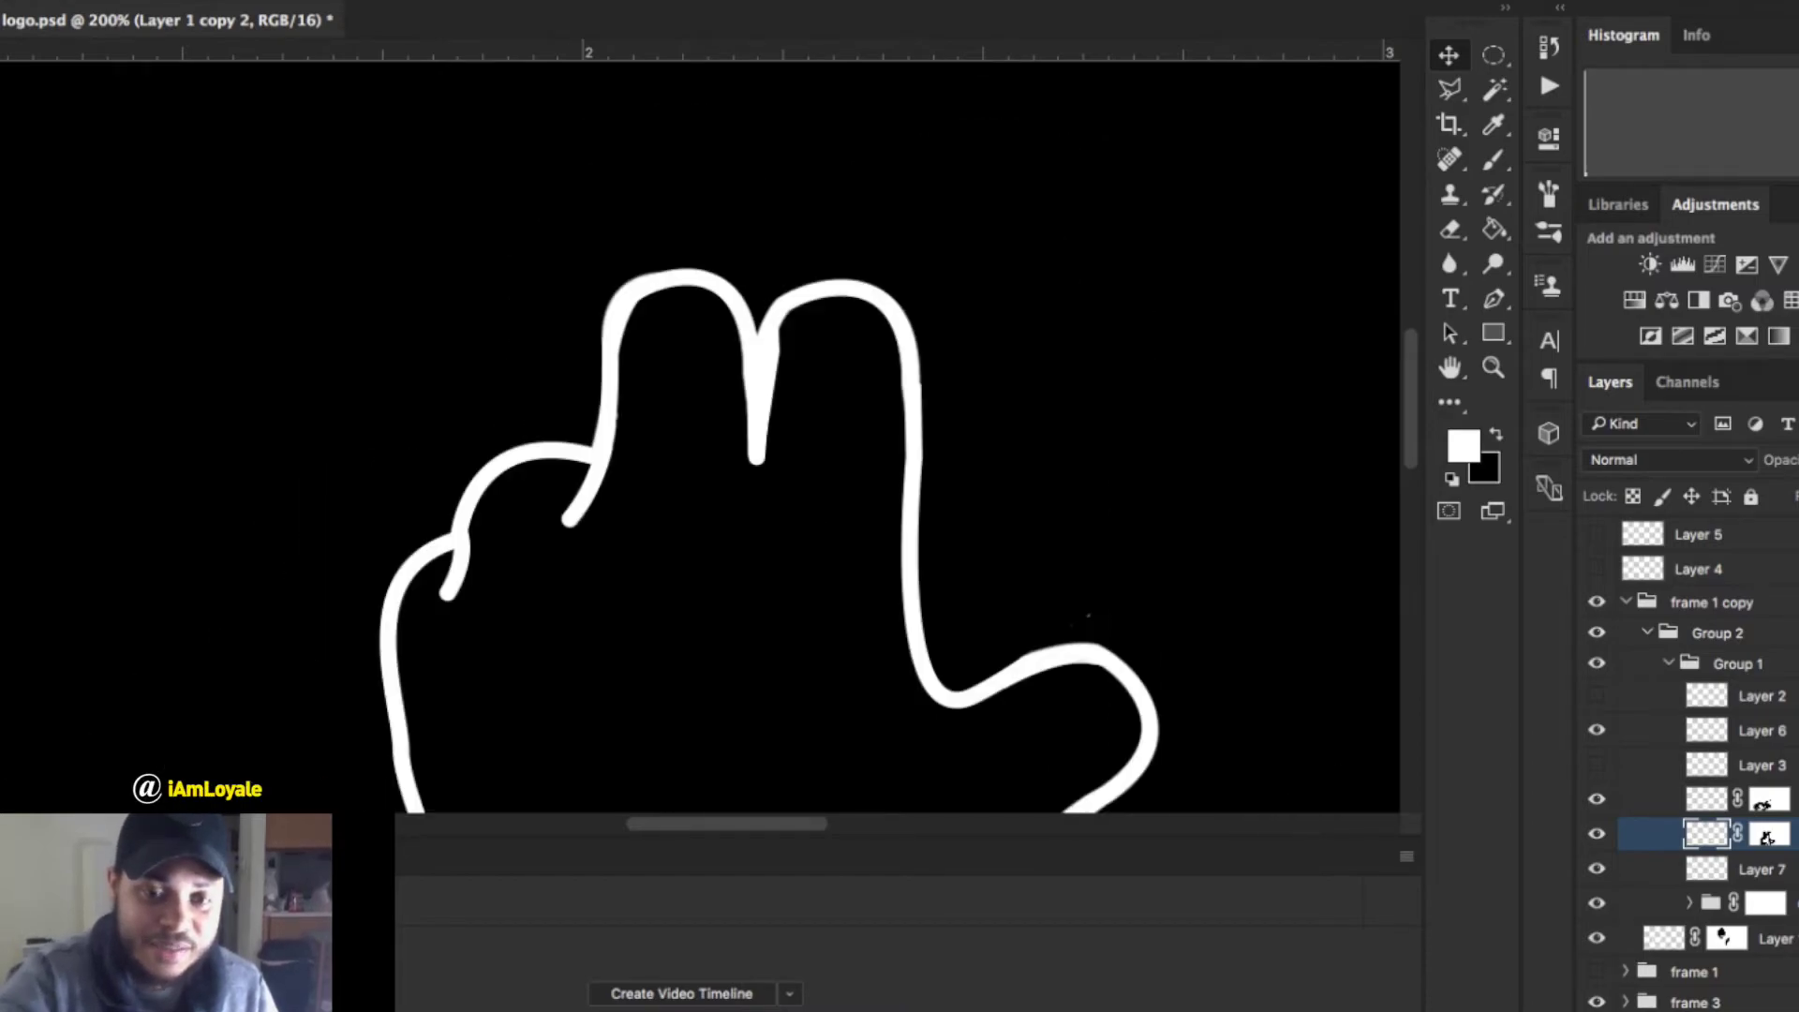
Duplicate the index fingertip layer and move the copy down over the thumb.
key(super+minus)
key(super+minus)
key(super+minus)
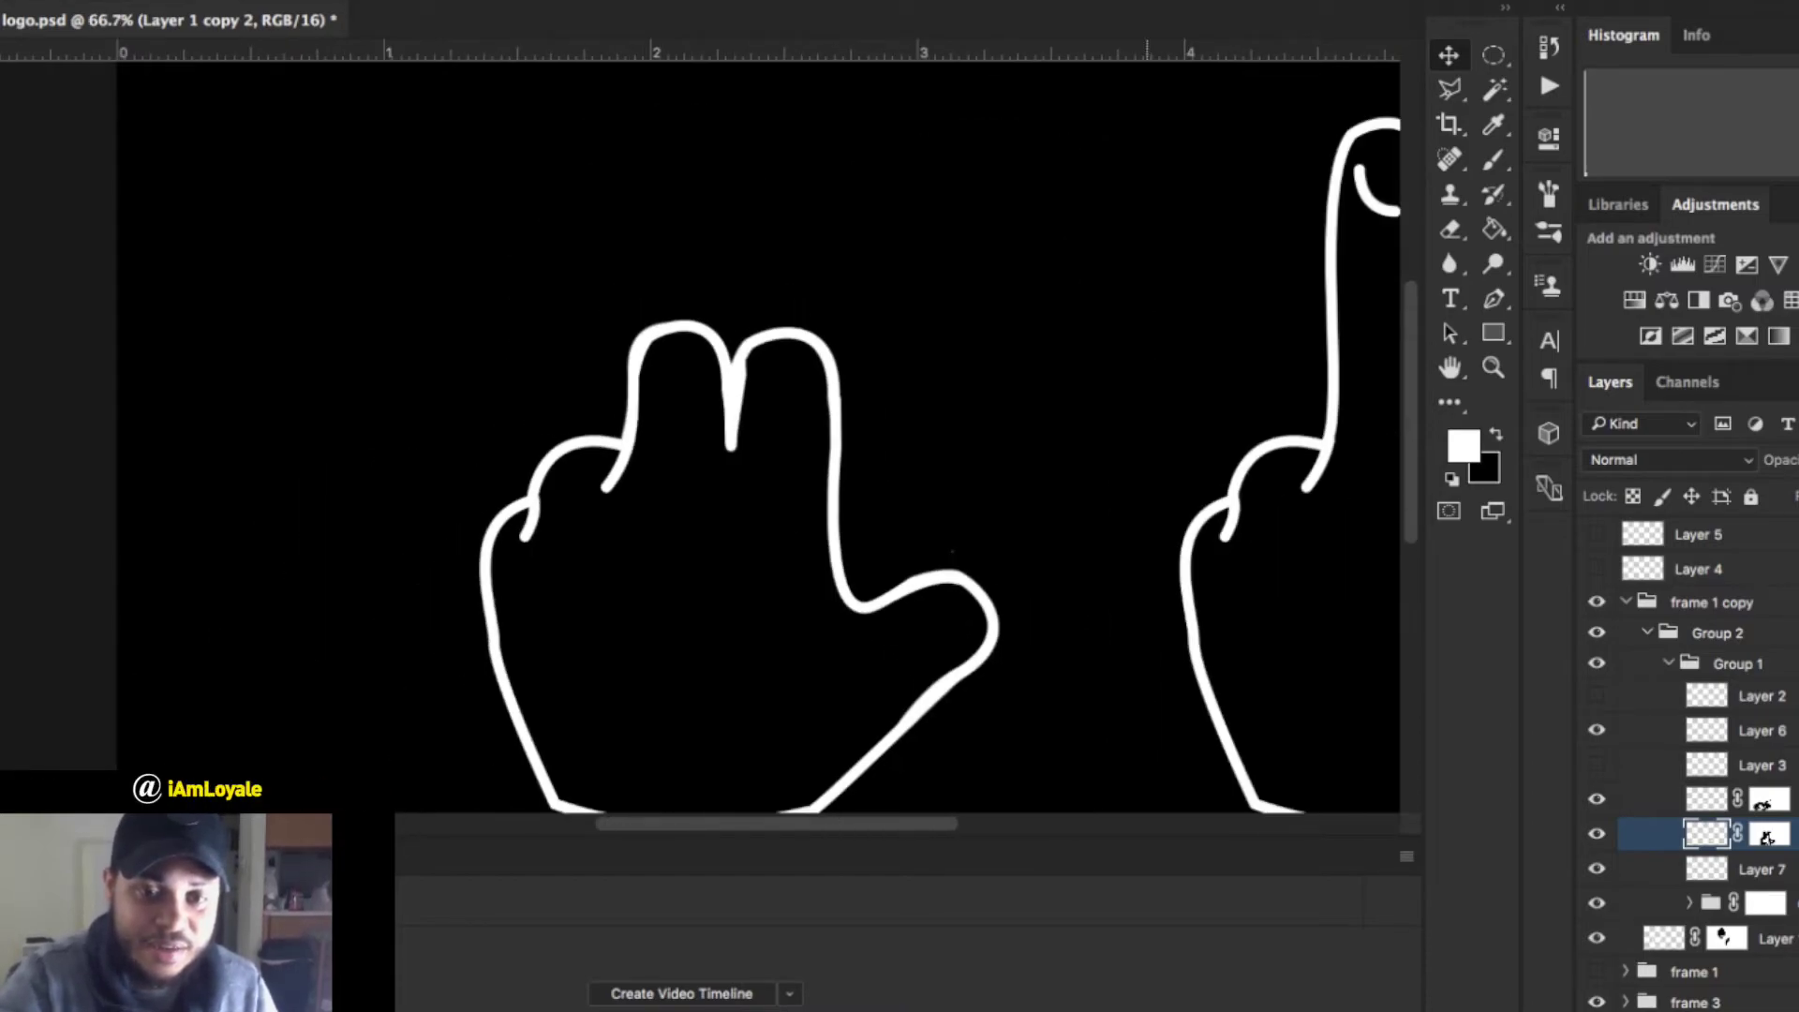
scroll(758, 436, down, 1)
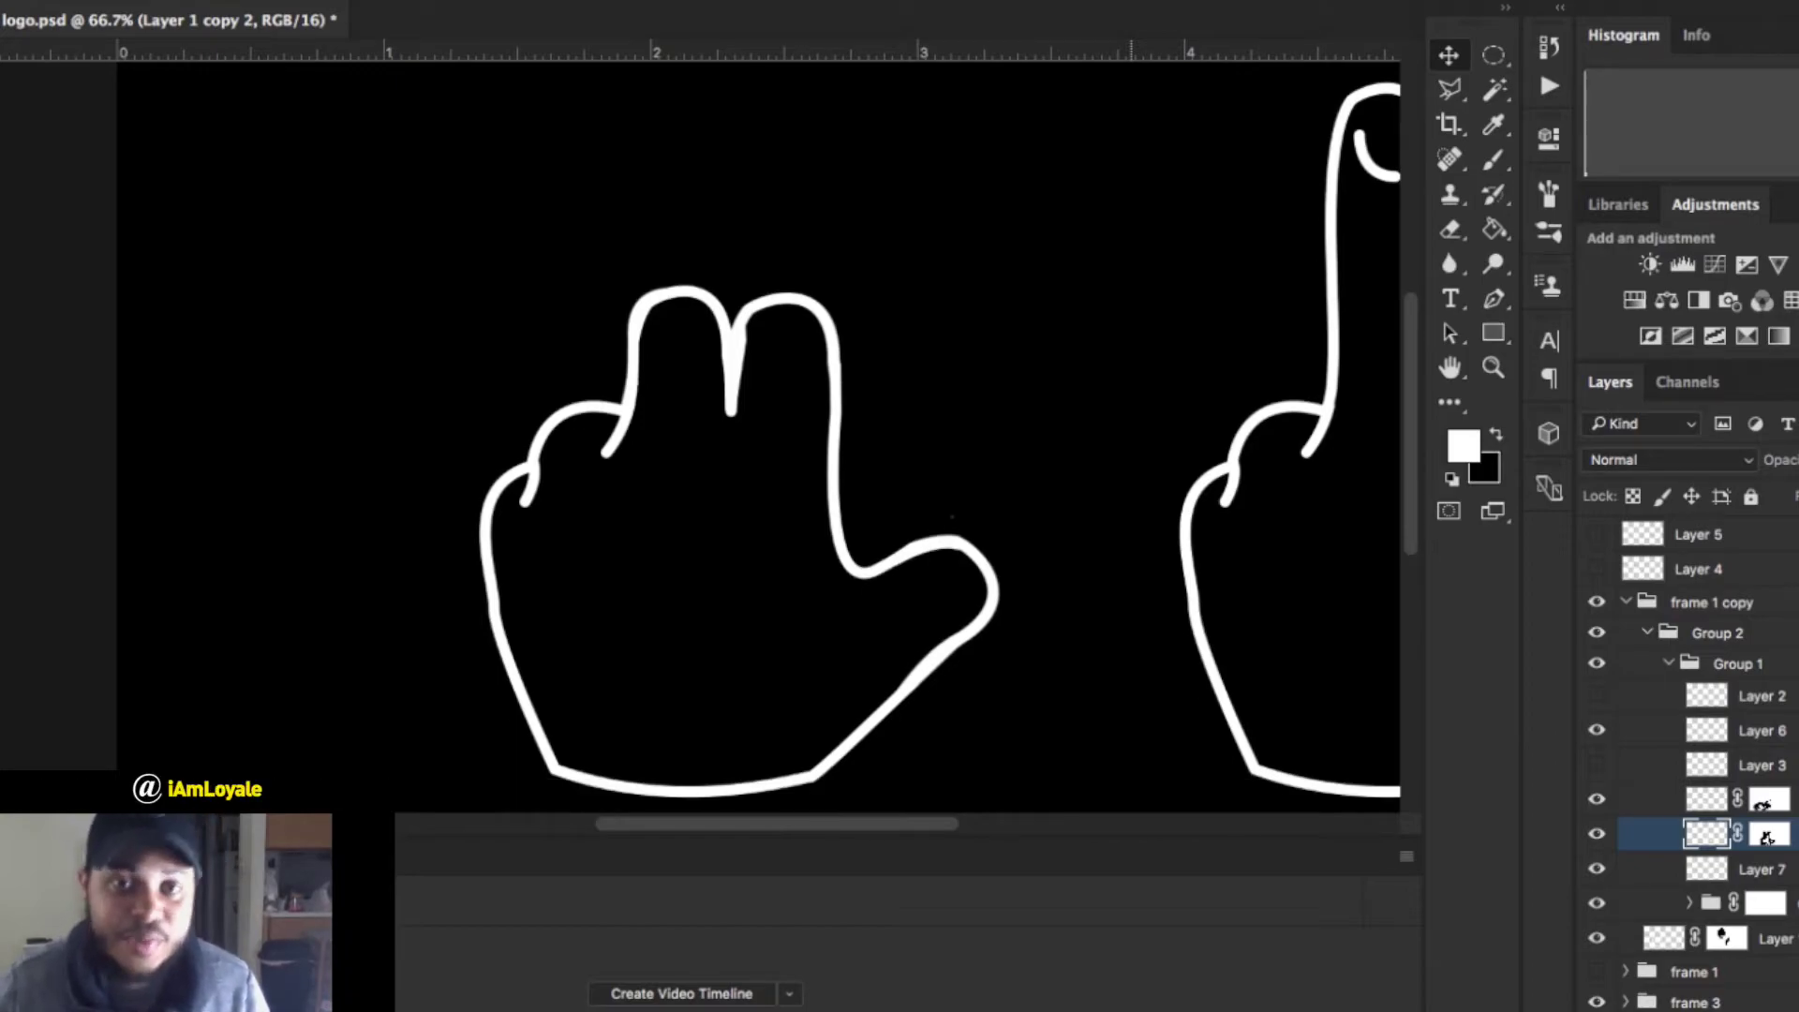
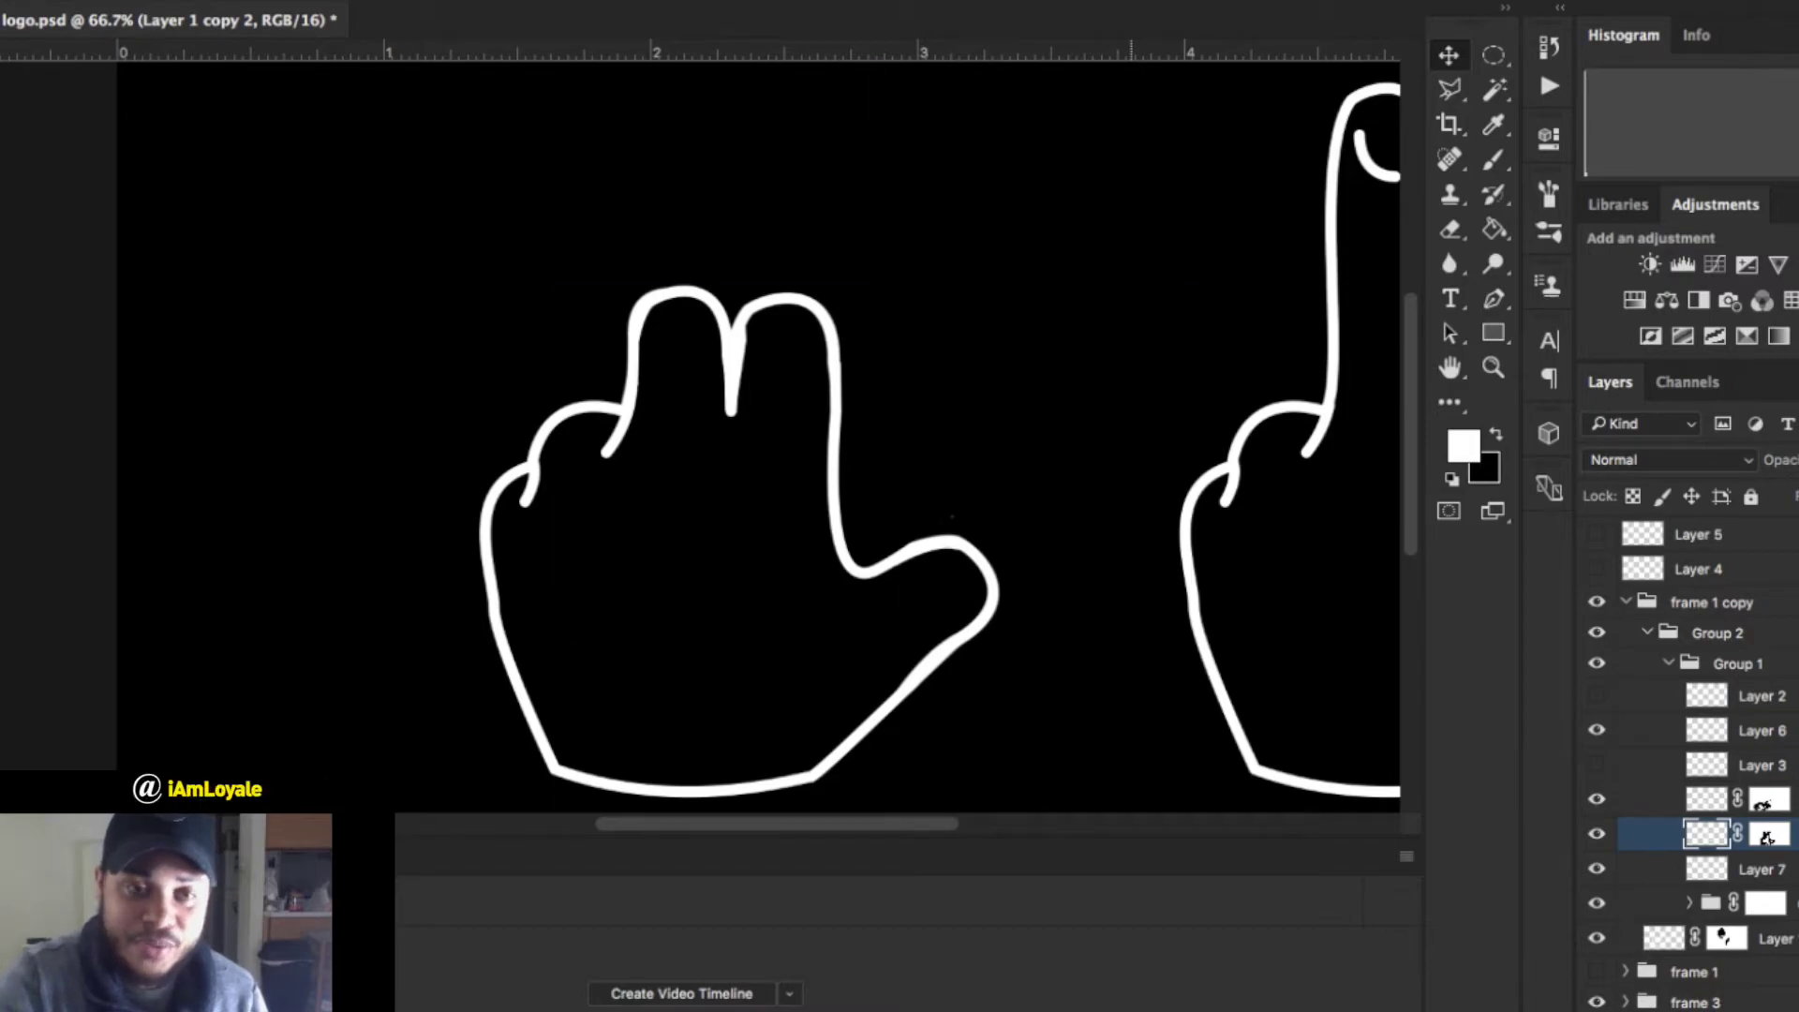
key(super+j)
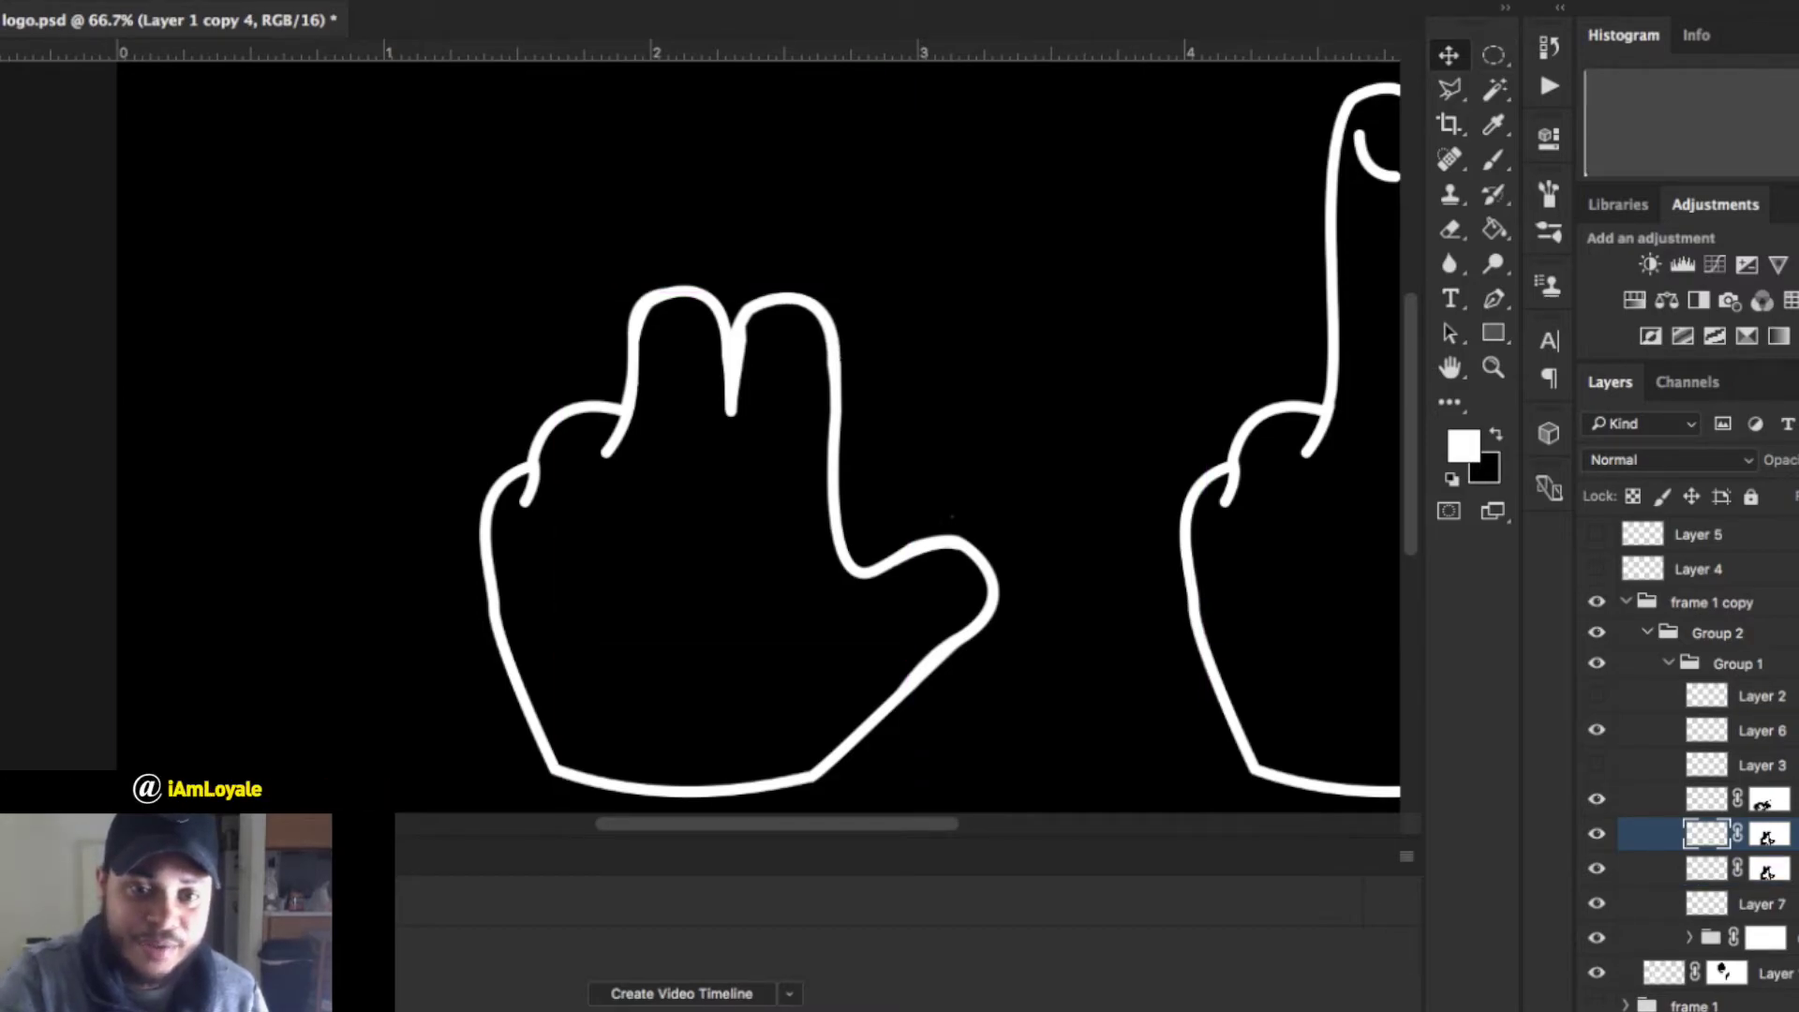
drag(812, 373, 909, 504)
Free-transform the copied fingertip: narrow it, rotate it counterclockwise, and place it on top of the thumb as a curled tip.
key(ctrl+t)
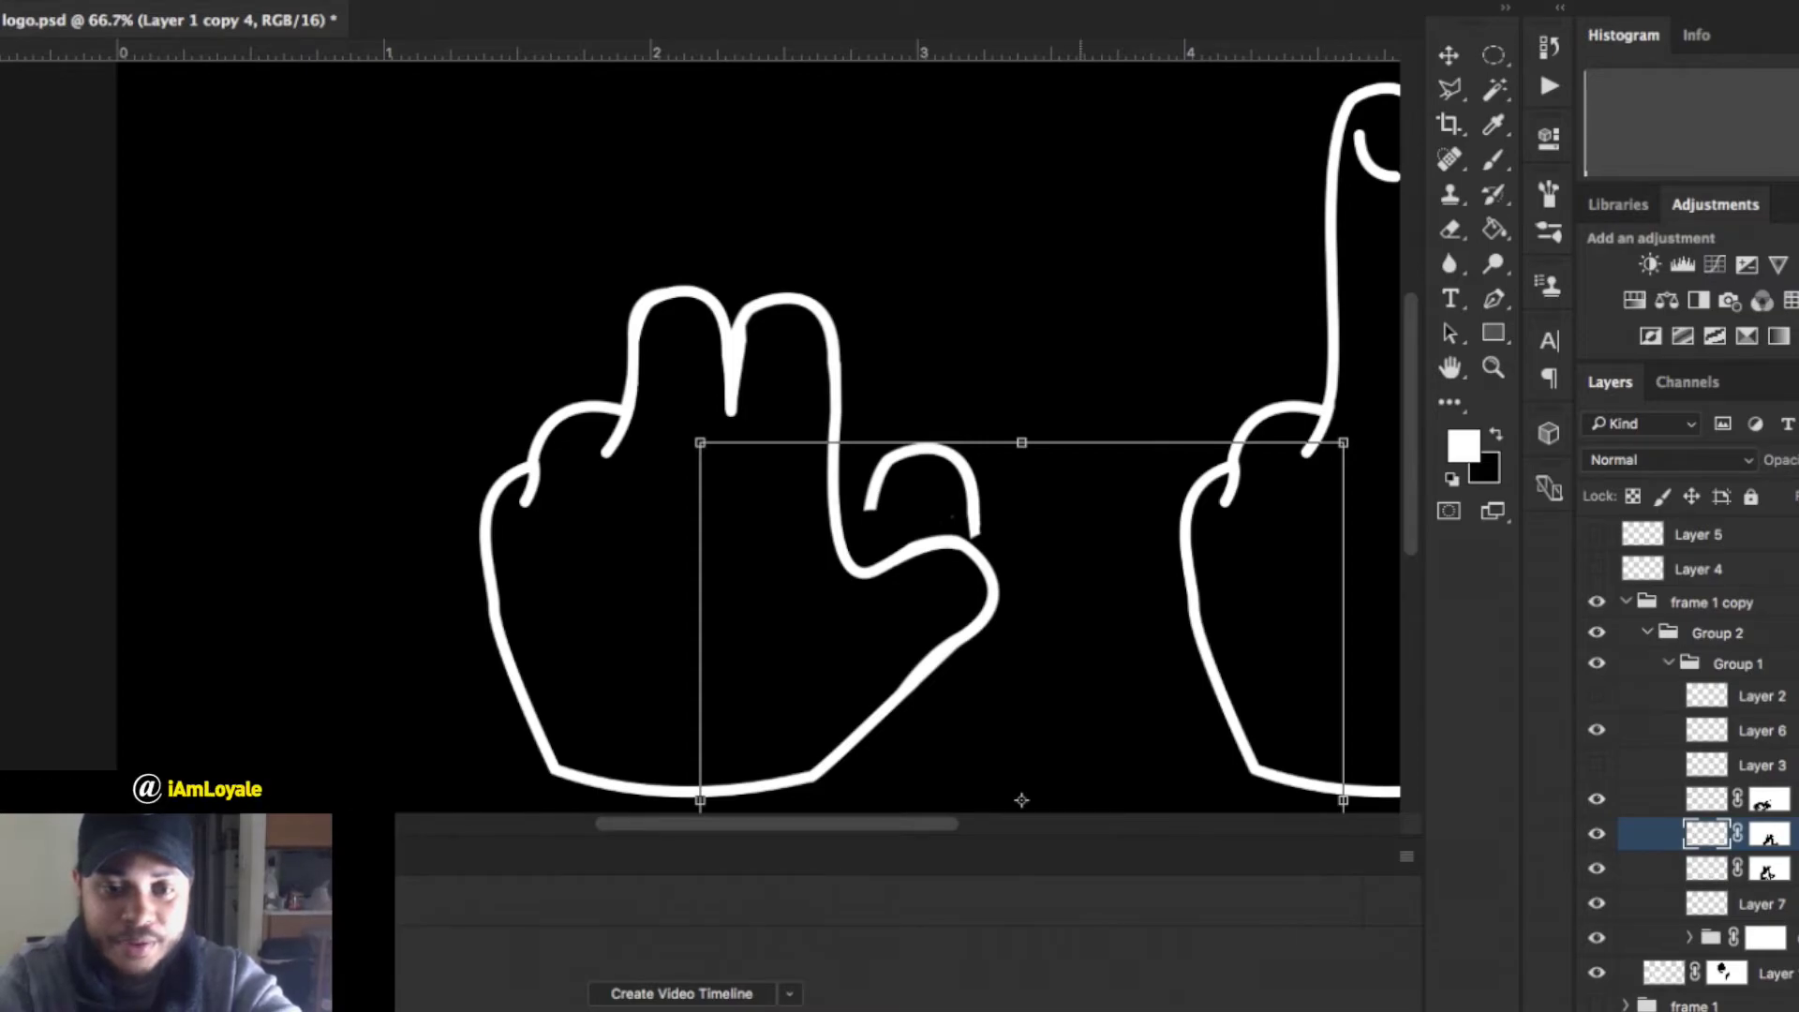
drag(700, 621, 788, 622)
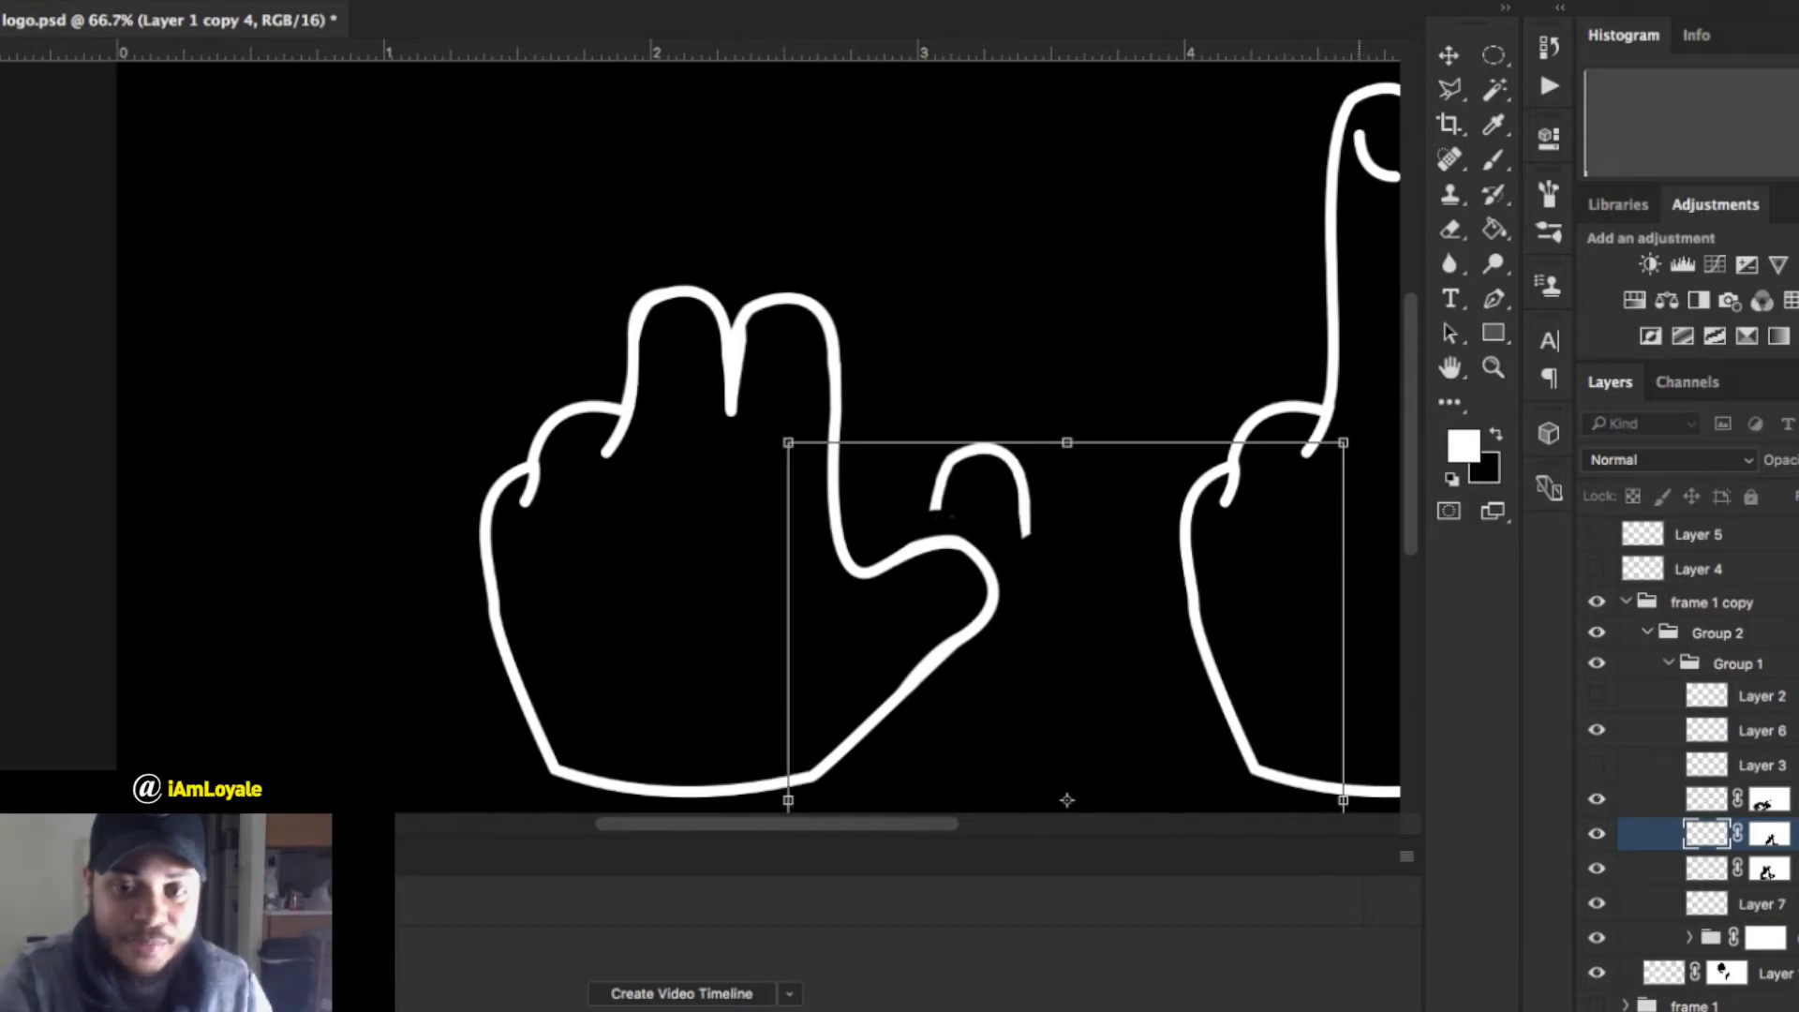
drag(1358, 427, 1230, 369)
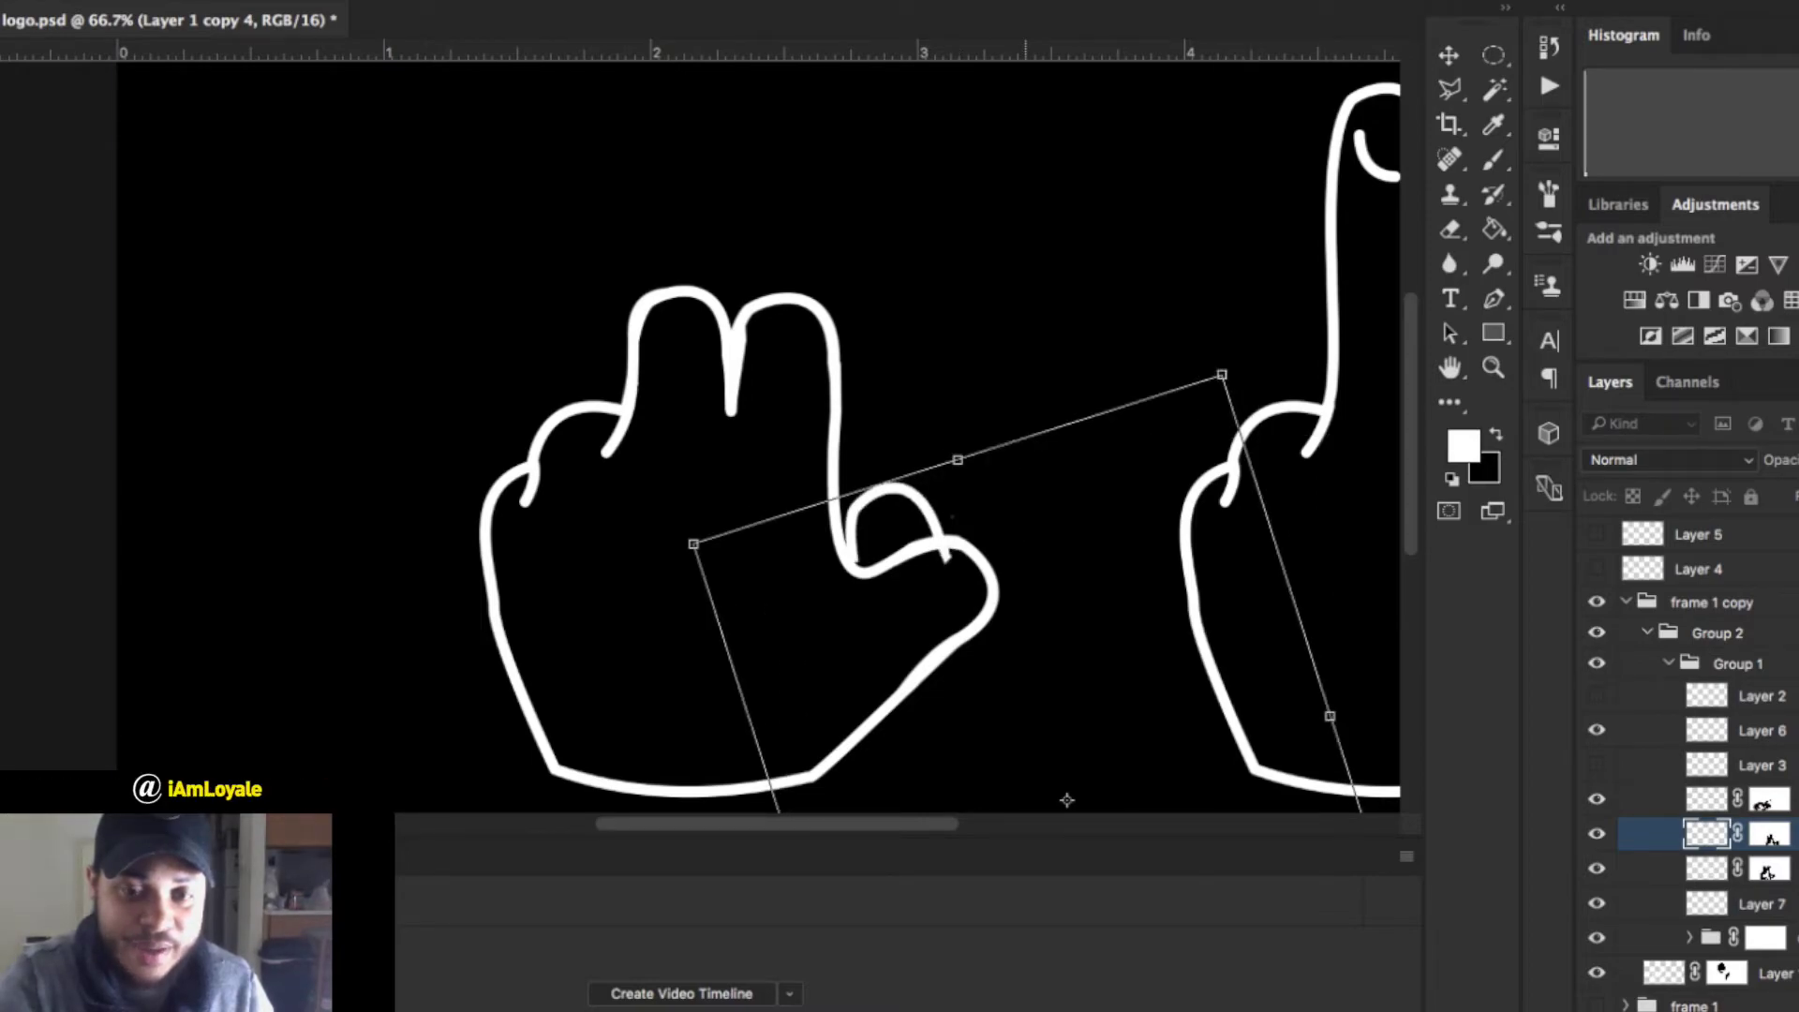
drag(1066, 800, 1104, 790)
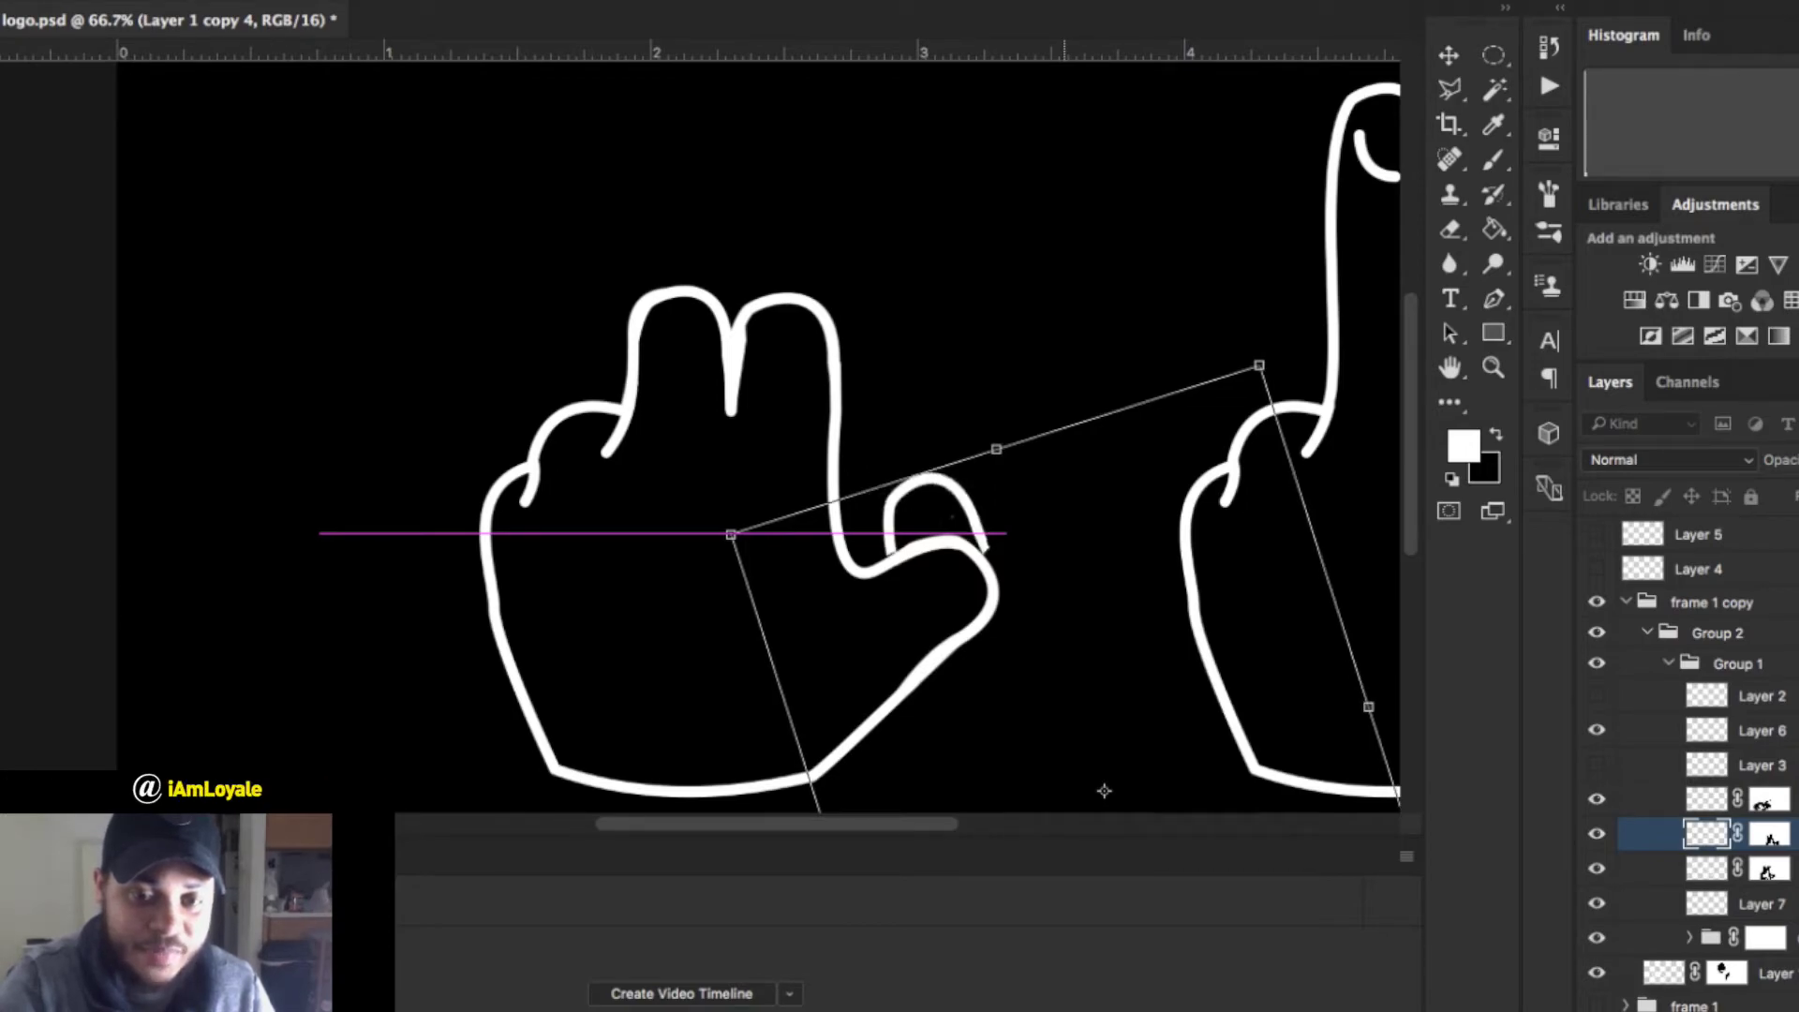
drag(1105, 790, 1100, 801)
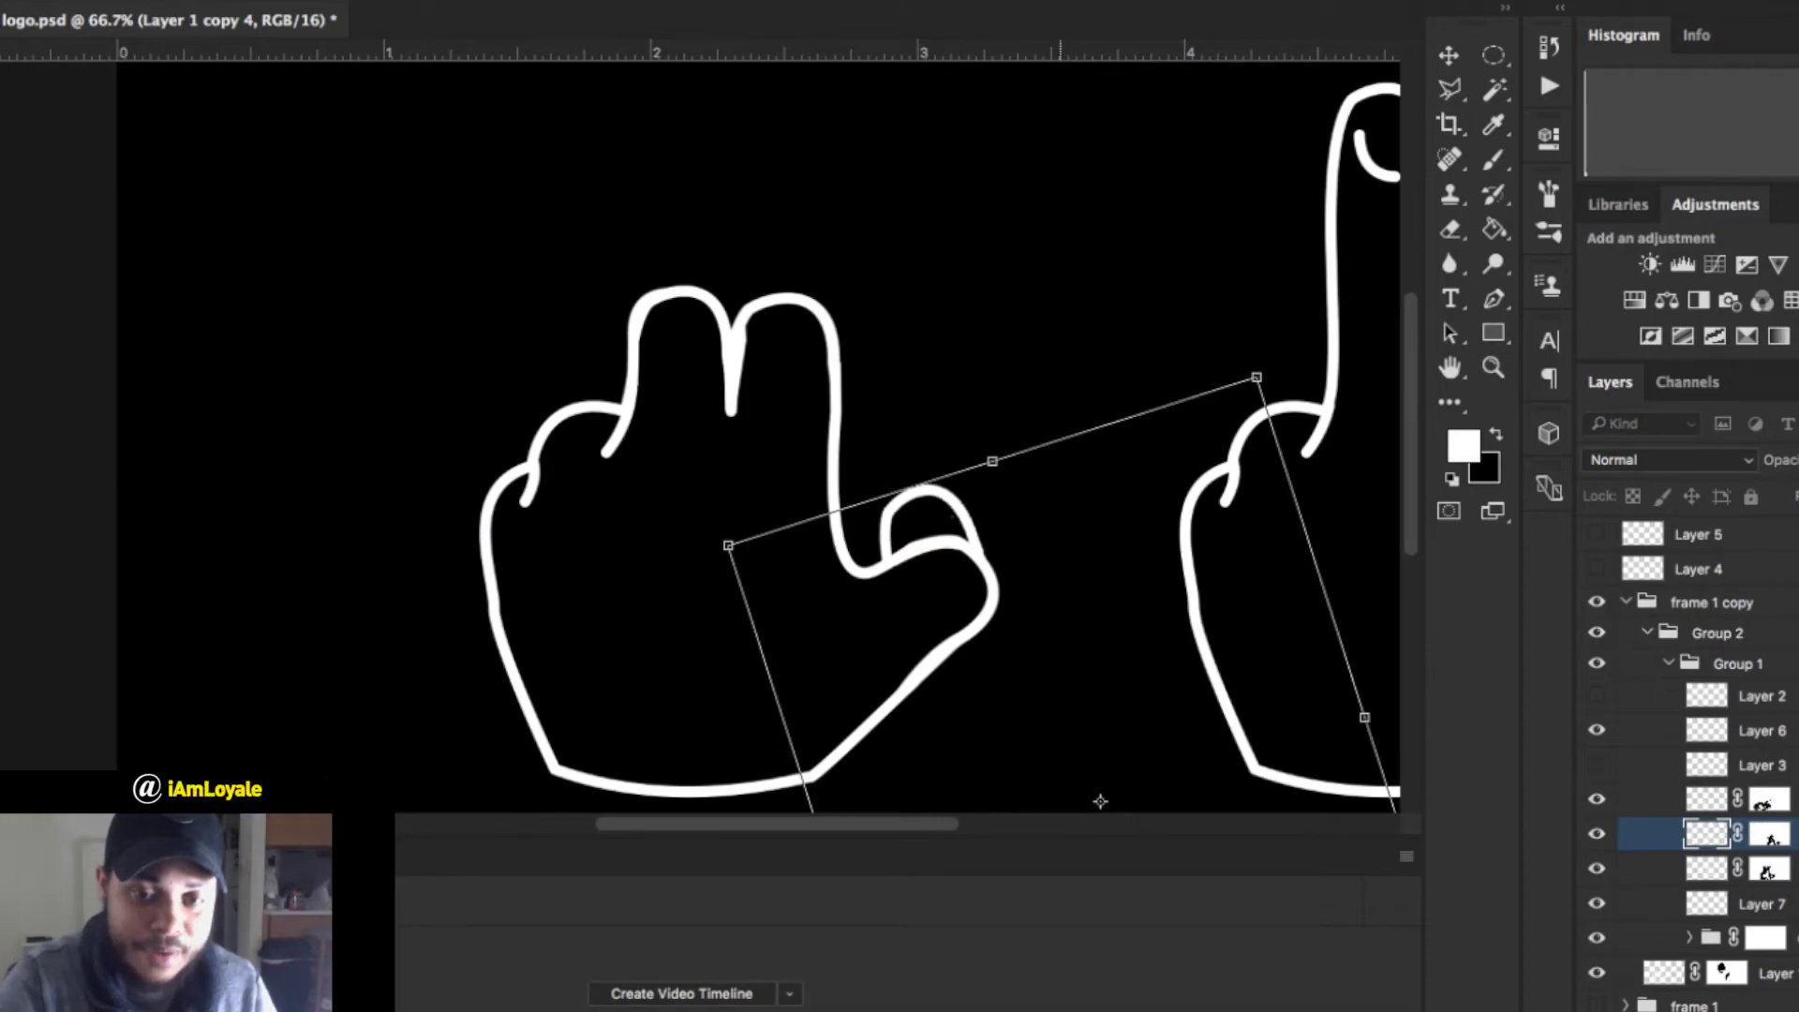
drag(1100, 801, 1100, 803)
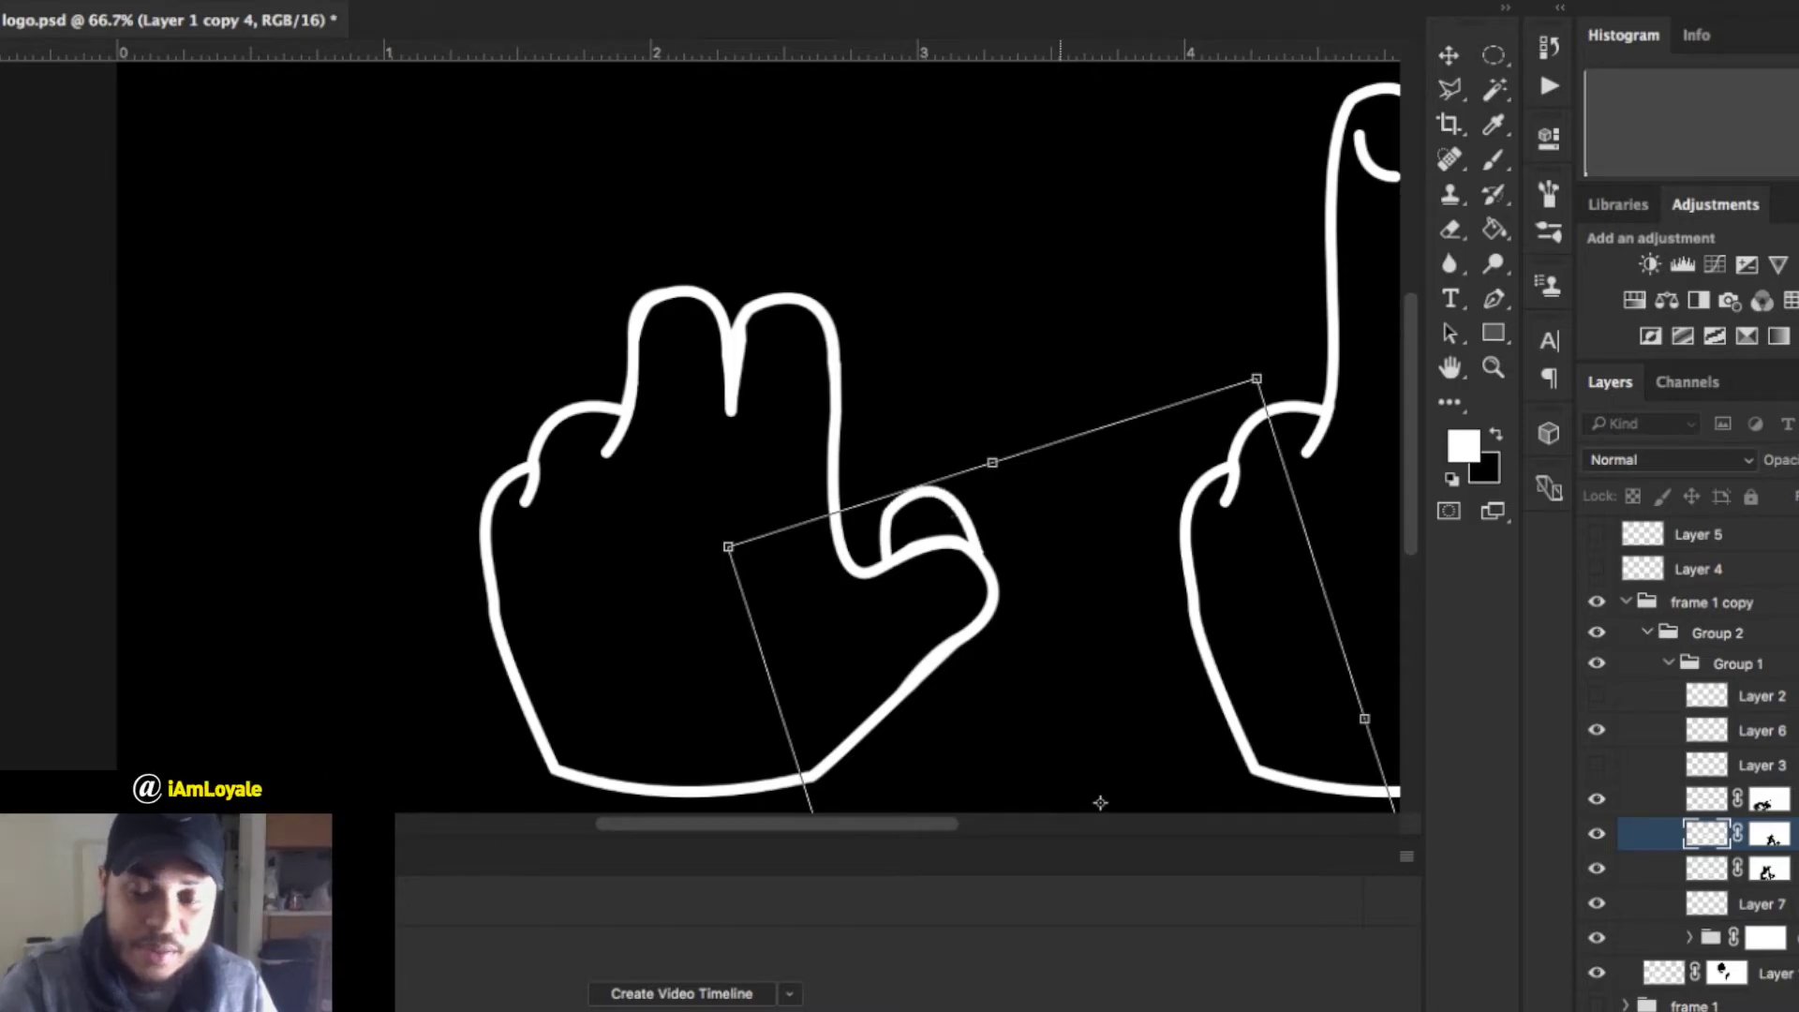
key(Return)
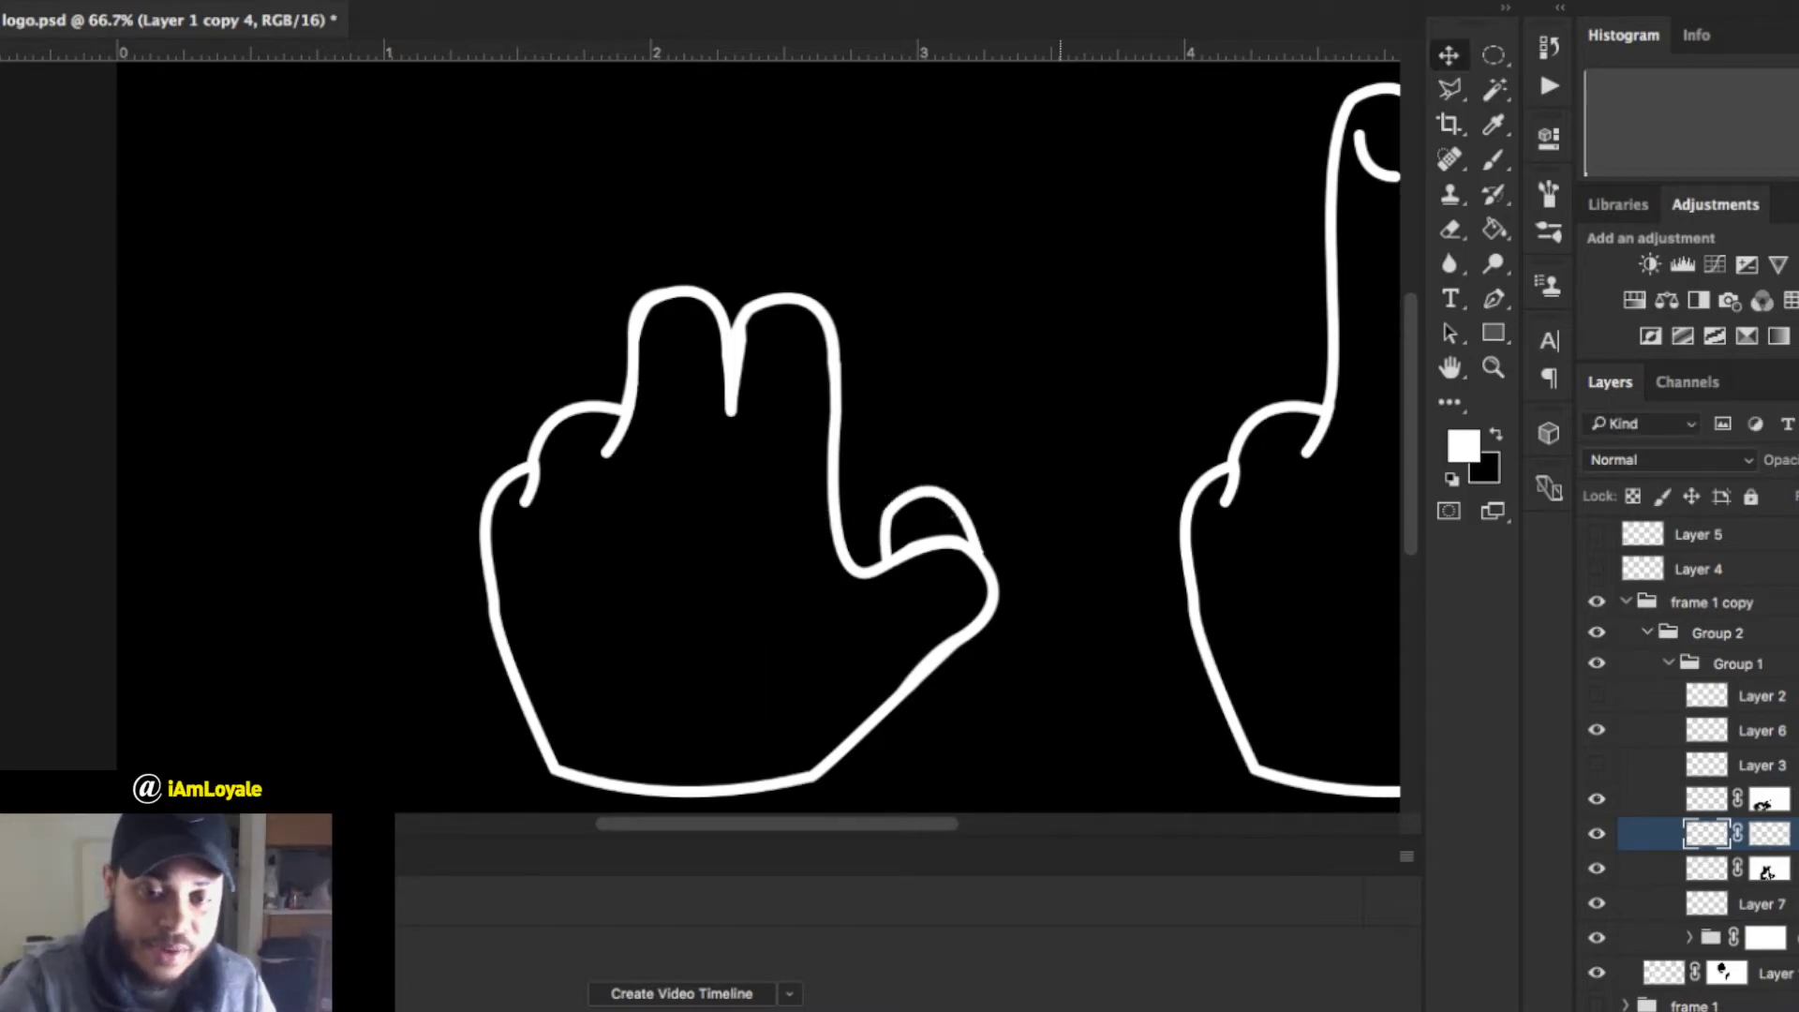
Select the mask of Layer 1 copy 3 and toggle the visibility of that layer and Layer 7 to examine which thumb parts they hold.
click(1769, 799)
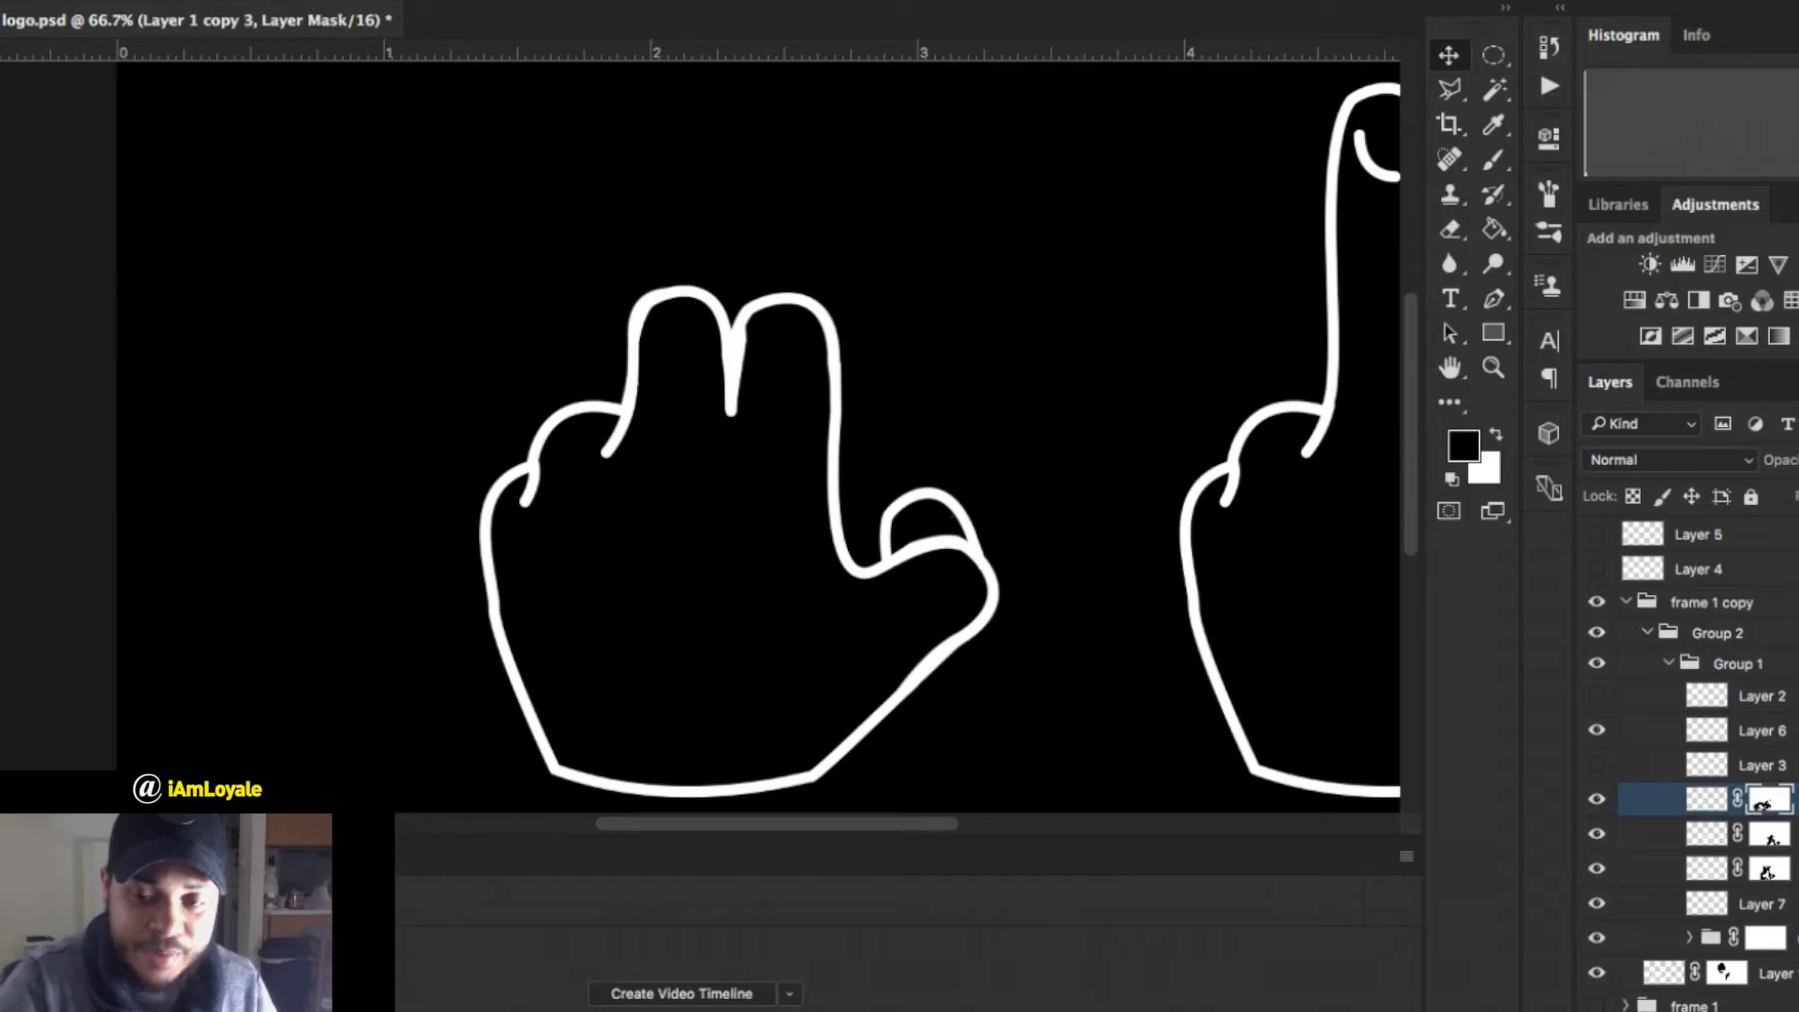
click(1597, 798)
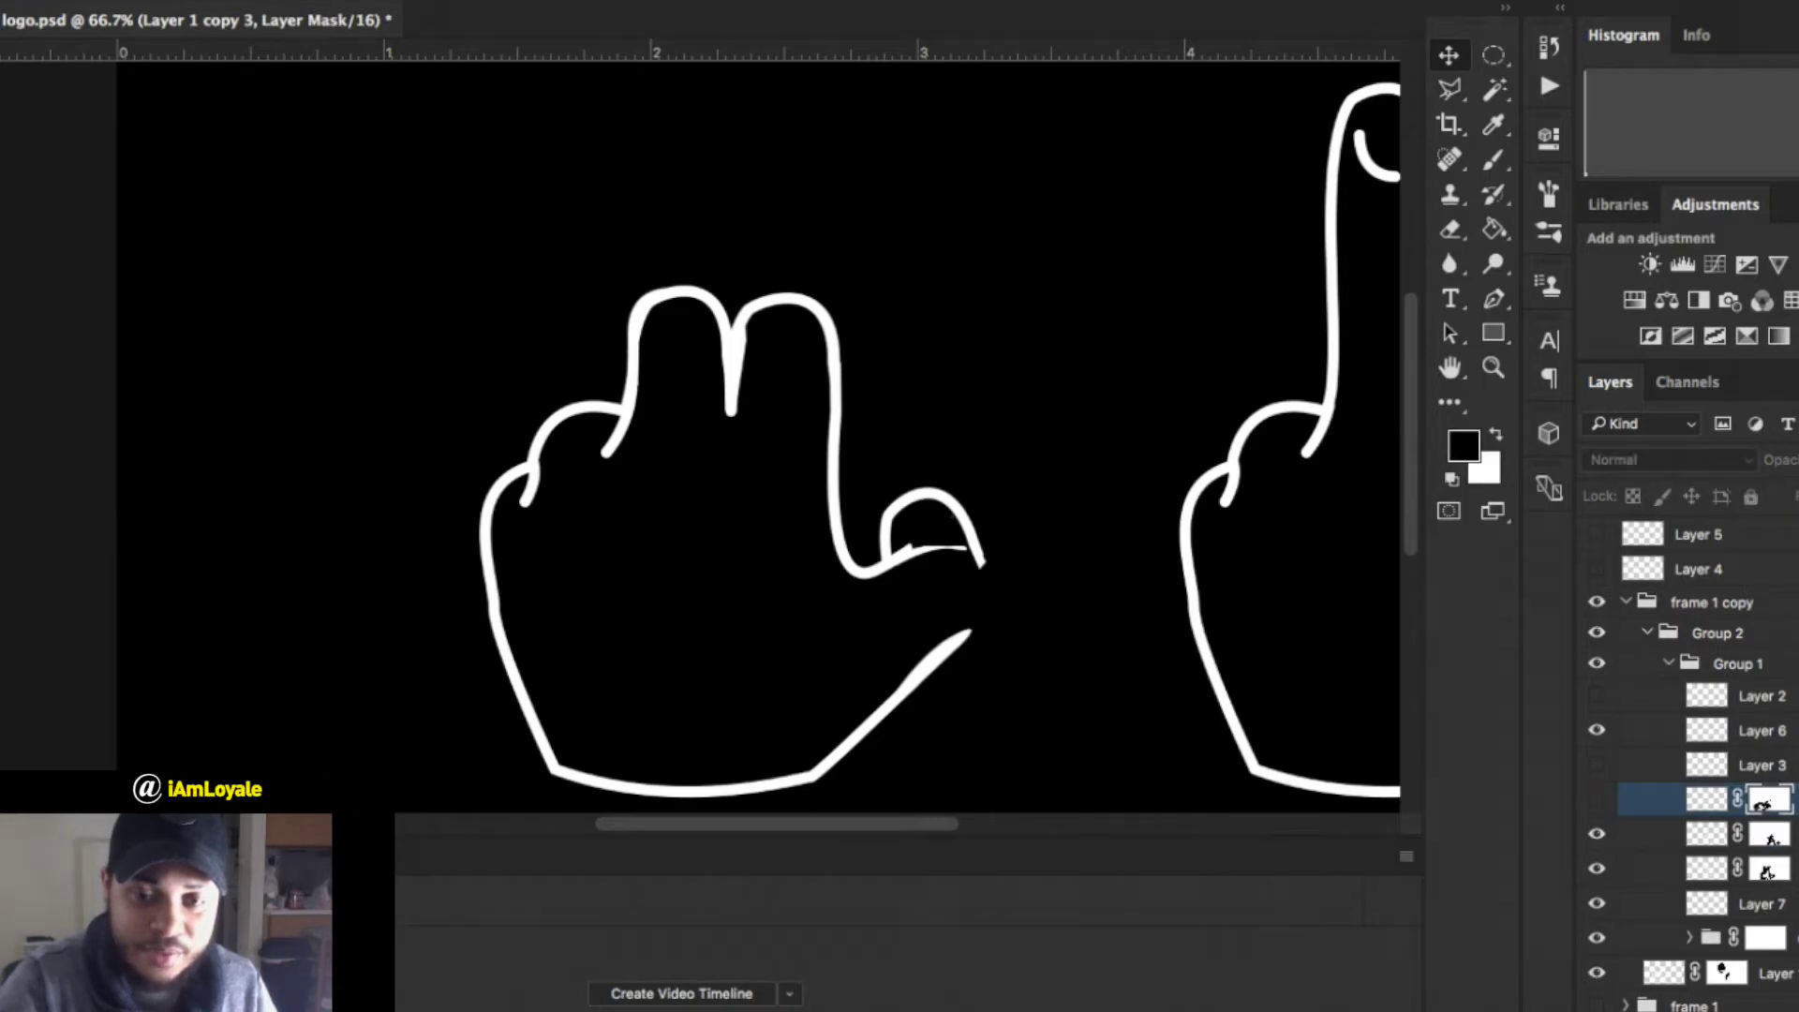
key(super+)
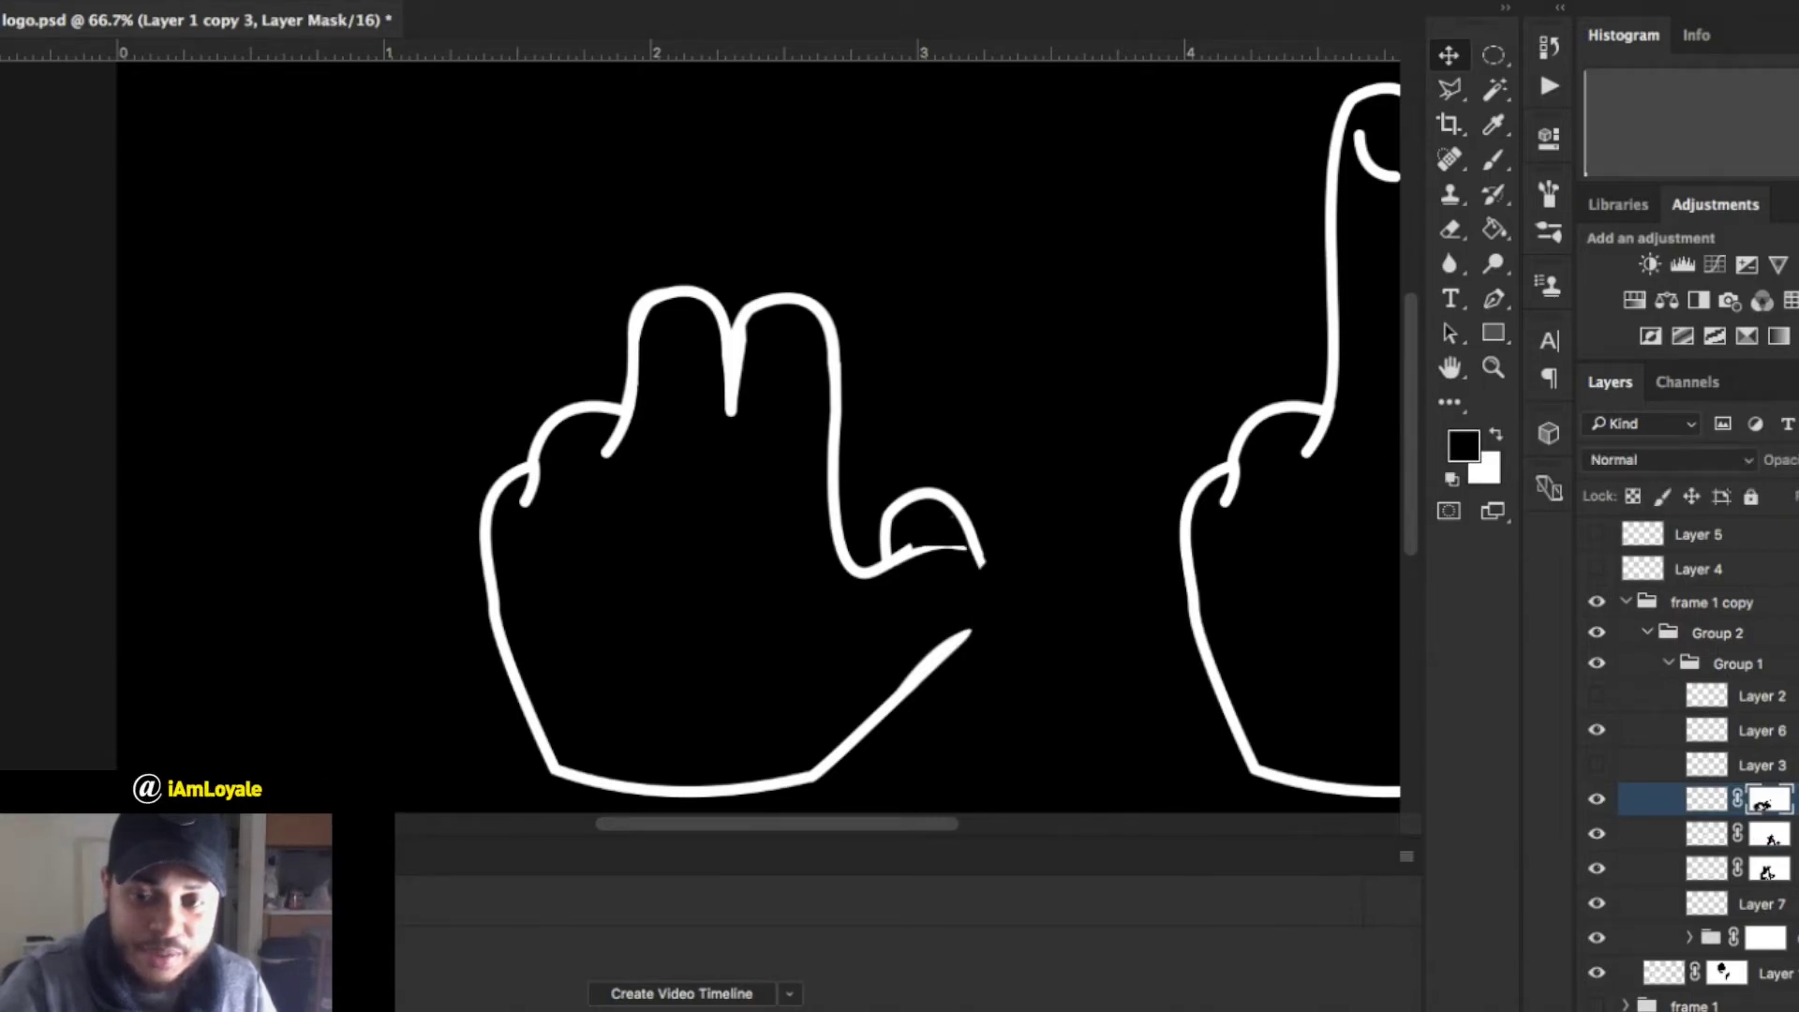
click(1597, 903)
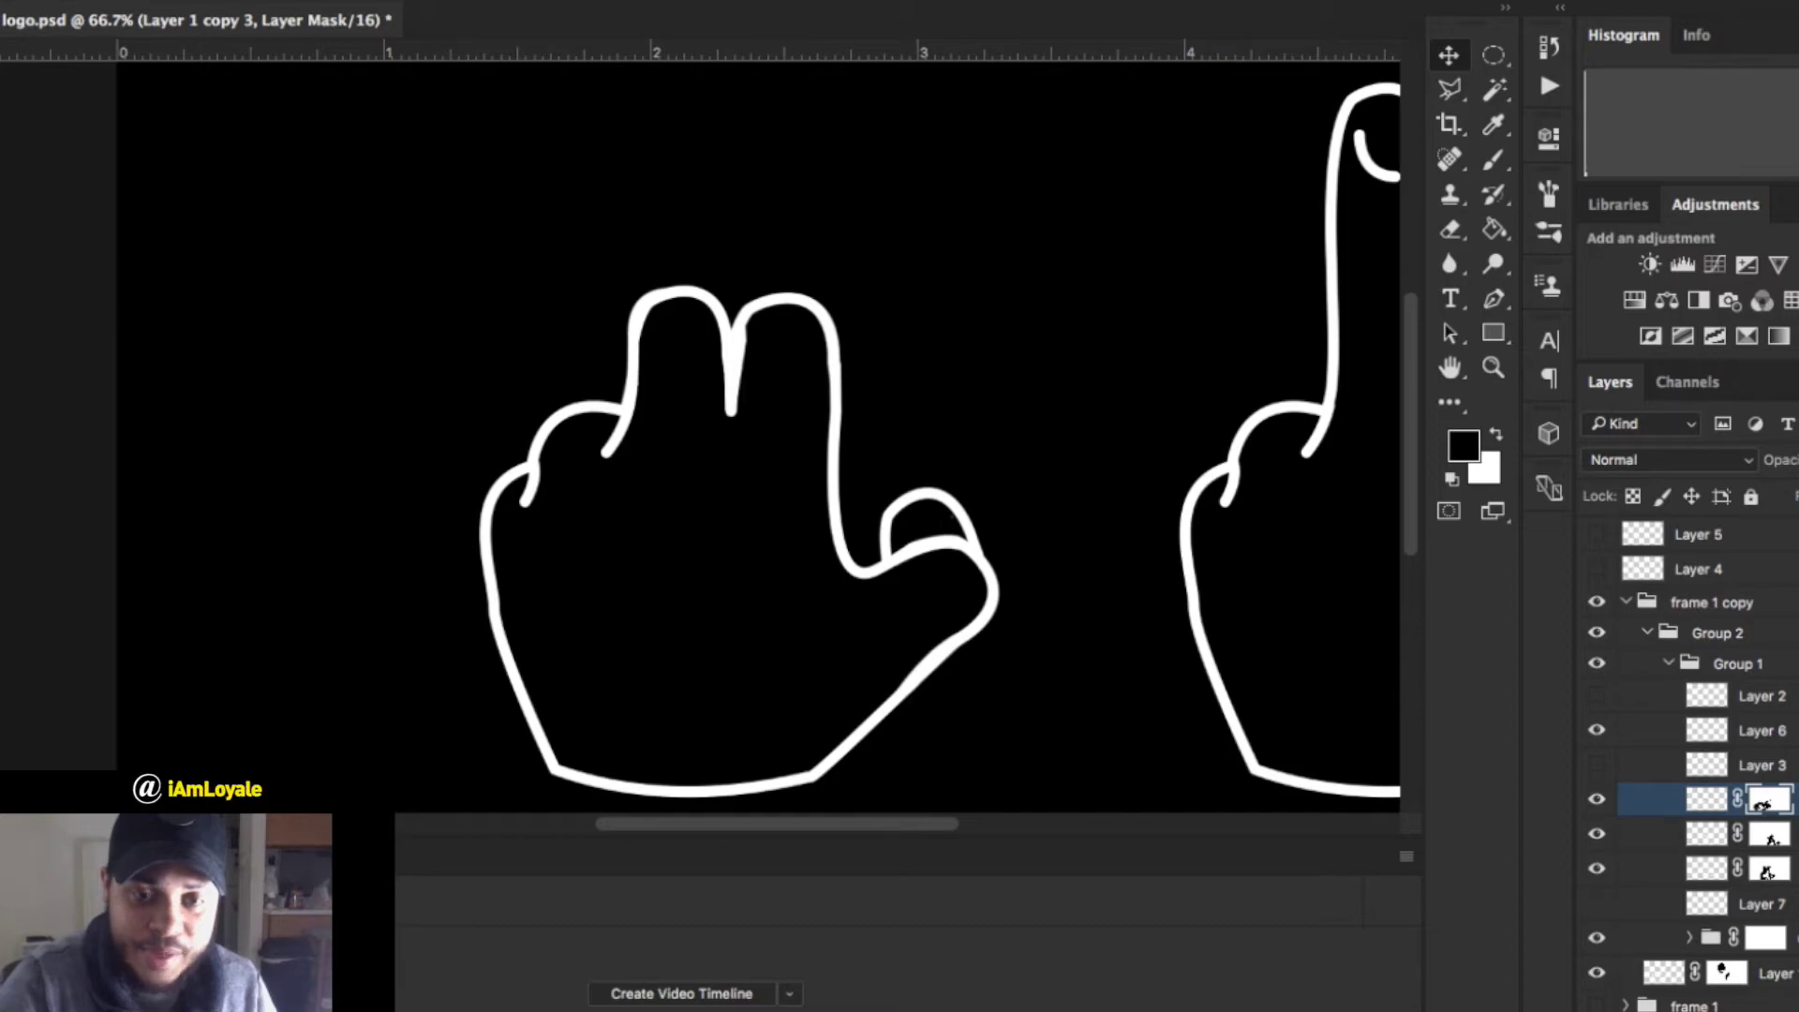
click(1596, 904)
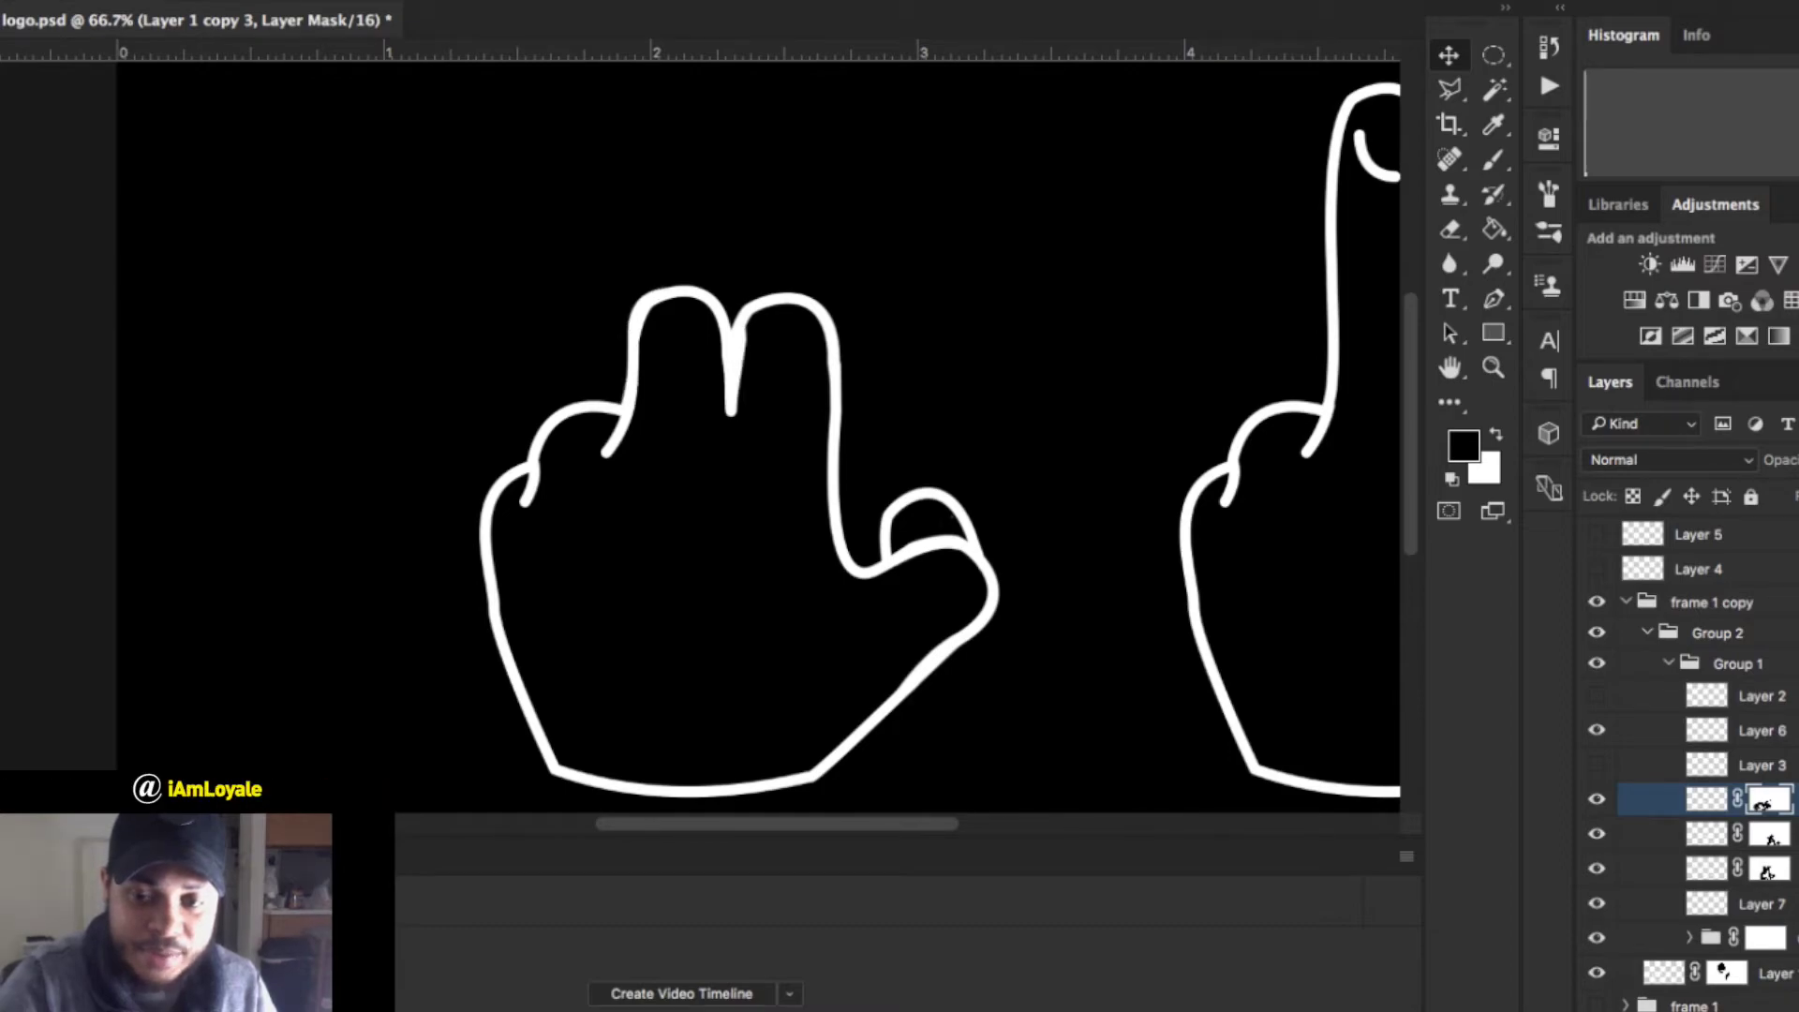
click(1596, 798)
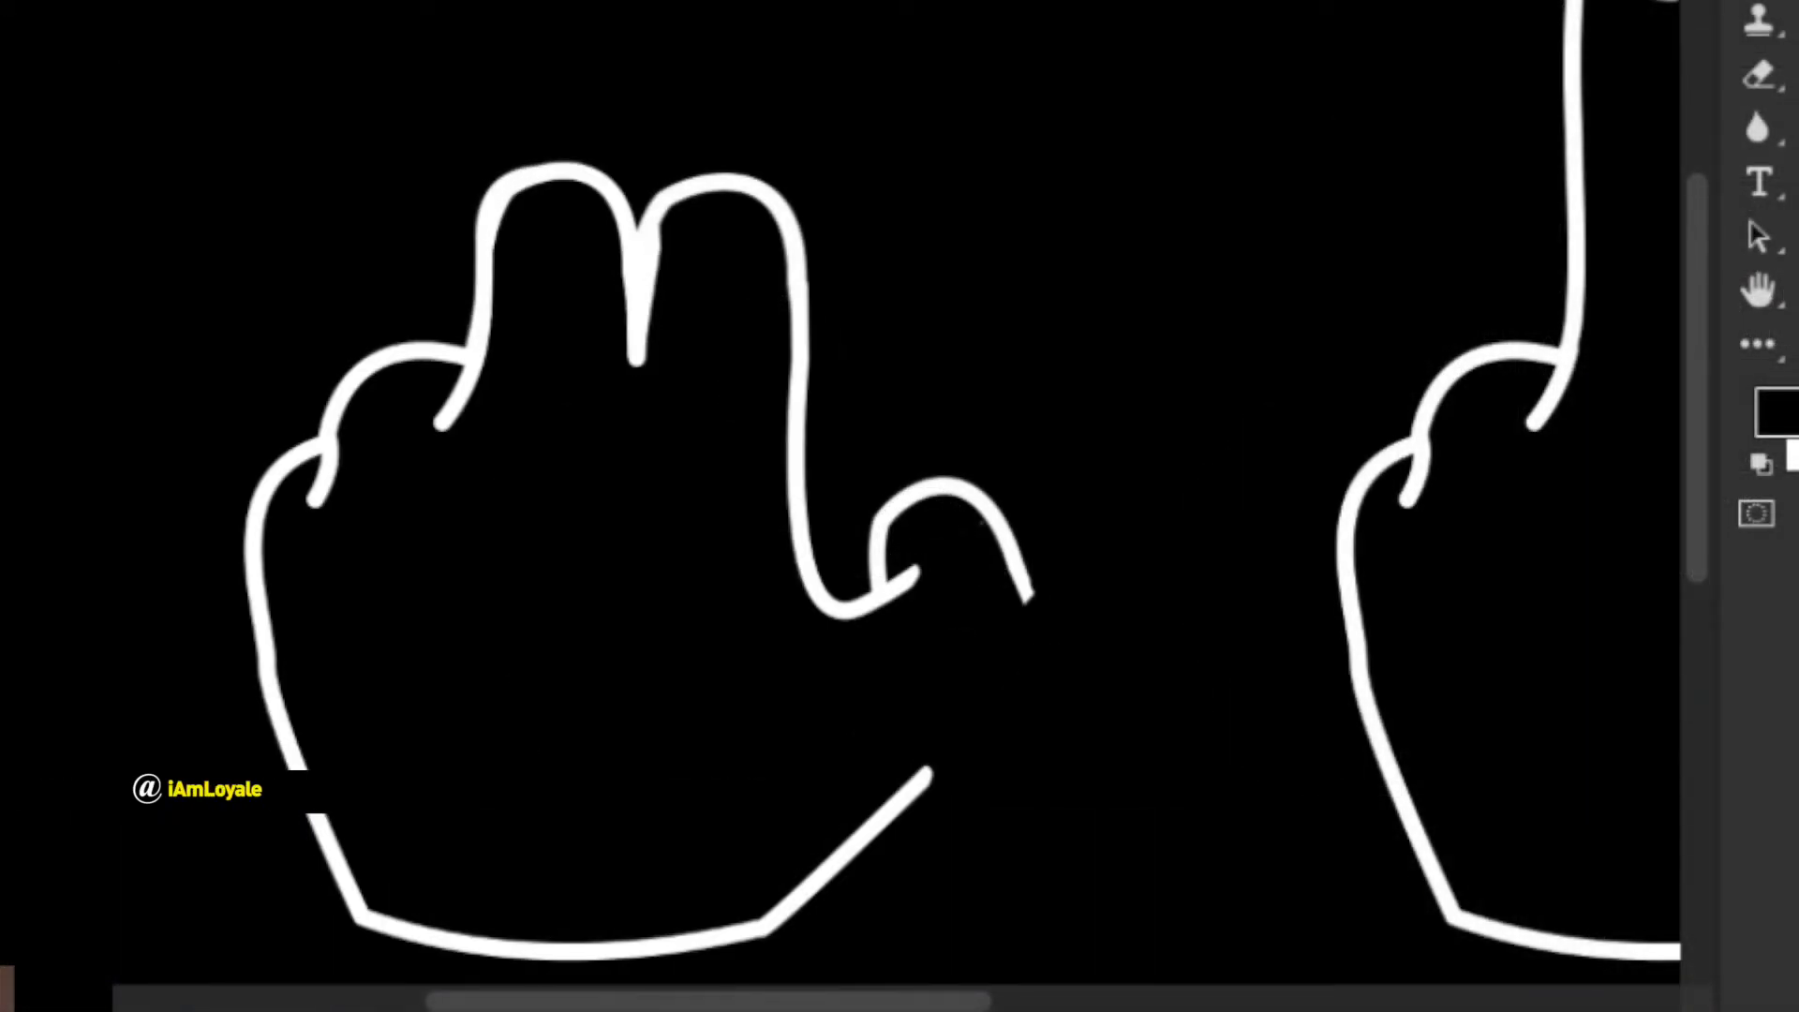
Paint on the layer mask to hide the old thumb's upper line beneath the curled thumb tip.
key(x)
scroll(598, 410, up, 3)
drag(1218, 655, 596, 226)
key(x)
drag(975, 473, 1190, 480)
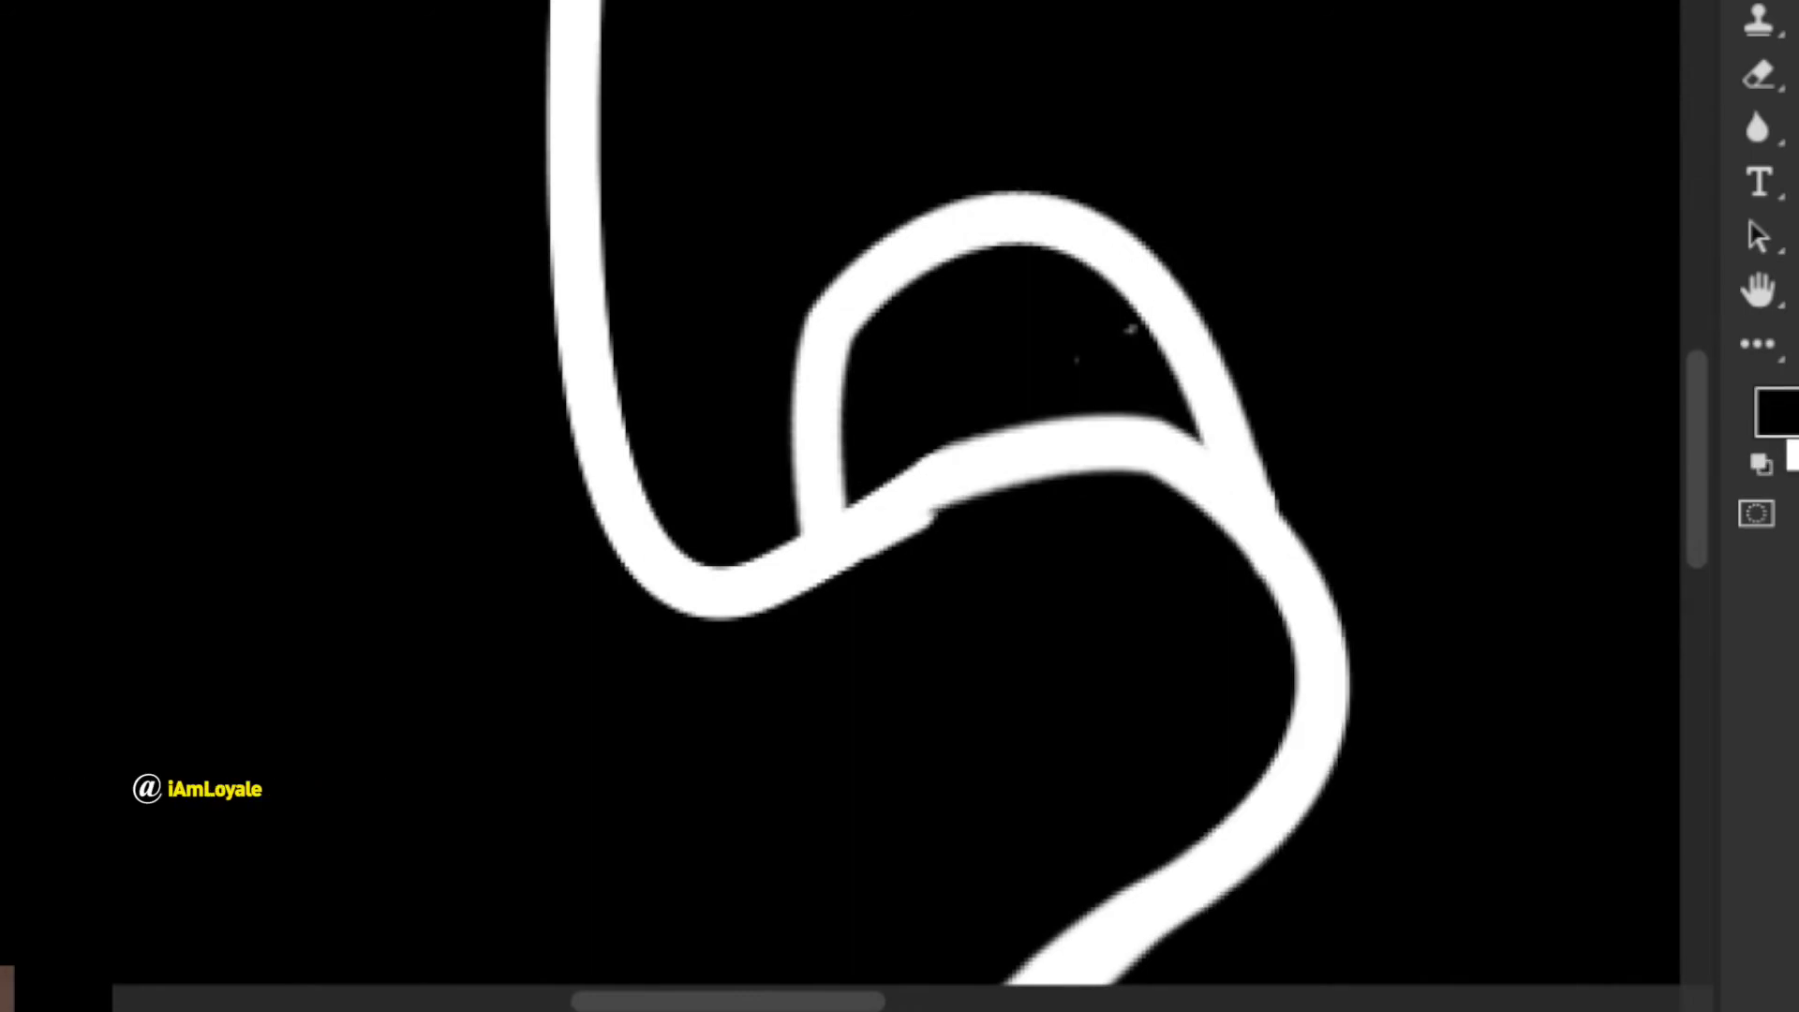
mouse_move(941, 473)
mouse_down()
mouse_move(1180, 464)
mouse_move(1232, 539)
mouse_move(1225, 501)
mouse_up()
key(ctrl+minus)
key(ctrl+minus)
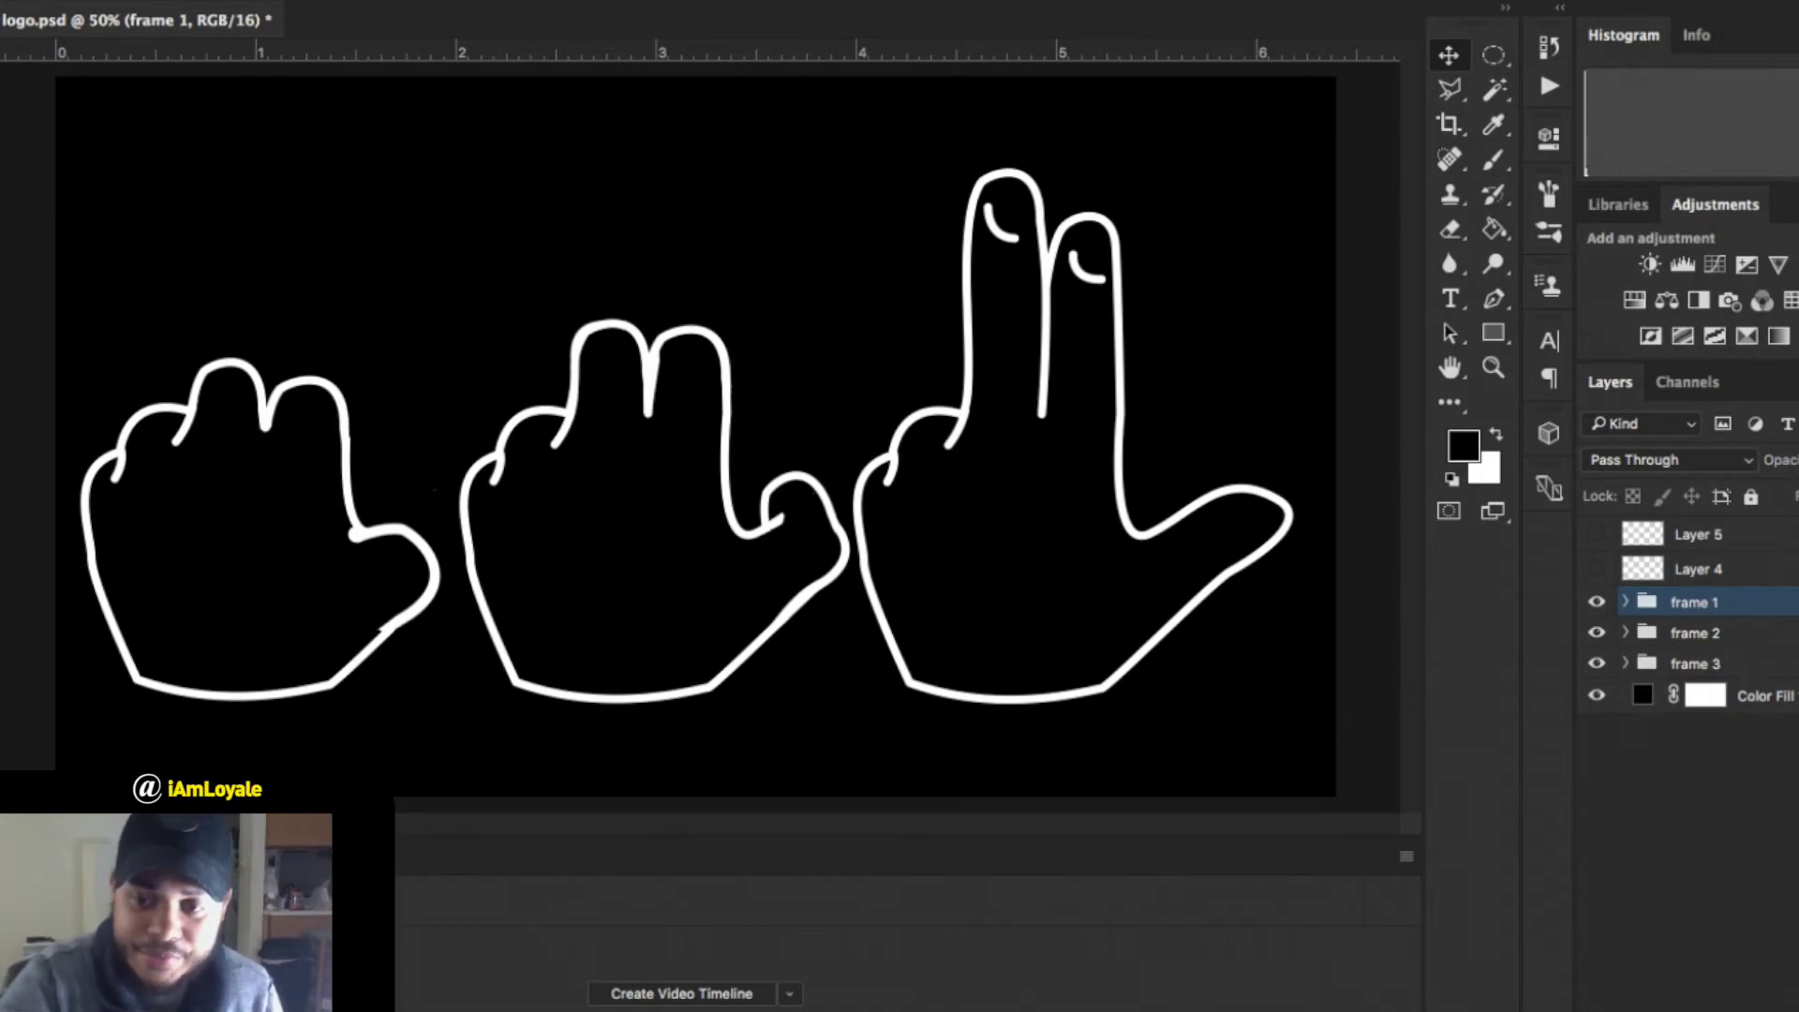
Select the frame 2 group and nudge the middle hand left to even out the spacing between the hands.
click(1695, 633)
key(Left)
key(Left)
key(Left)
key(Left)
key(Left)
key(Left)
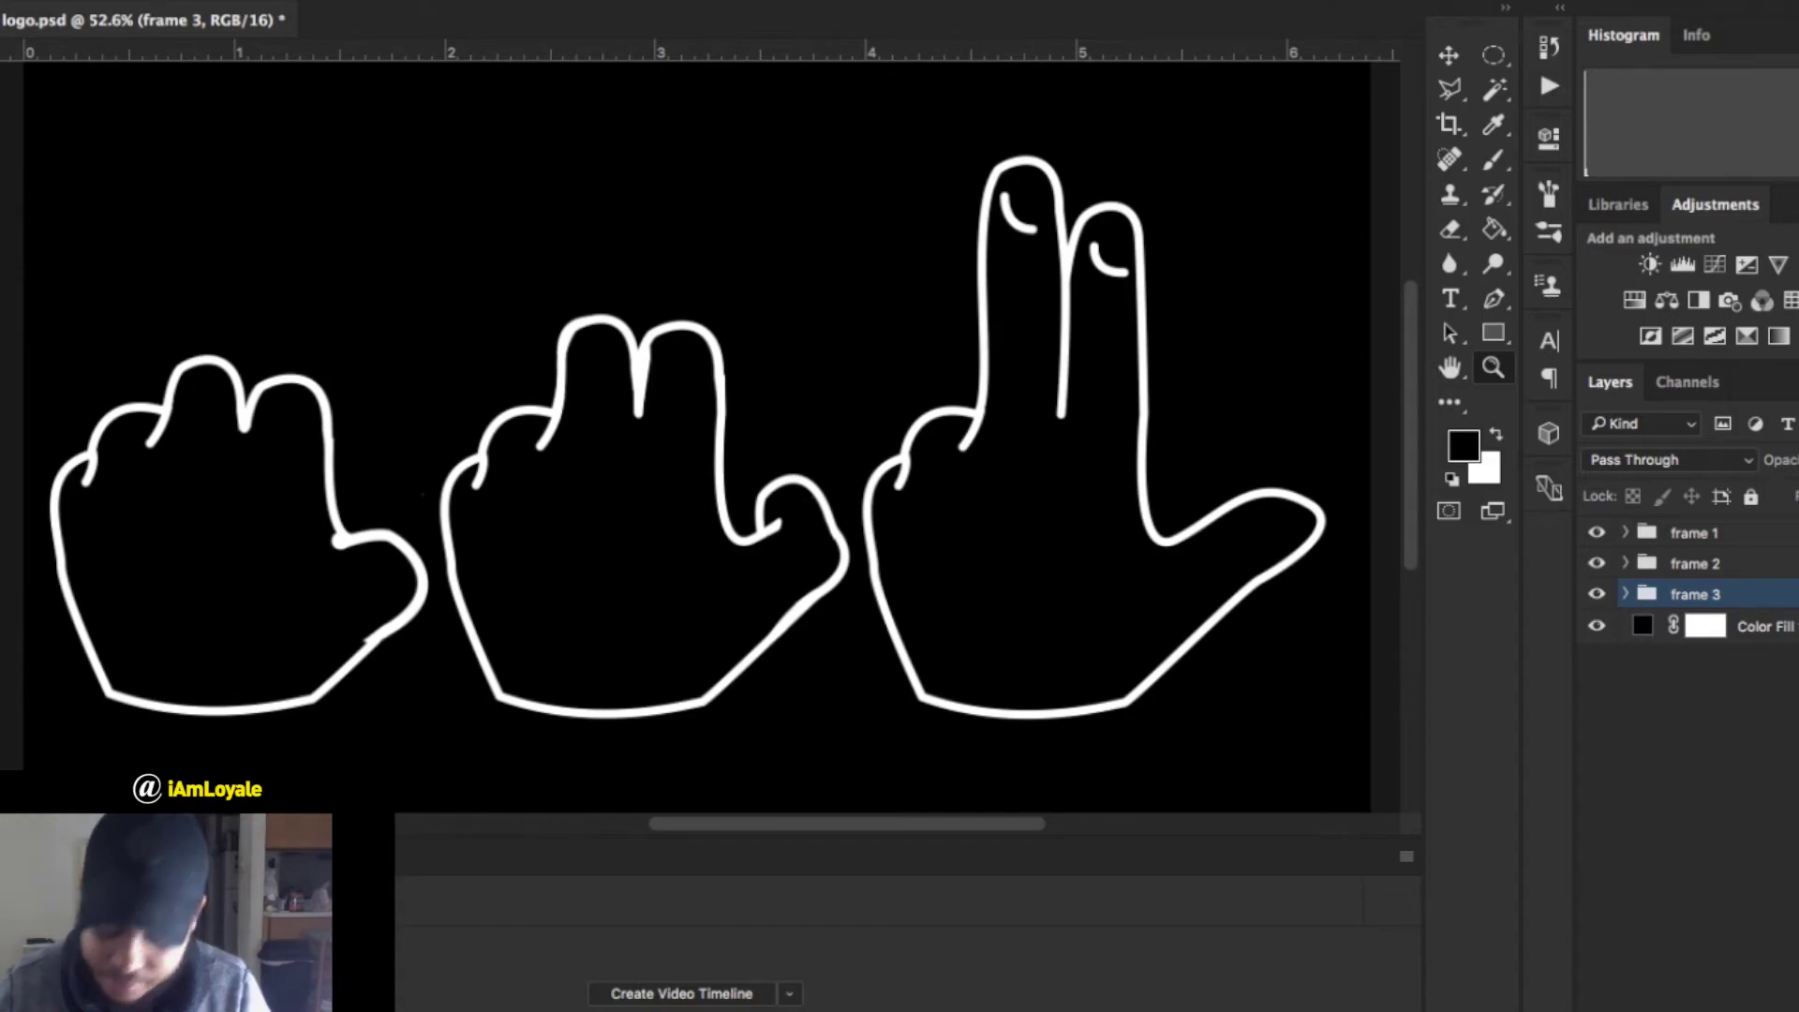
Add a new layer above the frame 1 group and circle the rough lower thumb joint of the first hand in white.
scroll(712, 431, left, 10)
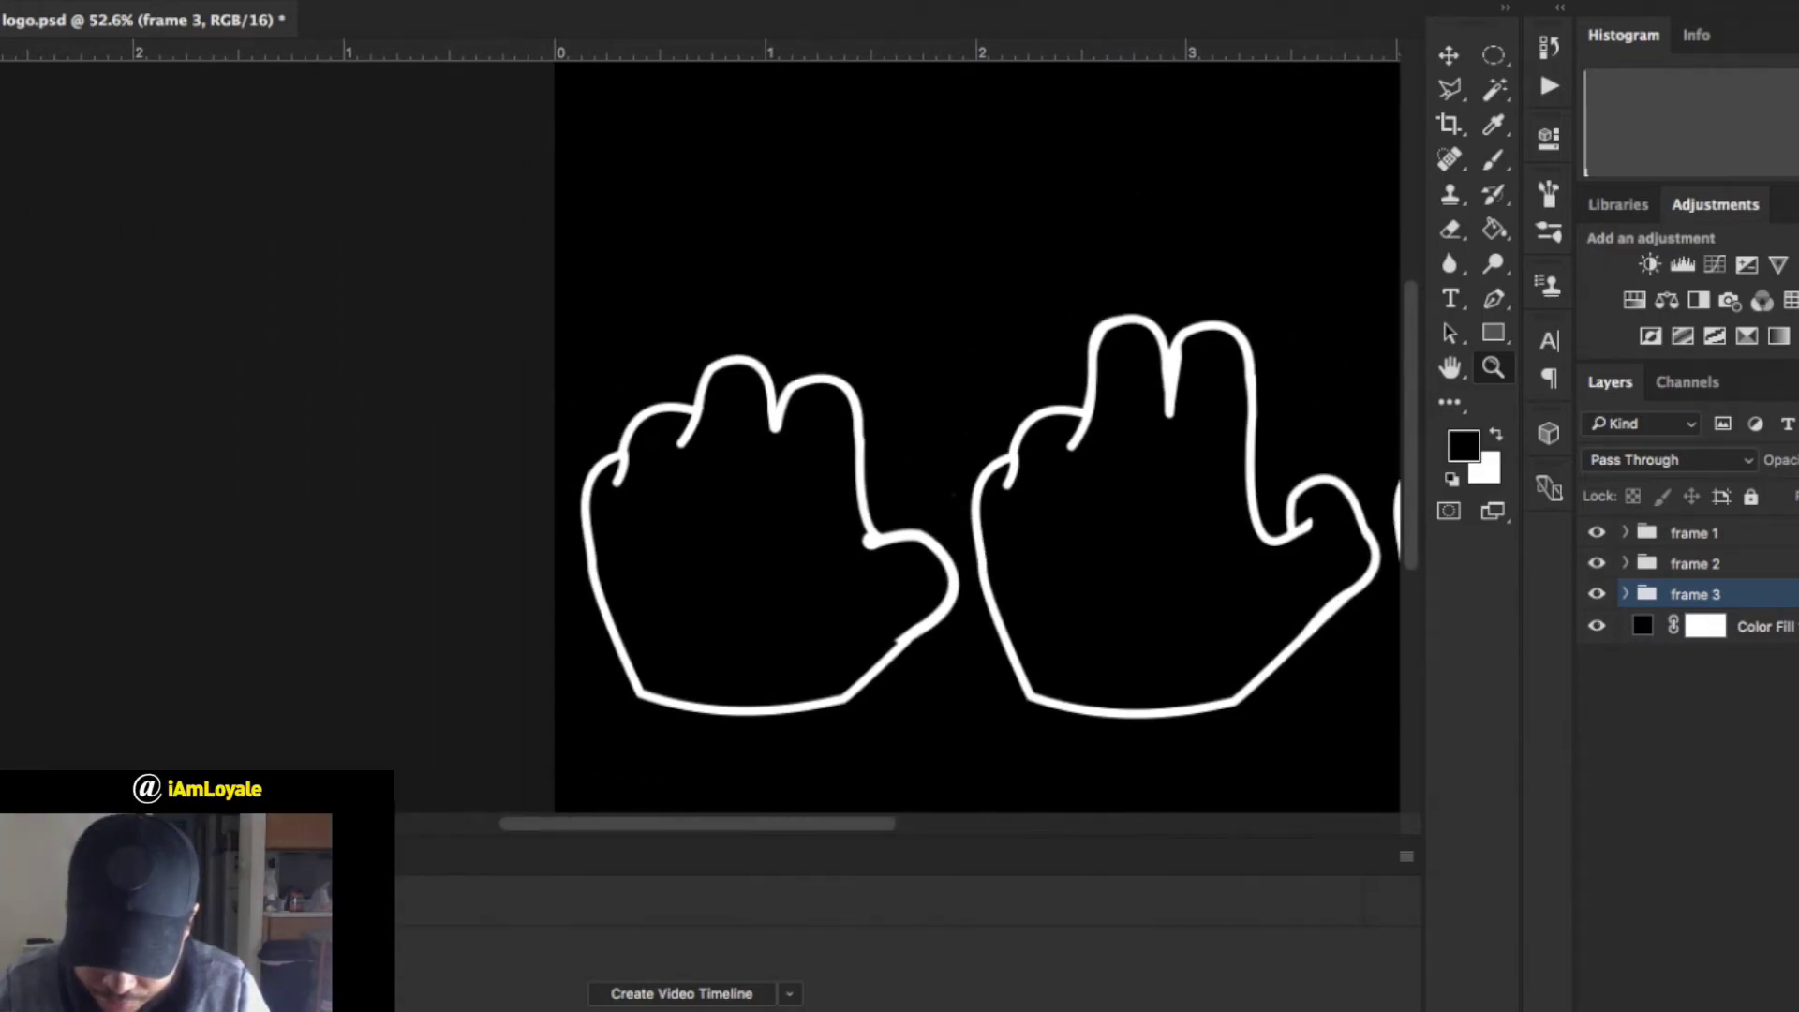
click(787, 581)
click(787, 581)
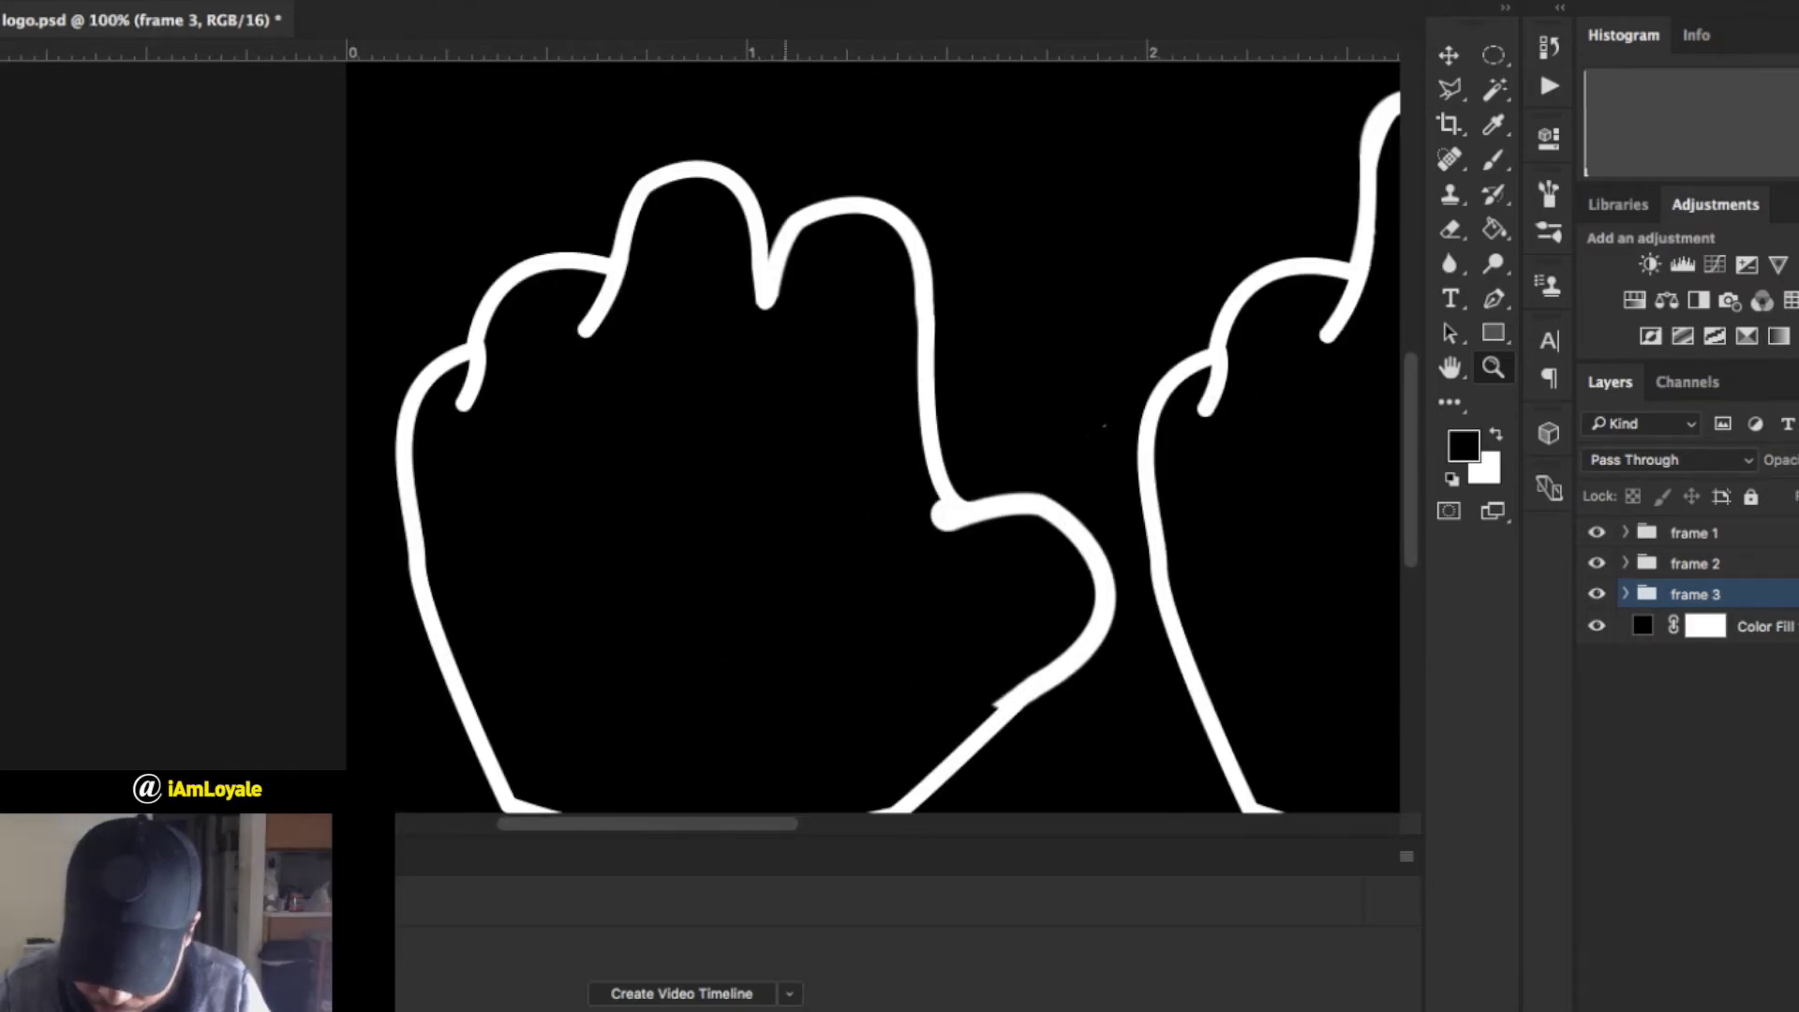
scroll(712, 431, down, 2)
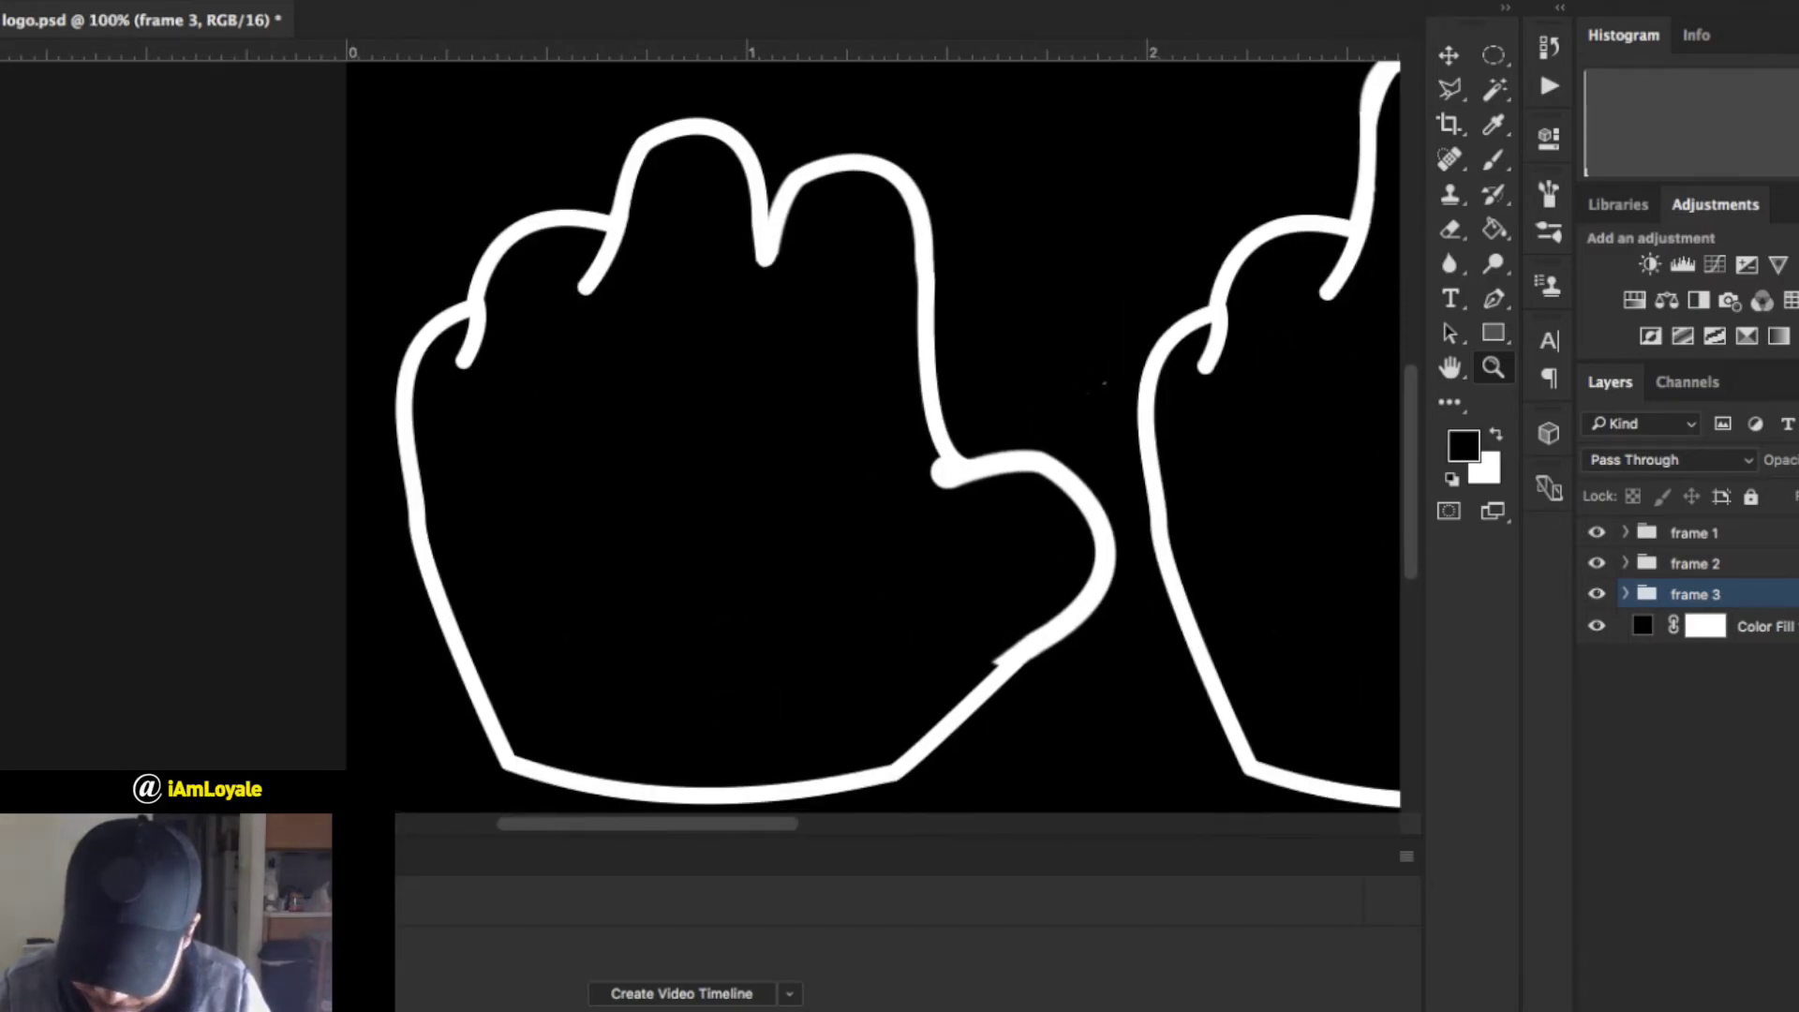
click(1694, 532)
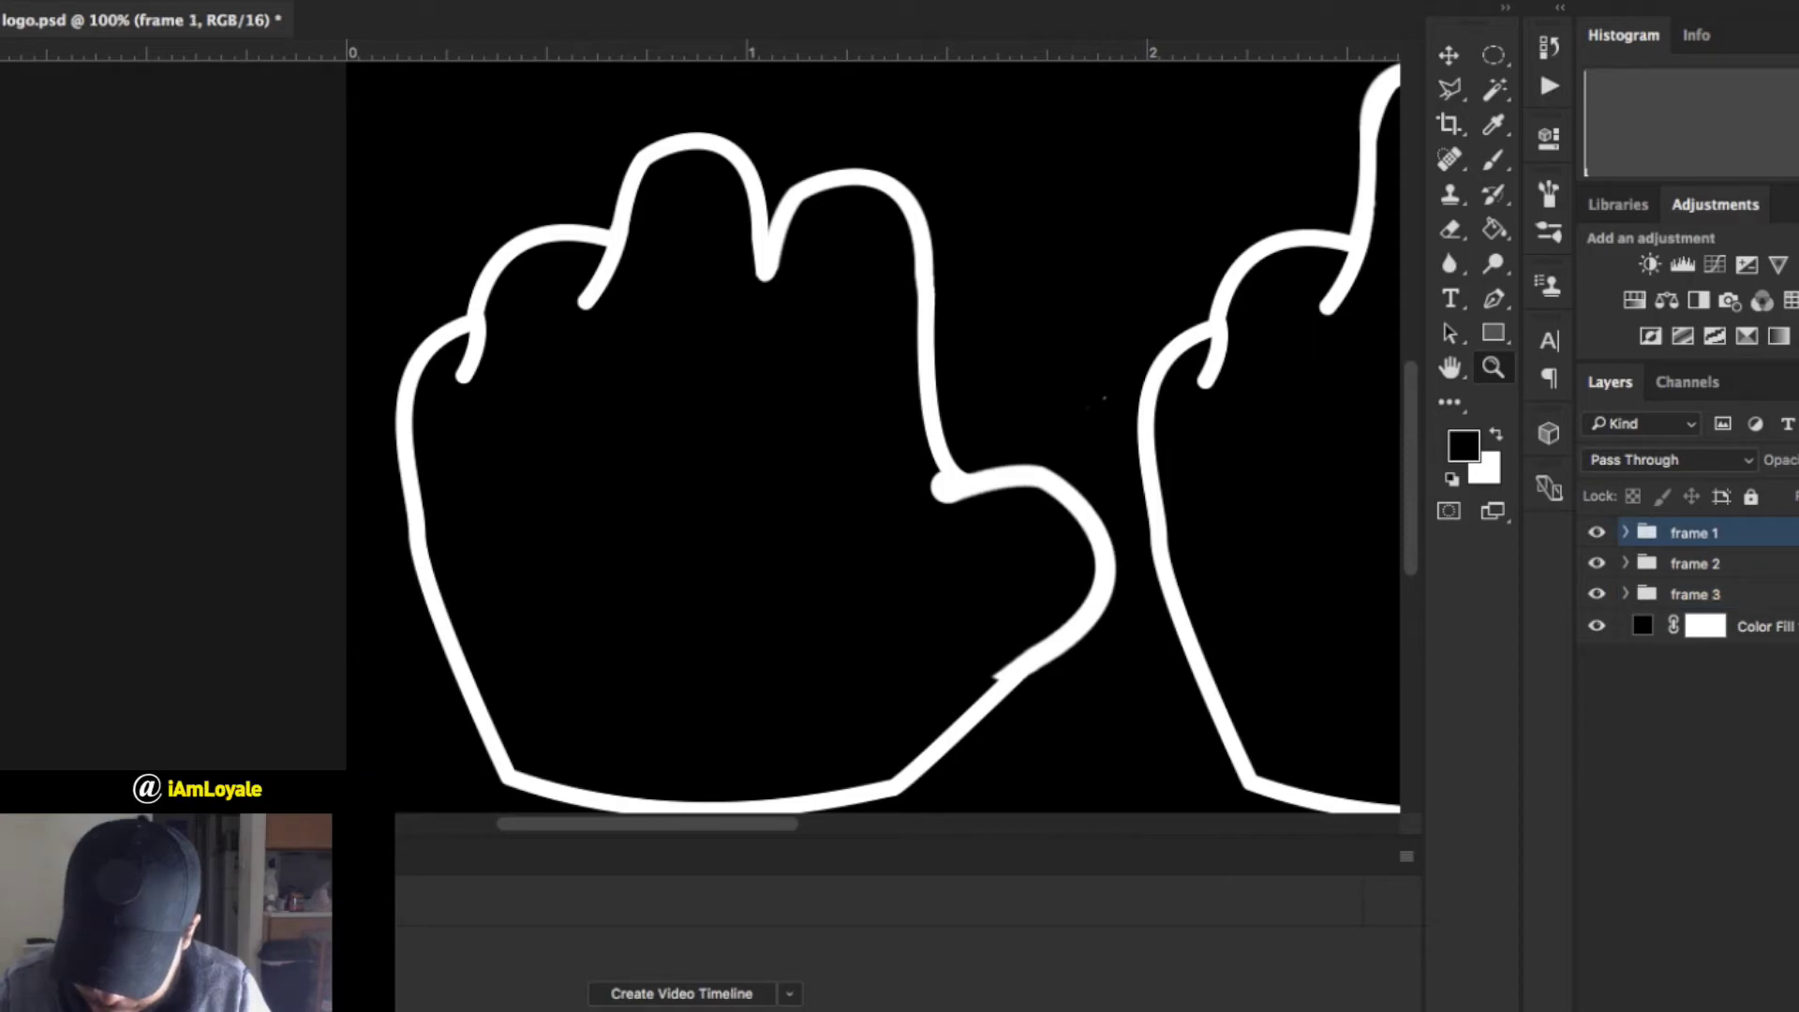
key(super+shift+alt+n)
key(b)
key(x)
mouse_move(999, 626)
mouse_down()
mouse_move(1031, 640)
mouse_move(1005, 627)
mouse_up()
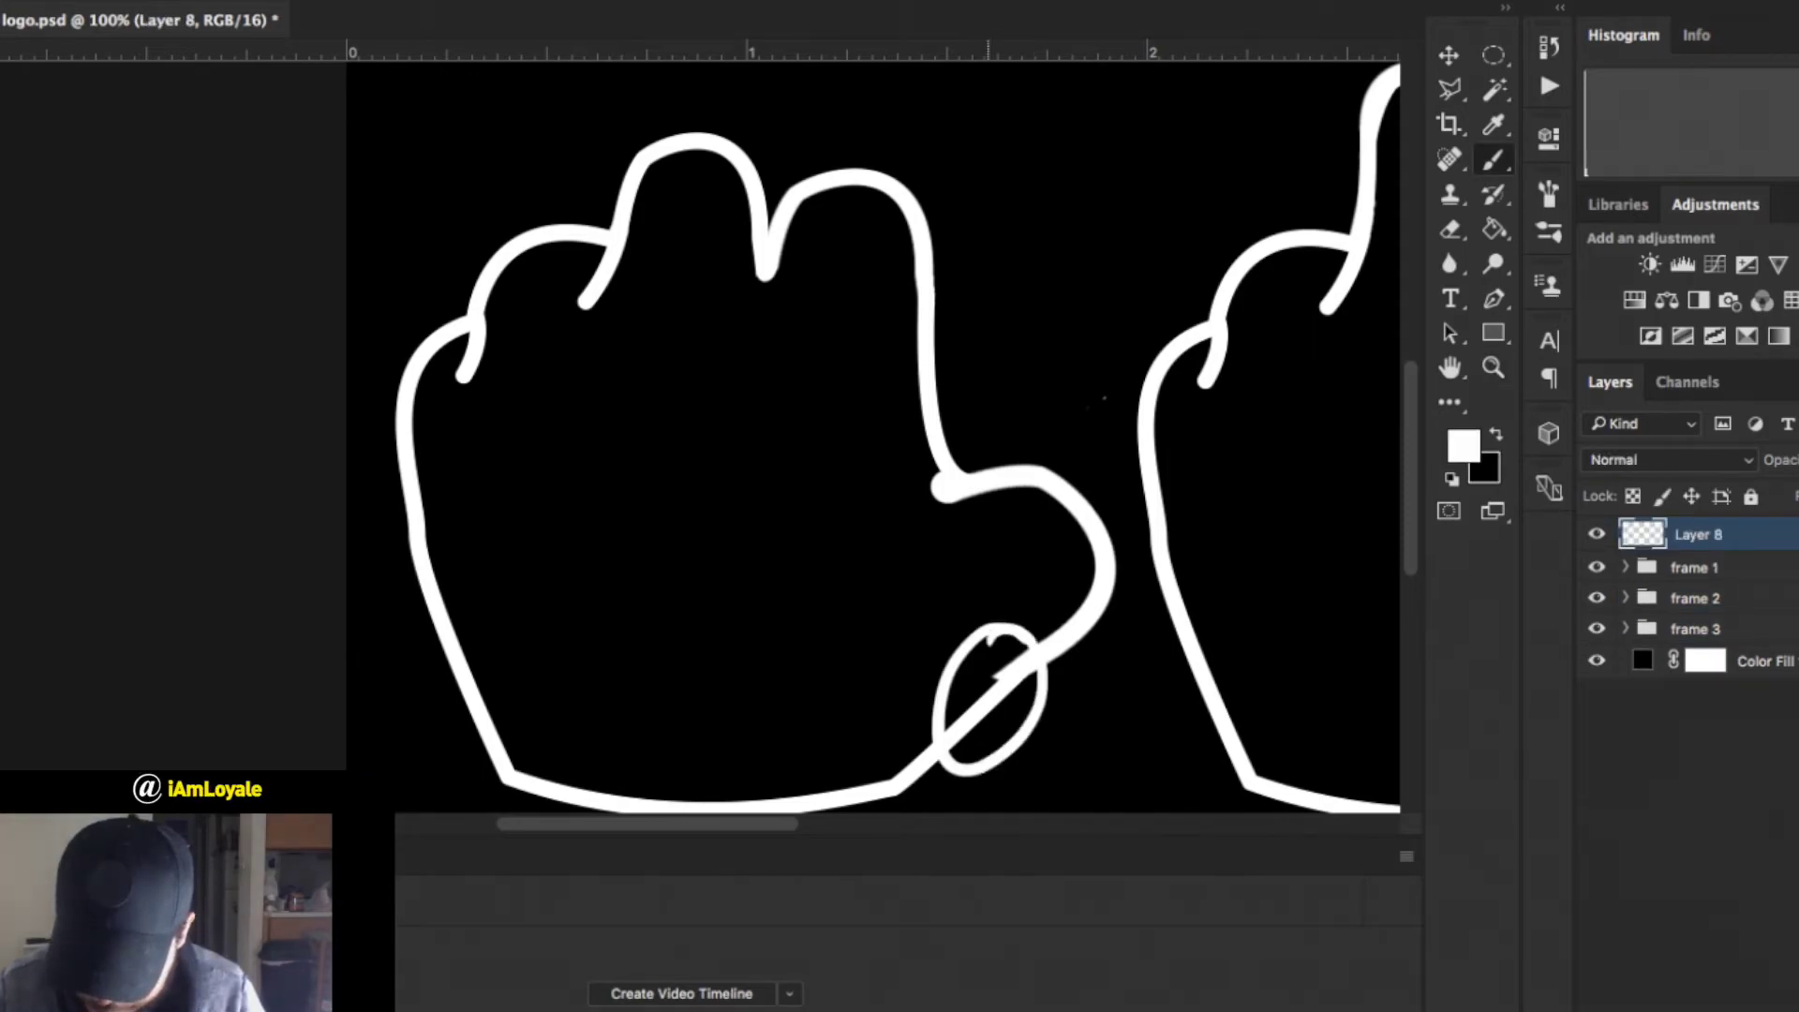
Examine the outlines and thumb joints of the three hands for rough spots, ending at the first hand.
scroll(871, 431, left, 1)
scroll(703, 431, right, 5)
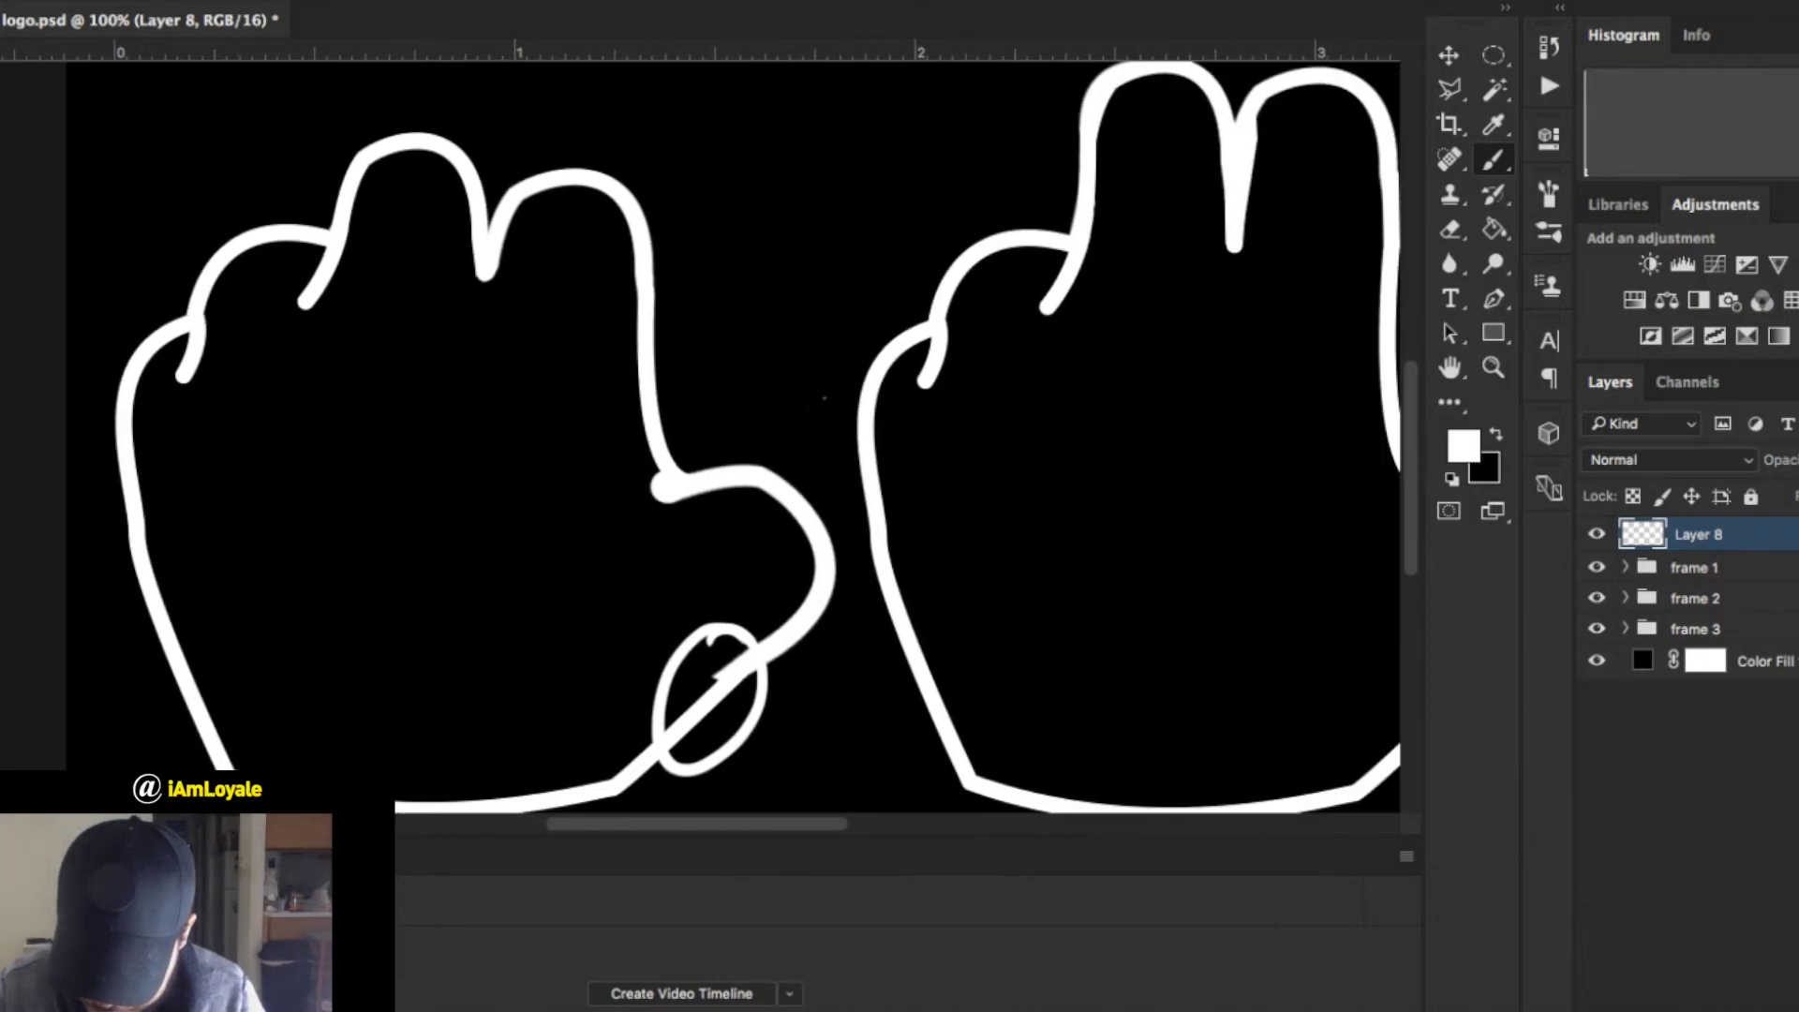
scroll(703, 431, right, 6)
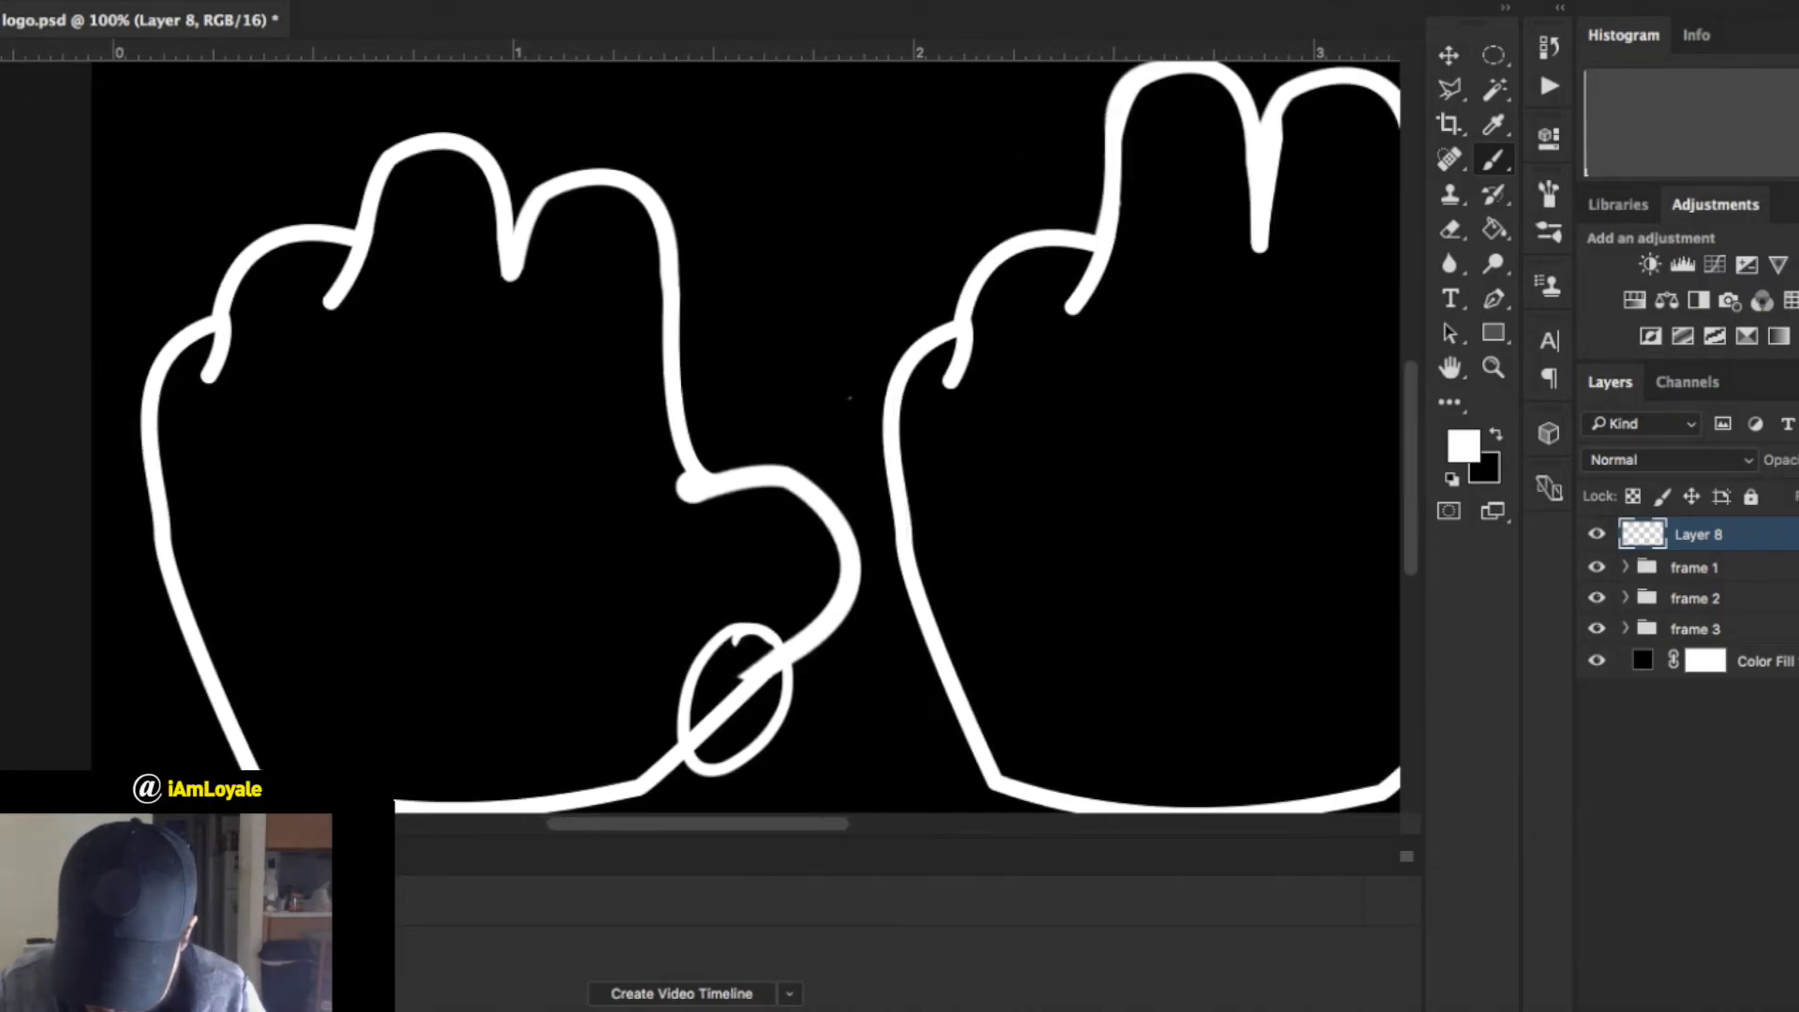
scroll(703, 431, right, 6)
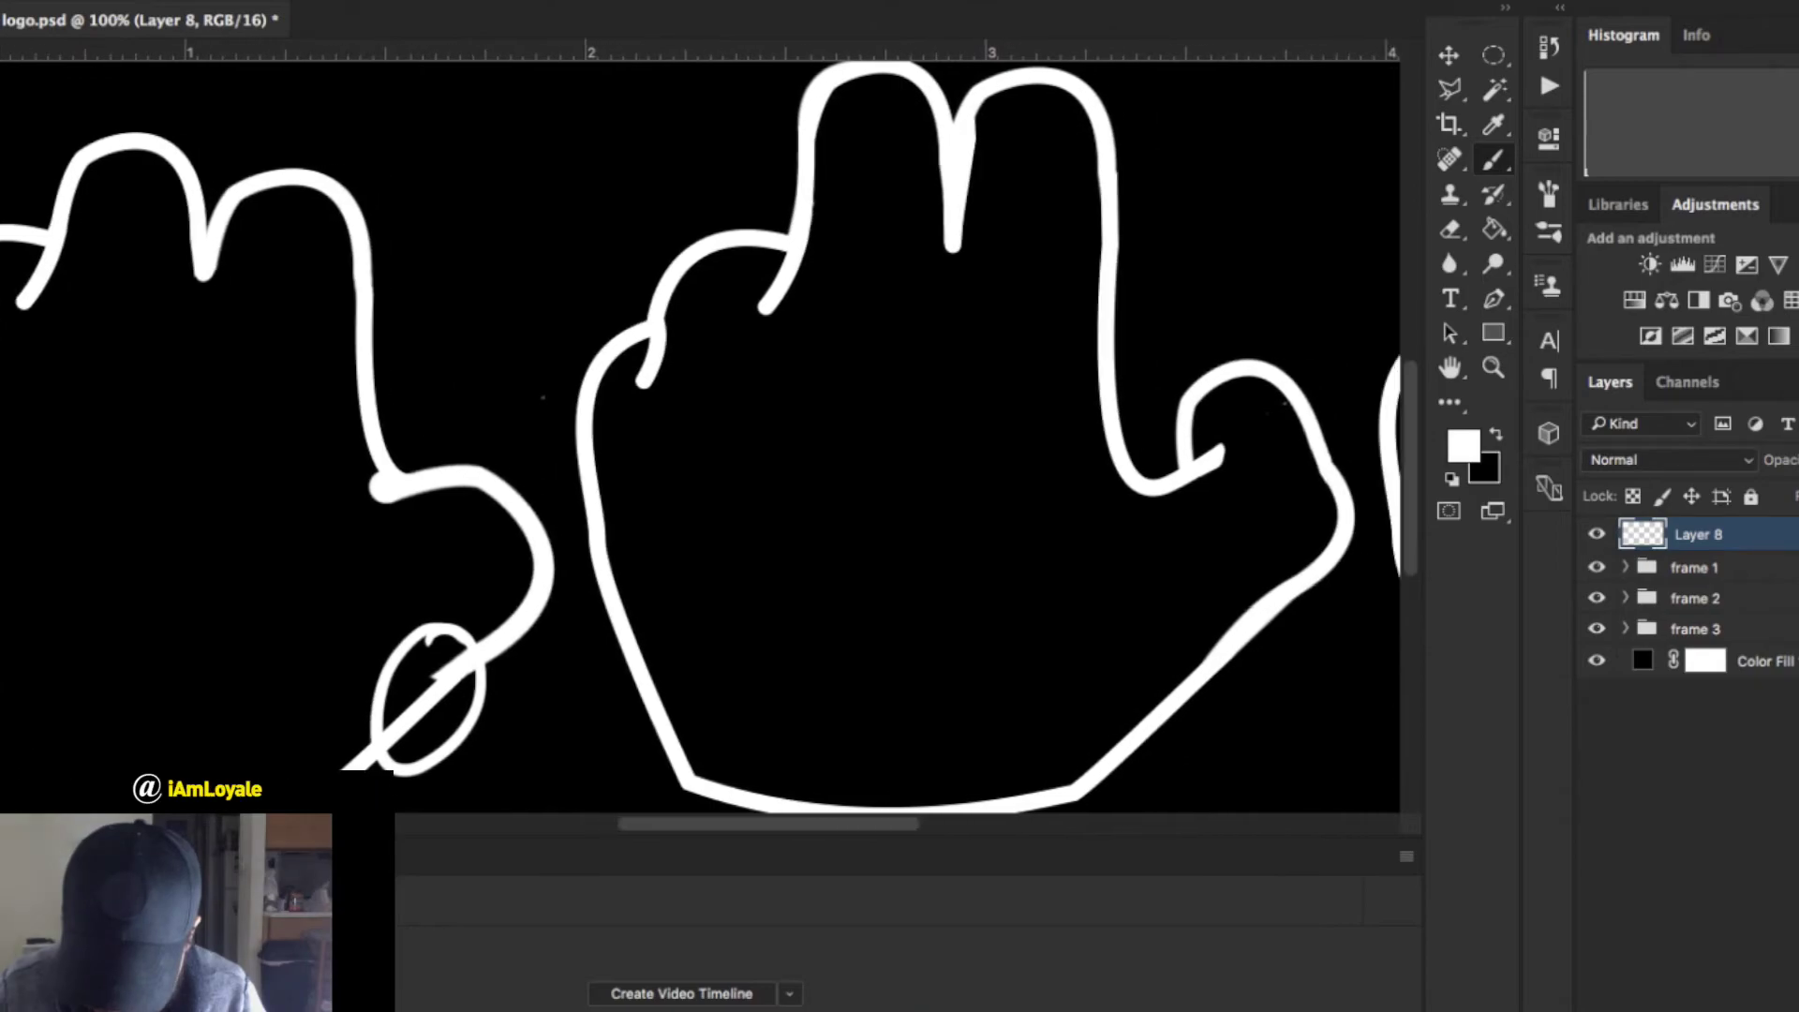
scroll(703, 431, right, 5)
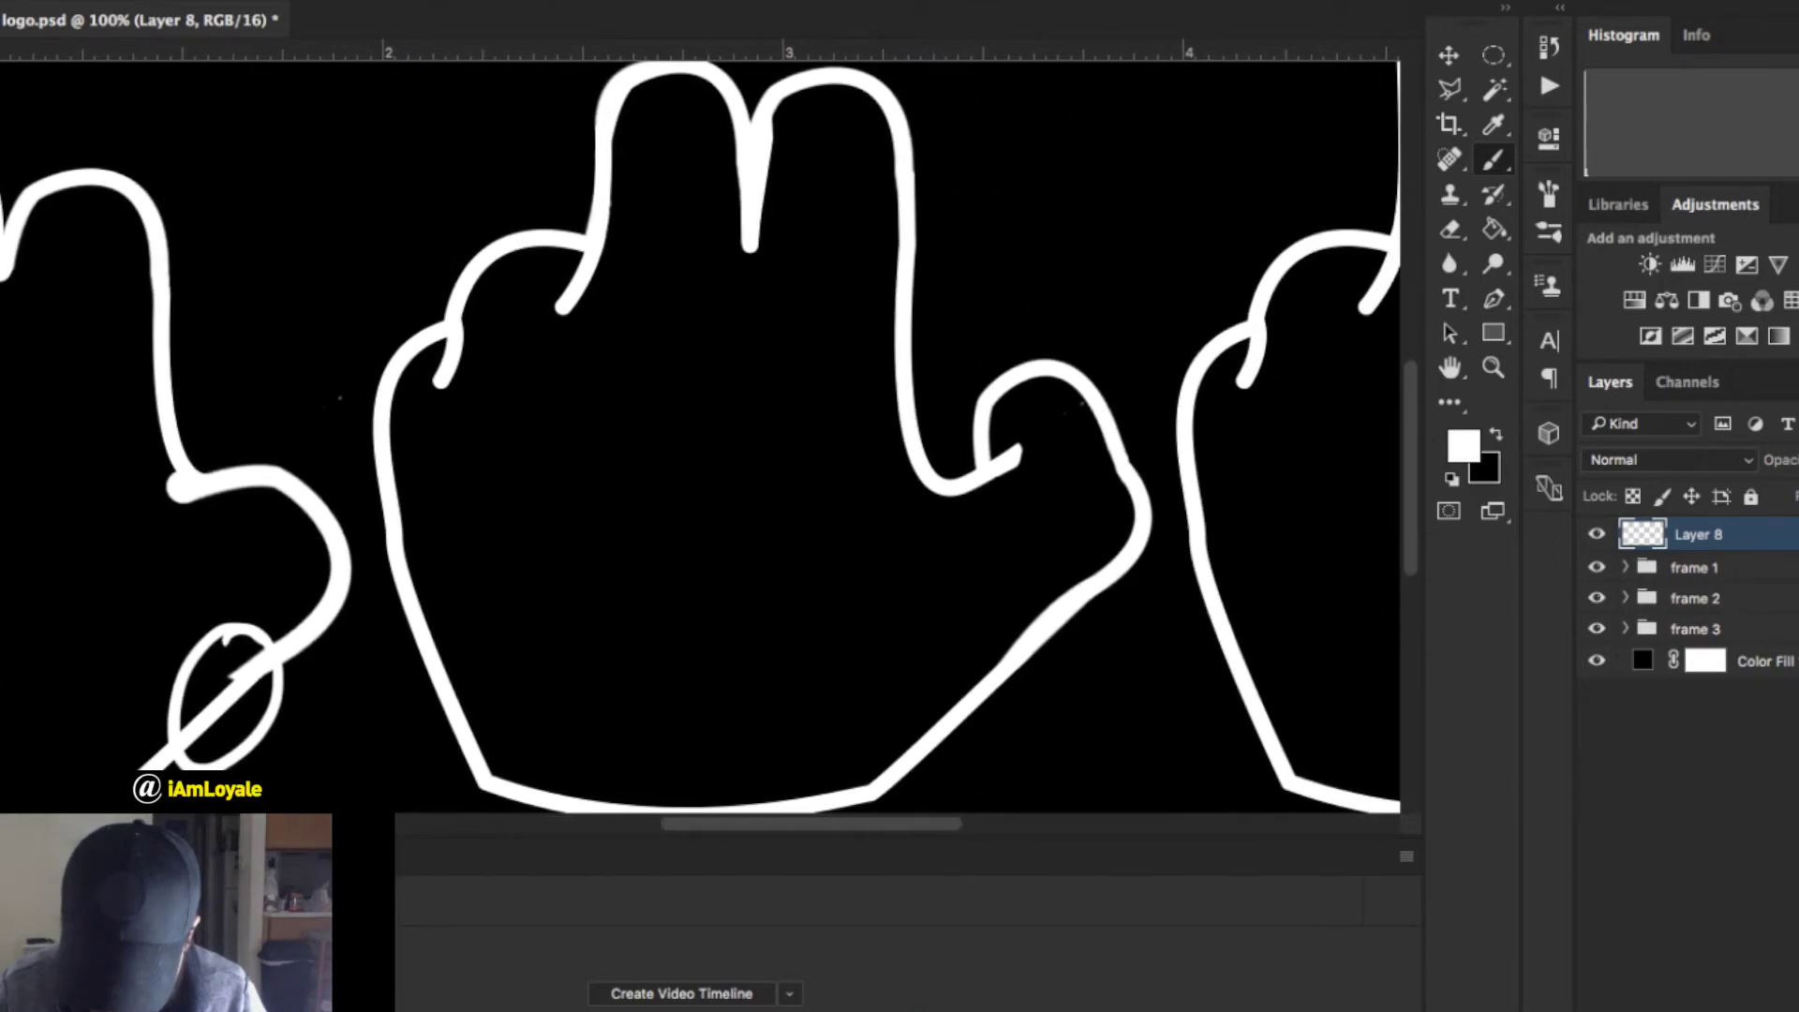
scroll(702, 431, right, 14)
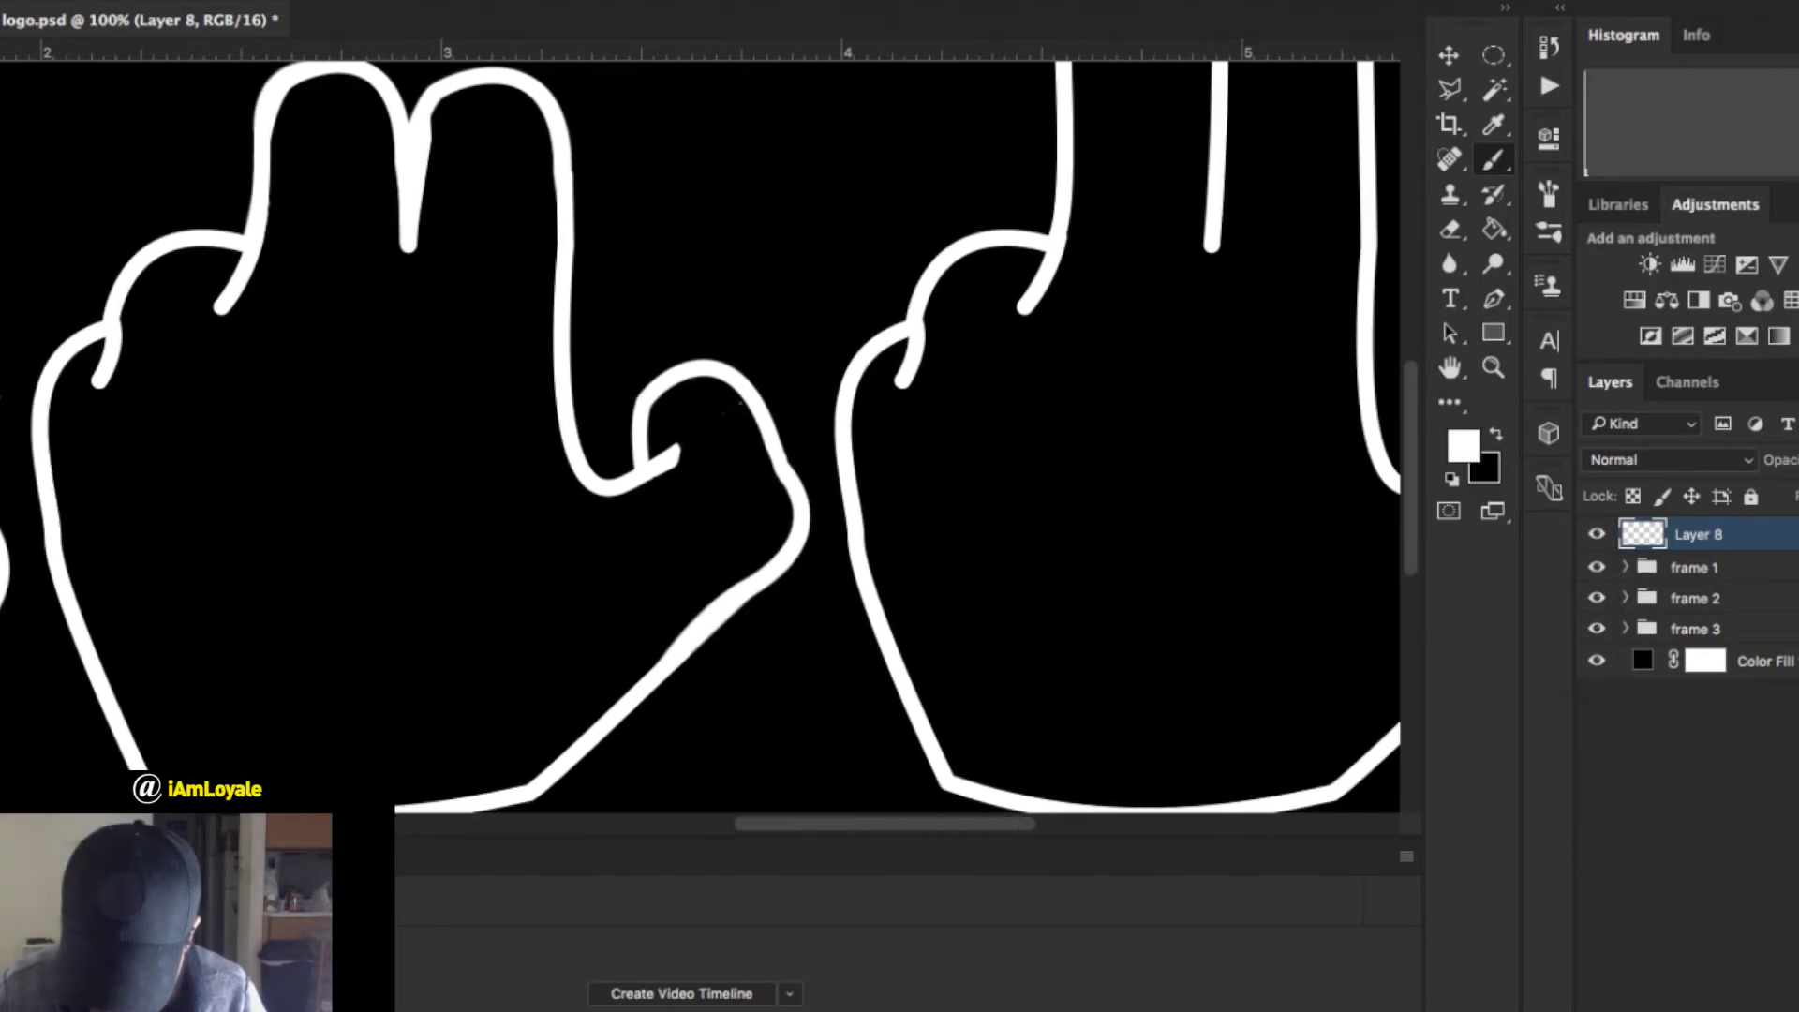
scroll(703, 431, left, 17)
scroll(703, 431, left, 10)
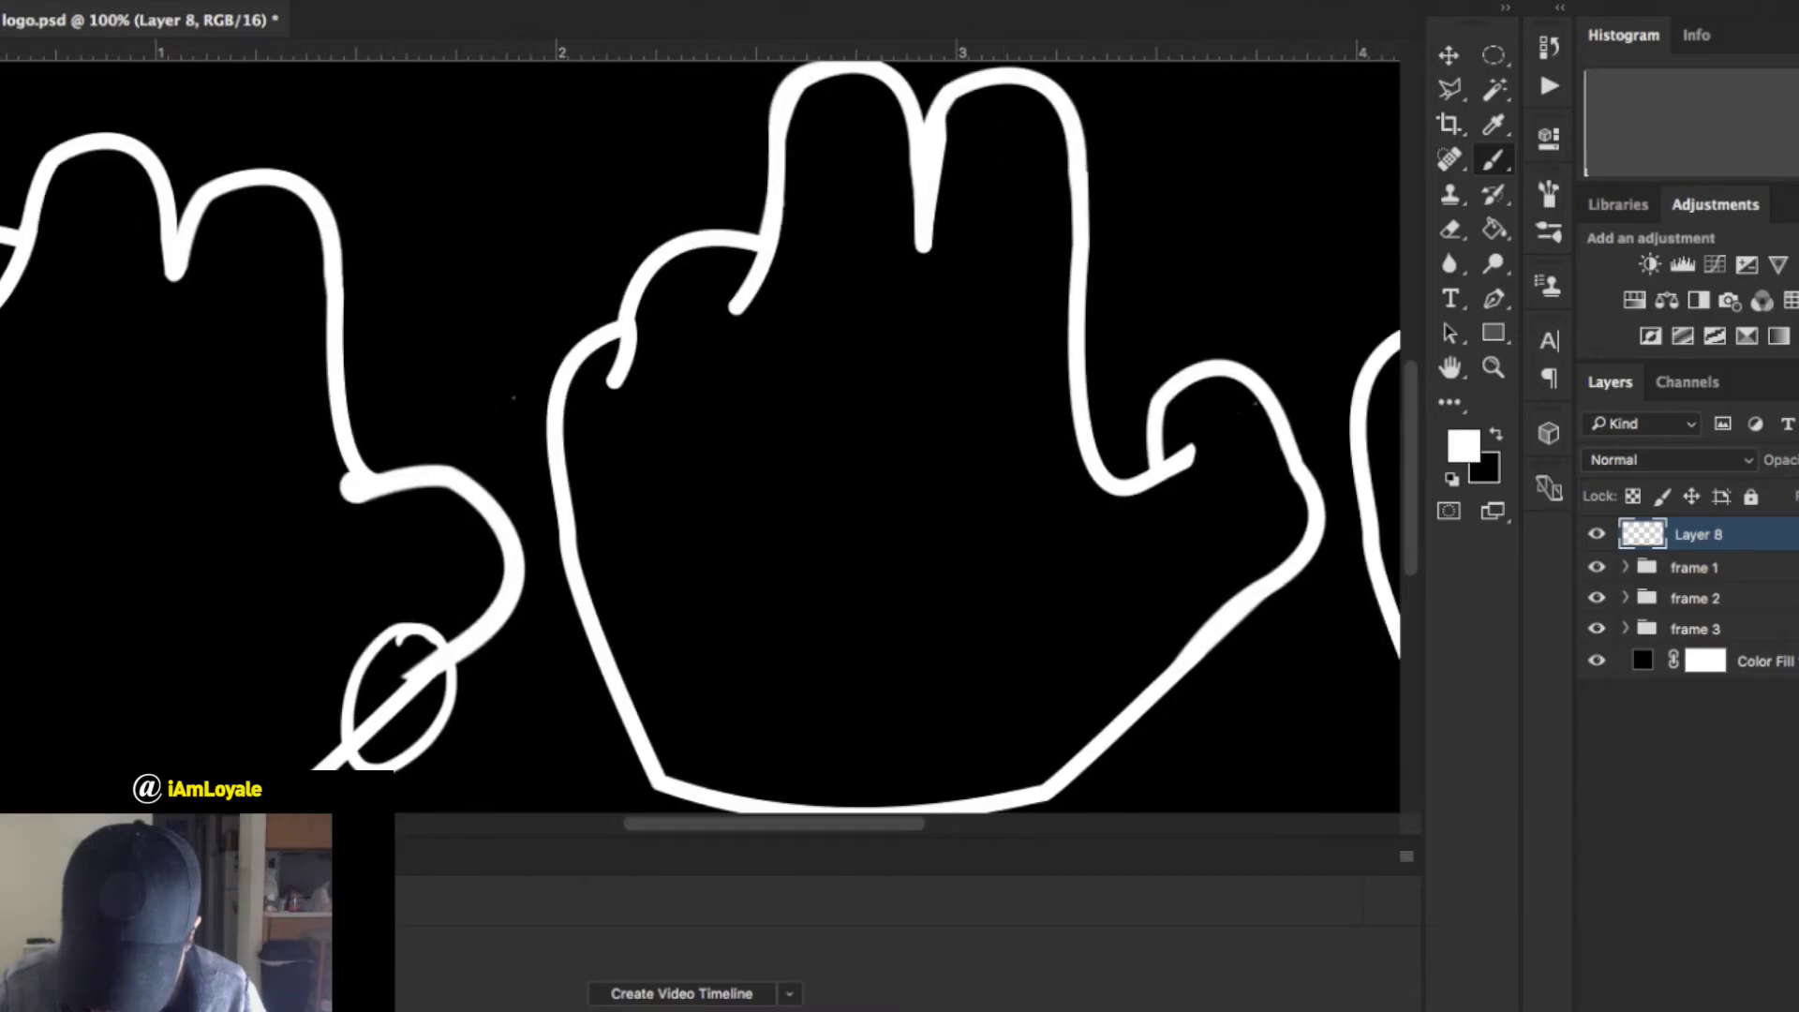
scroll(703, 431, left, 1)
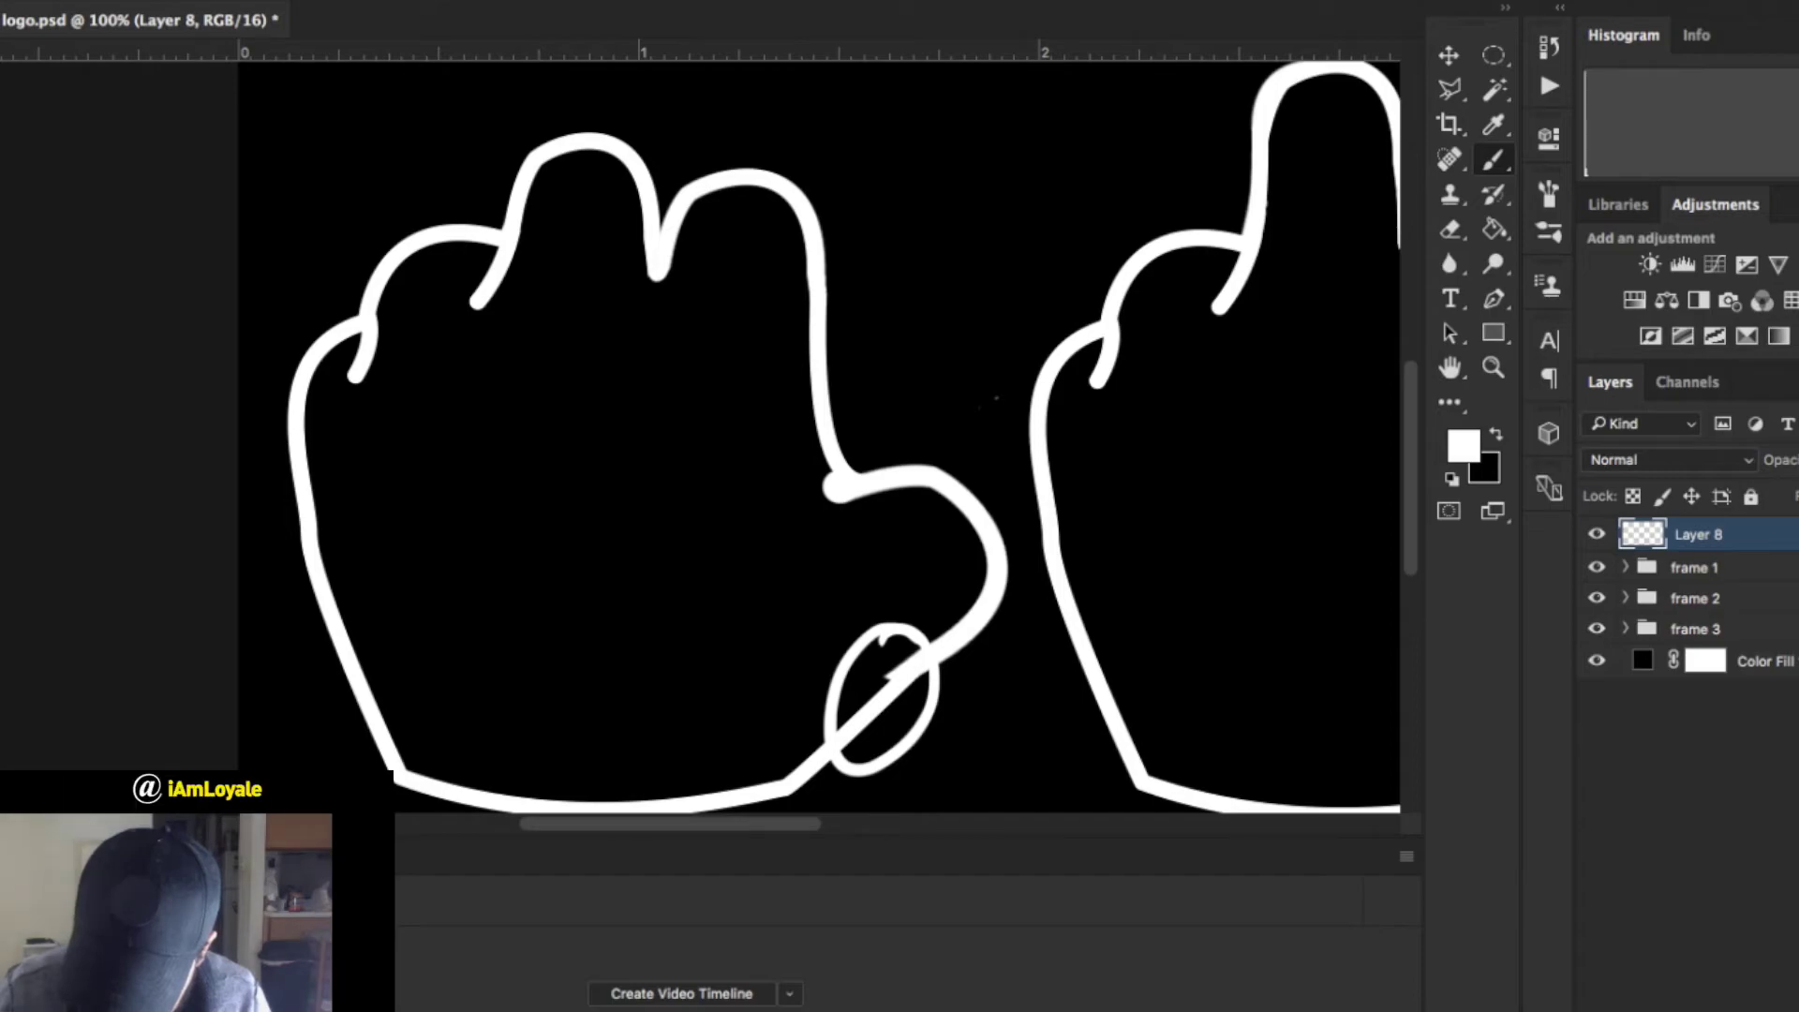
Expand the frame 1 group, mask away the notch at the lower thumb joint on Layer 1 copy 3, and hide Layer 8.
click(1624, 567)
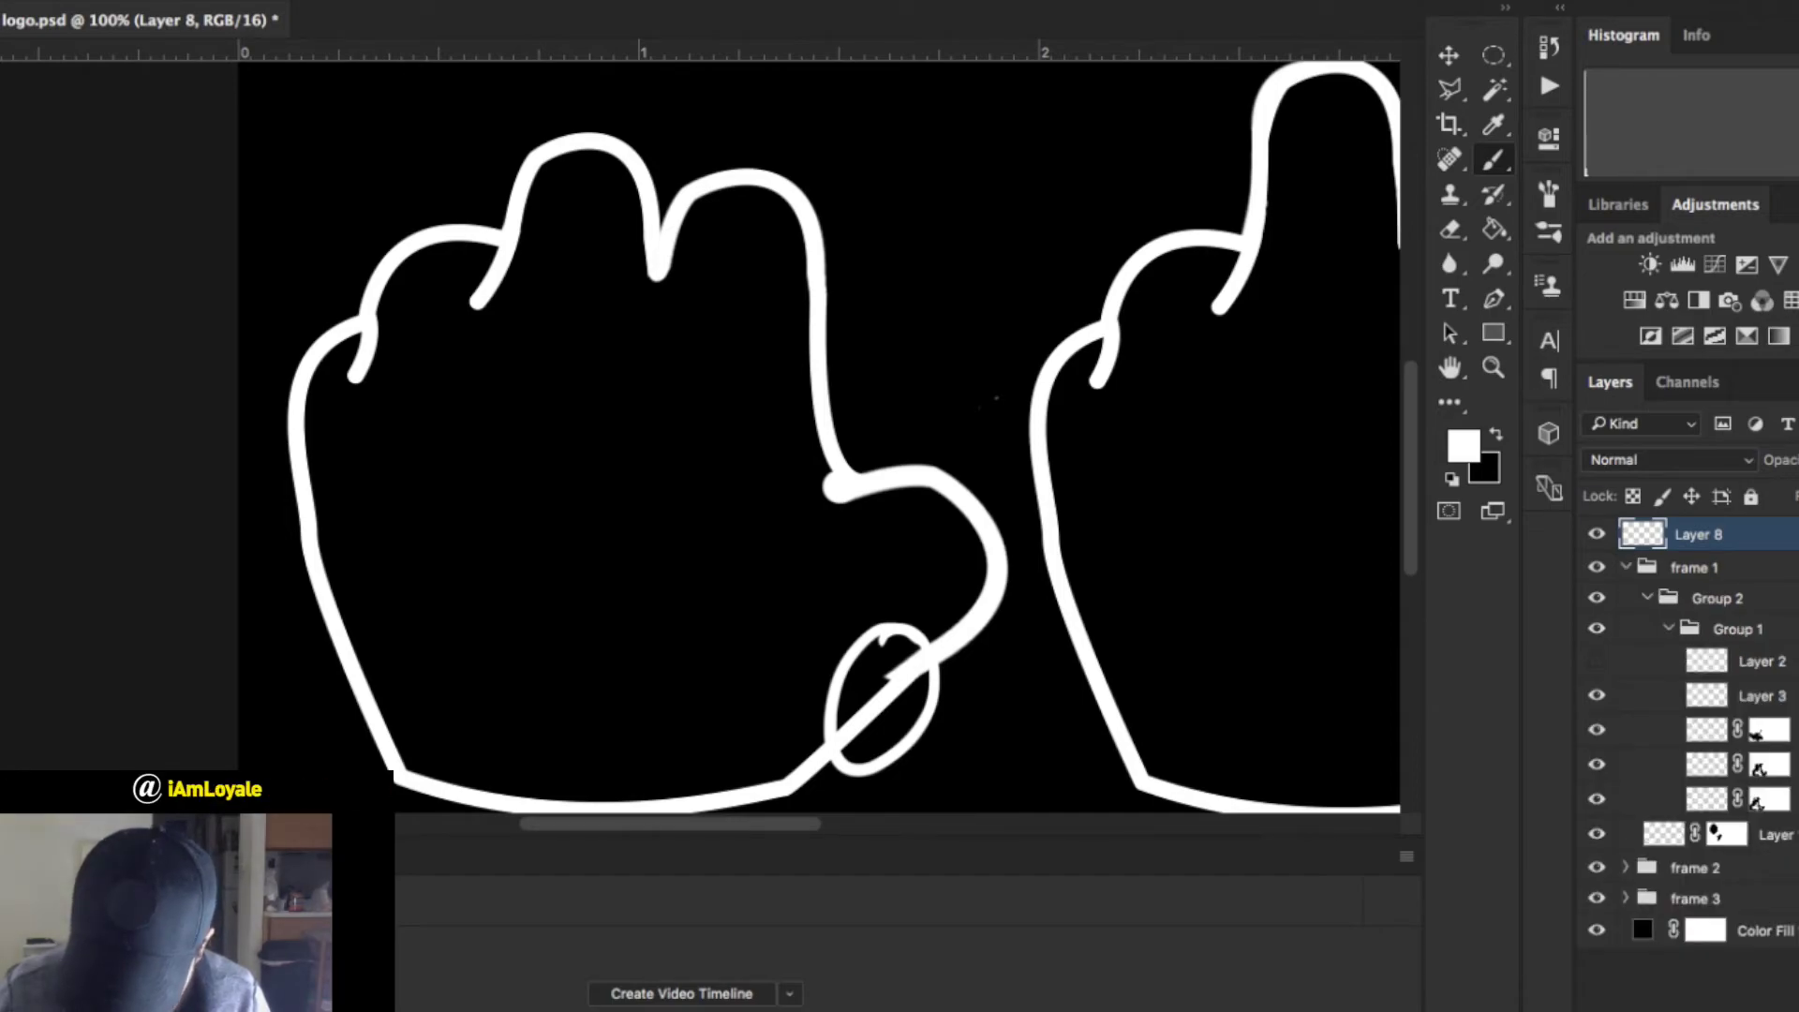
key(v)
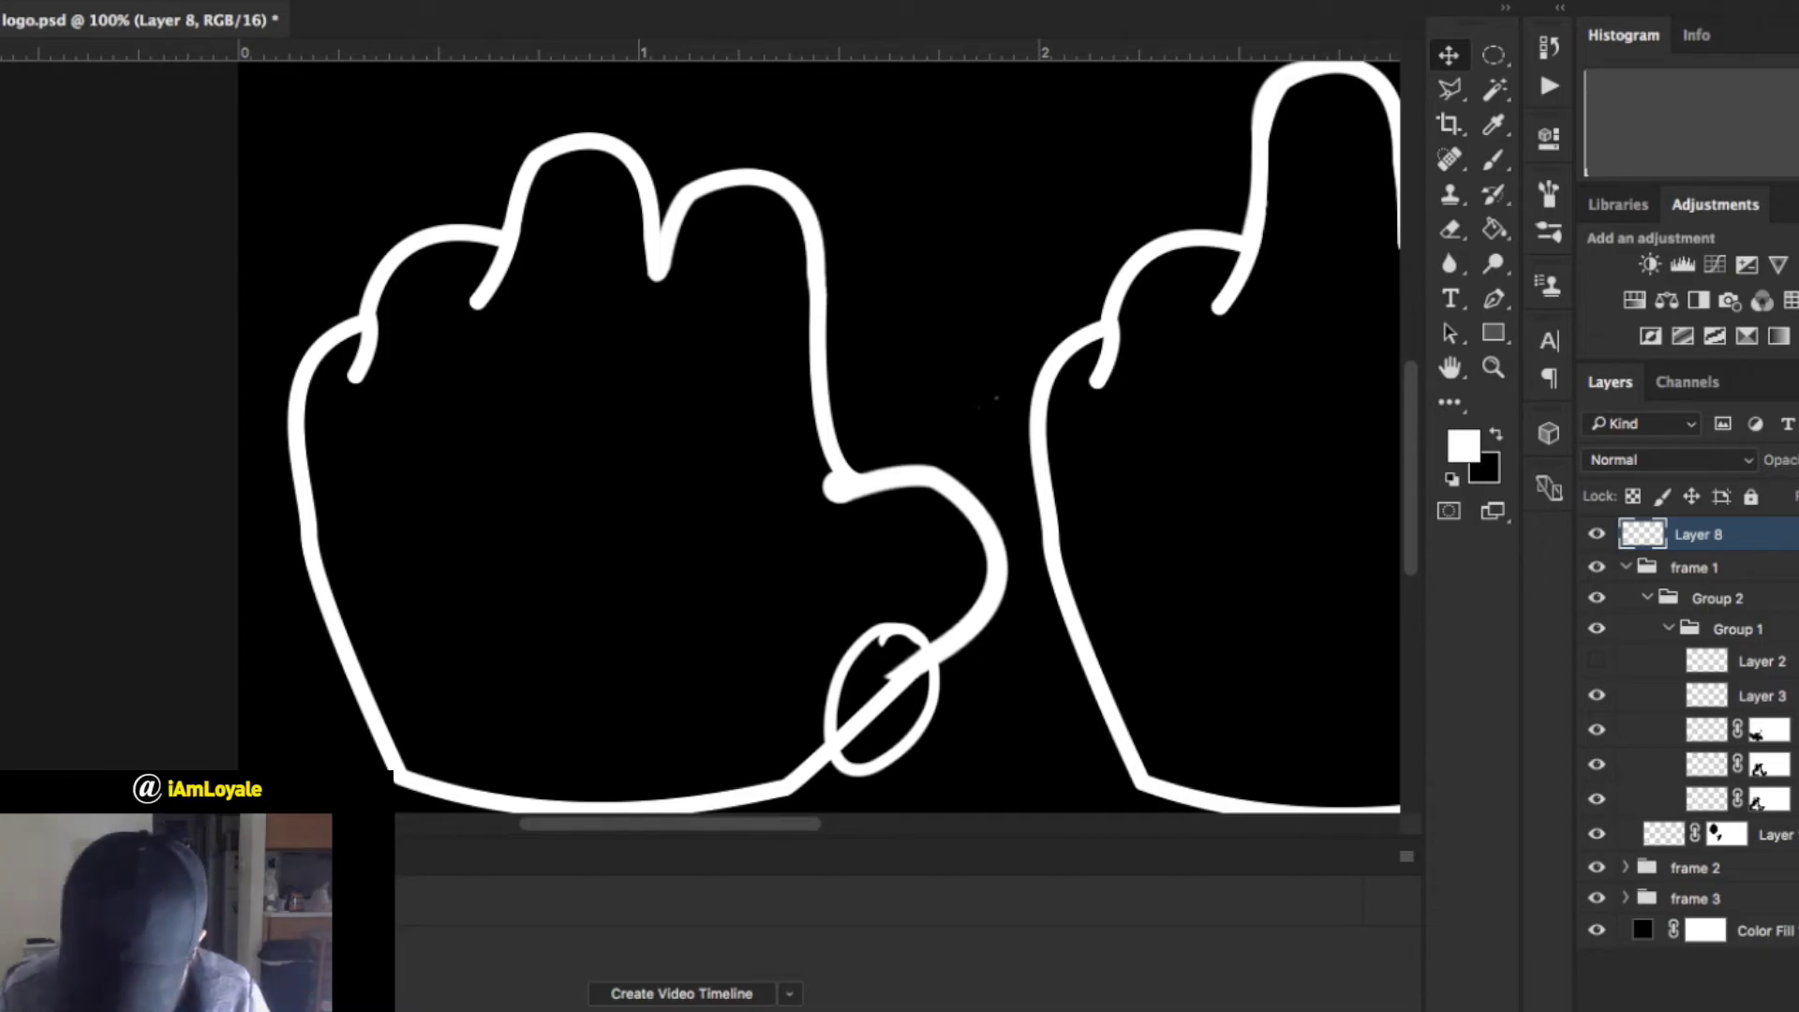
click(1706, 729)
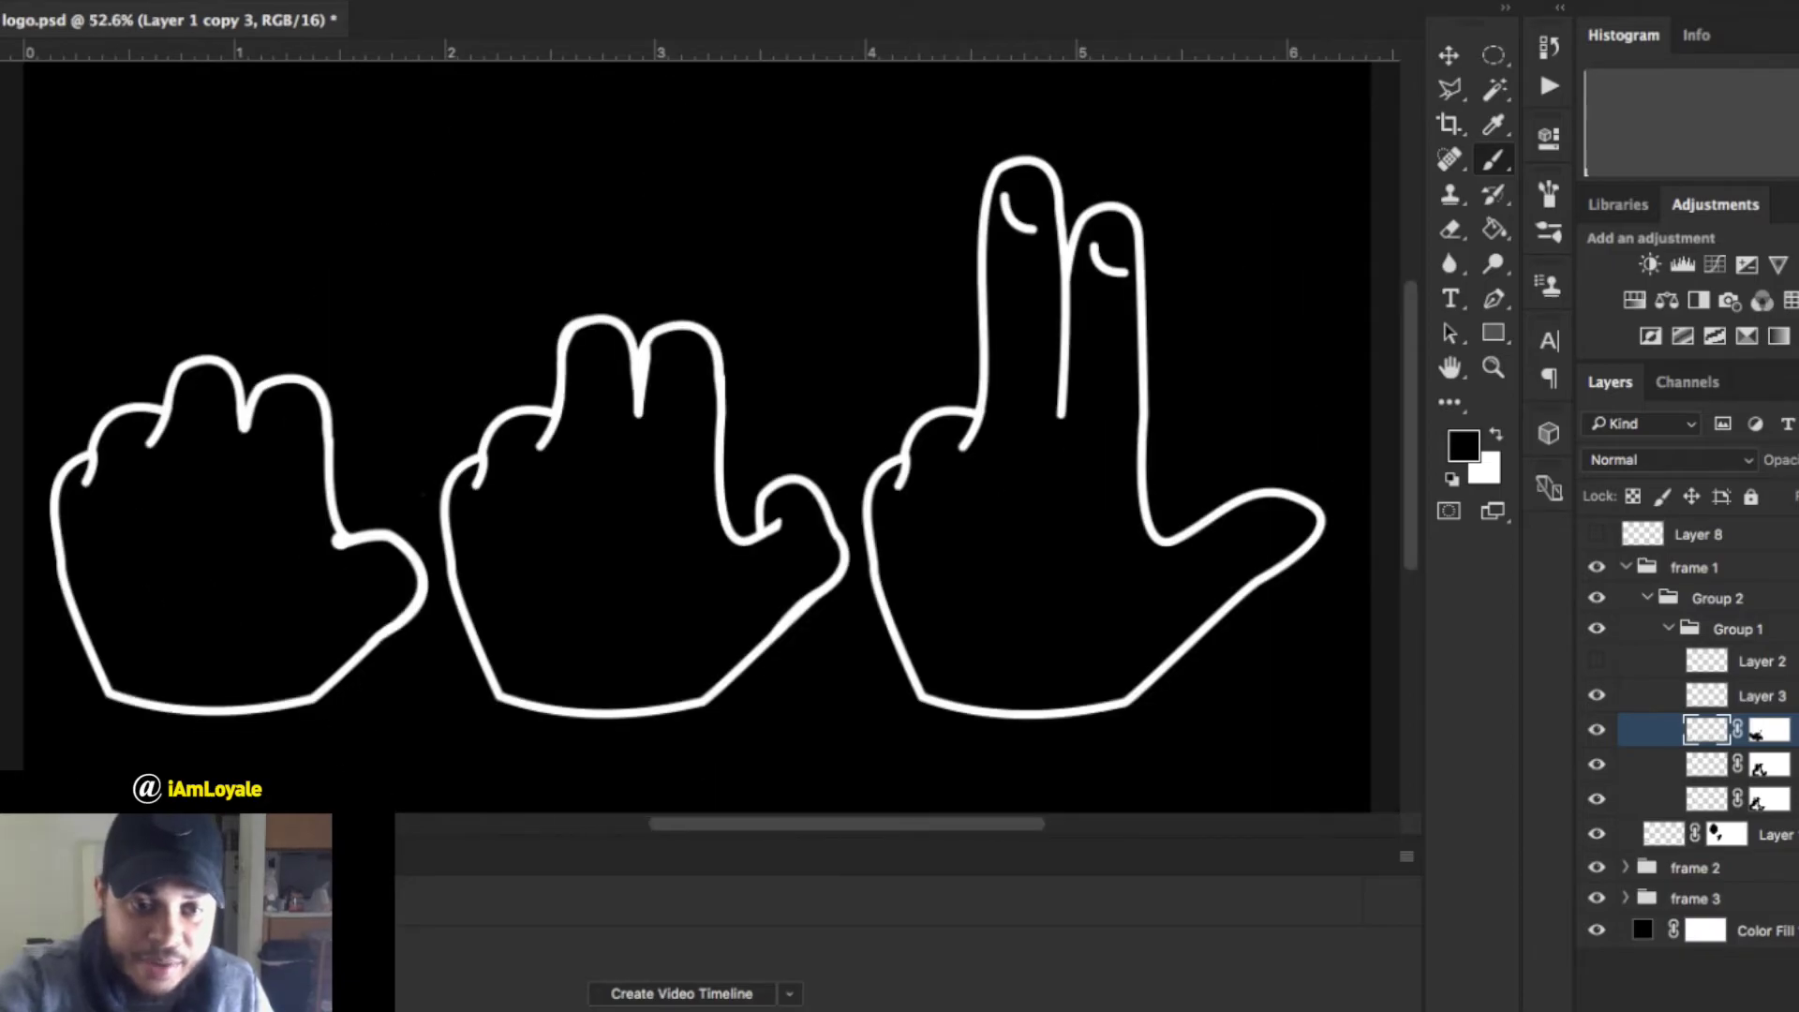
Collapse and remove clutter by deleting Layer 8, and convert the frame 1, frame 2 and frame 3 groups to smart objects.
key(super+plus)
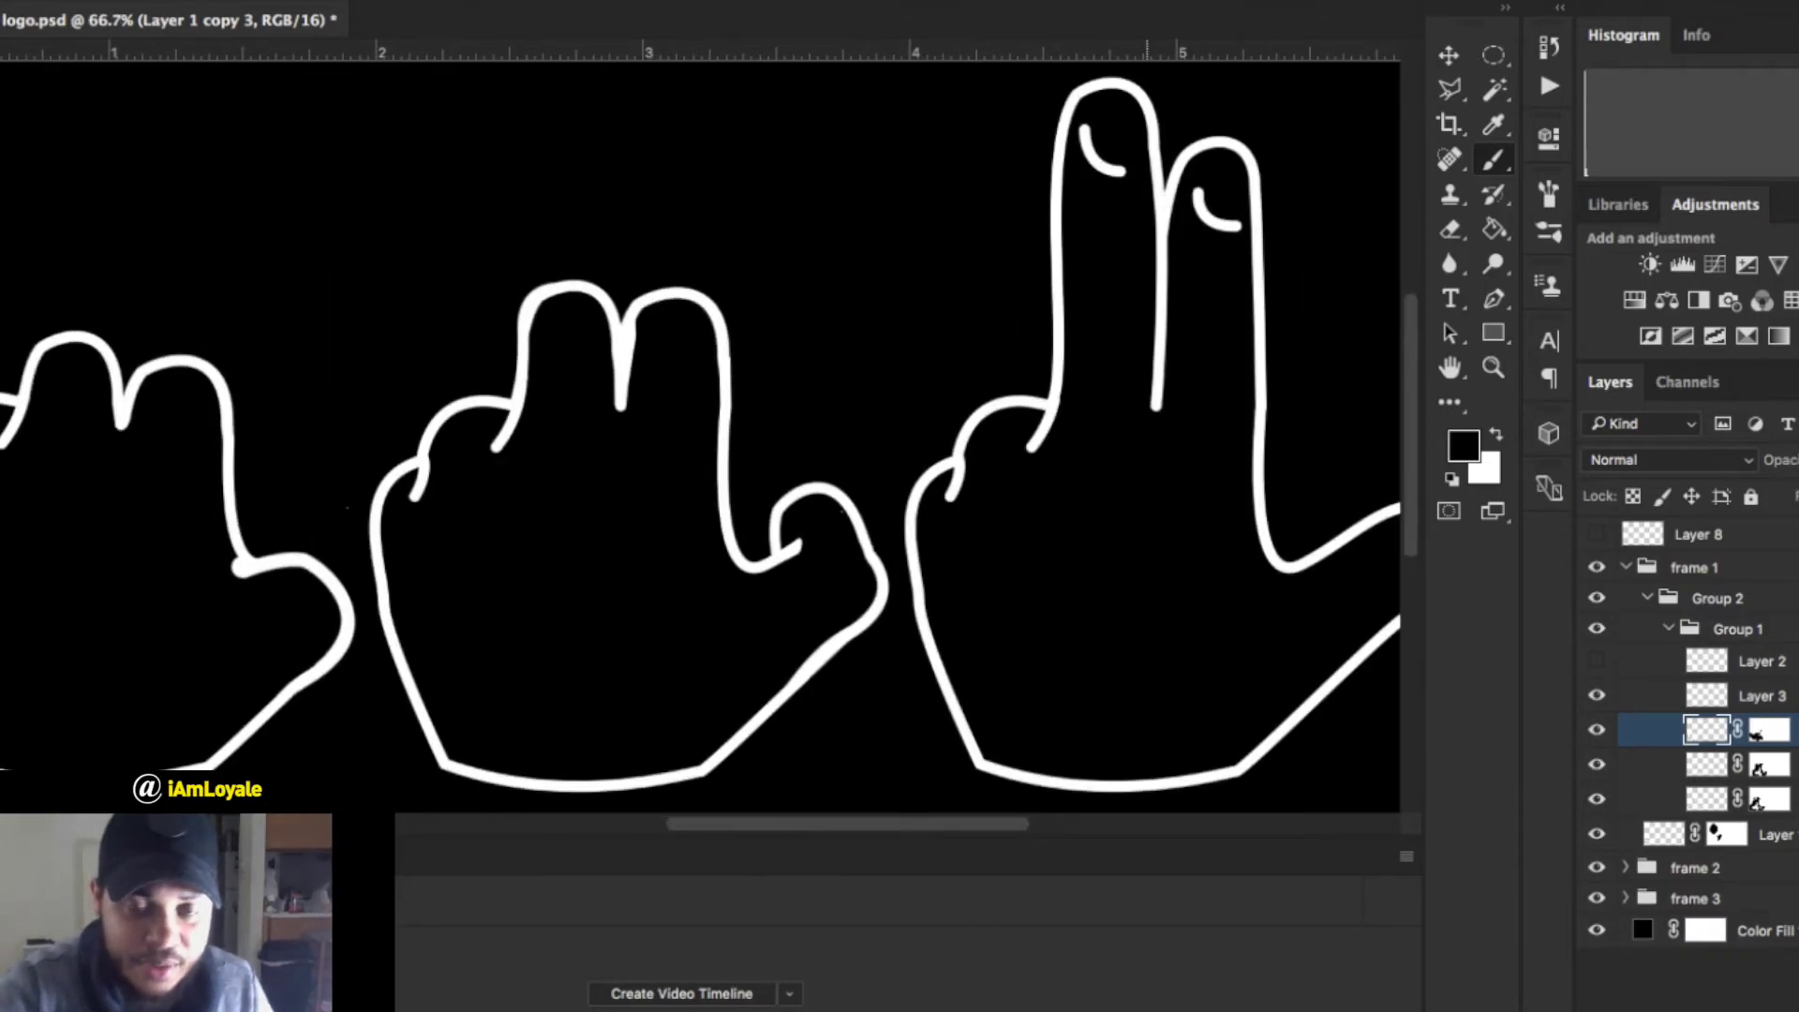
scroll(1146, 422, left, 4)
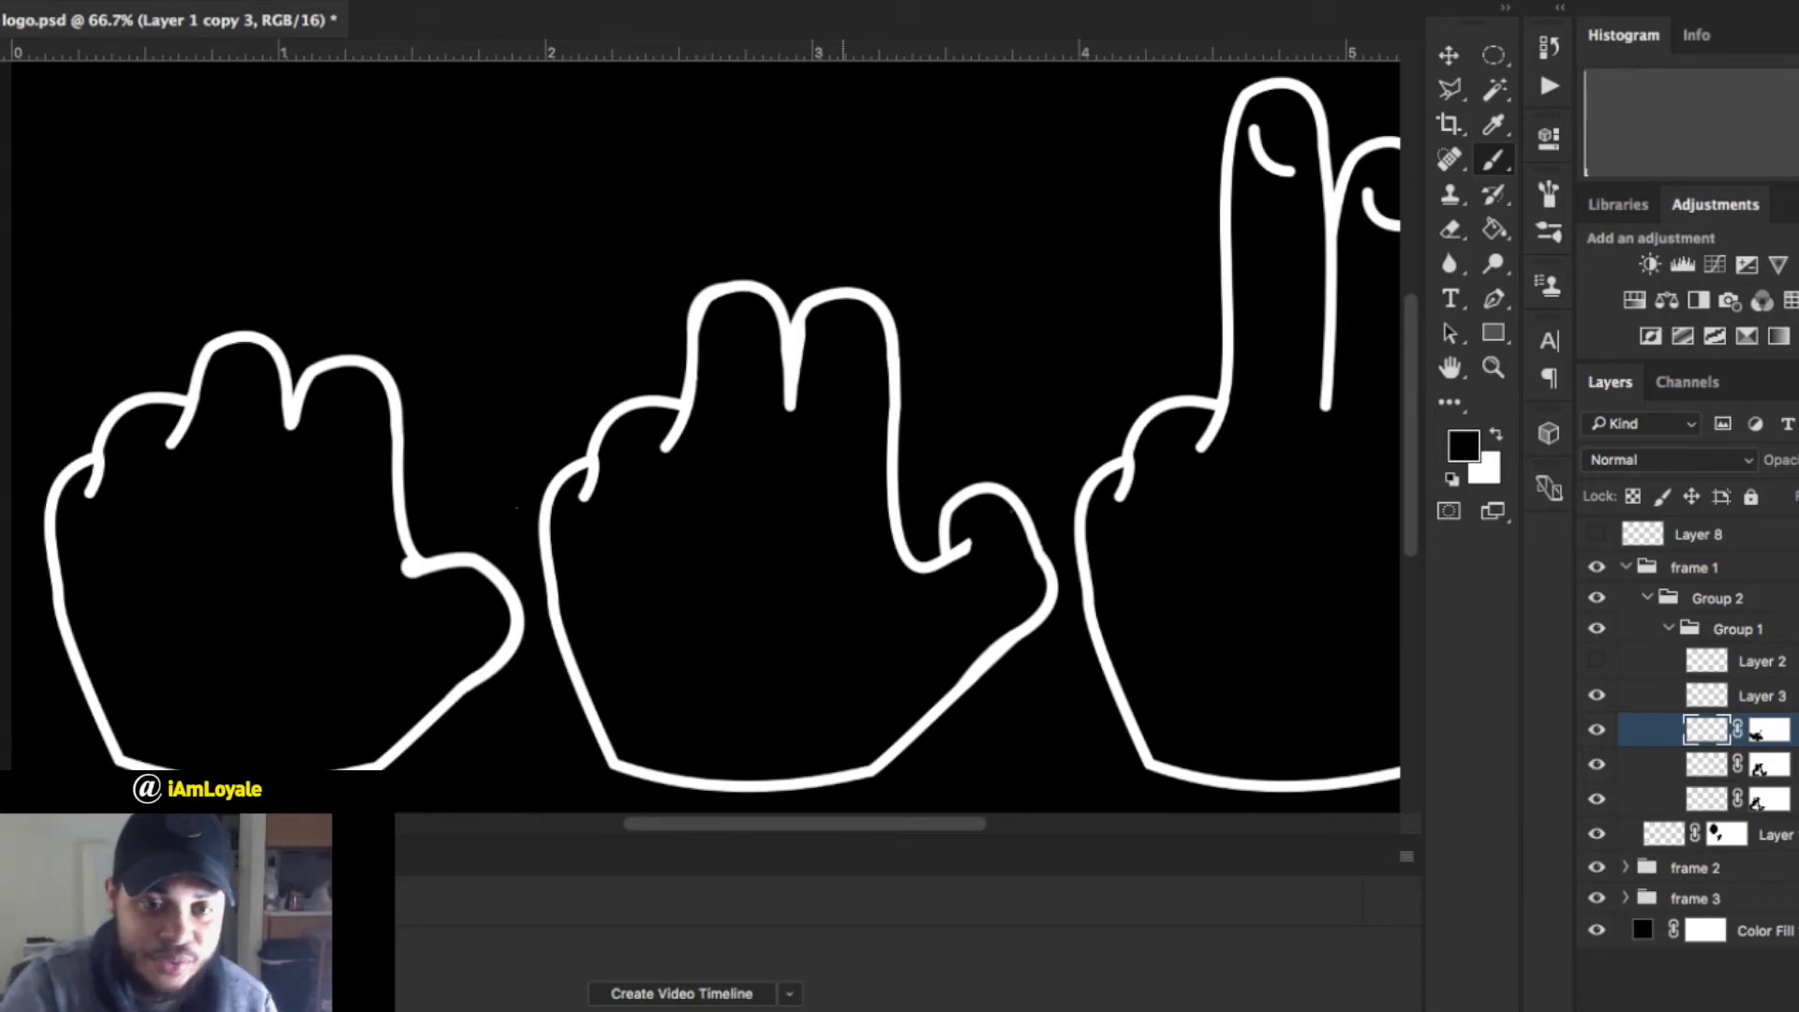
scroll(703, 431, right, 5)
scroll(703, 431, left, 3)
scroll(703, 430, up, 1)
key(super+minus)
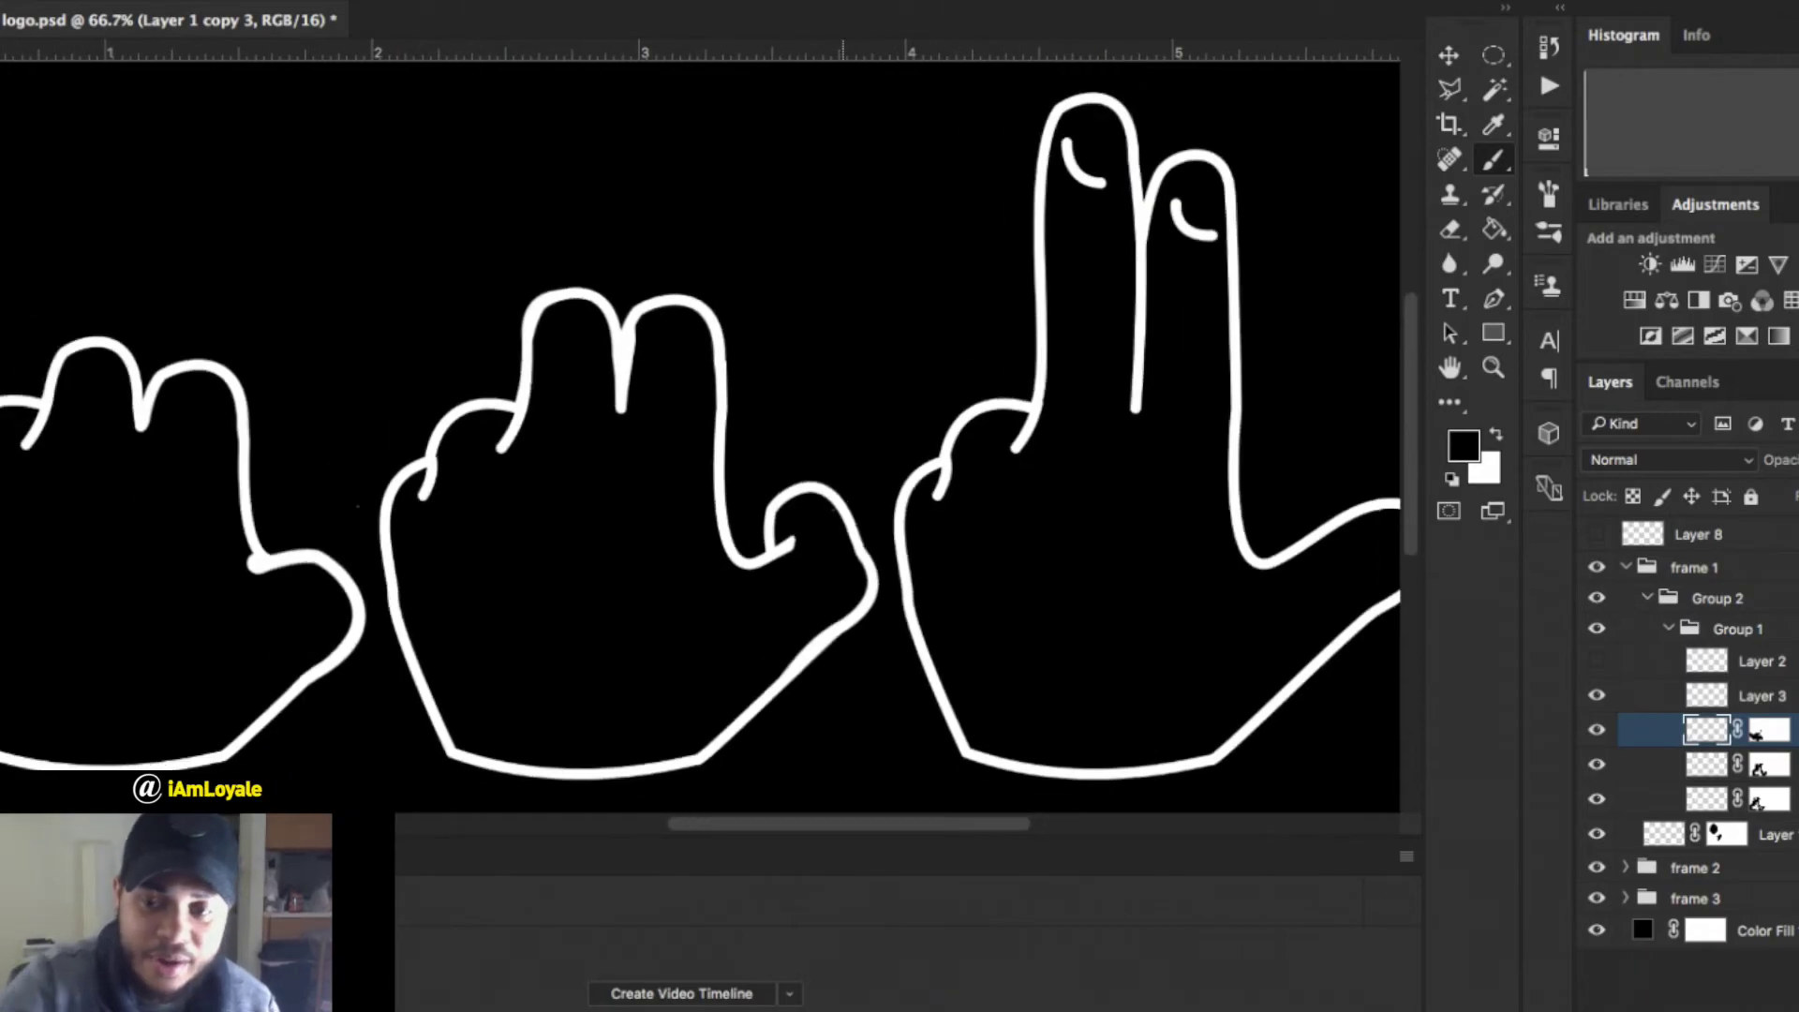
click(1625, 566)
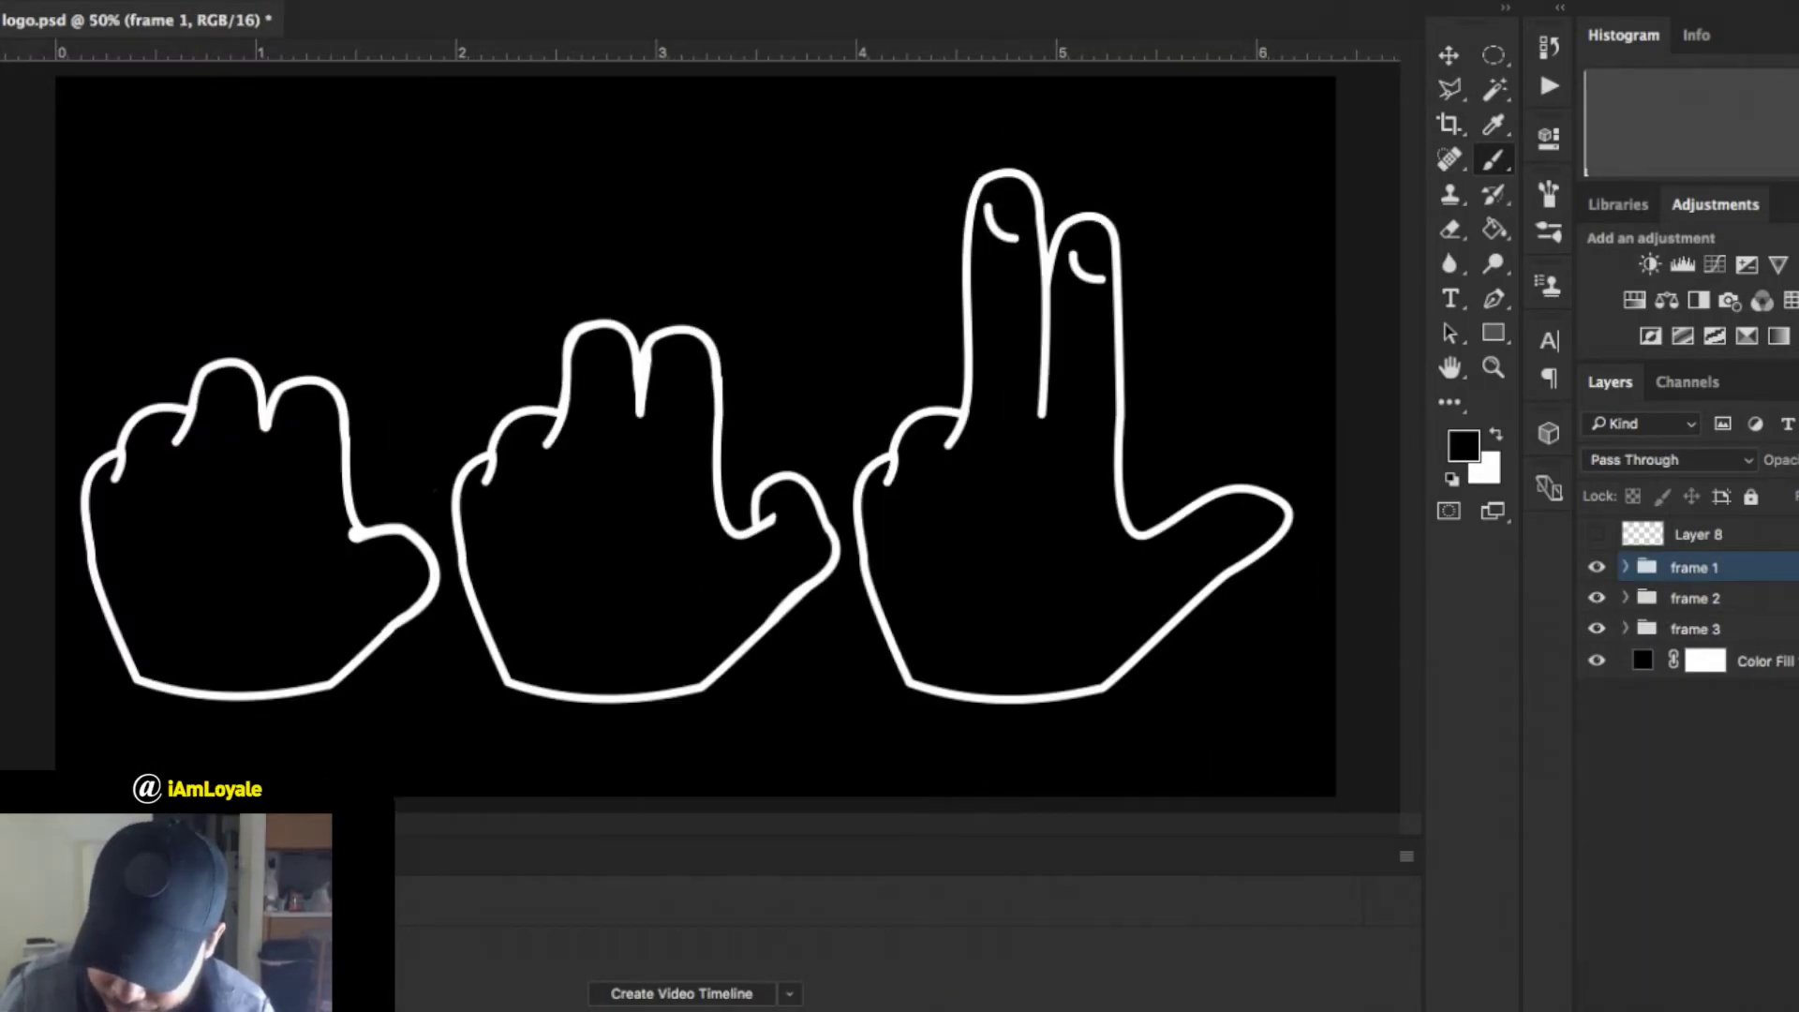
click(1695, 629)
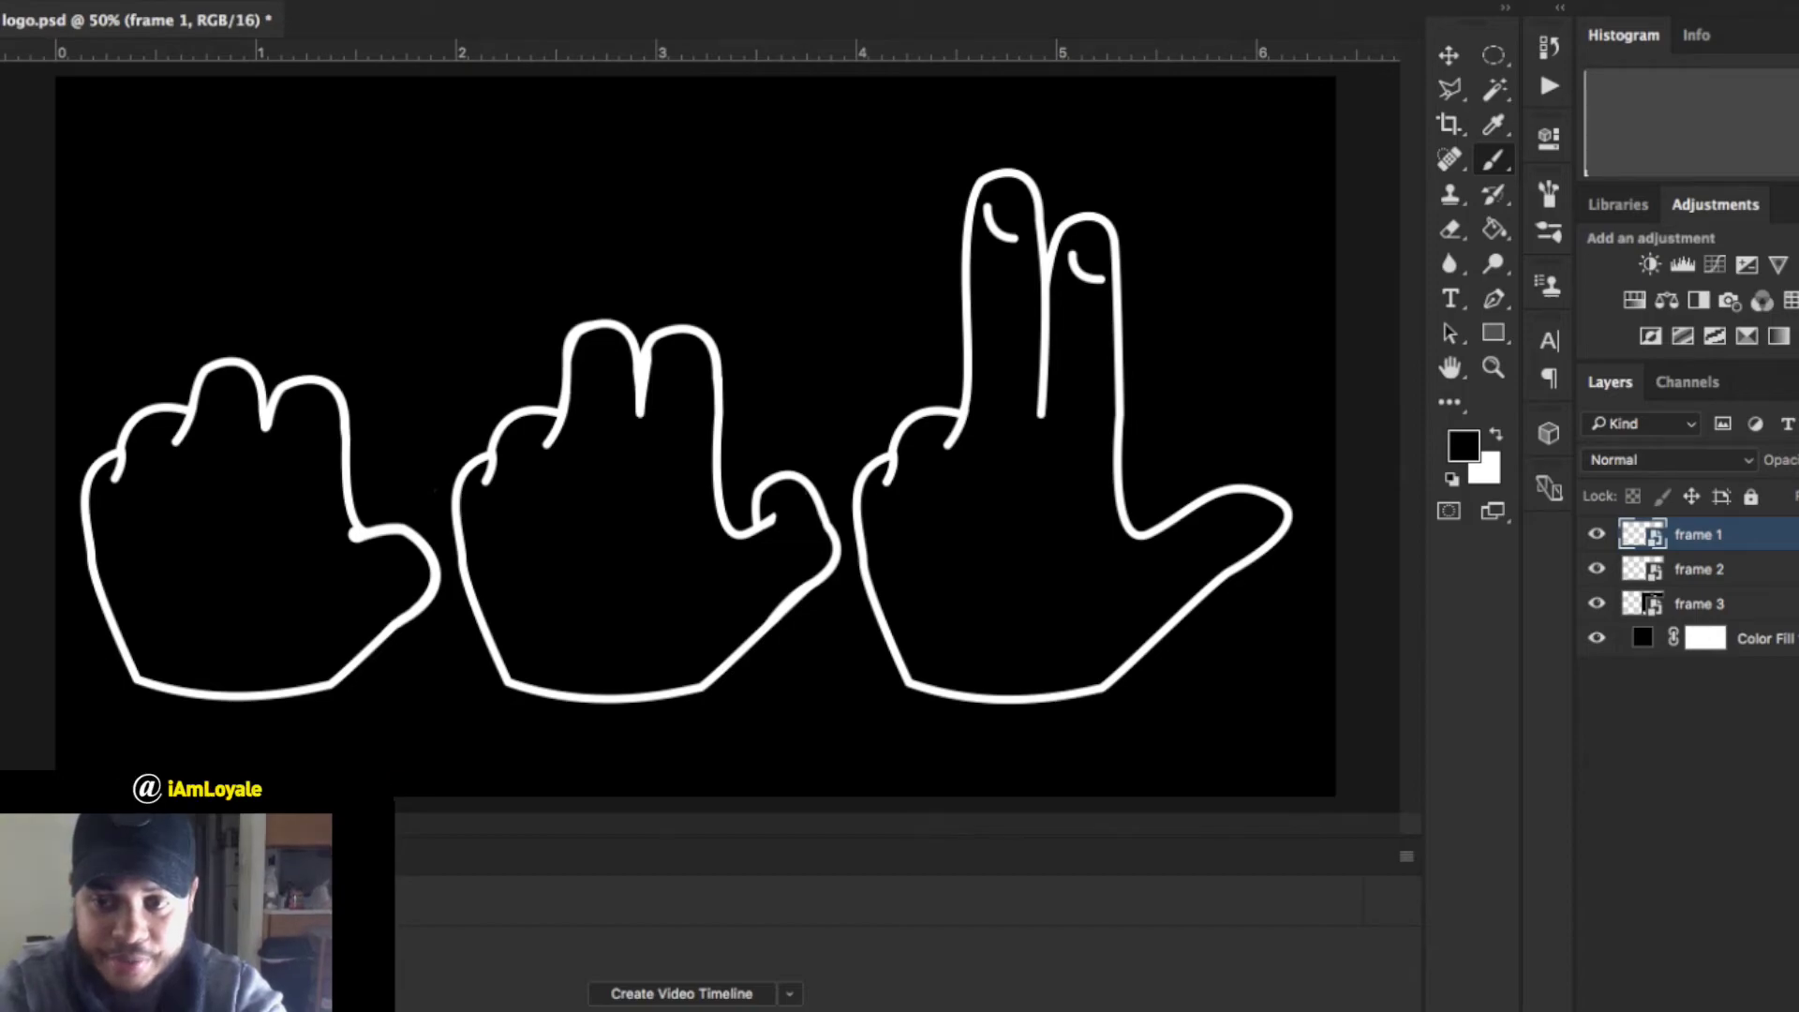
Select the frame 1, frame 2, frame 3 and Color Fill layers together and align them by their horizontal centers.
shift+click(1724, 604)
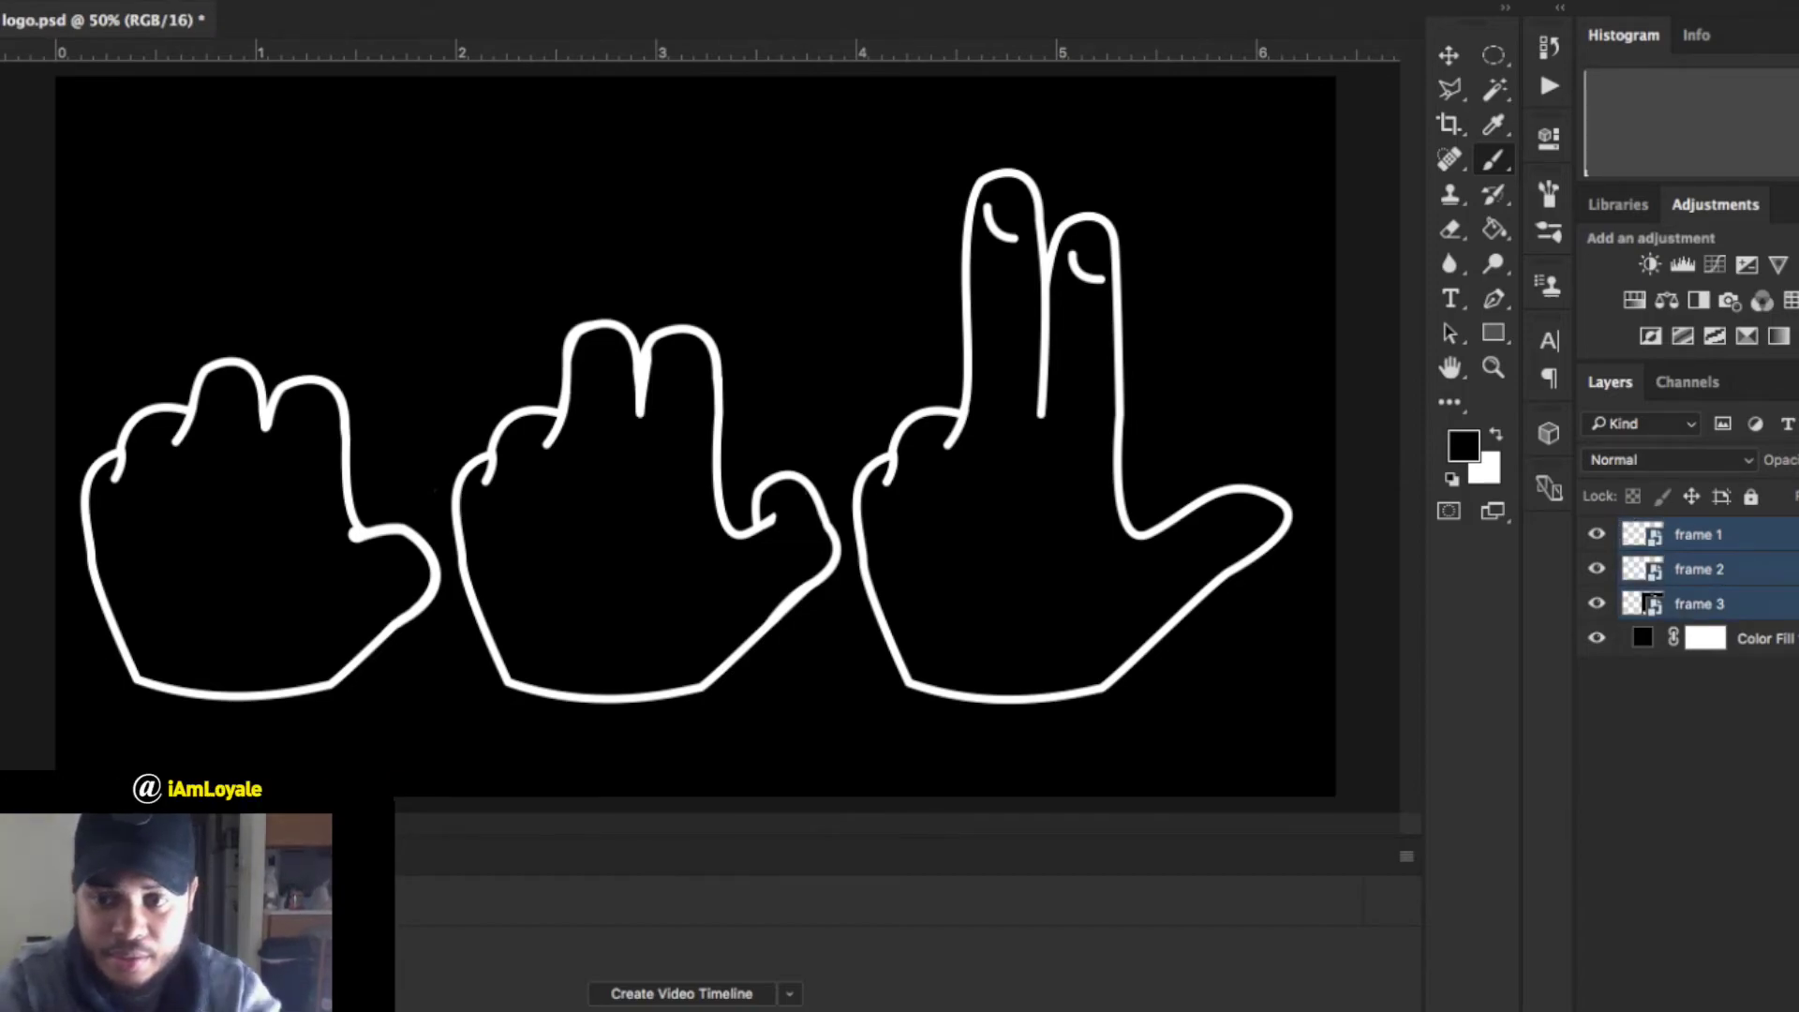
shift+click(1724, 638)
key(v)
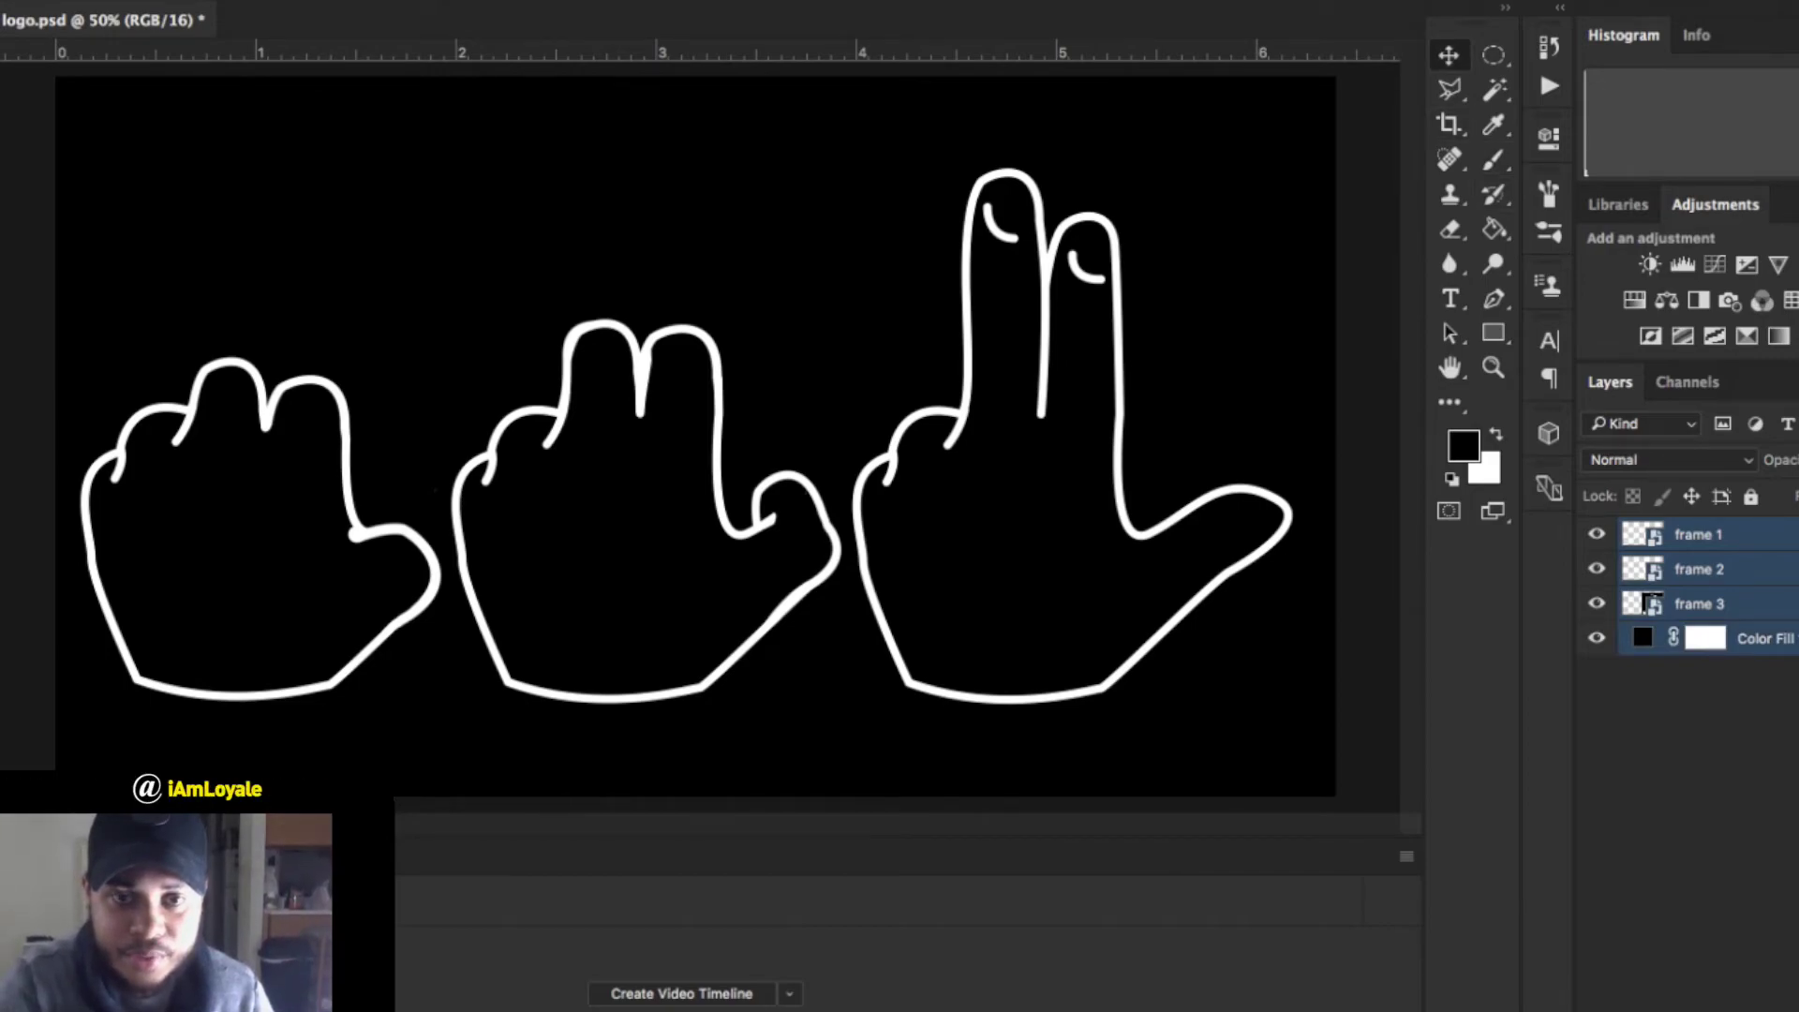
key(ctrl+z)
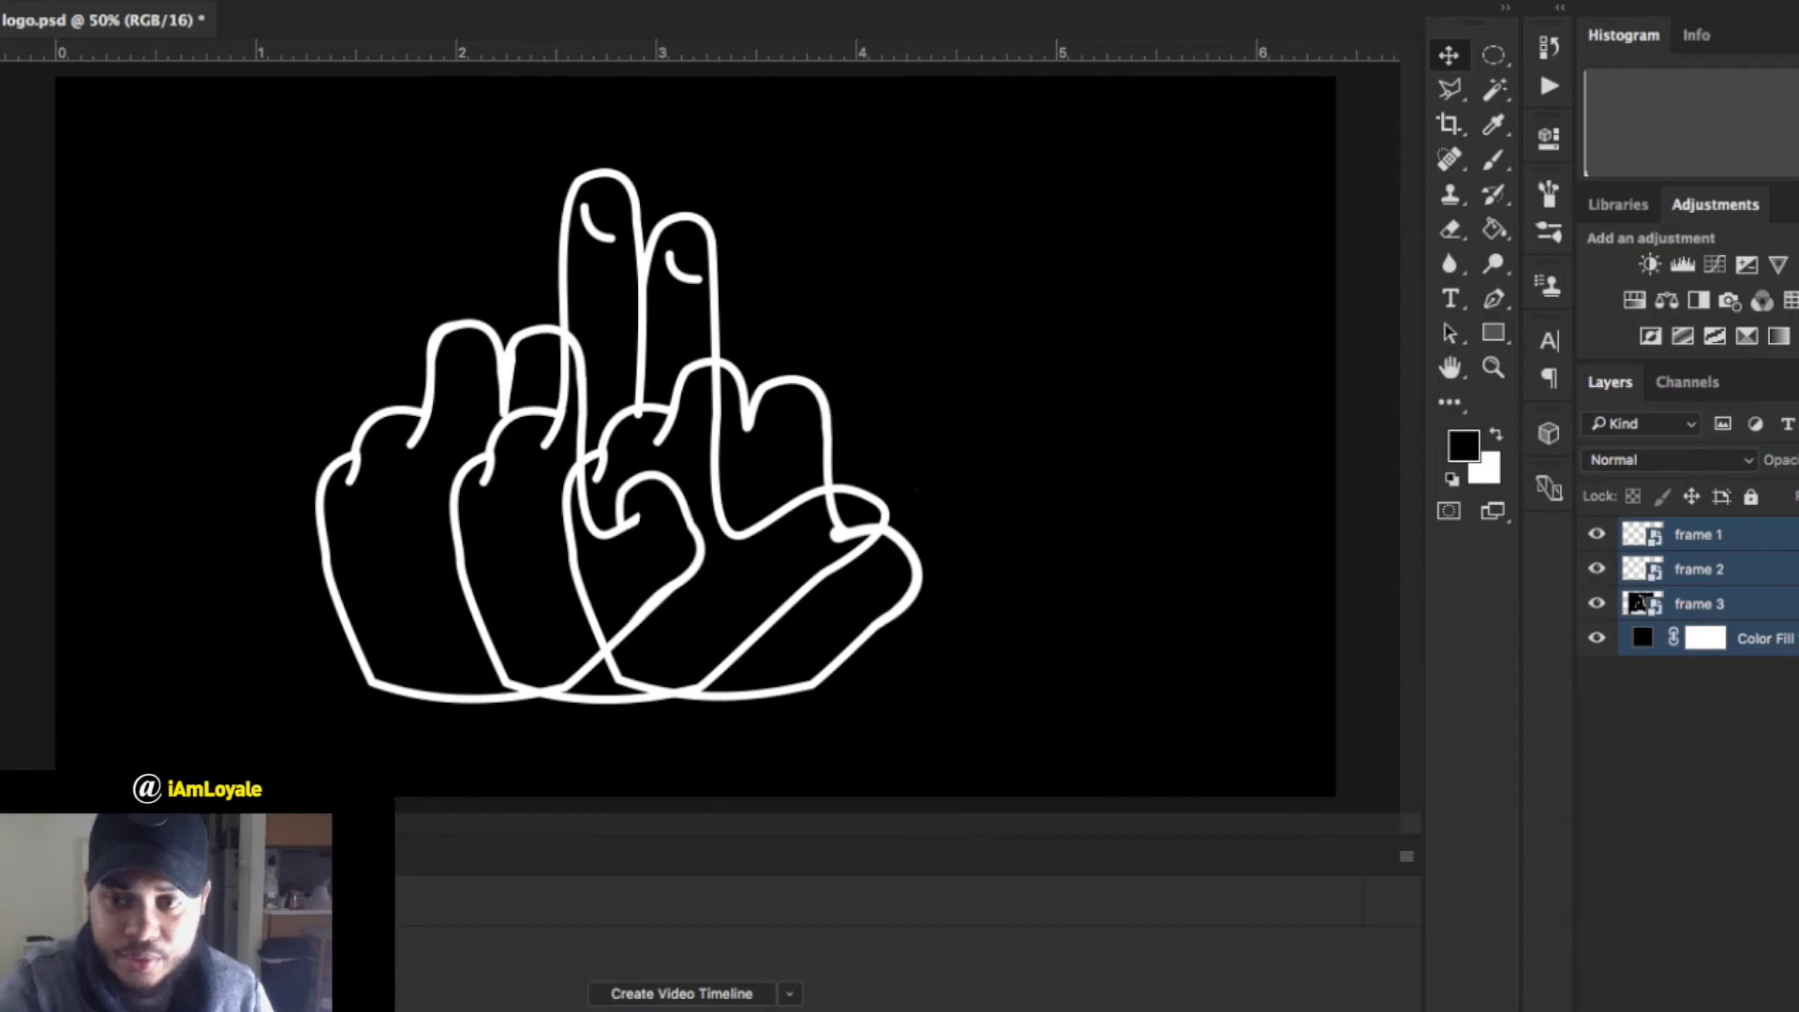
Move the frame 1 hand and the frame 2 hand onto the frame 3 hand so their palm outlines coincide.
click(1724, 534)
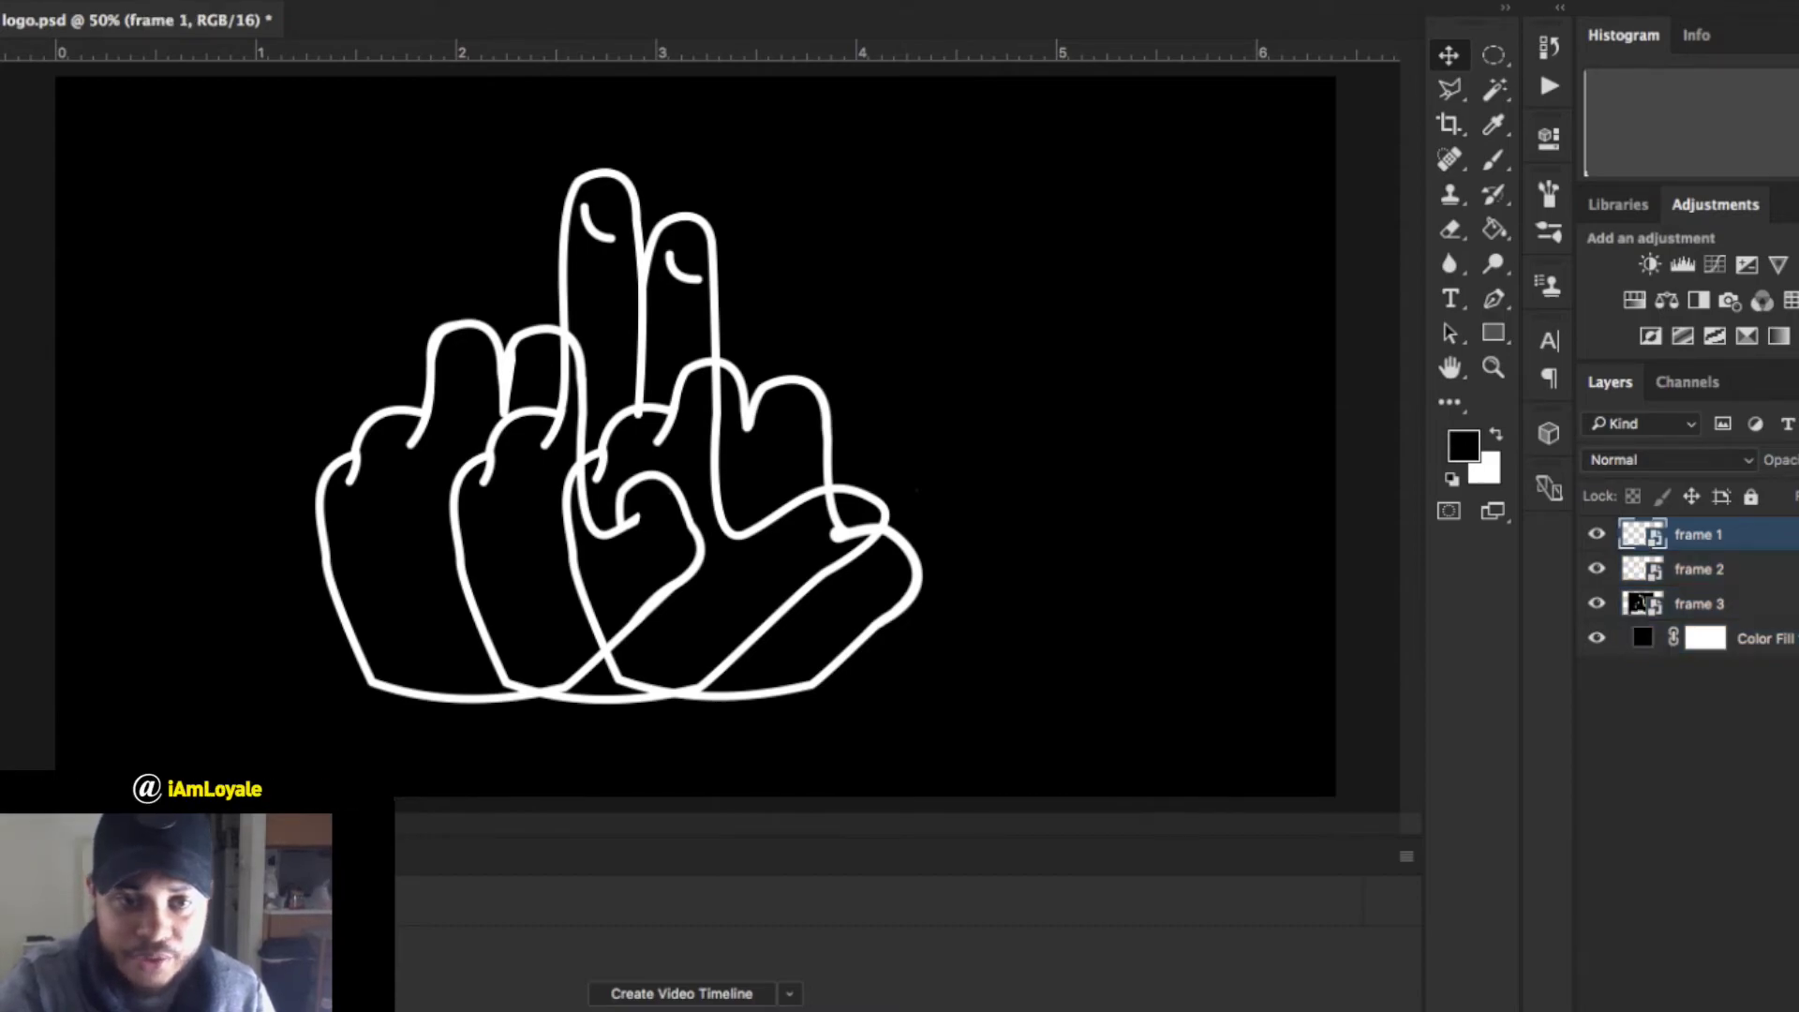
drag(506, 506, 391, 468)
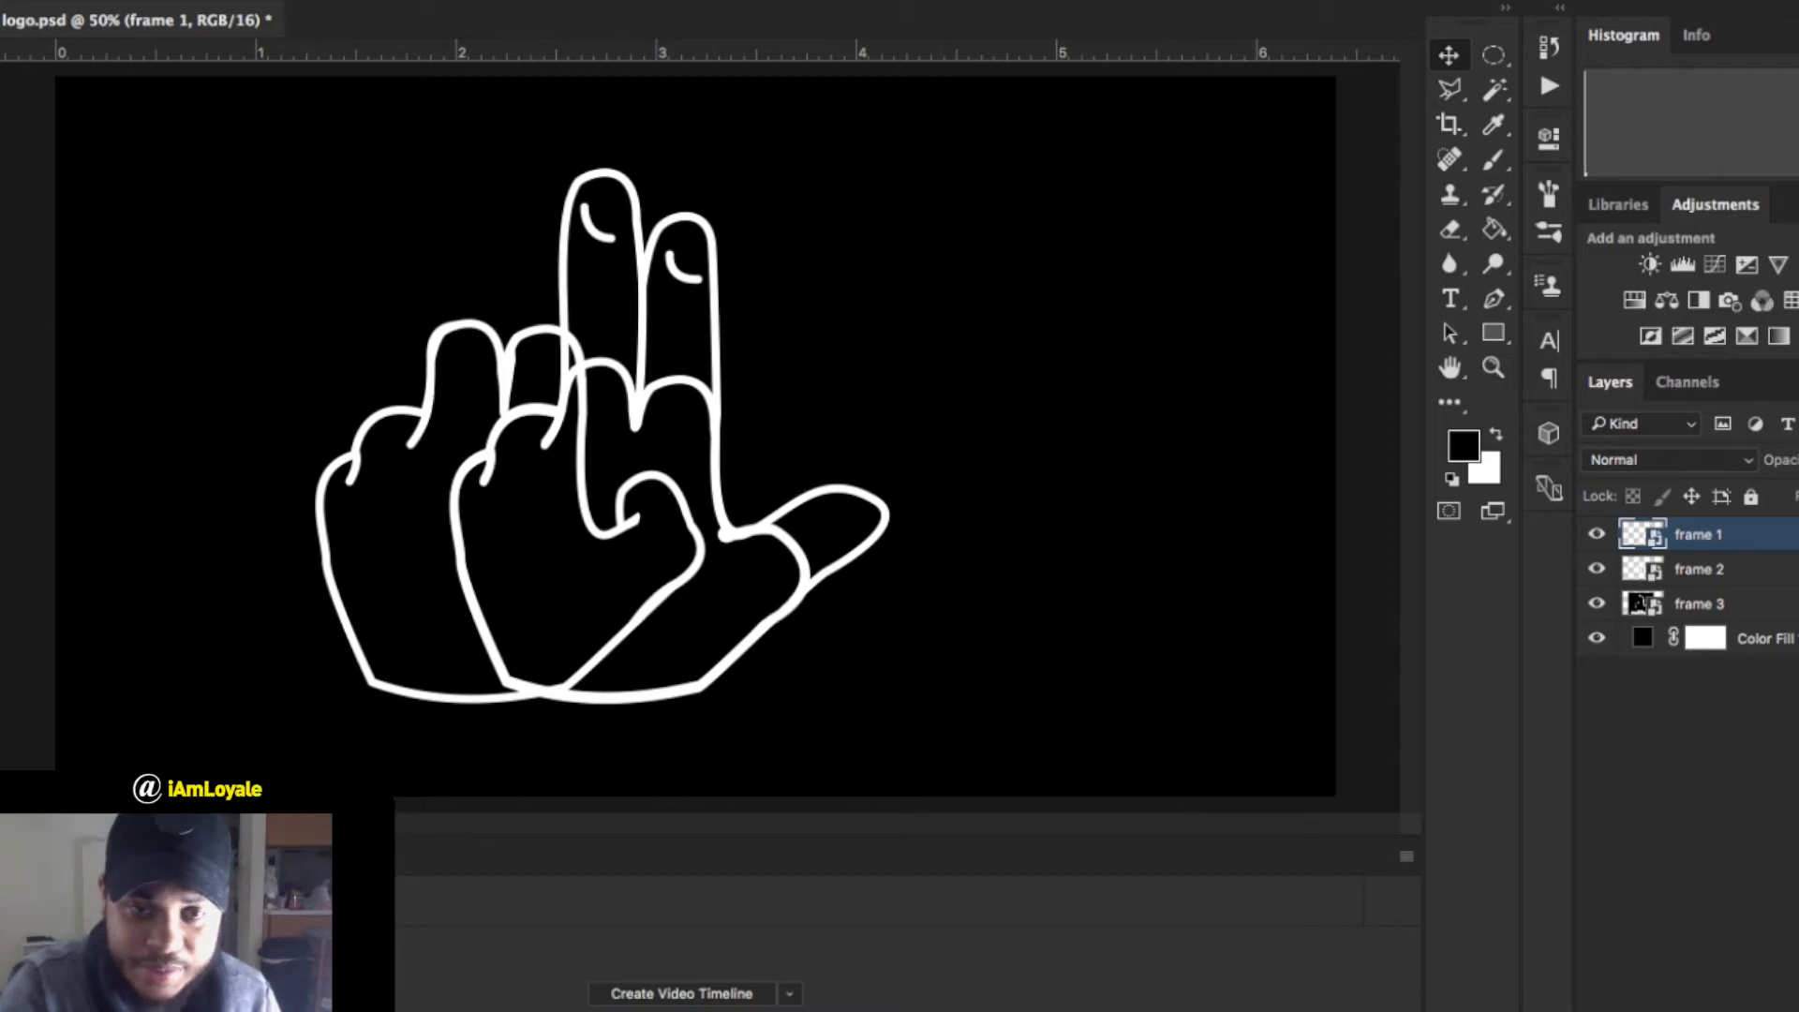
key(alt+bracketleft)
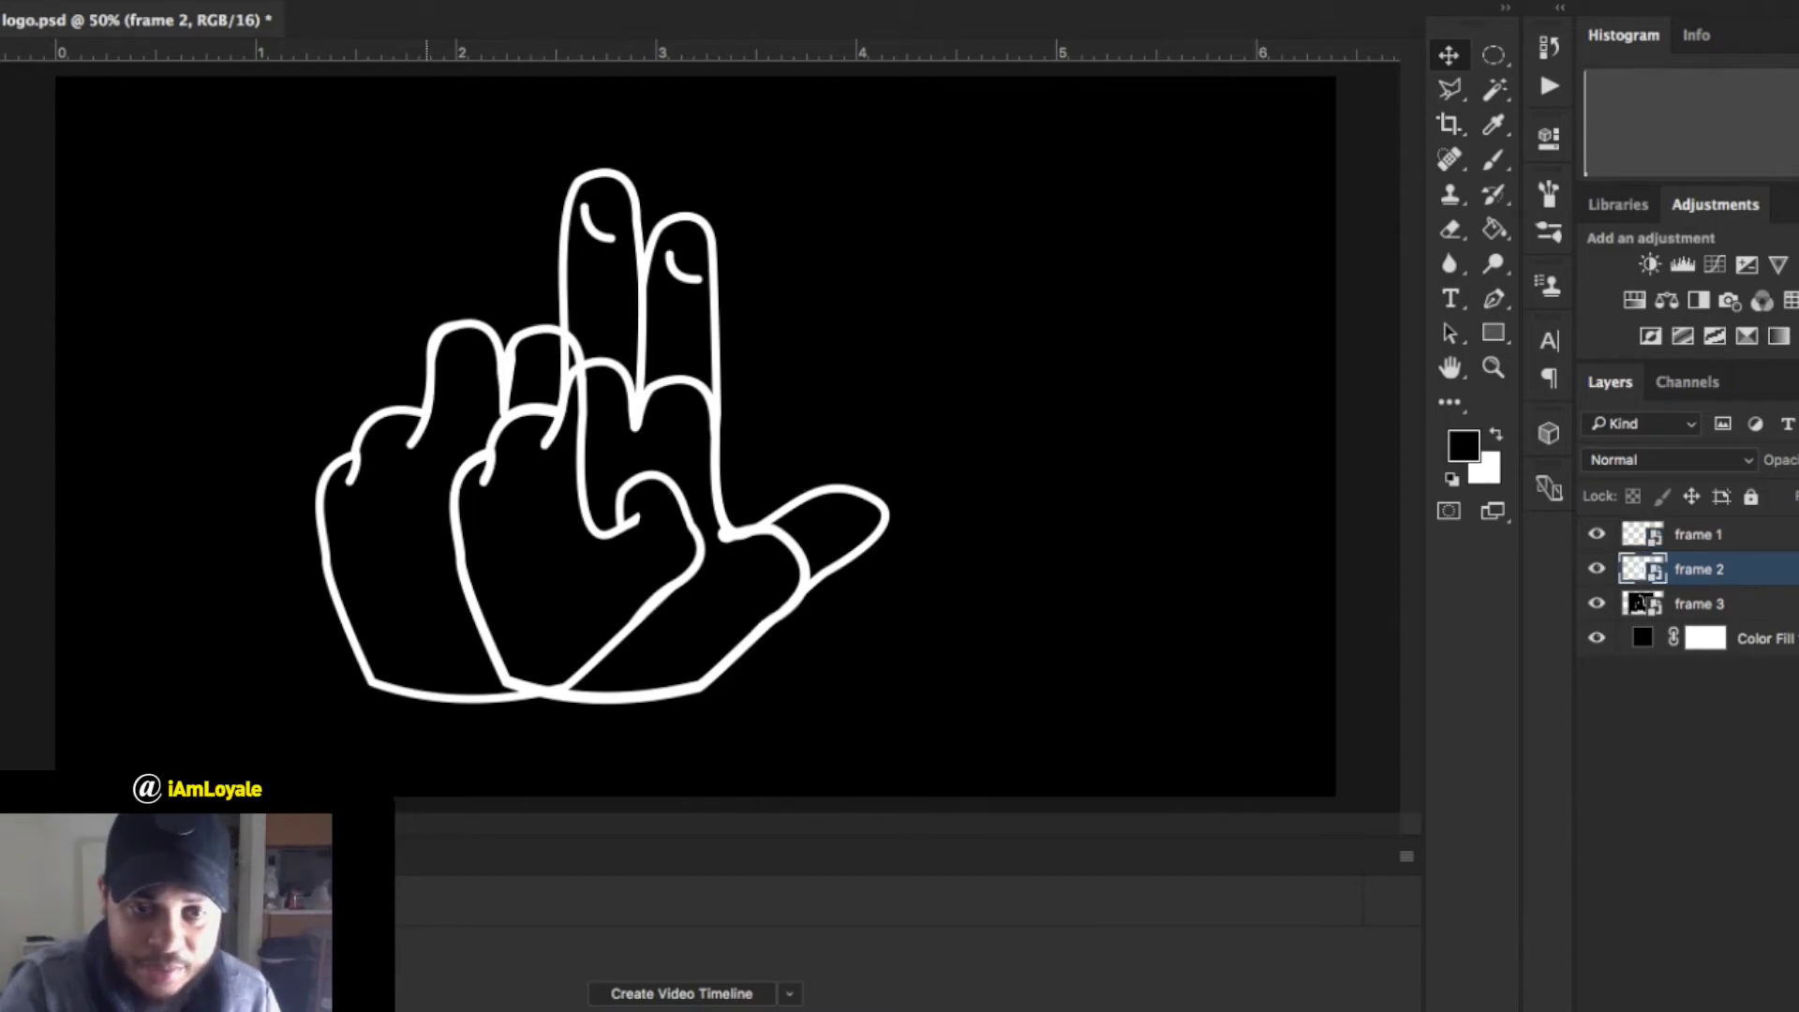
drag(427, 506, 468, 506)
drag(493, 506, 557, 515)
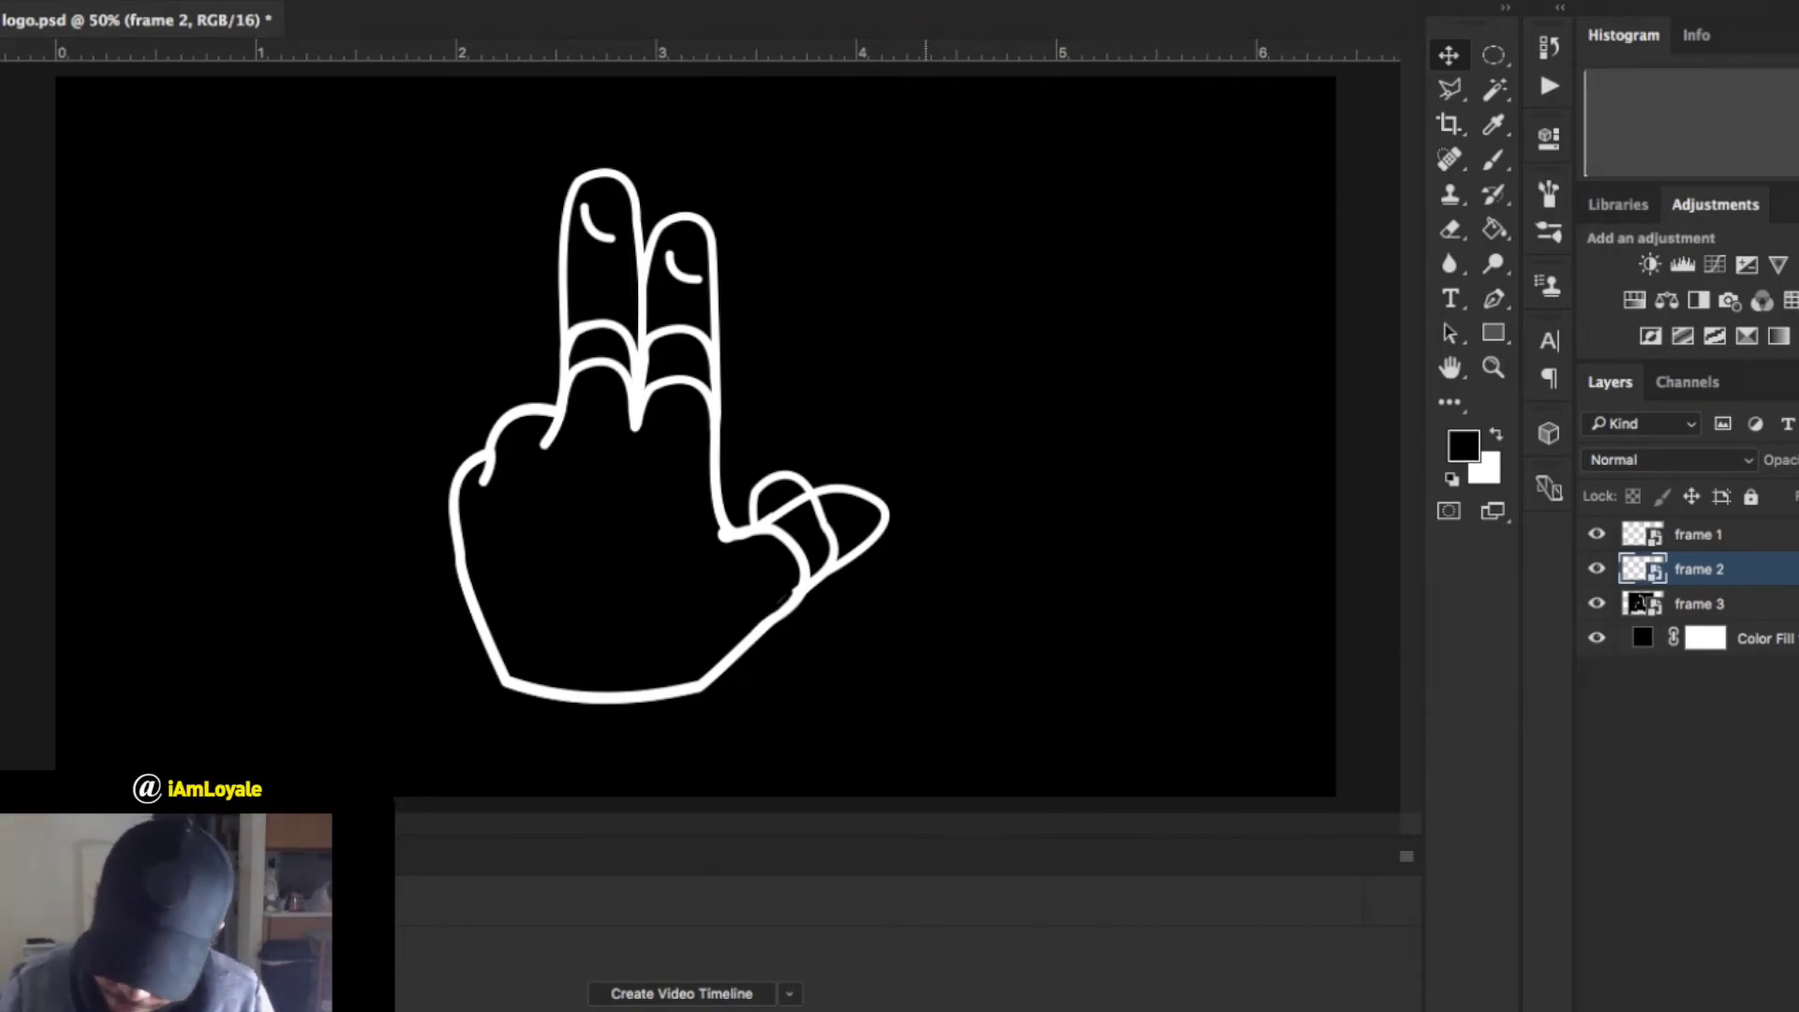
Create a video timeline, enlarge its panel to show every track, and zoom its time ruler in to single frames.
click(681, 993)
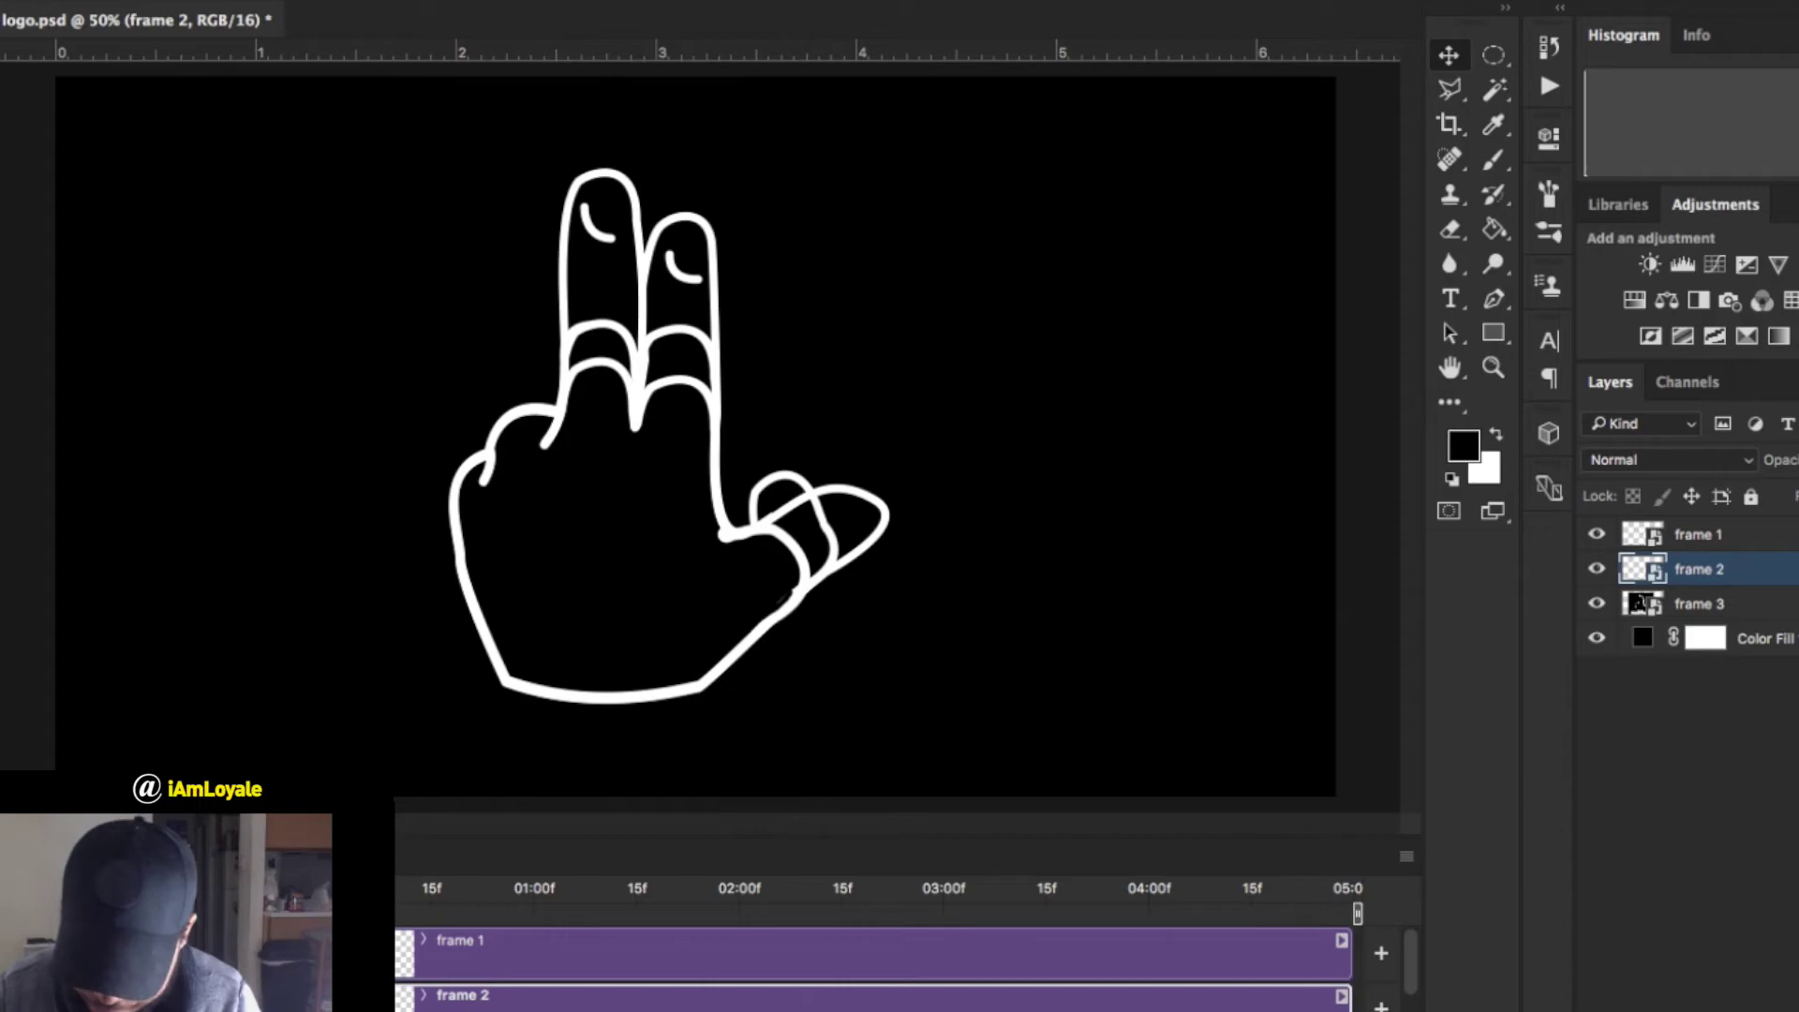
drag(681, 835, 682, 642)
drag(899, 647, 899, 608)
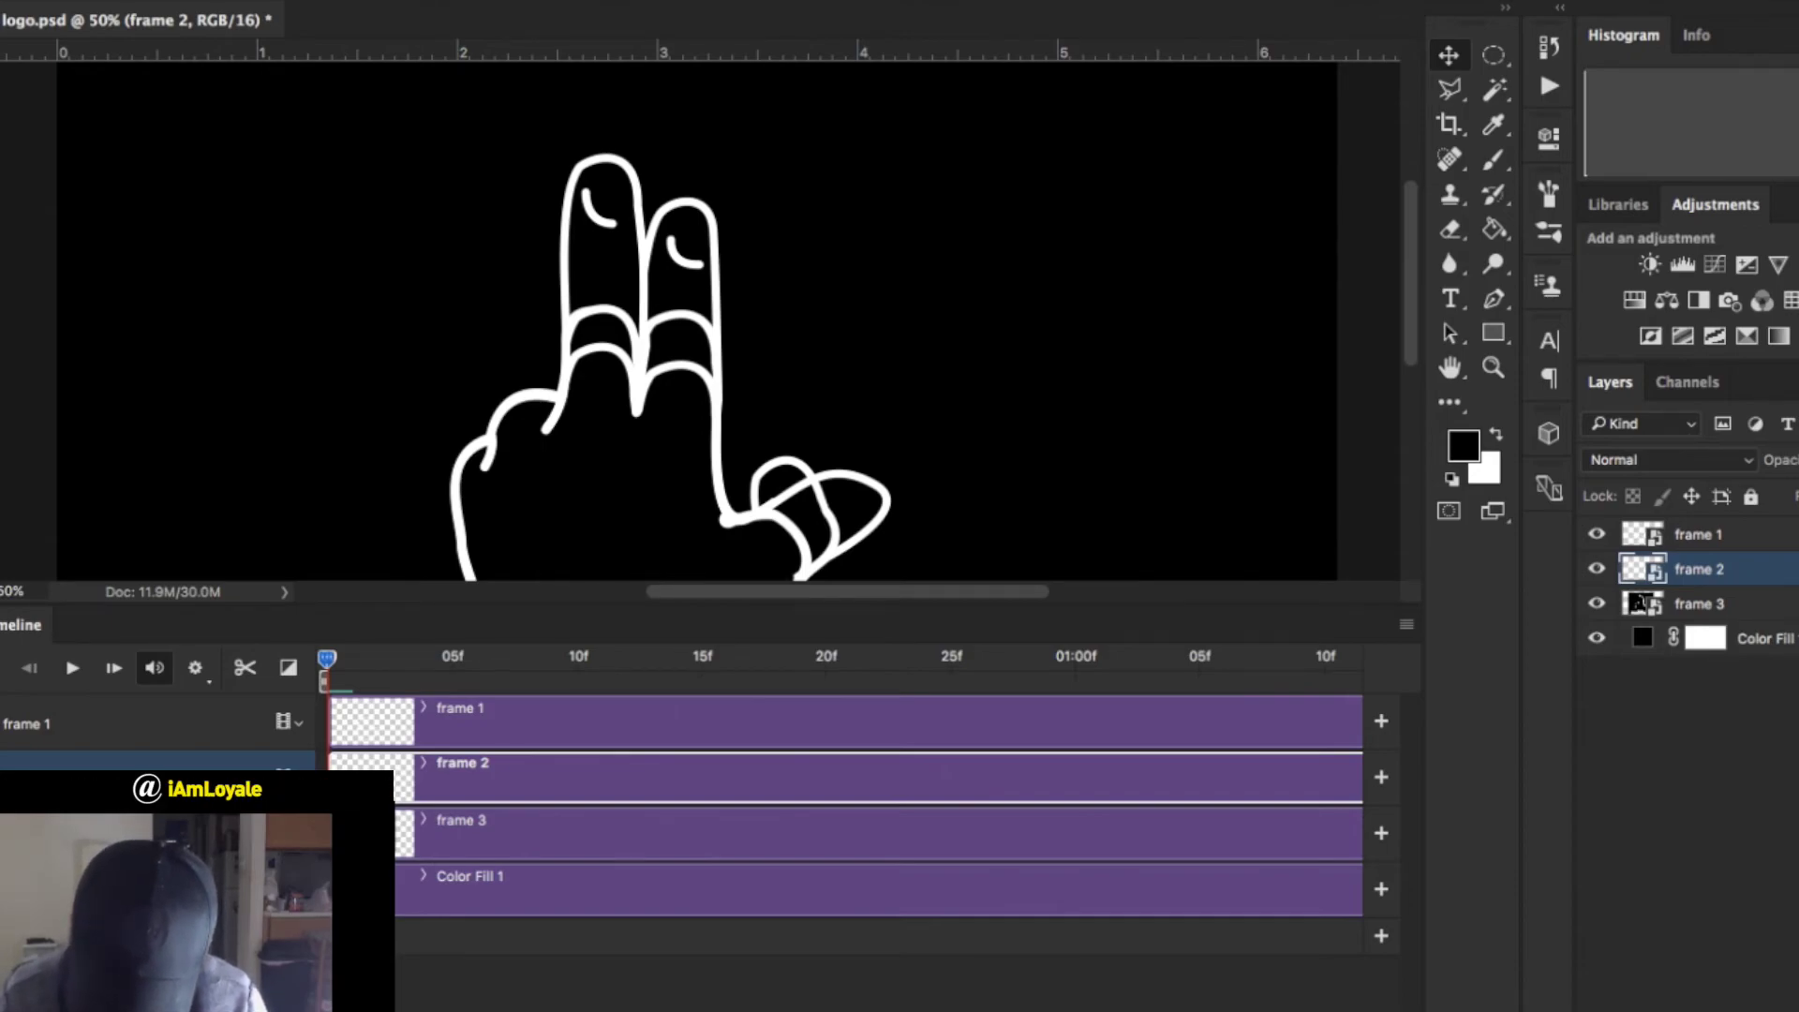
Undo the trial shift of the frame 2 clip's start and reorder the layers as frame 3, frame 2, frame 1 from the top down.
drag(330, 776, 355, 776)
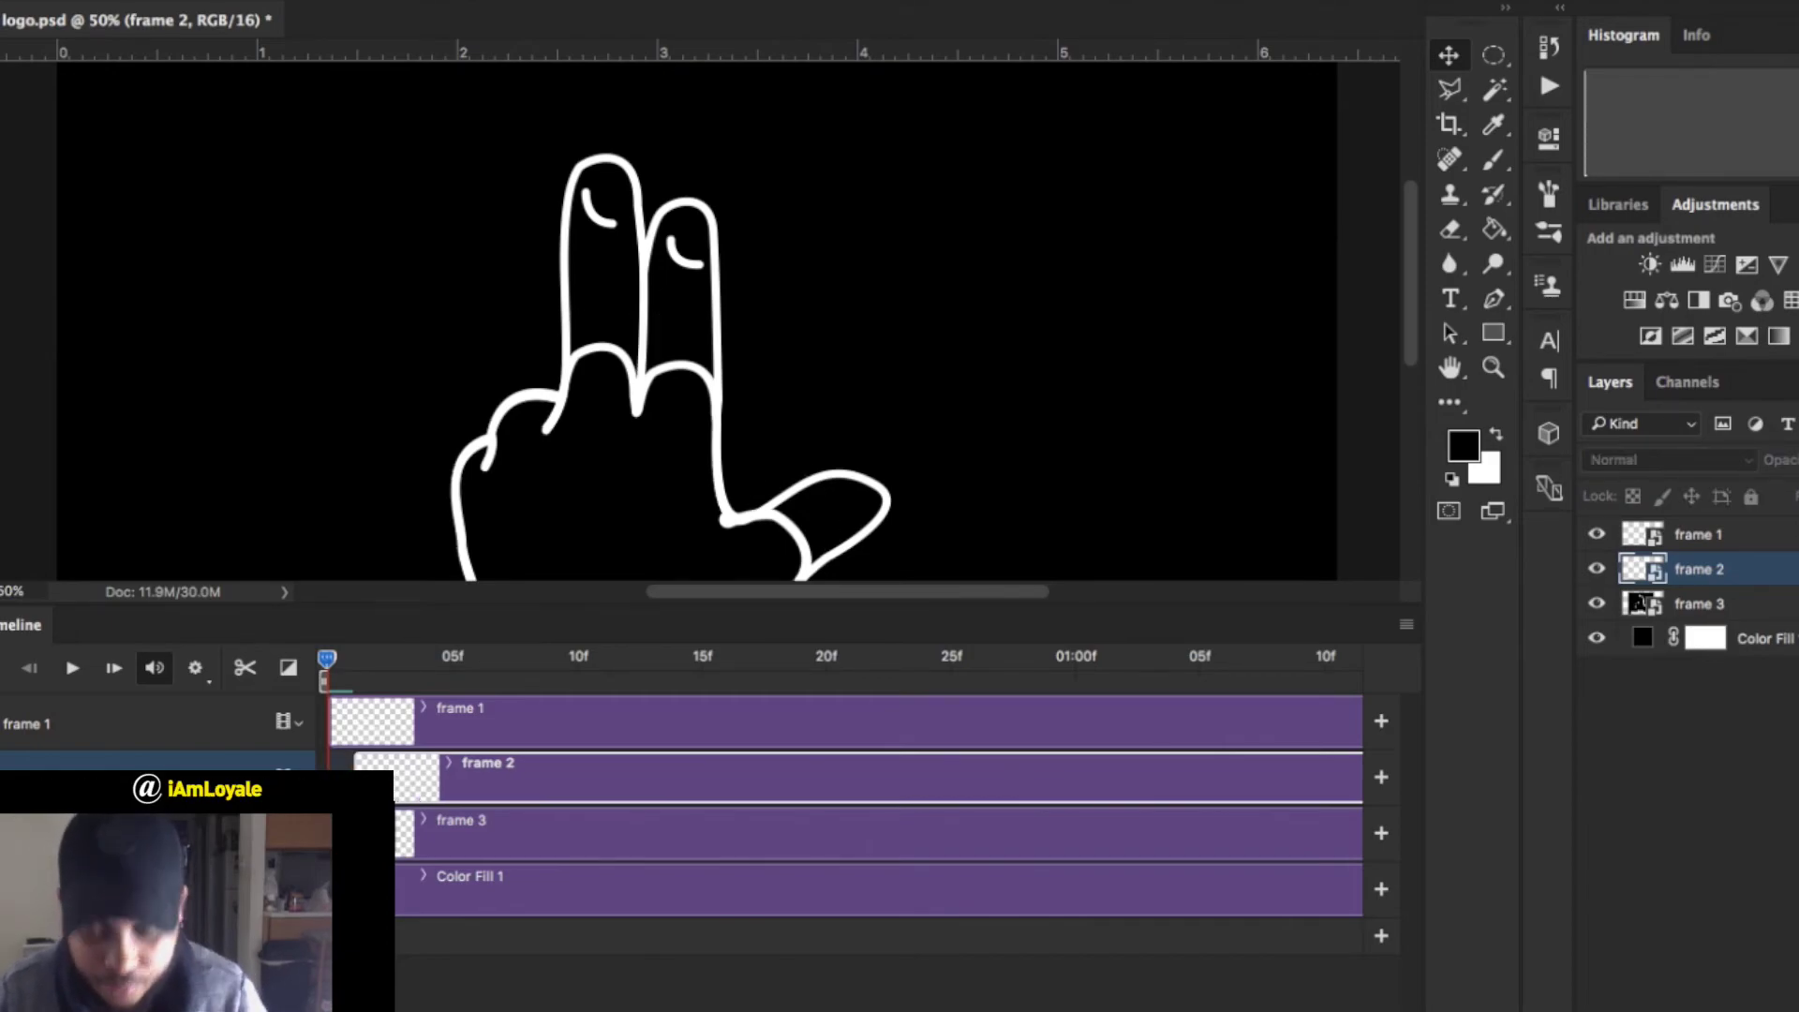
key(super+z)
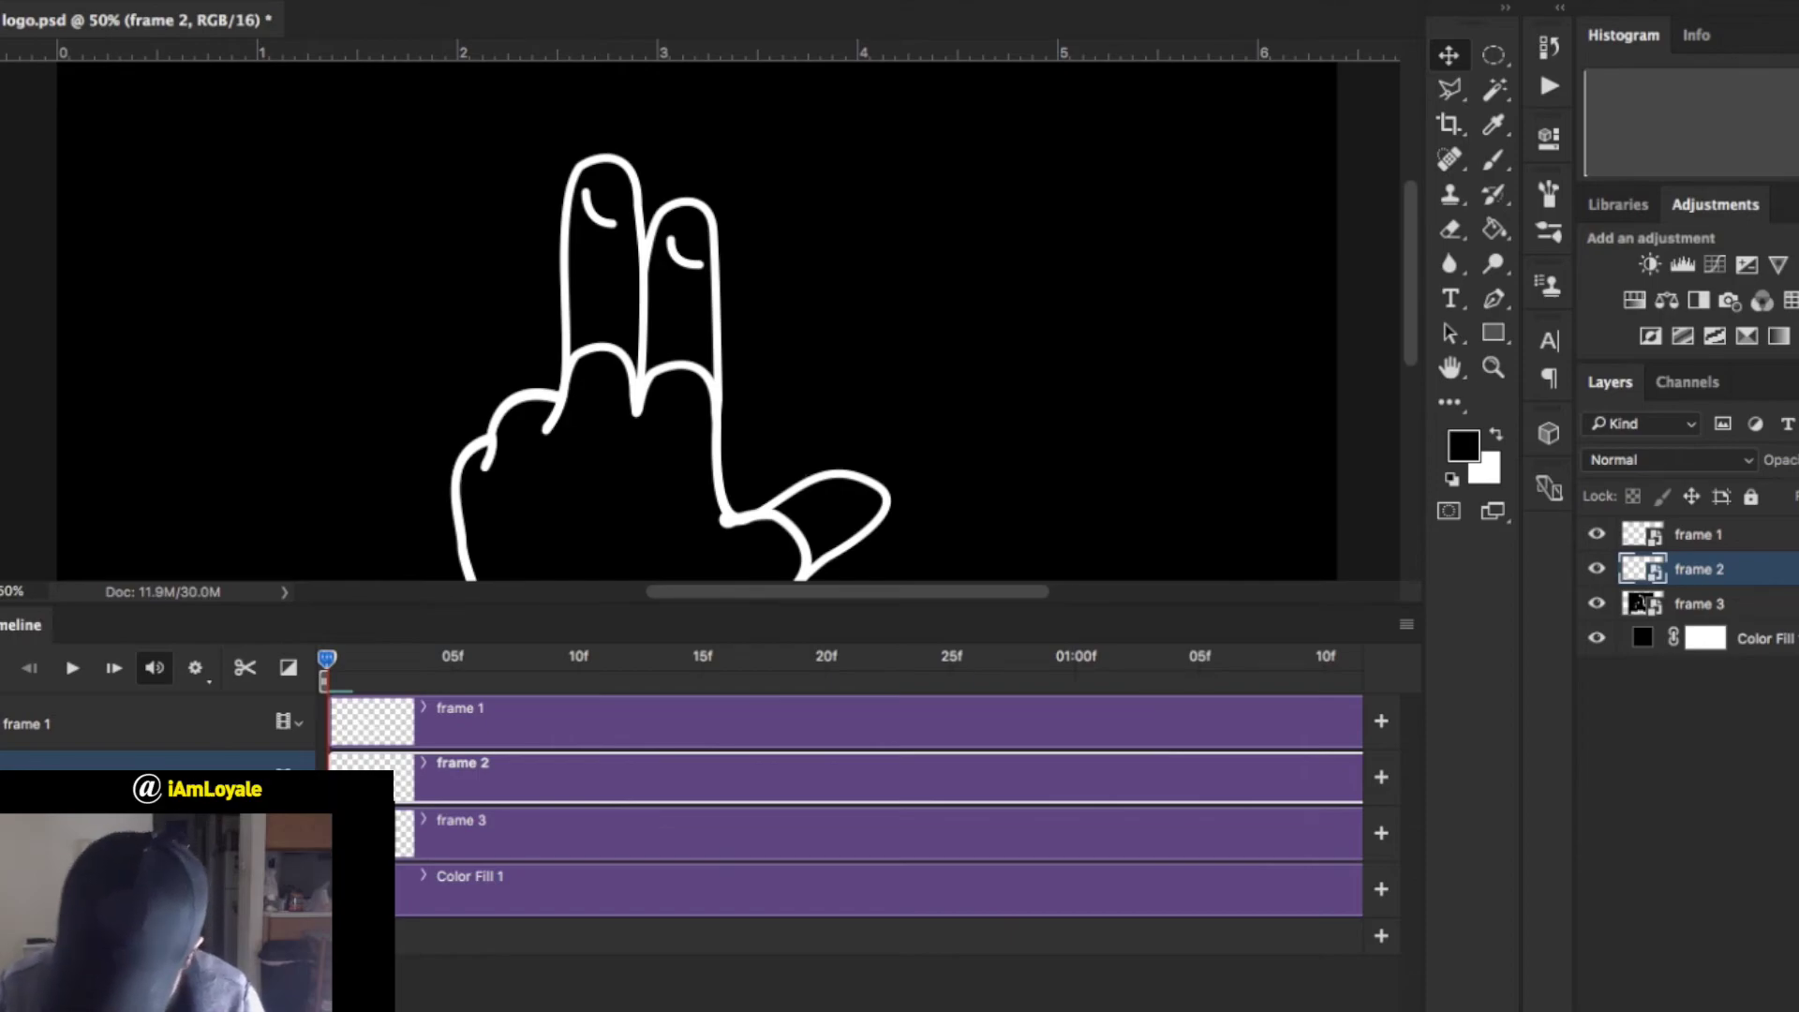
drag(1699, 534, 1641, 525)
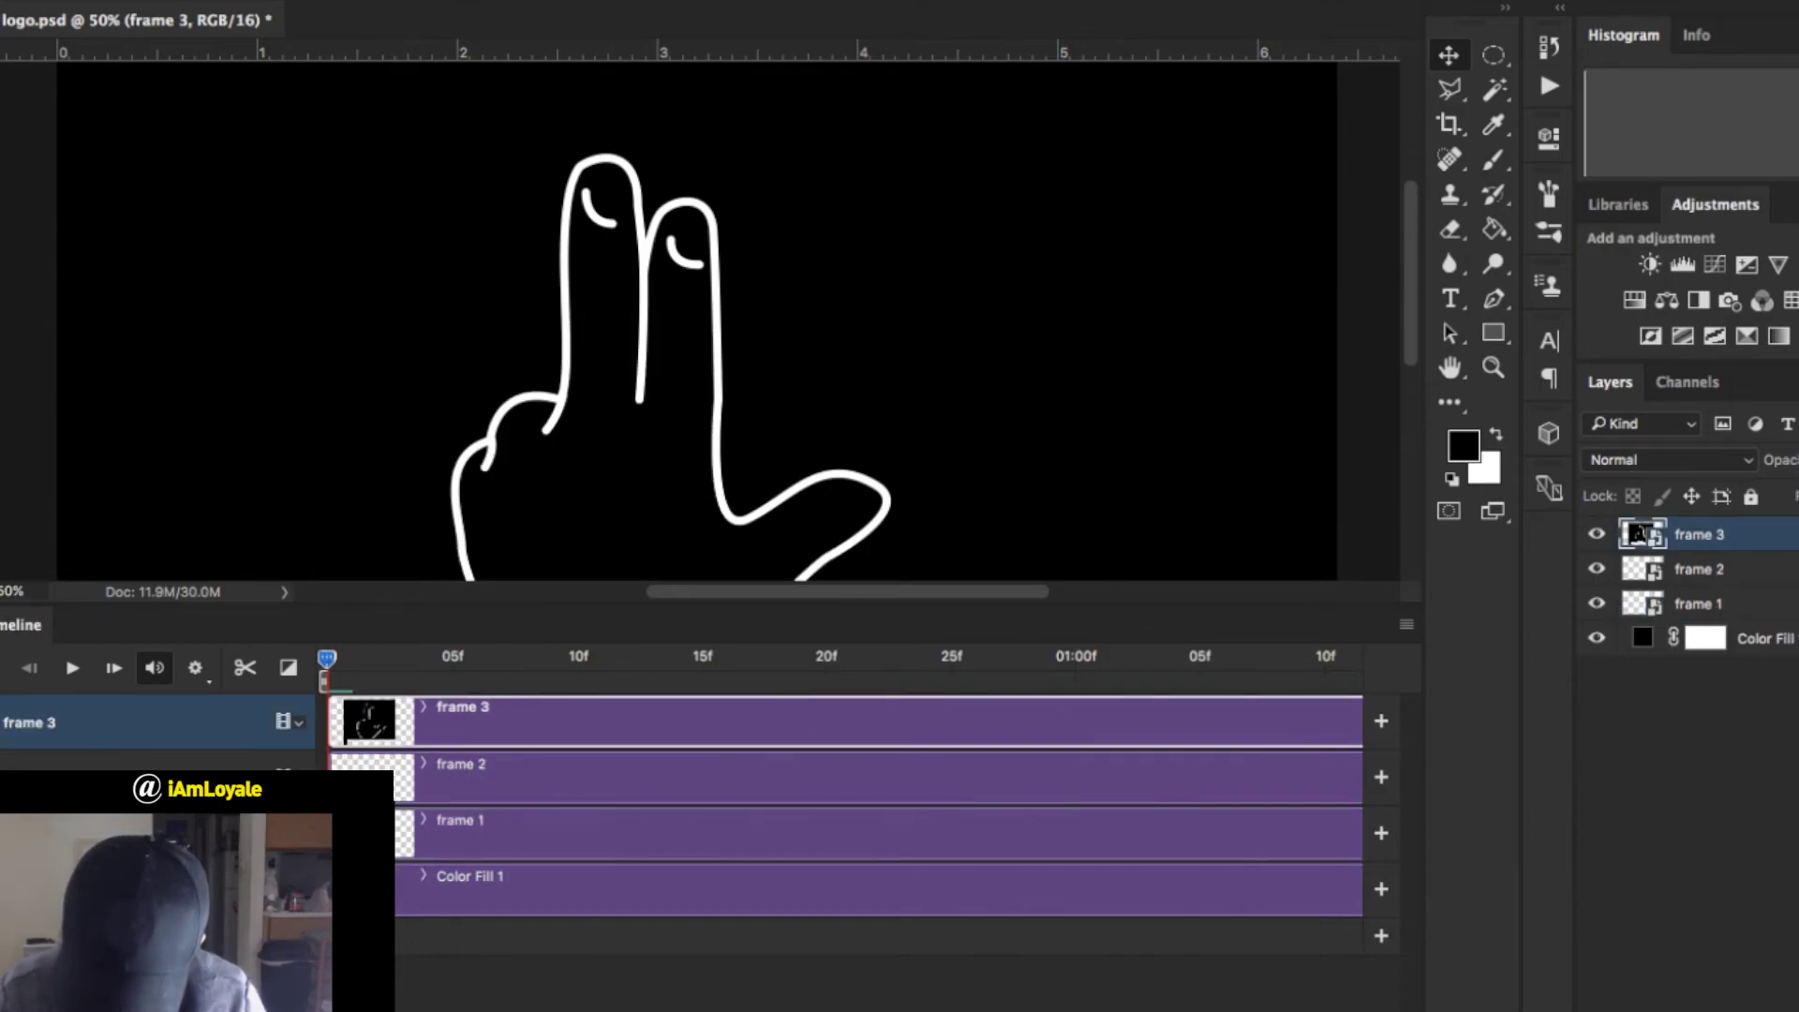
Set the frame 3 clip to start at 20f and the frame 2 clip to start at 10f on the timeline.
click(1641, 568)
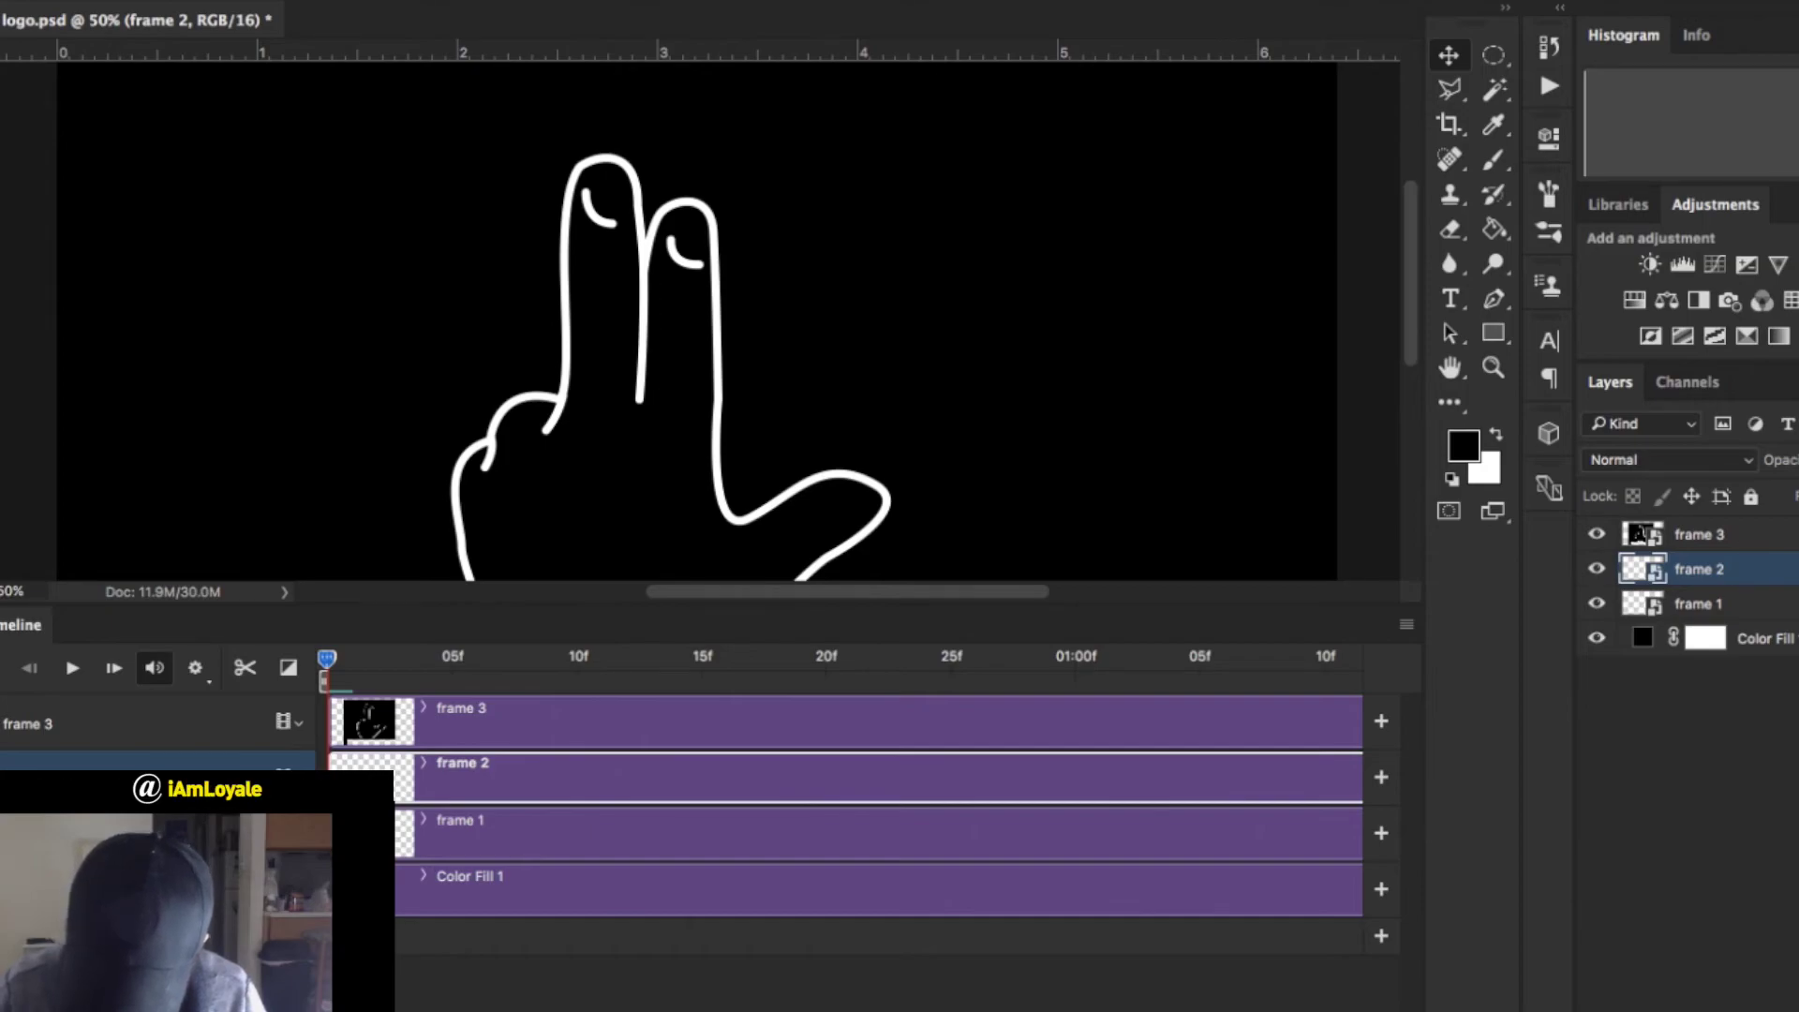
drag(468, 721, 873, 722)
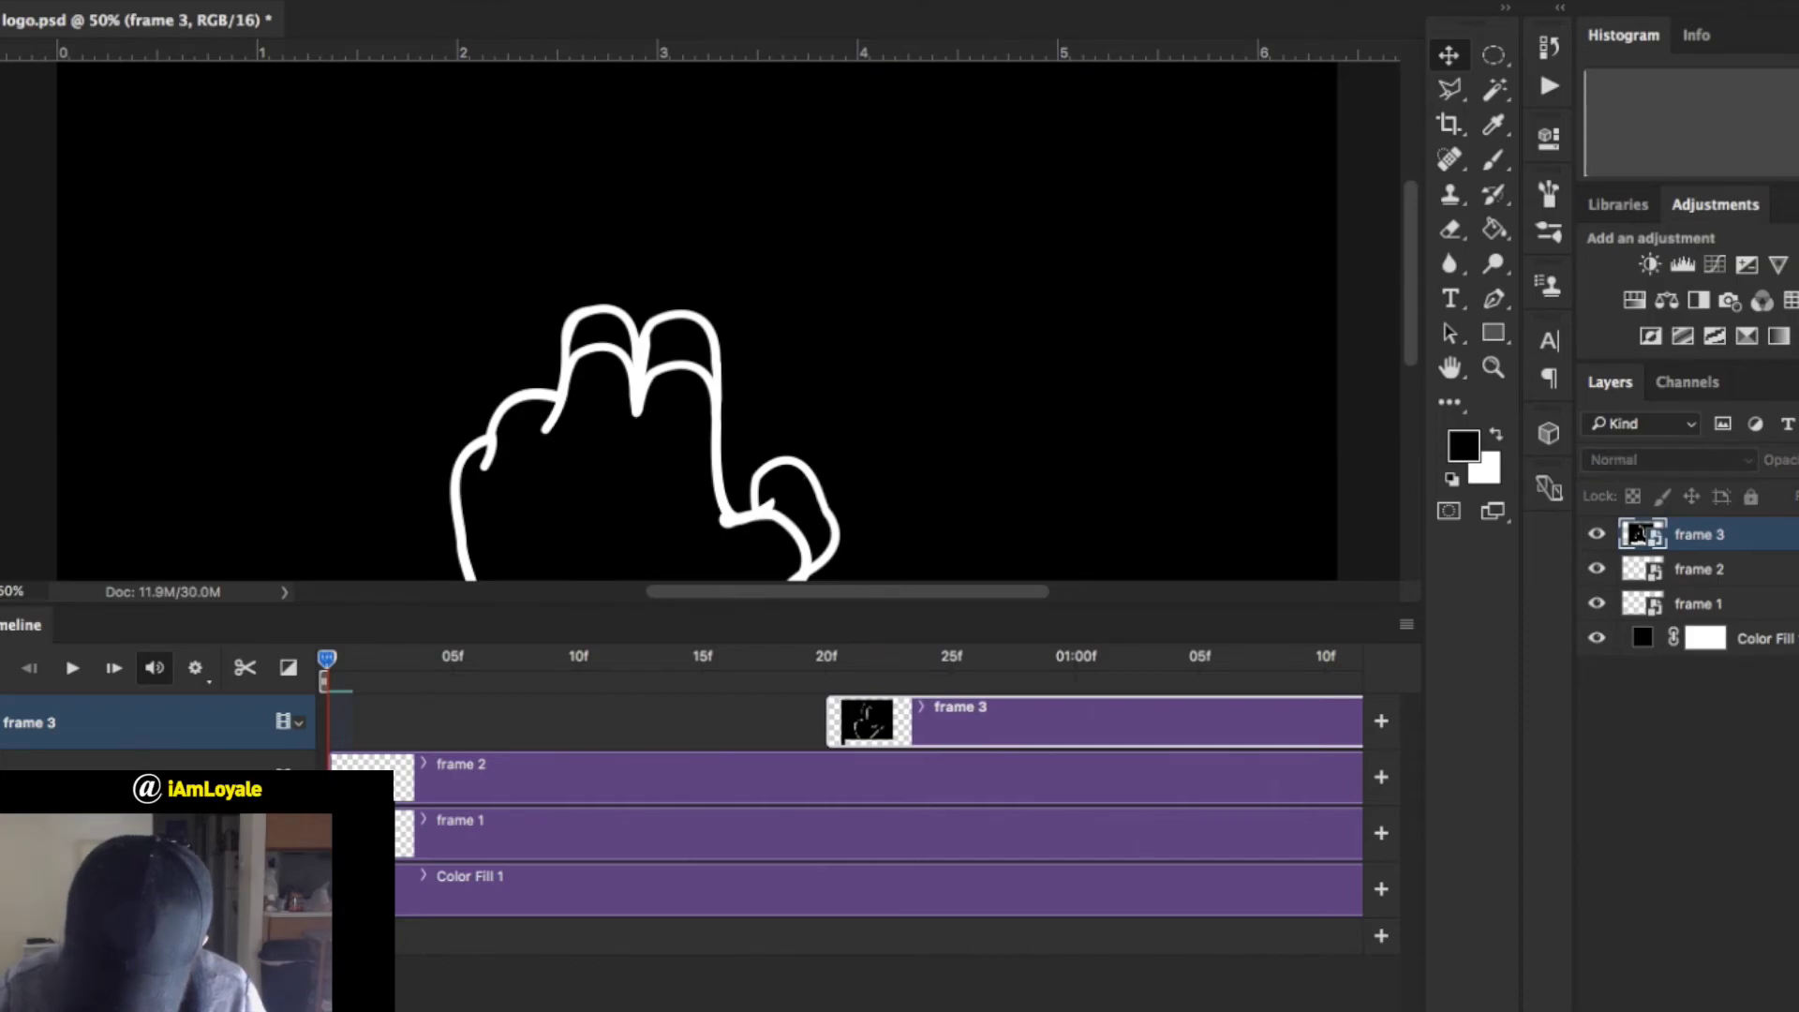
click(1699, 569)
drag(333, 777, 531, 777)
drag(762, 777, 812, 778)
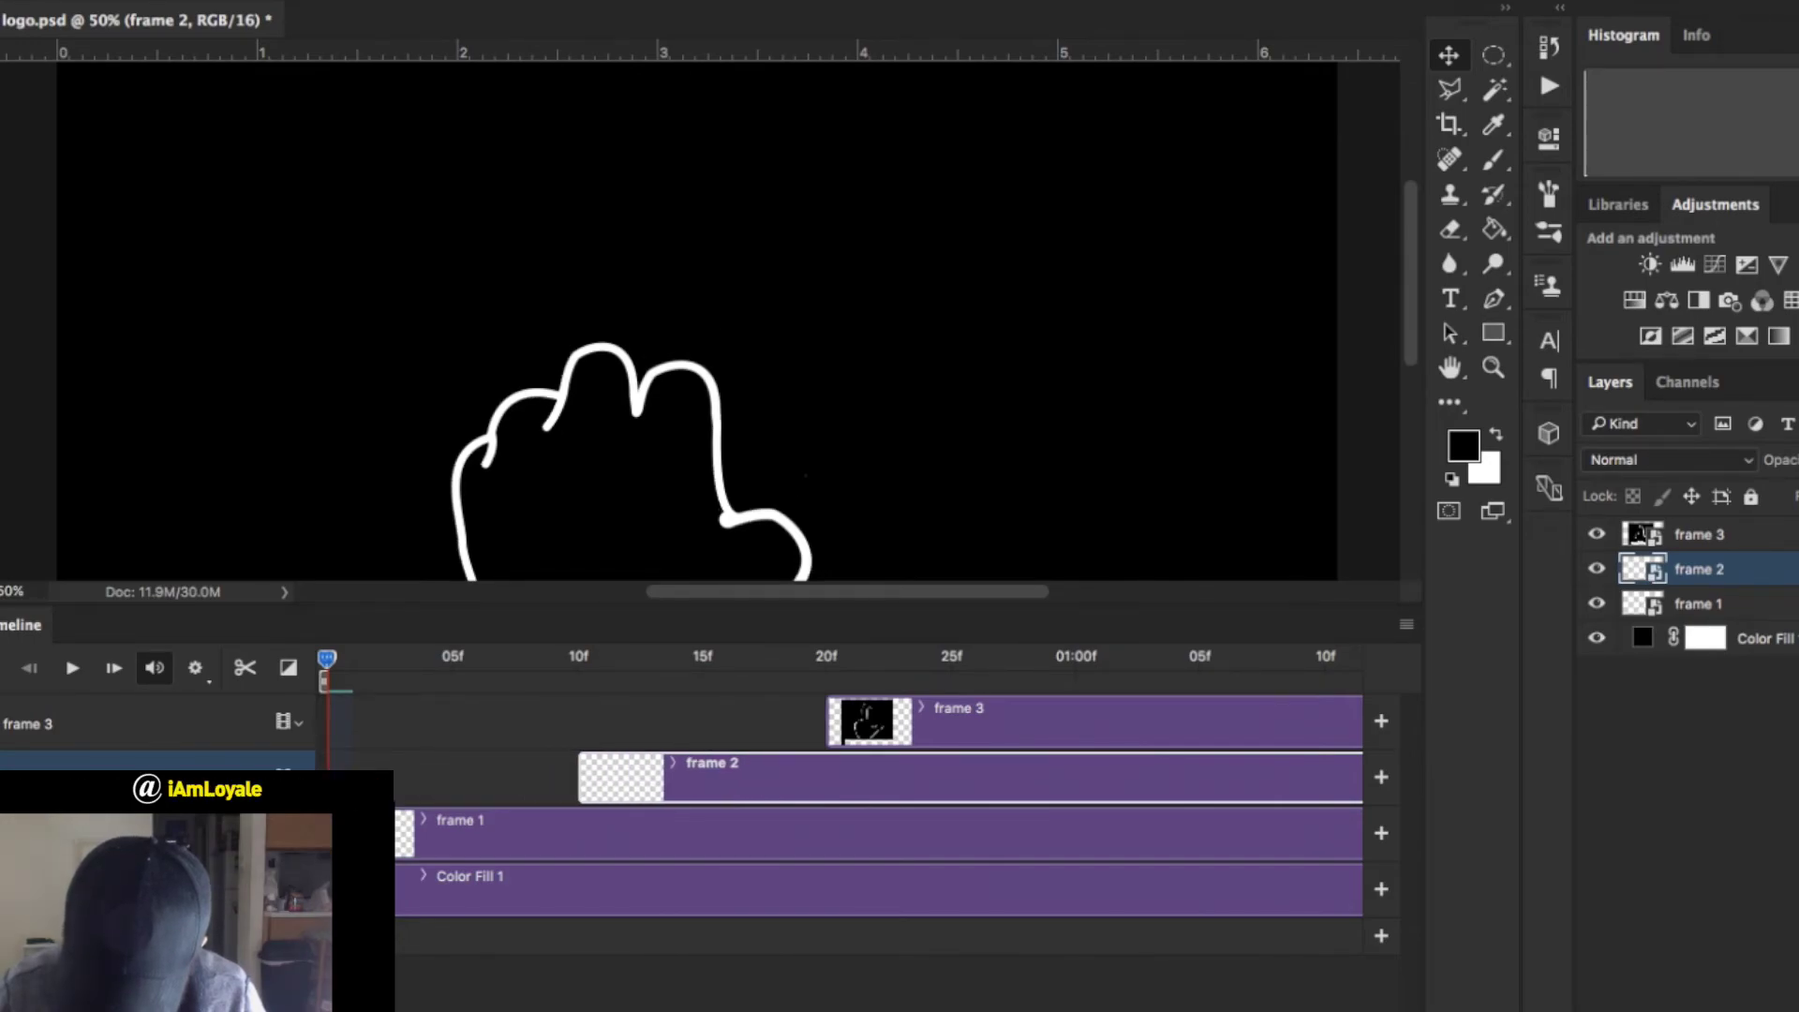
Split the frame 1 clip at 10f and delete the part after the cut.
click(578, 656)
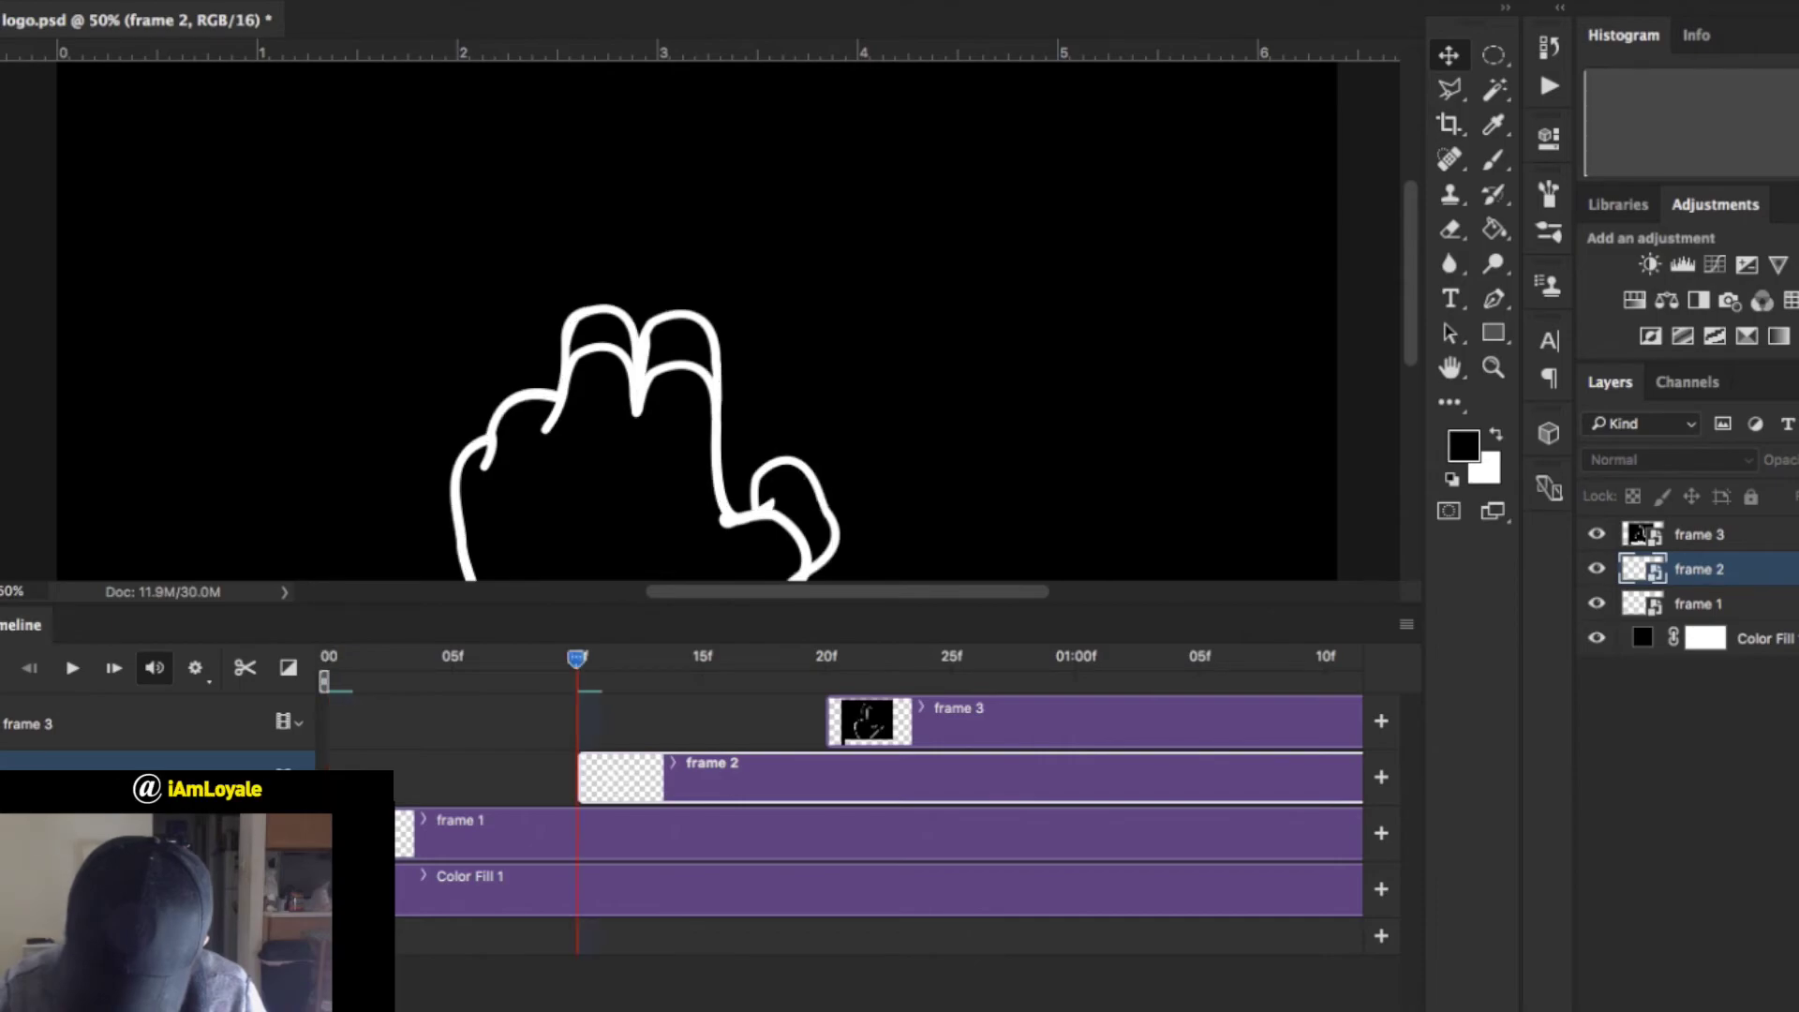
click(1697, 603)
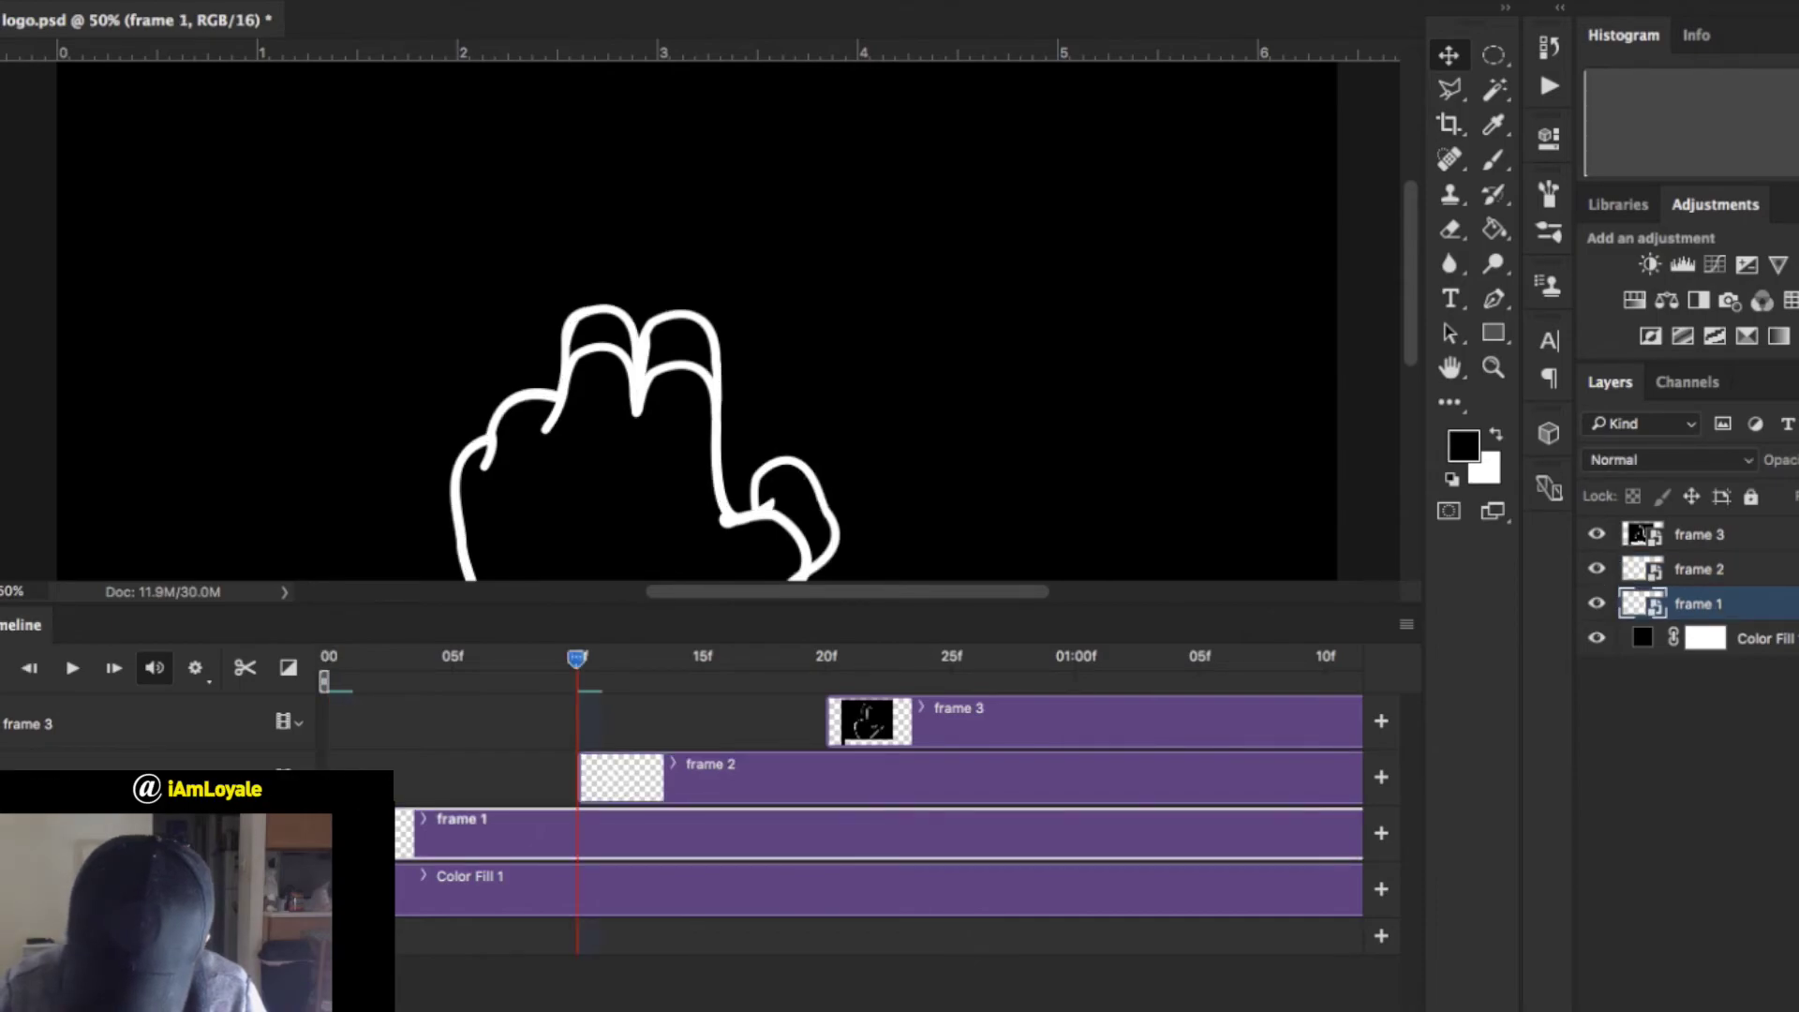
click(244, 667)
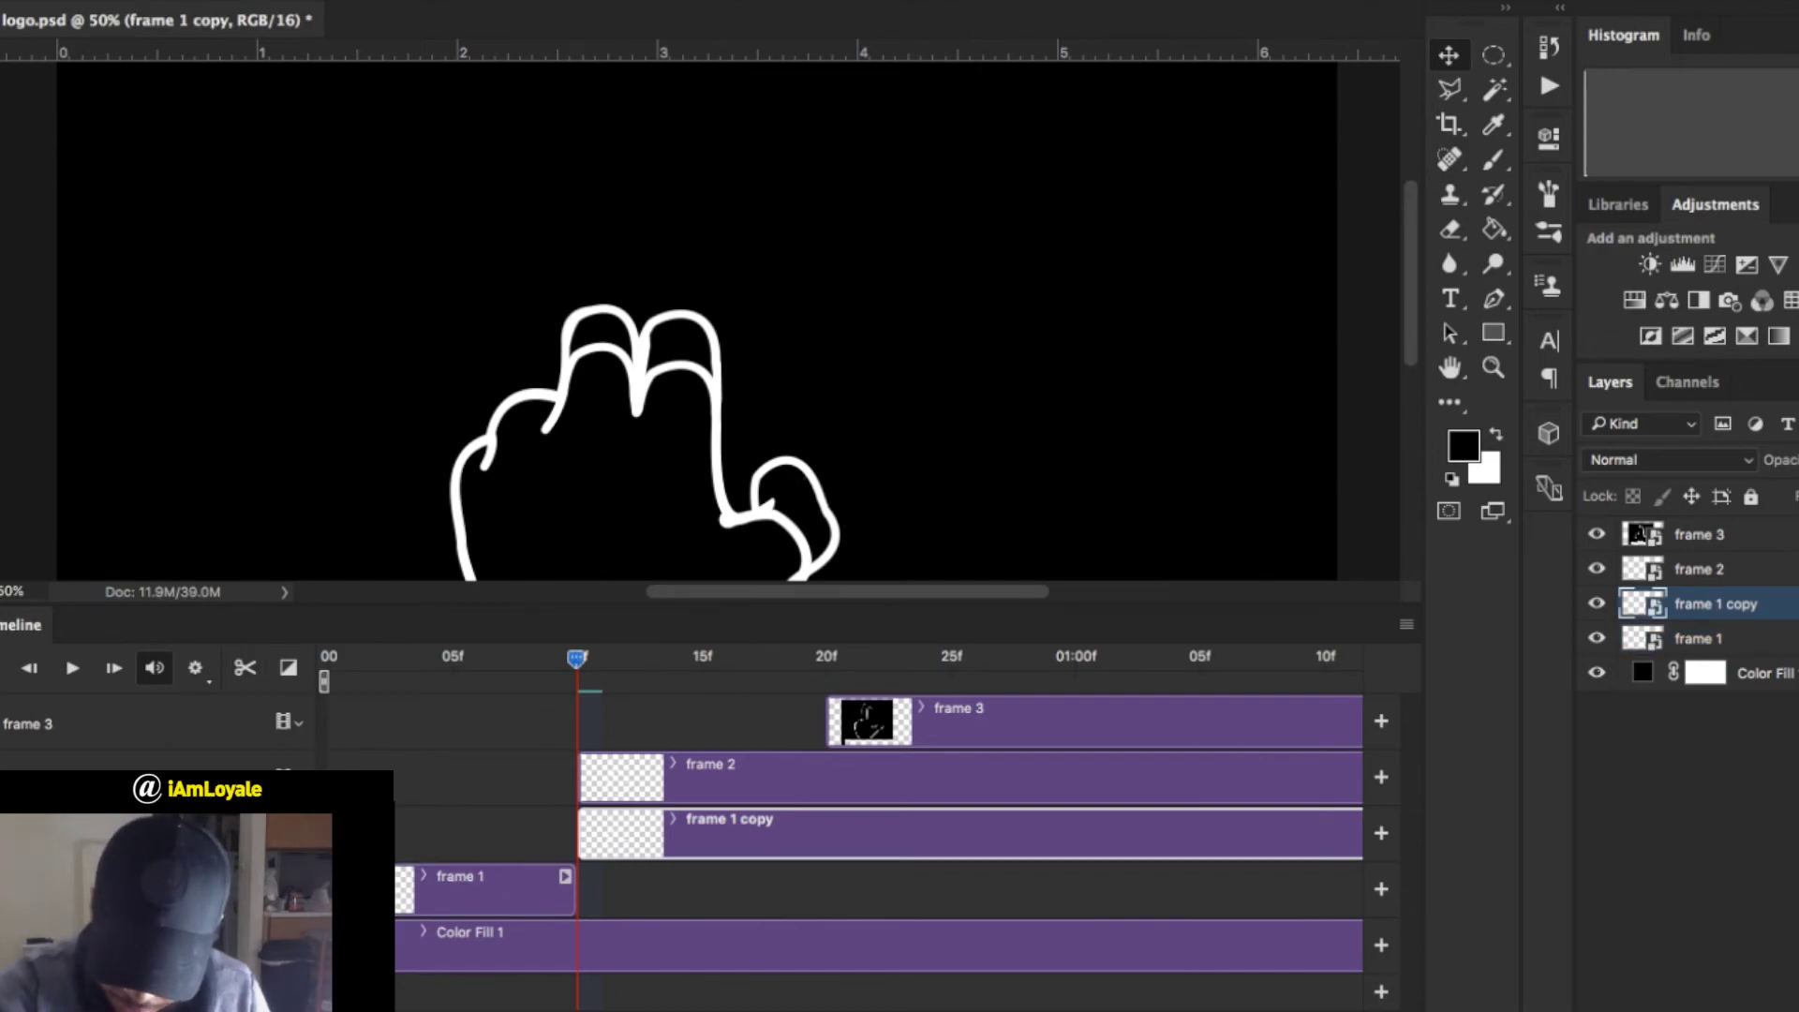
key(Delete)
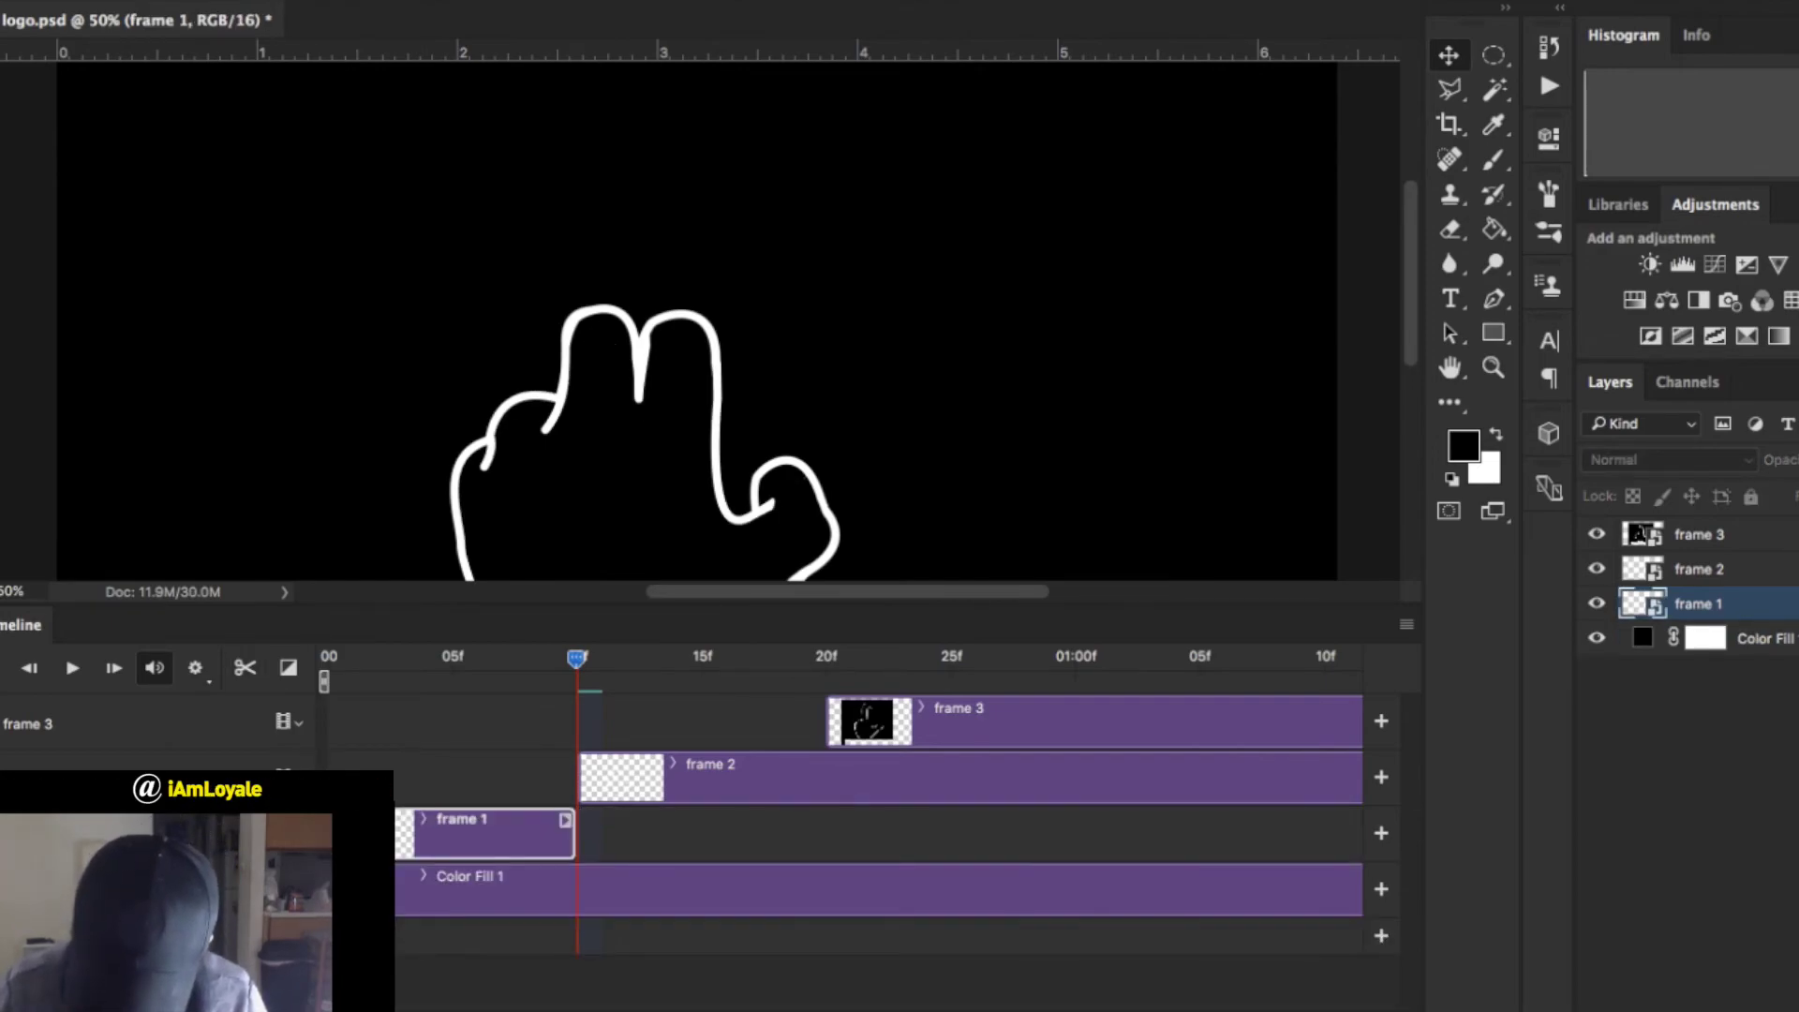
Split the frame 2 clip at 20f and delete the part after the cut.
key(shift+Right)
click(1698, 568)
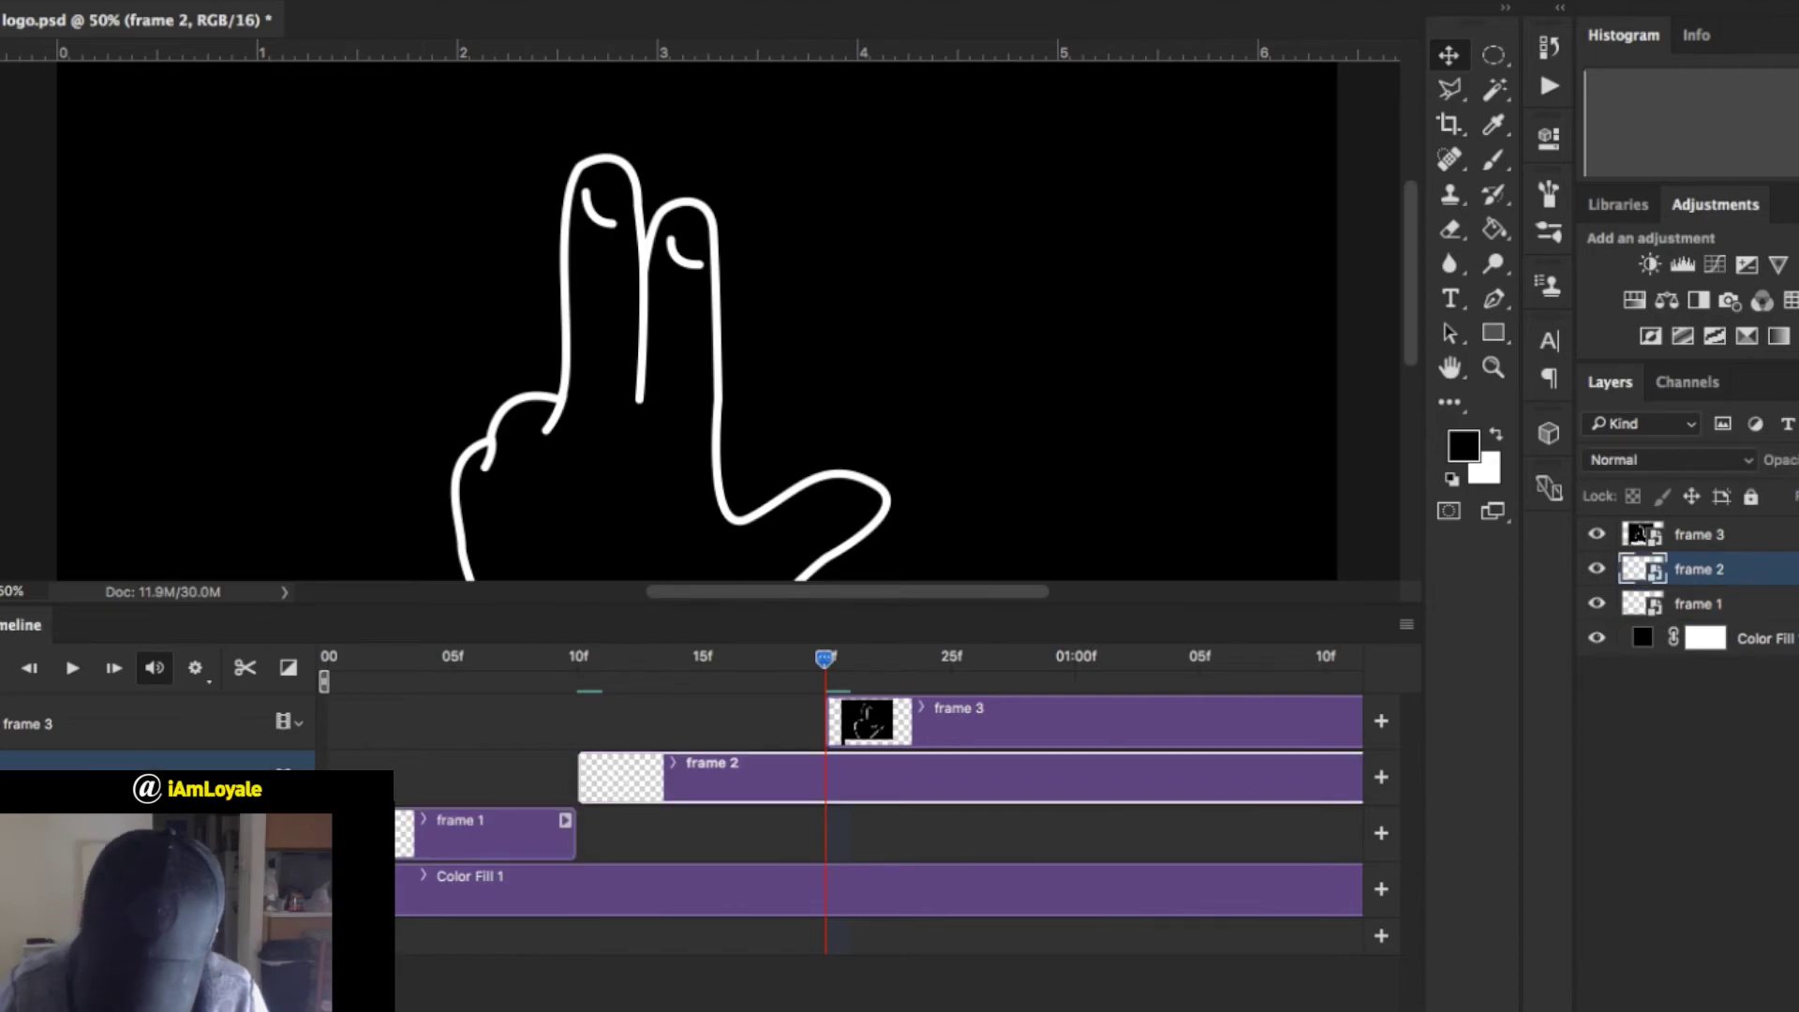
click(245, 667)
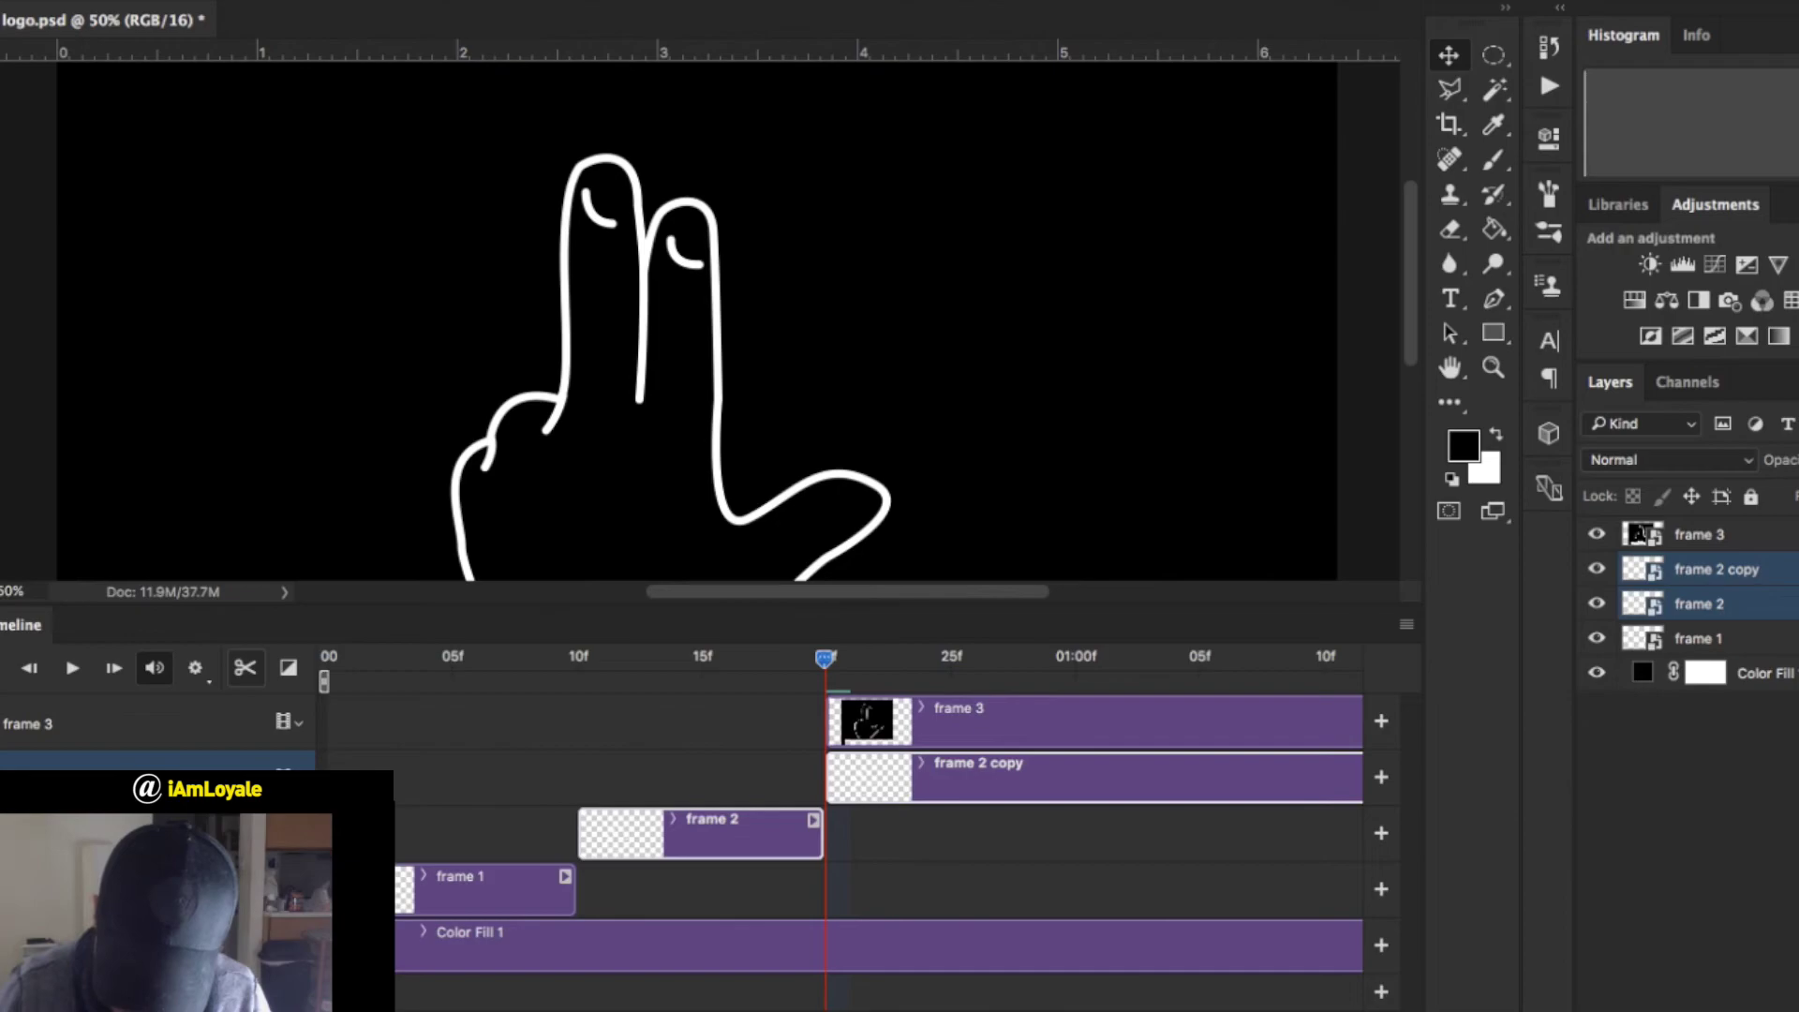
click(1716, 568)
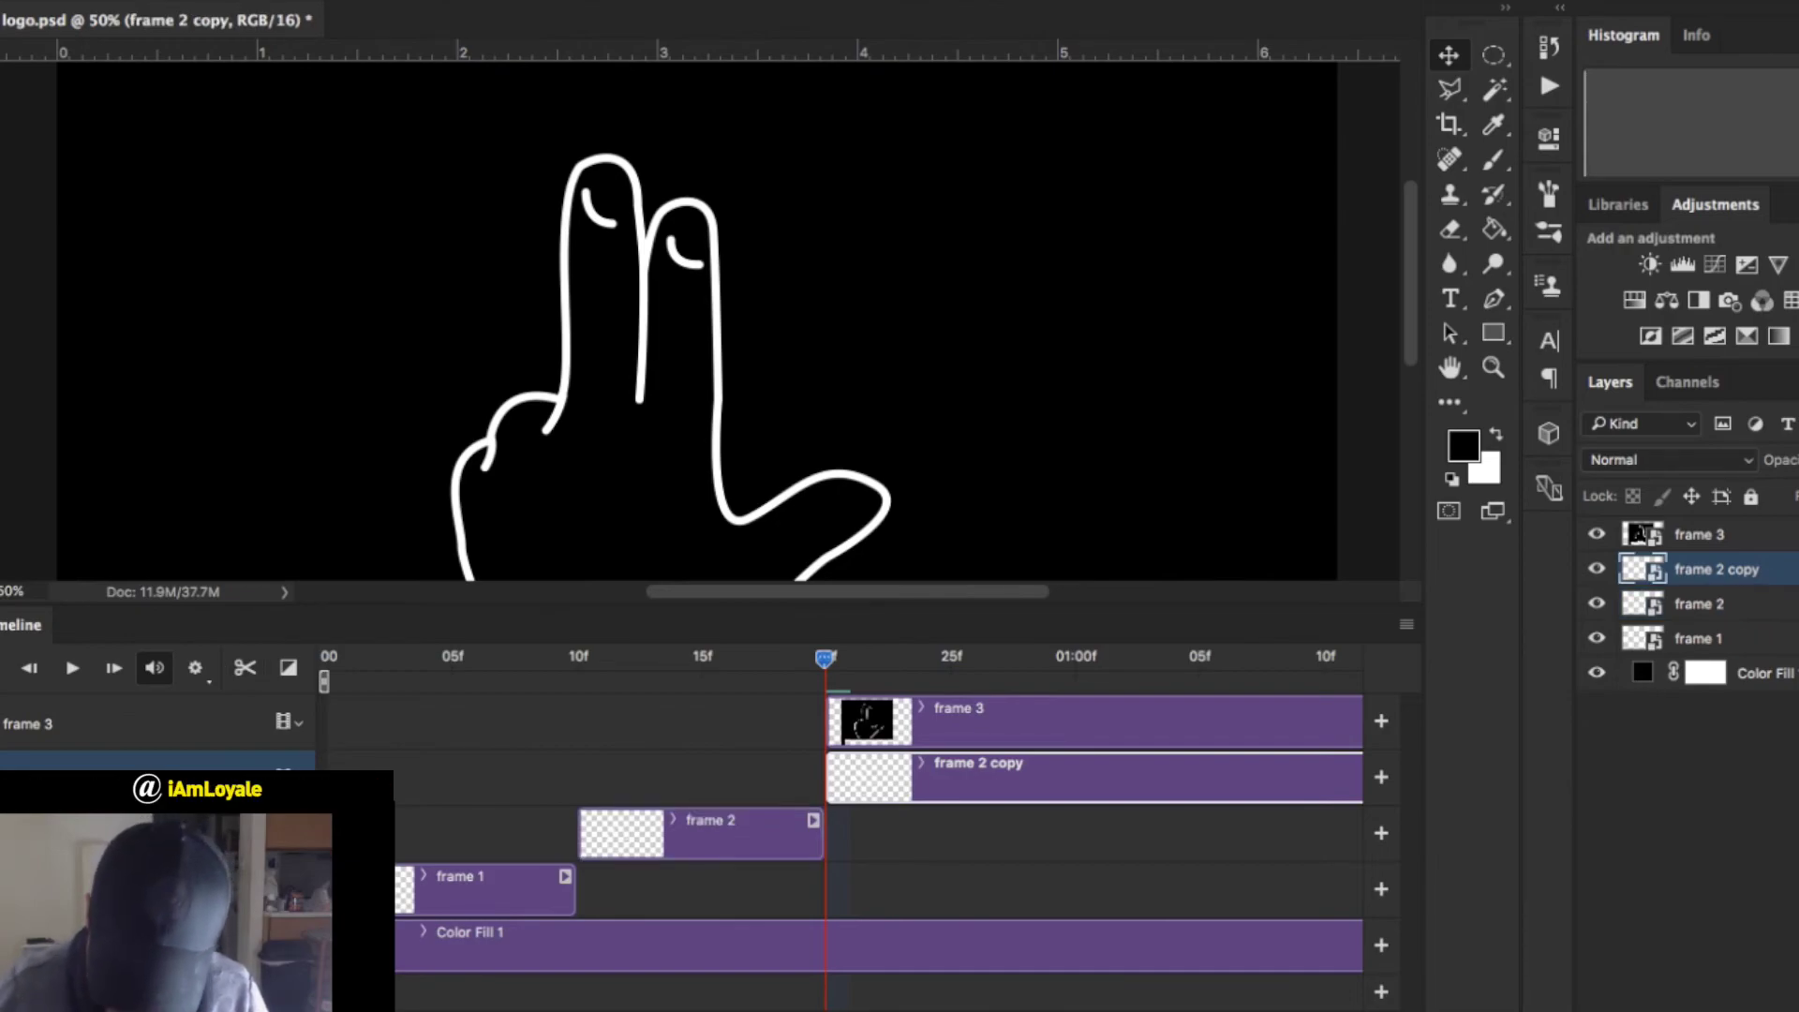
key(BackSpace)
Split the frame 3 clip at 01:00f and delete the part after the cut.
click(1643, 531)
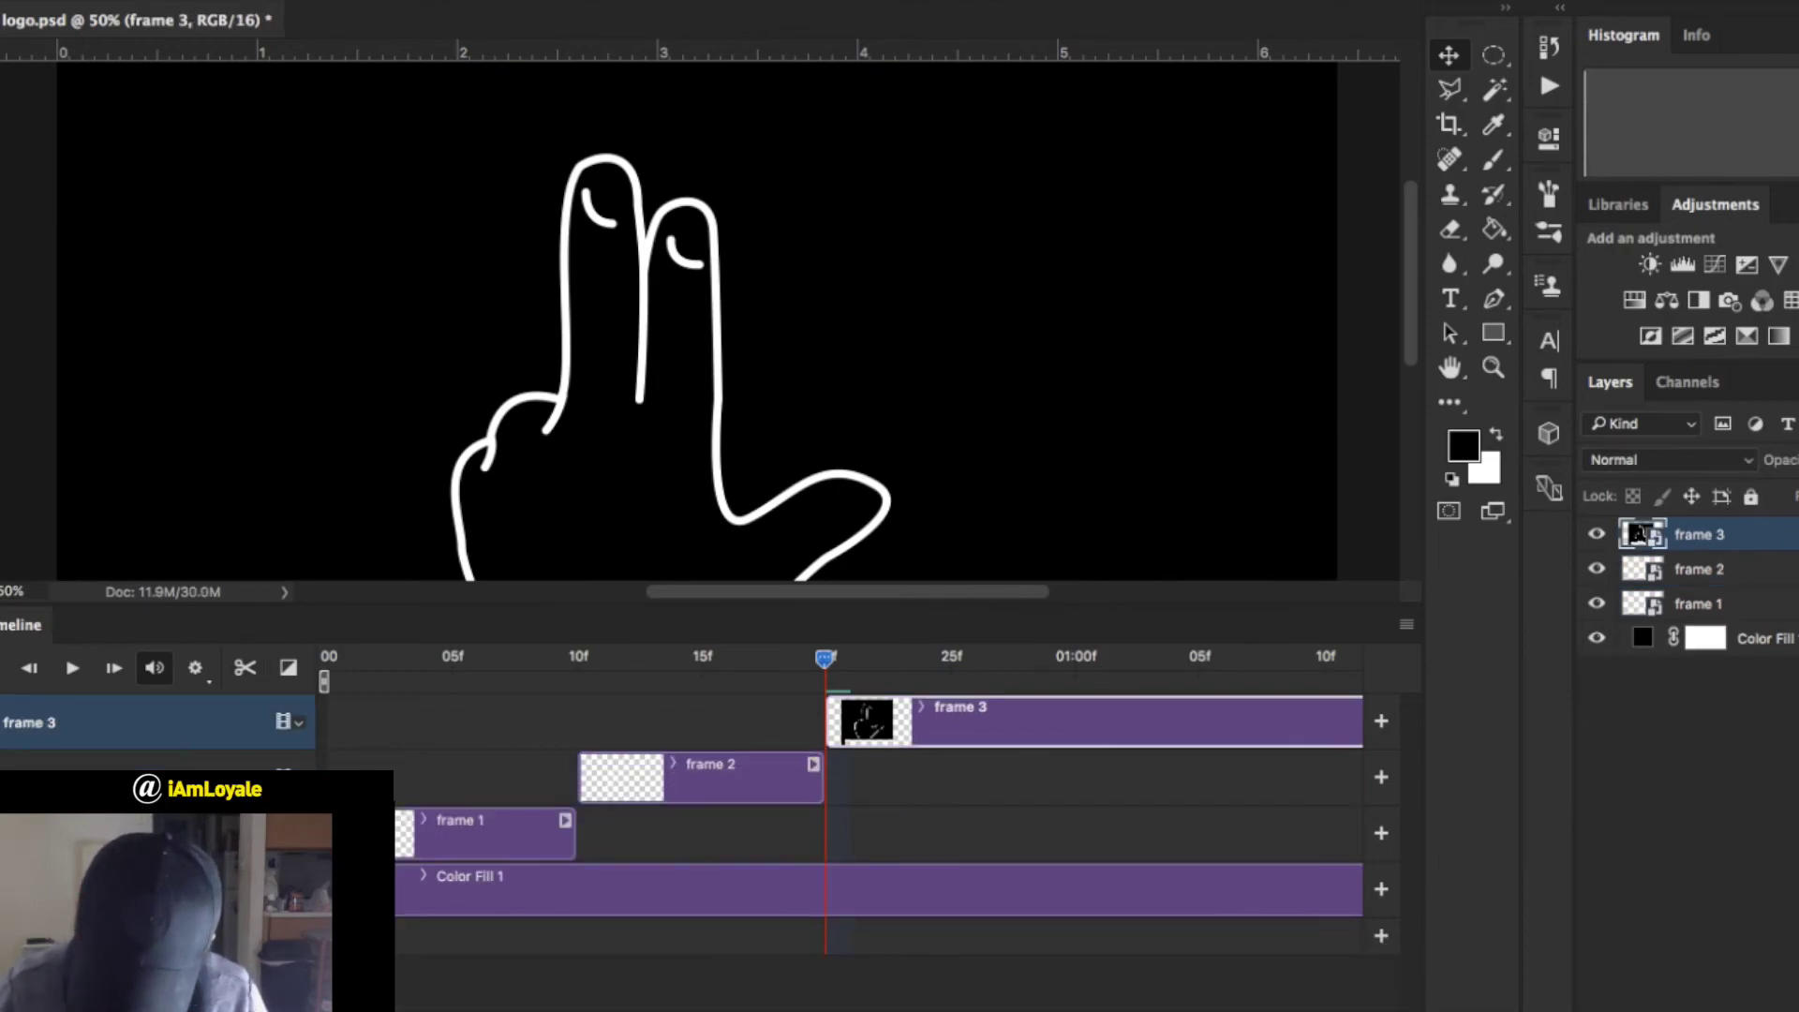
key(shift+Right)
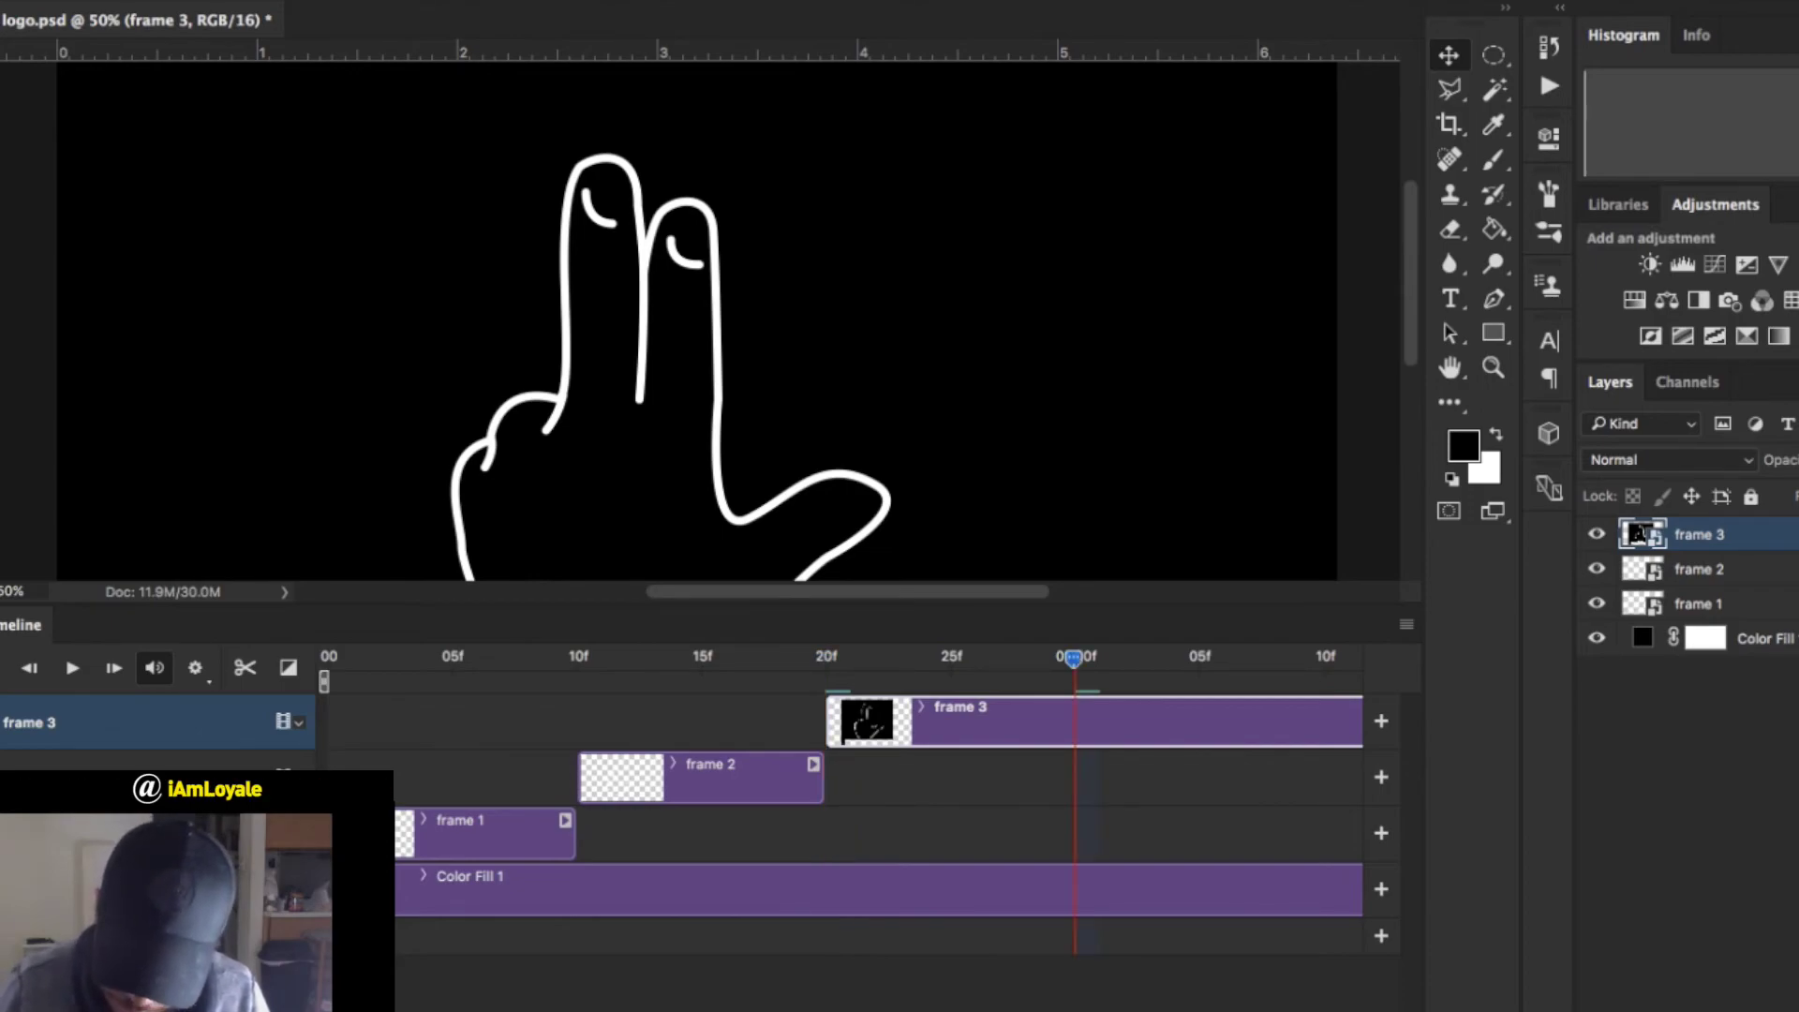
click(245, 667)
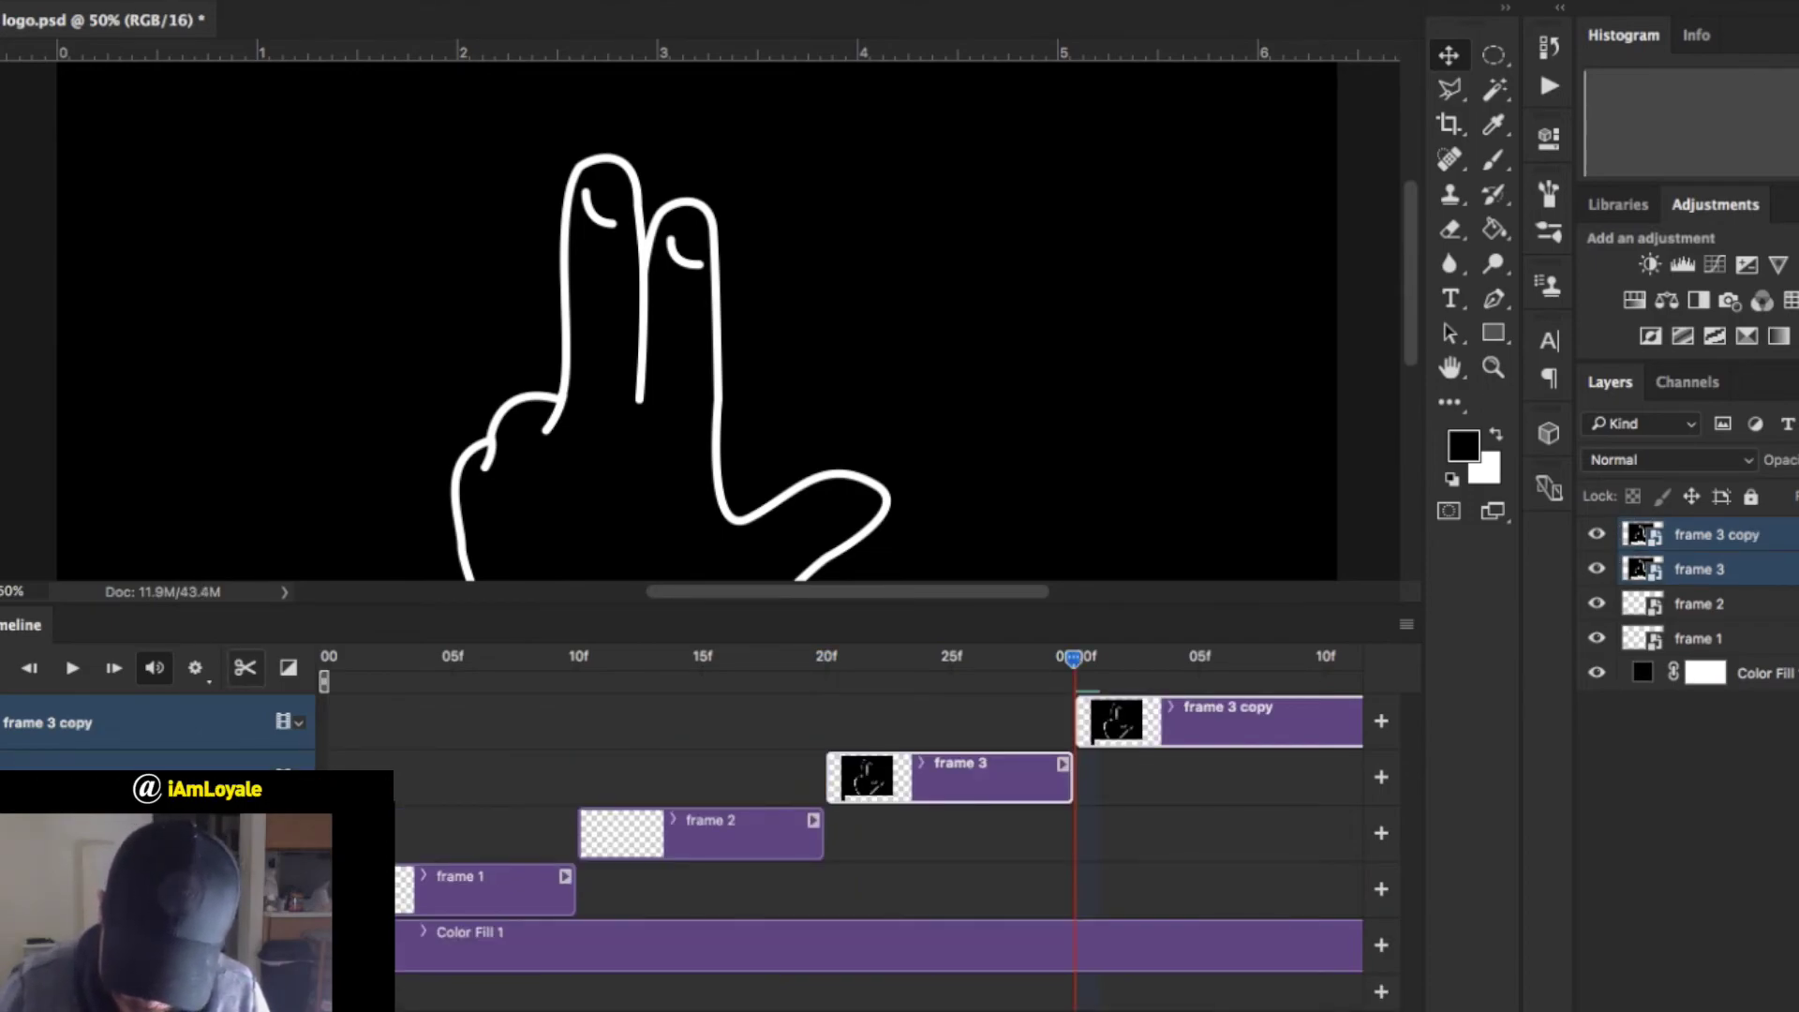
key(Delete)
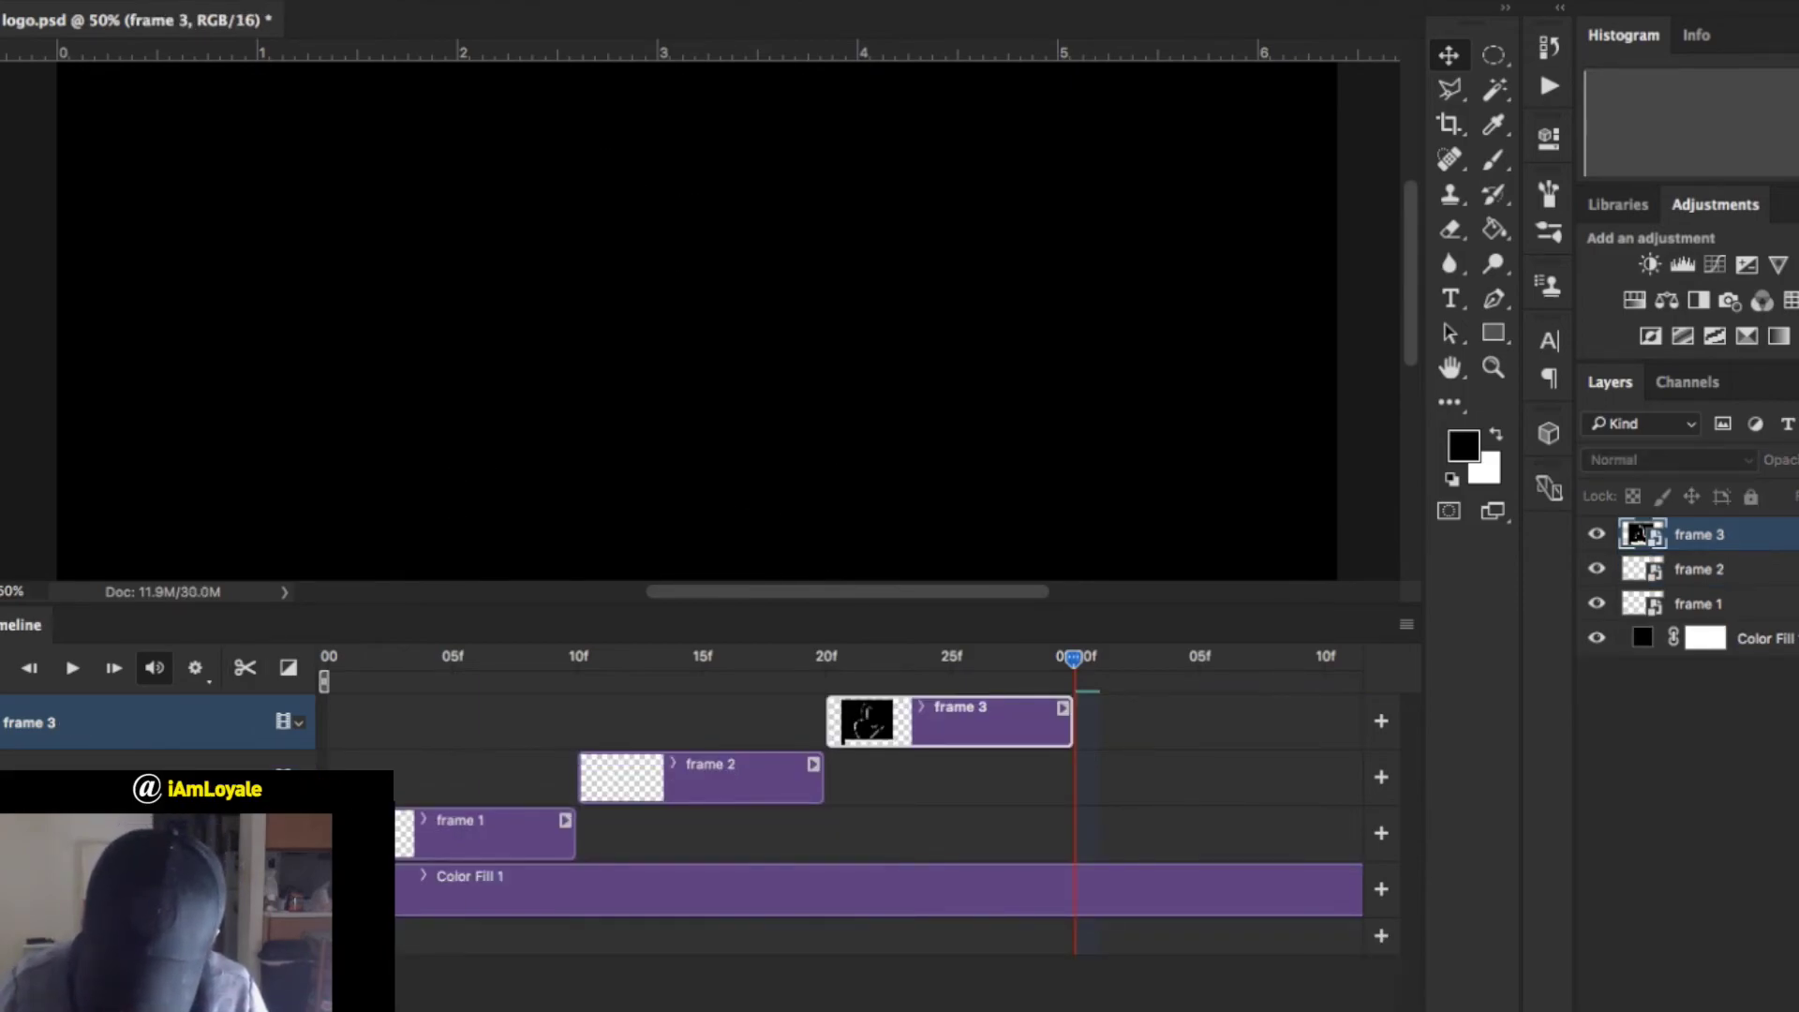
Cut the Color Fill 1 clip off at 01:00f, shrink the timeline panel, and play the animation.
click(1761, 638)
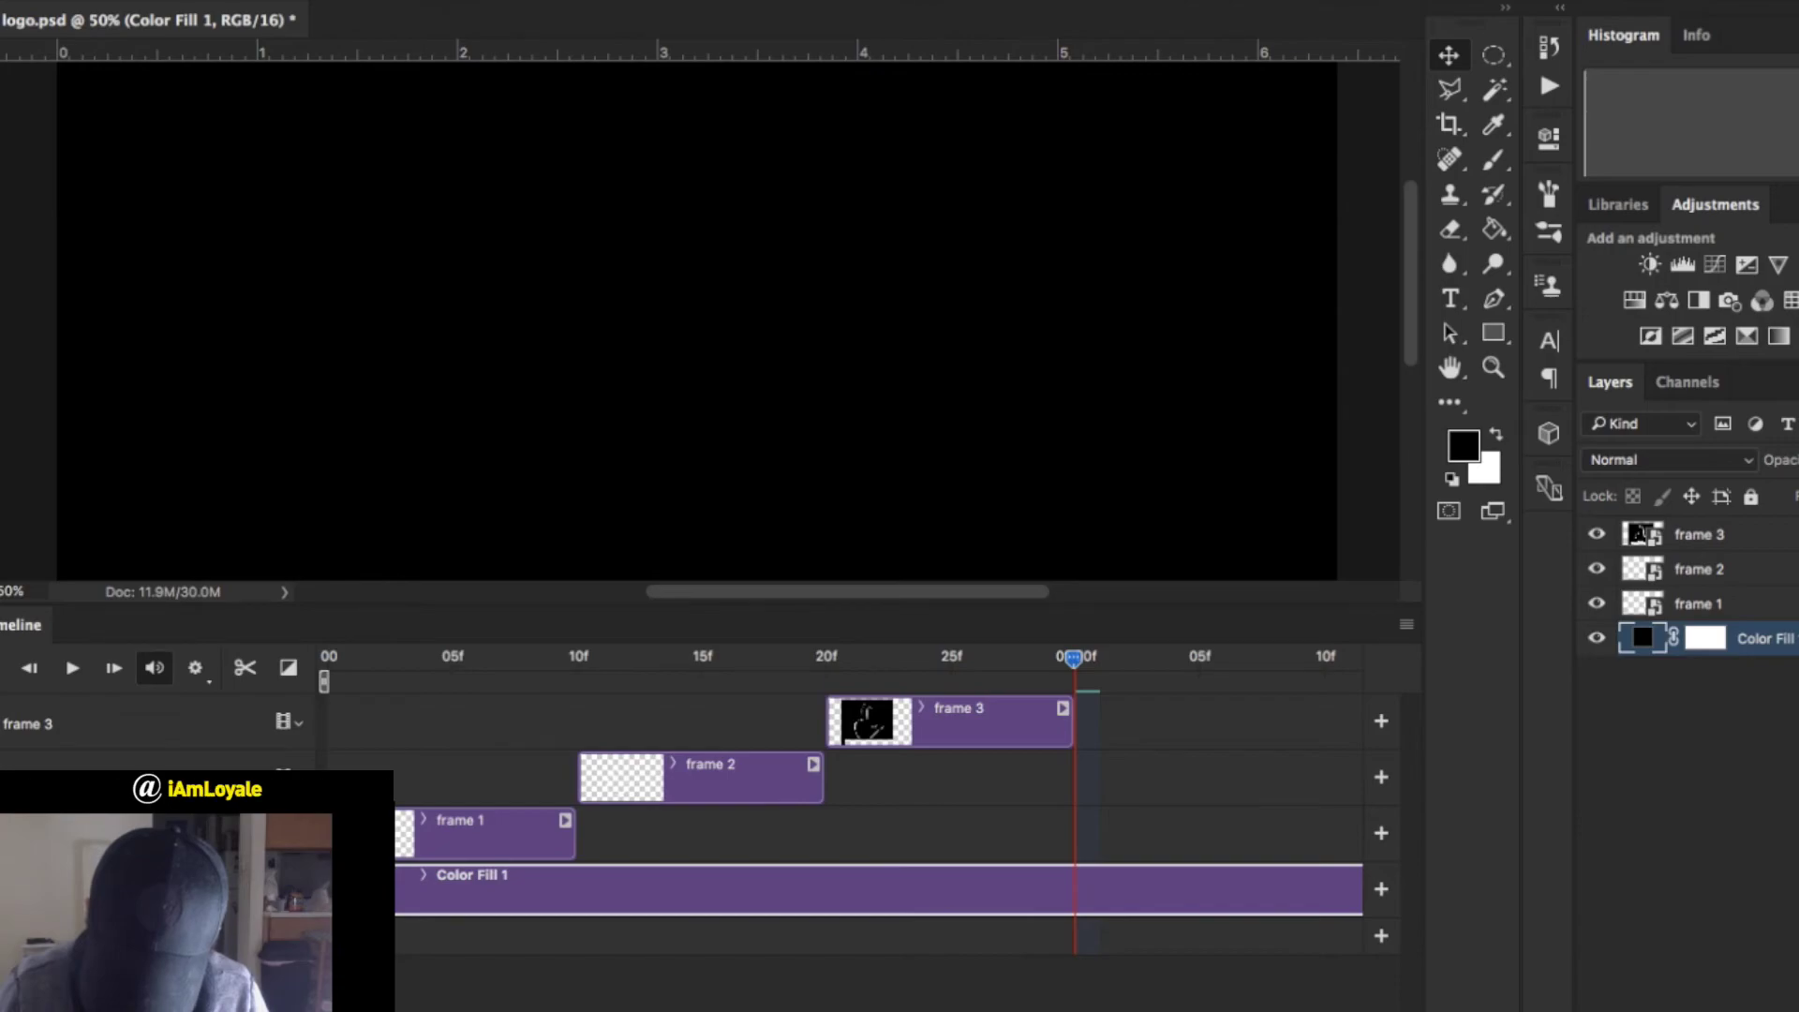
click(245, 667)
click(1762, 638)
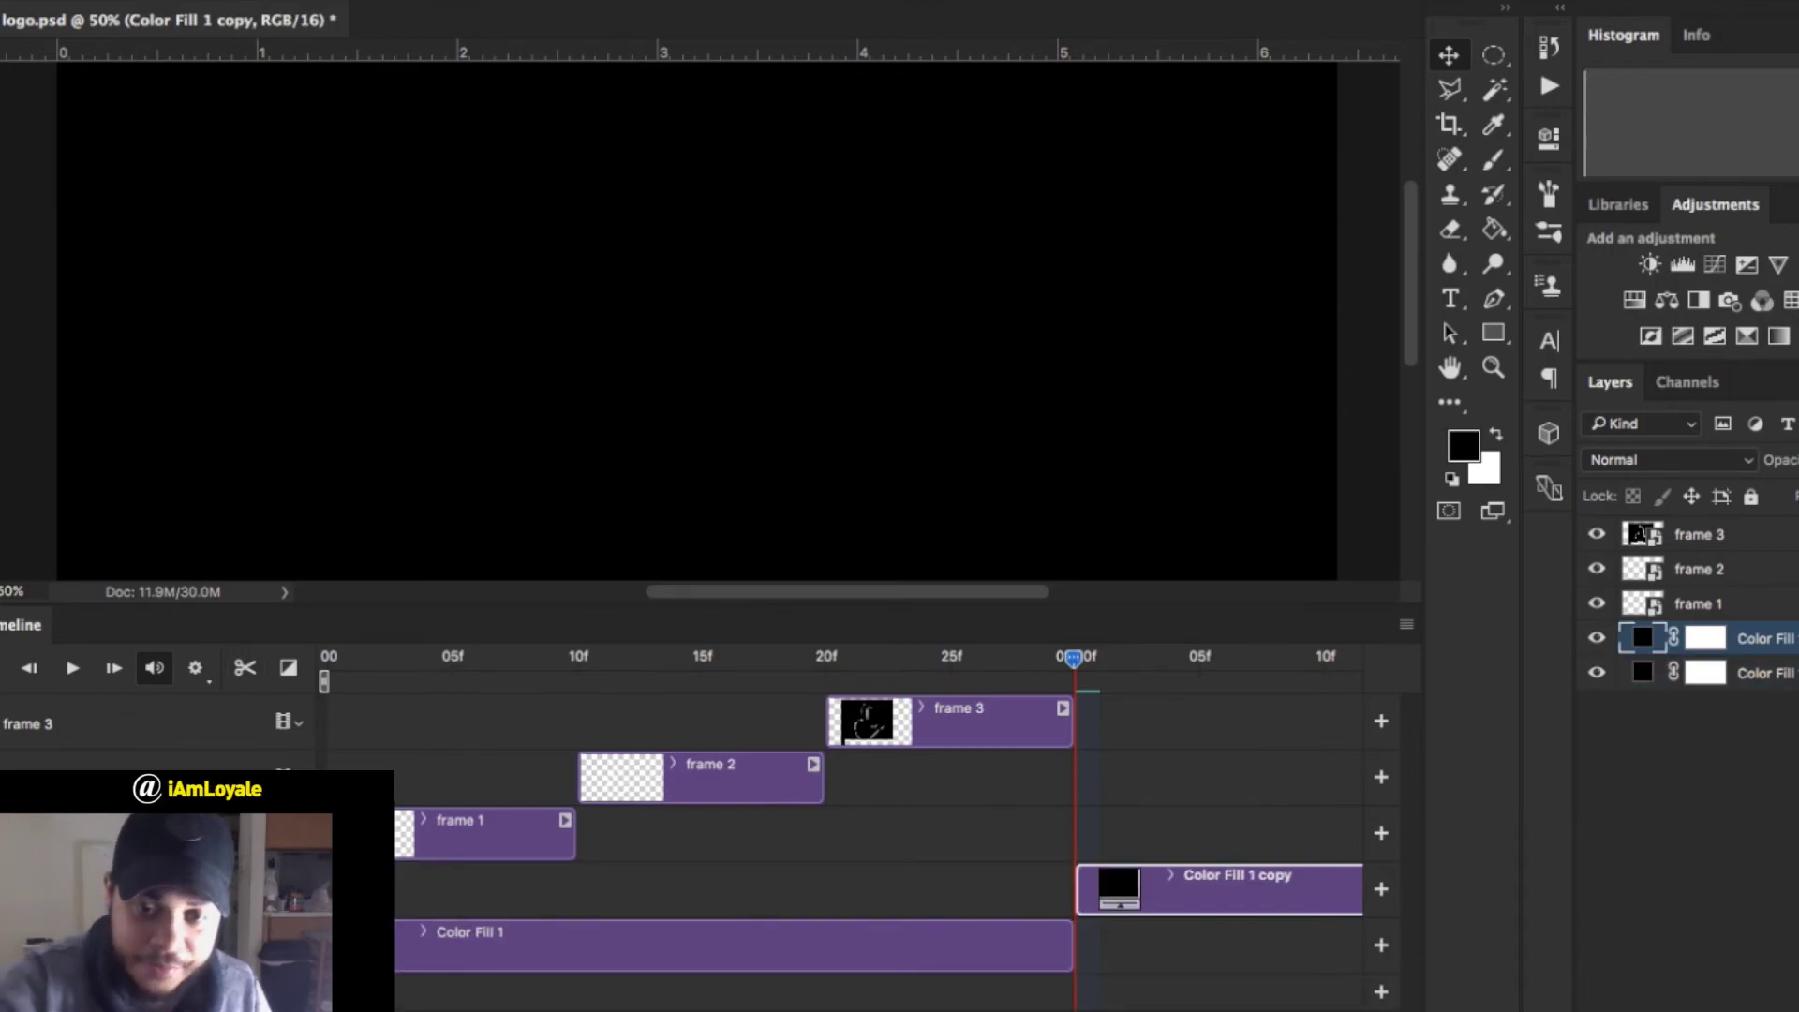
key(Delete)
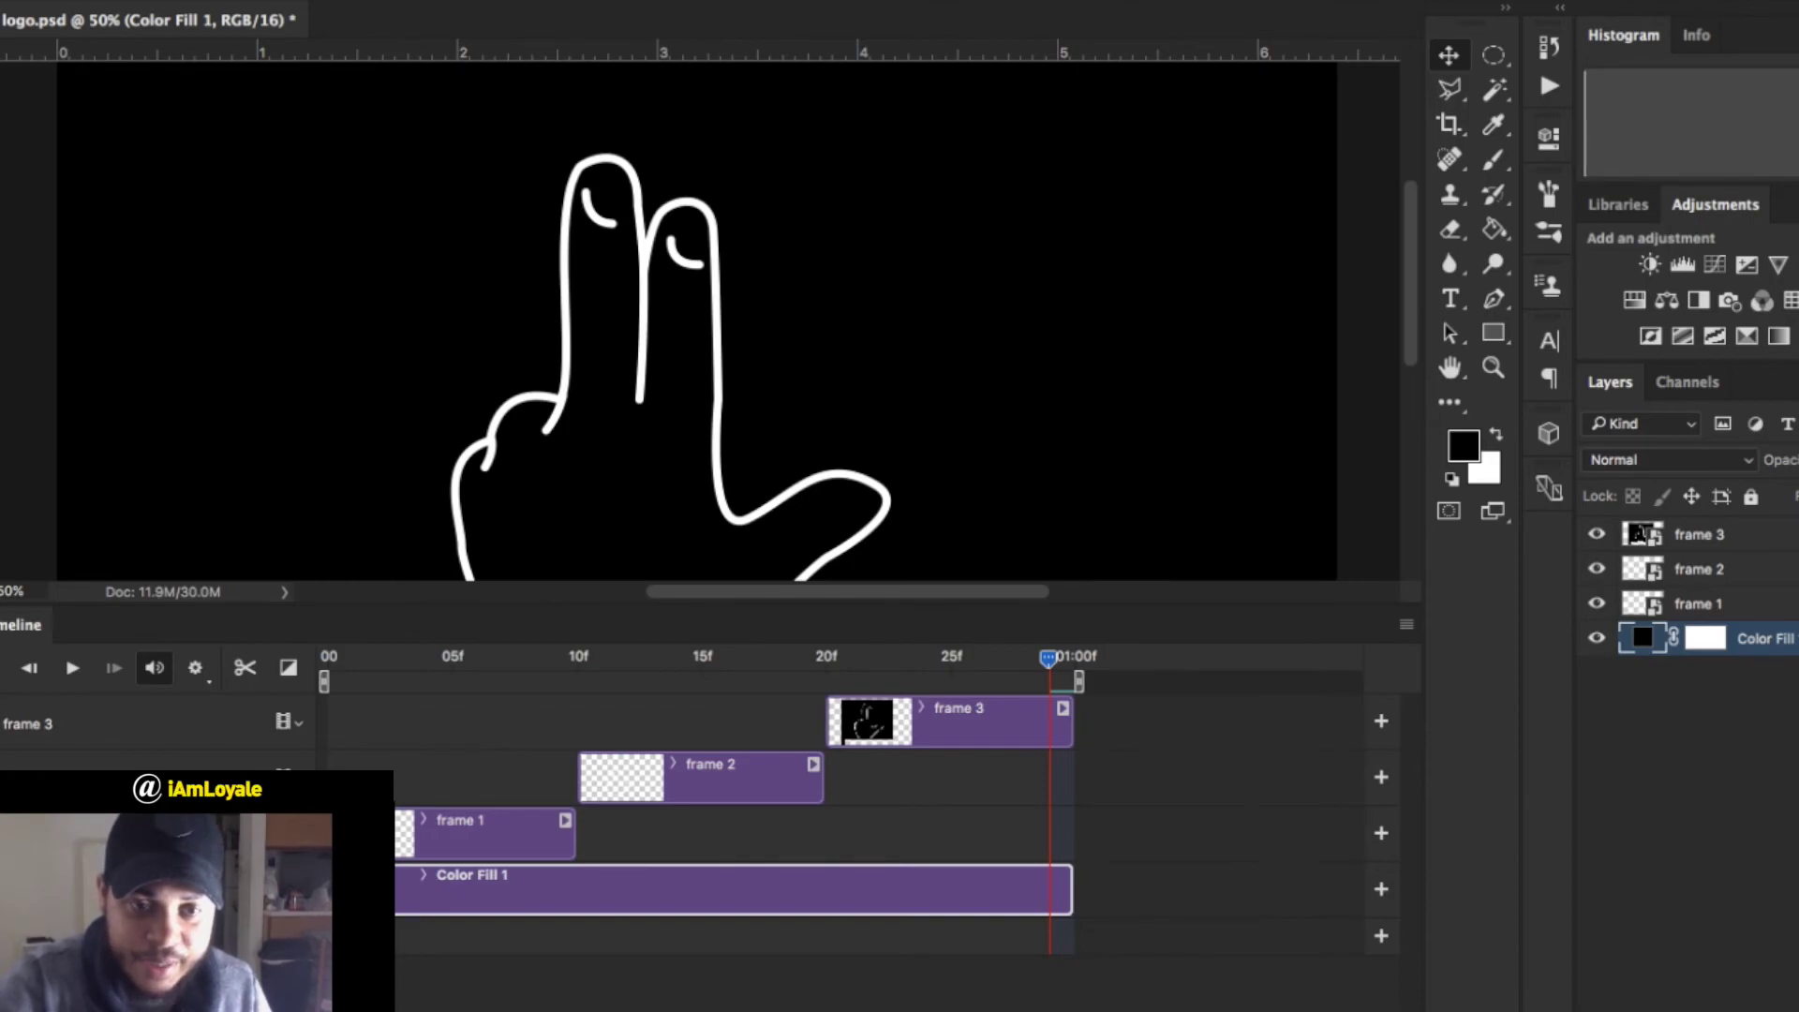
drag(702, 605, 703, 835)
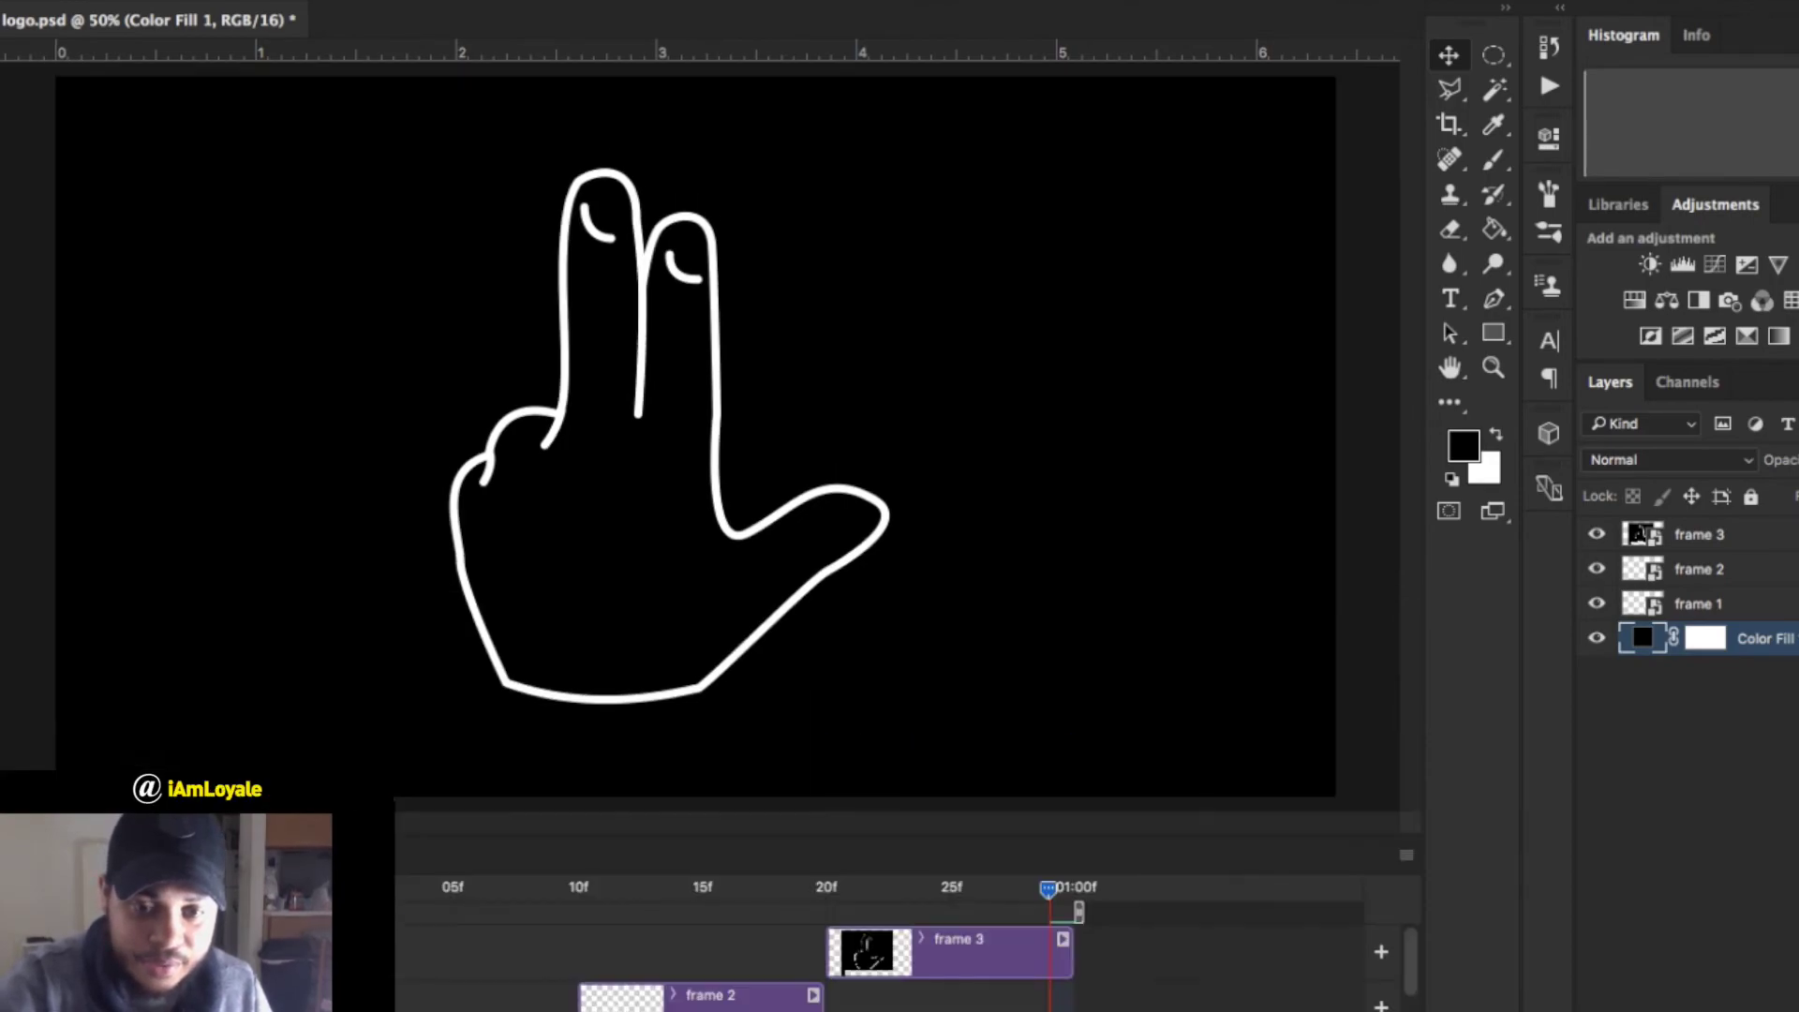
key(space)
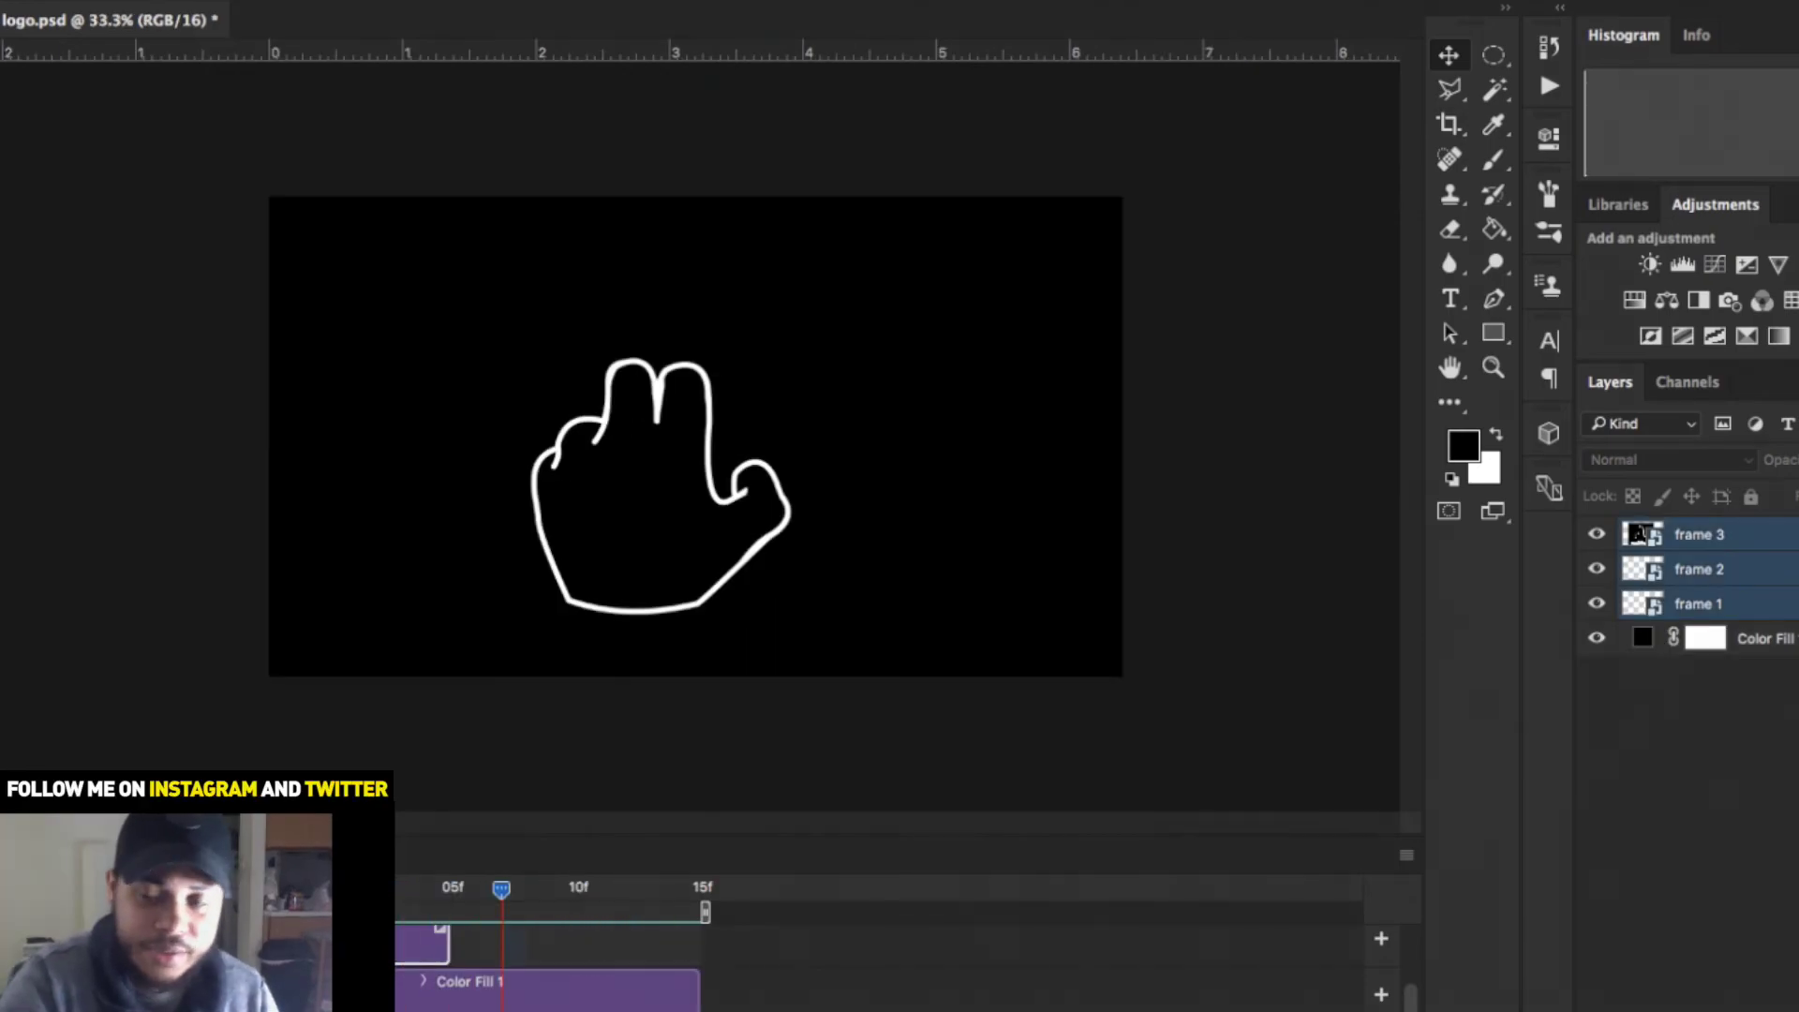
Group the frame 1, frame 2 and frame 3 layers and move the group to centre the hand, playing the animation to check it.
key(super+g)
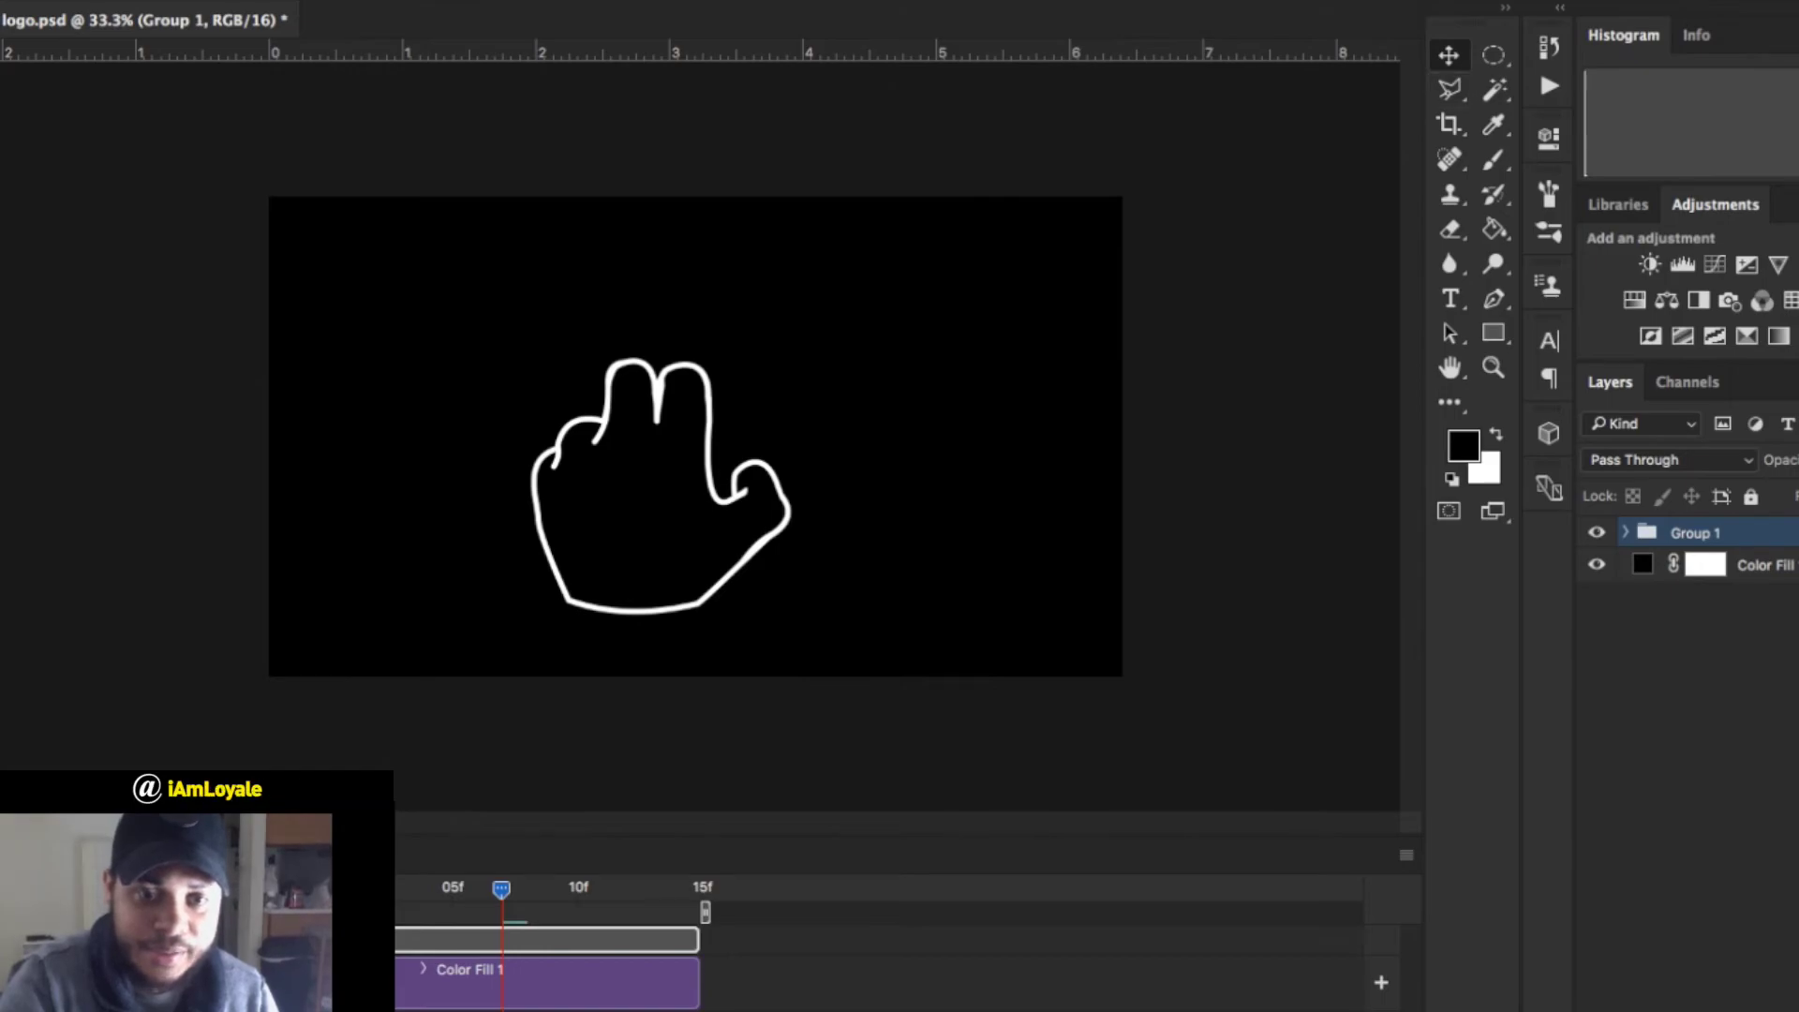
mouse_move(698, 680)
mouse_down()
mouse_move(763, 670)
mouse_move(792, 677)
mouse_move(785, 693)
mouse_up()
key(space)
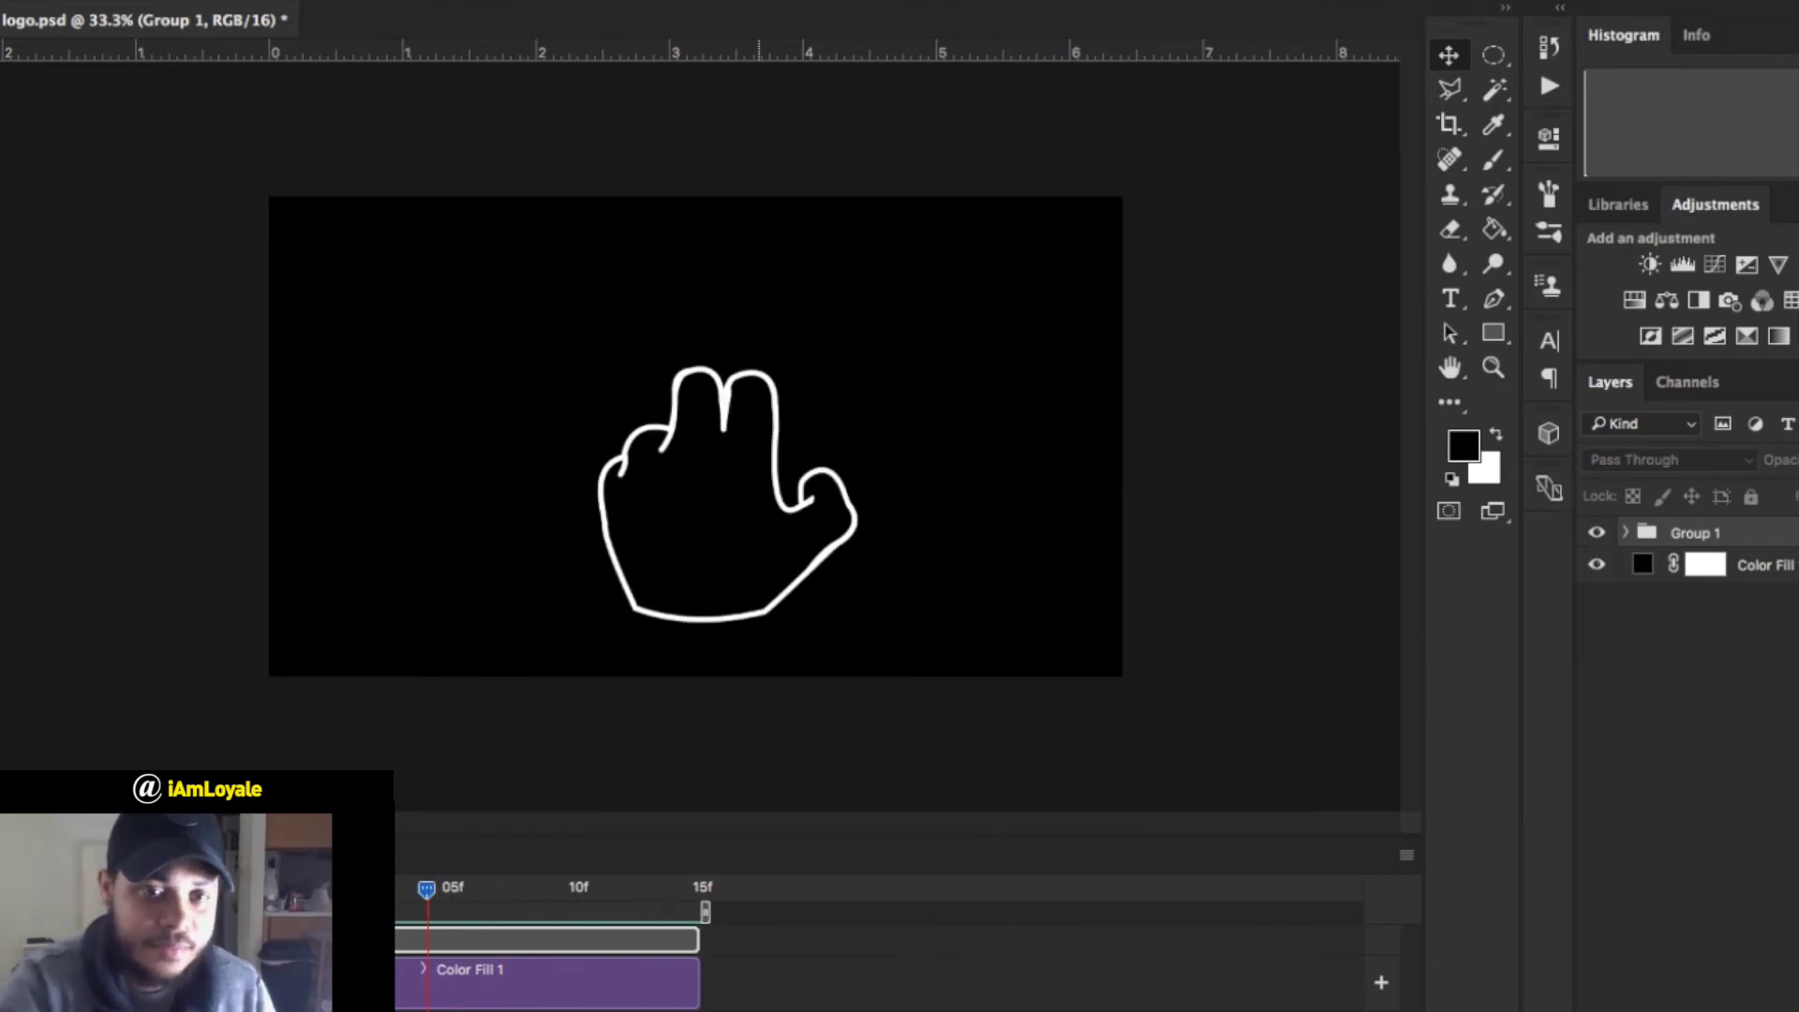
key(space)
drag(744, 506, 728, 506)
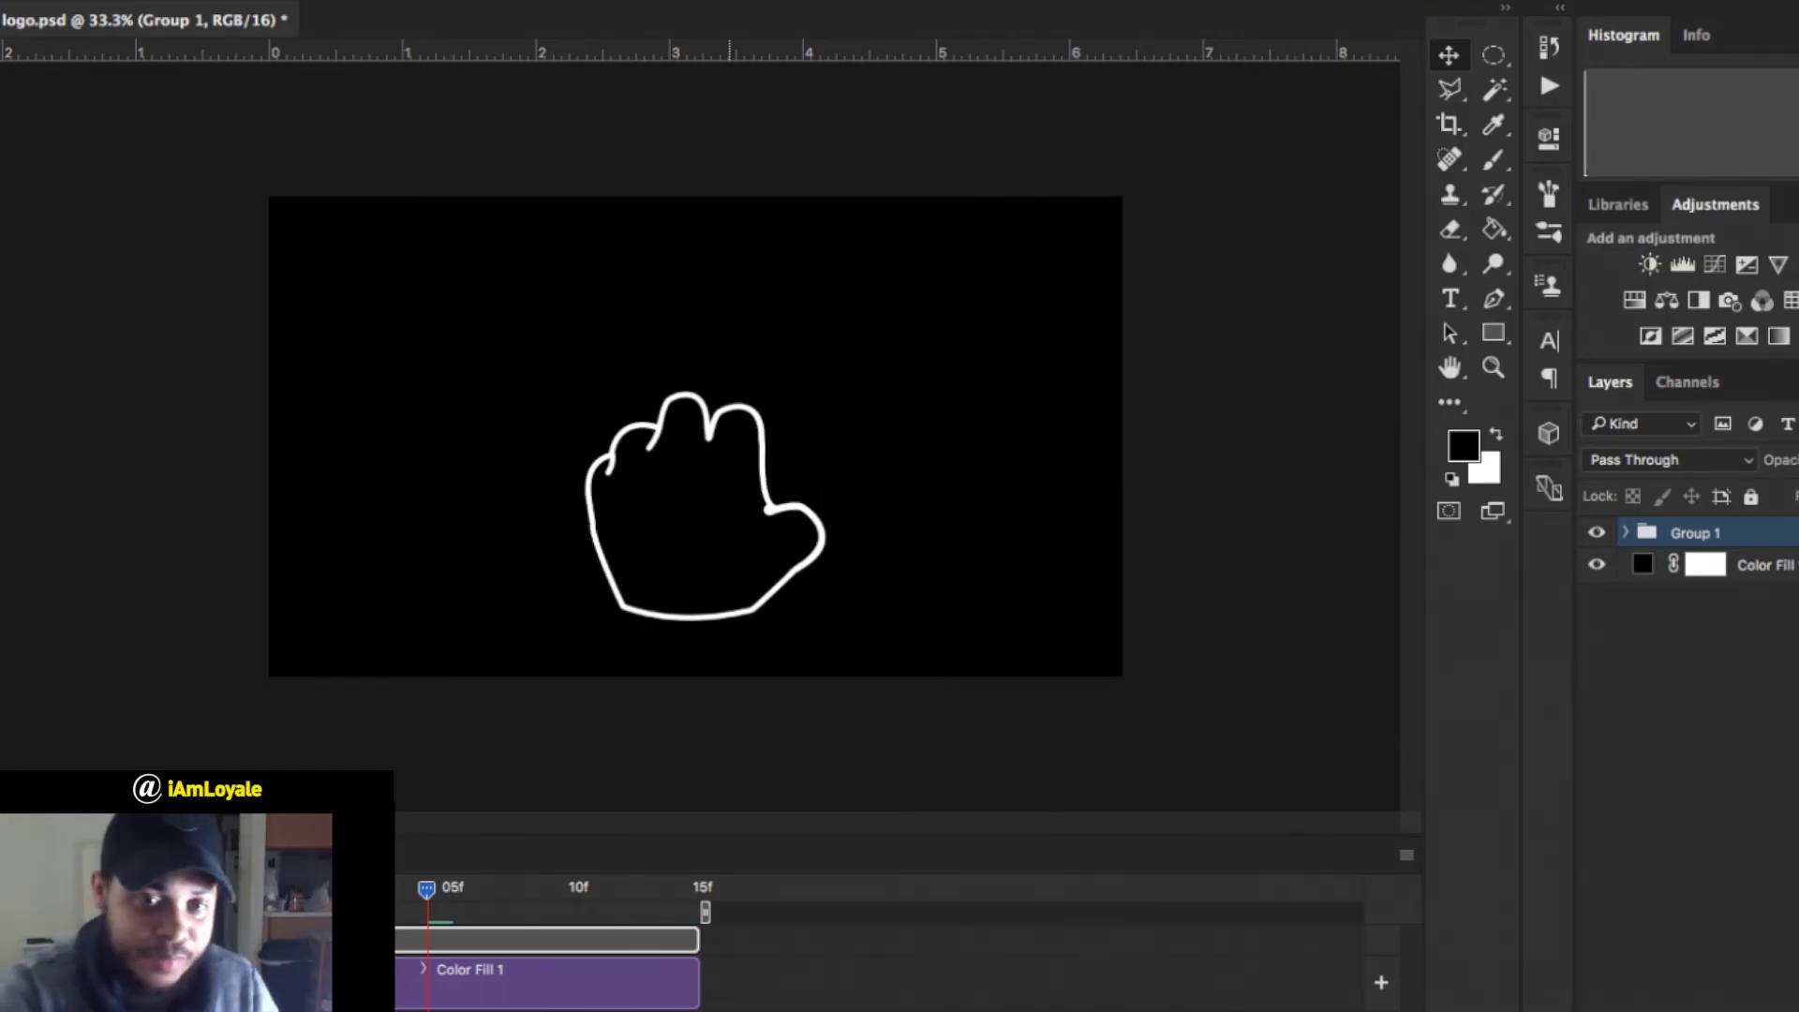
key(space)
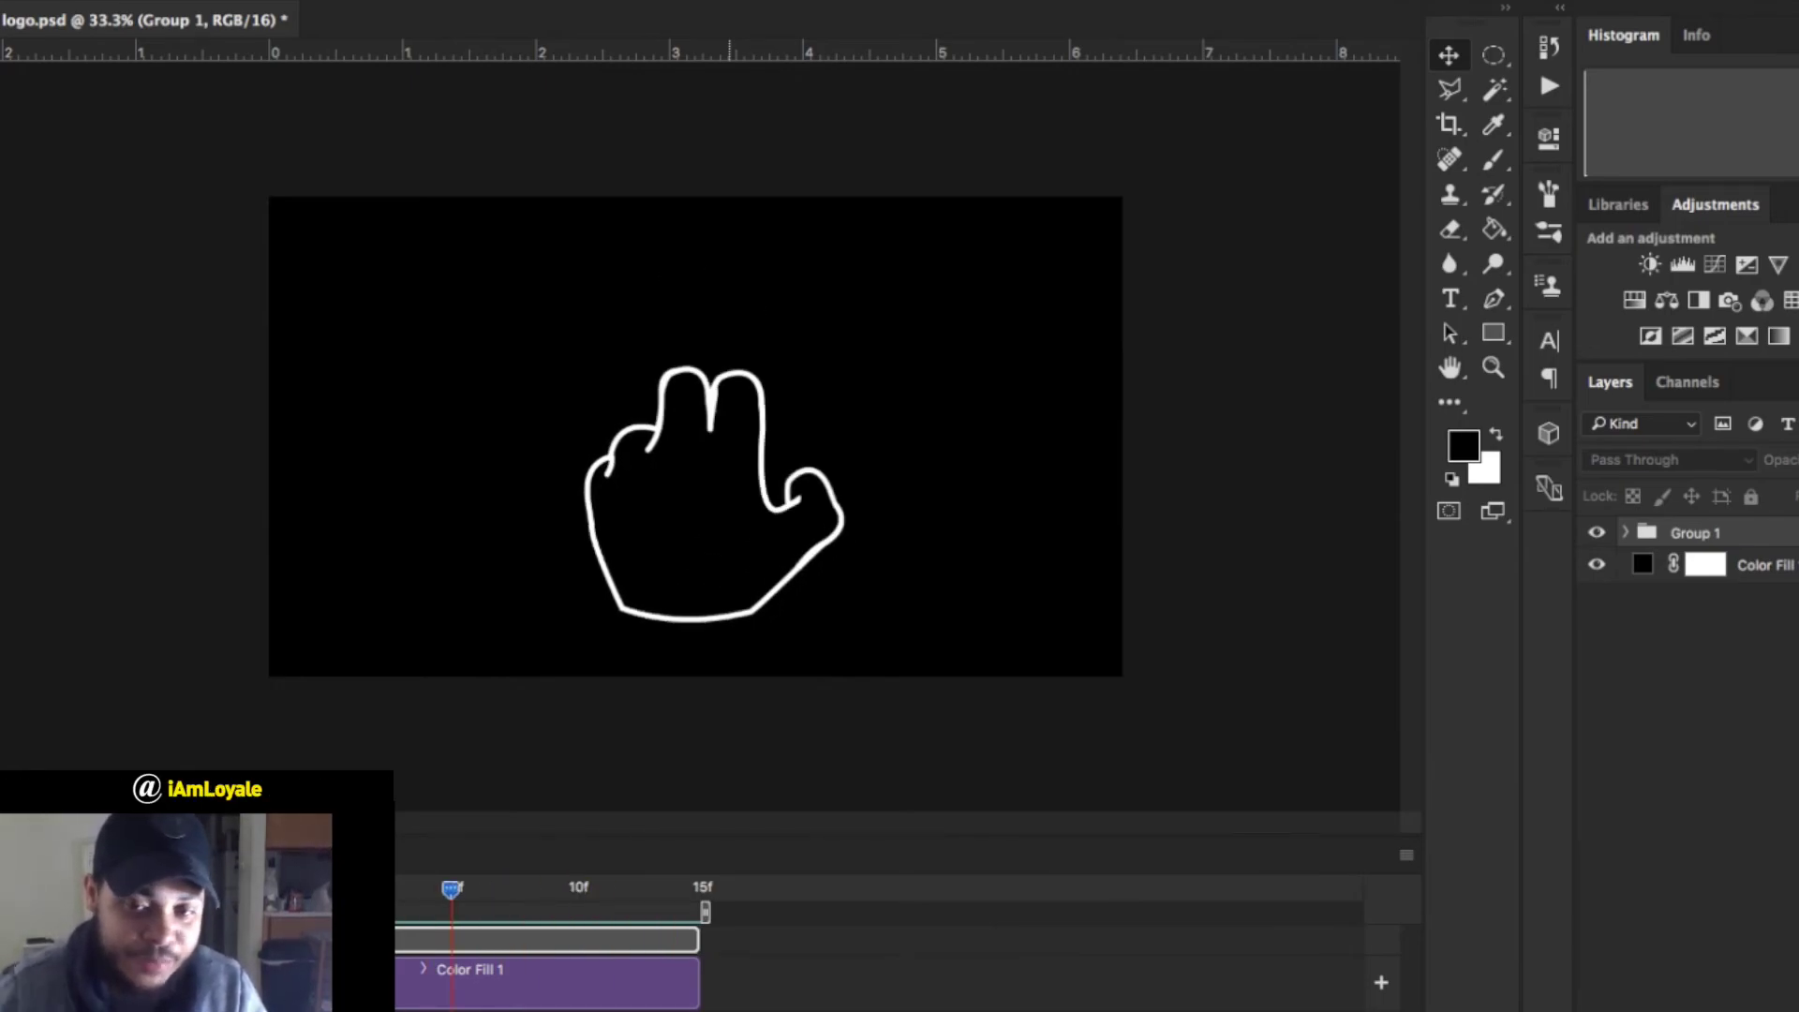
Expand Group 1 to list its frame layers and try to shift the frame 3 clip along the timeline.
key(Right)
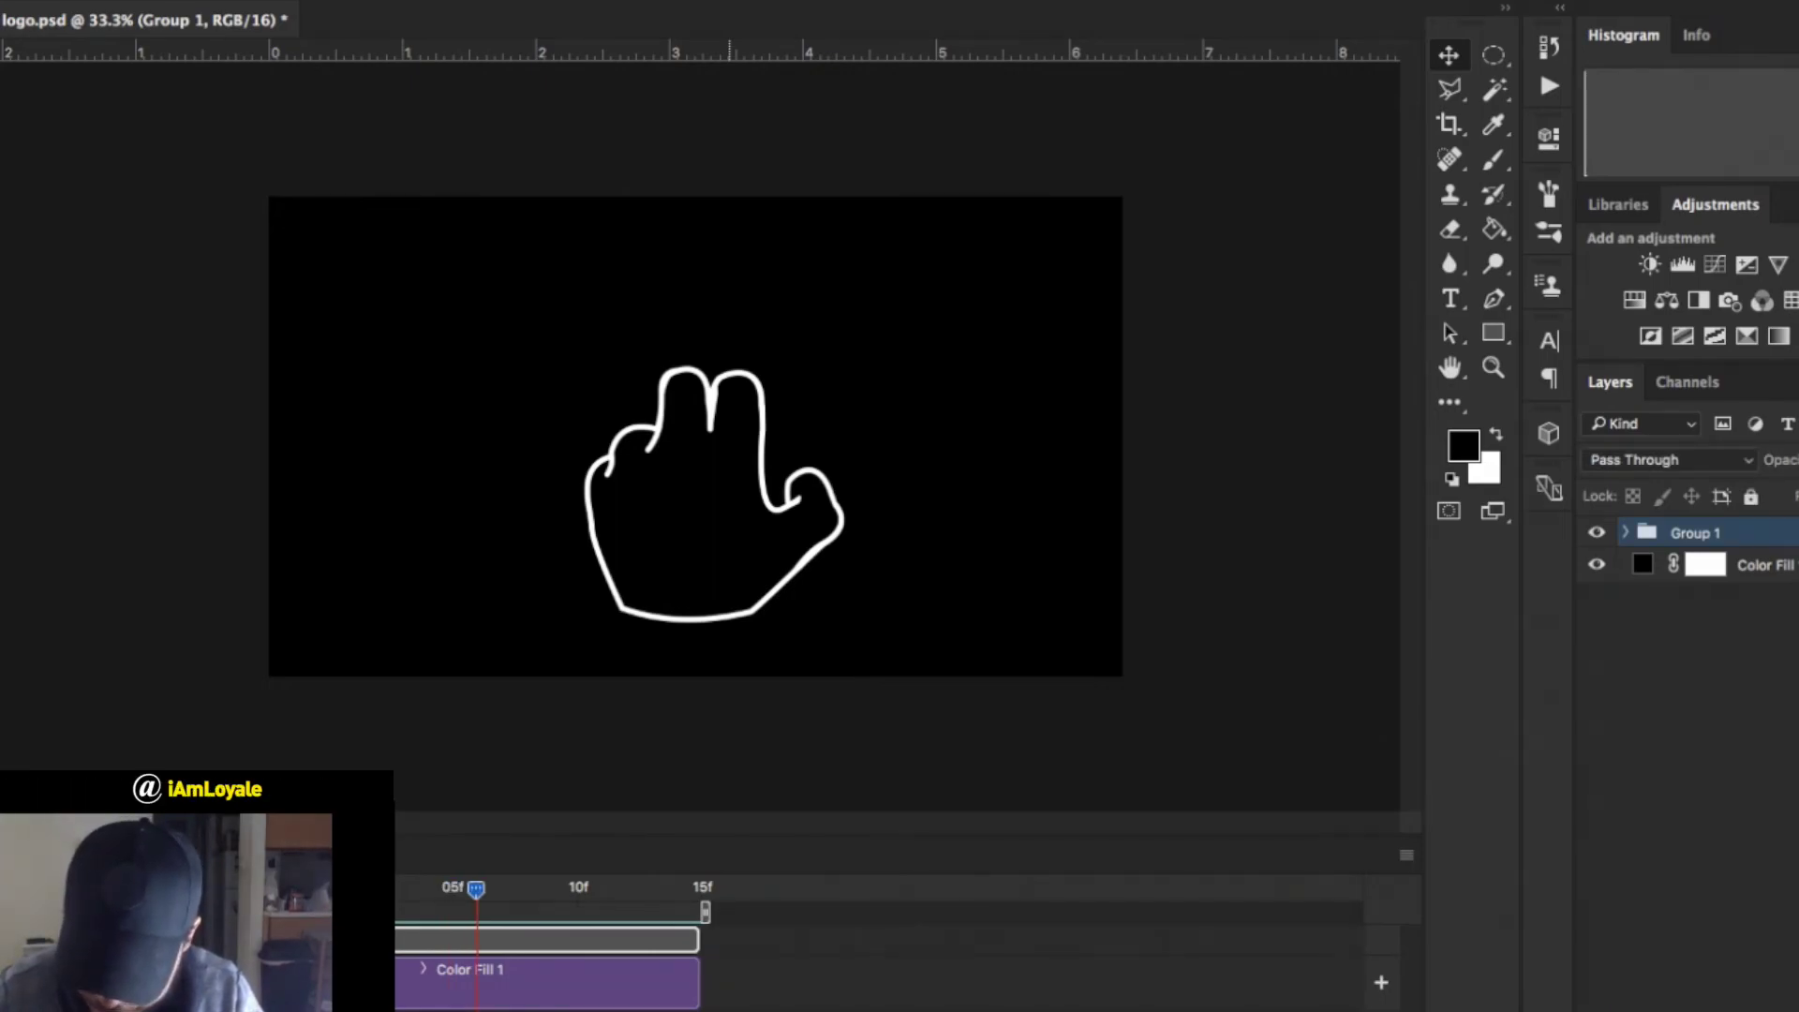
click(1625, 532)
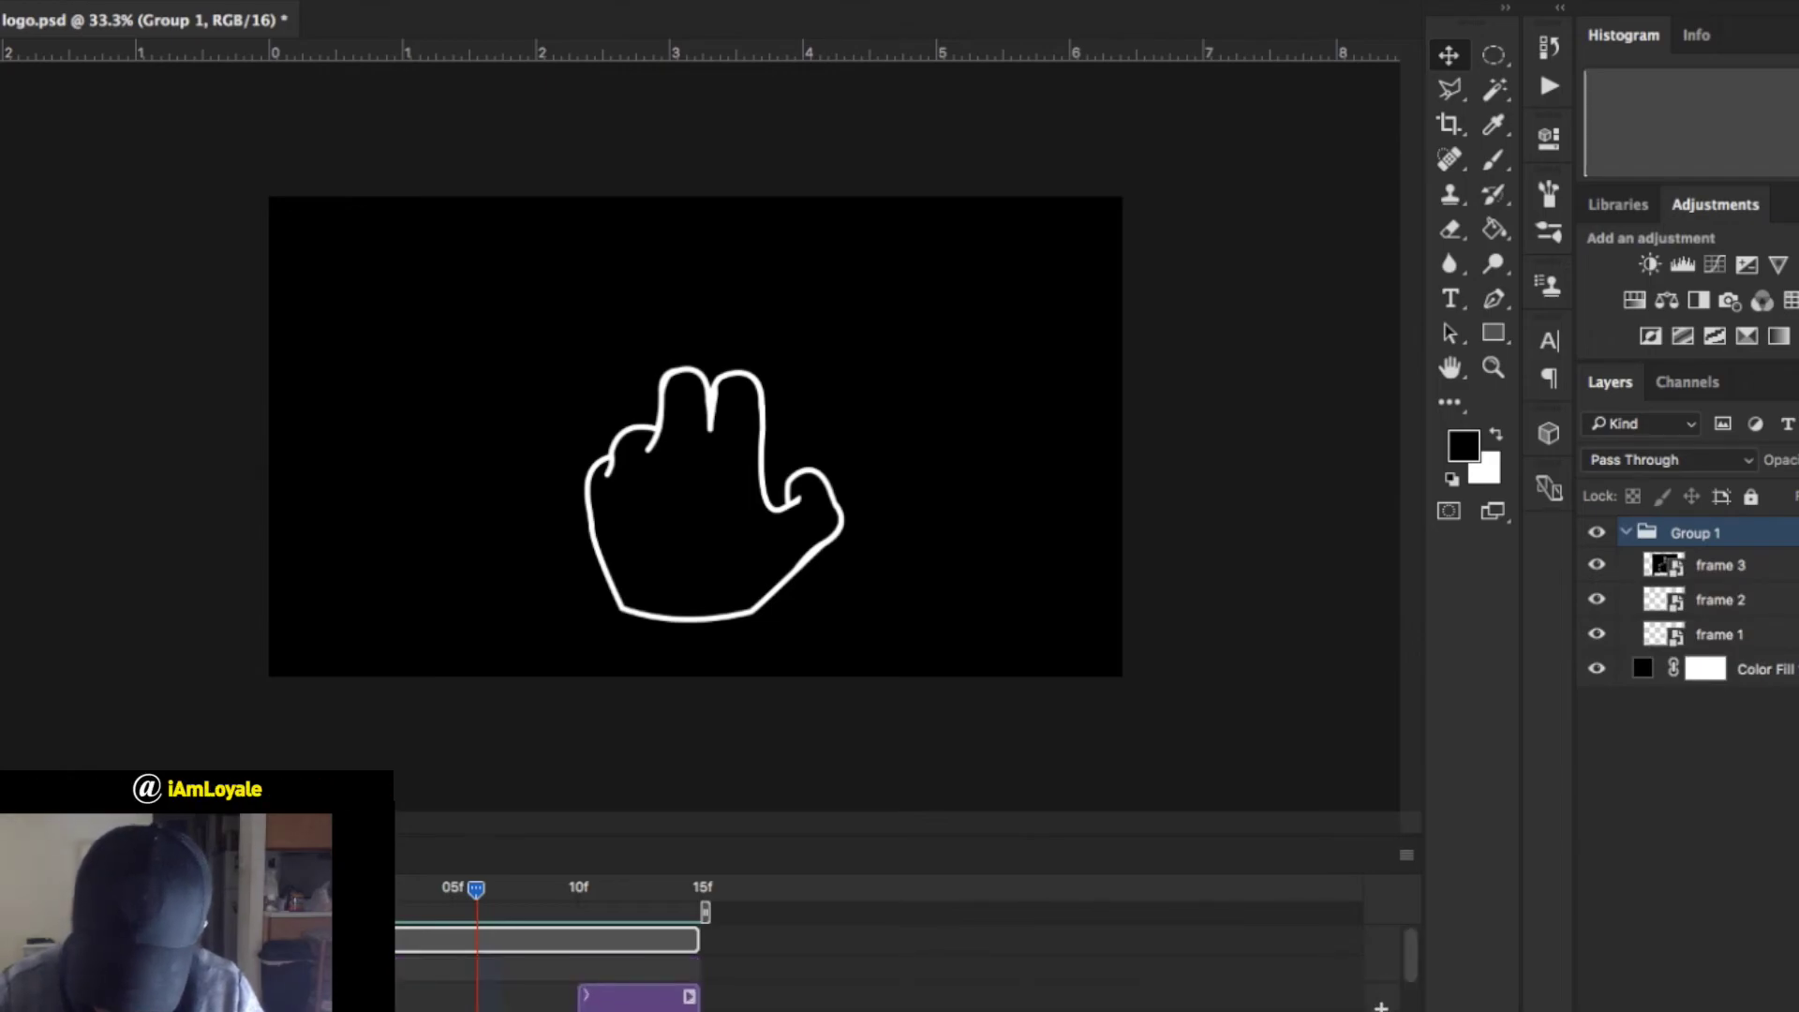
click(1720, 565)
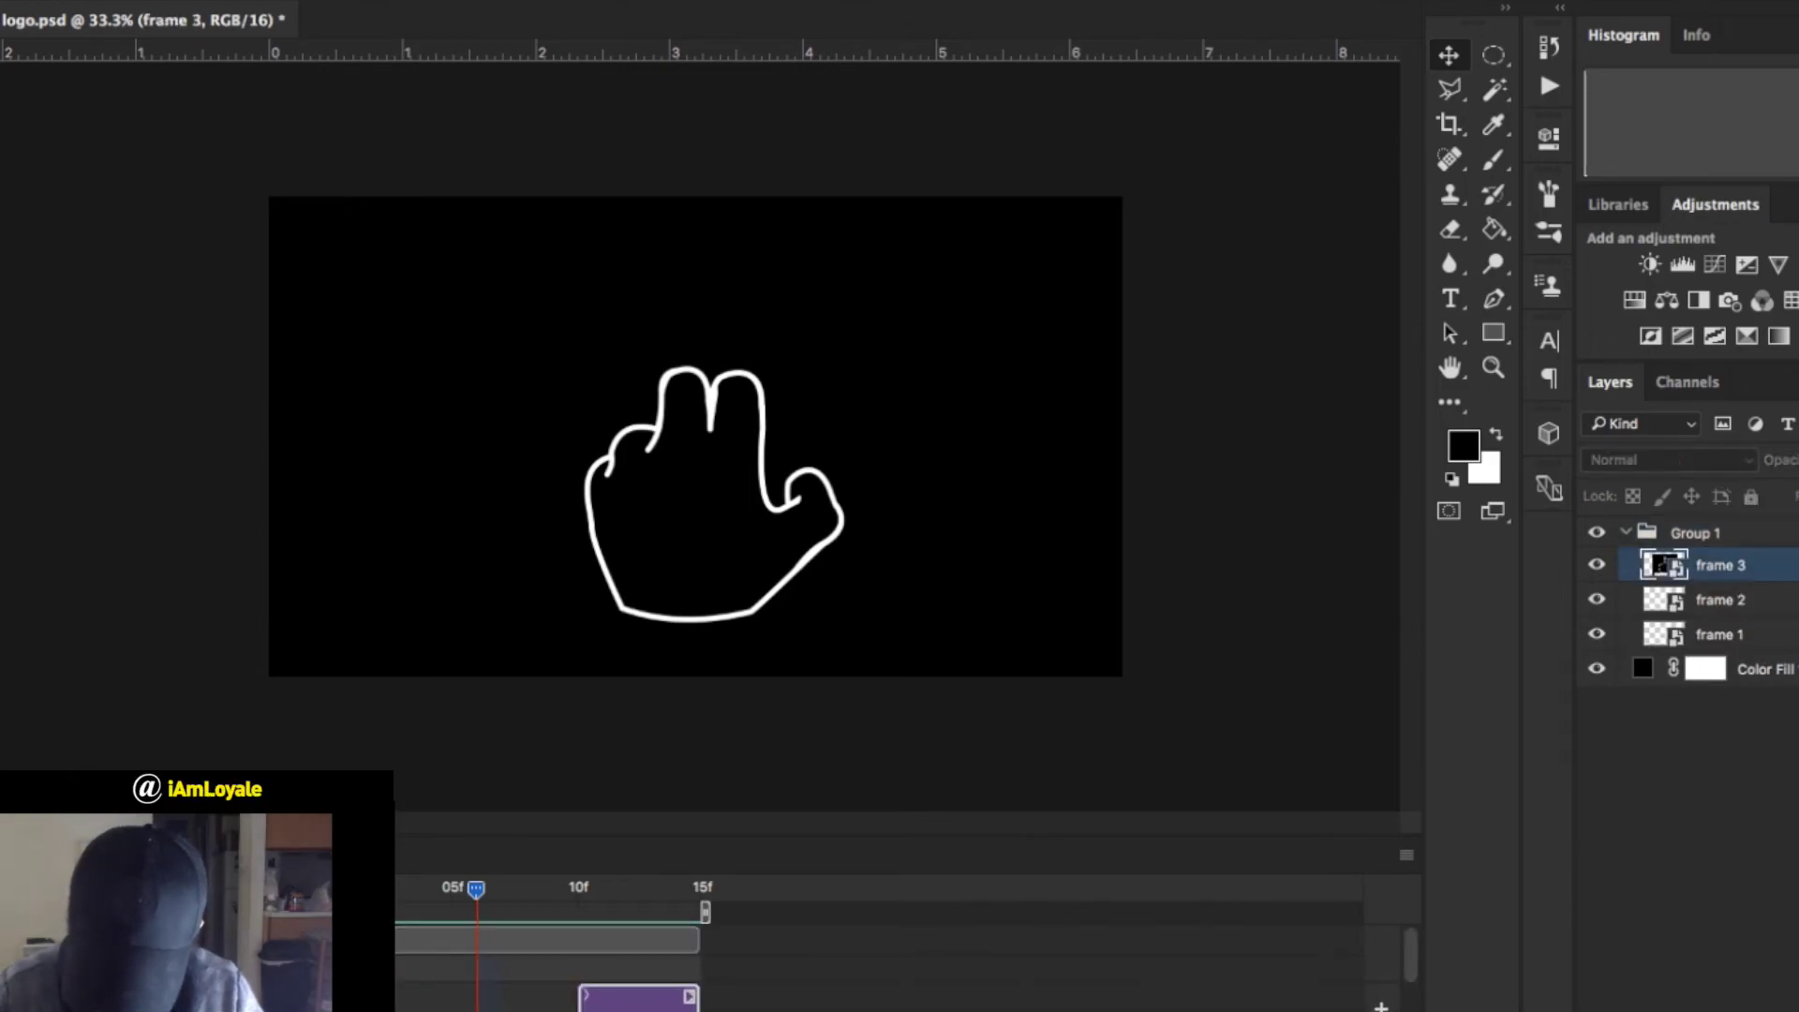
drag(748, 998, 873, 997)
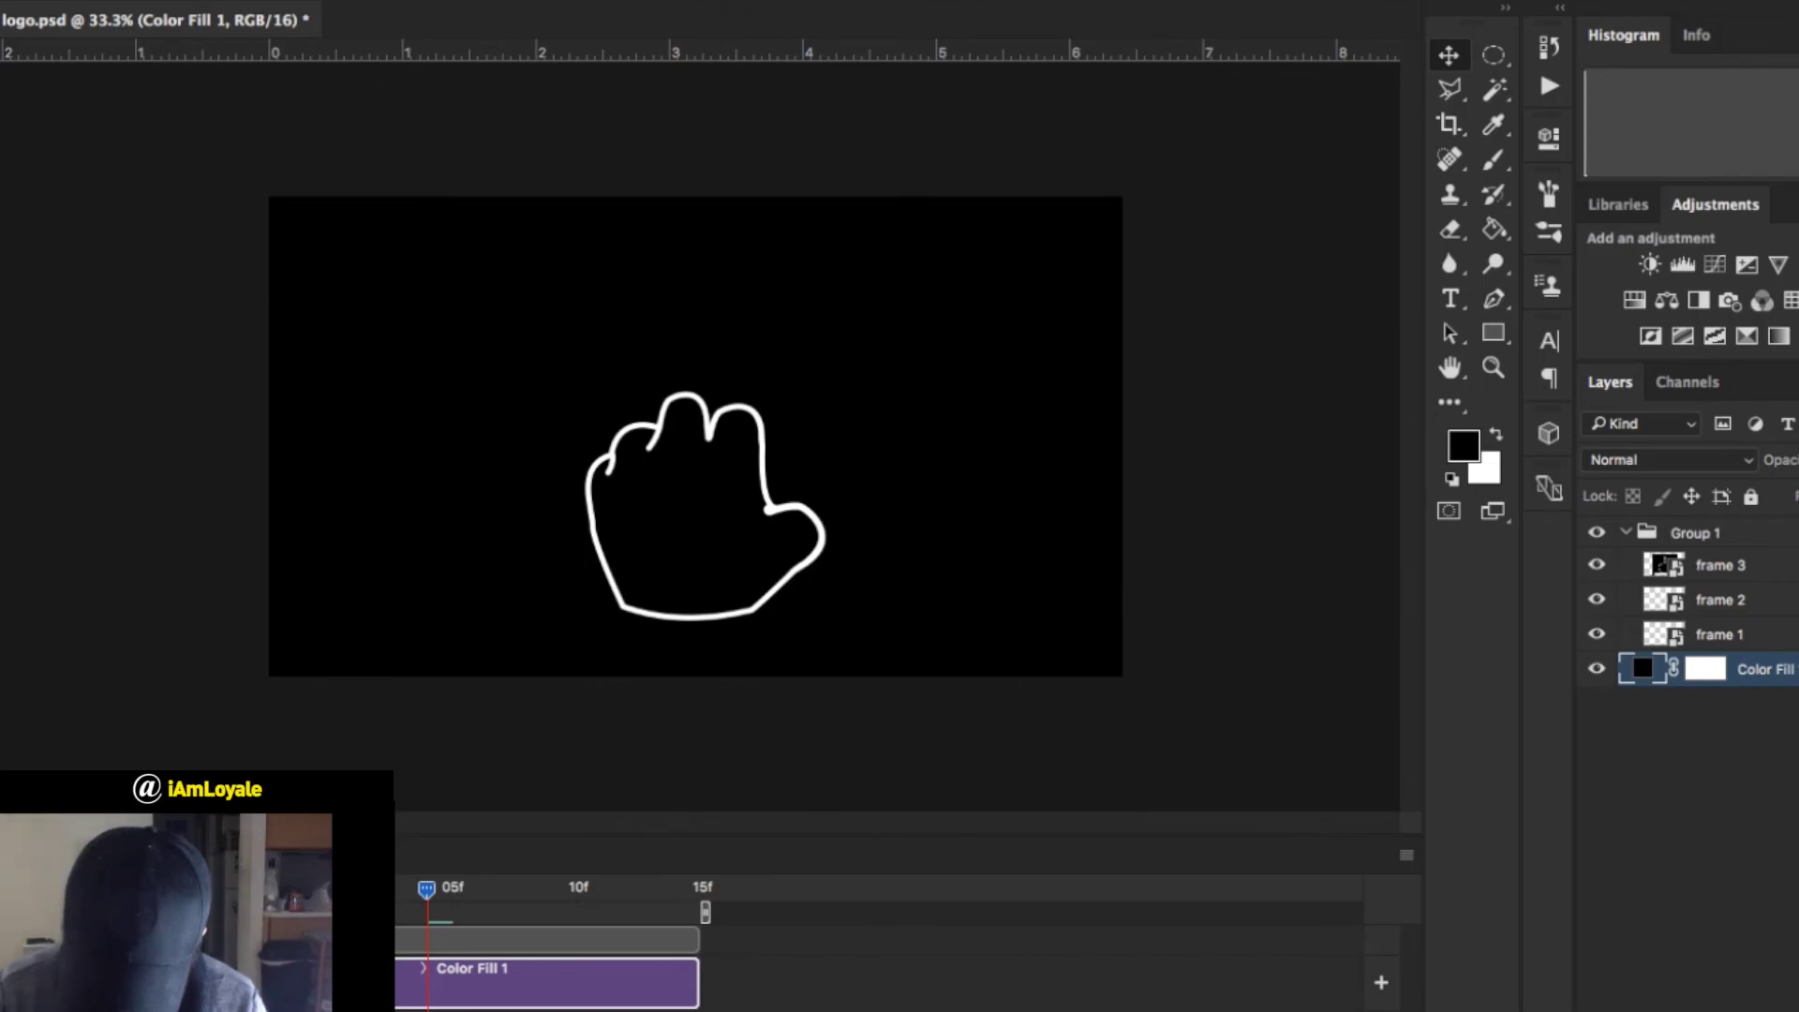
Extend the Color Fill 1 clip so that it ends at 20f.
drag(698, 981, 772, 982)
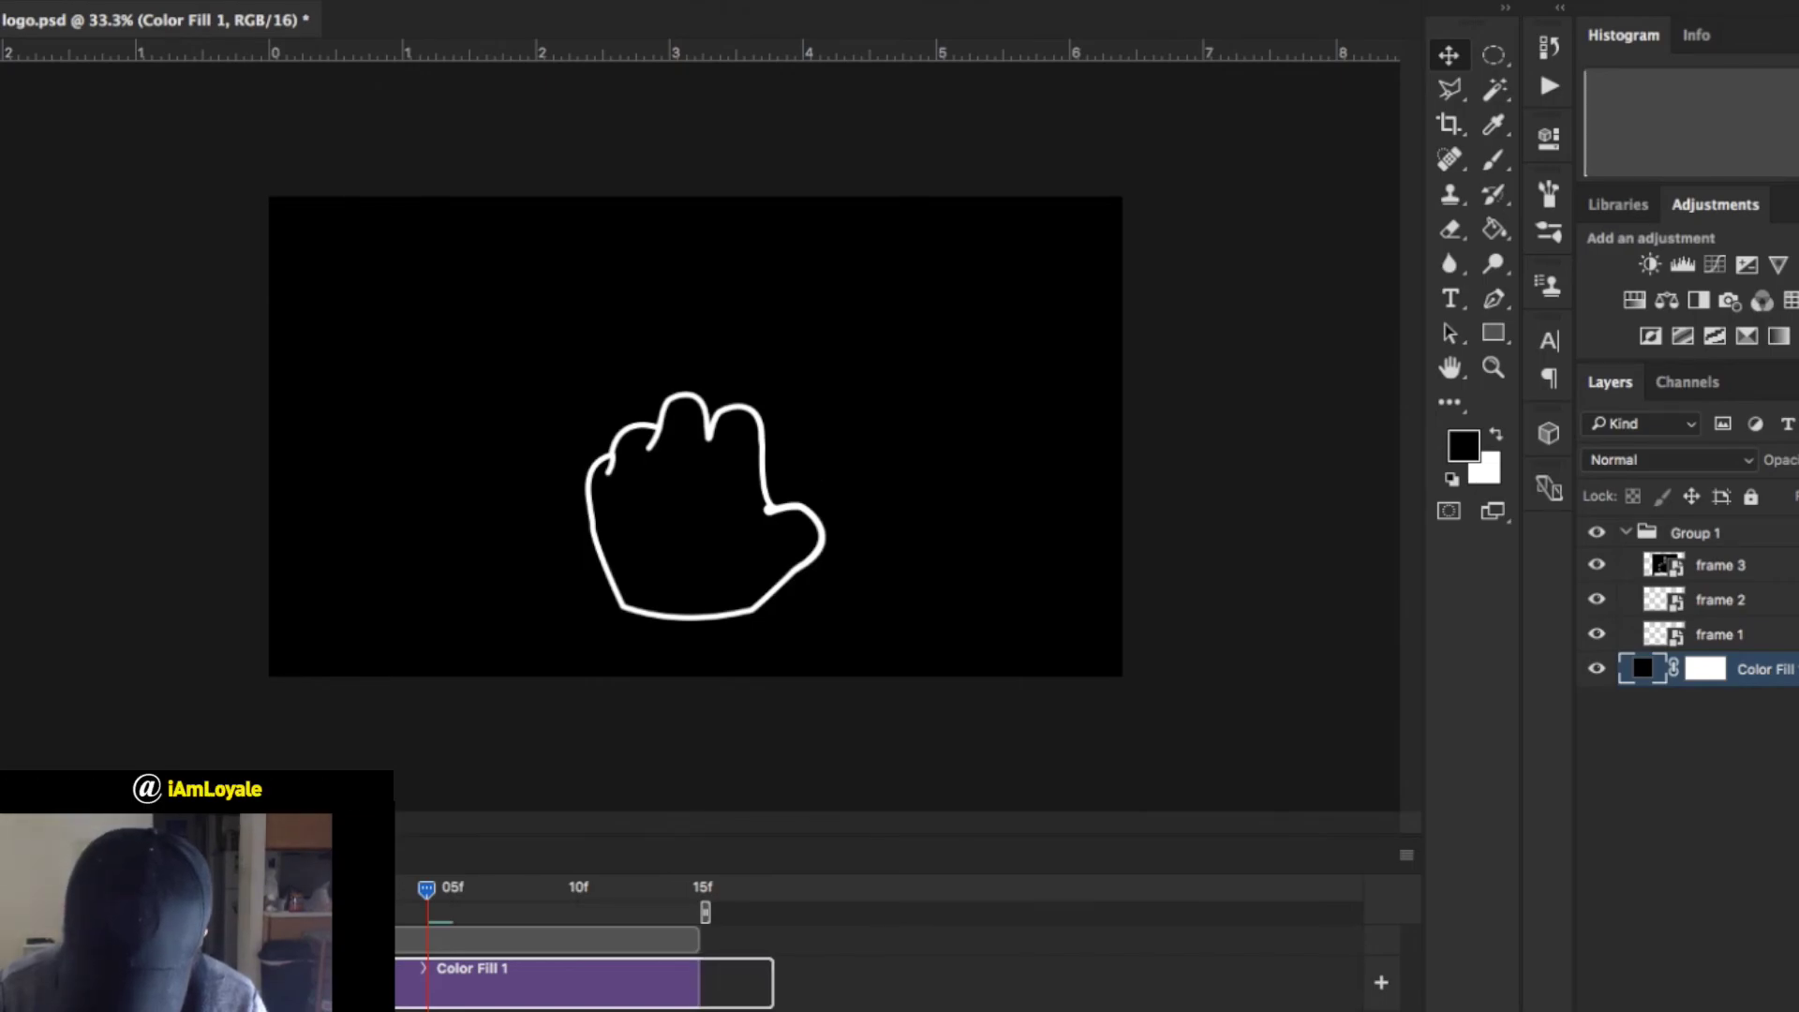
drag(897, 982, 923, 981)
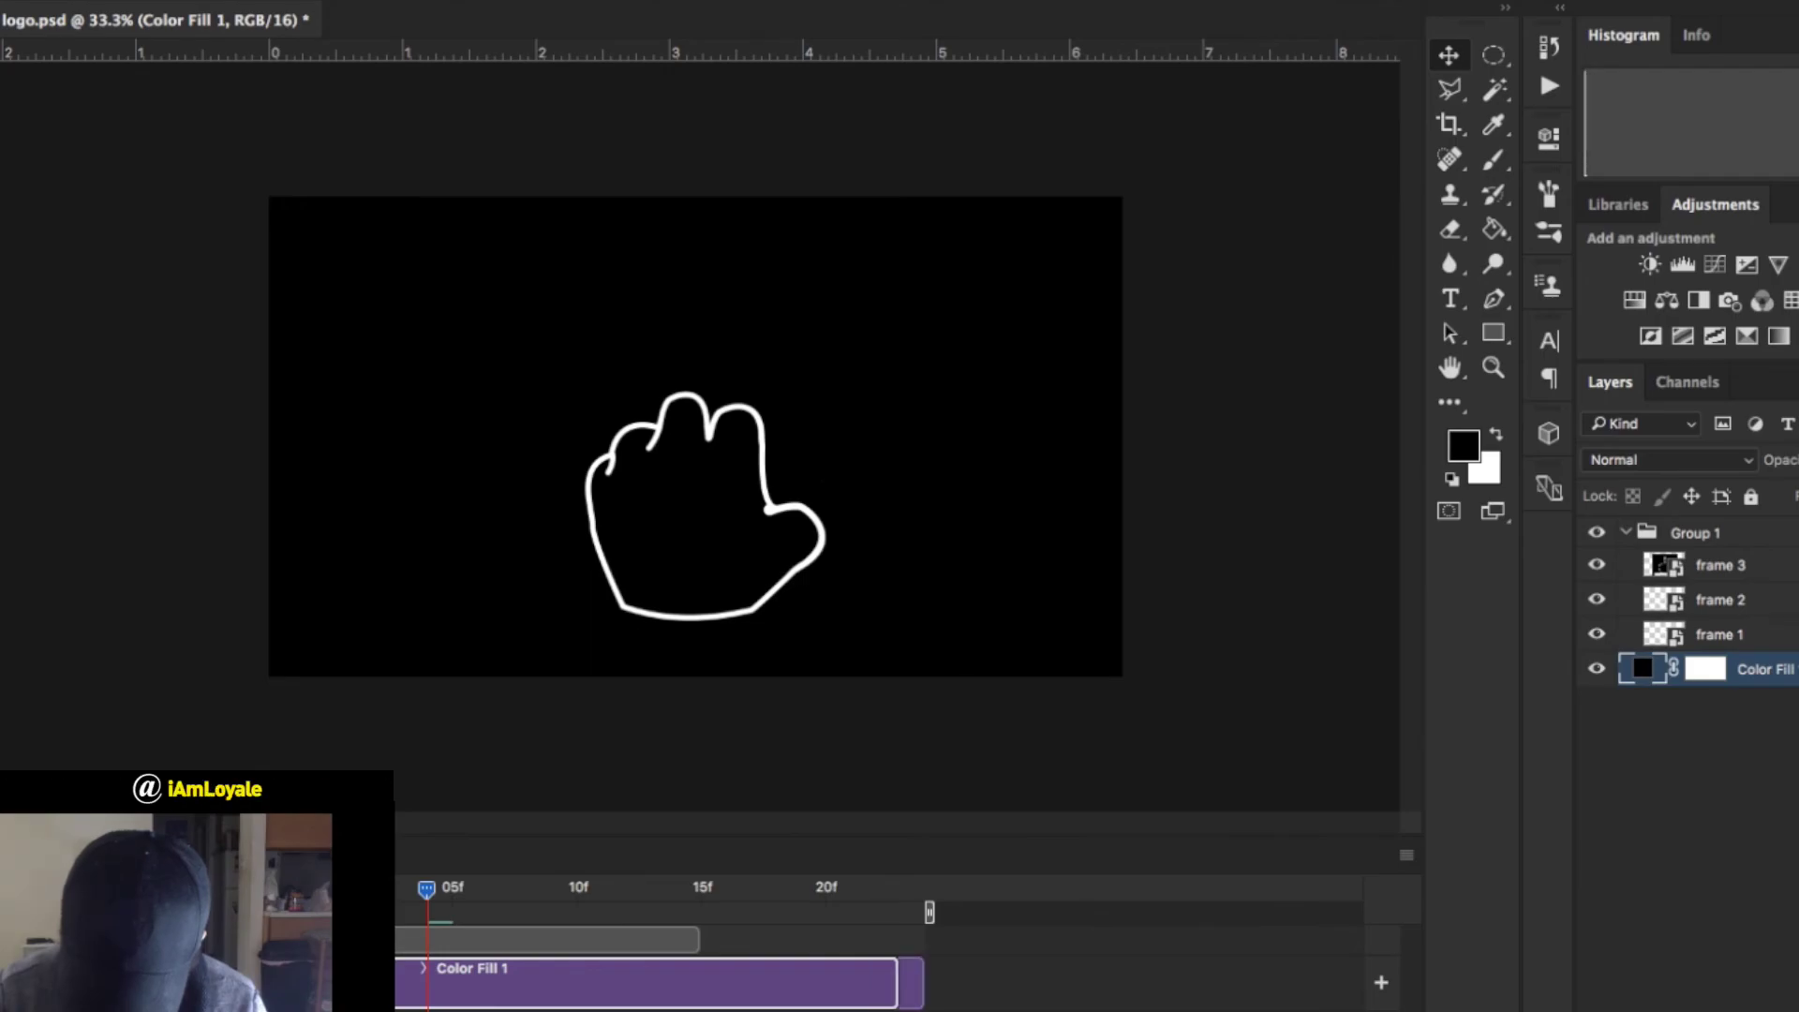
drag(897, 981, 823, 982)
drag(648, 982, 822, 982)
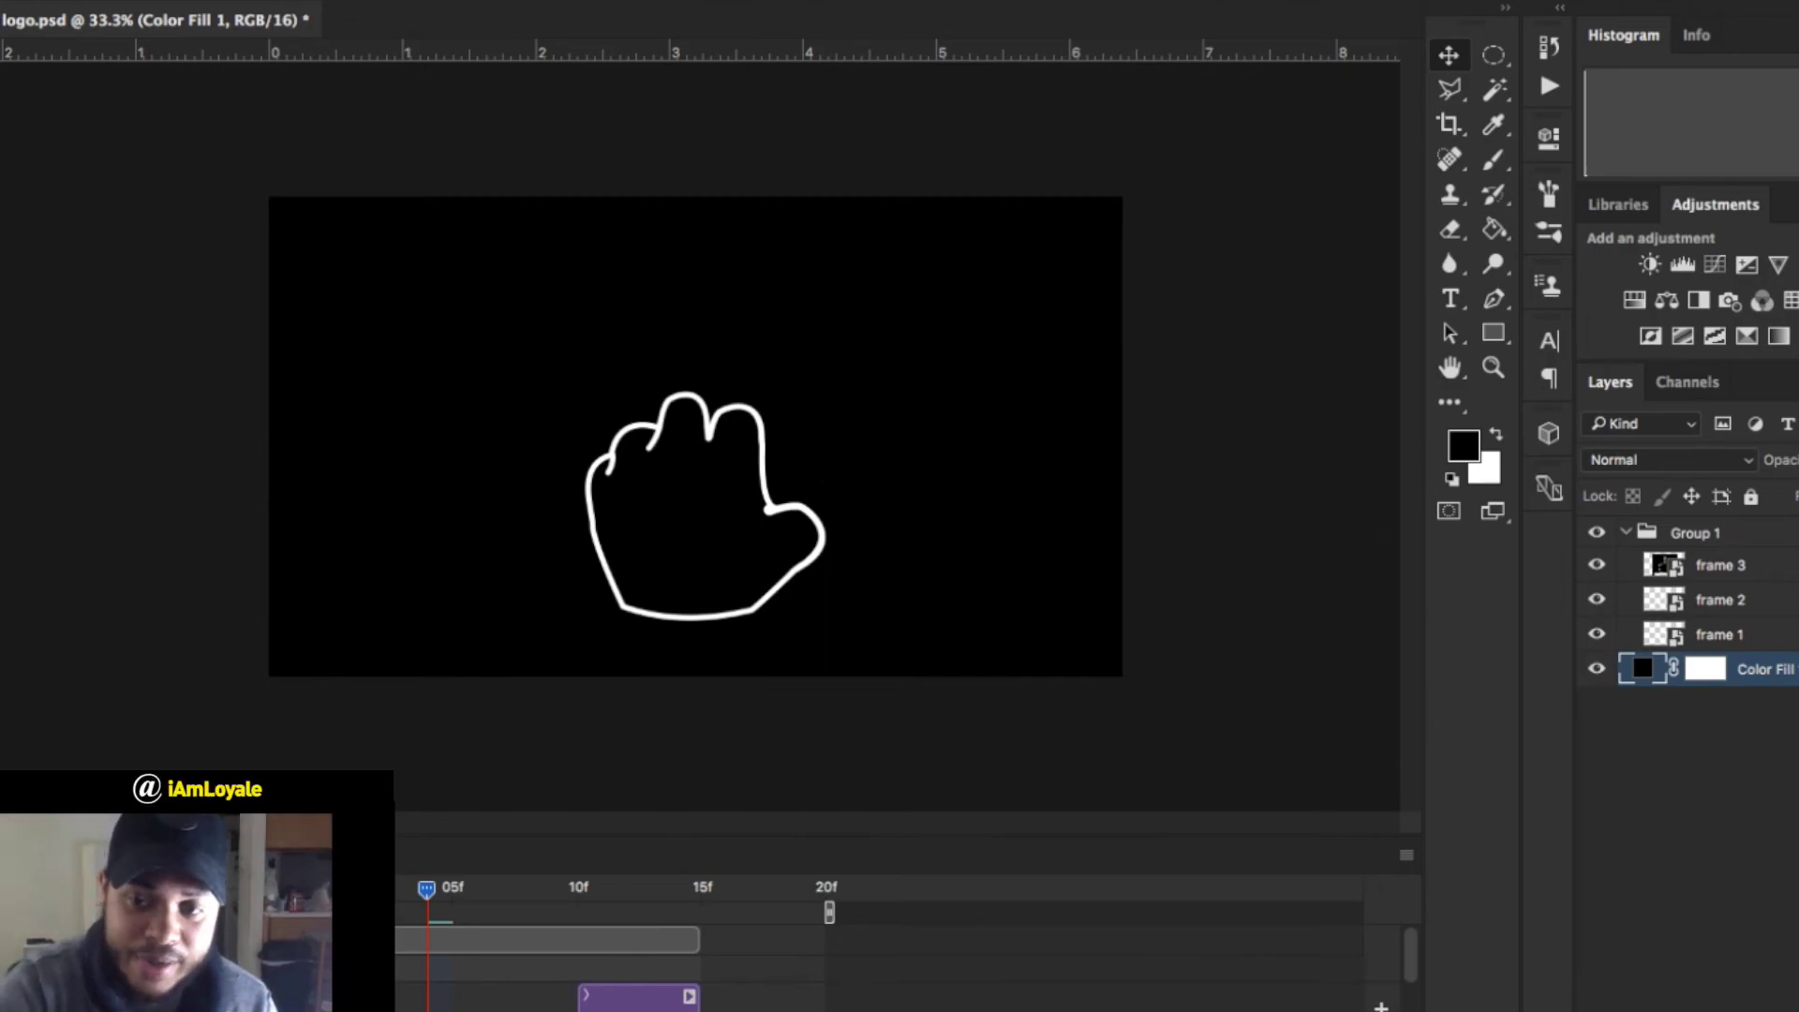
Duplicate the frame 2 layer, enlarge the timeline panel, and set the copy's clip to start at 15f, right after frame 3.
click(1720, 600)
key(ctrl+j)
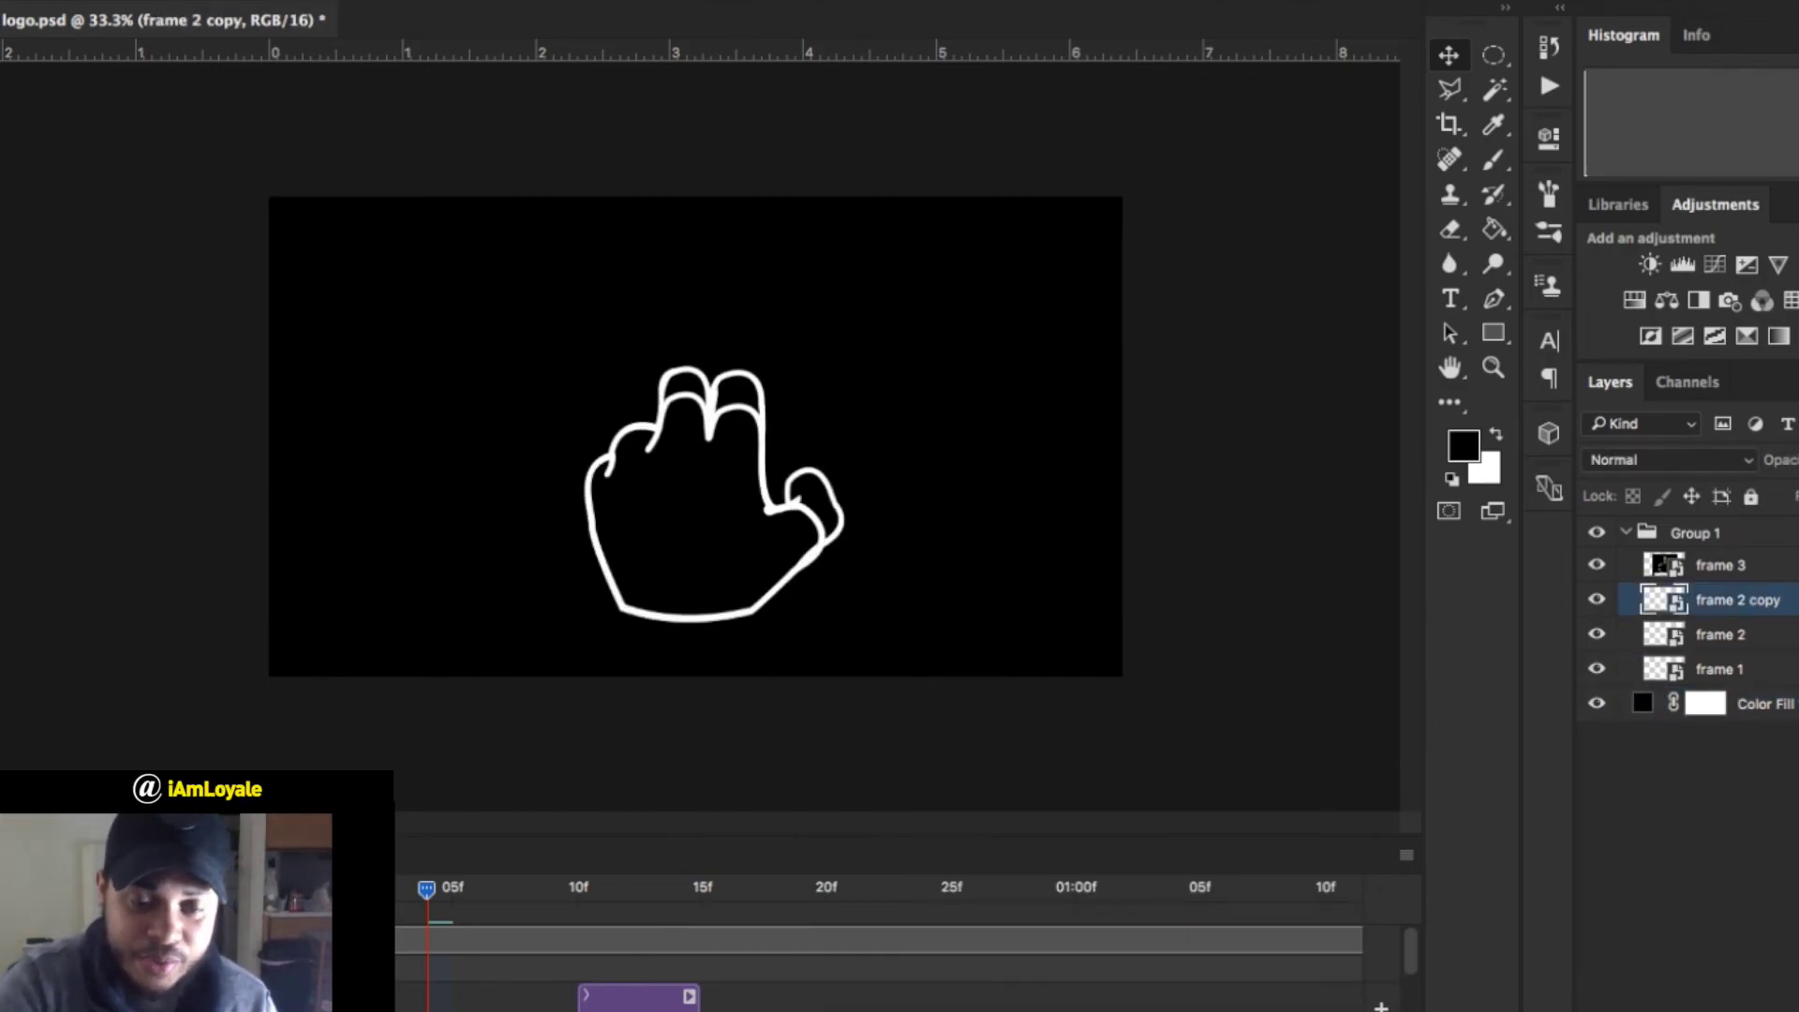
scroll(878, 942, right, 2)
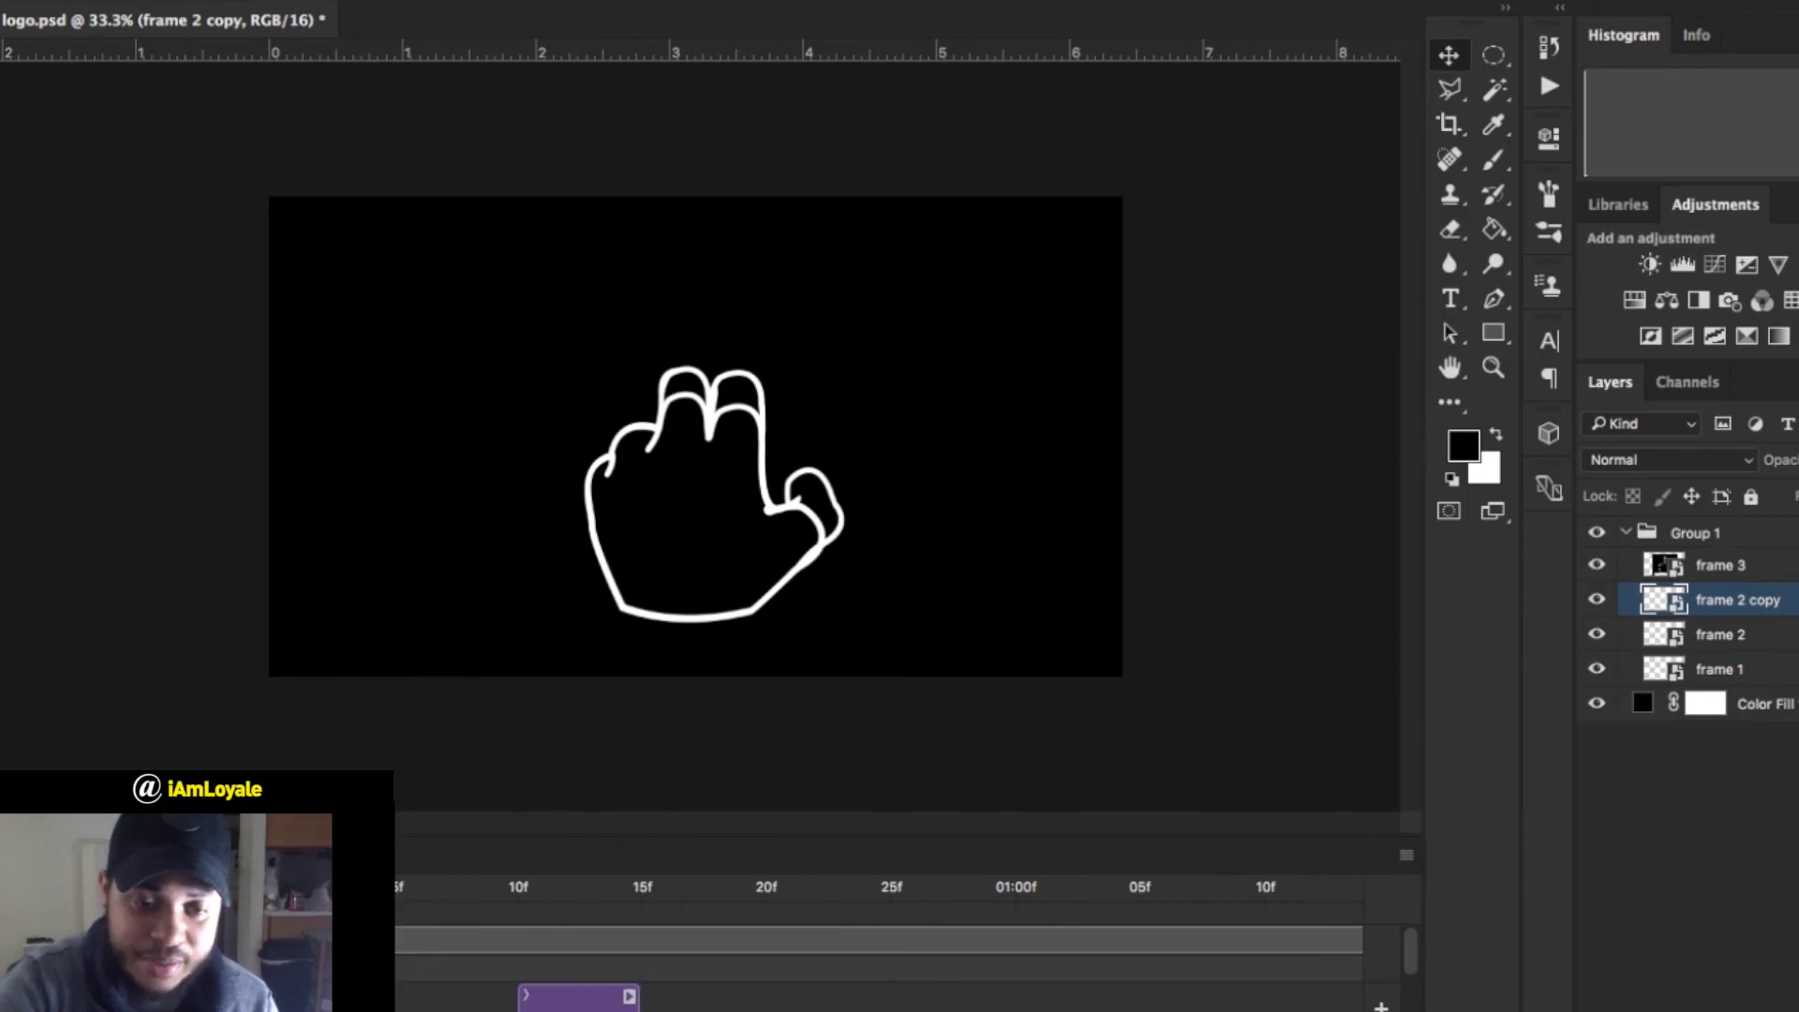
scroll(880, 937, left, 2)
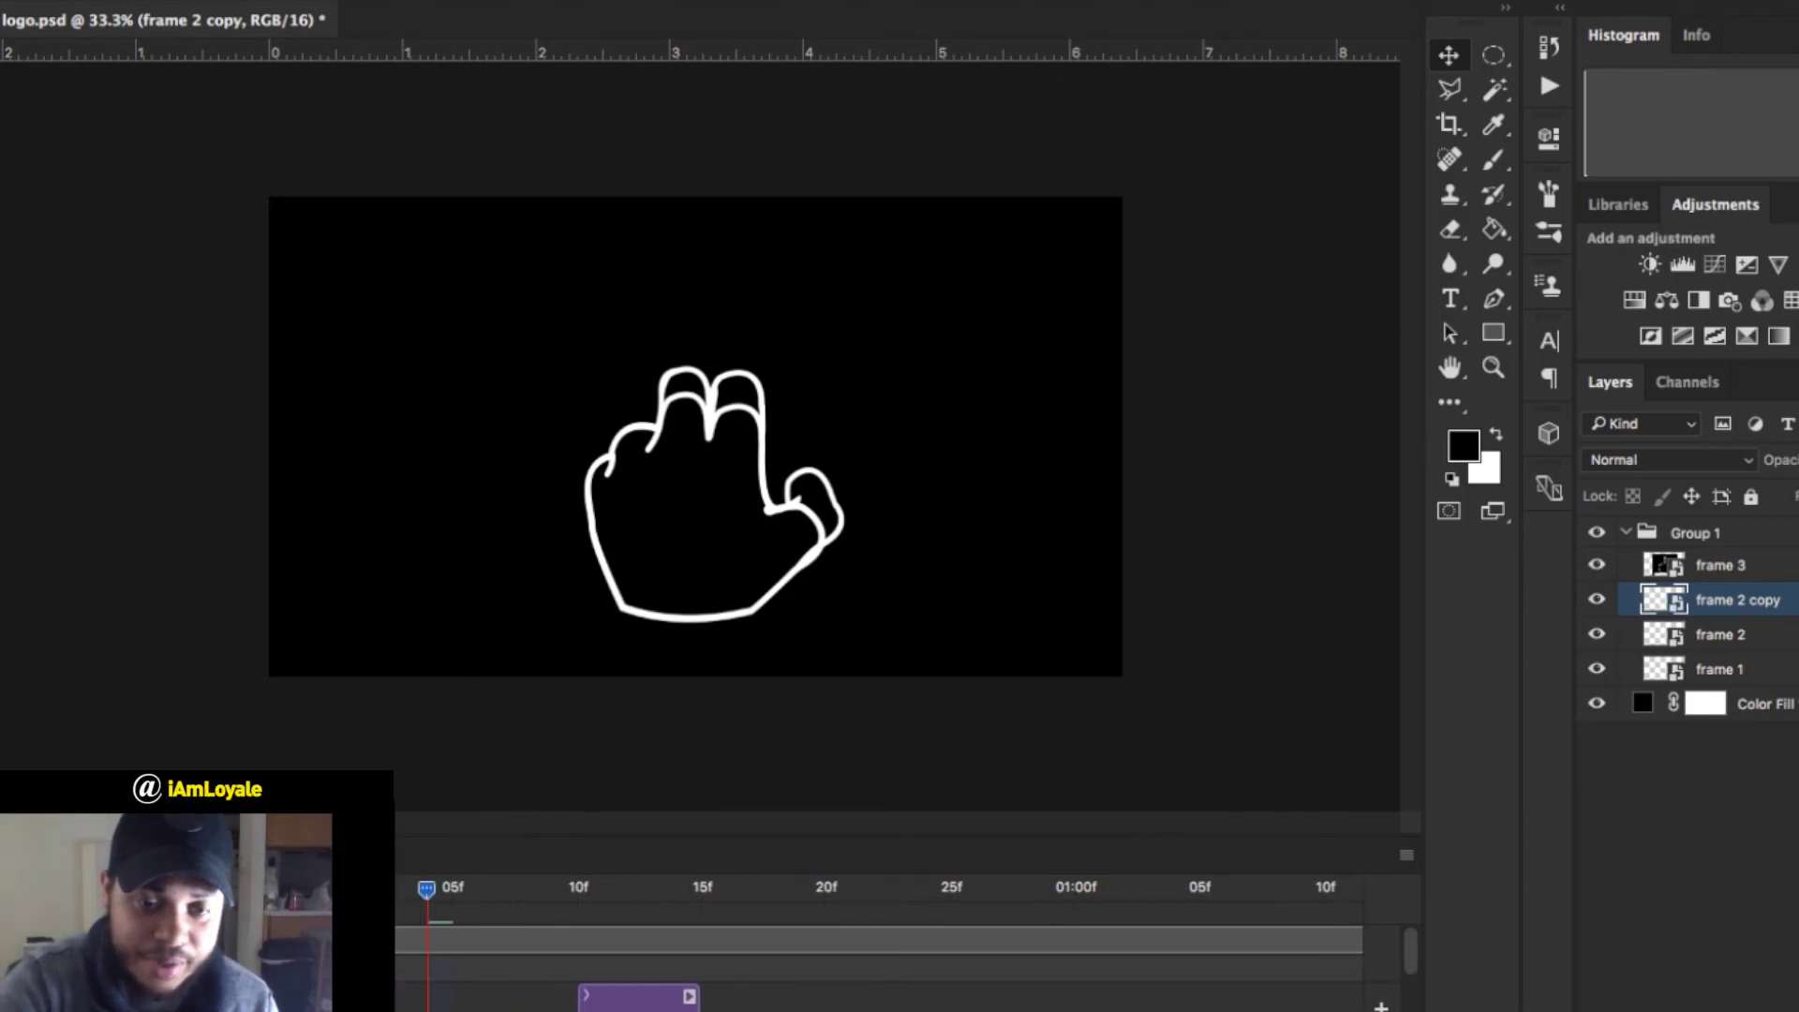
drag(880, 835, 881, 611)
mouse_move(562, 841)
mouse_down()
mouse_move(911, 842)
mouse_move(836, 841)
mouse_up()
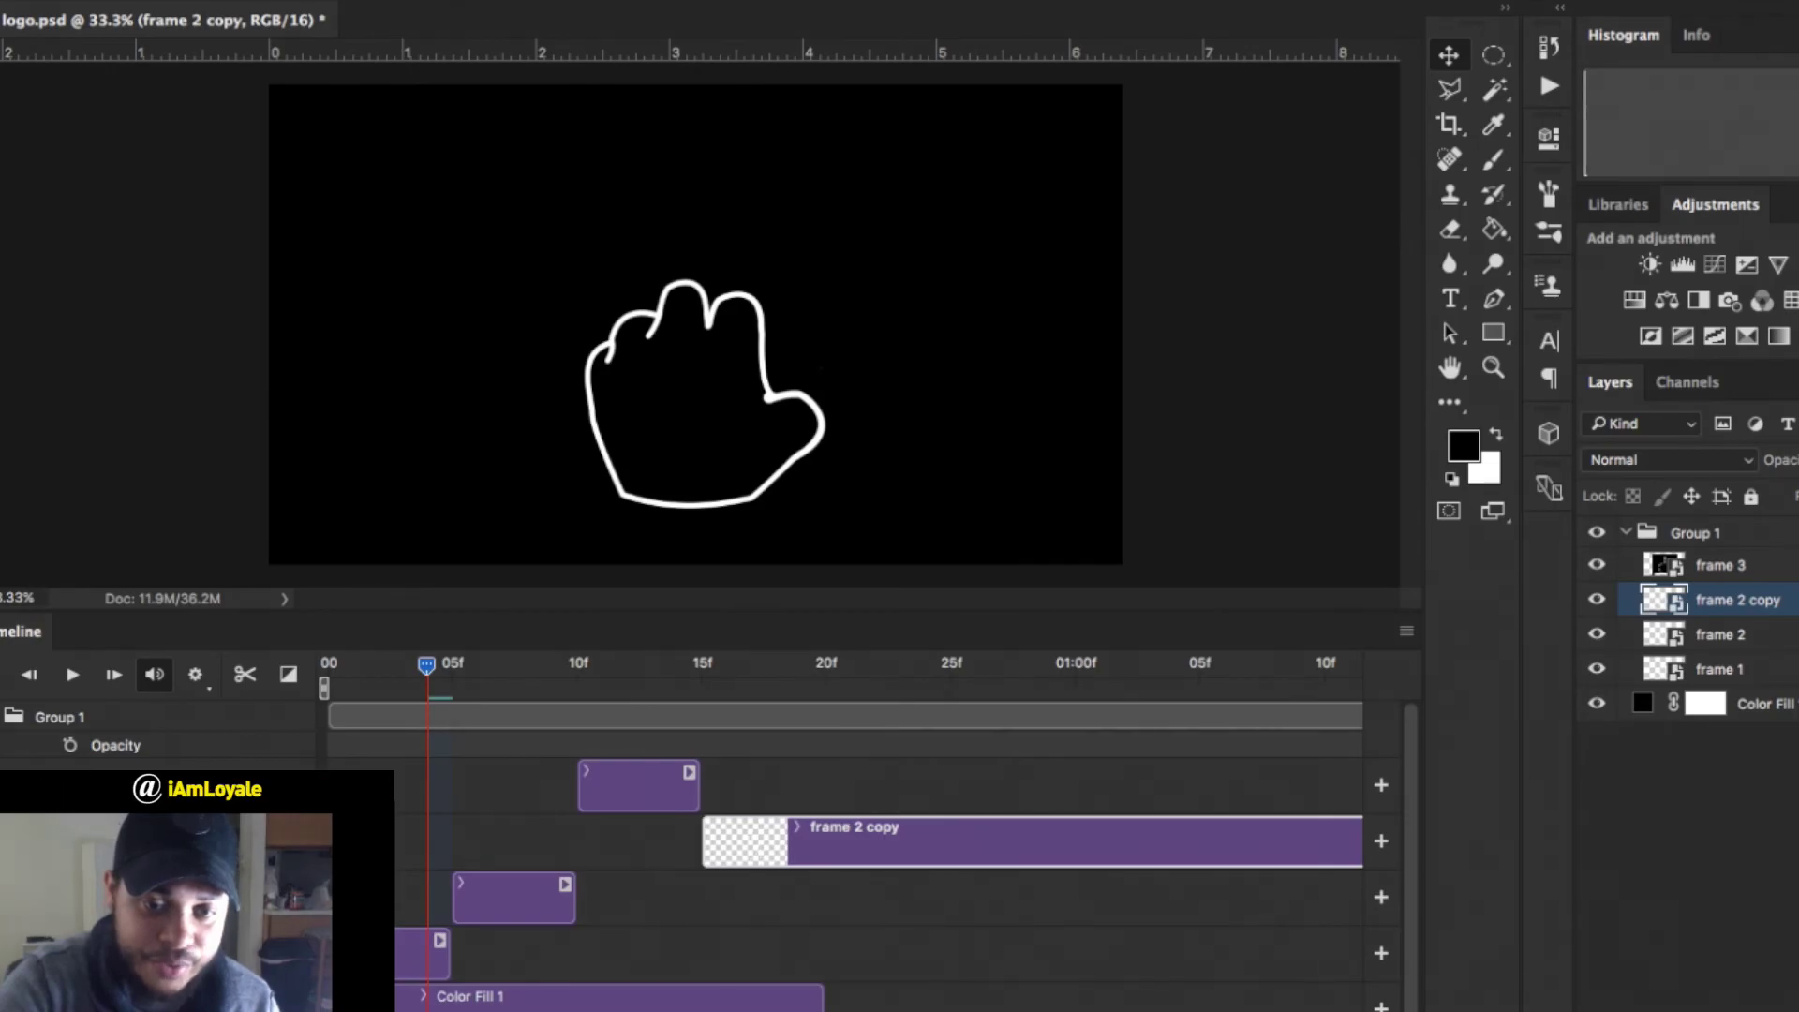
Split the frame 2 copy clip at 20f, delete the part after the cut, and play the animation.
click(824, 665)
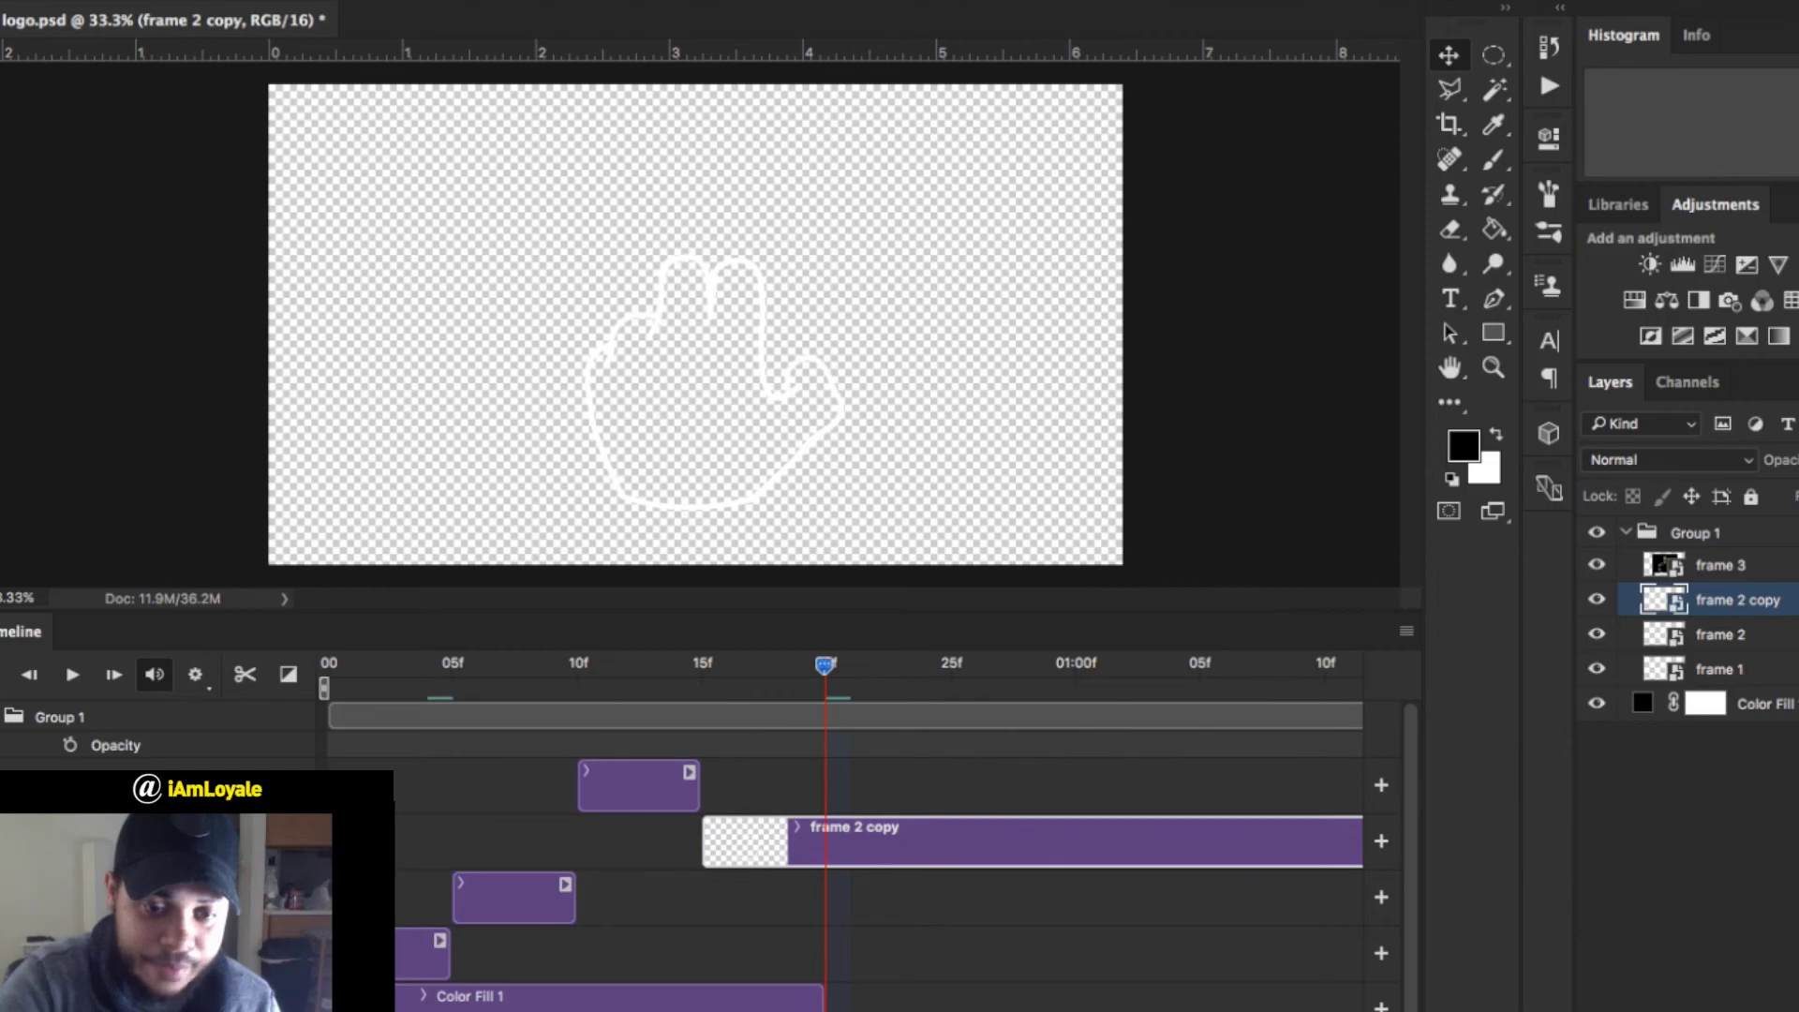
click(618, 999)
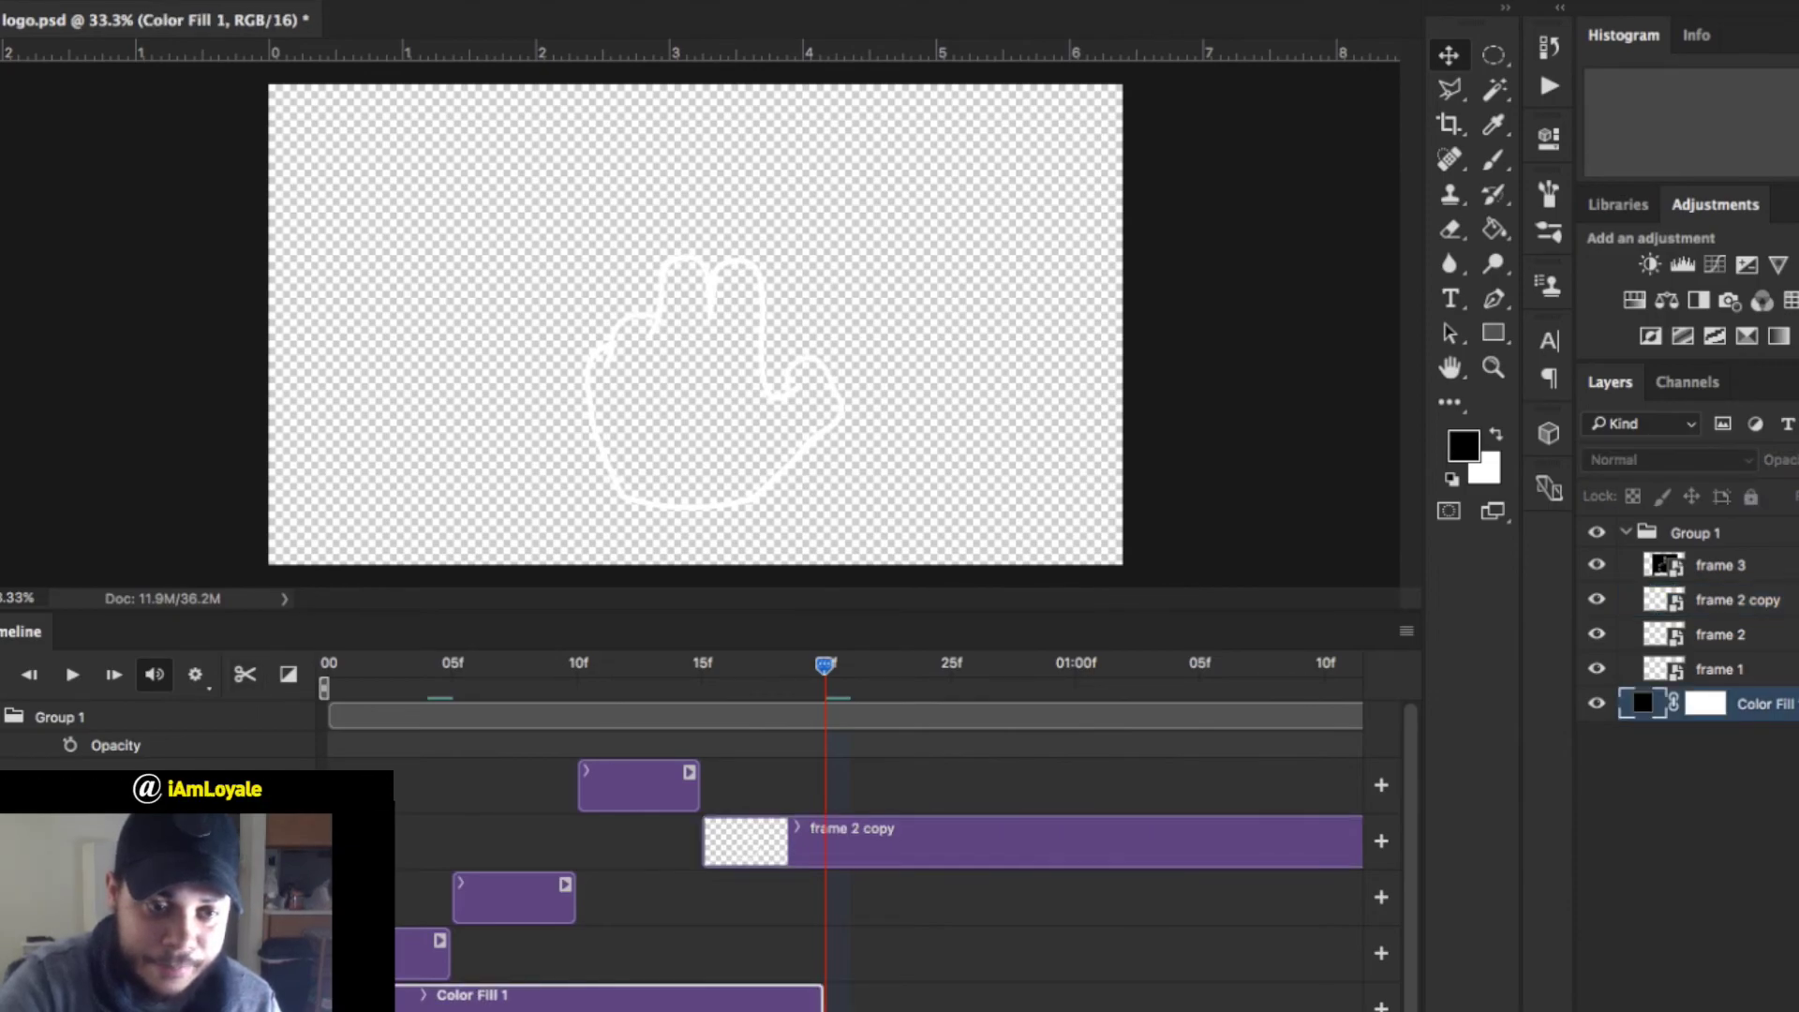
click(852, 841)
click(245, 674)
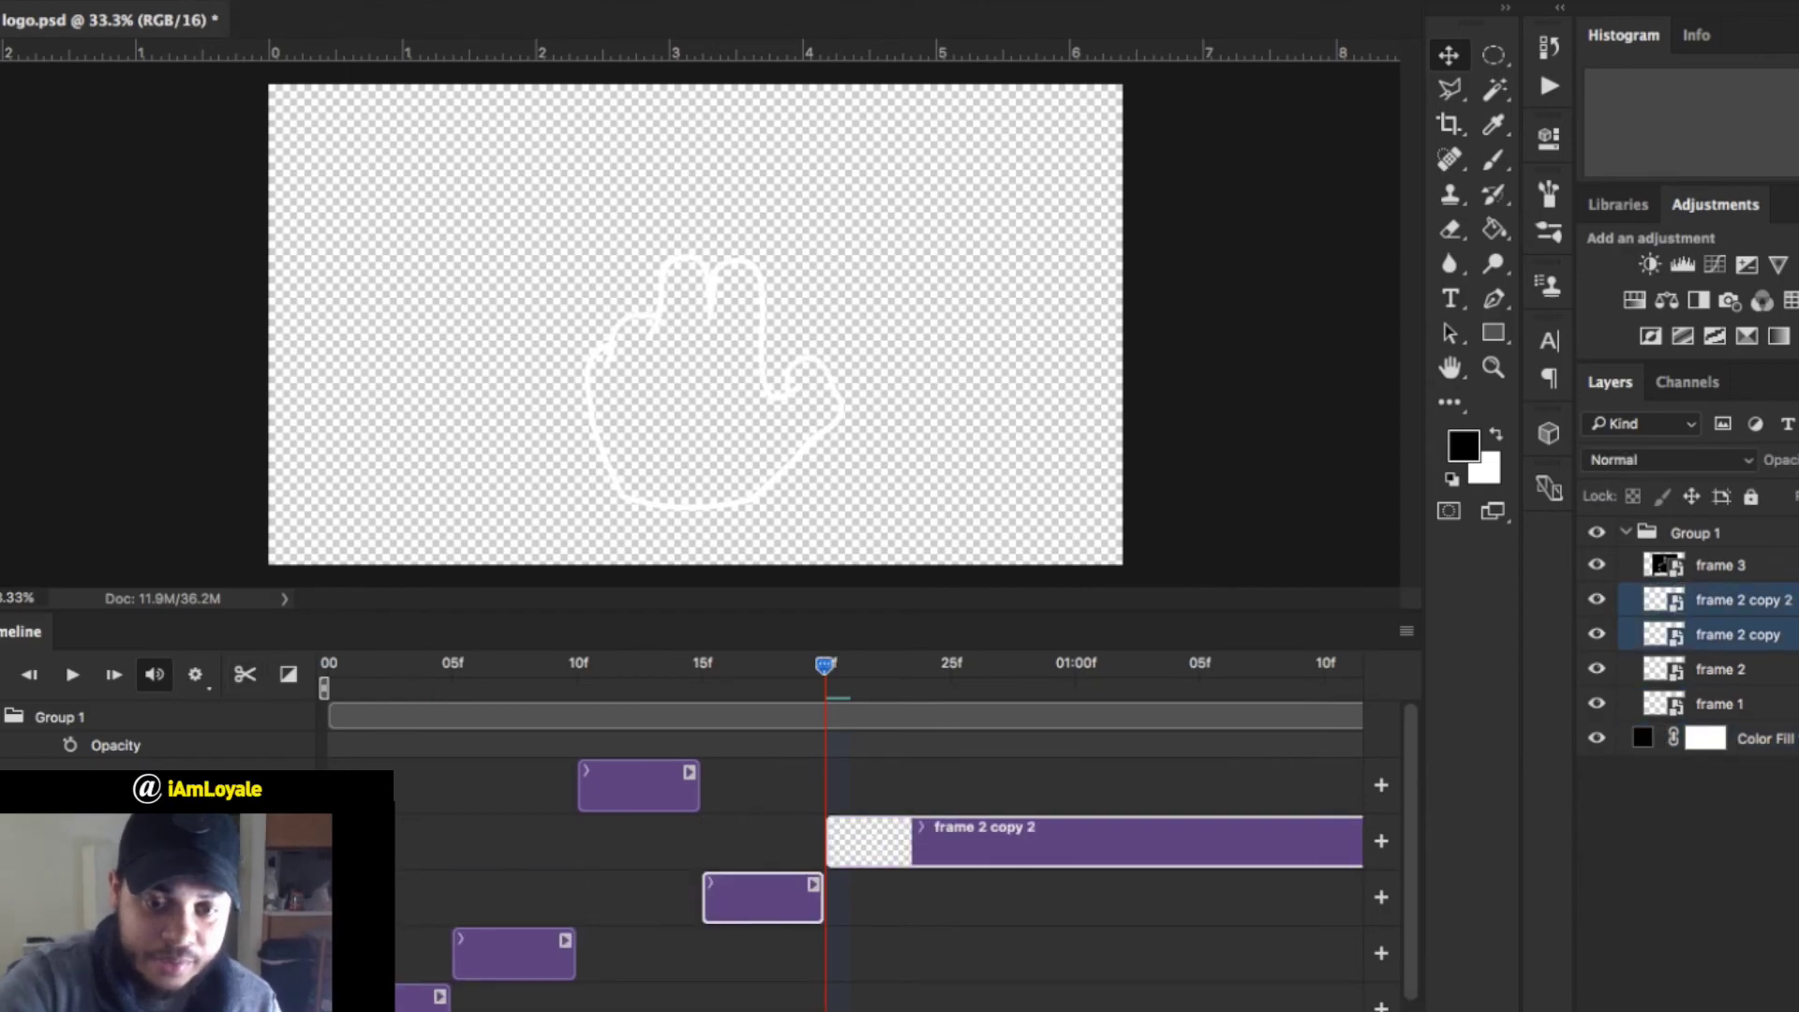
key(Delete)
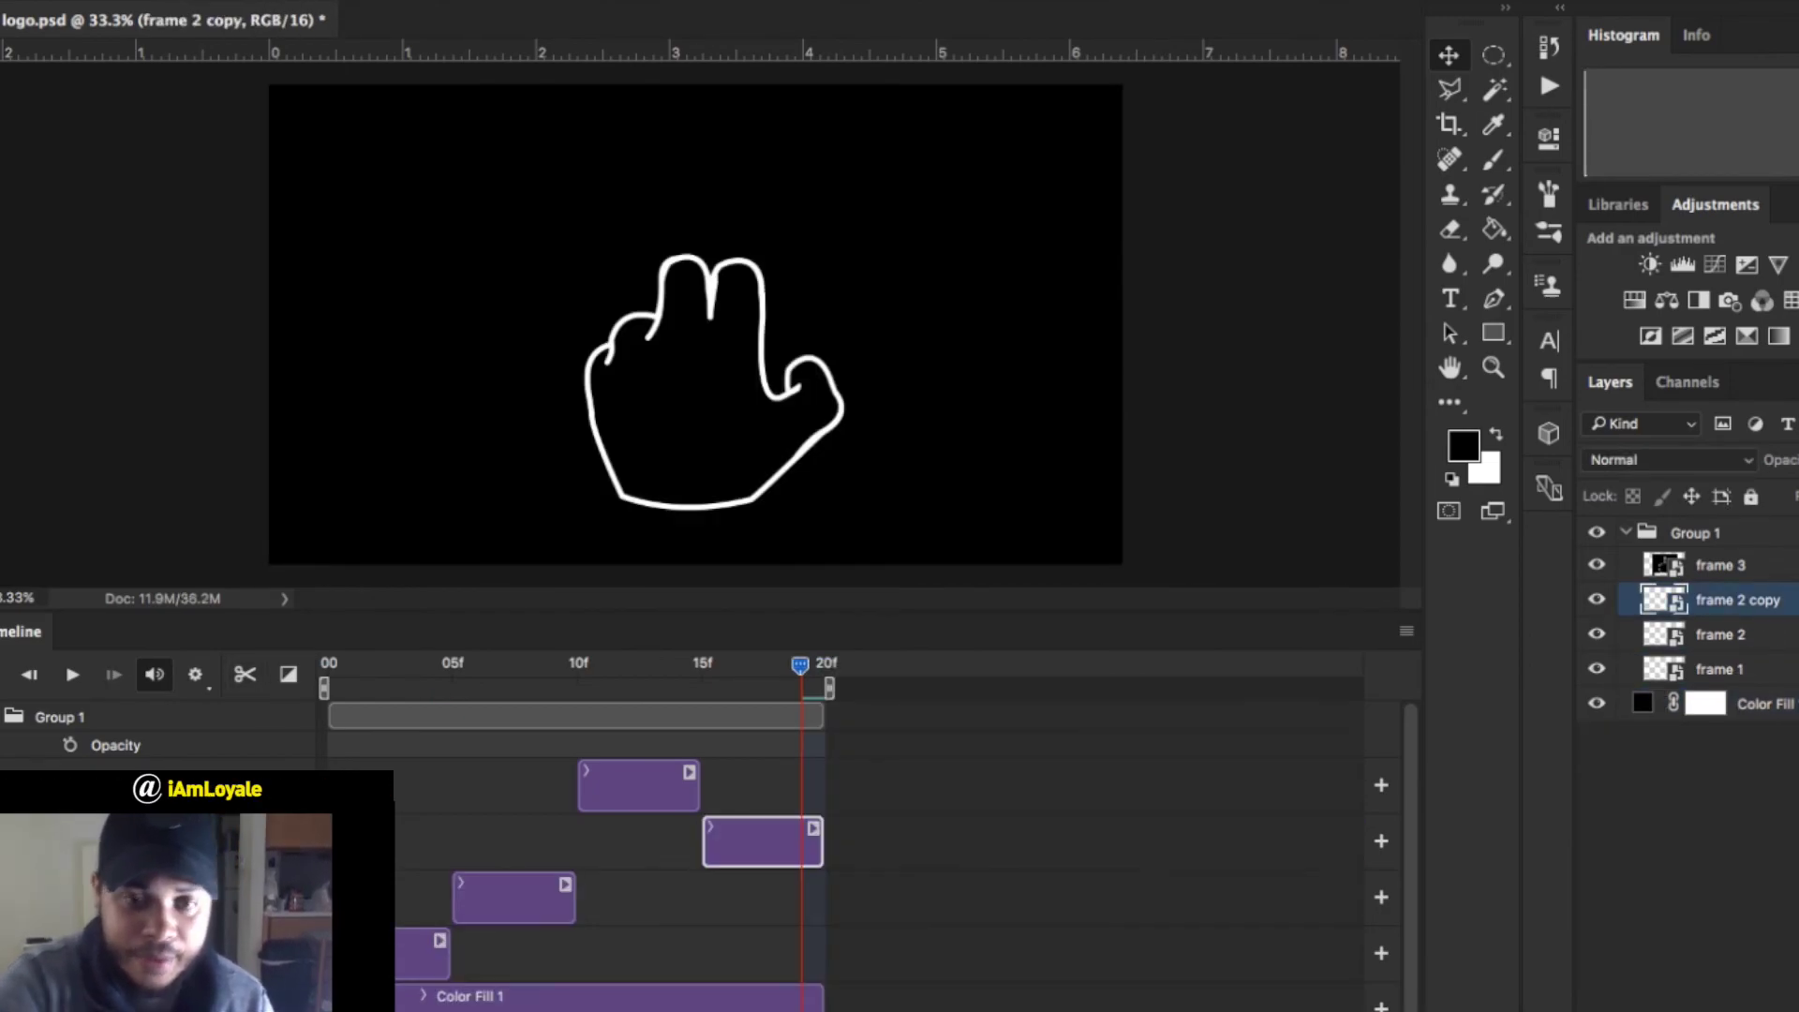
key(space)
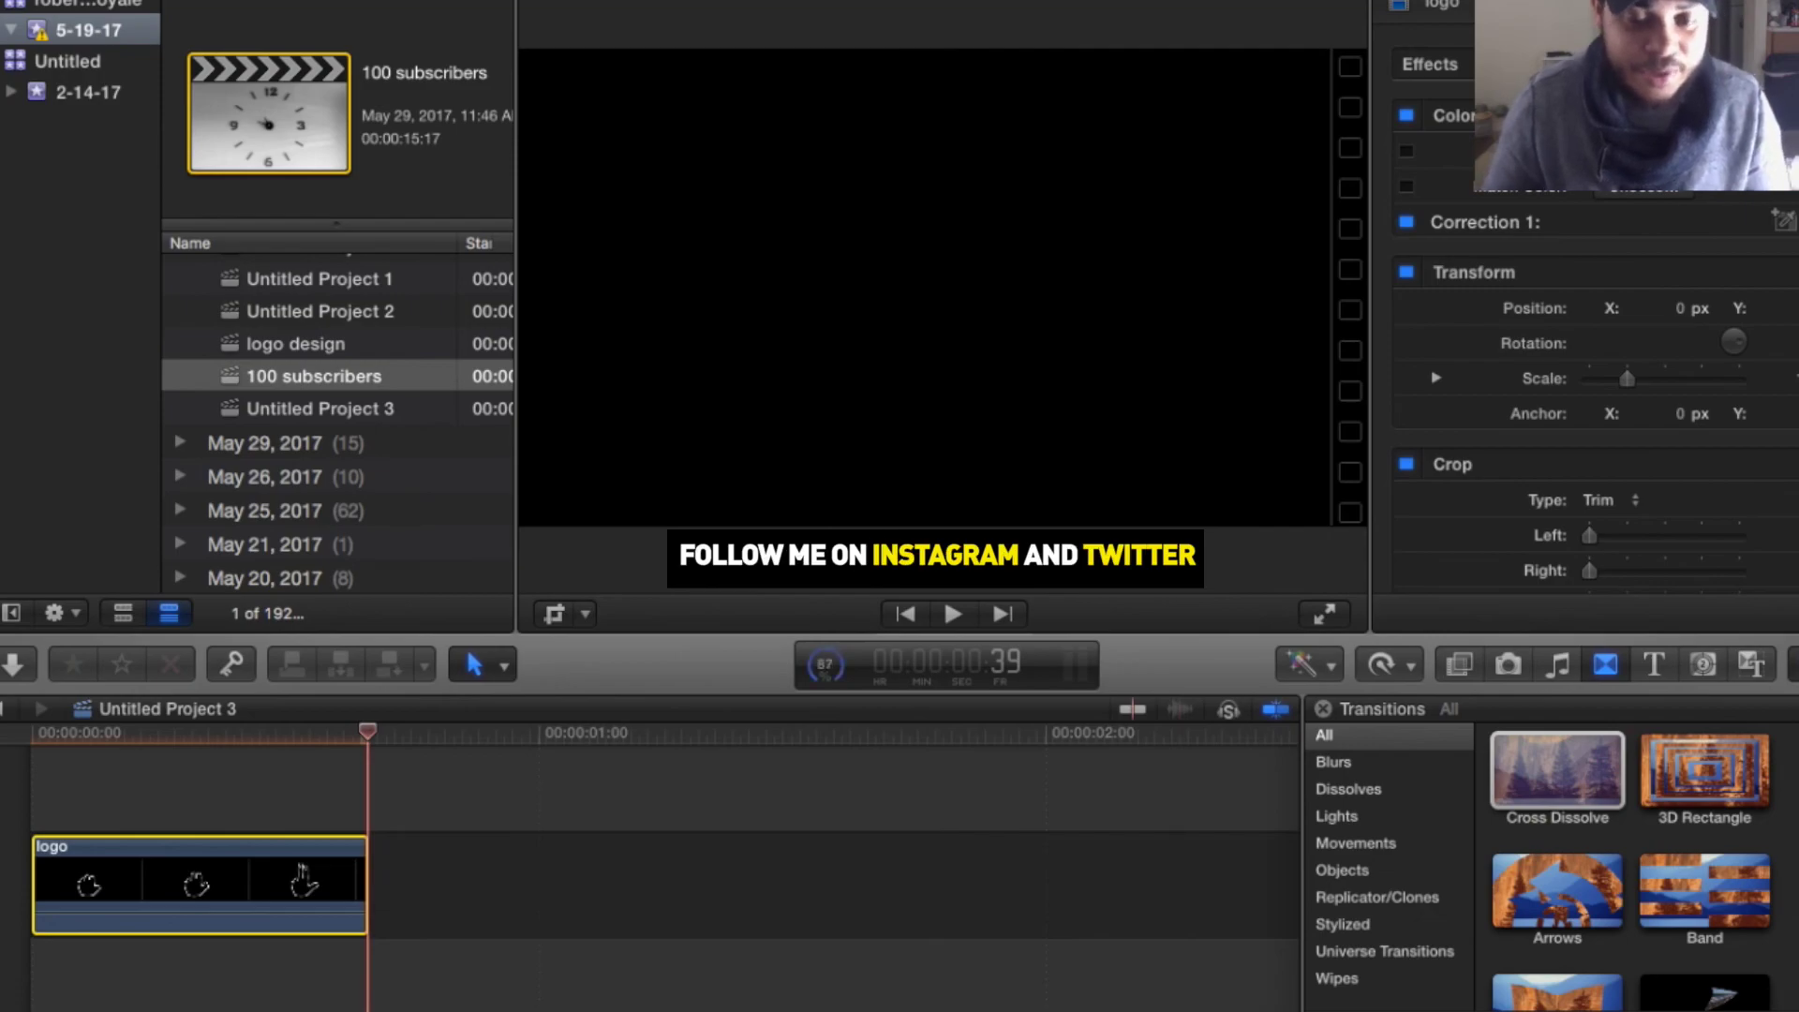
Deselect the logo clip in the Final Cut Pro timeline of Untitled Project 3.
key(shift+super+a)
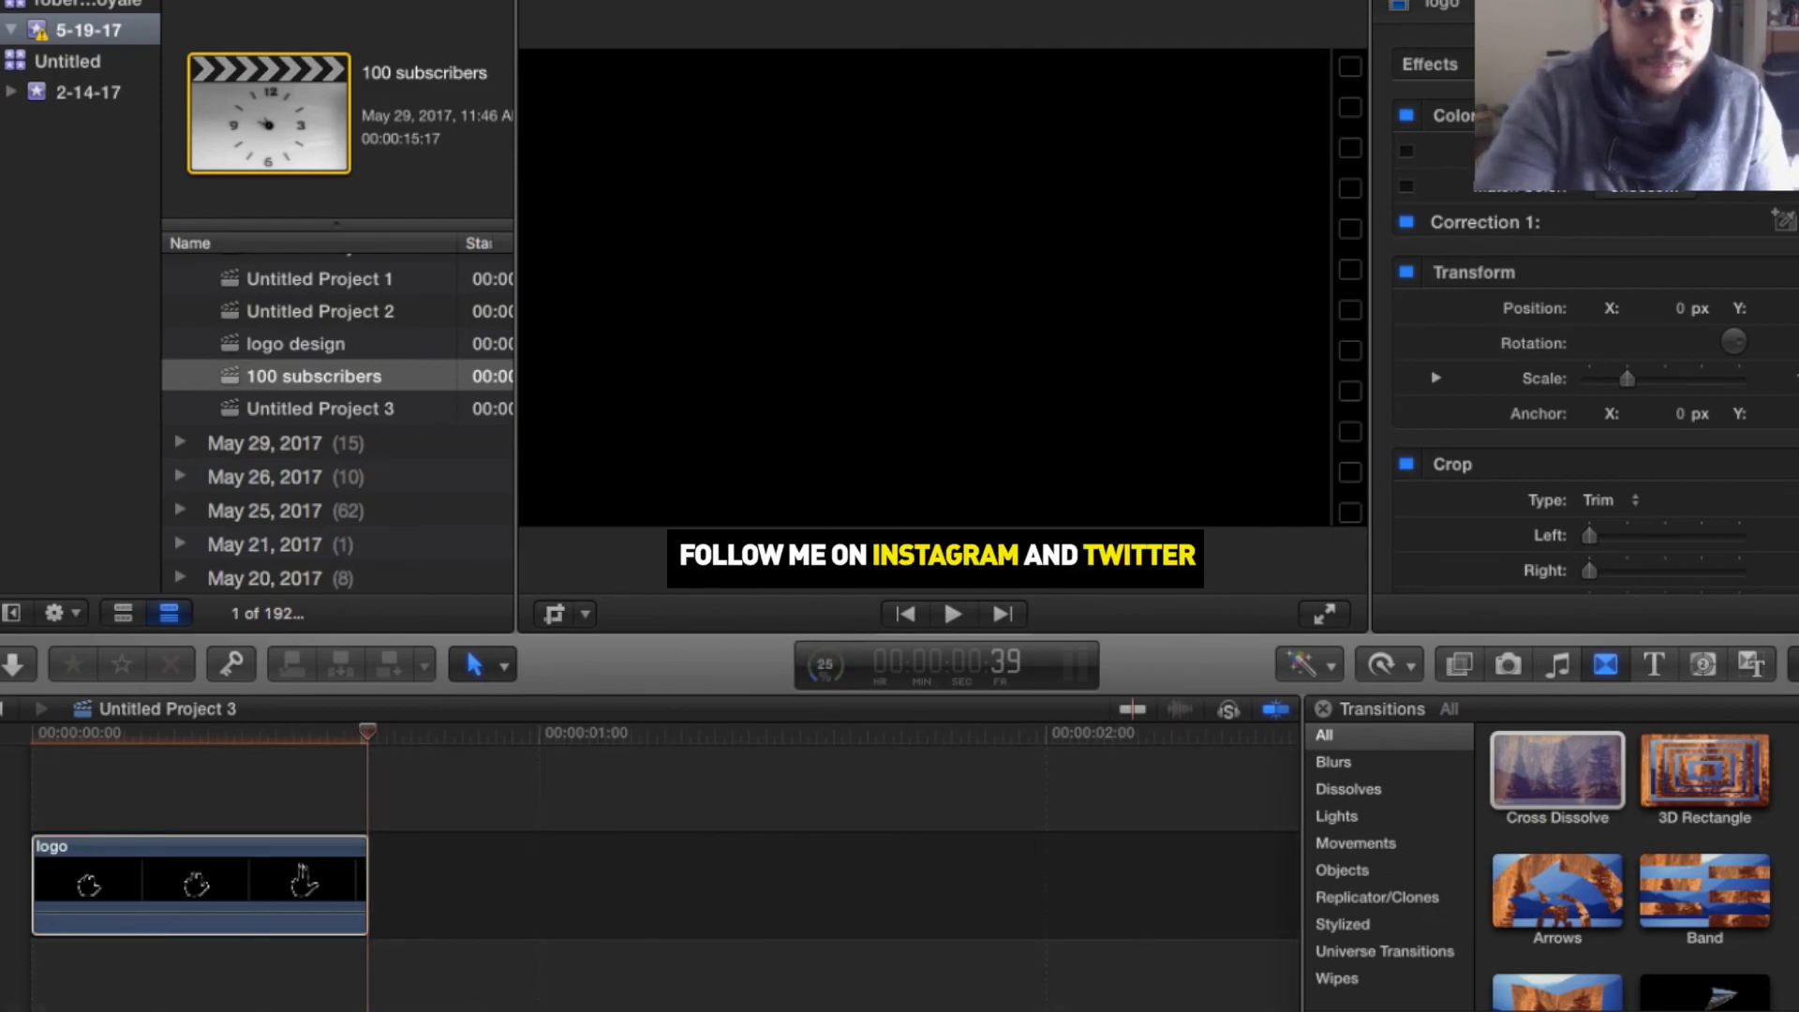